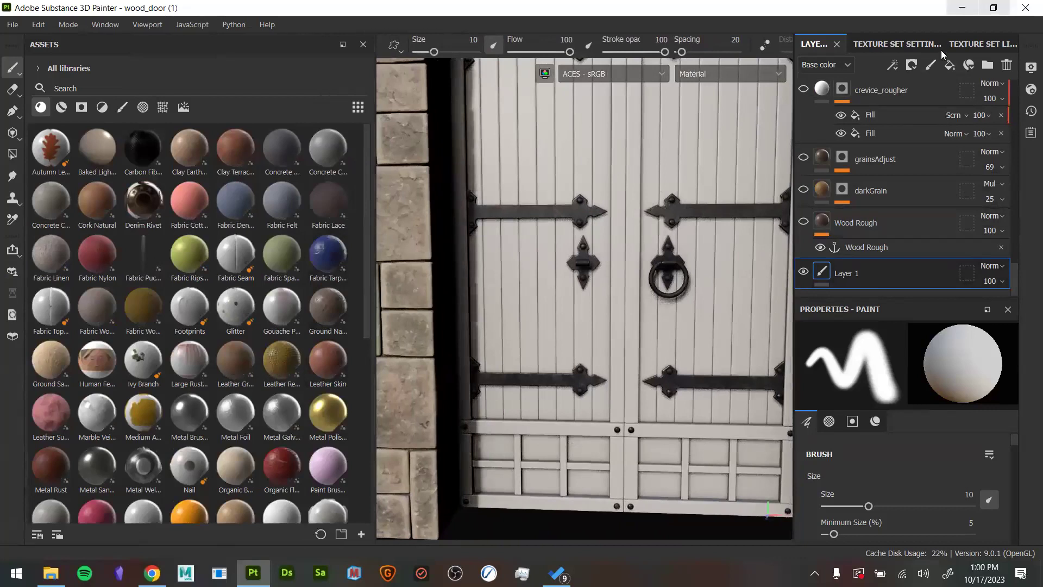
Add the Wood Oak Veneer 2 material to the layer stack as a fill directly above Layer 1
{"action": "scroll", "coordinate": [247, 315], "scroll_direction": "down", "scroll_amount": 5}
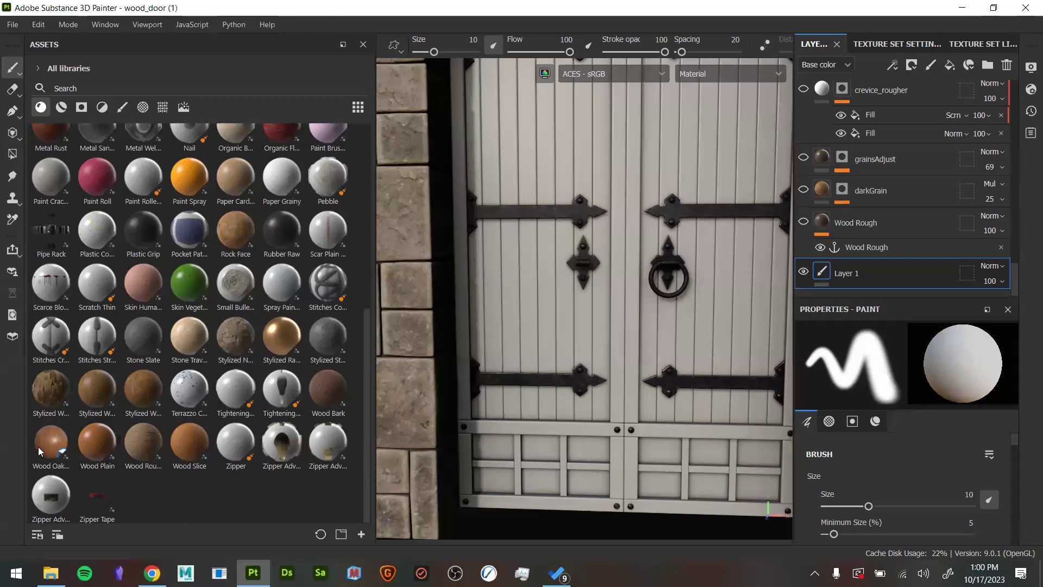
{"action": "left_click_drag", "start_coordinate": [55, 457], "coordinate": [880, 264]}
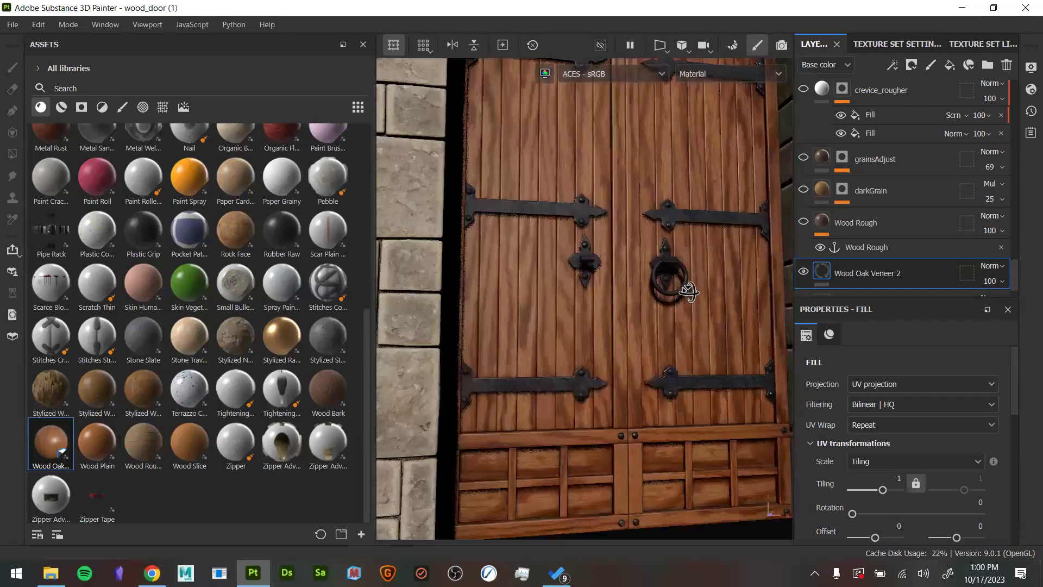
{"action": "middle_click_drag", "start_coordinate": [671, 290], "coordinate": [656, 356], "text": "alt"}
{"action": "left_click_drag", "start_coordinate": [650, 326], "coordinate": [672, 357], "text": "alt"}
{"action": "right_click_drag", "start_coordinate": [744, 436], "coordinate": [733, 380], "text": "alt"}
Set the tiling of the Wood Oak Veneer 2 fill to 3.33 and check the grain on the door
{"action": "scroll", "coordinate": [853, 397], "scroll_direction": "down", "scroll_amount": 5}
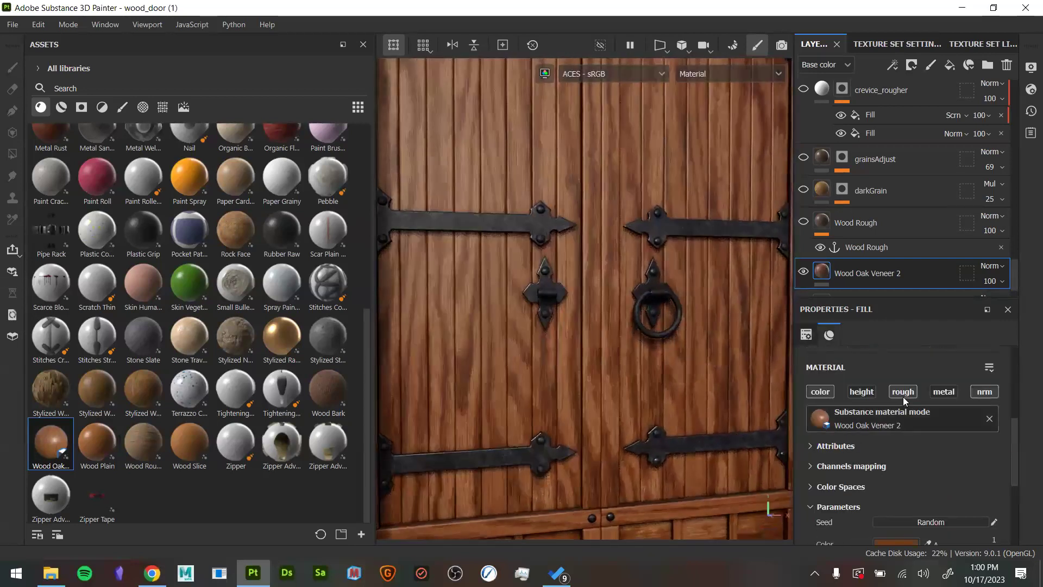
{"action": "scroll", "coordinate": [858, 429], "scroll_direction": "down", "scroll_amount": 3}
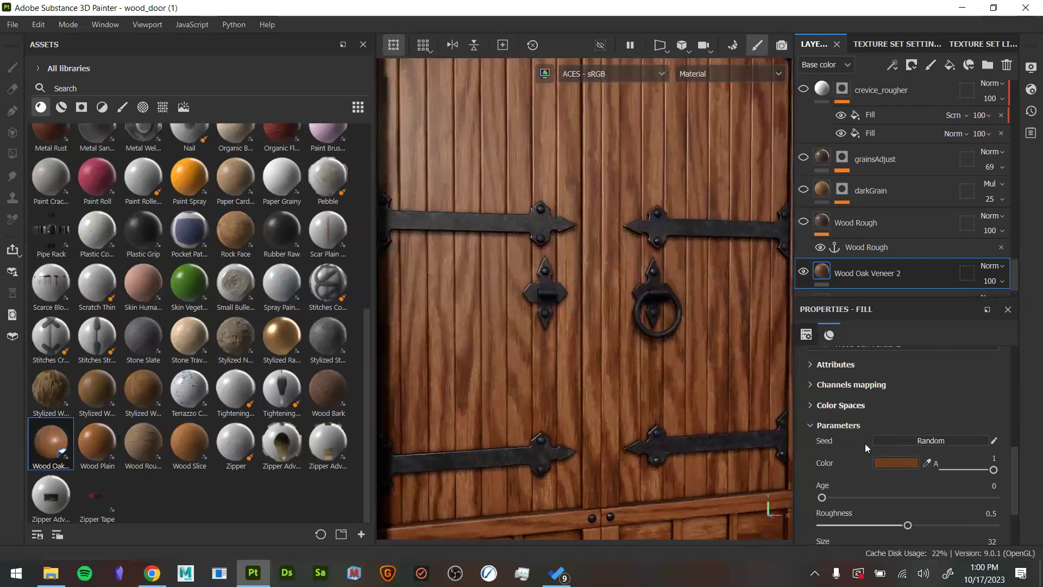
{"action": "scroll", "coordinate": [891, 475], "scroll_direction": "down", "scroll_amount": 1}
{"action": "scroll", "coordinate": [891, 440], "scroll_direction": "up", "scroll_amount": 6}
{"action": "scroll", "coordinate": [873, 428], "scroll_direction": "up", "scroll_amount": 3}
{"action": "left_click_drag", "start_coordinate": [883, 450], "coordinate": [887, 449]}
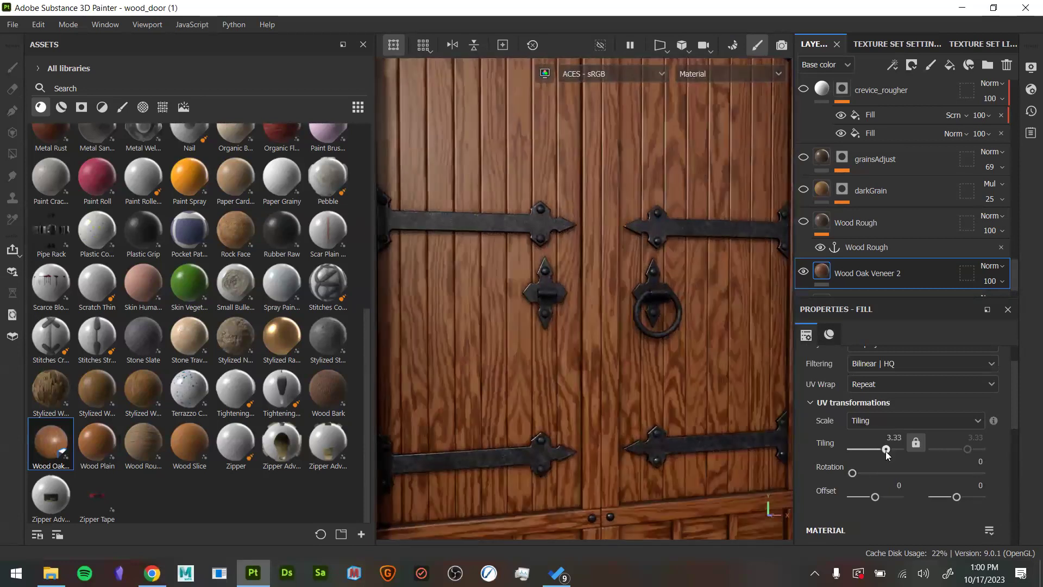
{"action": "scroll", "coordinate": [554, 380], "scroll_direction": "down", "scroll_amount": 4}
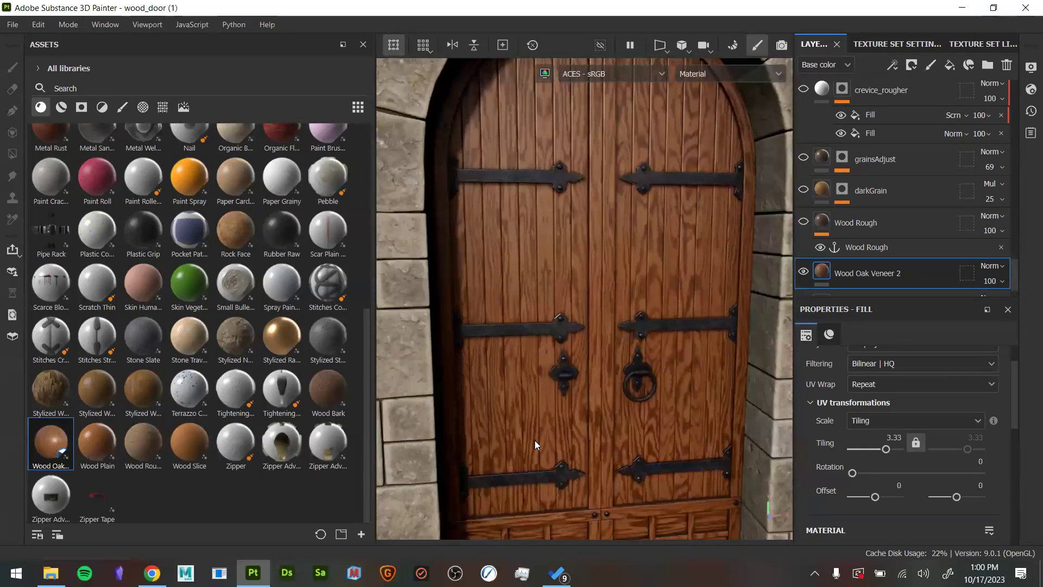
{"action": "left_click_drag", "start_coordinate": [569, 415], "coordinate": [589, 360], "text": "alt"}
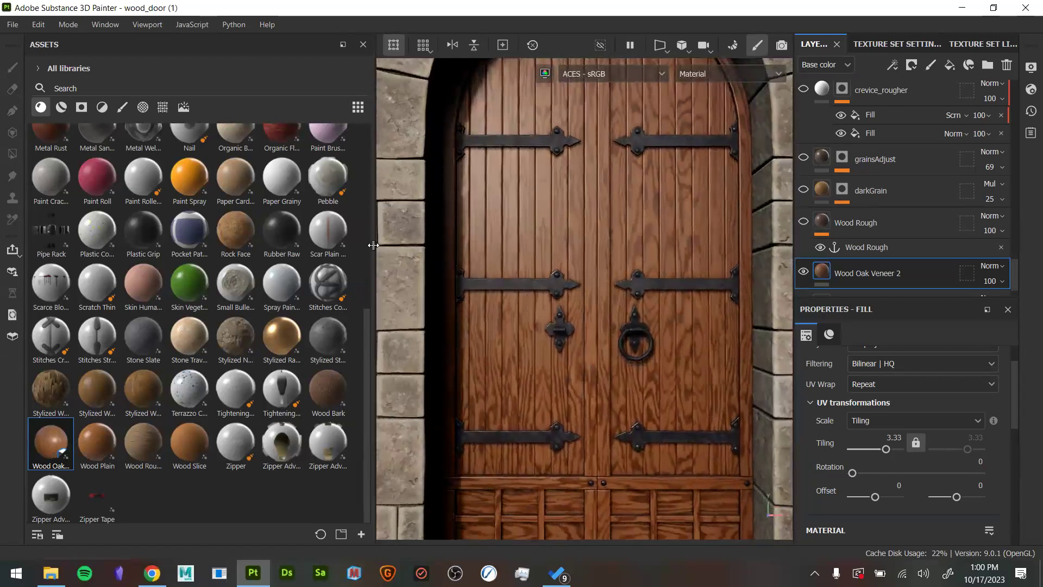
Narrow the asset library so the 3D viewport gets more room
{"action": "left_click_drag", "start_coordinate": [374, 245], "coordinate": [413, 245]}
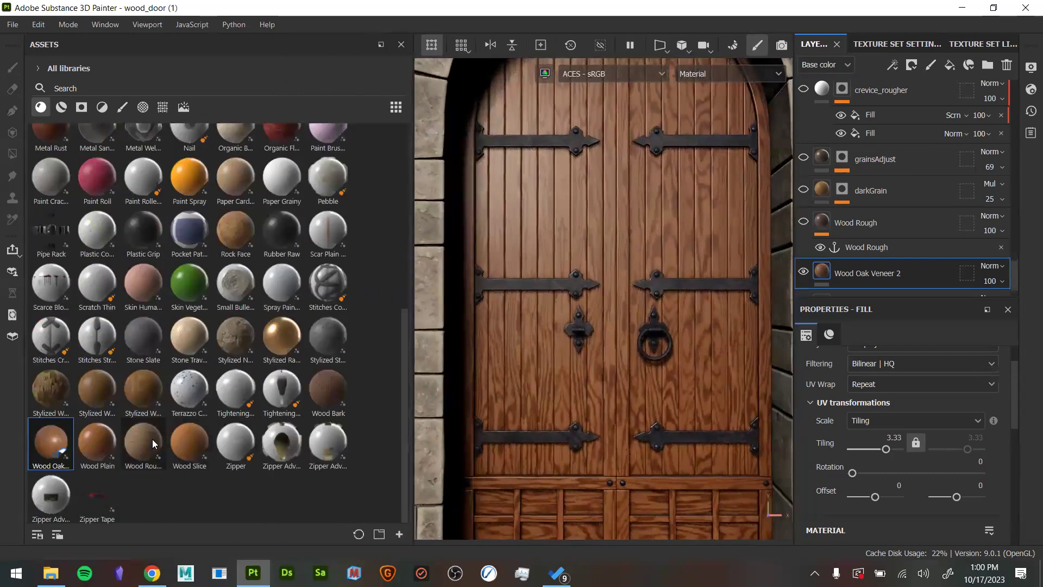
{"action": "mouse_move", "coordinate": [152, 442]}
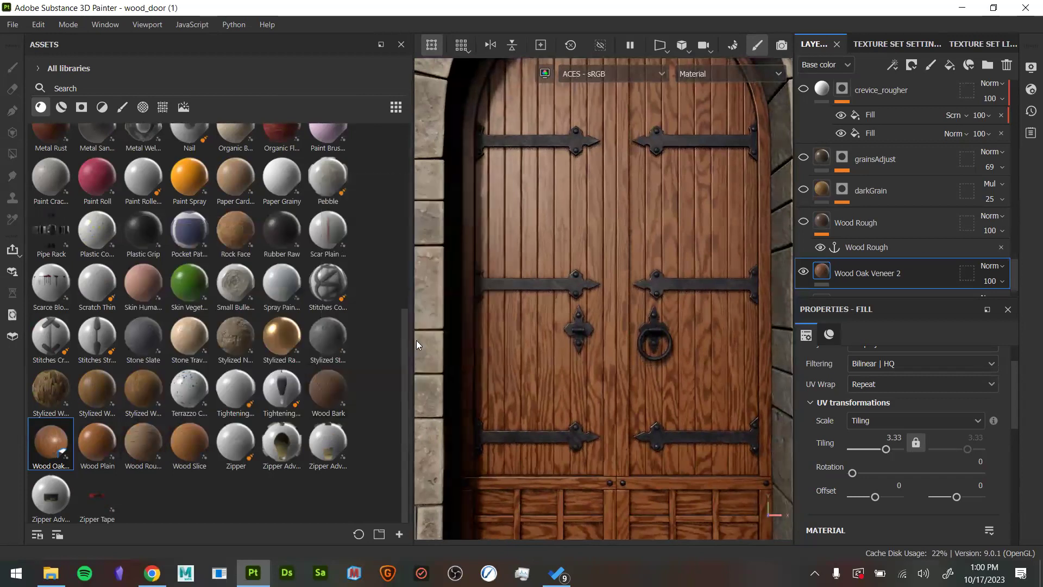
{"action": "left_click_drag", "start_coordinate": [417, 340], "coordinate": [308, 340]}
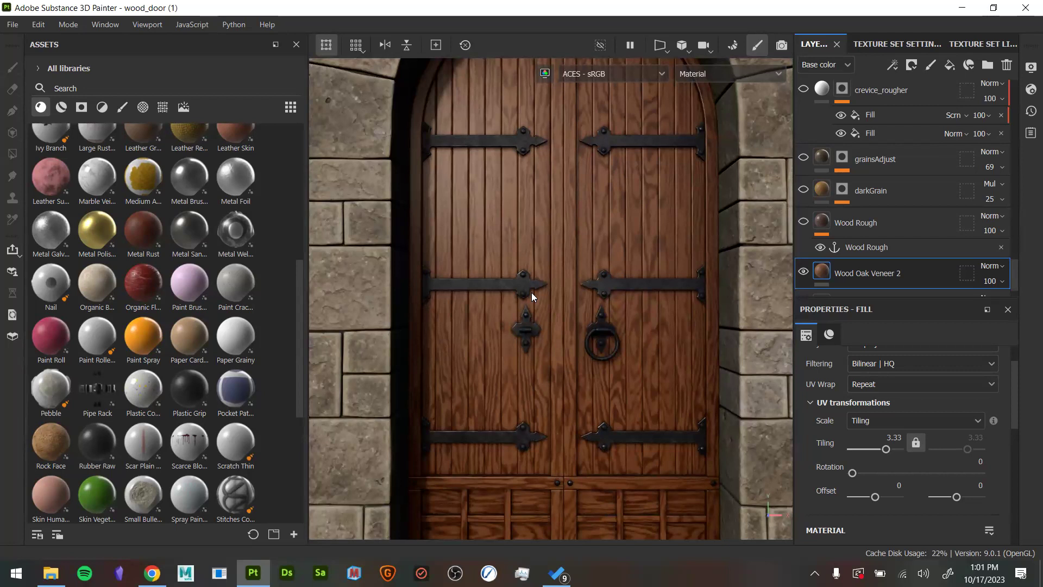
Inspect the door's grain from several angles and lower the veneer fill's tiling to 0.81
{"action": "left_click_drag", "start_coordinate": [667, 250], "coordinate": [647, 263], "text": "alt"}
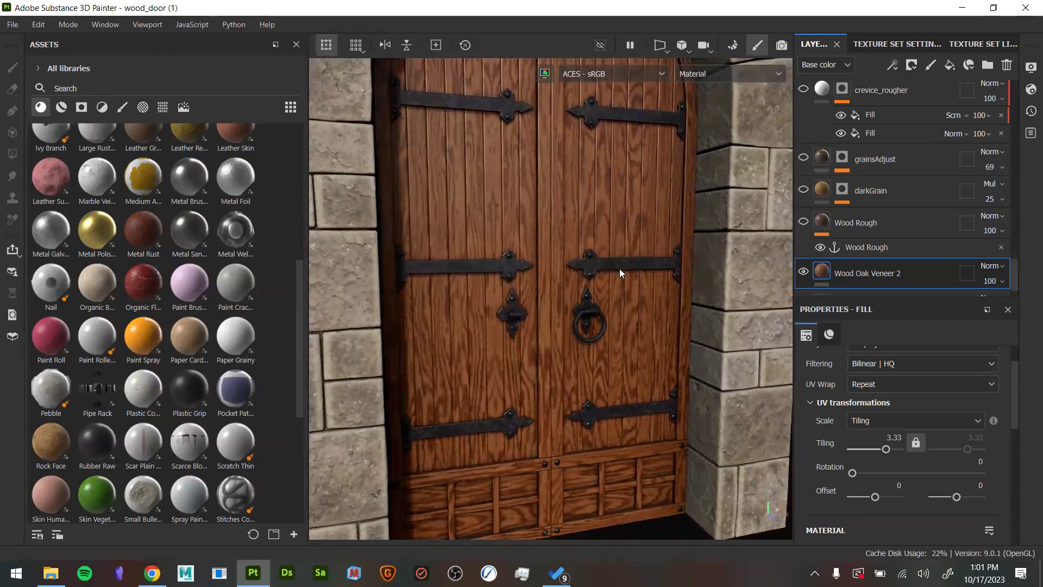
{"action": "middle_click_drag", "start_coordinate": [616, 277], "coordinate": [613, 255], "text": "alt"}
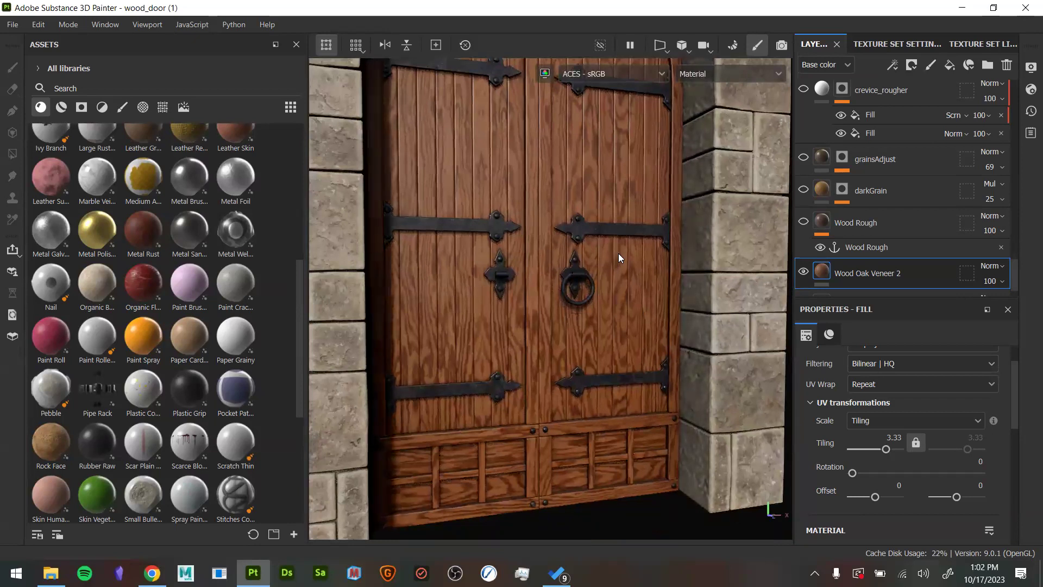
{"action": "left_click_drag", "start_coordinate": [736, 328], "coordinate": [708, 346], "text": "alt"}
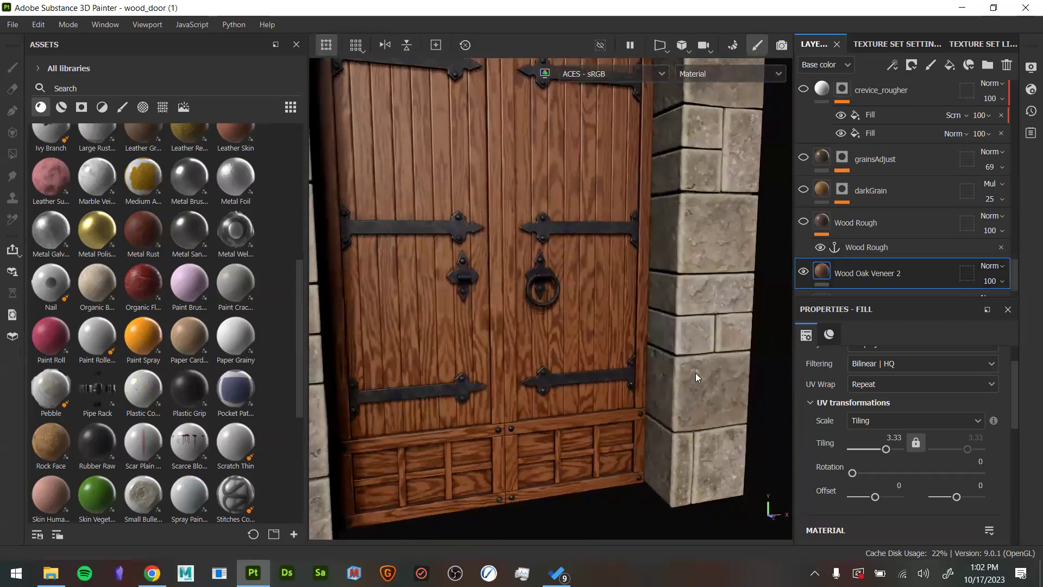
{"action": "scroll", "coordinate": [896, 420], "scroll_direction": "up", "scroll_amount": 2}
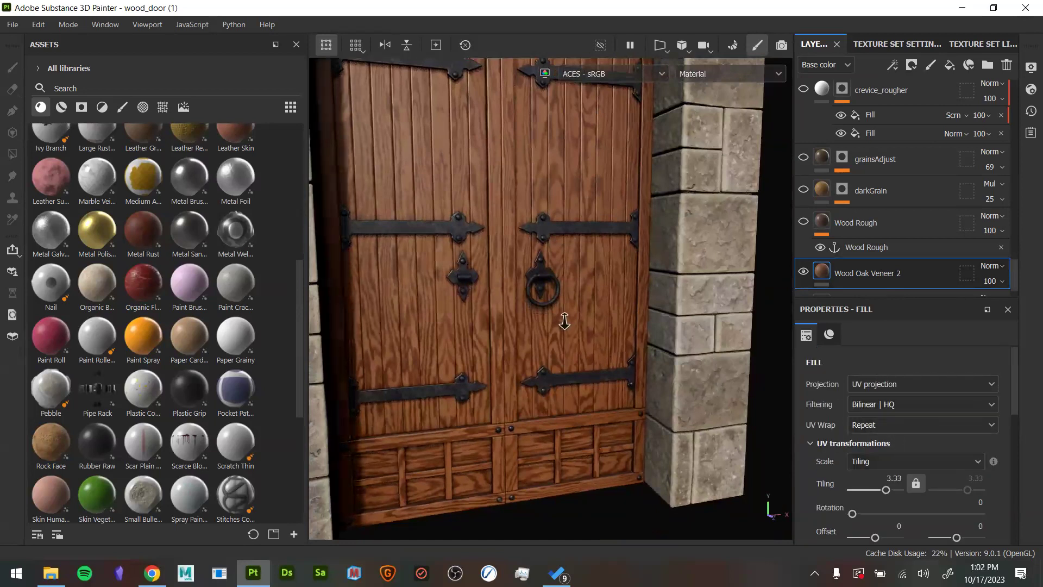
{"action": "right_click_drag", "start_coordinate": [598, 339], "coordinate": [471, 307], "text": "alt"}
{"action": "left_click_drag", "start_coordinate": [471, 307], "coordinate": [449, 266], "text": "alt"}
{"action": "right_click_drag", "start_coordinate": [449, 266], "coordinate": [464, 256], "text": "alt"}
{"action": "middle_click_drag", "start_coordinate": [464, 256], "coordinate": [471, 330], "text": "alt"}
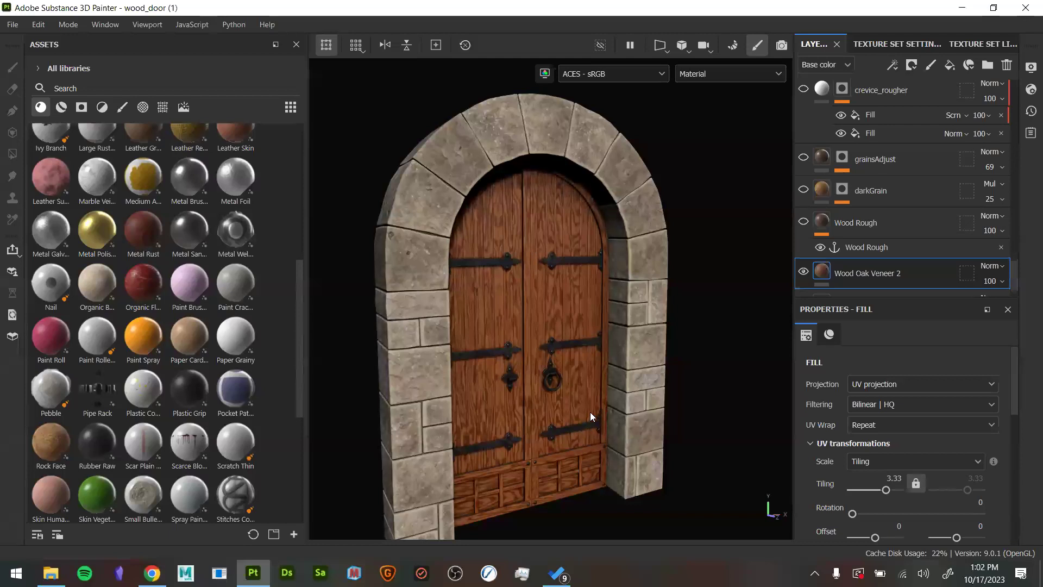
{"action": "left_click_drag", "start_coordinate": [886, 486], "coordinate": [881, 486]}
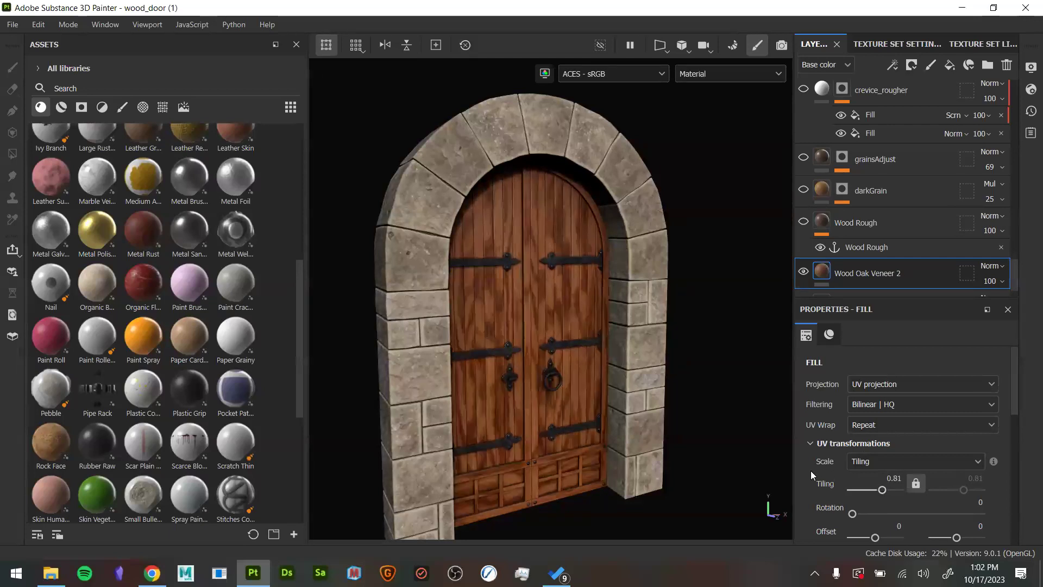
Examine the larger grain up close and raise the veneer fill's tiling to 5.58
{"action": "left_click_drag", "start_coordinate": [591, 404], "coordinate": [575, 389], "text": "alt"}
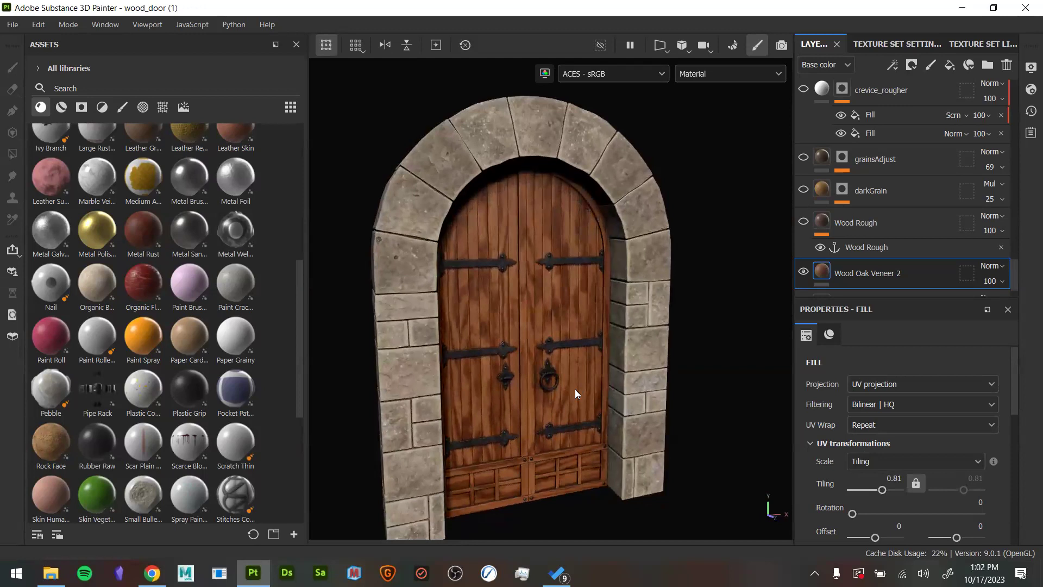
{"action": "left_click_drag", "start_coordinate": [649, 347], "coordinate": [611, 420], "text": "alt"}
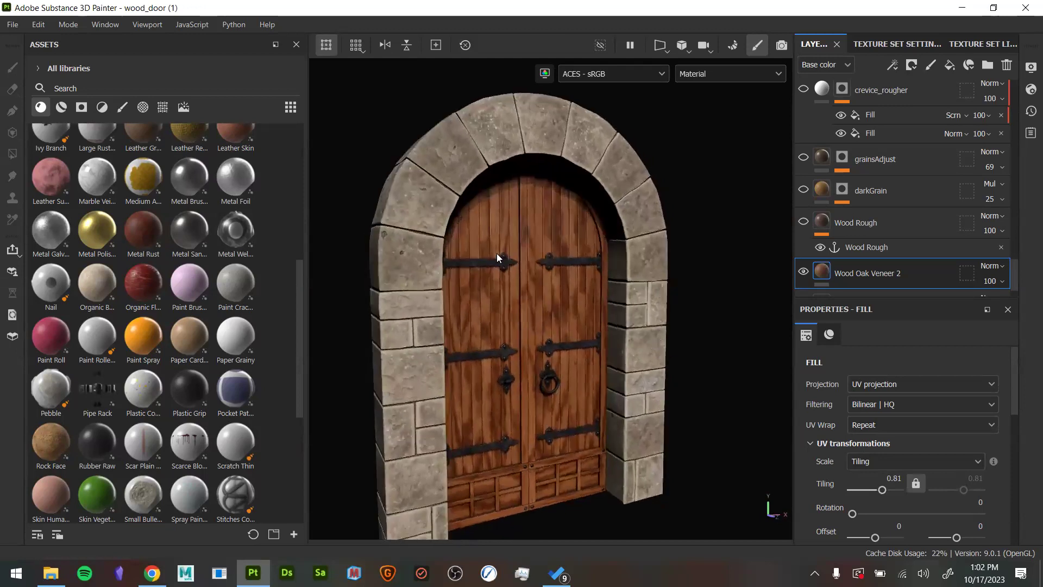
{"action": "middle_click_drag", "start_coordinate": [611, 420], "coordinate": [641, 395], "text": "alt"}
{"action": "right_click_drag", "start_coordinate": [632, 396], "coordinate": [863, 549], "text": "alt"}
{"action": "middle_click_drag", "start_coordinate": [701, 467], "coordinate": [718, 414], "text": "alt"}
{"action": "left_click_drag", "start_coordinate": [690, 432], "coordinate": [624, 441], "text": "alt"}
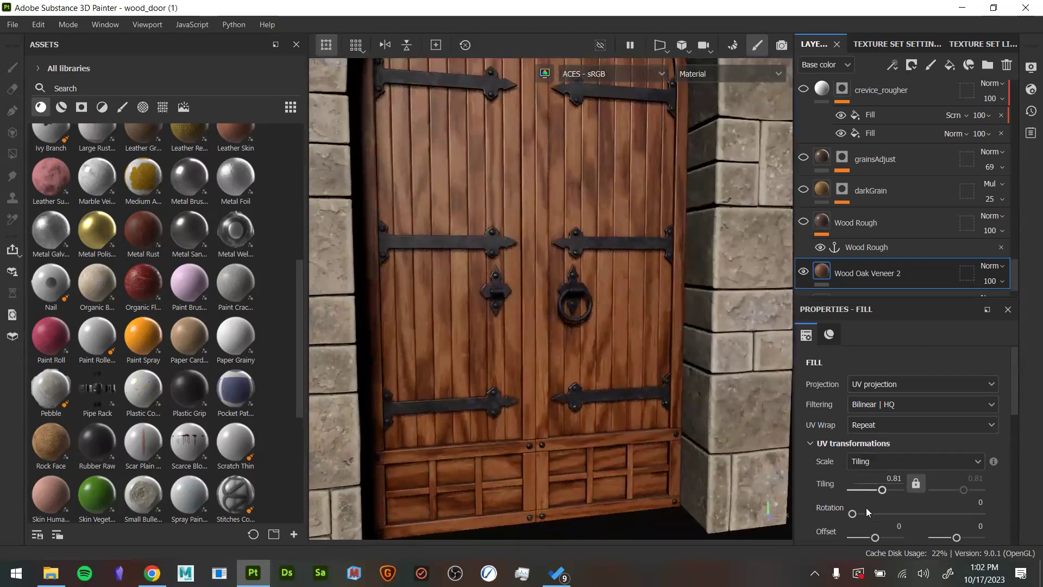
{"action": "left_click_drag", "start_coordinate": [883, 489], "coordinate": [888, 489]}
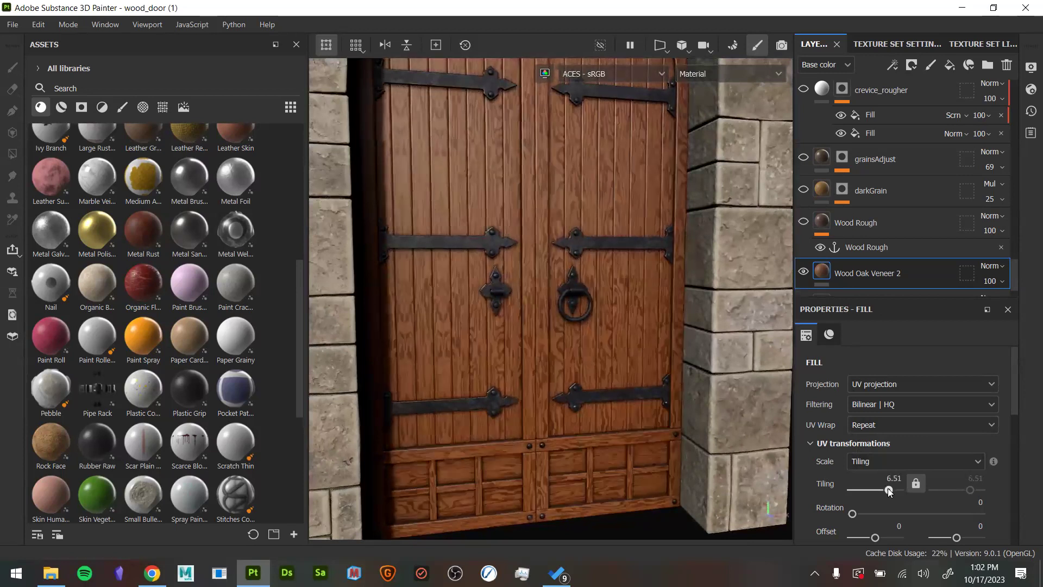
{"action": "left_click_drag", "start_coordinate": [734, 377], "coordinate": [761, 389], "text": "alt"}
{"action": "middle_click_drag", "start_coordinate": [761, 389], "coordinate": [761, 417], "text": "alt"}
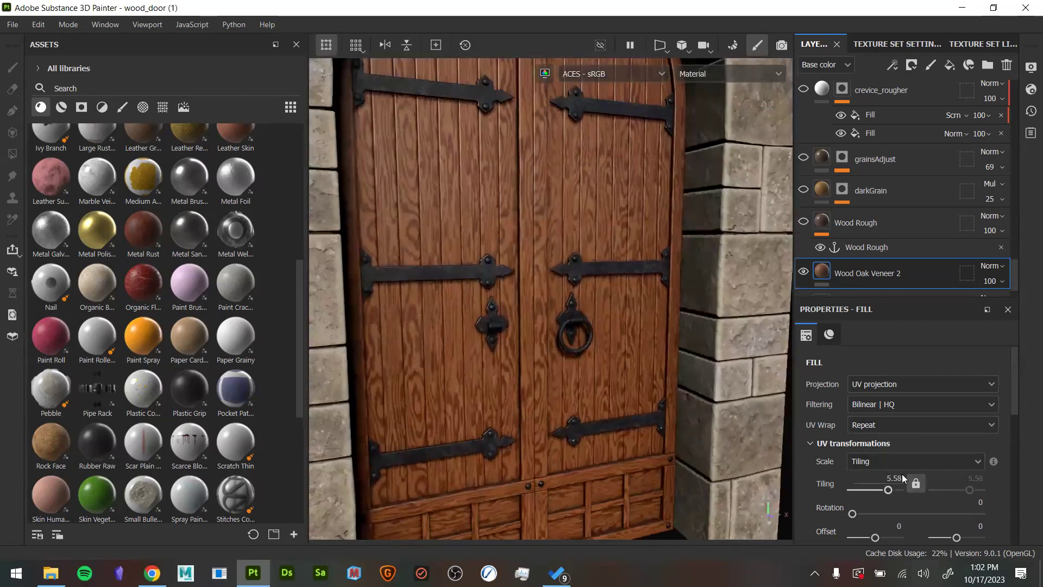
Set the tiling of the Wood Oak Veneer 2 fill to 4
{"action": "left_click_drag", "start_coordinate": [886, 489], "coordinate": [885, 490]}
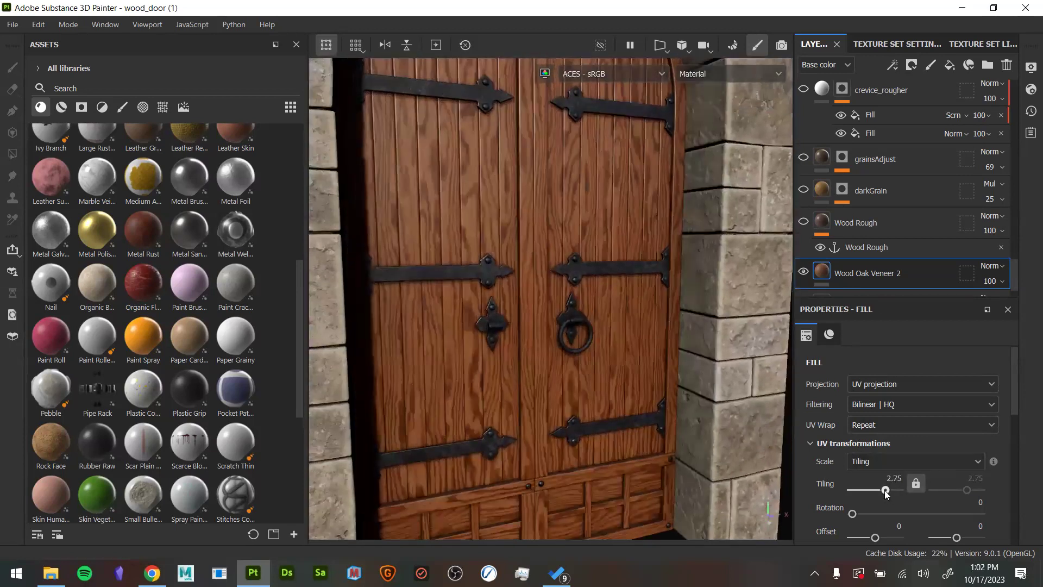
{"action": "left_click_drag", "start_coordinate": [650, 394], "coordinate": [631, 391], "text": "alt"}
{"action": "middle_click_drag", "start_coordinate": [632, 391], "coordinate": [650, 449], "text": "alt"}
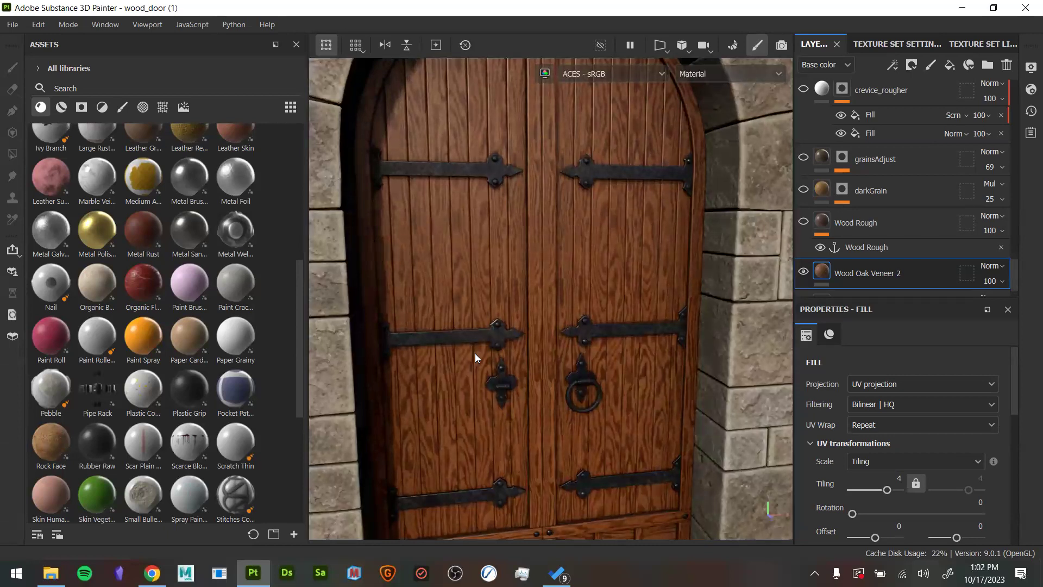
{"action": "left_click_drag", "start_coordinate": [739, 506], "coordinate": [713, 405], "text": "alt"}
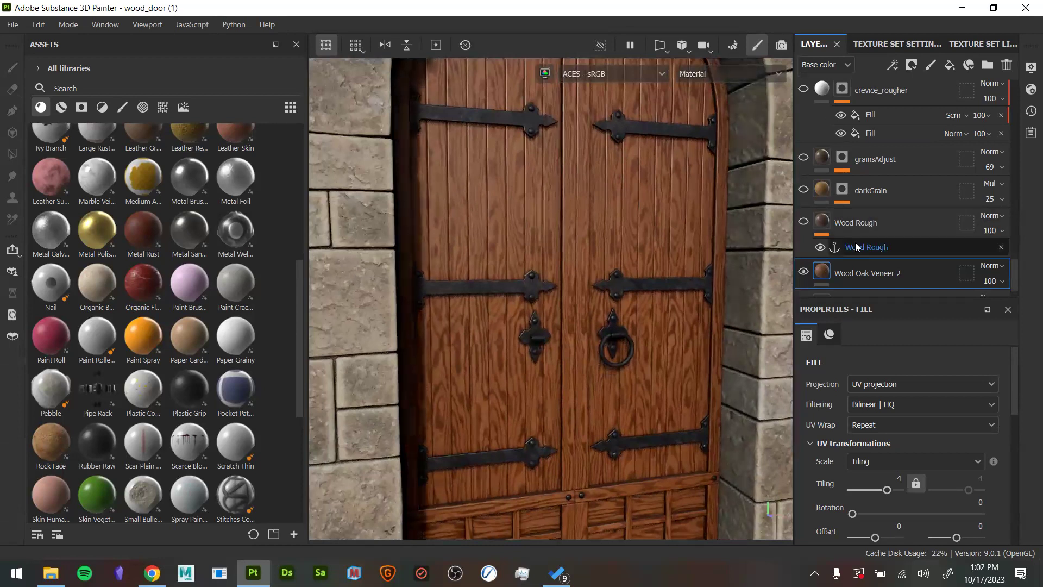
Add a fill layer above Wood Oak Veneer 2 with only its roughness channel enabled
{"action": "scroll", "coordinate": [821, 244], "scroll_direction": "down", "scroll_amount": 1}
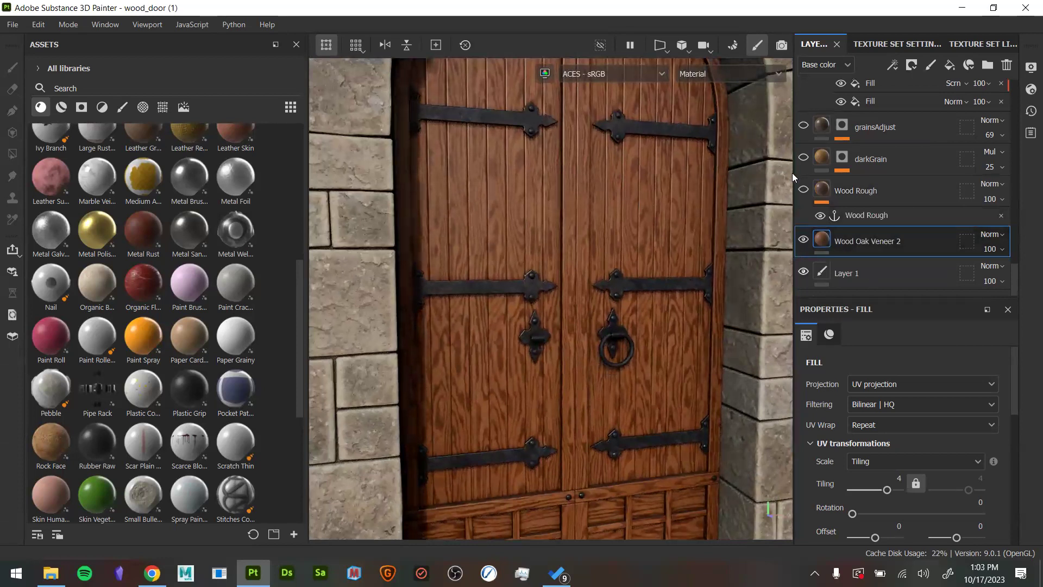
{"action": "left_click_drag", "start_coordinate": [570, 303], "coordinate": [548, 326], "text": "alt"}
{"action": "right_click", "coordinate": [817, 243]}
{"action": "left_click", "coordinate": [816, 243]}
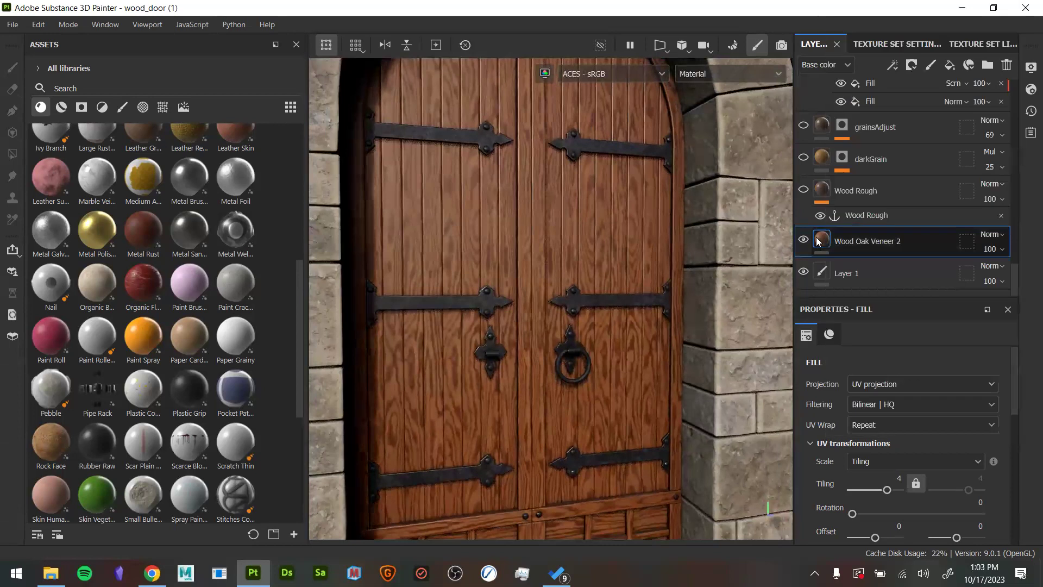
{"action": "left_click", "coordinate": [950, 69]}
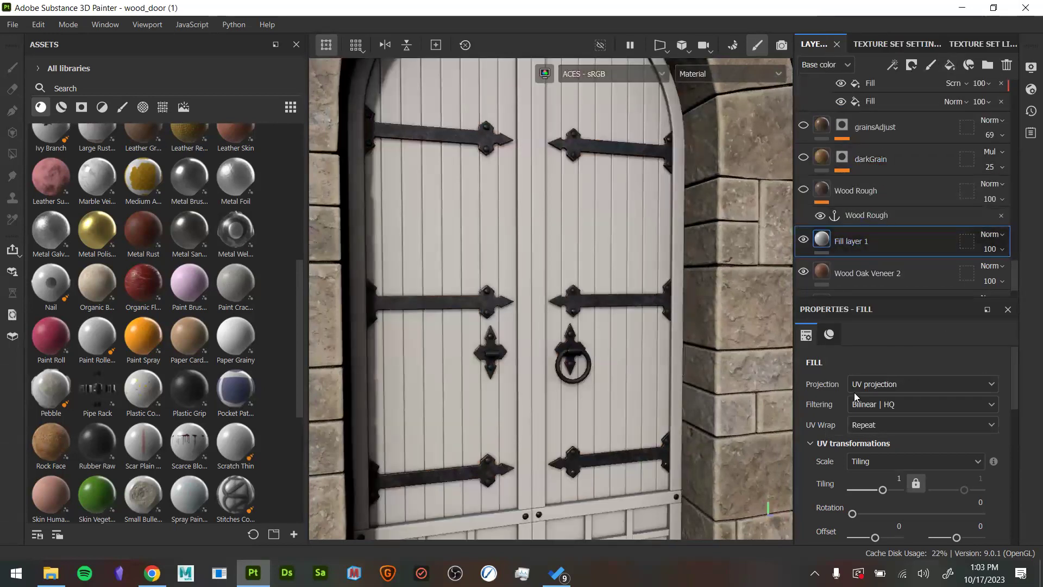
{"action": "scroll", "coordinate": [858, 402], "scroll_direction": "down", "scroll_amount": 5}
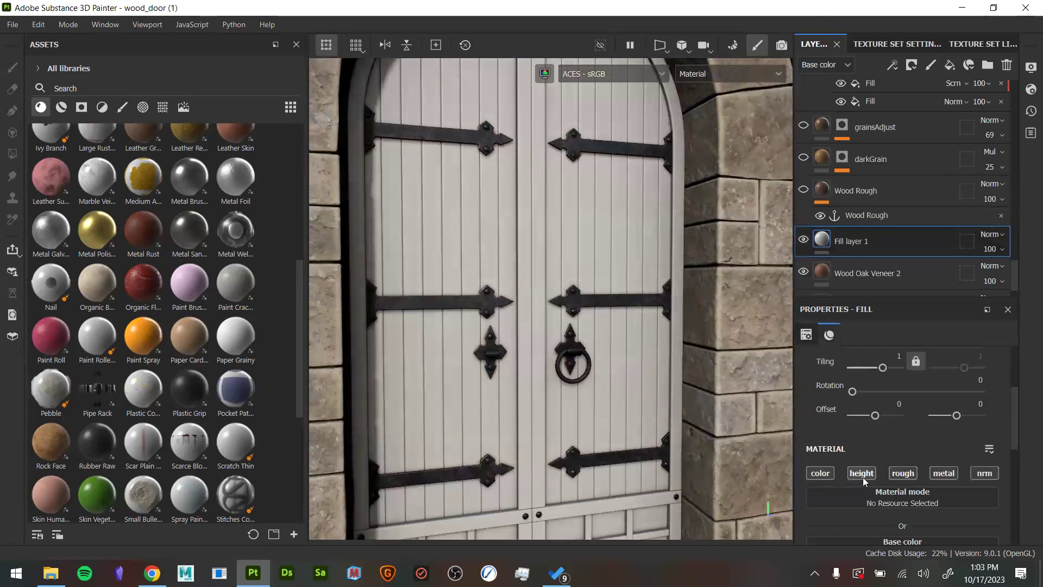
{"action": "left_click", "coordinate": [906, 473], "text": "alt"}
Limit the Wood Oak Veneer 2 layer to its color channel and hide Fill layer 1
{"action": "left_click", "coordinate": [818, 267]}
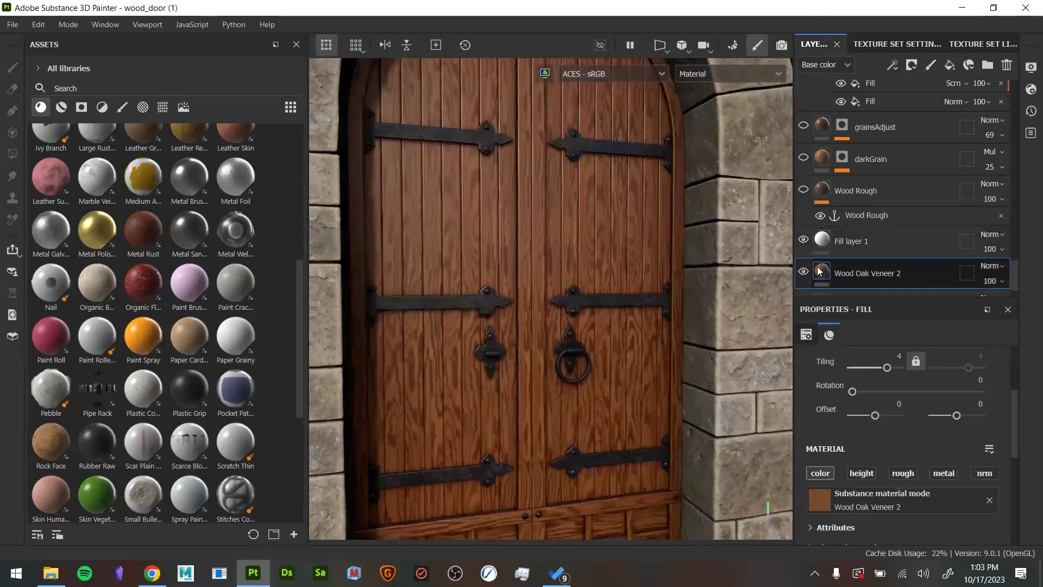
{"action": "scroll", "coordinate": [826, 268], "scroll_direction": "down", "scroll_amount": 1}
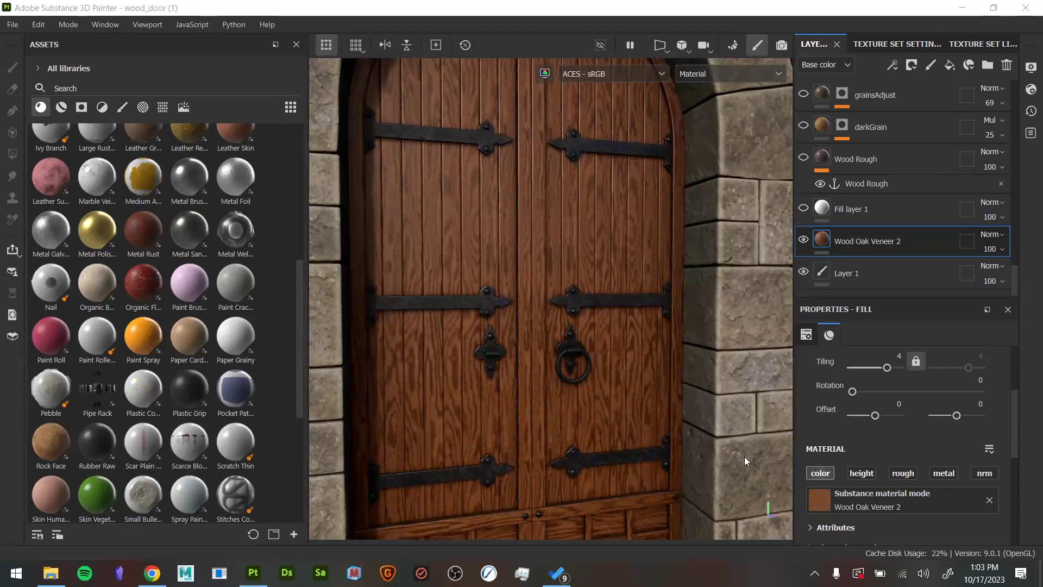
{"action": "left_click_drag", "start_coordinate": [647, 310], "coordinate": [669, 316], "text": "alt"}
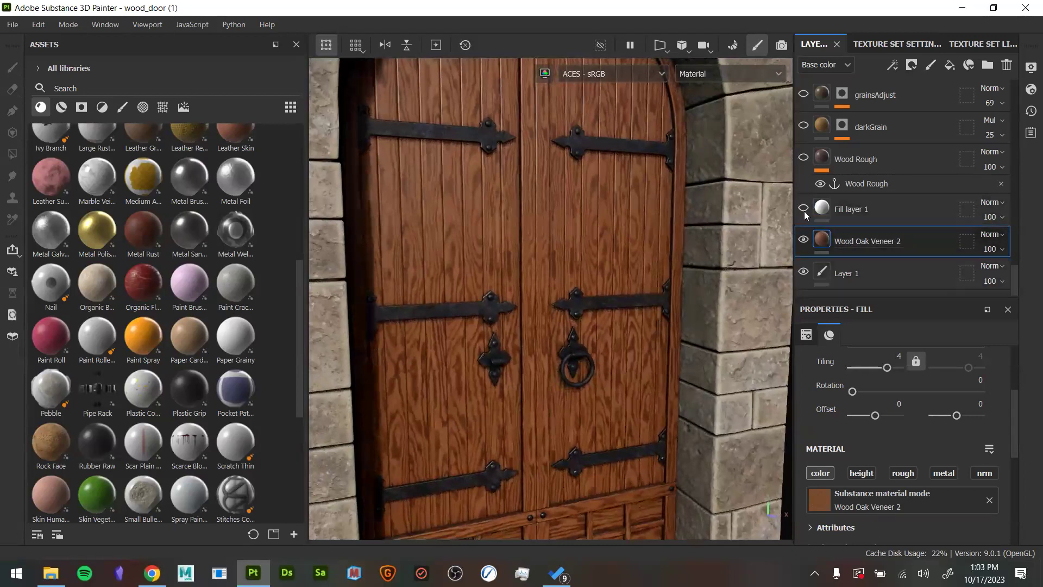
Show Fill layer 1 again and add an anchor point to the Wood Oak Veneer 2 layer
{"action": "left_click", "coordinate": [903, 210]}
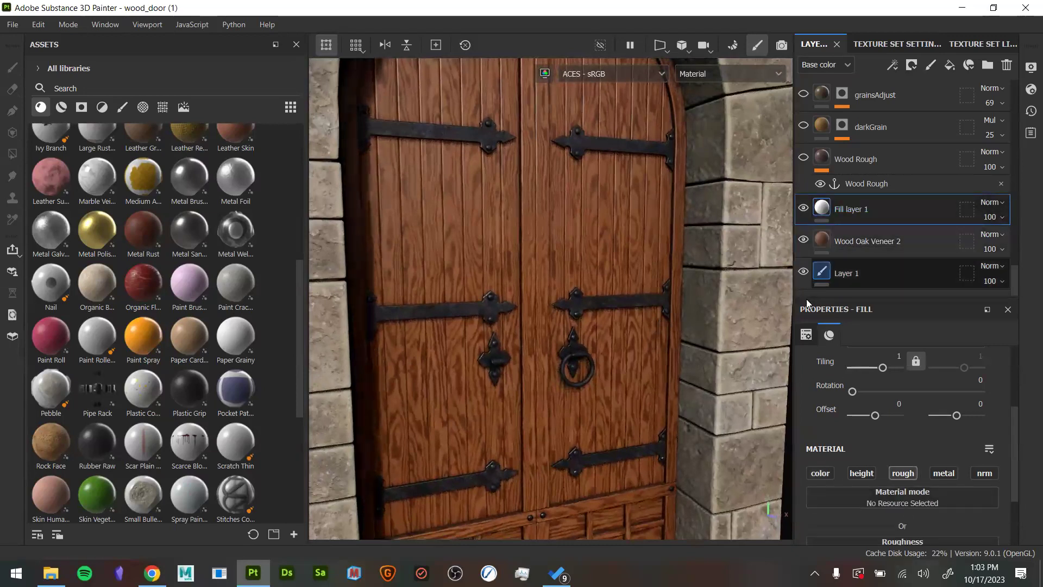
{"action": "left_click", "coordinate": [845, 242]}
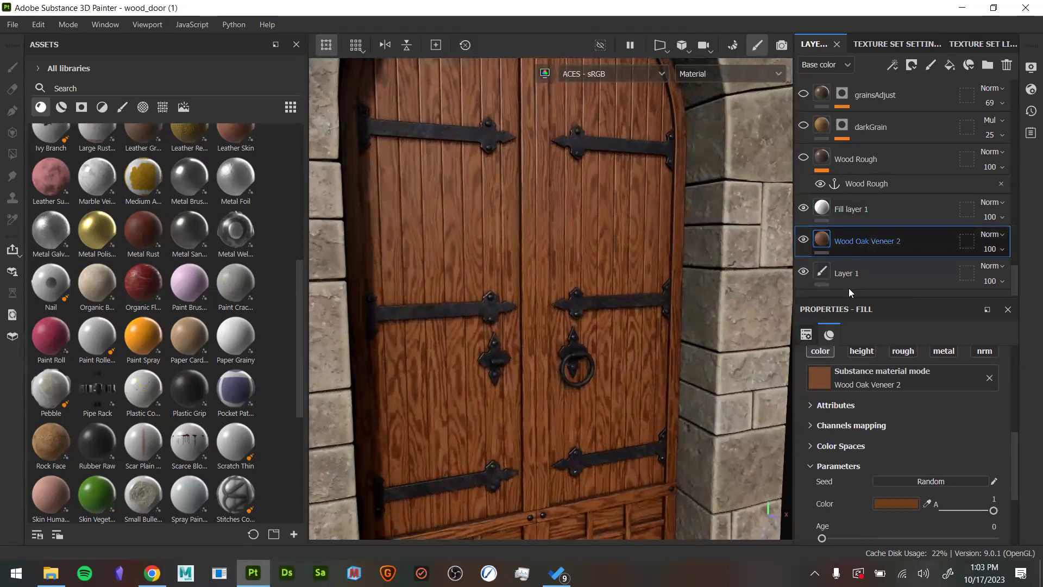
{"action": "scroll", "coordinate": [887, 433], "scroll_direction": "up", "scroll_amount": 3}
{"action": "scroll", "coordinate": [869, 457], "scroll_direction": "down", "scroll_amount": 4}
{"action": "scroll", "coordinate": [859, 446], "scroll_direction": "up", "scroll_amount": 2}
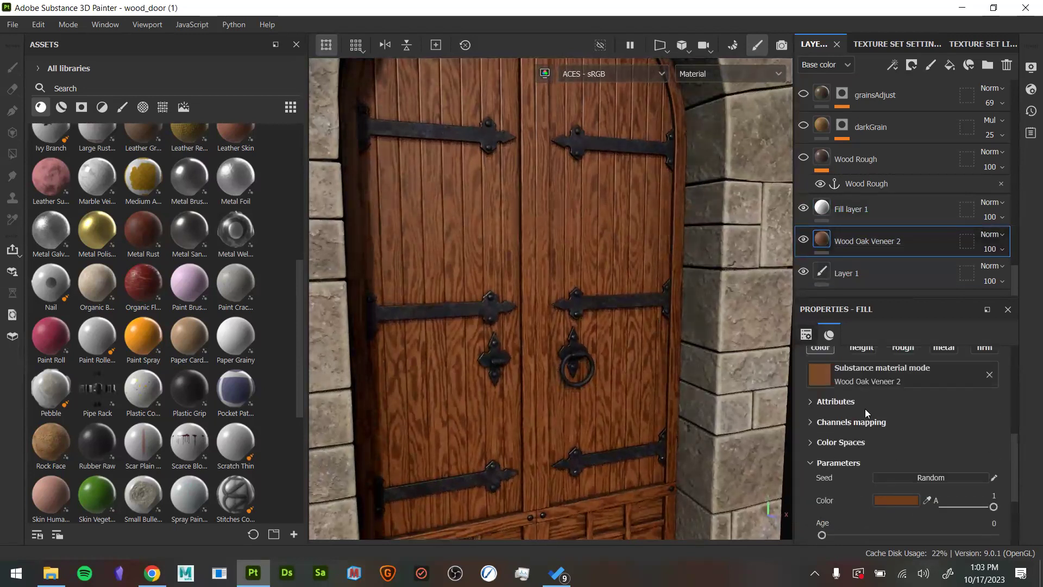
{"action": "scroll", "coordinate": [861, 380], "scroll_direction": "up", "scroll_amount": 1}
{"action": "right_click", "coordinate": [839, 240]}
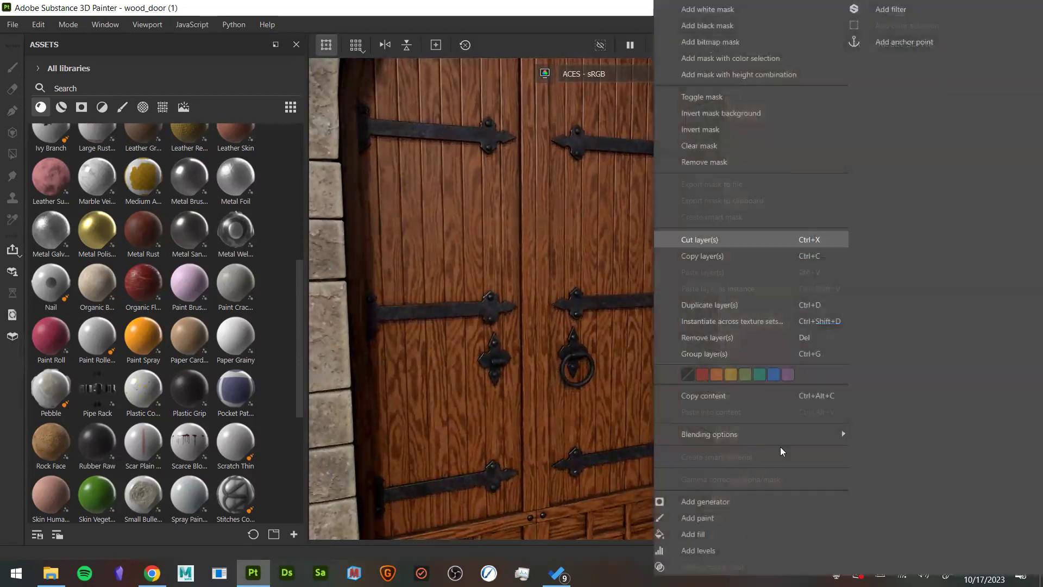
{"action": "left_click", "coordinate": [905, 42]}
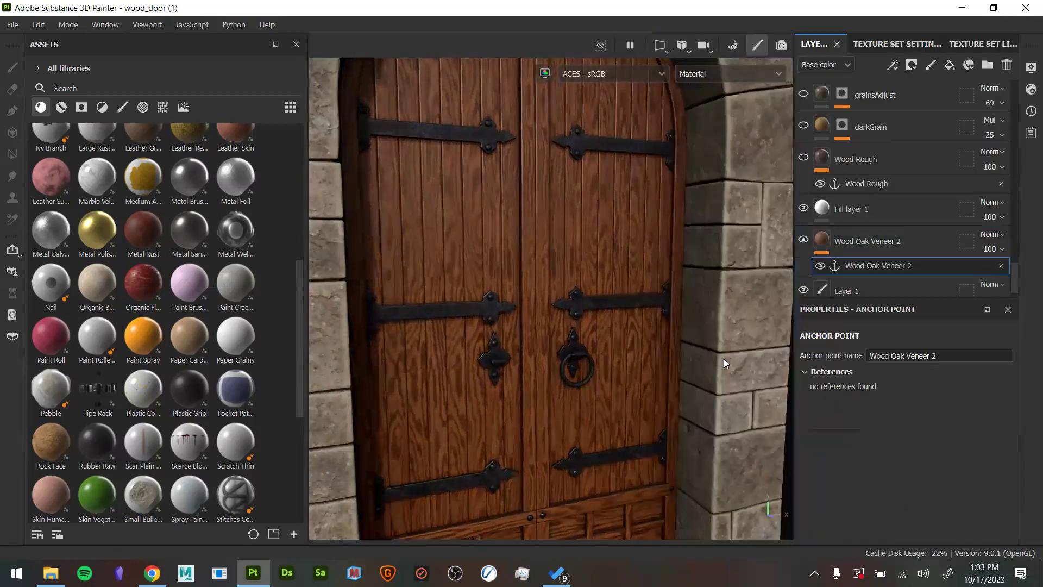
{"action": "left_click", "coordinate": [840, 245]}
Try different roughness levels on Fill layer 1 and set its uniform roughness to about 0.56
{"action": "left_click", "coordinate": [850, 209]}
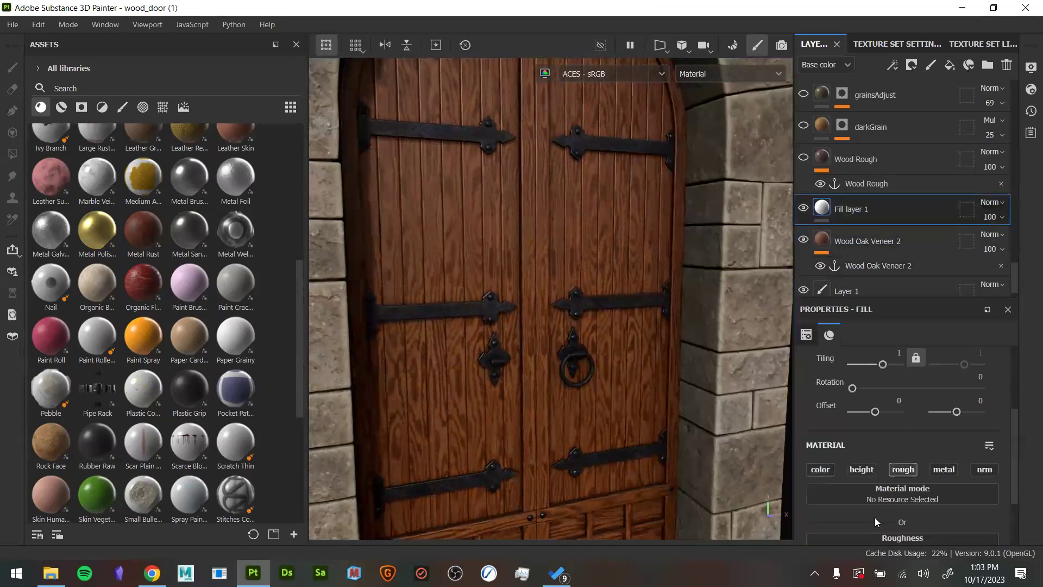
{"action": "scroll", "coordinate": [895, 464], "scroll_direction": "down", "scroll_amount": 2}
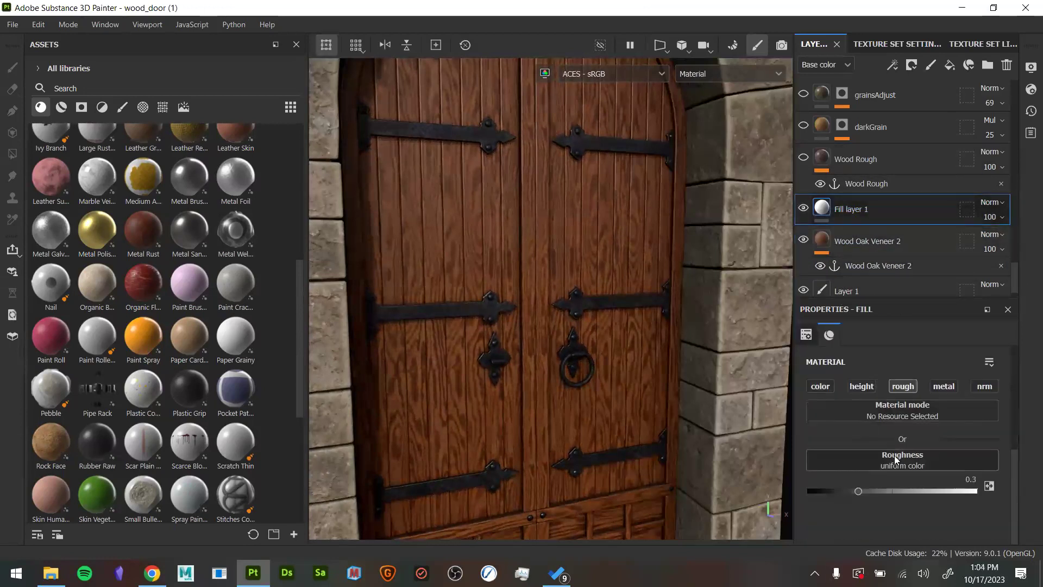
{"action": "left_click_drag", "start_coordinate": [605, 333], "coordinate": [449, 256], "text": "alt"}
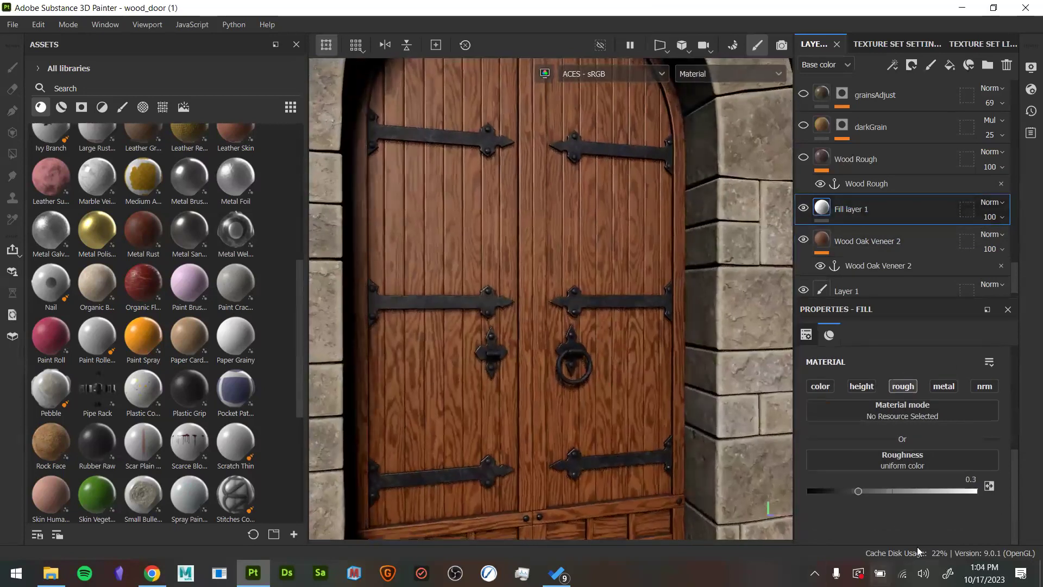
{"action": "mouse_move", "coordinate": [855, 489]}
{"action": "left_mouse_down"}
{"action": "mouse_move", "coordinate": [824, 490]}
{"action": "mouse_move", "coordinate": [836, 490]}
{"action": "left_mouse_up"}
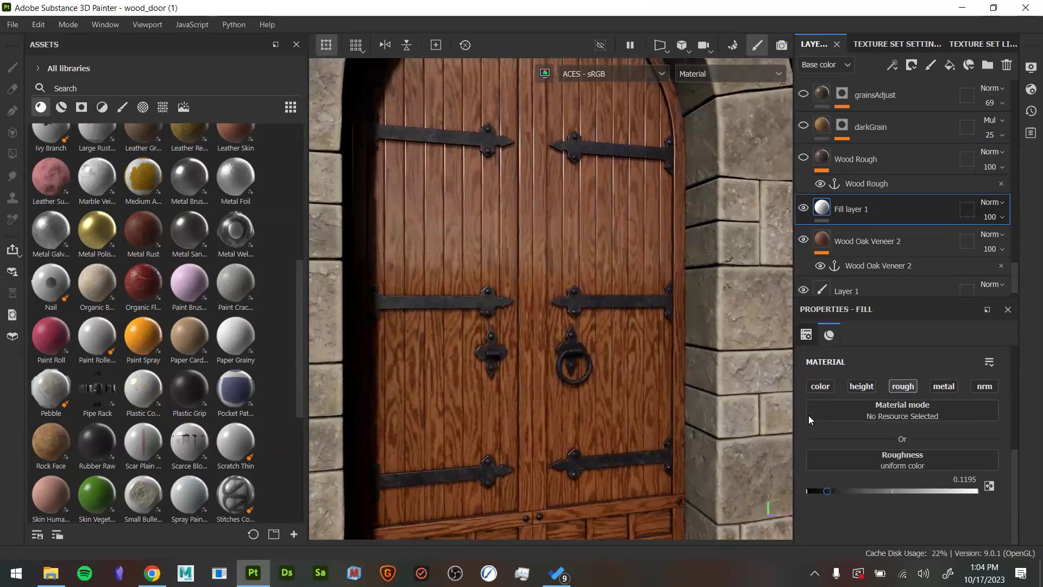
{"action": "left_click", "coordinate": [889, 491]}
{"action": "left_click_drag", "start_coordinate": [901, 491], "coordinate": [903, 491]}
{"action": "left_click_drag", "start_coordinate": [576, 320], "coordinate": [603, 344], "text": "alt"}
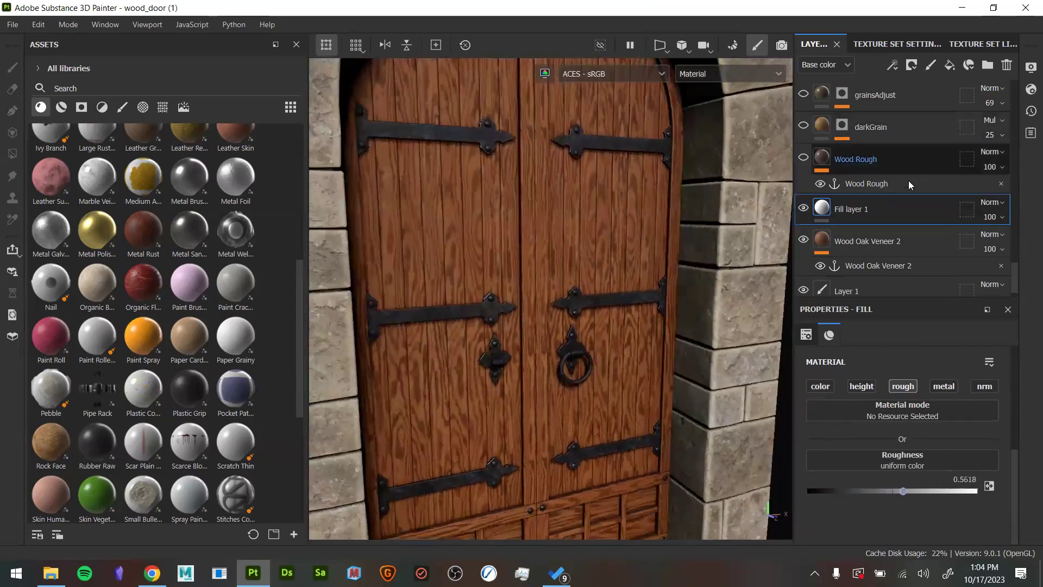
Add a black mask to Fill layer 1 and put a fill effect in that mask
{"action": "right_click", "coordinate": [826, 206]}
{"action": "left_click", "coordinate": [883, 24]}
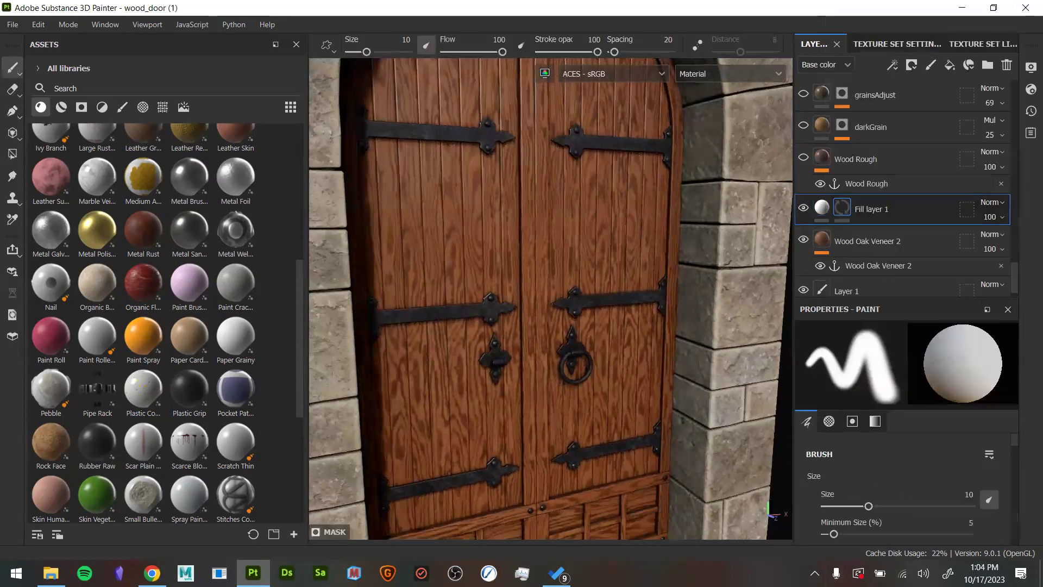
{"action": "right_click", "coordinate": [843, 208]}
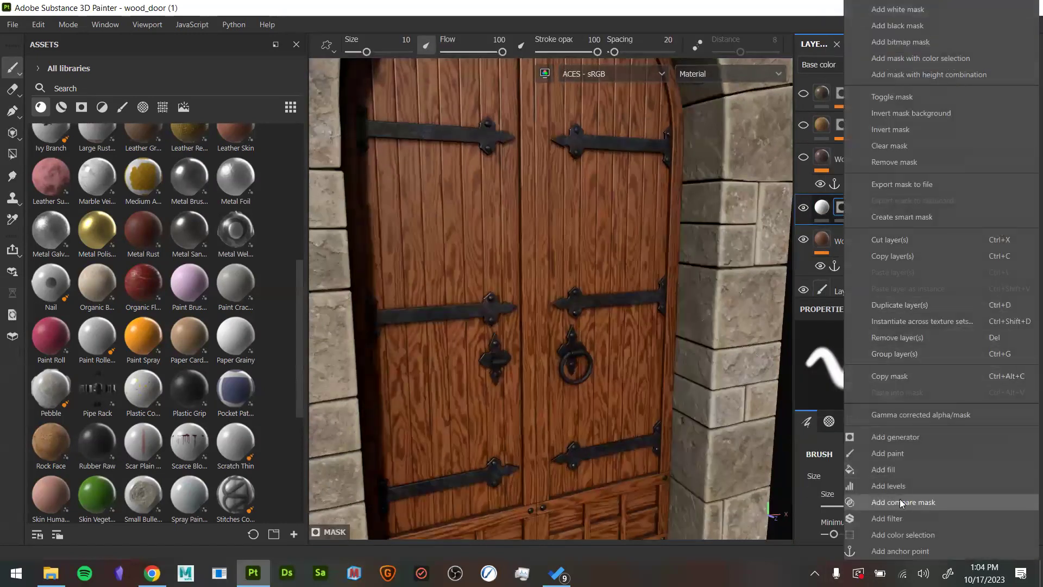
{"action": "left_click", "coordinate": [905, 469]}
Examine the door's wood surface up close and from several angles
{"action": "left_click_drag", "start_coordinate": [586, 288], "coordinate": [470, 167], "text": "alt"}
{"action": "left_click_drag", "start_coordinate": [498, 395], "coordinate": [474, 157], "text": "alt"}
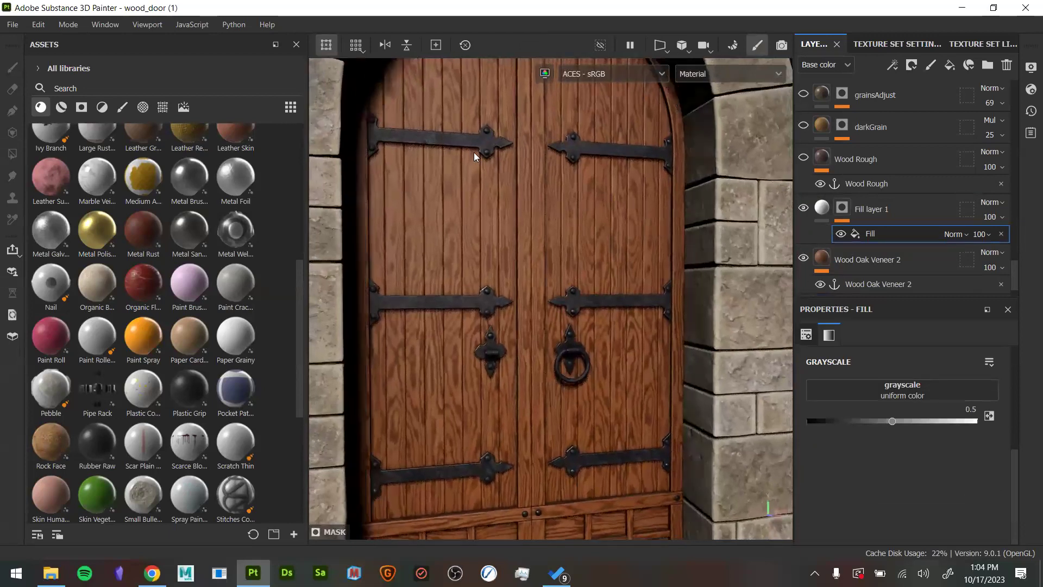
{"action": "right_click_drag", "start_coordinate": [570, 368], "coordinate": [1005, 503], "text": "alt"}
{"action": "mouse_move", "coordinate": [626, 422]}
{"action": "middle_mouse_down", "text": "alt"}
{"action": "mouse_move", "coordinate": [879, 403]}
{"action": "mouse_move", "coordinate": [630, 414]}
{"action": "middle_mouse_up", "text": "alt"}
{"action": "right_click_drag", "start_coordinate": [630, 415], "coordinate": [468, 322], "text": "alt"}
{"action": "left_click_drag", "start_coordinate": [468, 321], "coordinate": [591, 324], "text": "alt"}
{"action": "middle_click_drag", "start_coordinate": [592, 324], "coordinate": [590, 350], "text": "alt"}
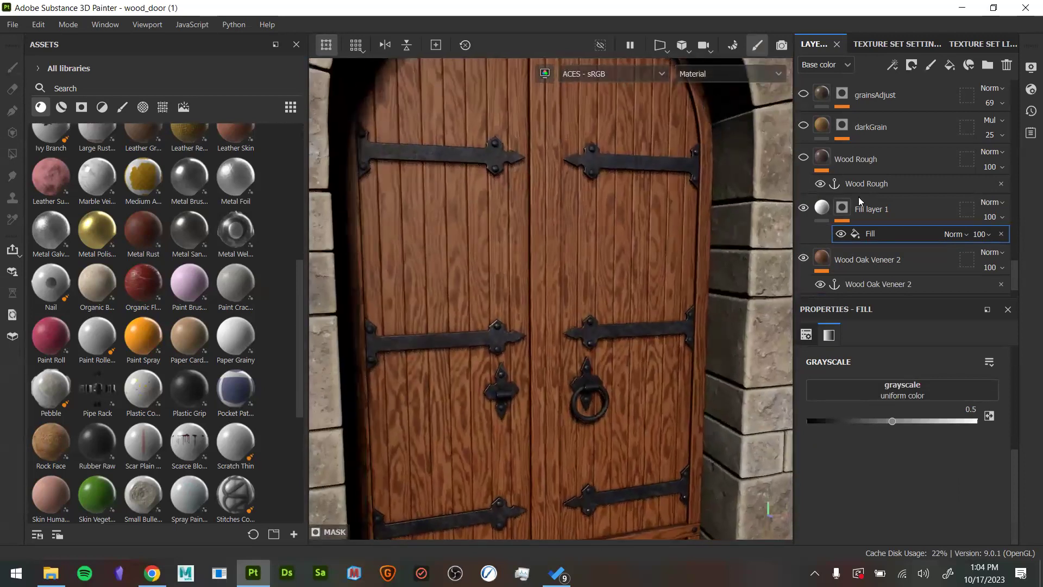
Display Fill layer 1's mask on the model and link the mask's fill to the Wood Oak Veneer 2 anchor point
{"action": "double_click", "coordinate": [870, 234]}
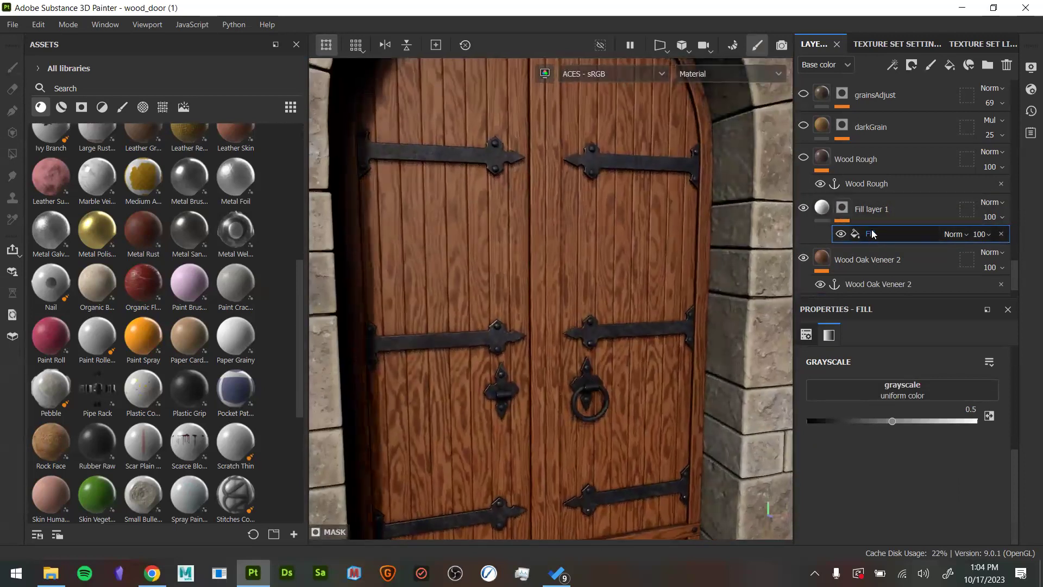
{"action": "left_click", "coordinate": [842, 208], "text": "alt"}
{"action": "left_click", "coordinate": [916, 394]}
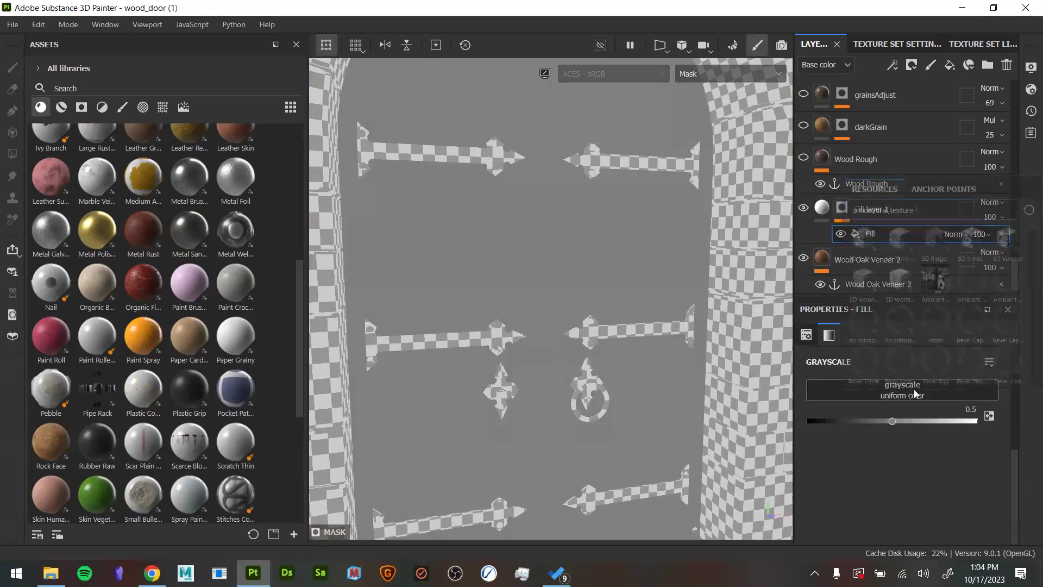
{"action": "left_click", "coordinate": [960, 188]}
{"action": "left_click", "coordinate": [912, 212]}
{"action": "left_click_drag", "start_coordinate": [732, 306], "coordinate": [709, 286], "text": "alt"}
Try Roughness and Height as the anchor's referenced channel and return it to Base color
{"action": "left_click", "coordinate": [932, 423]}
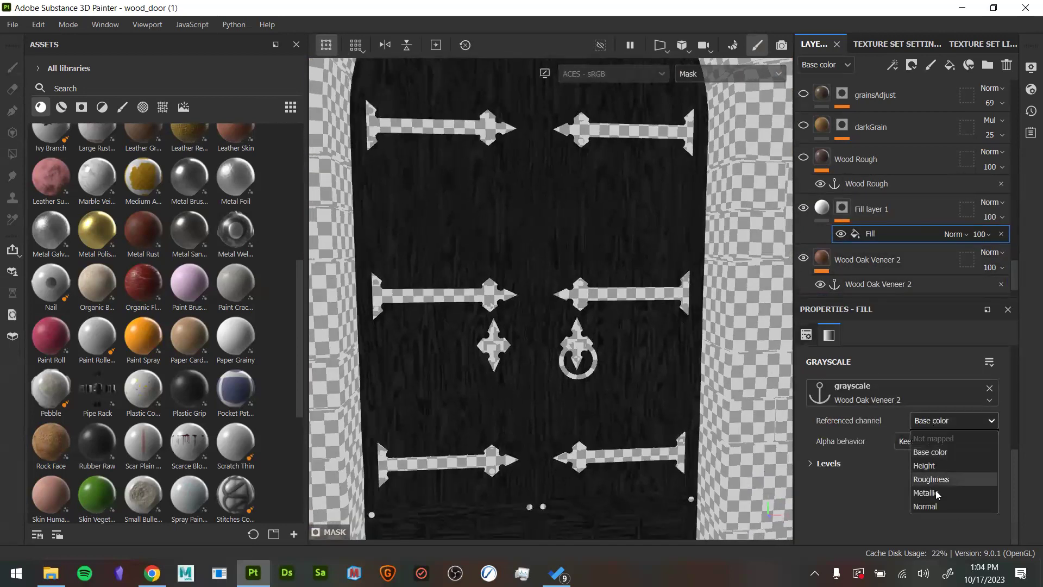
{"action": "left_click", "coordinate": [934, 479]}
{"action": "left_click", "coordinate": [931, 423]}
{"action": "left_click", "coordinate": [936, 464]}
{"action": "left_click", "coordinate": [940, 421]}
{"action": "left_click", "coordinate": [943, 453]}
{"action": "left_click_drag", "start_coordinate": [692, 408], "coordinate": [651, 386], "text": "alt"}
{"action": "middle_click_drag", "start_coordinate": [651, 386], "coordinate": [658, 367], "text": "alt"}
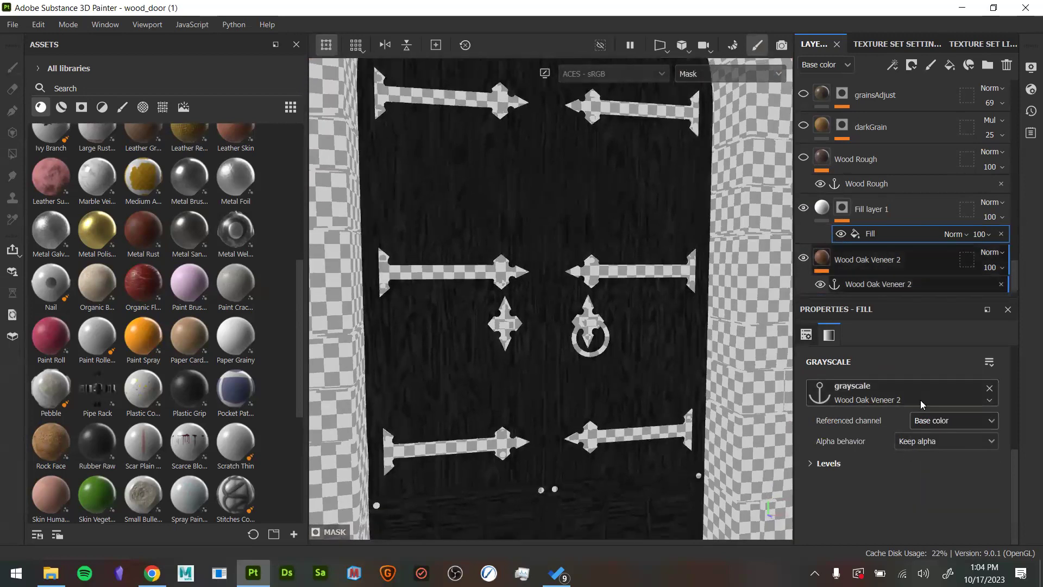
Raise the mask fill's grain contrast with Levels, setting the input black to about 0.05, midtone to about 0.1 and white to about 0.15
{"action": "left_click", "coordinate": [828, 463]}
{"action": "left_click_drag", "start_coordinate": [992, 434], "coordinate": [837, 432]}
{"action": "left_click", "coordinate": [840, 433]}
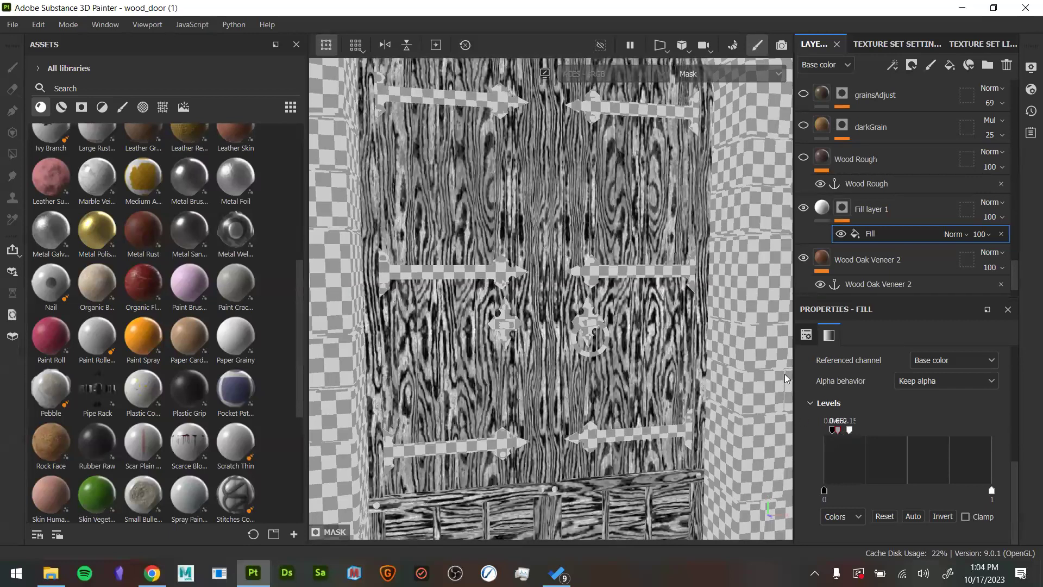
{"action": "left_click_drag", "start_coordinate": [819, 449], "coordinate": [804, 304], "text": "alt"}
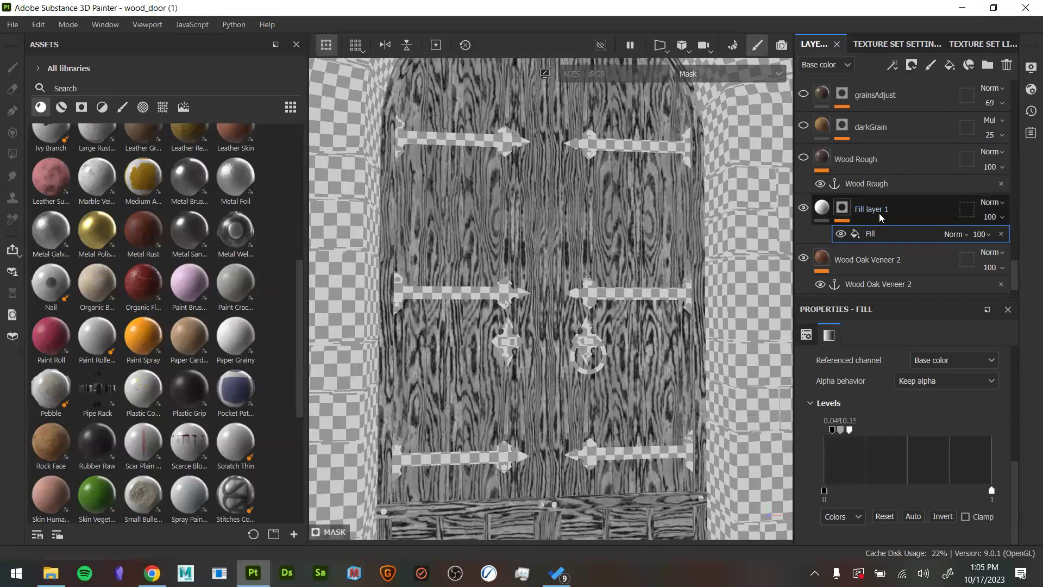
Add a Gradient filter above the fill in Fill layer 1's mask
{"action": "right_click", "coordinate": [886, 235]}
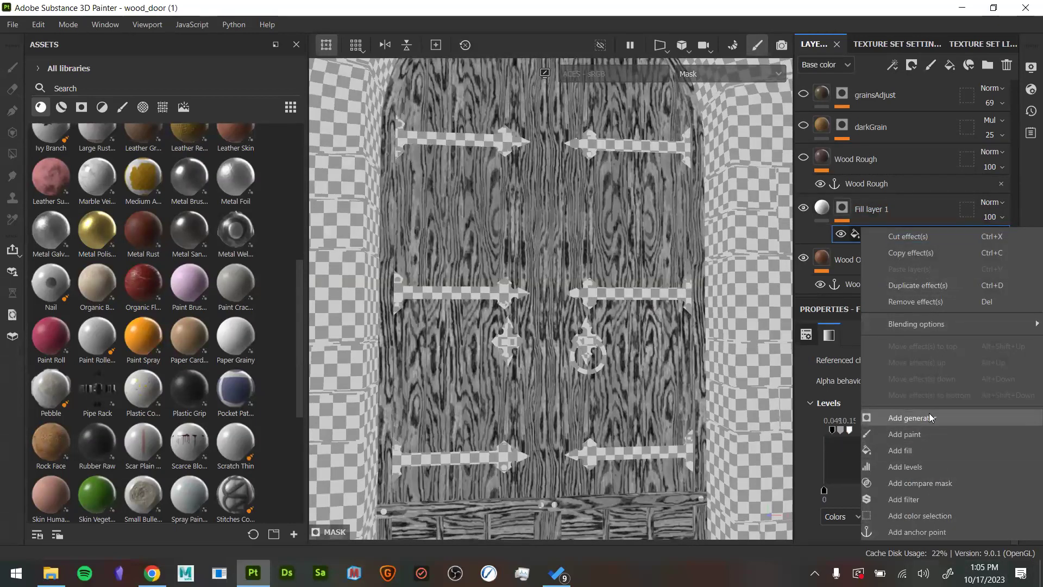
{"action": "left_click", "coordinate": [934, 497]}
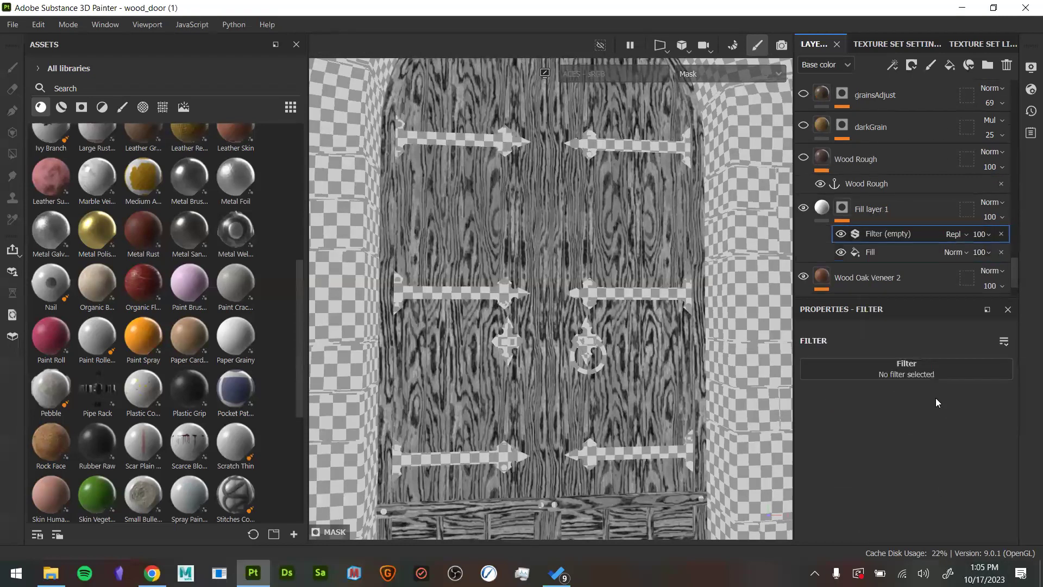
{"action": "left_click", "coordinate": [928, 376]}
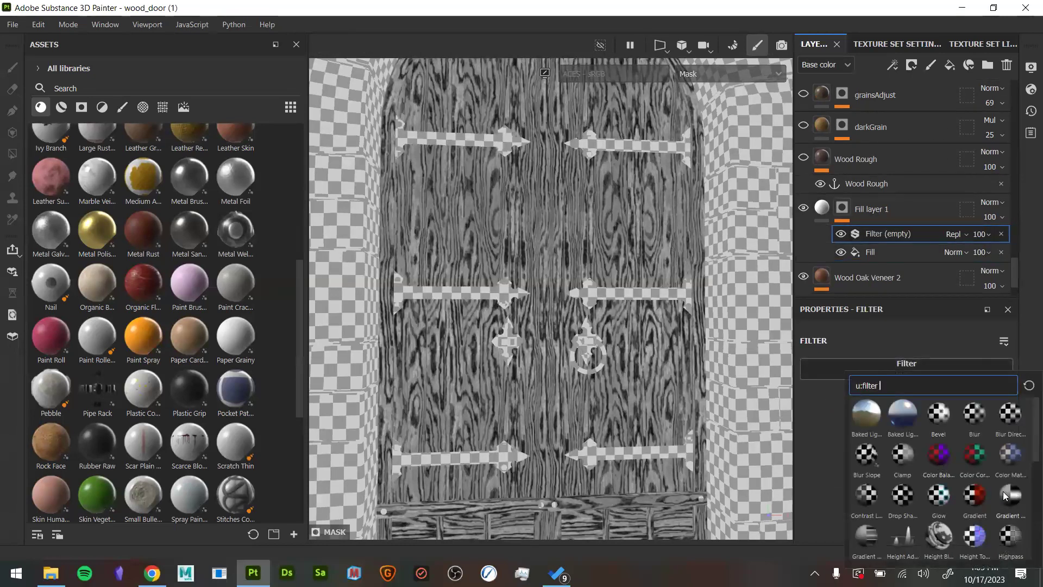
{"action": "left_click", "coordinate": [974, 495]}
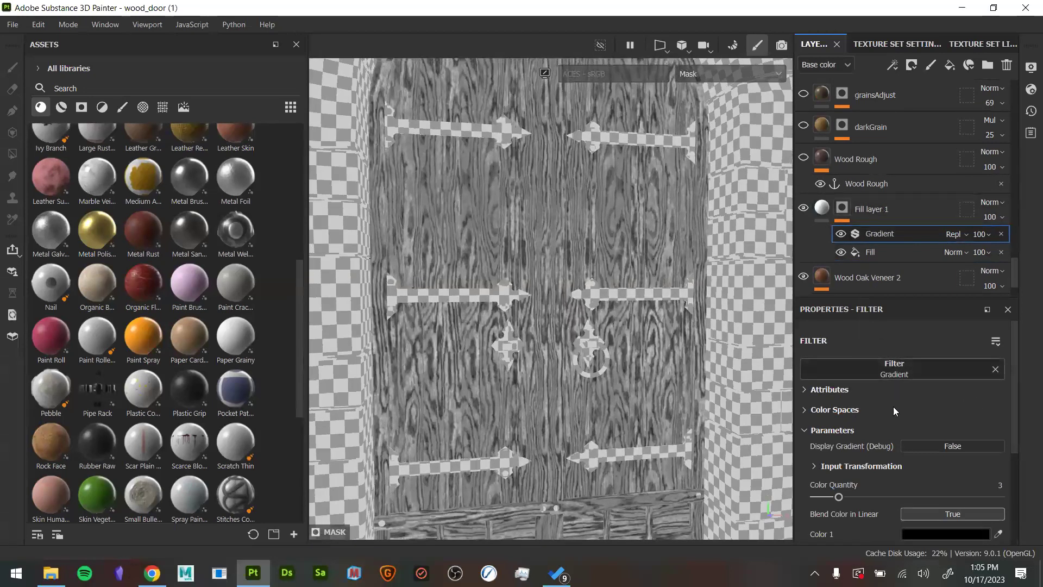
Set the Gradient filter's Color 3 to black and its Color 2 to white
{"action": "scroll", "coordinate": [893, 405], "scroll_direction": "down", "scroll_amount": 3}
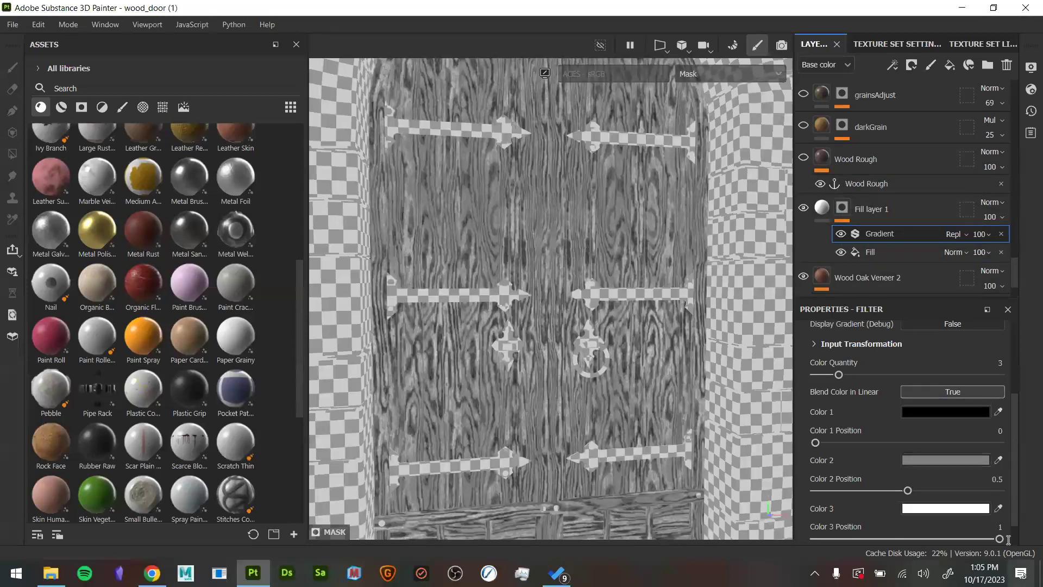
{"action": "scroll", "coordinate": [904, 411], "scroll_direction": "down", "scroll_amount": 1}
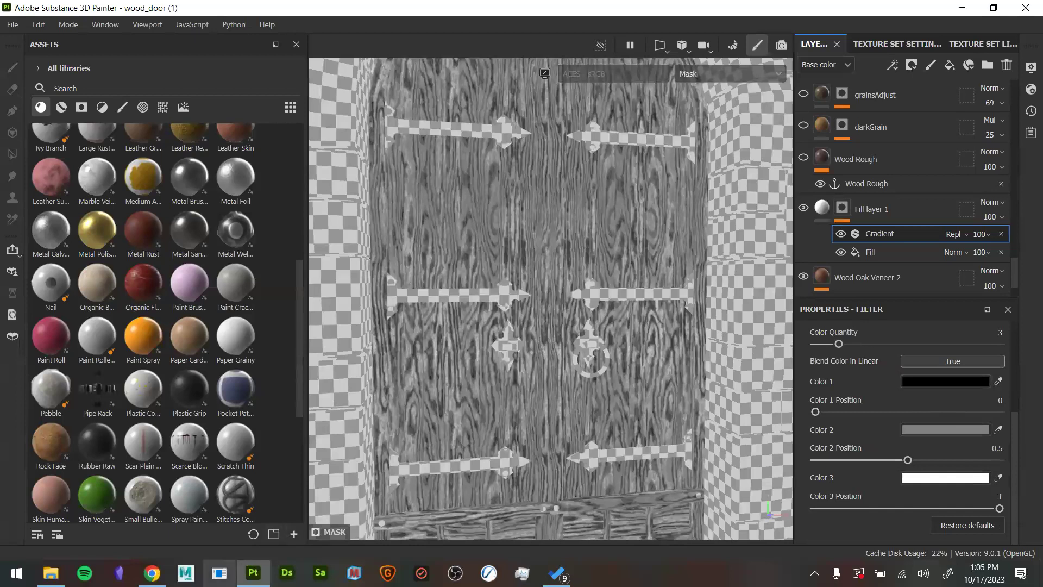
{"action": "left_click", "coordinate": [955, 482]}
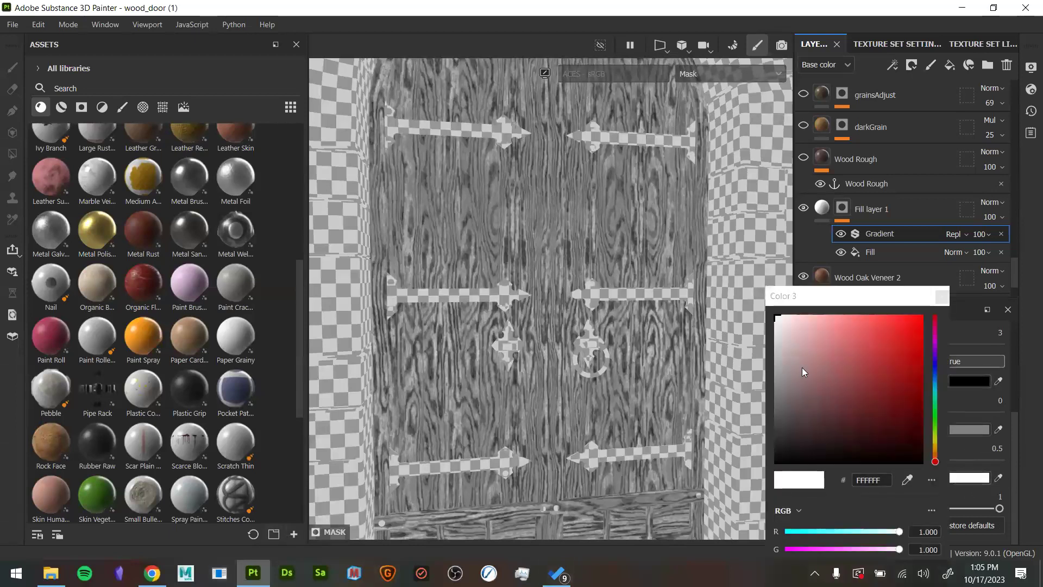
{"action": "left_click_drag", "start_coordinate": [802, 367], "coordinate": [761, 479]}
{"action": "left_click", "coordinate": [954, 292]}
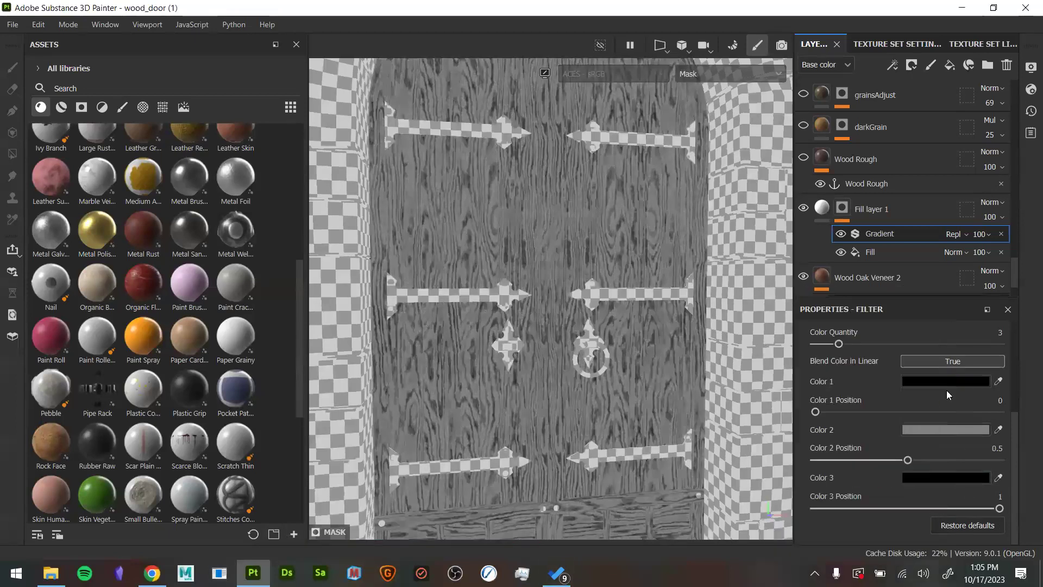
{"action": "left_click", "coordinate": [928, 426]}
{"action": "left_click_drag", "start_coordinate": [899, 405], "coordinate": [763, 306]}
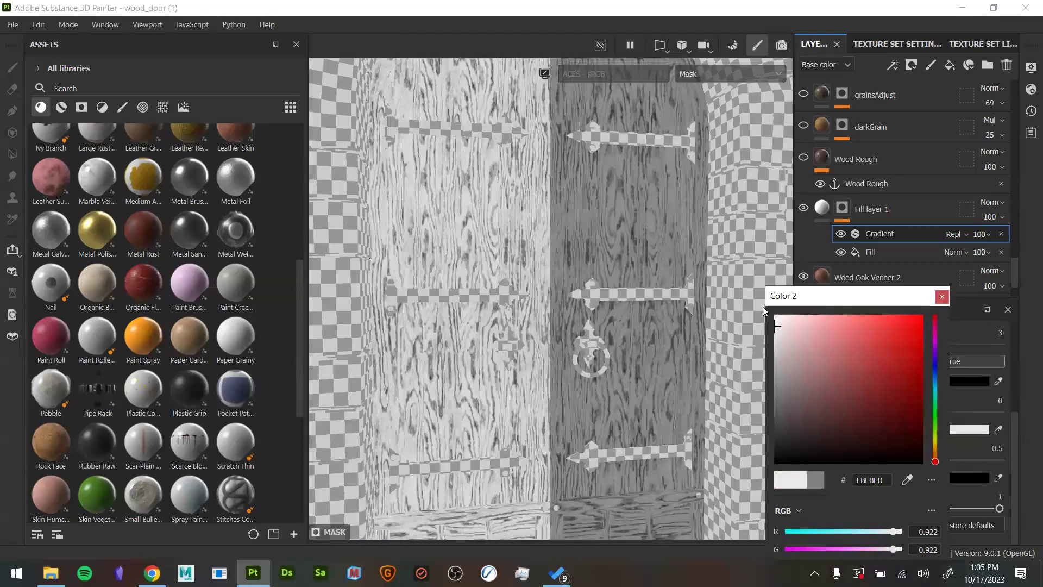
{"action": "left_click", "coordinate": [941, 296]}
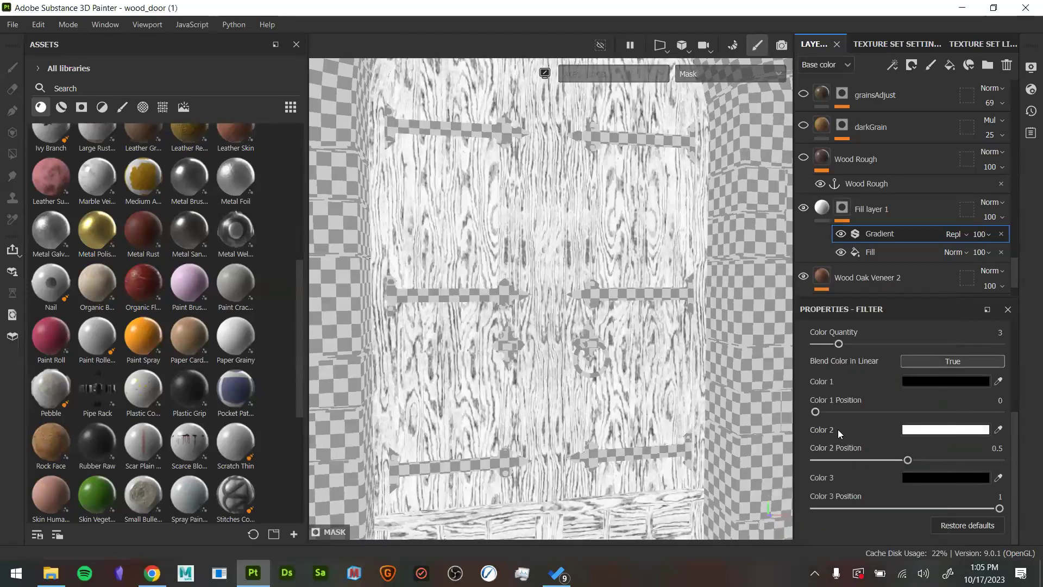
Adjust the gradient's color positions to reshape the grain mask, setting Color 1 Position to 0.57 and Color 2 Position to 0.22
{"action": "left_click_drag", "start_coordinate": [815, 411], "coordinate": [854, 411]}
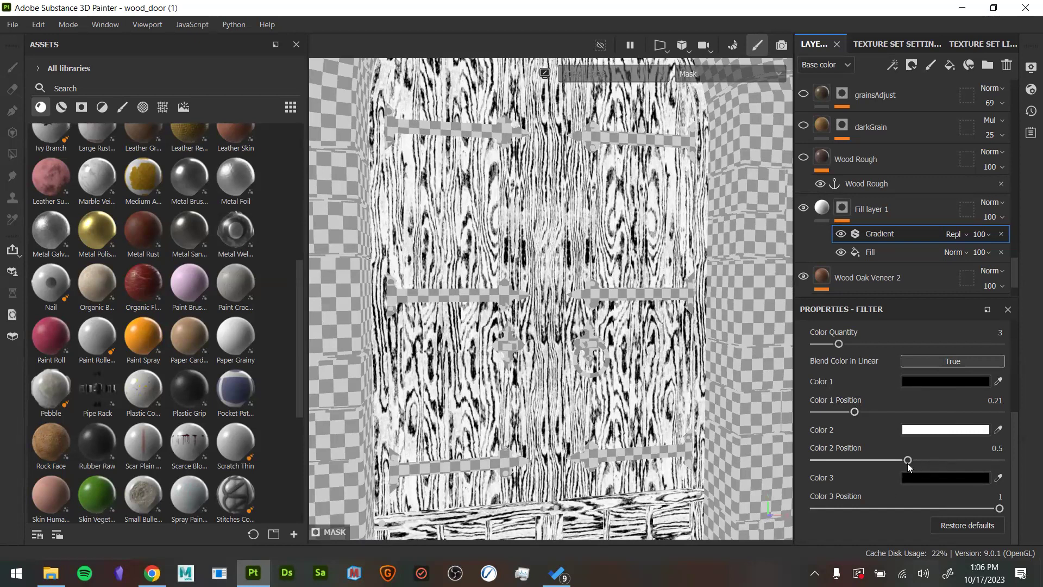
{"action": "left_click_drag", "start_coordinate": [855, 411], "coordinate": [911, 411]}
{"action": "left_click_drag", "start_coordinate": [908, 461], "coordinate": [983, 460]}
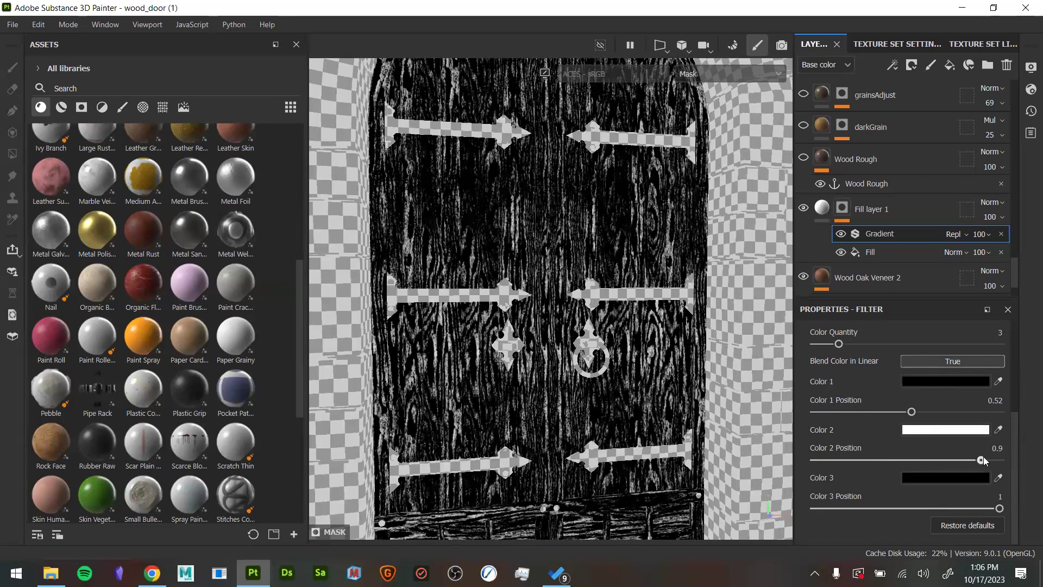
{"action": "left_click_drag", "start_coordinate": [911, 411], "coordinate": [948, 413]}
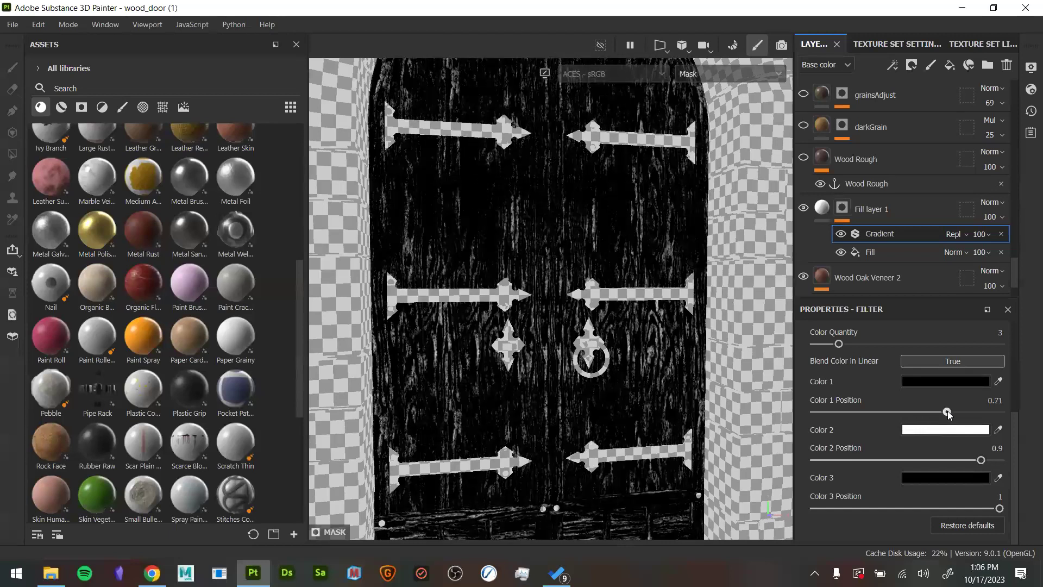
{"action": "left_click_drag", "start_coordinate": [981, 459], "coordinate": [950, 459]}
{"action": "left_click_drag", "start_coordinate": [948, 412], "coordinate": [921, 411]}
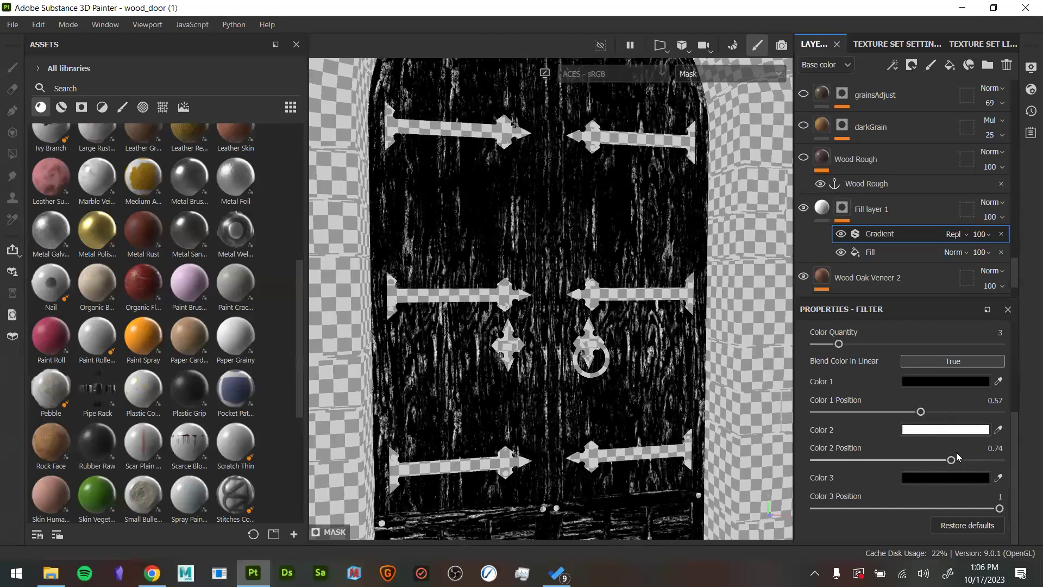
{"action": "left_click_drag", "start_coordinate": [951, 459], "coordinate": [855, 459]}
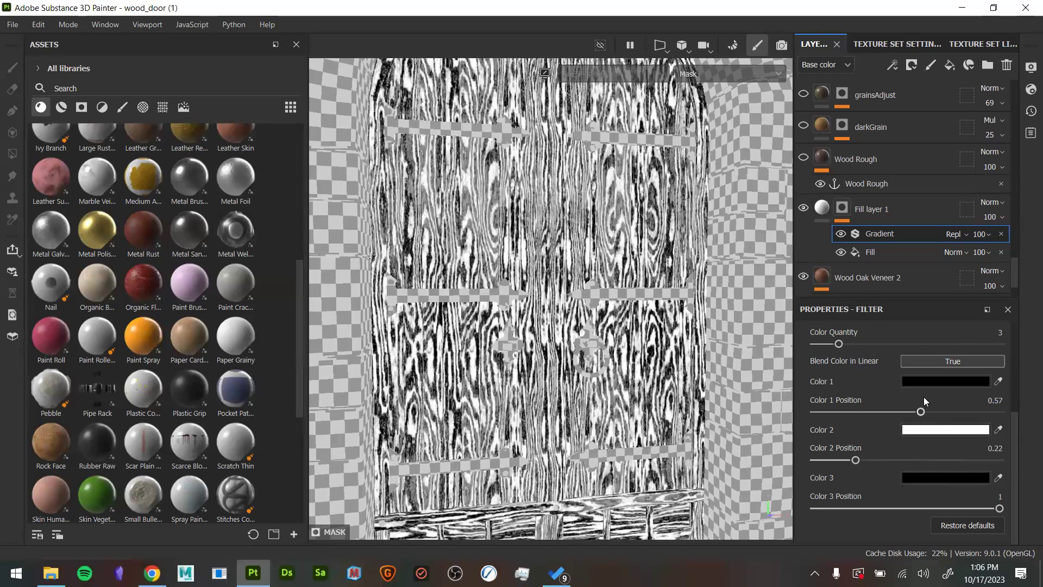
Adjust the Gradient filter's color positions, setting Color 1 to 0.38, Color 2 to 0.41 and Color 3 to 0.53
{"action": "left_click_drag", "start_coordinate": [864, 412], "coordinate": [828, 411]}
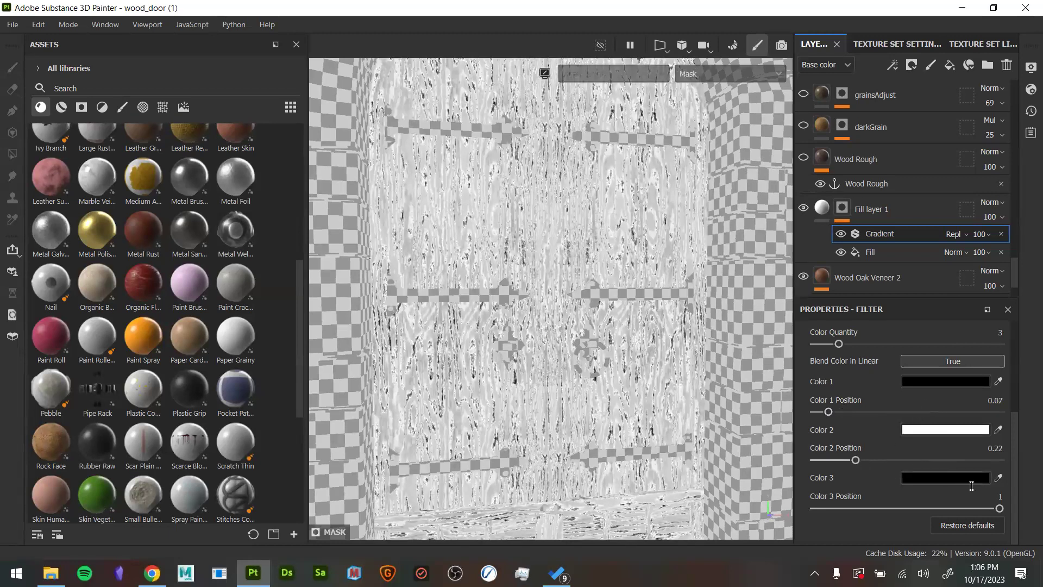
{"action": "left_click_drag", "start_coordinate": [924, 508], "coordinate": [872, 512]}
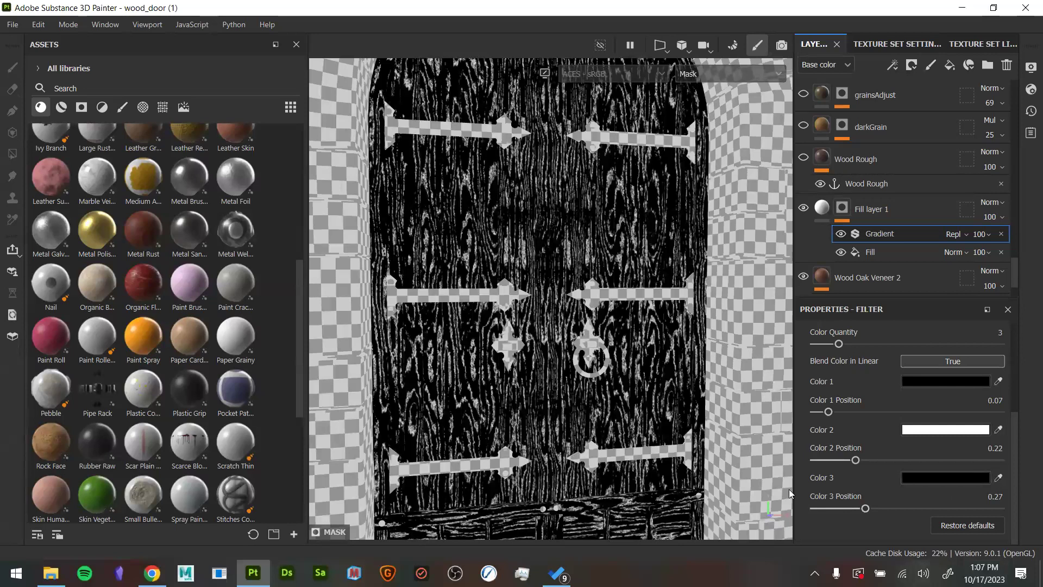
{"action": "left_click_drag", "start_coordinate": [867, 509], "coordinate": [888, 508]}
{"action": "left_click_drag", "start_coordinate": [828, 412], "coordinate": [849, 412]}
{"action": "left_click_drag", "start_coordinate": [856, 460], "coordinate": [866, 461]}
{"action": "left_click_drag", "start_coordinate": [888, 508], "coordinate": [913, 509]}
{"action": "left_click_drag", "start_coordinate": [849, 411], "coordinate": [860, 411]}
{"action": "left_click_drag", "start_coordinate": [867, 460], "coordinate": [891, 460]}
{"action": "left_click_drag", "start_coordinate": [859, 412], "coordinate": [881, 418]}
Return to the material view and examine the door planks' reflections up close, comparing them with Fill layer 1 hidden and shown
{"action": "key", "text": "m"}
{"action": "left_click_drag", "start_coordinate": [617, 345], "coordinate": [592, 338], "text": "alt"}
{"action": "right_click_drag", "start_coordinate": [592, 337], "coordinate": [605, 379], "text": "alt"}
{"action": "left_click_drag", "start_coordinate": [605, 380], "coordinate": [641, 393], "text": "alt"}
{"action": "middle_click_drag", "start_coordinate": [662, 424], "coordinate": [738, 511], "text": "alt"}
{"action": "right_click_drag", "start_coordinate": [738, 512], "coordinate": [950, 543], "text": "alt"}
{"action": "middle_click_drag", "start_coordinate": [561, 366], "coordinate": [589, 442], "text": "alt"}
{"action": "left_click_drag", "start_coordinate": [543, 386], "coordinate": [523, 370], "text": "alt"}
{"action": "right_click_drag", "start_coordinate": [532, 303], "coordinate": [586, 331], "text": "alt"}
{"action": "middle_click_drag", "start_coordinate": [516, 243], "coordinate": [531, 269], "text": "alt"}
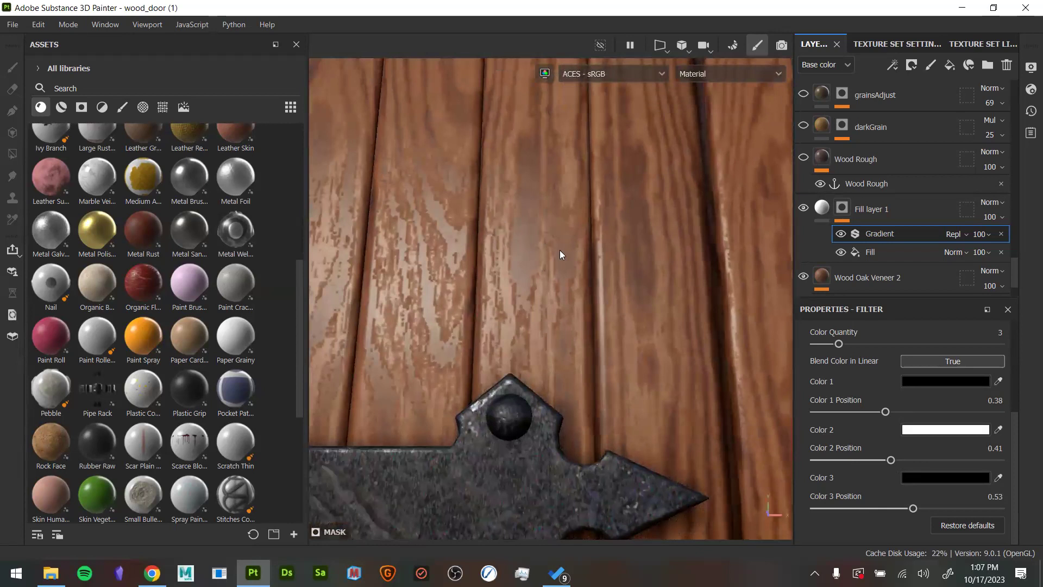
{"action": "left_click", "coordinate": [803, 208]}
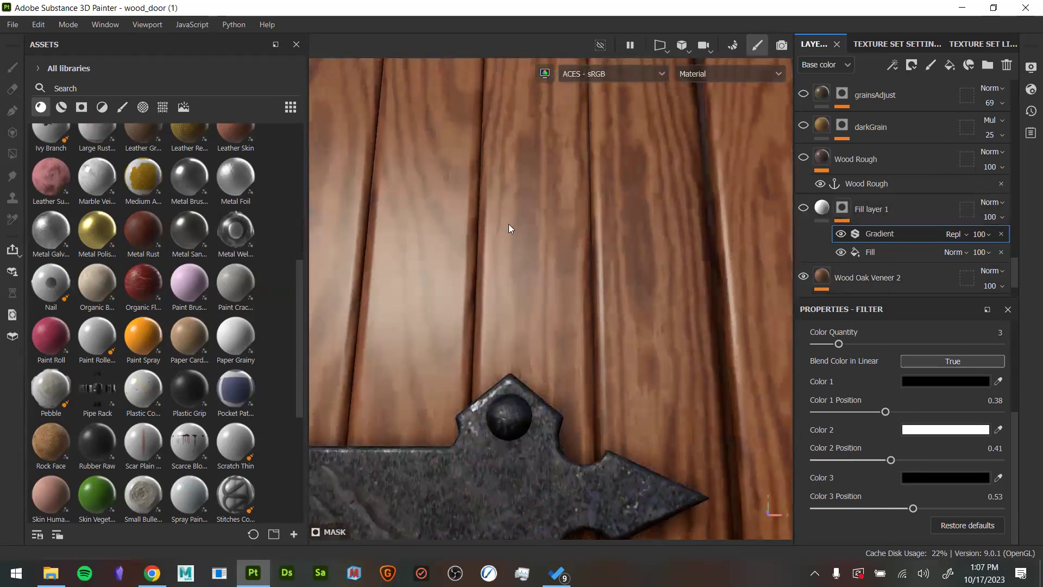
{"action": "left_click", "coordinate": [804, 209]}
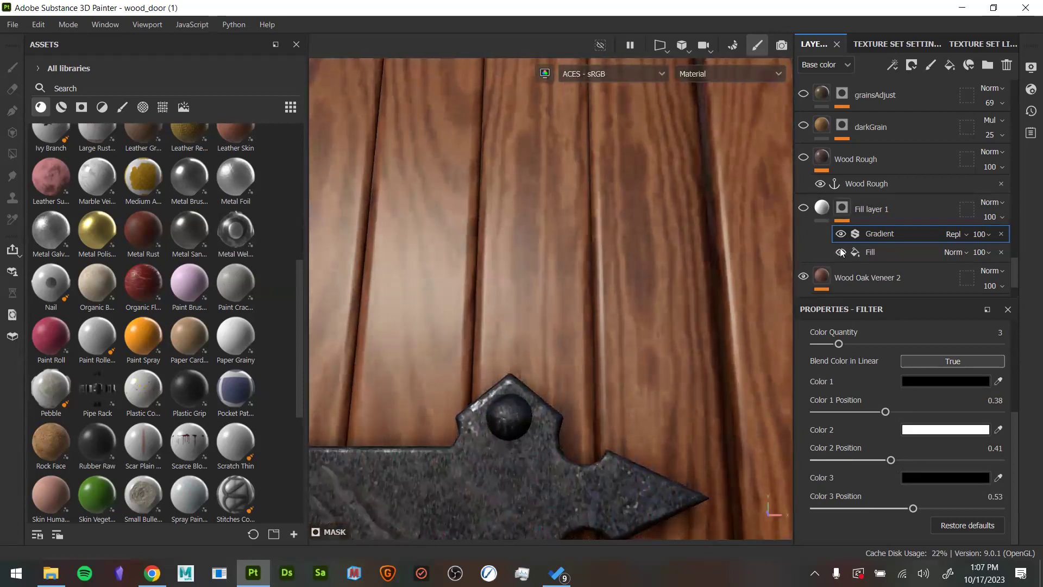
{"action": "left_click", "coordinate": [804, 209]}
Widen the gradient's grain pattern, setting Color 1 Position to 0.06, Color 2 Position to 0.23 and Color 3 Position to 0.4
{"action": "left_click_drag", "start_coordinate": [916, 509], "coordinate": [957, 484]}
{"action": "mouse_move", "coordinate": [892, 460]}
{"action": "left_mouse_down"}
{"action": "mouse_move", "coordinate": [935, 461]}
{"action": "mouse_move", "coordinate": [858, 460]}
{"action": "left_mouse_up"}
{"action": "left_click_drag", "start_coordinate": [958, 508], "coordinate": [893, 509]}
{"action": "left_click_drag", "start_coordinate": [885, 411], "coordinate": [826, 411]}
{"action": "left_click_drag", "start_coordinate": [648, 328], "coordinate": [632, 355], "text": "alt"}
{"action": "right_click_drag", "start_coordinate": [632, 356], "coordinate": [385, 220], "text": "alt"}
{"action": "middle_click_drag", "start_coordinate": [386, 220], "coordinate": [489, 274], "text": "alt"}
{"action": "left_click_drag", "start_coordinate": [489, 274], "coordinate": [534, 290], "text": "alt"}
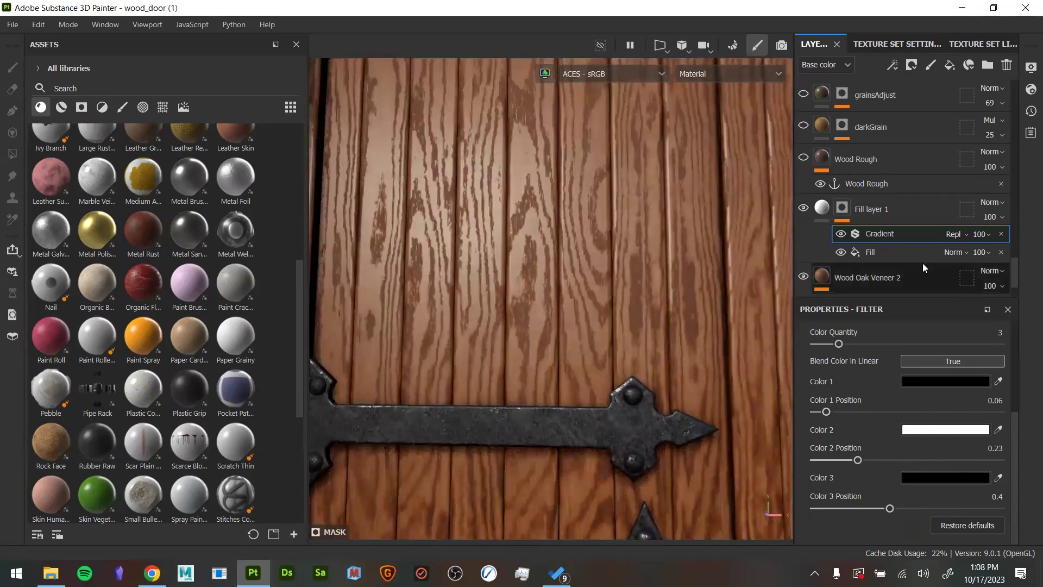
Add a Blur filter above the Gradient in Fill layer 1's mask with a Blur Intensity of 0.06
{"action": "right_click", "coordinate": [905, 236]}
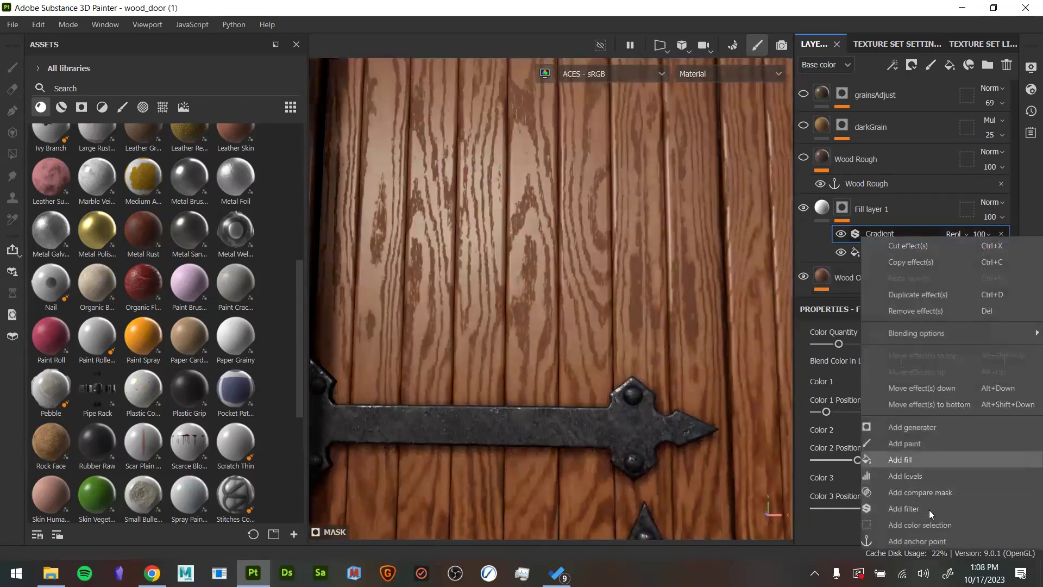
{"action": "left_click", "coordinate": [928, 509]}
{"action": "left_click", "coordinate": [913, 374]}
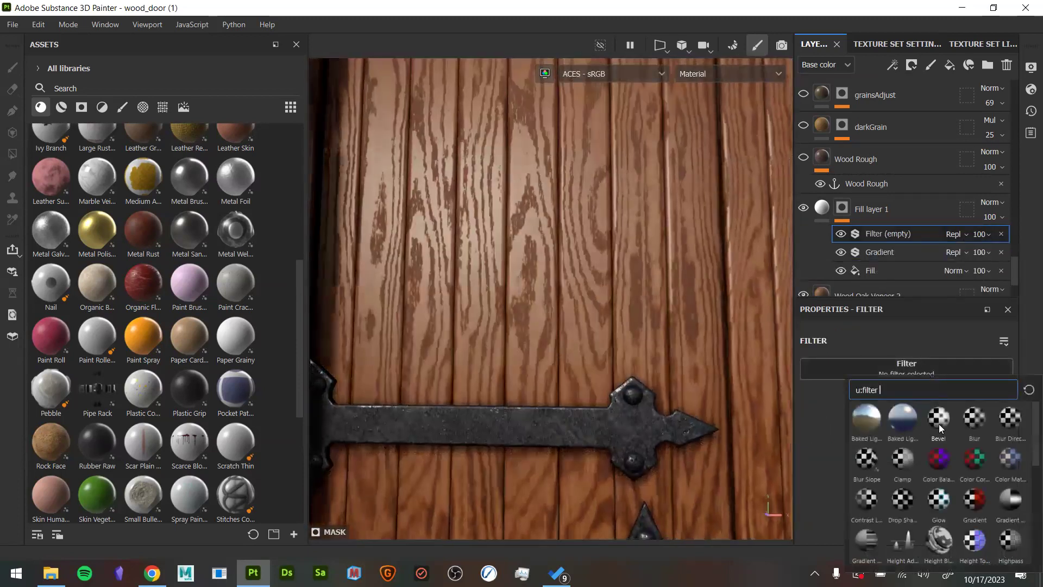
{"action": "left_click", "coordinate": [972, 419]}
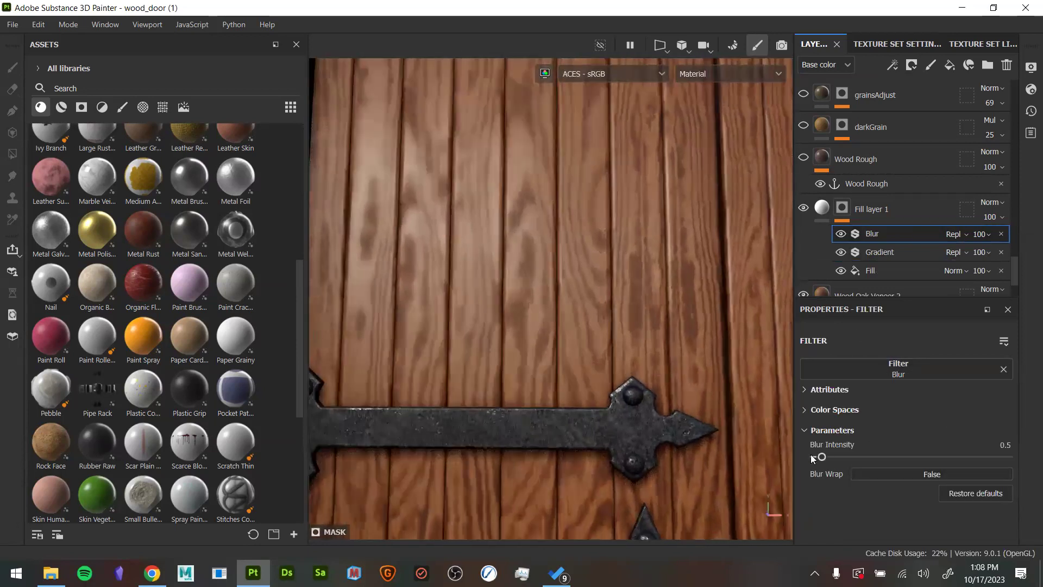
{"action": "left_click", "coordinate": [814, 456]}
{"action": "left_click_drag", "start_coordinate": [814, 454], "coordinate": [815, 455]}
Examine the softened grain's roughness across the whole door from several angles, comparing it with Fill layer 1 hidden and shown
{"action": "left_click_drag", "start_coordinate": [638, 461], "coordinate": [633, 426], "text": "alt"}
{"action": "right_click_drag", "start_coordinate": [633, 426], "coordinate": [588, 342], "text": "alt"}
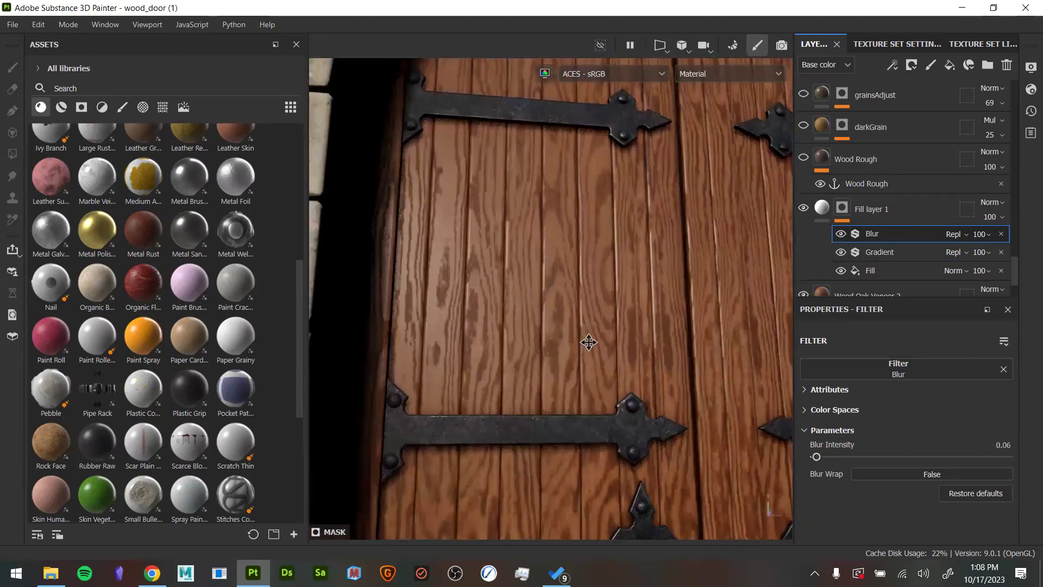
{"action": "left_click_drag", "start_coordinate": [589, 342], "coordinate": [565, 363], "text": "alt"}
{"action": "right_click_drag", "start_coordinate": [566, 363], "coordinate": [586, 342], "text": "alt"}
{"action": "middle_click_drag", "start_coordinate": [586, 342], "coordinate": [533, 226], "text": "alt"}
{"action": "left_click_drag", "start_coordinate": [533, 226], "coordinate": [611, 296], "text": "alt"}
{"action": "middle_click_drag", "start_coordinate": [610, 297], "coordinate": [700, 347], "text": "alt"}
{"action": "left_click_drag", "start_coordinate": [701, 347], "coordinate": [533, 323], "text": "alt"}
{"action": "middle_click_drag", "start_coordinate": [533, 324], "coordinate": [461, 311], "text": "alt"}
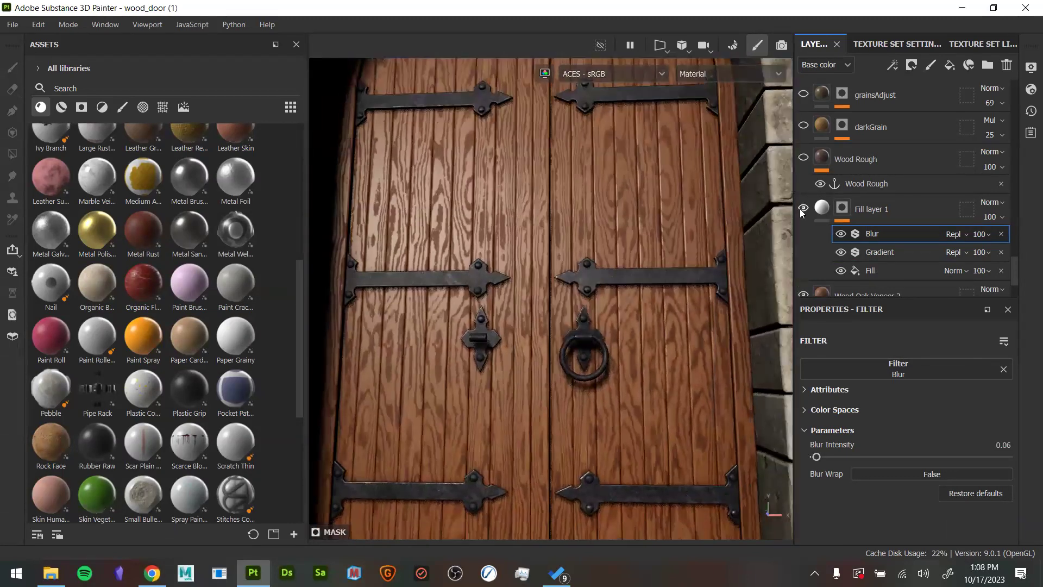
{"action": "left_click", "coordinate": [801, 210]}
{"action": "left_click", "coordinate": [801, 210]}
{"action": "left_click", "coordinate": [800, 209]}
{"action": "left_click", "coordinate": [800, 210]}
{"action": "left_click", "coordinate": [800, 209]}
{"action": "left_click", "coordinate": [800, 209]}
{"action": "left_click_drag", "start_coordinate": [694, 305], "coordinate": [716, 303], "text": "alt"}
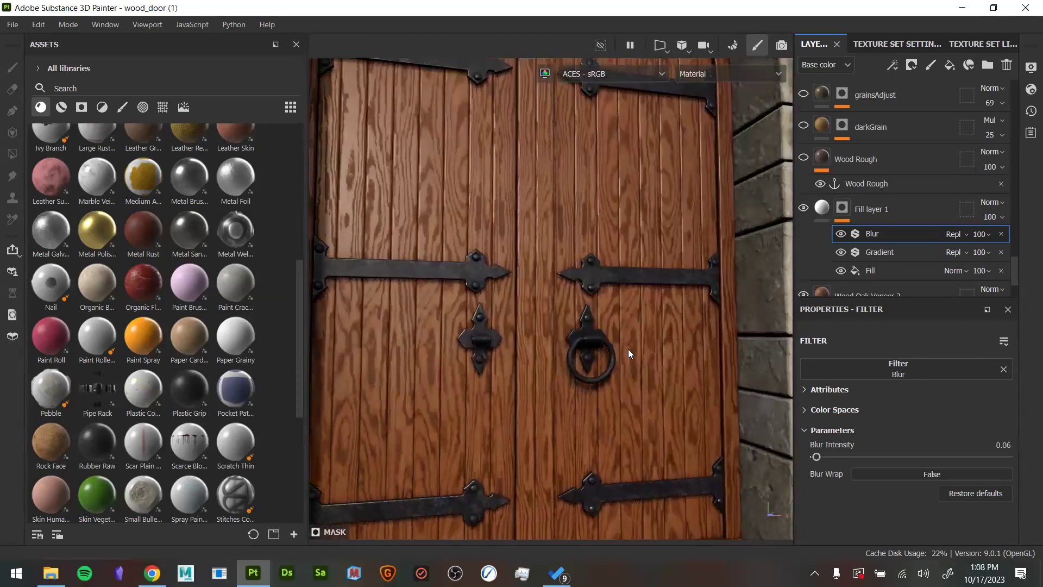
{"action": "left_click_drag", "start_coordinate": [566, 375], "coordinate": [508, 337], "text": "alt"}
{"action": "right_click_drag", "start_coordinate": [508, 337], "coordinate": [507, 288], "text": "alt"}
{"action": "middle_click_drag", "start_coordinate": [508, 288], "coordinate": [497, 182], "text": "alt"}
{"action": "left_click_drag", "start_coordinate": [497, 182], "coordinate": [571, 207], "text": "alt"}
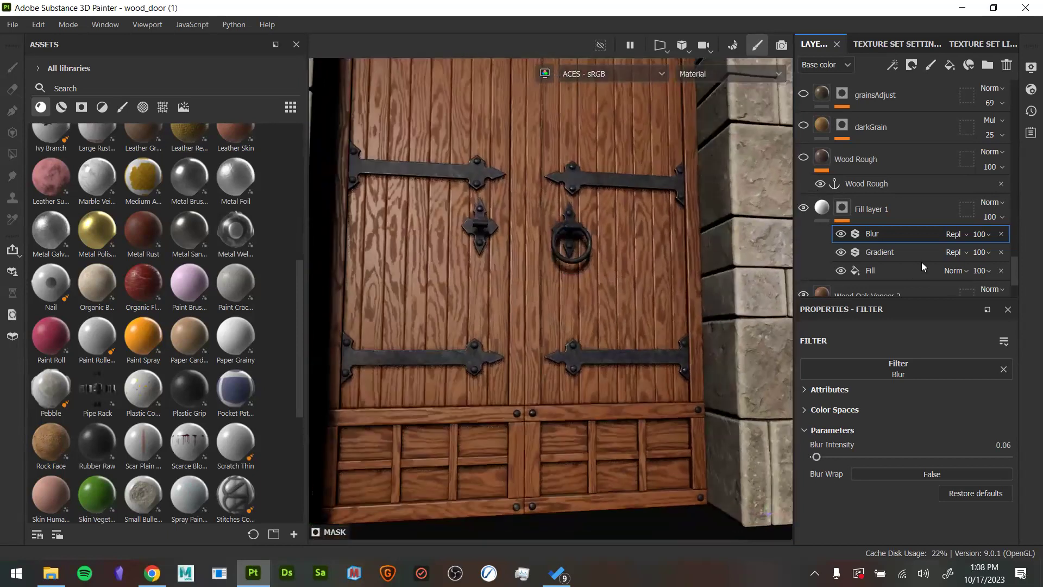
Set Fill layer 1's height to -0.0120 so the masked grain is slightly recessed
{"action": "left_click", "coordinate": [824, 215]}
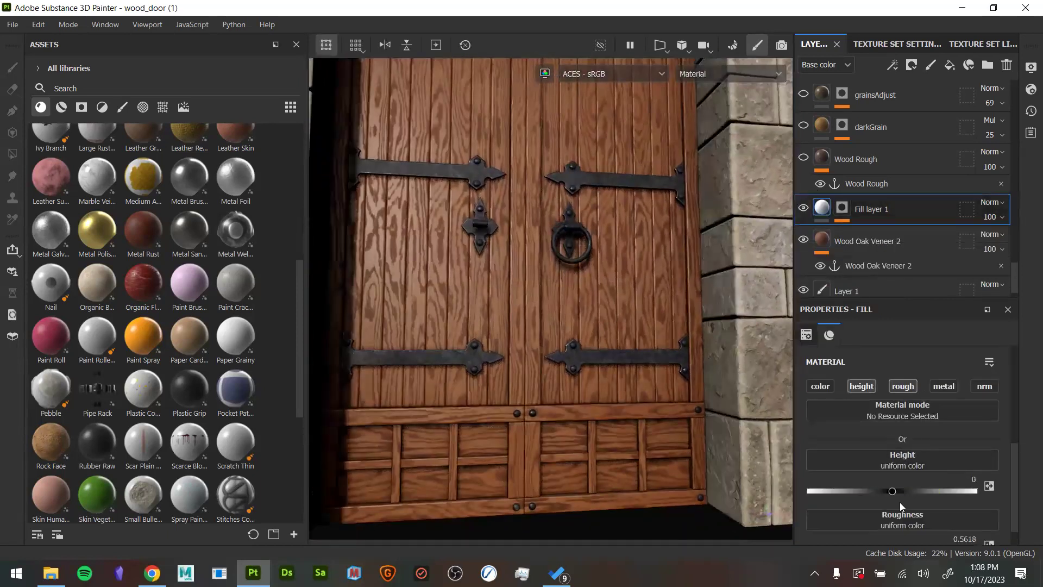
{"action": "left_click_drag", "start_coordinate": [892, 491], "coordinate": [892, 491]}
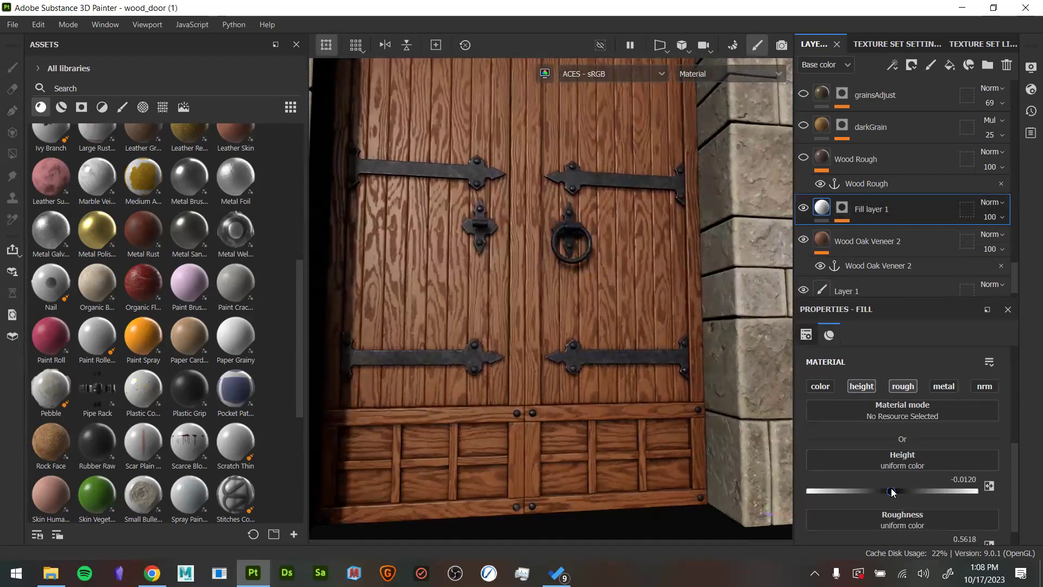
{"action": "left_click_drag", "start_coordinate": [742, 398], "coordinate": [720, 446], "text": "alt"}
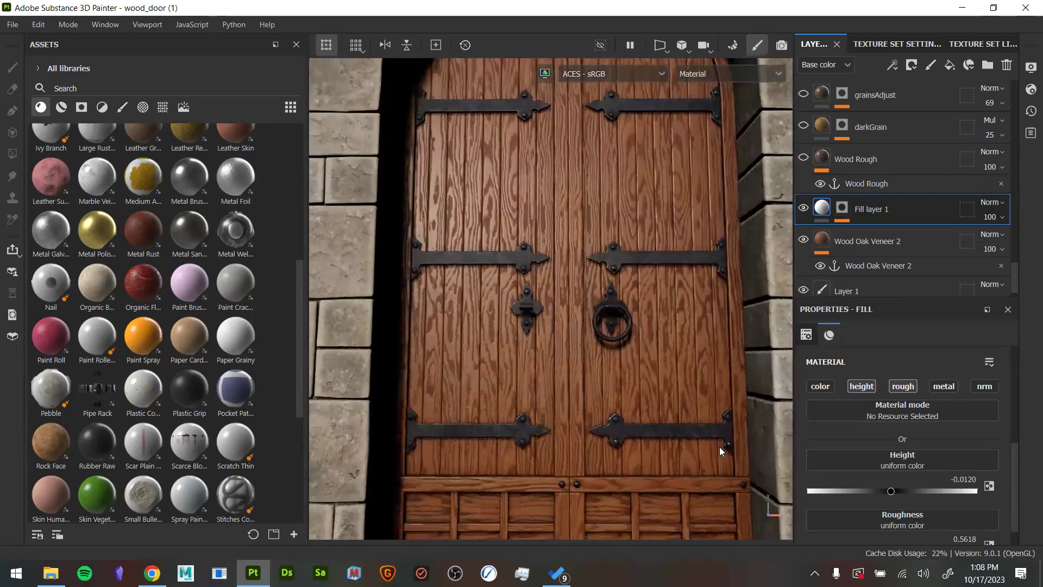
{"action": "left_click_drag", "start_coordinate": [531, 424], "coordinate": [673, 404], "text": "alt"}
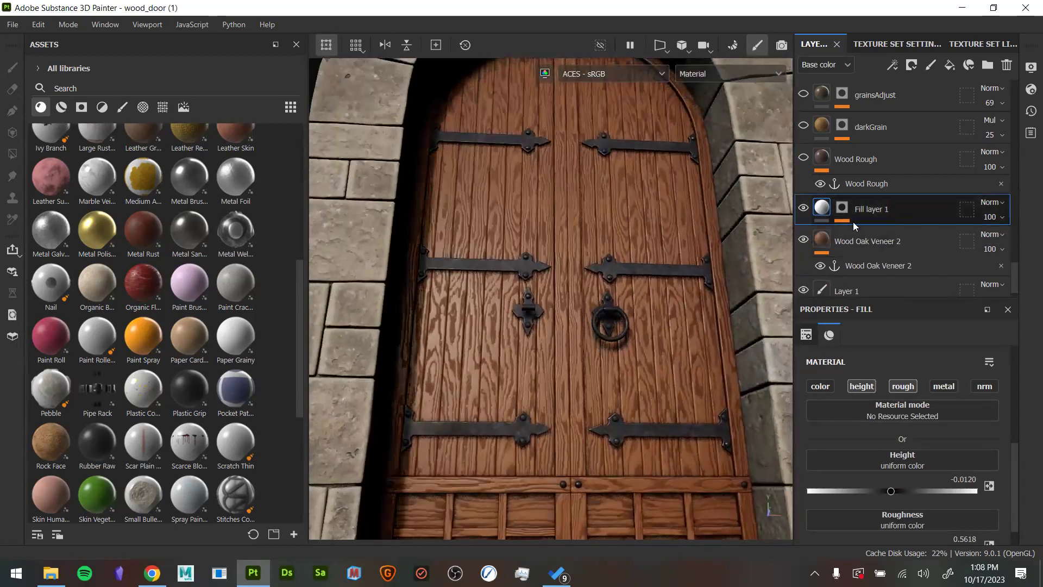
Hide Fill layer 1 and the Wood Oak Veneer 2 layer to clear the door's wood surface
{"action": "left_click", "coordinate": [799, 211]}
{"action": "left_click", "coordinate": [800, 244]}
{"action": "scroll", "coordinate": [910, 246], "scroll_direction": "down", "scroll_amount": 1}
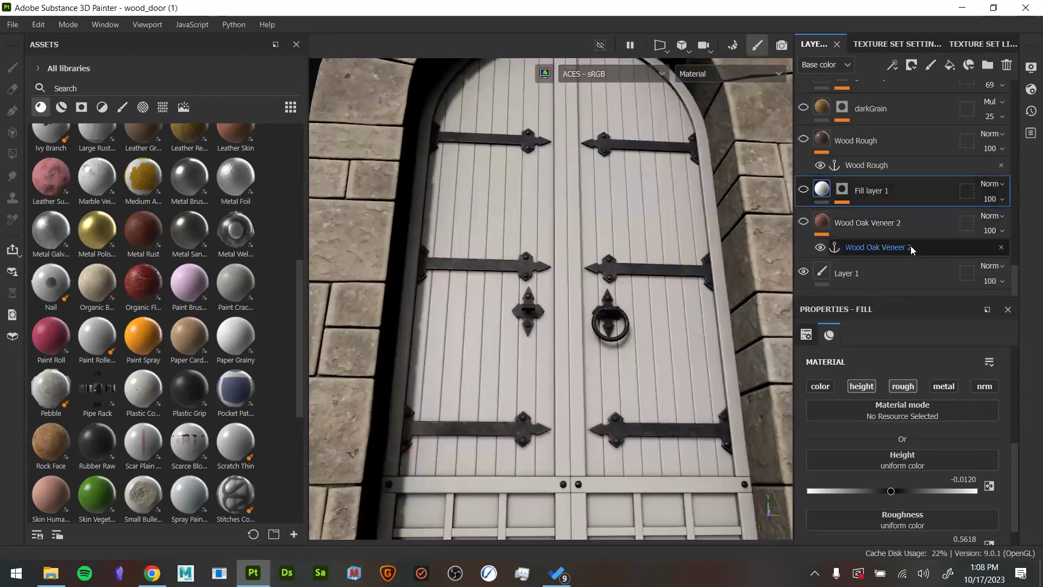
{"action": "scroll", "coordinate": [910, 245], "scroll_direction": "up", "scroll_amount": 3}
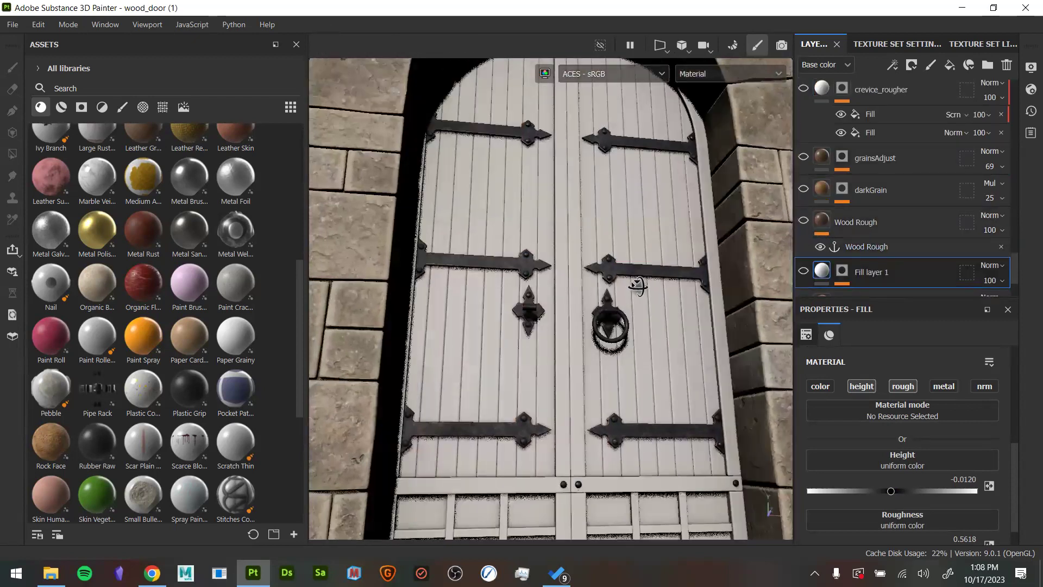
{"action": "scroll", "coordinate": [668, 353], "scroll_direction": "up", "scroll_amount": 4}
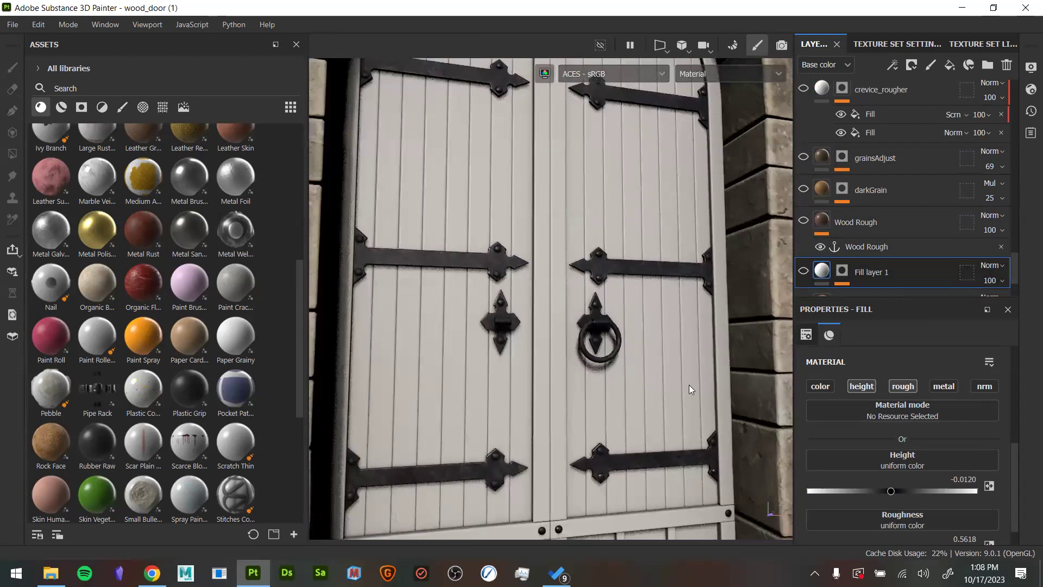
{"action": "left_click_drag", "start_coordinate": [699, 330], "coordinate": [627, 333], "text": "alt"}
{"action": "scroll", "coordinate": [657, 379], "scroll_direction": "up", "scroll_amount": 1}
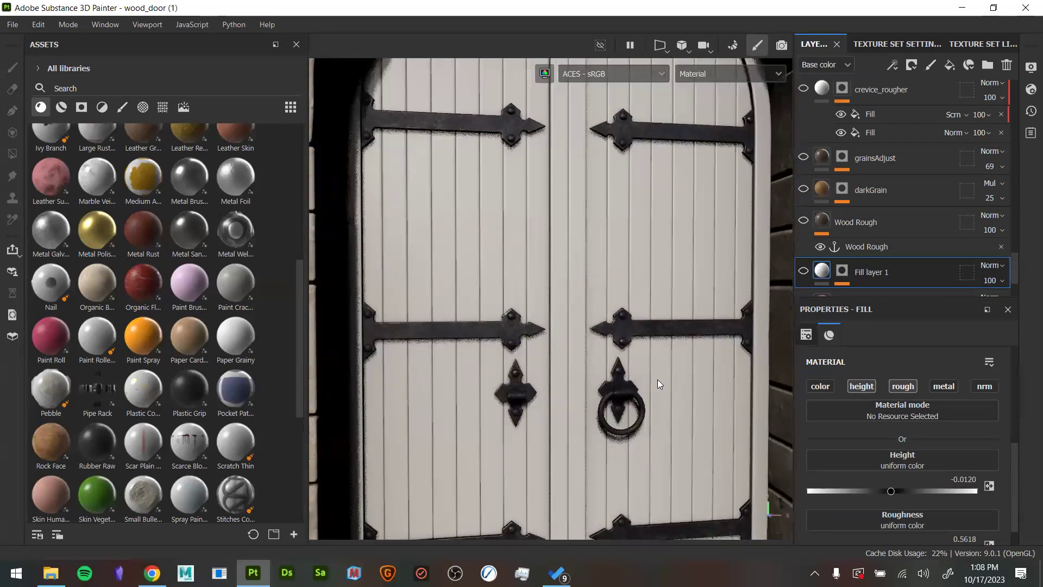
{"action": "middle_click_drag", "start_coordinate": [657, 380], "coordinate": [654, 325], "text": "alt"}
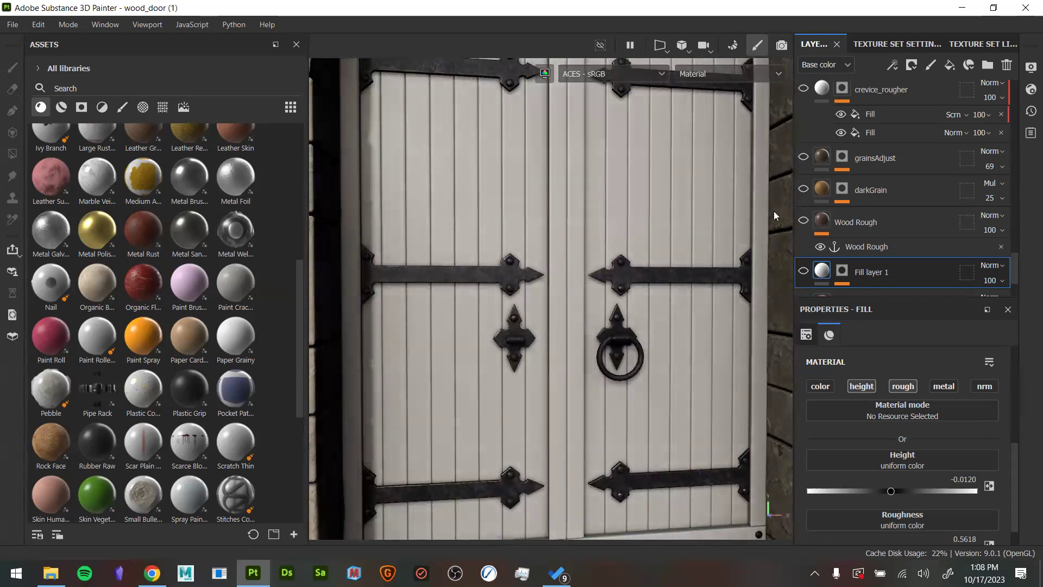
Show the existing Wood Rough layer and review its wood color, veins, cracks and technical parameters
{"action": "left_click", "coordinate": [803, 220]}
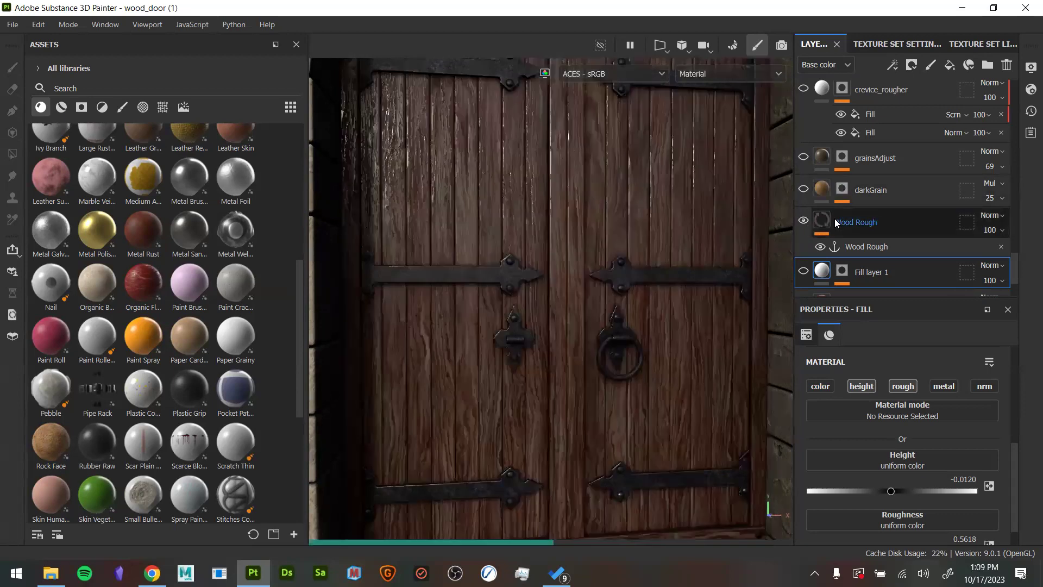
{"action": "left_click_drag", "start_coordinate": [531, 452], "coordinate": [526, 368], "text": "alt"}
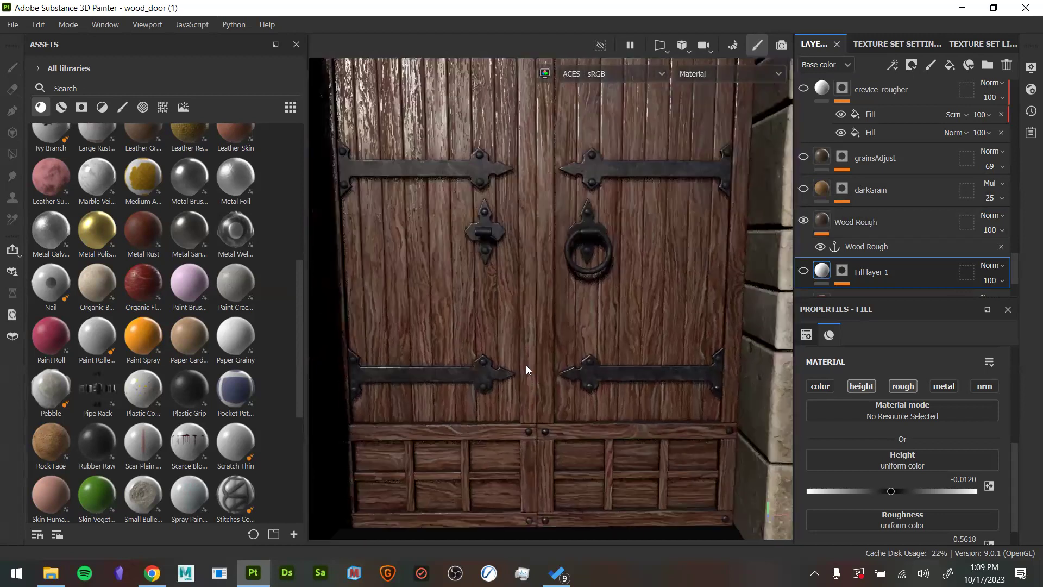
{"action": "left_click", "coordinate": [848, 223]}
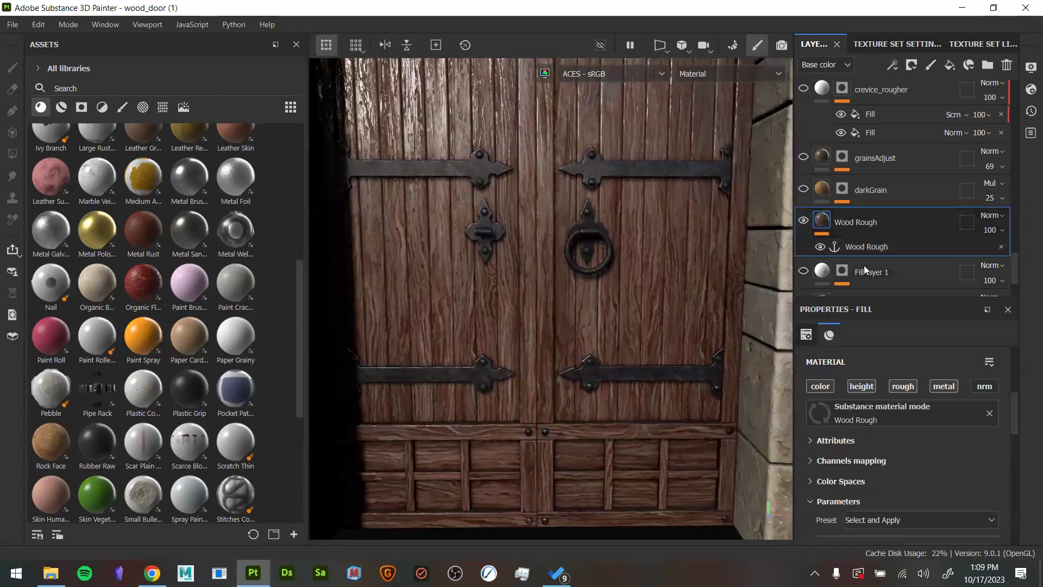
{"action": "scroll", "coordinate": [881, 442], "scroll_direction": "down", "scroll_amount": 8}
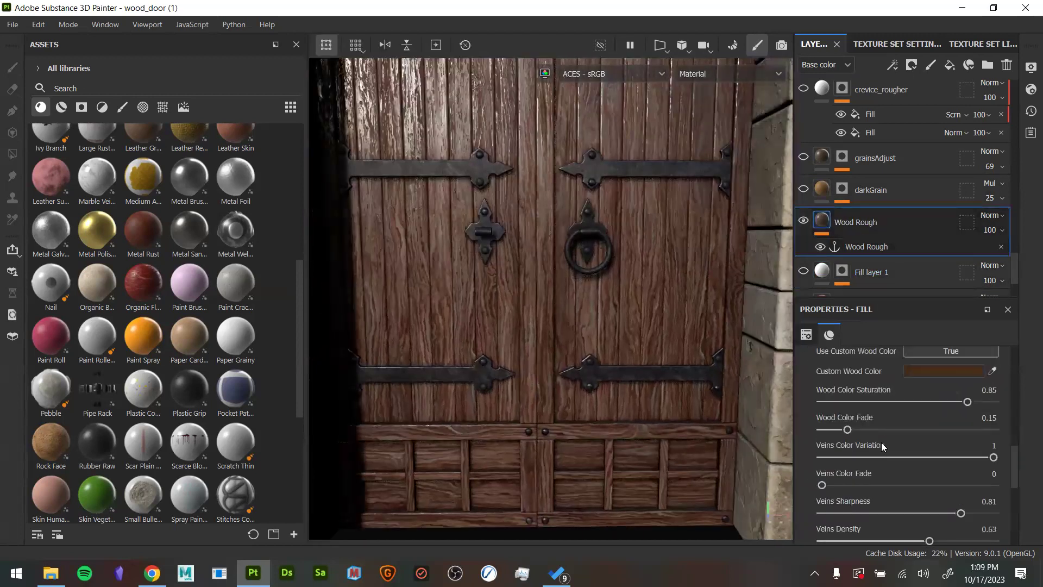
{"action": "scroll", "coordinate": [866, 460], "scroll_direction": "up", "scroll_amount": 1}
{"action": "scroll", "coordinate": [885, 447], "scroll_direction": "up", "scroll_amount": 1}
{"action": "scroll", "coordinate": [873, 454], "scroll_direction": "down", "scroll_amount": 1}
{"action": "scroll", "coordinate": [871, 454], "scroll_direction": "down", "scroll_amount": 5}
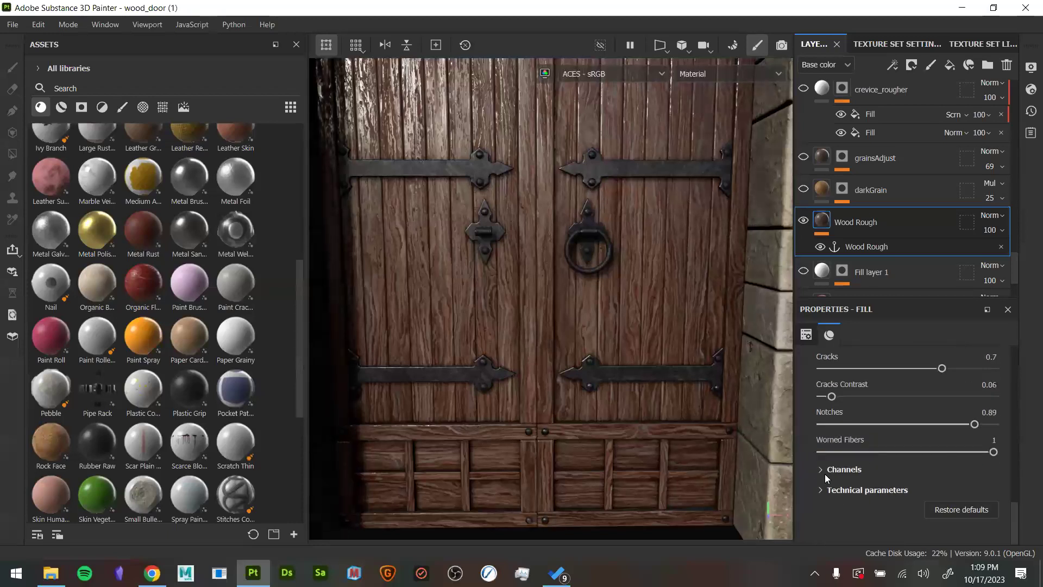
{"action": "left_click", "coordinate": [821, 490]}
{"action": "scroll", "coordinate": [834, 464], "scroll_direction": "down", "scroll_amount": 4}
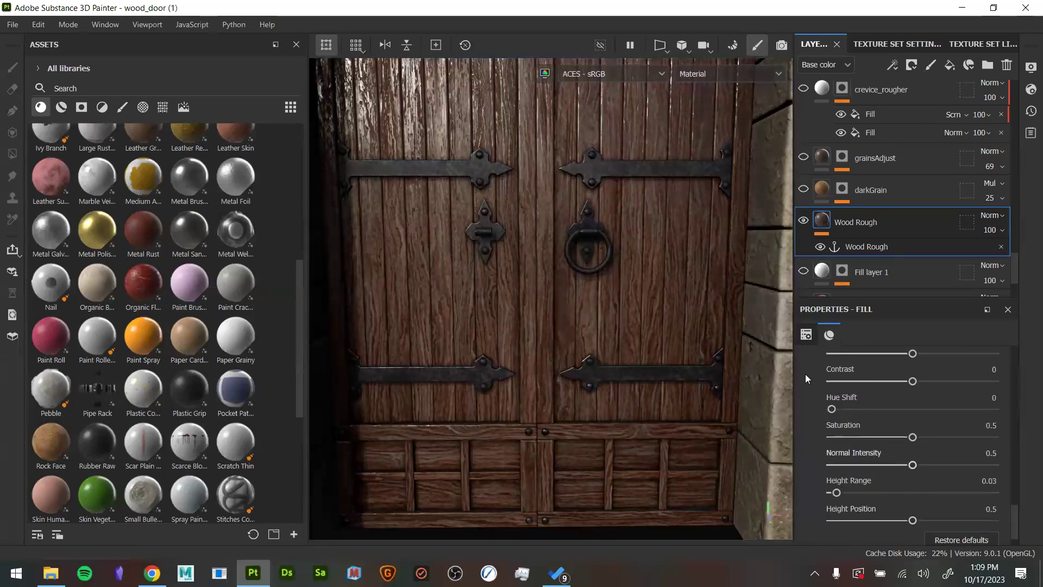
Add the Wood Rough material as a new layer above the existing Wood Rough layer, keeping the older one hidden
{"action": "scroll", "coordinate": [127, 289], "scroll_direction": "down", "scroll_amount": 5}
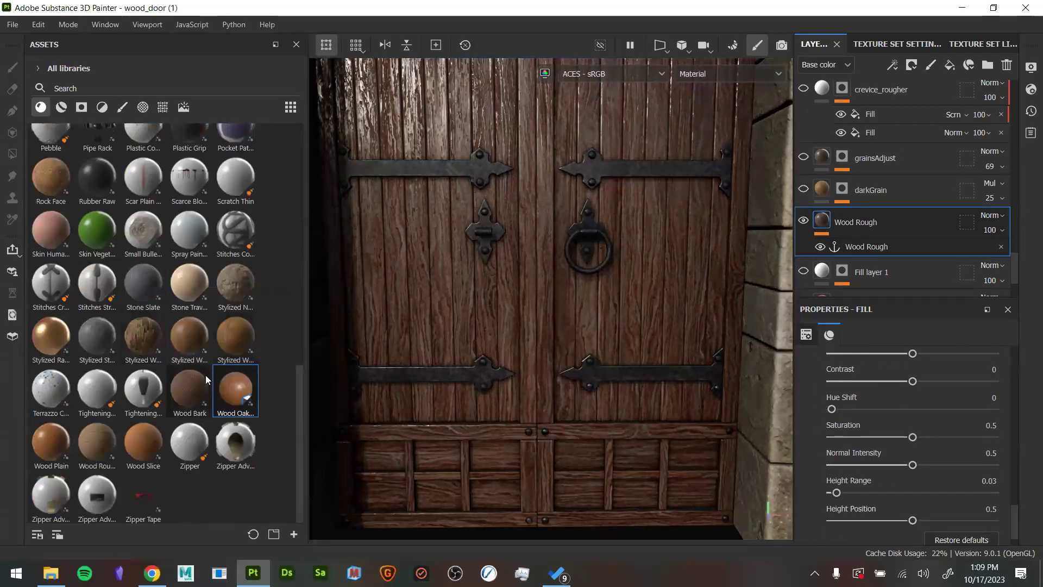
{"action": "left_click_drag", "start_coordinate": [82, 437], "coordinate": [861, 201]}
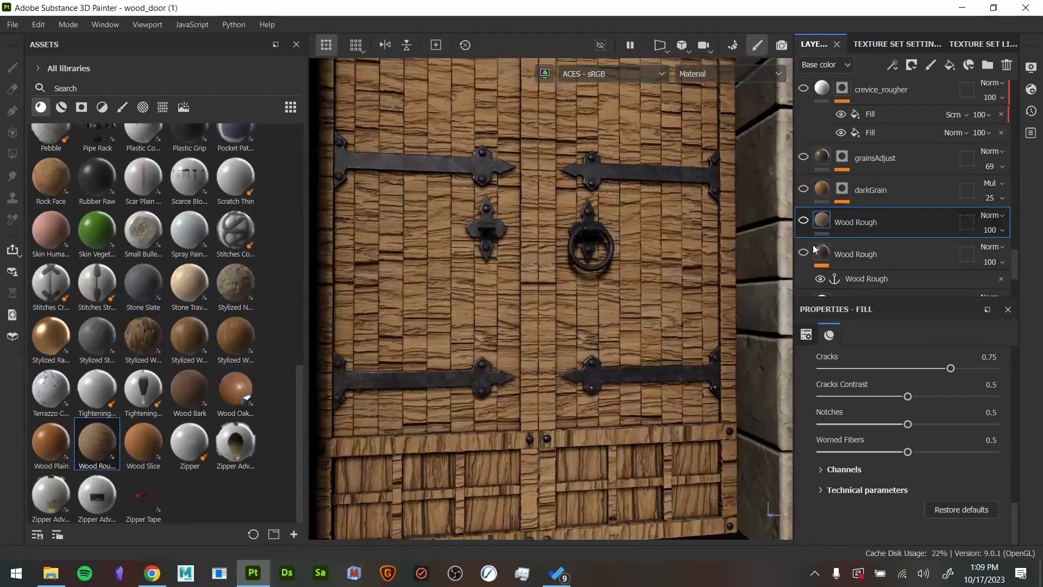
{"action": "left_click", "coordinate": [804, 220]}
{"action": "left_click", "coordinate": [803, 220]}
{"action": "left_click", "coordinate": [804, 220]}
{"action": "left_click", "coordinate": [805, 218]}
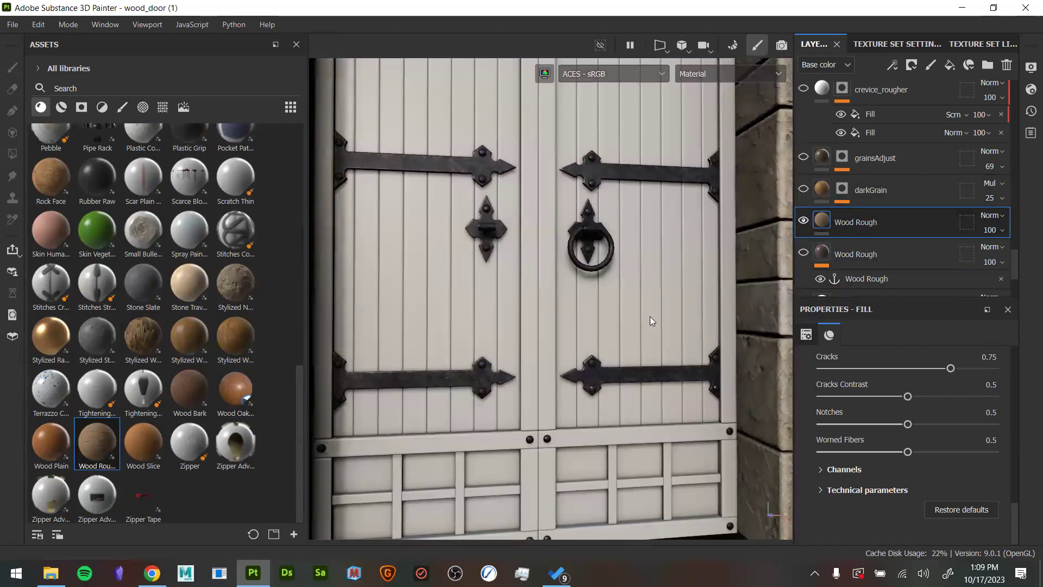
{"action": "middle_click_drag", "start_coordinate": [652, 316], "coordinate": [681, 273], "text": "alt"}
{"action": "left_click_drag", "start_coordinate": [682, 273], "coordinate": [671, 279], "text": "alt"}
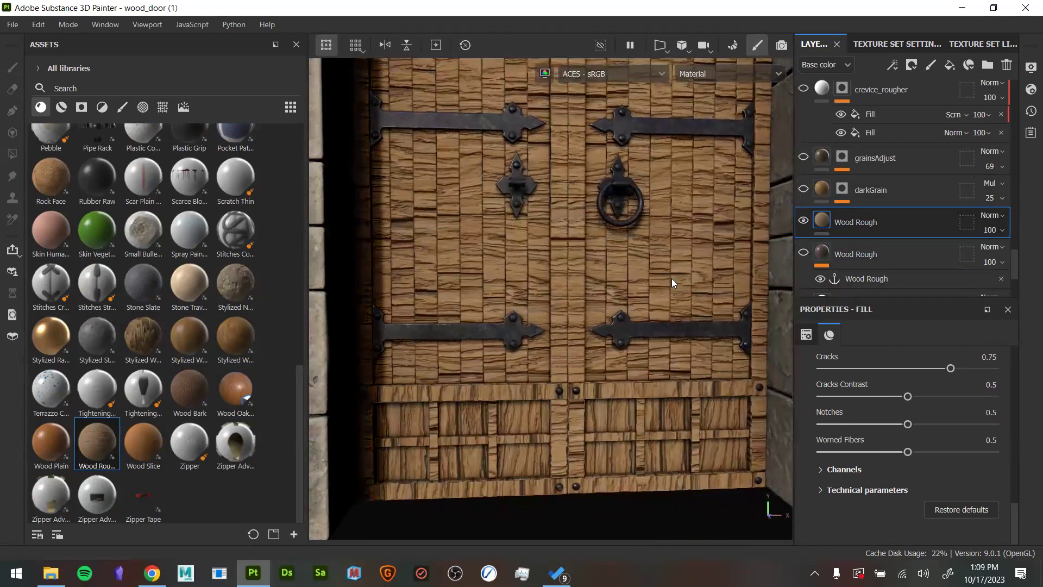
Set the new Wood Rough layer's UV tiling to 5.58
{"action": "scroll", "coordinate": [869, 442], "scroll_direction": "up", "scroll_amount": 10}
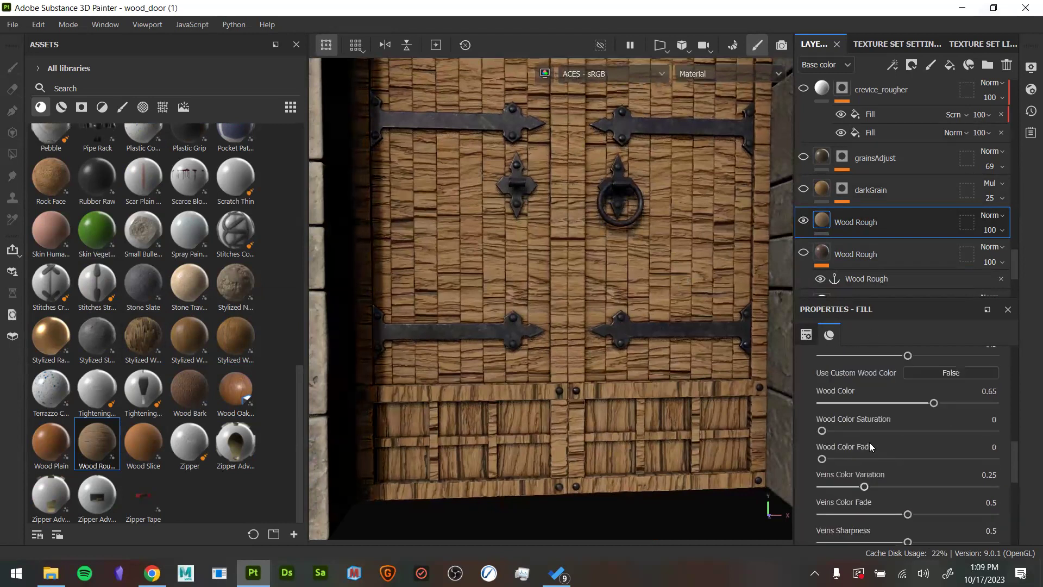
{"action": "scroll", "coordinate": [841, 461], "scroll_direction": "up", "scroll_amount": 2}
{"action": "left_click_drag", "start_coordinate": [883, 490], "coordinate": [889, 491]}
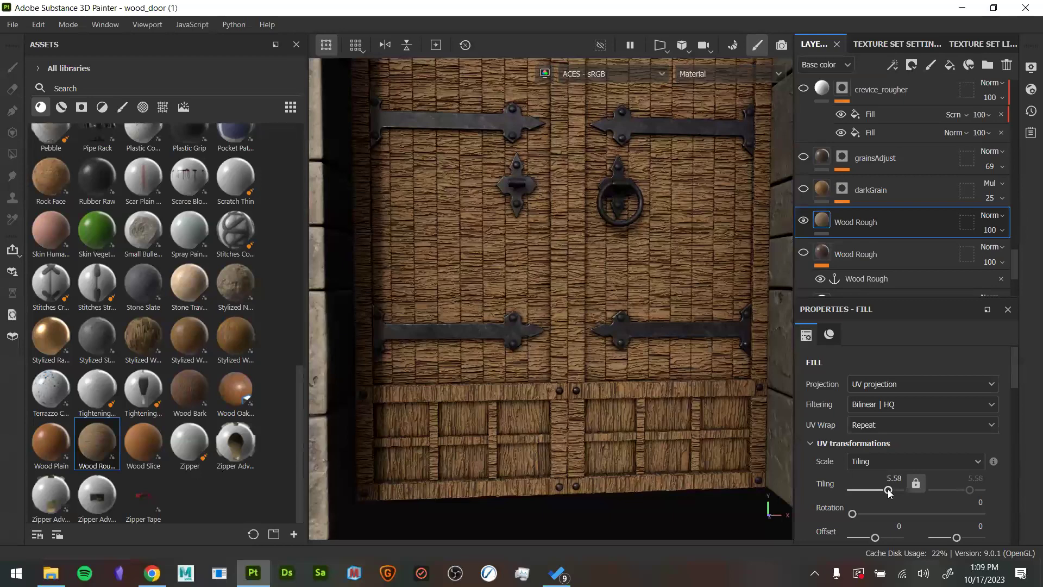
{"action": "left_click_drag", "start_coordinate": [726, 431], "coordinate": [681, 360], "text": "alt"}
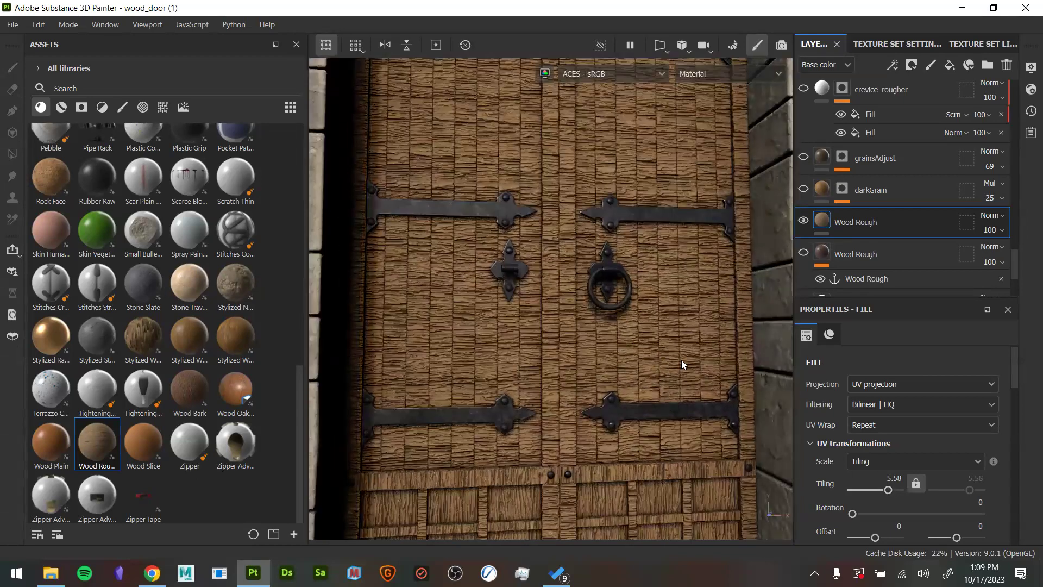
Set the new Wood Rough layer's UV rotation to 90 degrees
{"action": "right_click_drag", "start_coordinate": [573, 342], "coordinate": [561, 388], "text": "alt"}
{"action": "middle_click_drag", "start_coordinate": [565, 392], "coordinate": [576, 349], "text": "alt"}
{"action": "left_click_drag", "start_coordinate": [575, 349], "coordinate": [572, 349], "text": "alt"}
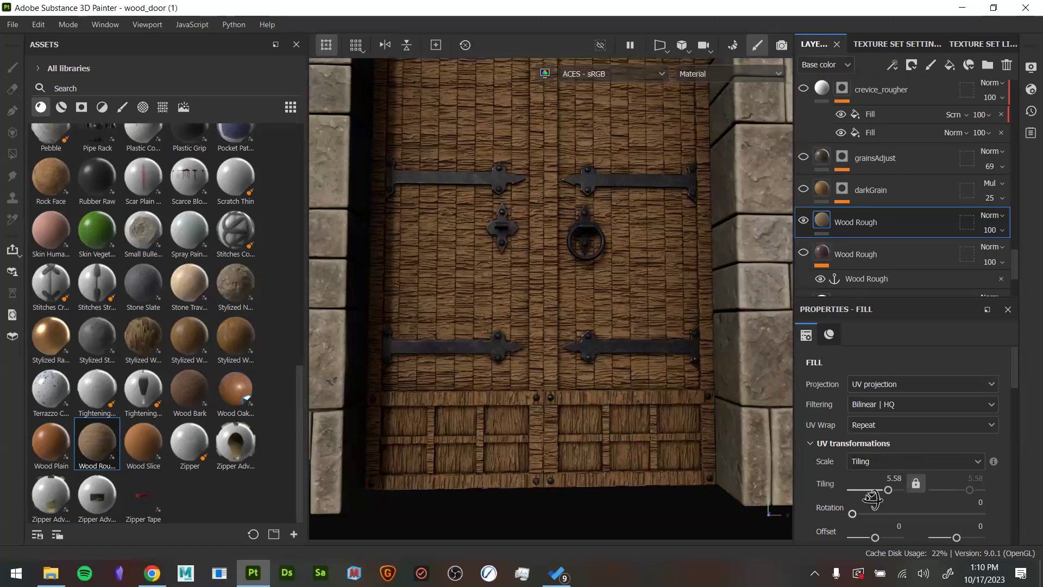
{"action": "scroll", "coordinate": [883, 503], "scroll_direction": "down", "scroll_amount": 1}
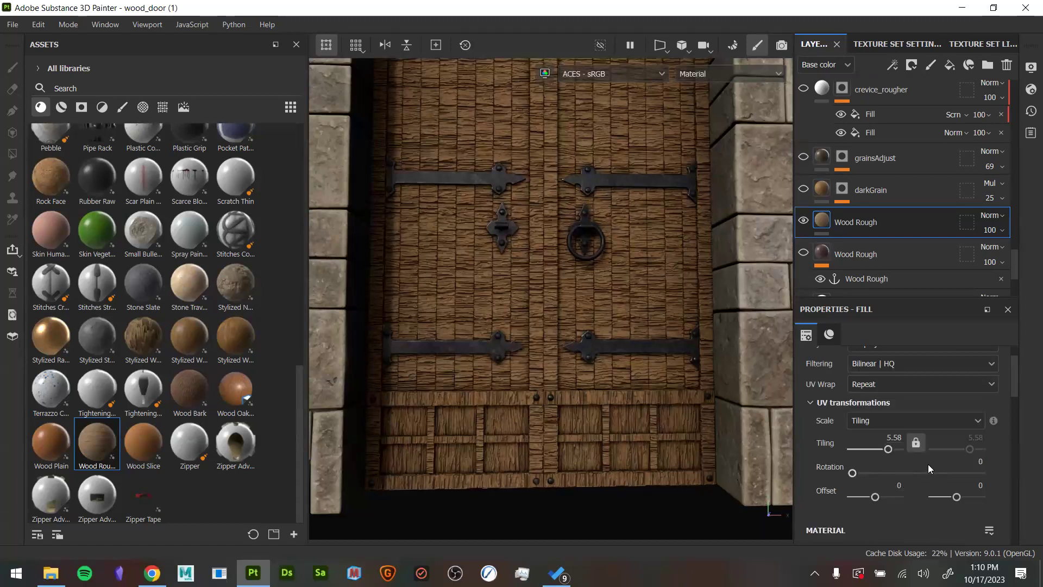
{"action": "type", "text": "90"}
{"action": "key", "text": "Return"}
Examine the rotated wood grain across the door's planks, lower panels and upper section from several angles
{"action": "right_click_drag", "start_coordinate": [578, 444], "coordinate": [676, 493], "text": "alt"}
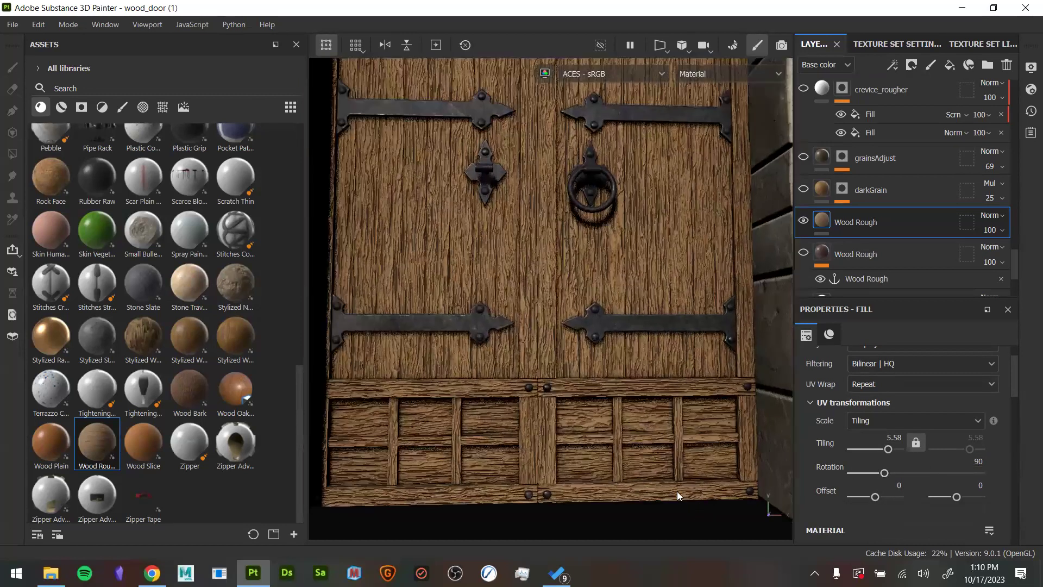
{"action": "middle_click_drag", "start_coordinate": [627, 480], "coordinate": [629, 437], "text": "alt"}
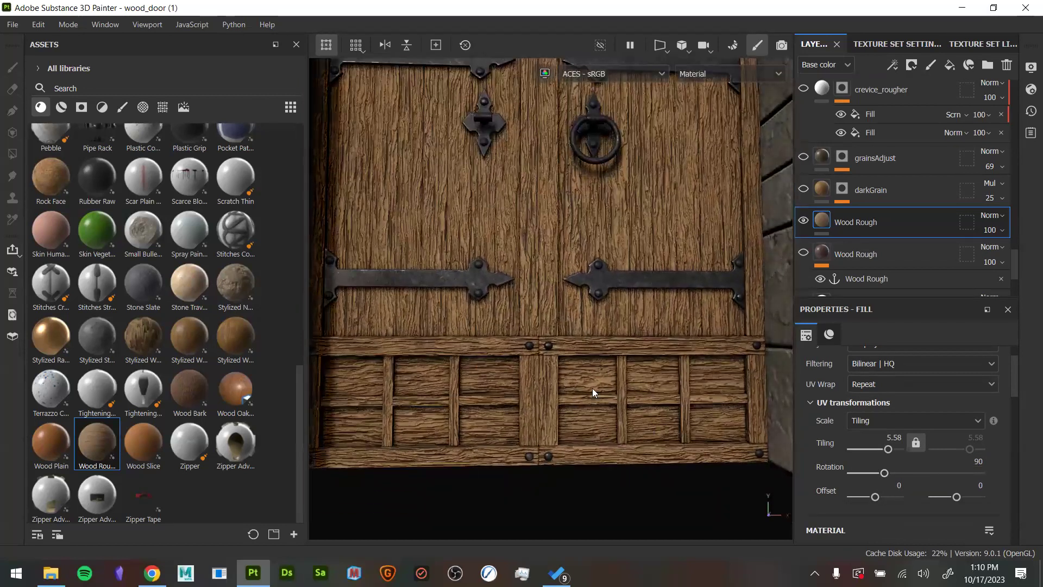
{"action": "right_click_drag", "start_coordinate": [574, 431], "coordinate": [534, 382], "text": "alt"}
{"action": "middle_click_drag", "start_coordinate": [534, 381], "coordinate": [526, 445], "text": "alt"}
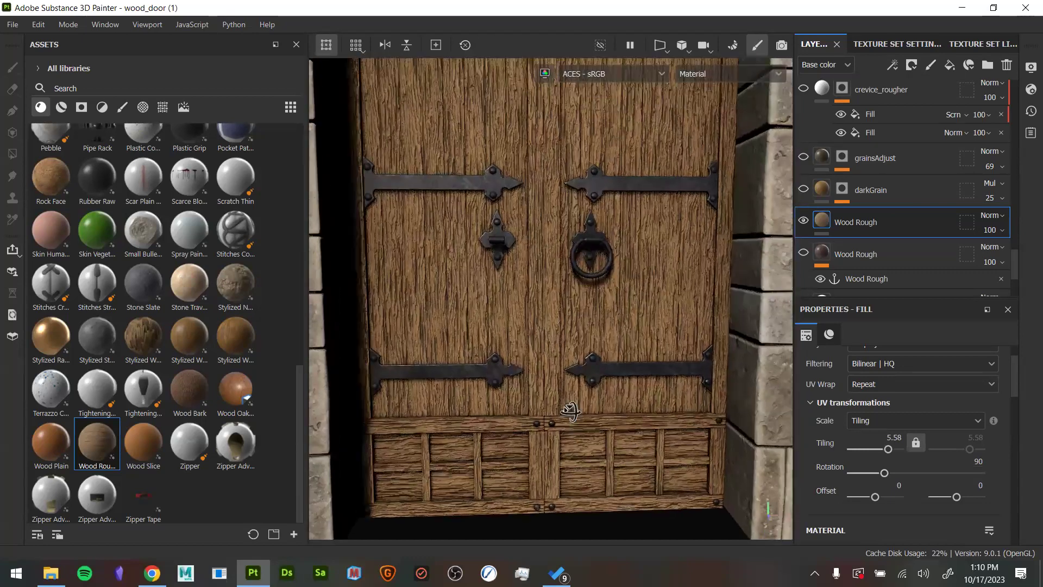
{"action": "left_click_drag", "start_coordinate": [570, 412], "coordinate": [565, 349], "text": "alt"}
{"action": "middle_click_drag", "start_coordinate": [566, 350], "coordinate": [564, 267], "text": "alt"}
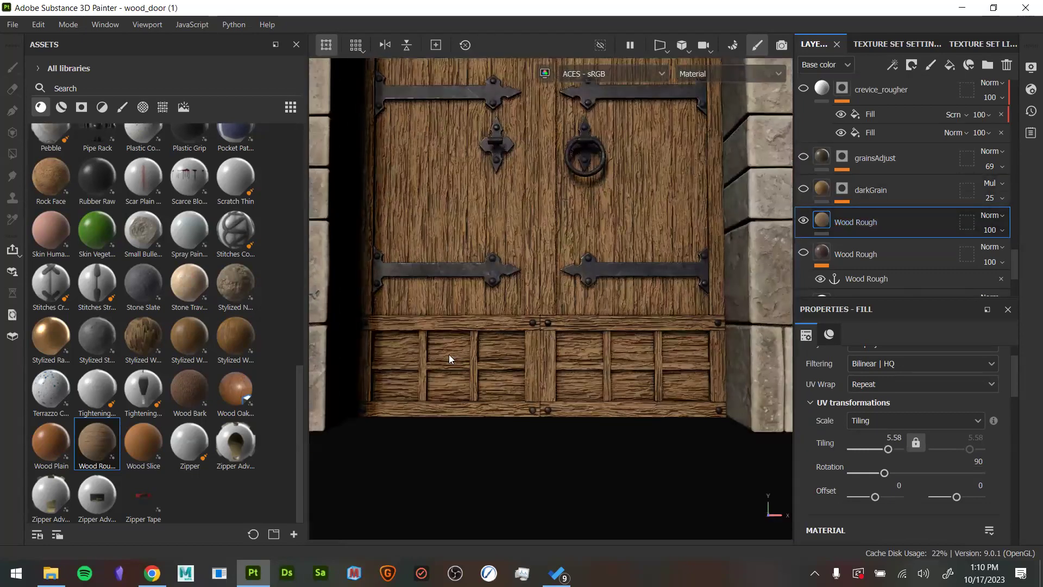
{"action": "middle_click_drag", "start_coordinate": [634, 277], "coordinate": [654, 404], "text": "alt"}
{"action": "left_click_drag", "start_coordinate": [668, 203], "coordinate": [667, 287], "text": "alt"}
{"action": "middle_click_drag", "start_coordinate": [671, 293], "coordinate": [679, 343], "text": "alt"}
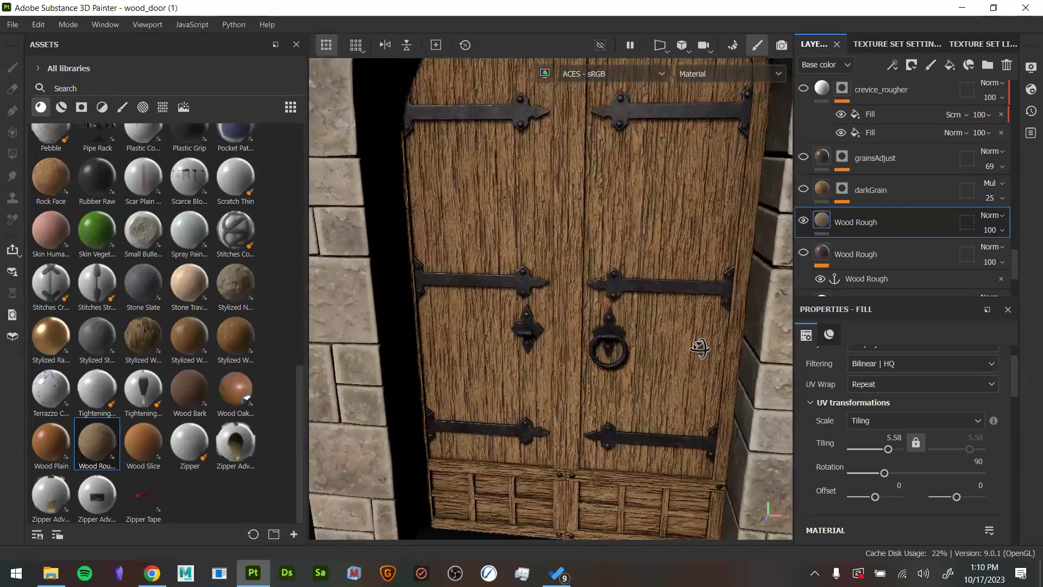
{"action": "left_click_drag", "start_coordinate": [701, 347], "coordinate": [797, 328], "text": "alt"}
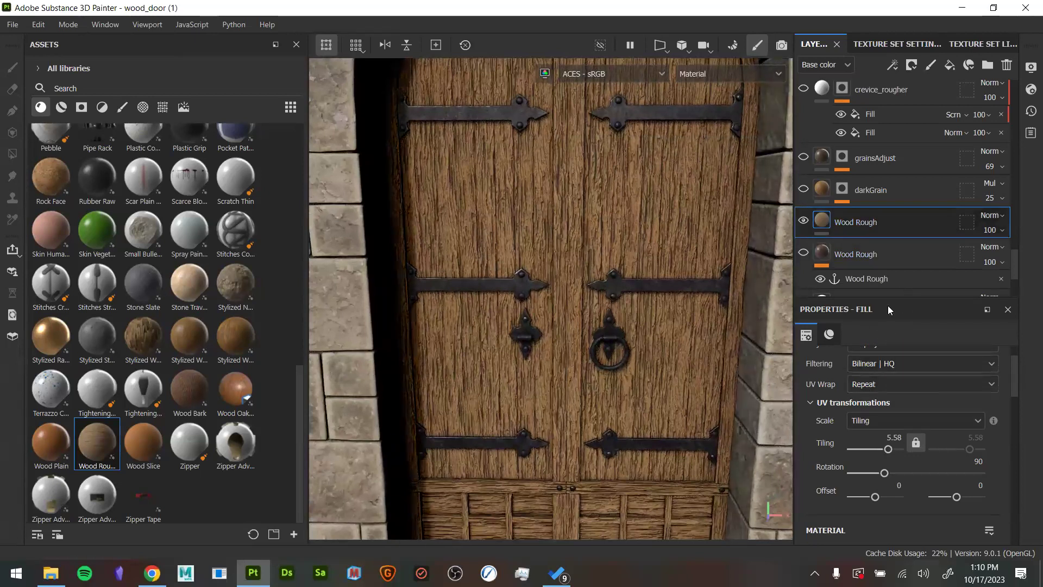
Add a Levels effect to the visible Wood Rough layer and set its affected channel to Height
{"action": "scroll", "coordinate": [880, 417], "scroll_direction": "down", "scroll_amount": 6}
{"action": "scroll", "coordinate": [826, 468], "scroll_direction": "up", "scroll_amount": 2}
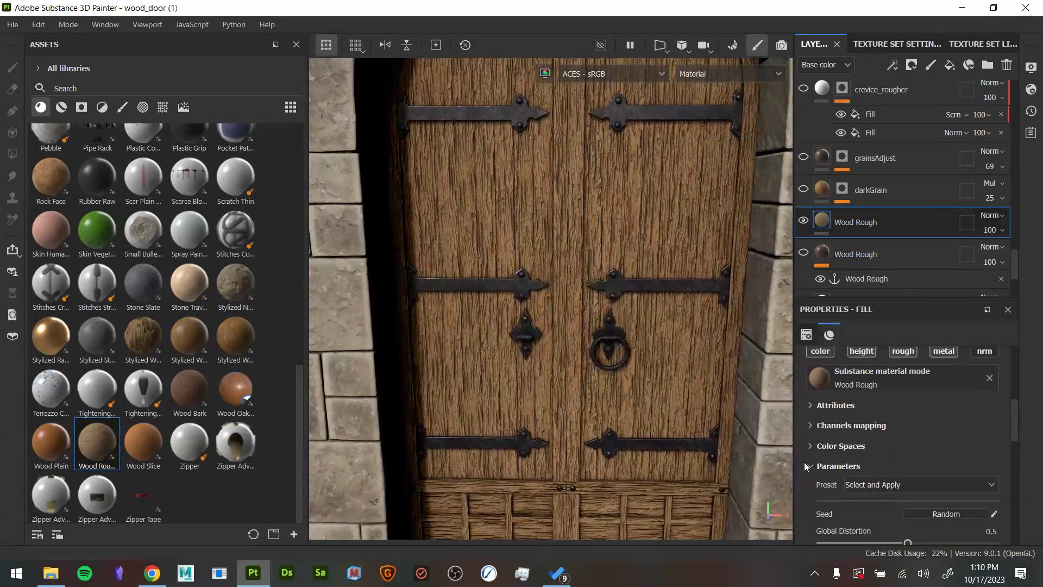
{"action": "left_click", "coordinate": [811, 467]}
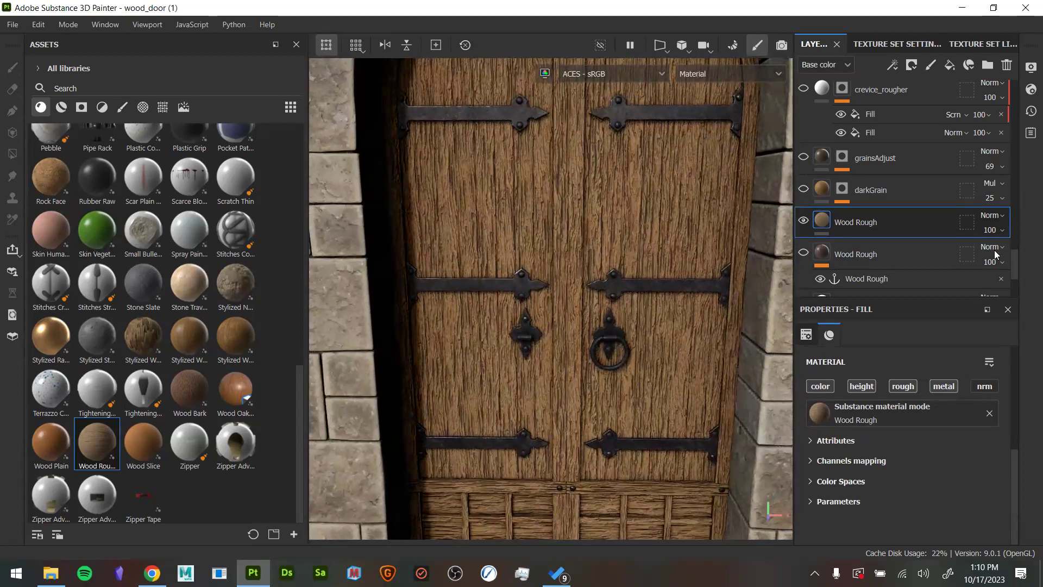
{"action": "right_click", "coordinate": [829, 221]}
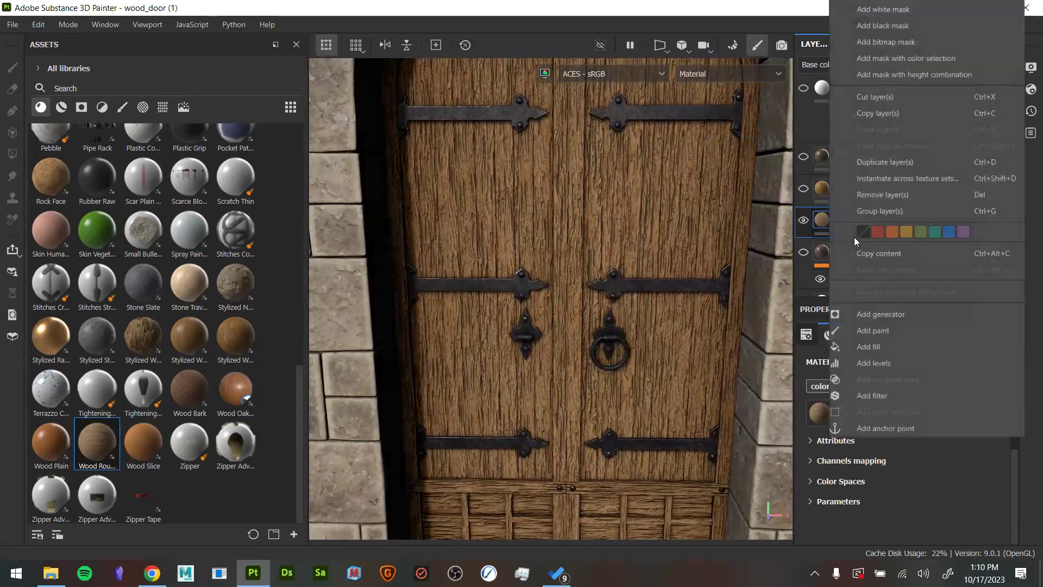
{"action": "left_click", "coordinate": [888, 362]}
{"action": "left_click", "coordinate": [909, 357]}
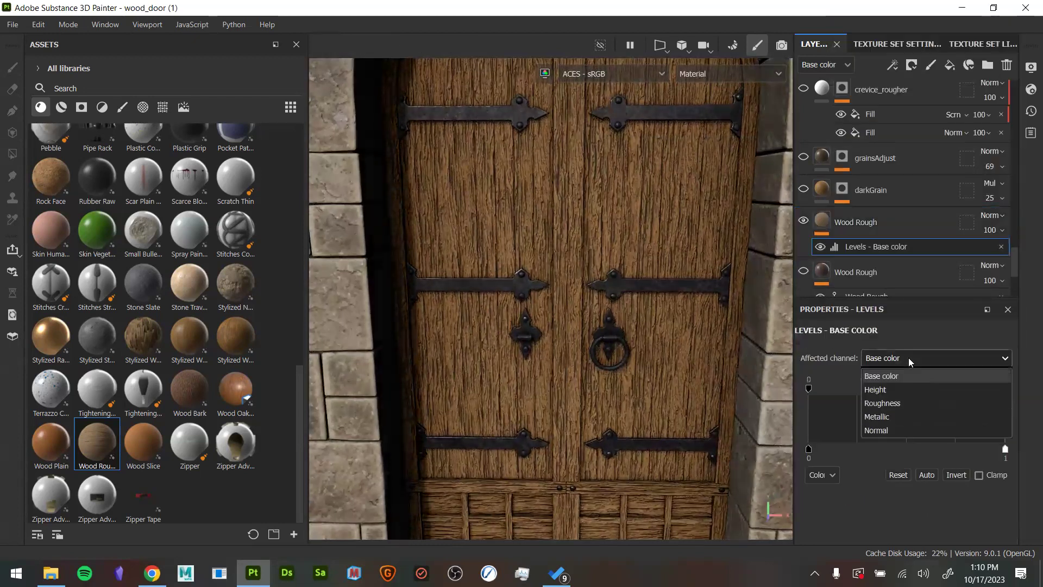
{"action": "left_click", "coordinate": [895, 389]}
Try to compress the wood's height by raising the Levels output minimum to about 0.55 and lowering the output maximum and midtones
{"action": "left_click_drag", "start_coordinate": [727, 418], "coordinate": [745, 426], "text": "alt"}
{"action": "left_click_drag", "start_coordinate": [809, 450], "coordinate": [917, 449]}
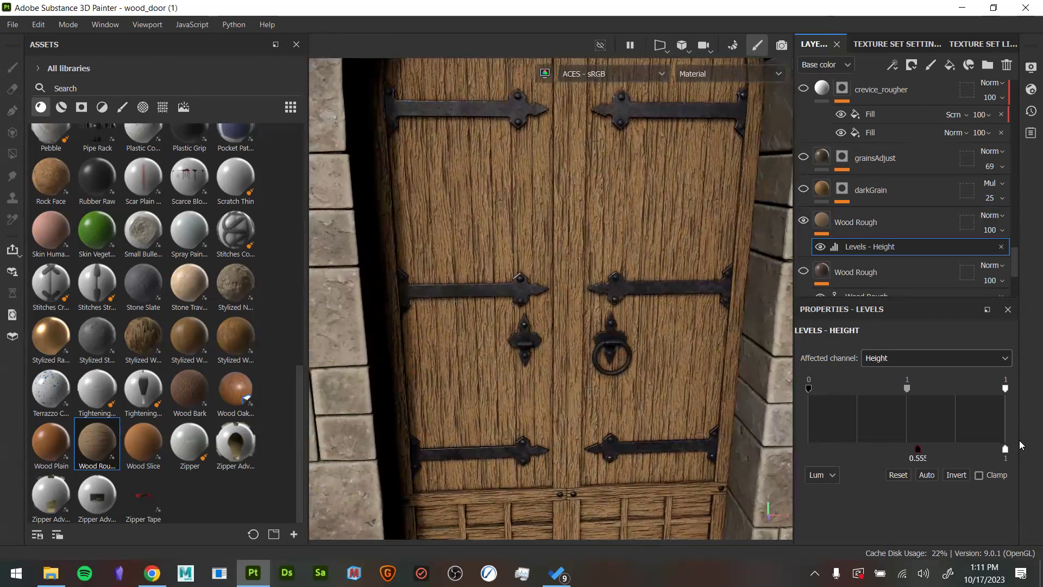
{"action": "left_click_drag", "start_coordinate": [1007, 448], "coordinate": [892, 450]}
{"action": "left_click_drag", "start_coordinate": [671, 411], "coordinate": [777, 426], "text": "alt"}
{"action": "mouse_move", "coordinate": [910, 391]}
{"action": "left_mouse_down"}
{"action": "mouse_move", "coordinate": [867, 391]}
{"action": "mouse_move", "coordinate": [937, 390]}
{"action": "mouse_move", "coordinate": [858, 389]}
{"action": "mouse_move", "coordinate": [888, 396]}
{"action": "left_mouse_up"}
Undo the height Levels adjustments and remove the Levels effect from the Wood Rough layer
{"action": "key", "text": "ctrl+z"}
{"action": "key", "text": "ctrl+z"}
{"action": "key", "text": "ctrl+z"}
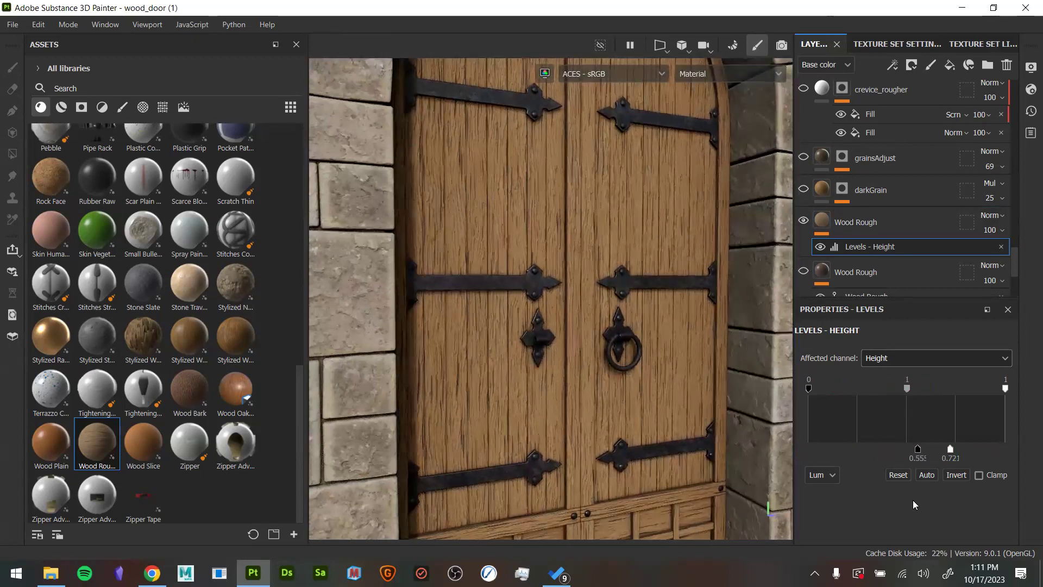
{"action": "key", "text": "ctrl+z"}
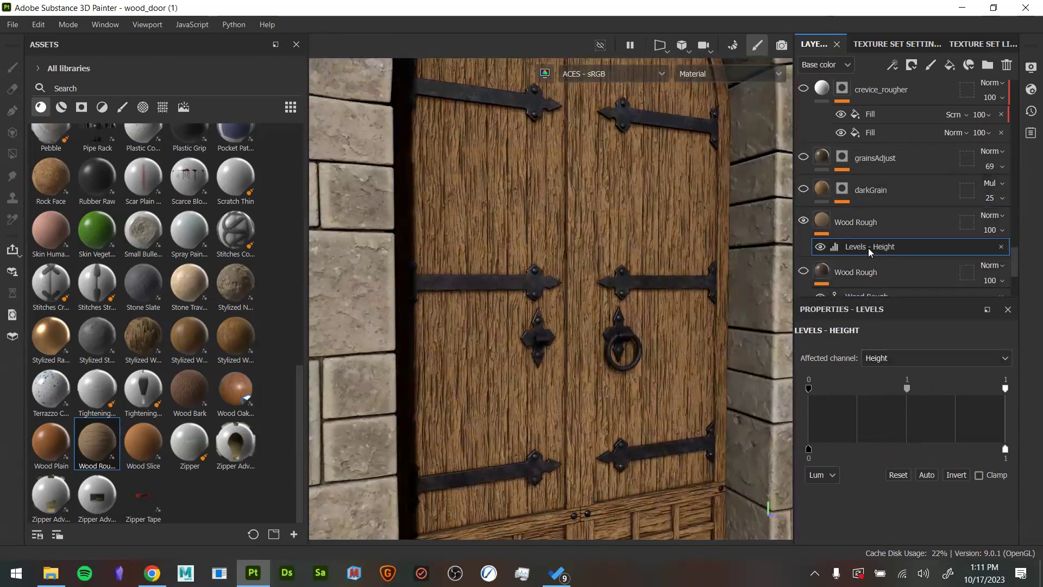
{"action": "left_click", "coordinate": [1000, 247]}
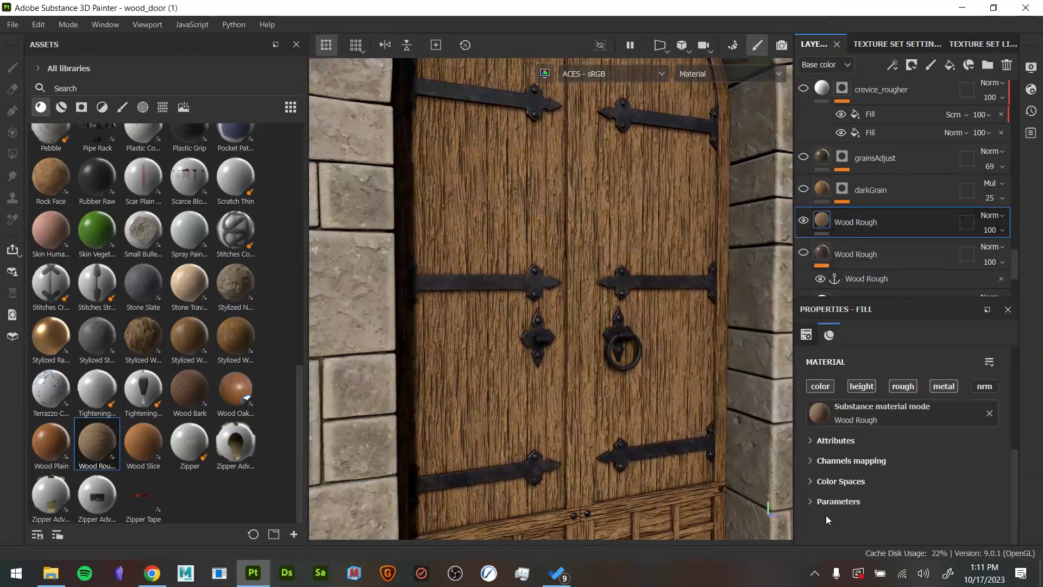
Open the Wood Rough layer's technical parameters and examine the door's planks up close beside the height and normal options
{"action": "left_click", "coordinate": [811, 501]}
{"action": "scroll", "coordinate": [881, 452], "scroll_direction": "down", "scroll_amount": 5}
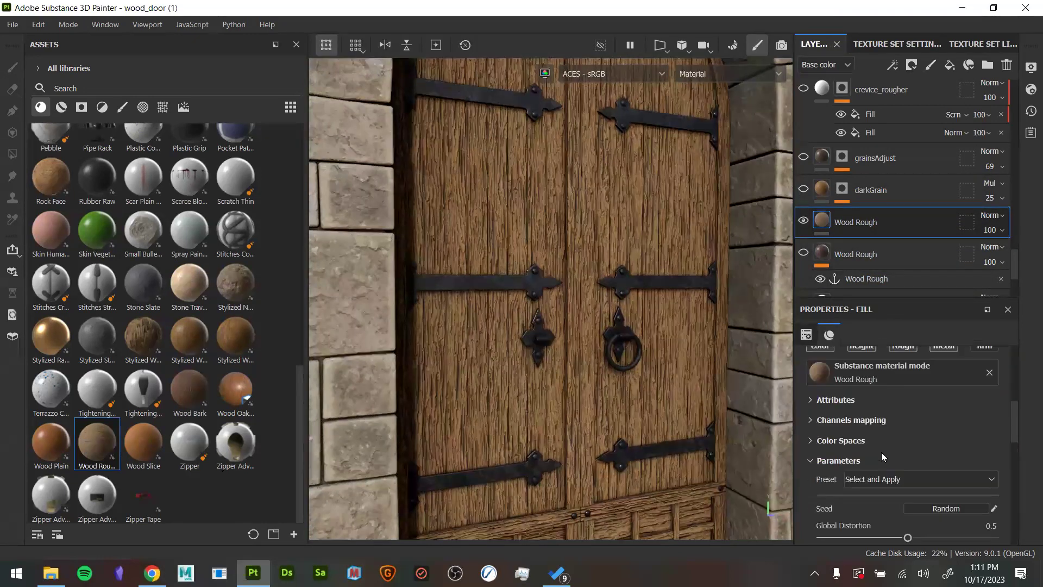
{"action": "scroll", "coordinate": [907, 496], "scroll_direction": "down", "scroll_amount": 4}
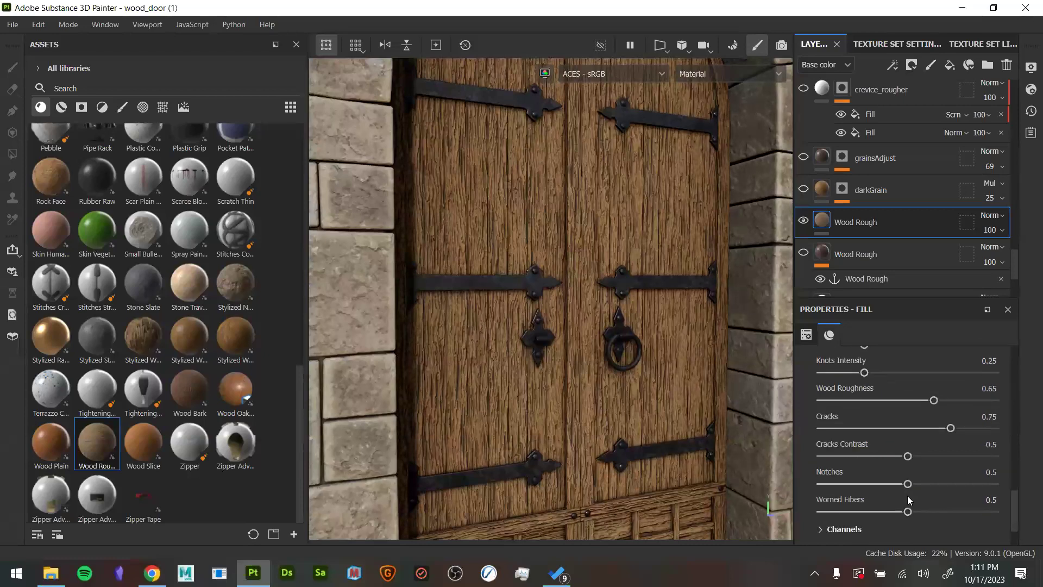
{"action": "left_click", "coordinate": [837, 489]}
{"action": "scroll", "coordinate": [851, 468], "scroll_direction": "down", "scroll_amount": 3}
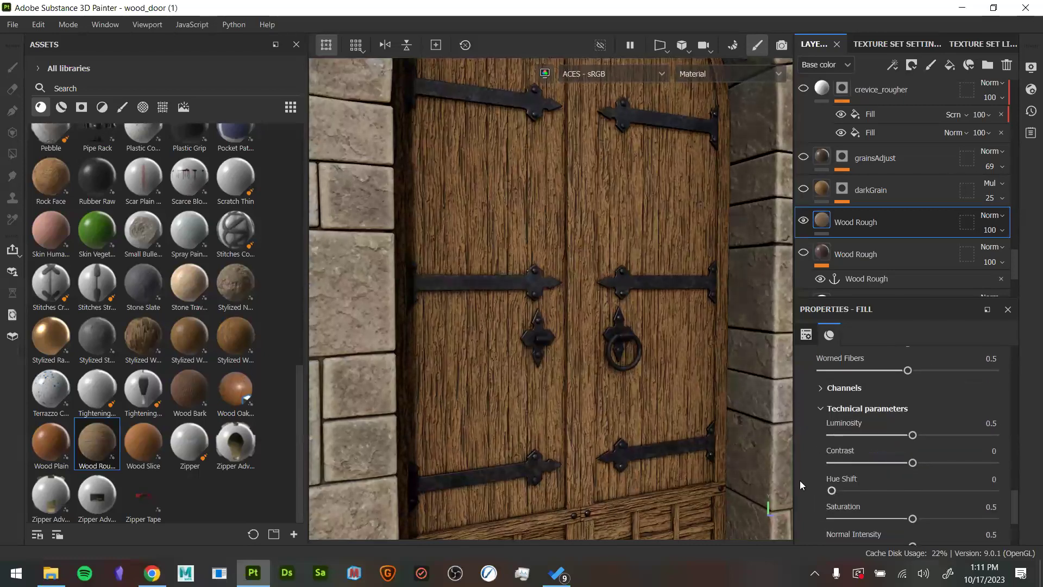
{"action": "left_click_drag", "start_coordinate": [668, 370], "coordinate": [573, 347], "text": "alt"}
{"action": "right_click_drag", "start_coordinate": [572, 348], "coordinate": [831, 457], "text": "alt"}
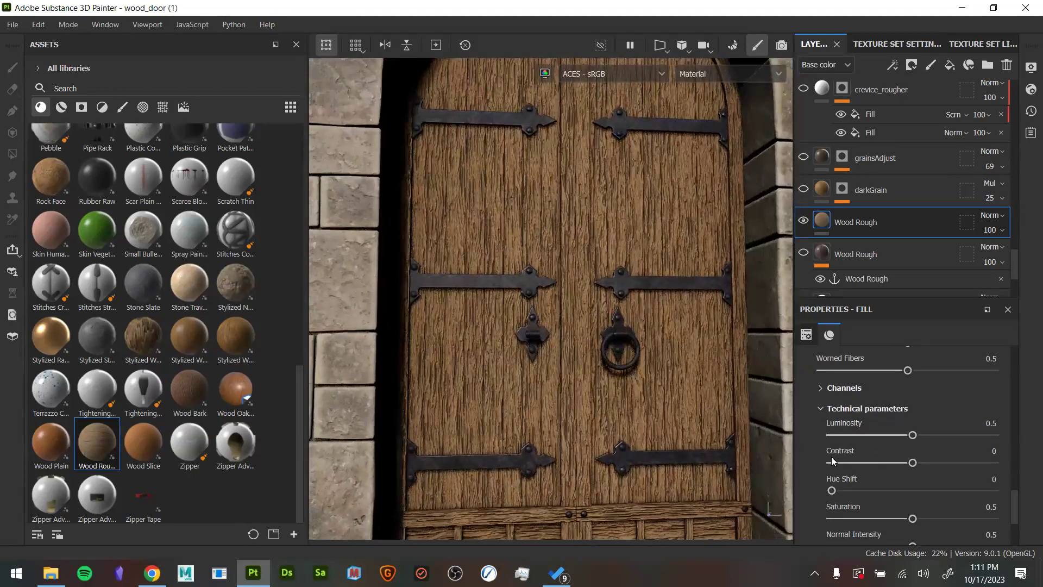
{"action": "middle_click_drag", "start_coordinate": [715, 429], "coordinate": [718, 331], "text": "alt"}
{"action": "left_click_drag", "start_coordinate": [718, 331], "coordinate": [716, 325], "text": "alt"}
{"action": "right_click_drag", "start_coordinate": [716, 325], "coordinate": [702, 432], "text": "alt"}
{"action": "middle_click_drag", "start_coordinate": [702, 433], "coordinate": [777, 410], "text": "alt"}
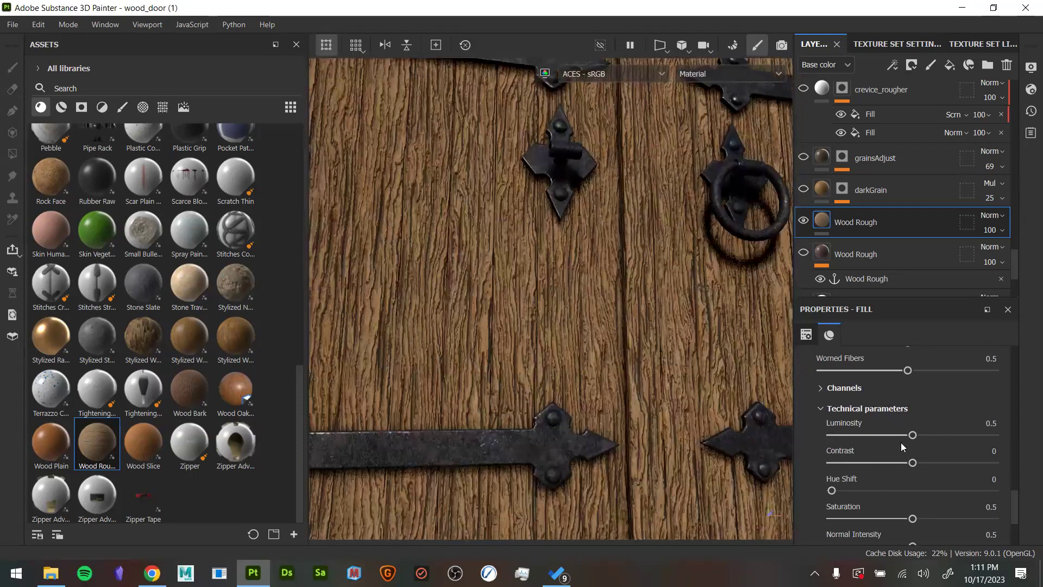
{"action": "scroll", "coordinate": [934, 473], "scroll_direction": "down", "scroll_amount": 3}
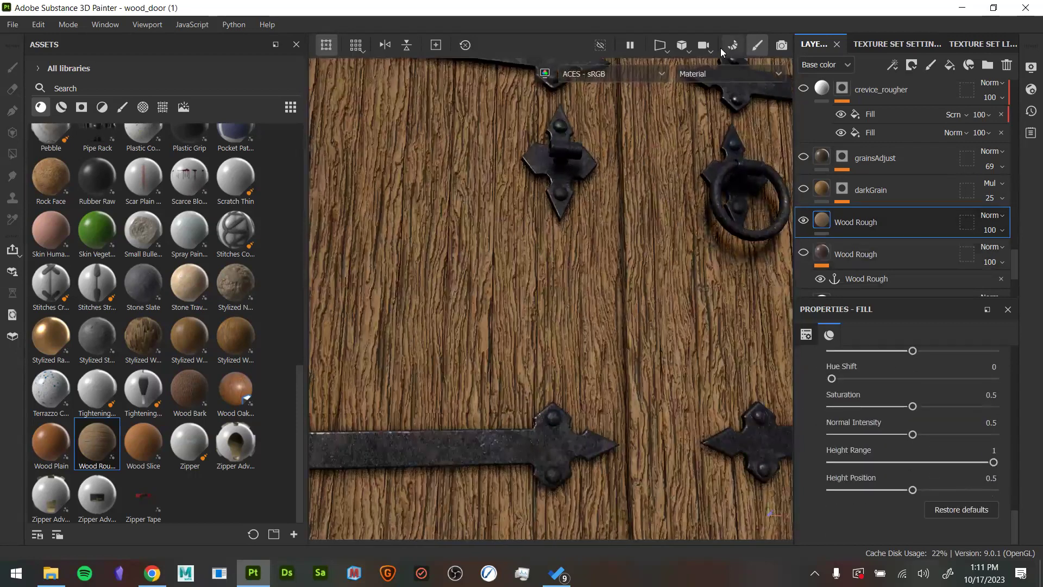
Inspect the door's individual texture channels through to Normal, and return to the full material view
{"action": "key", "text": "c"}
{"action": "key", "text": "c"}
{"action": "key", "text": "c"}
{"action": "key", "text": "c"}
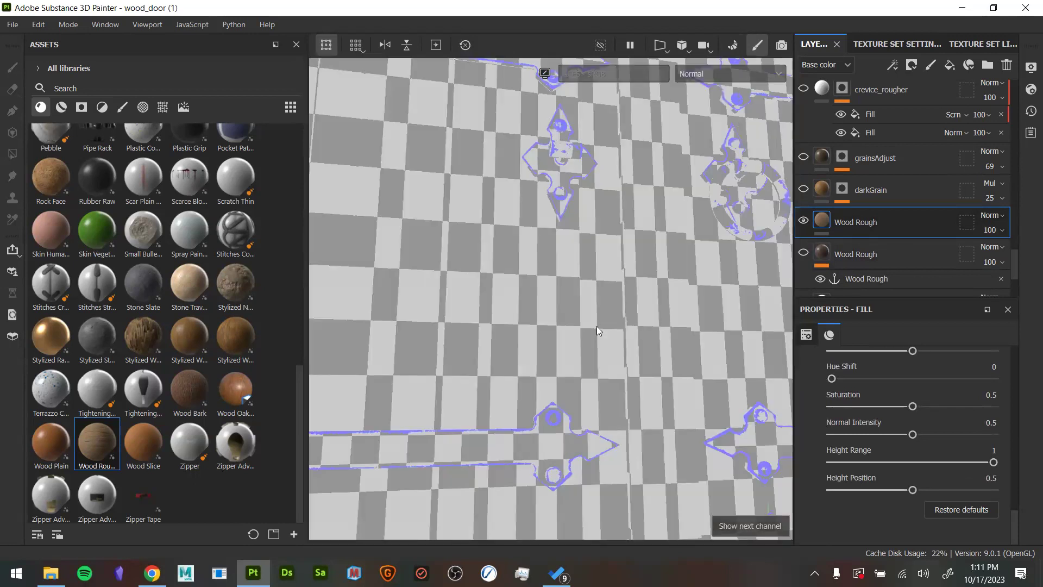
{"action": "key", "text": "m"}
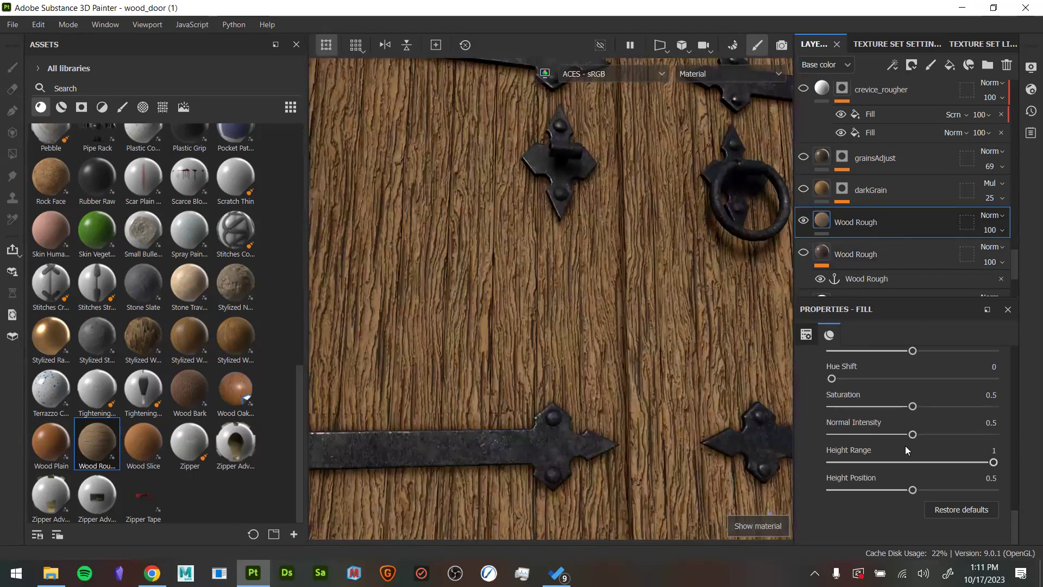
Try a Normal Intensity of 0.33 on the Wood Rough layer, and restore the default parameters
{"action": "left_click_drag", "start_coordinate": [906, 434], "coordinate": [880, 435]}
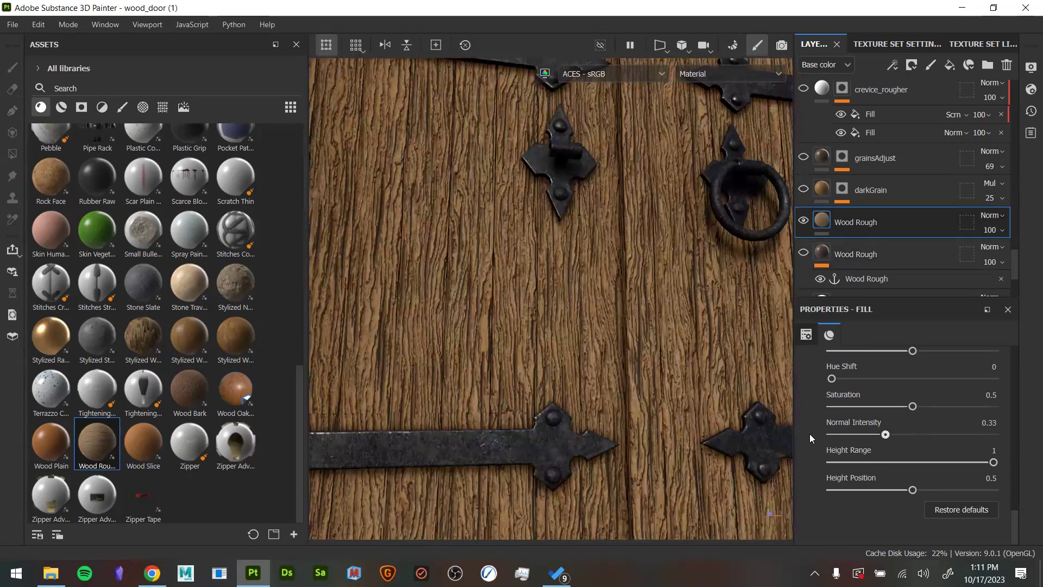
{"action": "left_click", "coordinate": [961, 509]}
Reduce the Wood Rough layer's Height Range to 0.11 and check the flatter grain around the door
{"action": "left_click_drag", "start_coordinate": [978, 461], "coordinate": [850, 462]}
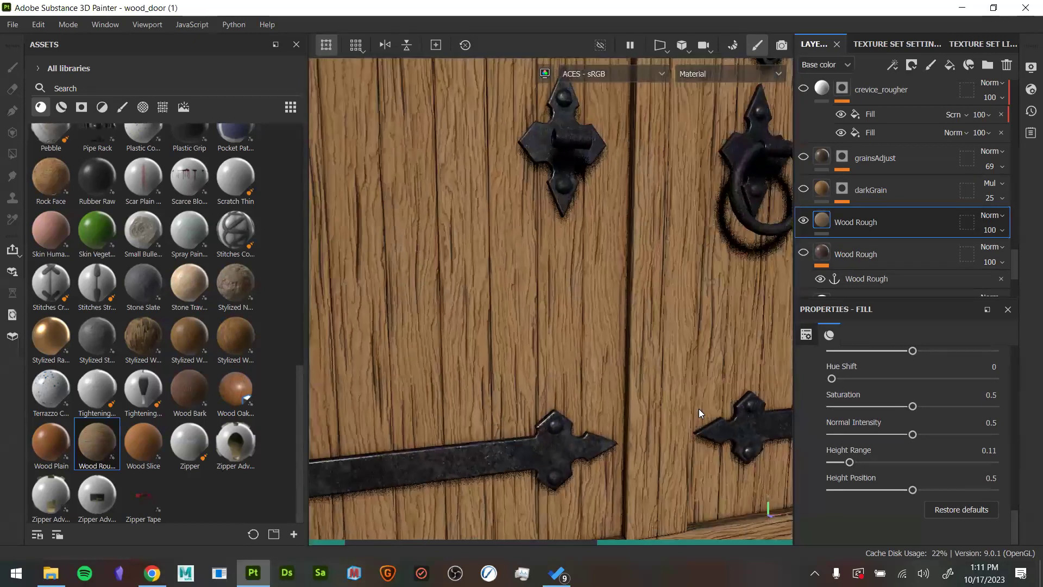
{"action": "left_click_drag", "start_coordinate": [699, 408], "coordinate": [694, 365], "text": "alt"}
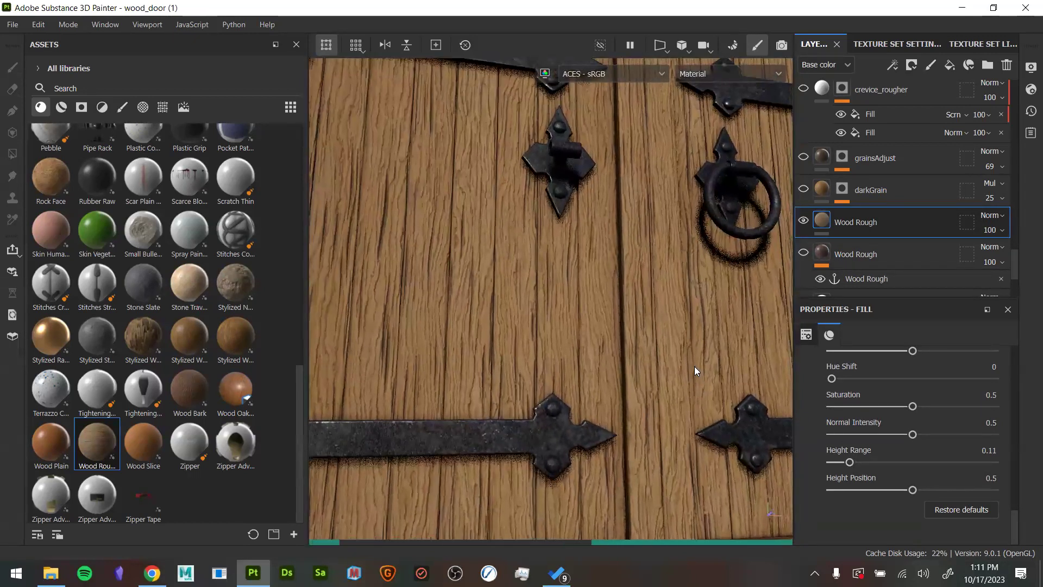
{"action": "left_click_drag", "start_coordinate": [694, 367], "coordinate": [643, 391], "text": "alt"}
{"action": "right_click_drag", "start_coordinate": [642, 391], "coordinate": [312, 339], "text": "alt"}
{"action": "middle_click_drag", "start_coordinate": [527, 343], "coordinate": [459, 408], "text": "alt"}
{"action": "left_click_drag", "start_coordinate": [460, 407], "coordinate": [491, 422], "text": "alt"}
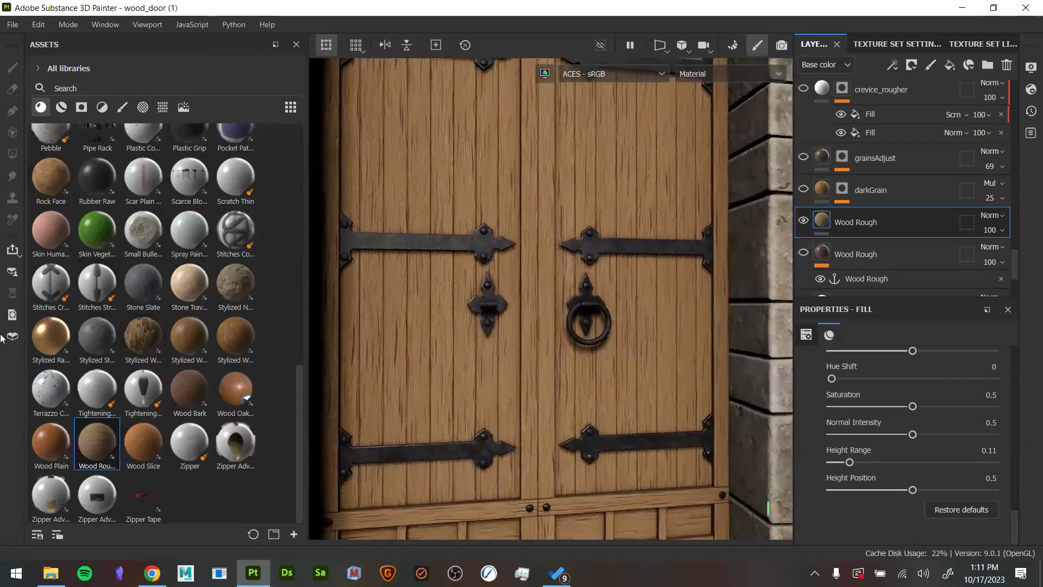
{"action": "left_click_drag", "start_coordinate": [594, 414], "coordinate": [648, 306], "text": "alt"}
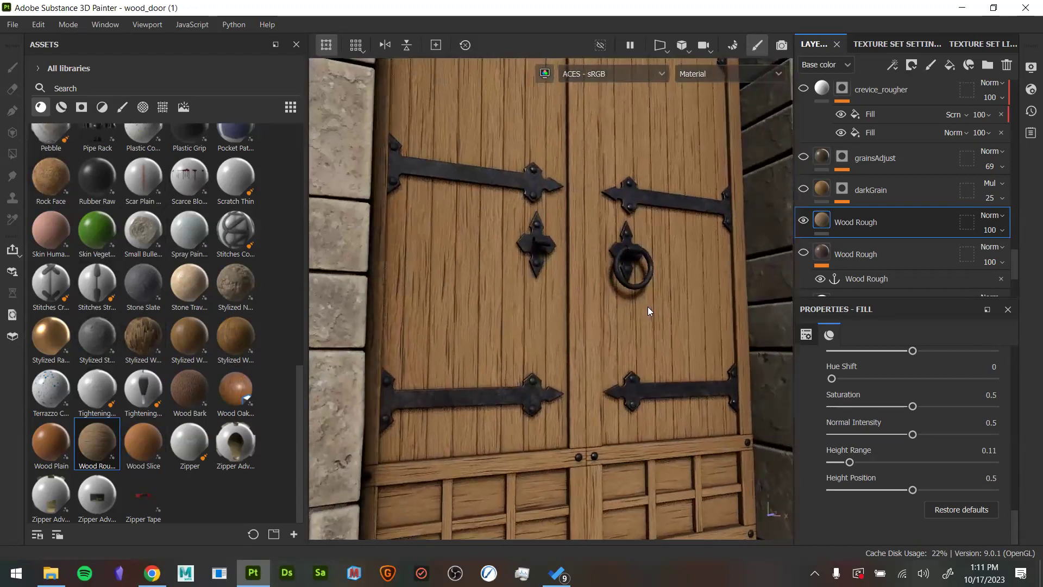
Collapse the technical parameters and review the Wood Rough layer's wood color, veins, knots and roughness parameters
{"action": "scroll", "coordinate": [917, 379], "scroll_direction": "up", "scroll_amount": 3}
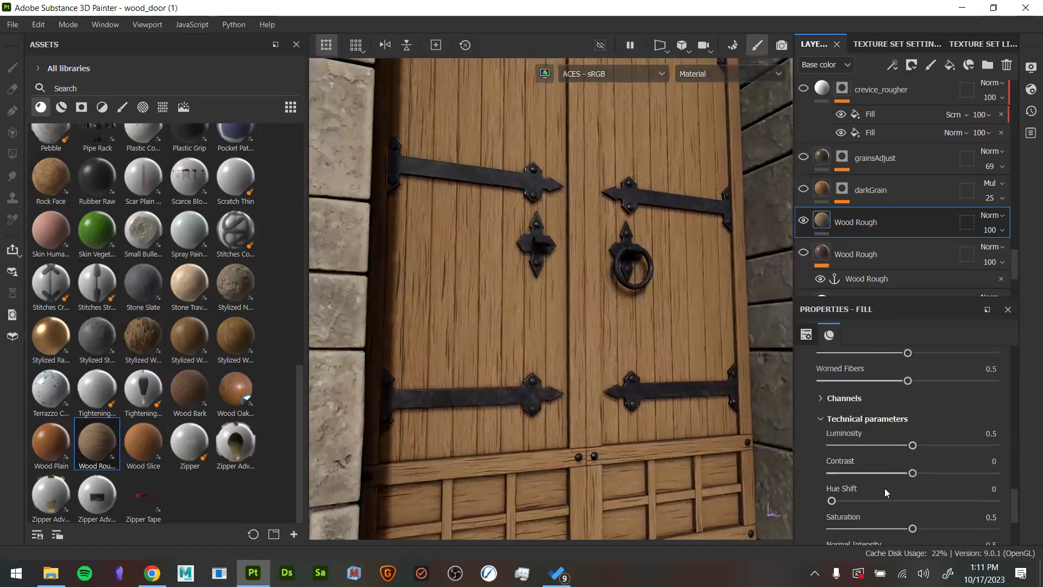
{"action": "left_click", "coordinate": [845, 421]}
{"action": "scroll", "coordinate": [945, 486], "scroll_direction": "up", "scroll_amount": 5}
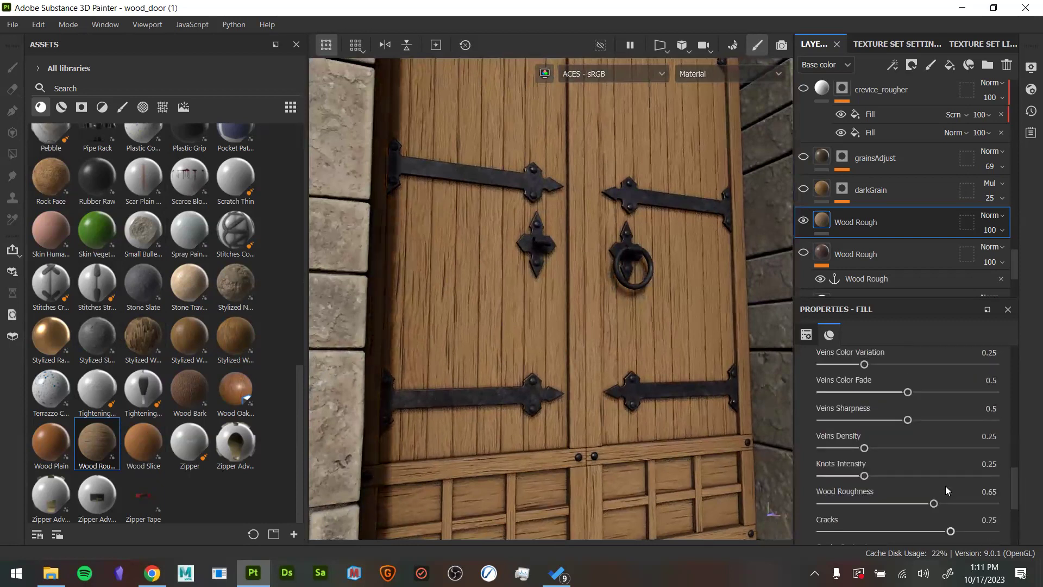
{"action": "scroll", "coordinate": [923, 472], "scroll_direction": "up", "scroll_amount": 5}
{"action": "scroll", "coordinate": [896, 442], "scroll_direction": "down", "scroll_amount": 3}
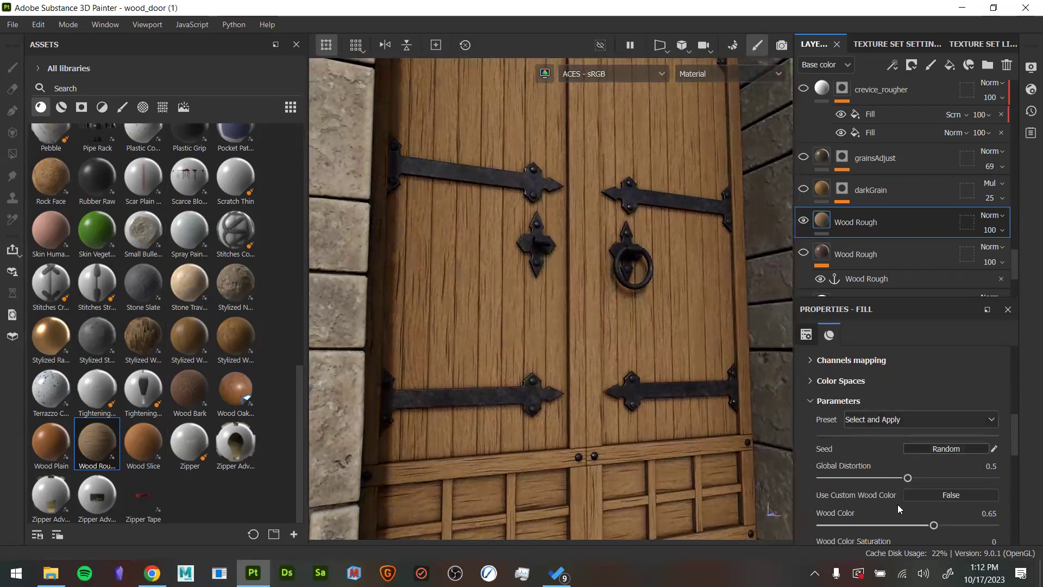
{"action": "scroll", "coordinate": [889, 467], "scroll_direction": "down", "scroll_amount": 2}
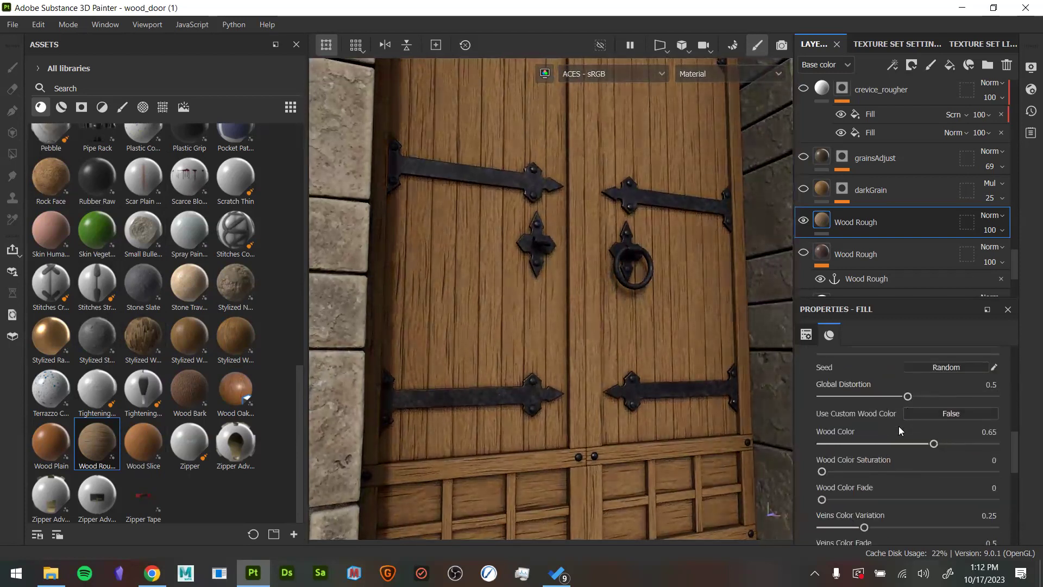
{"action": "scroll", "coordinate": [868, 530], "scroll_direction": "down", "scroll_amount": 2}
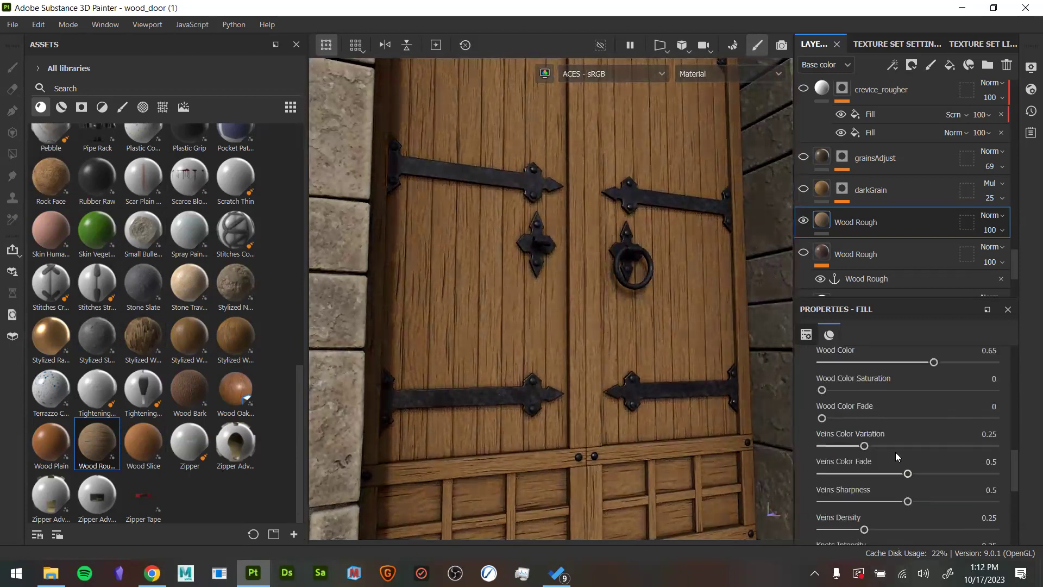
{"action": "scroll", "coordinate": [895, 454], "scroll_direction": "up", "scroll_amount": 4}
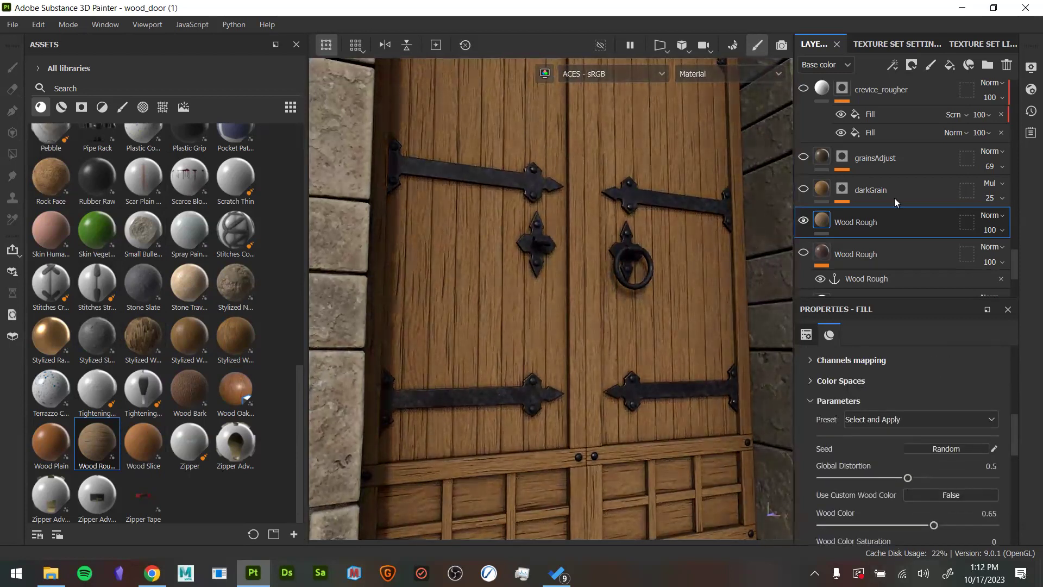
Hide the upper Wood Rough layer, then show and select the customized Wood Rough layer that carries the anchor point
{"action": "left_click", "coordinate": [804, 221]}
{"action": "left_click", "coordinate": [804, 253]}
{"action": "left_click", "coordinate": [873, 253]}
{"action": "left_click_drag", "start_coordinate": [648, 366], "coordinate": [629, 482], "text": "alt"}
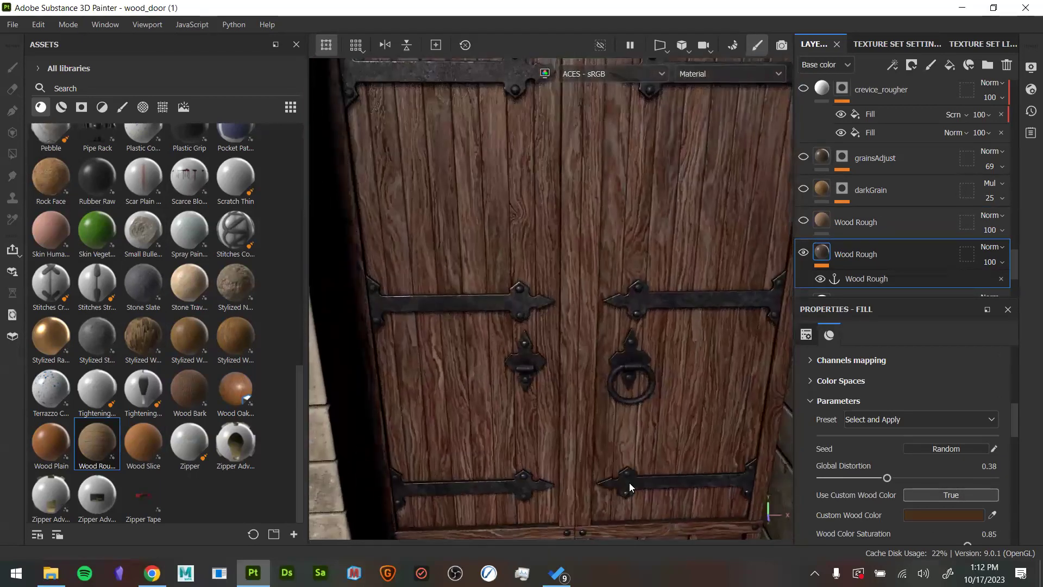
Review the customized Wood Rough layer's parameters, from custom wood color and veins to cracks, notches and worn fibers, against the door
{"action": "scroll", "coordinate": [927, 463], "scroll_direction": "down", "scroll_amount": 3}
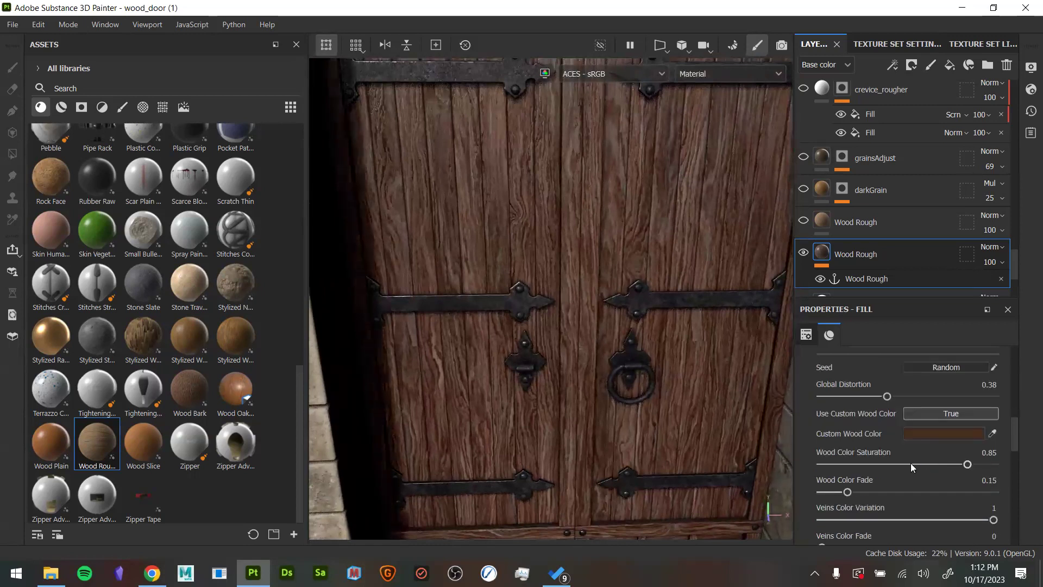
{"action": "scroll", "coordinate": [944, 467], "scroll_direction": "down", "scroll_amount": 1}
{"action": "scroll", "coordinate": [855, 488], "scroll_direction": "down", "scroll_amount": 2}
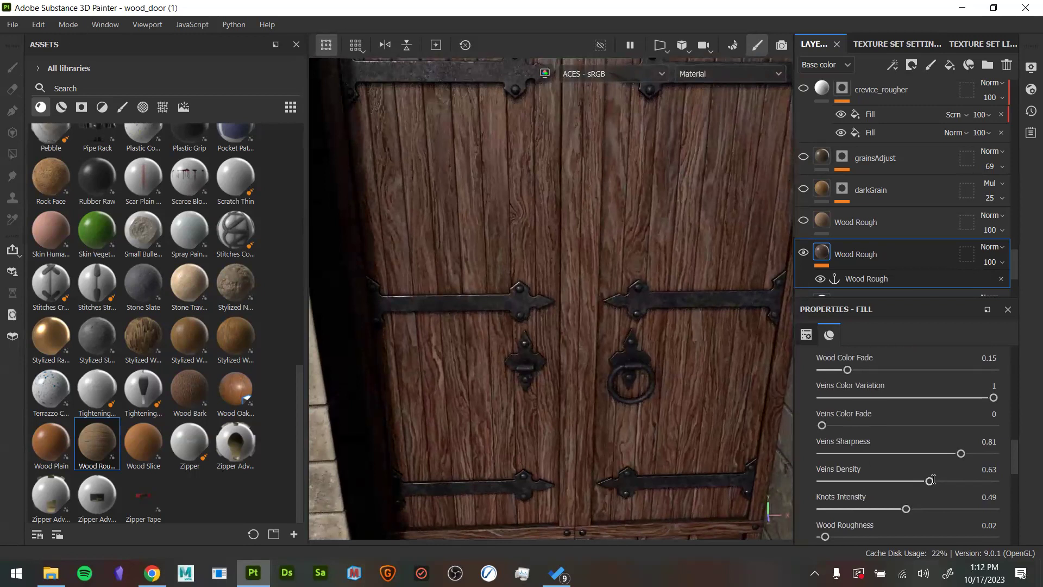
{"action": "left_click_drag", "start_coordinate": [631, 191], "coordinate": [574, 270], "text": "alt"}
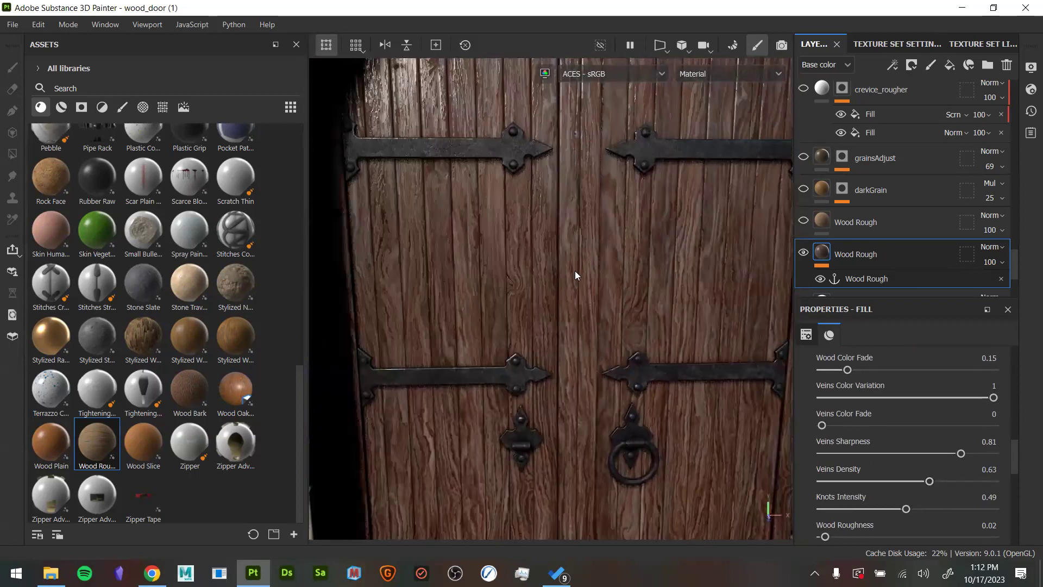
{"action": "scroll", "coordinate": [900, 432], "scroll_direction": "up", "scroll_amount": 5}
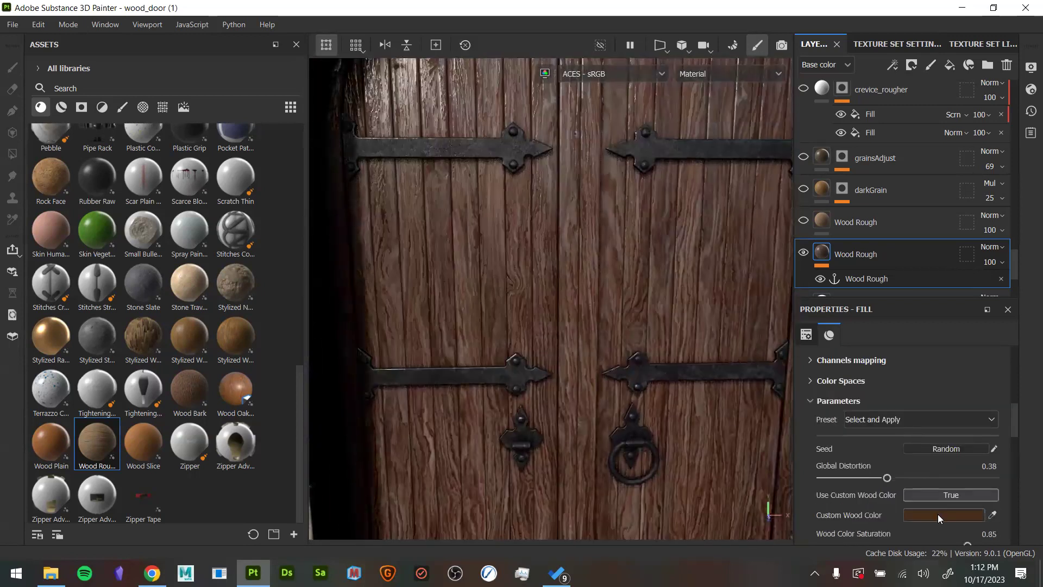
{"action": "scroll", "coordinate": [848, 497], "scroll_direction": "down", "scroll_amount": 5}
{"action": "scroll", "coordinate": [848, 489], "scroll_direction": "down", "scroll_amount": 3}
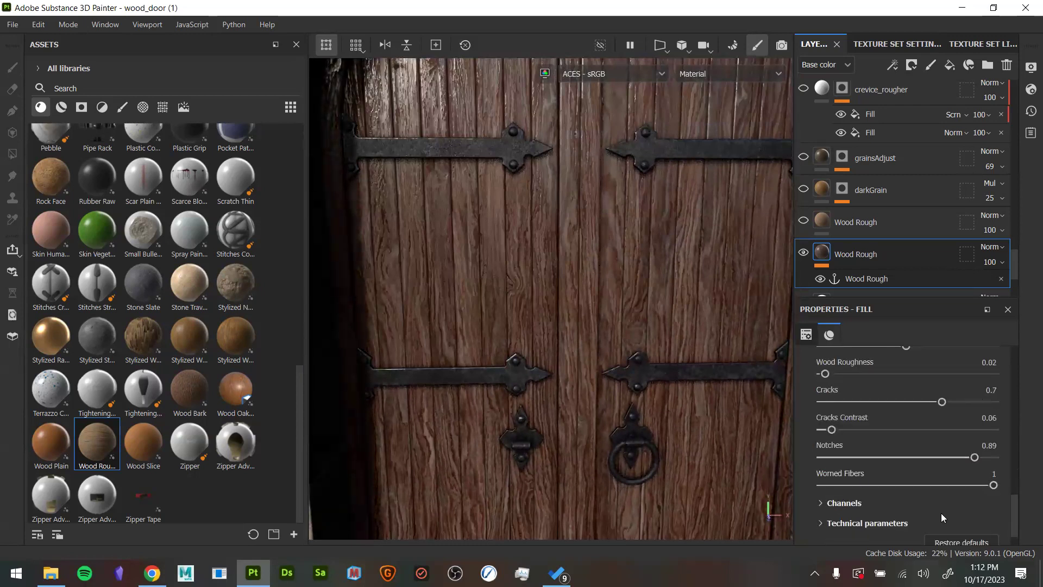
{"action": "left_click_drag", "start_coordinate": [715, 456], "coordinate": [731, 496], "text": "alt"}
{"action": "middle_click_drag", "start_coordinate": [716, 410], "coordinate": [733, 472], "text": "alt"}
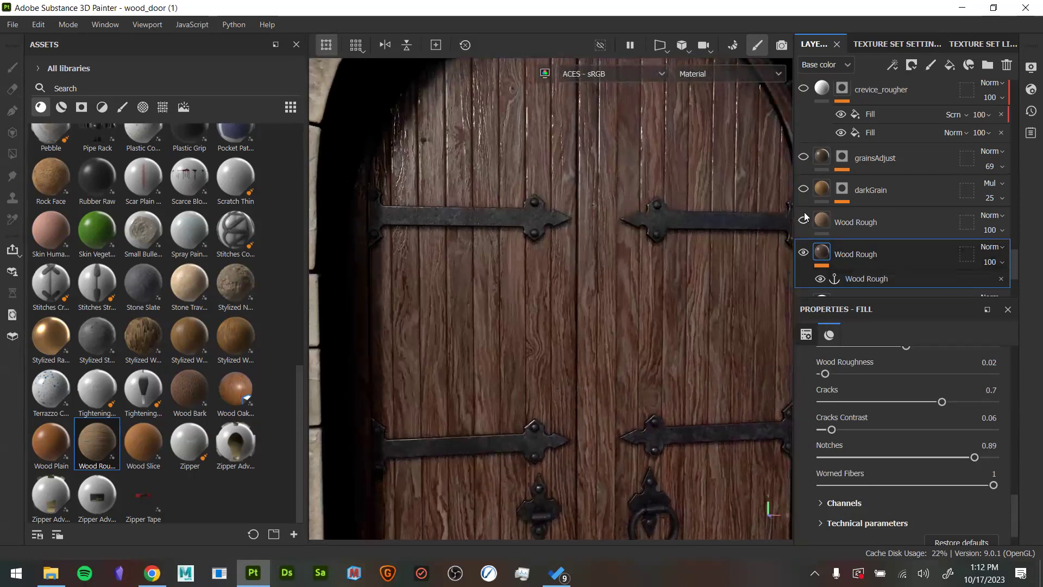
Delete the hidden upper Wood Rough layer, and show and select the darkGrain layer
{"action": "left_click", "coordinate": [1004, 62]}
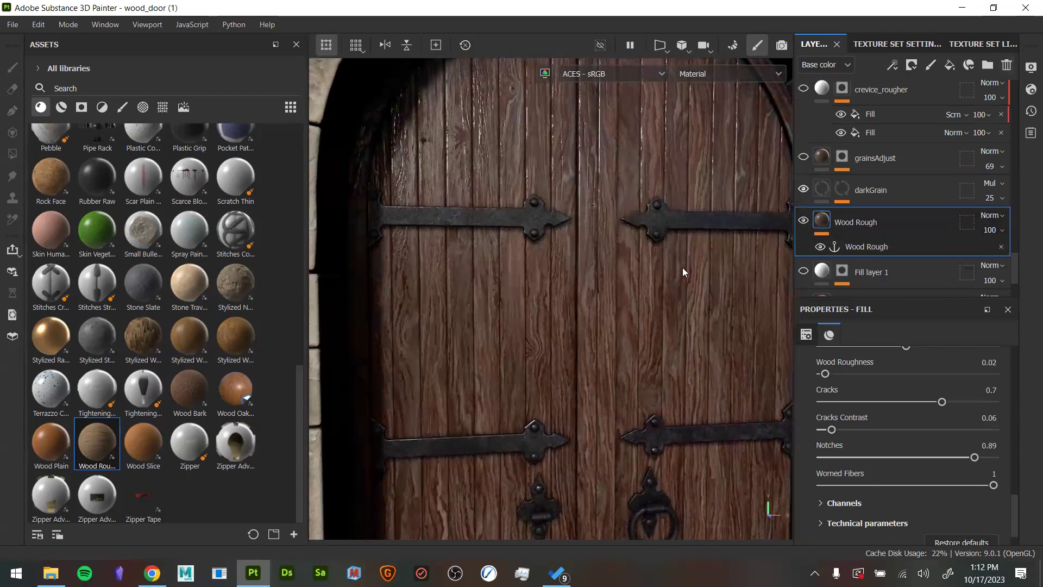
{"action": "left_click_drag", "start_coordinate": [705, 319], "coordinate": [670, 270], "text": "alt"}
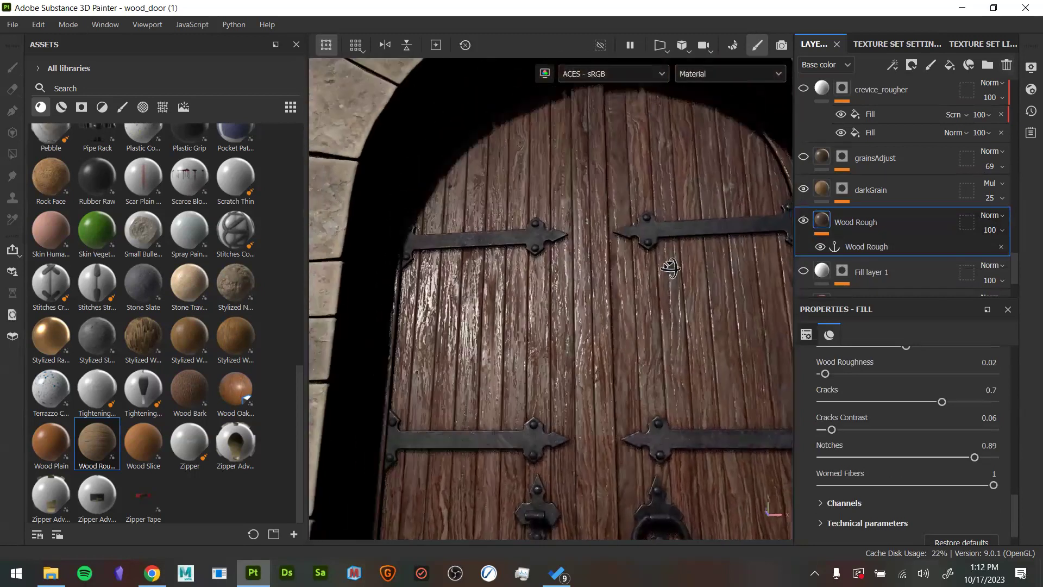
{"action": "left_click", "coordinate": [817, 195]}
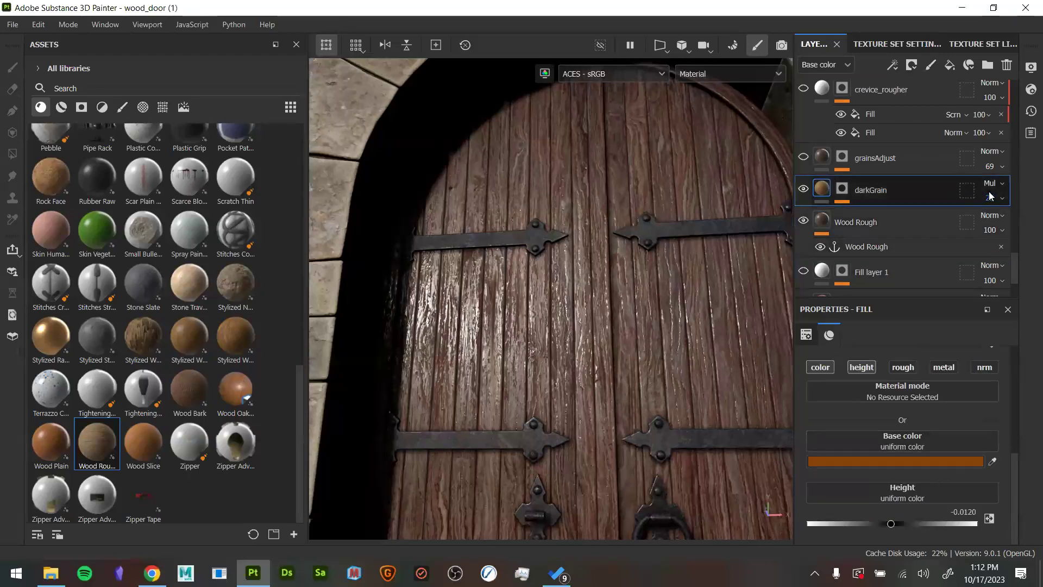
Cycle the viewport channels to Base color and compare the door with the darkGrain layer off and on
{"action": "key", "text": "c"}
{"action": "key", "text": "c"}
{"action": "key", "text": "c"}
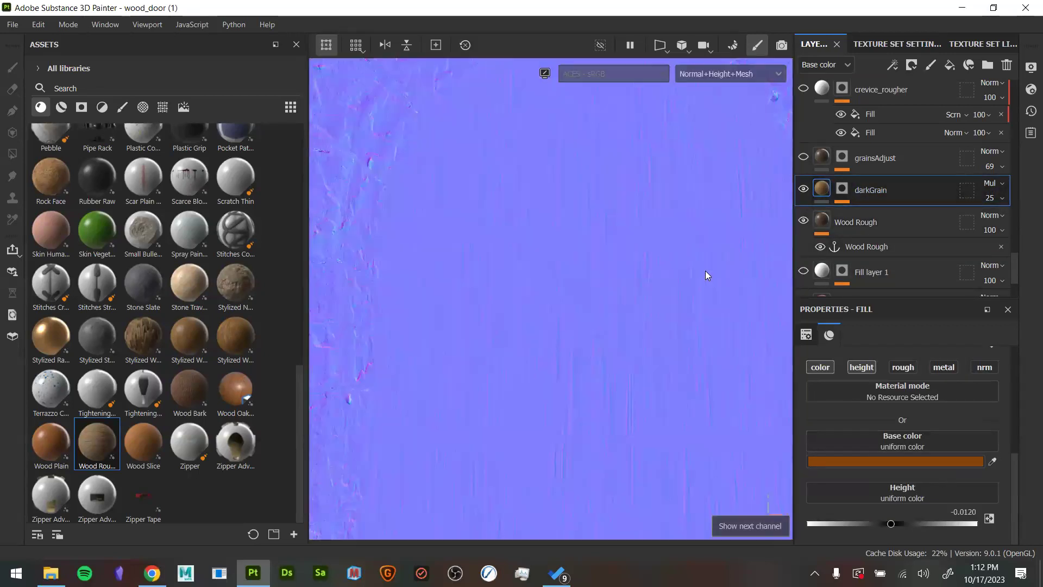
{"action": "left_click_drag", "start_coordinate": [692, 269], "coordinate": [774, 203], "text": "alt"}
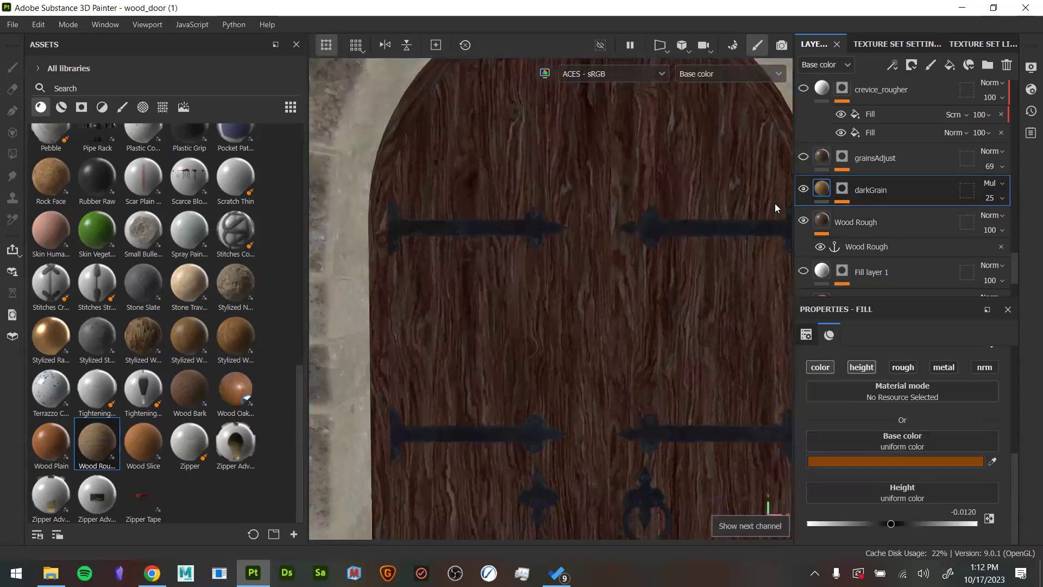
{"action": "left_click", "coordinate": [801, 190]}
{"action": "left_click_drag", "start_coordinate": [500, 419], "coordinate": [521, 391], "text": "alt"}
{"action": "middle_click_drag", "start_coordinate": [522, 391], "coordinate": [547, 257], "text": "alt"}
{"action": "left_click_drag", "start_coordinate": [546, 257], "coordinate": [558, 297], "text": "alt"}
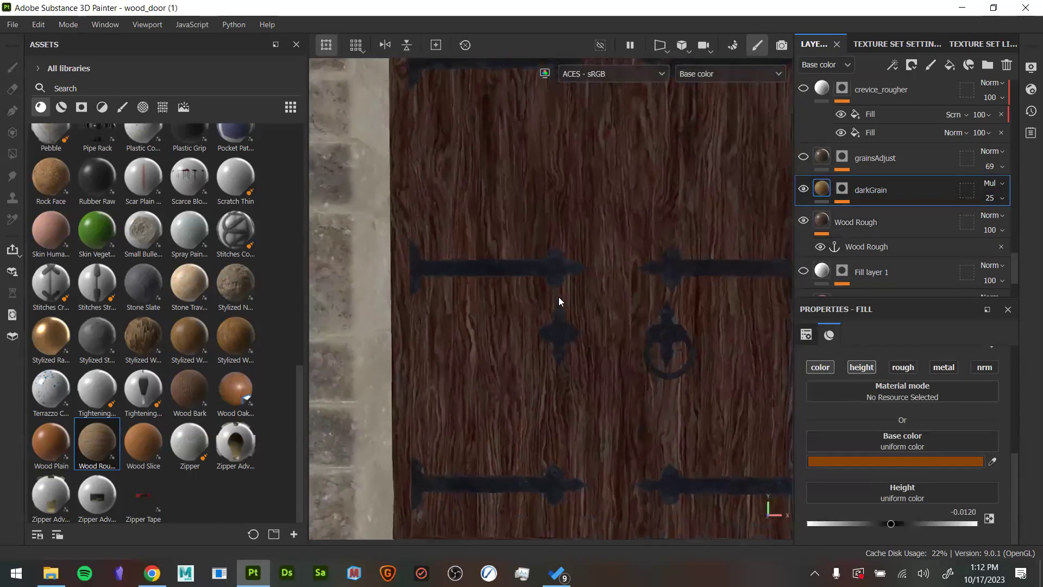
{"action": "middle_click_drag", "start_coordinate": [558, 297], "coordinate": [549, 333], "text": "alt"}
{"action": "left_click_drag", "start_coordinate": [622, 270], "coordinate": [655, 263], "text": "alt"}
Return to the full material view, rotate the lighting and compare the door with darkGrain off and on
{"action": "key", "text": "m"}
{"action": "middle_click_drag", "start_coordinate": [636, 200], "coordinate": [622, 319], "text": "alt"}
{"action": "right_click_drag", "start_coordinate": [633, 296], "coordinate": [771, 214], "text": "shift"}
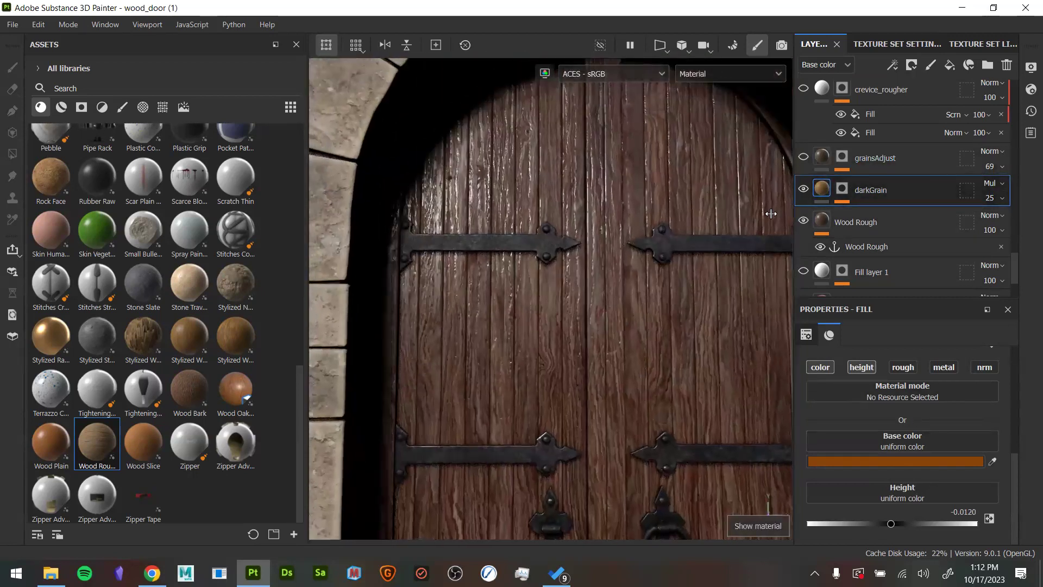
{"action": "left_click", "coordinate": [802, 191]}
{"action": "left_click", "coordinate": [802, 192]}
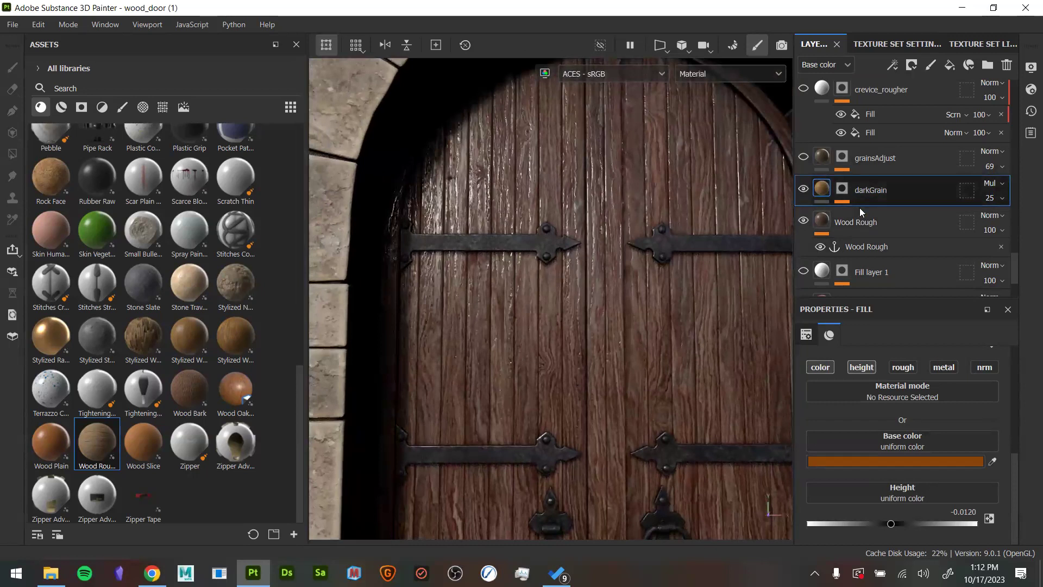
Show the grainsAdjust layer after toggling it repeatedly to compare its effect on the wood
{"action": "scroll", "coordinate": [836, 207], "scroll_direction": "up", "scroll_amount": 1}
{"action": "left_click", "coordinate": [806, 200]}
{"action": "left_click", "coordinate": [807, 199]}
{"action": "left_click", "coordinate": [806, 200]}
{"action": "left_click", "coordinate": [806, 199]}
{"action": "left_click", "coordinate": [806, 200]}
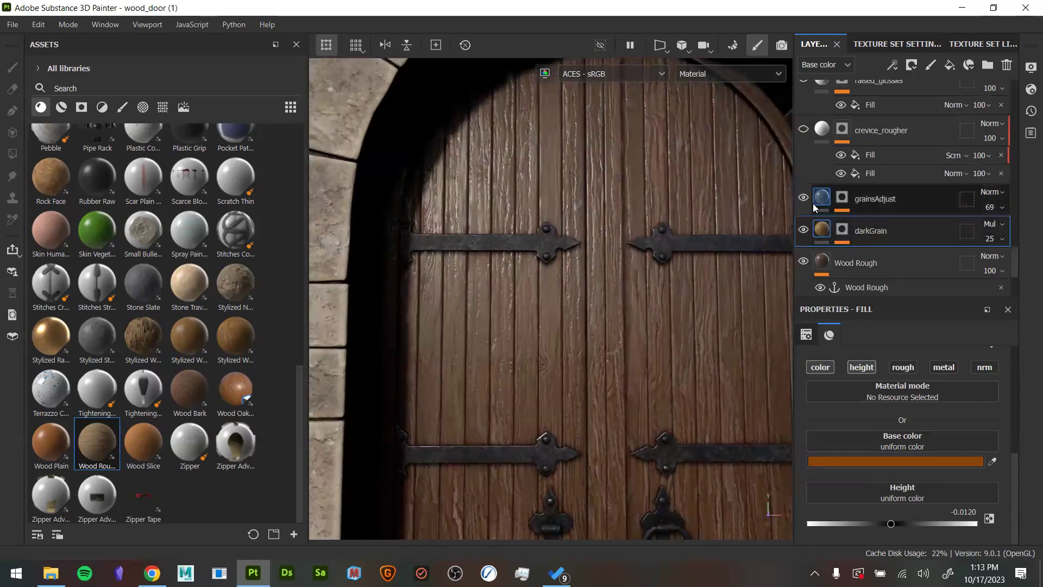
Check the grainsAdjust layer's mask, its blending in the Height and Base color channels, and its color and roughness fill settings
{"action": "left_click", "coordinate": [832, 202]}
{"action": "left_click", "coordinate": [841, 197]}
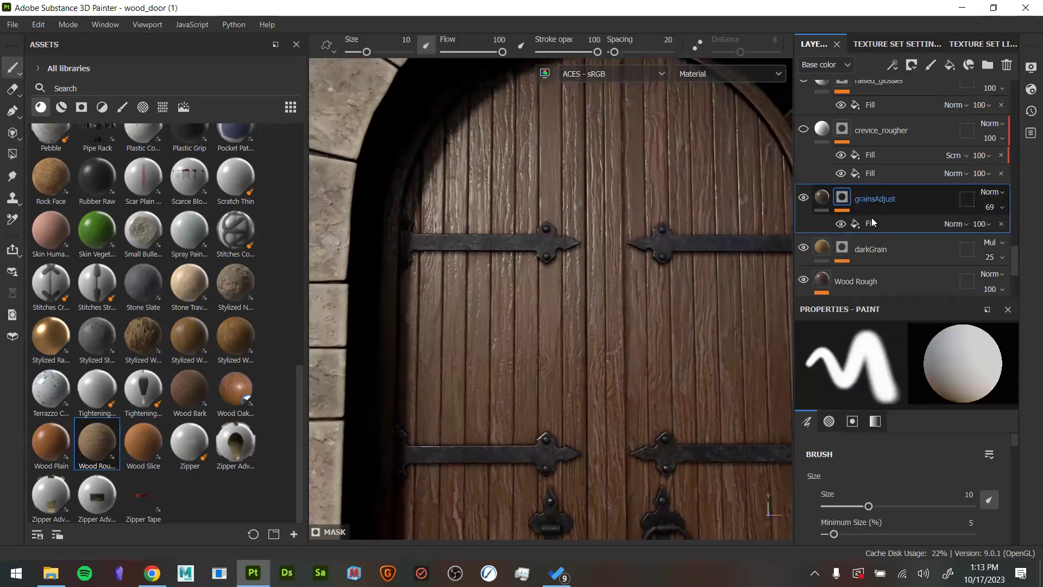
{"action": "left_click", "coordinate": [829, 64]}
{"action": "left_click", "coordinate": [835, 97]}
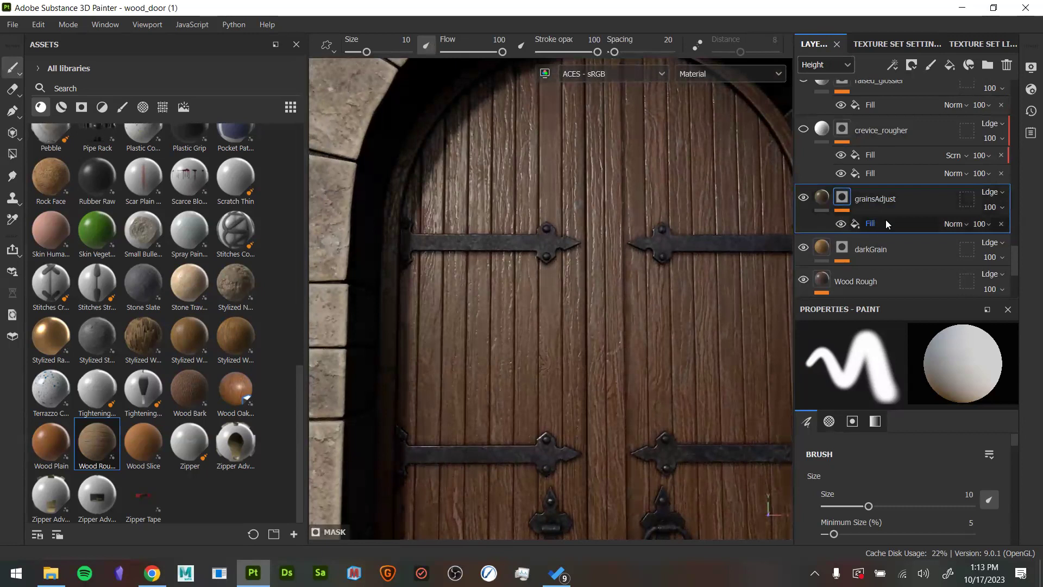
{"action": "left_click", "coordinate": [826, 64]}
{"action": "left_click", "coordinate": [820, 81]}
{"action": "left_click", "coordinate": [826, 196]}
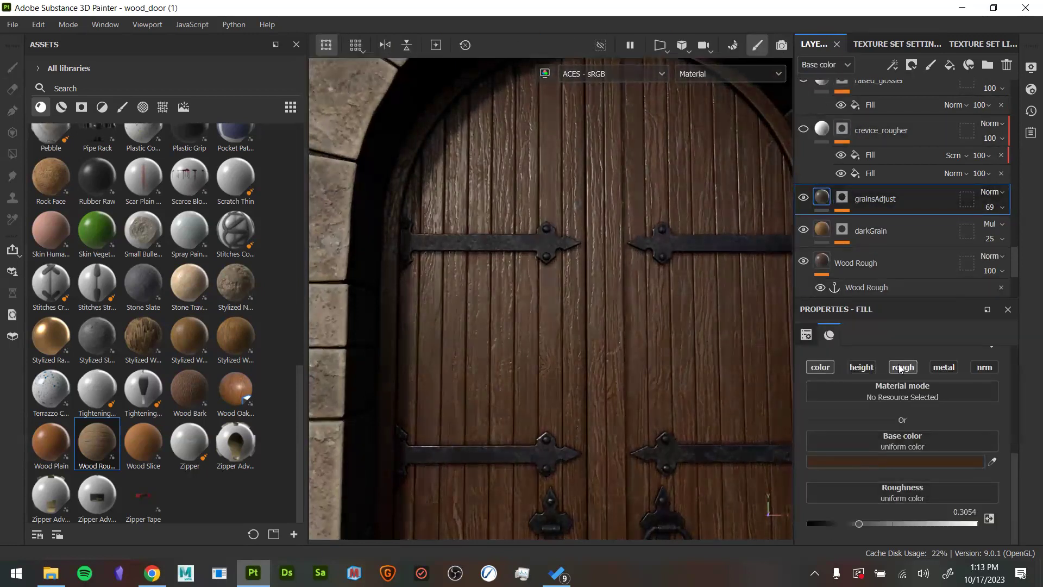
Inspect the whole door from several angles and compare it with the grainsAdjust layer off and on
{"action": "left_click_drag", "start_coordinate": [635, 366], "coordinate": [634, 359], "text": "alt"}
{"action": "middle_click_drag", "start_coordinate": [633, 360], "coordinate": [569, 253], "text": "alt"}
{"action": "left_click_drag", "start_coordinate": [569, 253], "coordinate": [617, 291], "text": "alt"}
{"action": "middle_click_drag", "start_coordinate": [603, 429], "coordinate": [621, 263], "text": "alt"}
{"action": "left_click_drag", "start_coordinate": [622, 263], "coordinate": [608, 234], "text": "alt"}
{"action": "middle_click_drag", "start_coordinate": [608, 234], "coordinate": [619, 385], "text": "alt"}
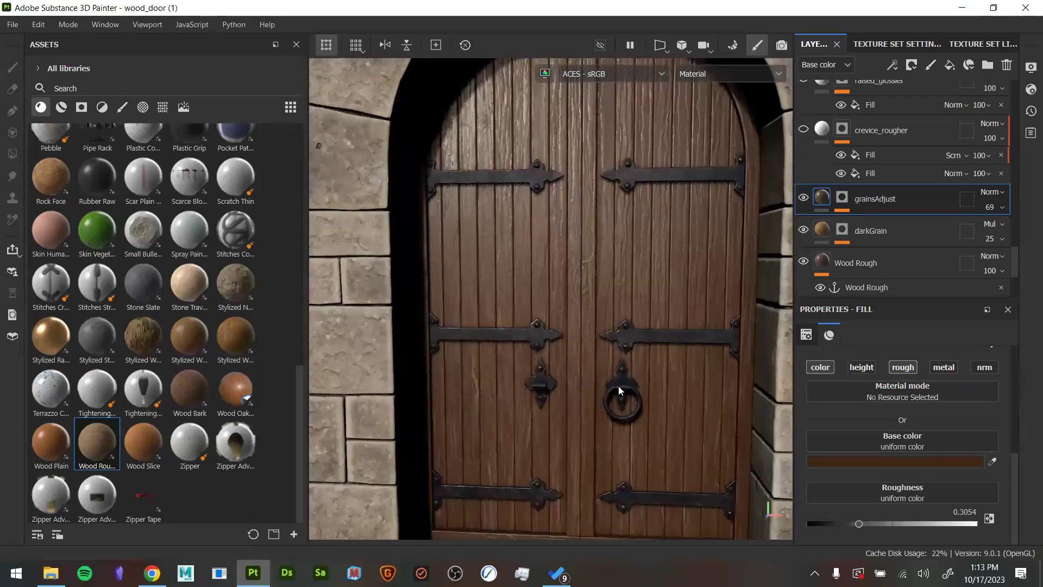
{"action": "left_click", "coordinate": [799, 196]}
{"action": "left_click", "coordinate": [802, 199]}
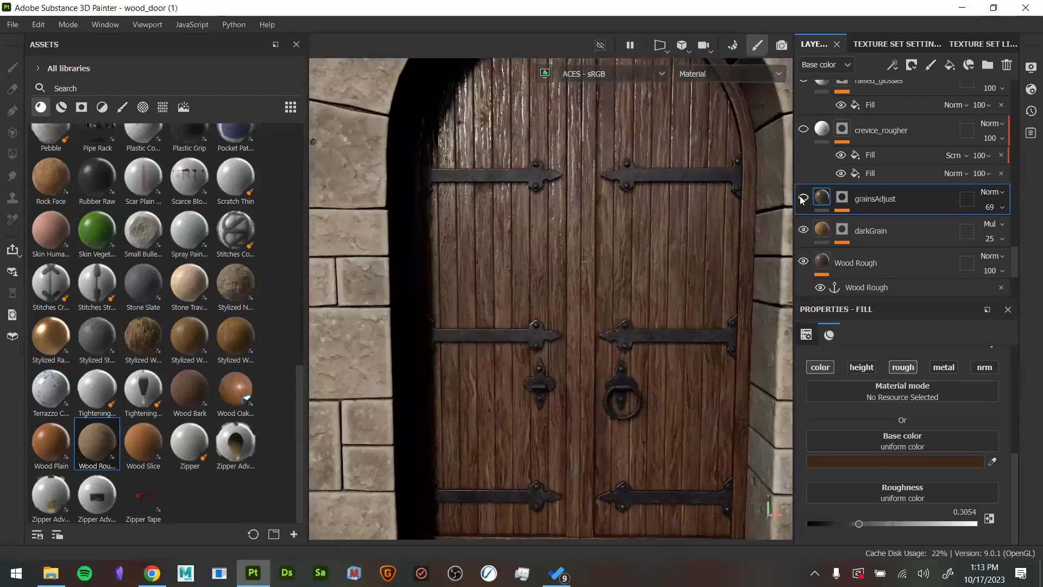
{"action": "left_click", "coordinate": [801, 198]}
{"action": "left_click_drag", "start_coordinate": [693, 247], "coordinate": [715, 290], "text": "alt"}
{"action": "middle_click_drag", "start_coordinate": [715, 290], "coordinate": [718, 313], "text": "alt"}
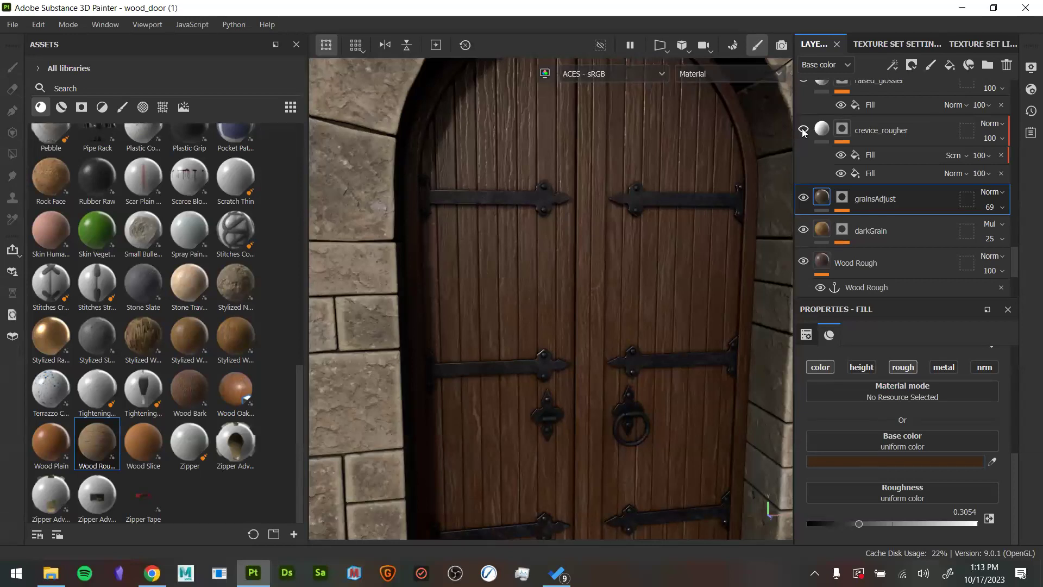
Display the darkGrain layer's mask on the door and examine its grain pattern and effect stack
{"action": "key", "text": "alt"}
{"action": "left_click", "coordinate": [842, 229], "text": "alt"}
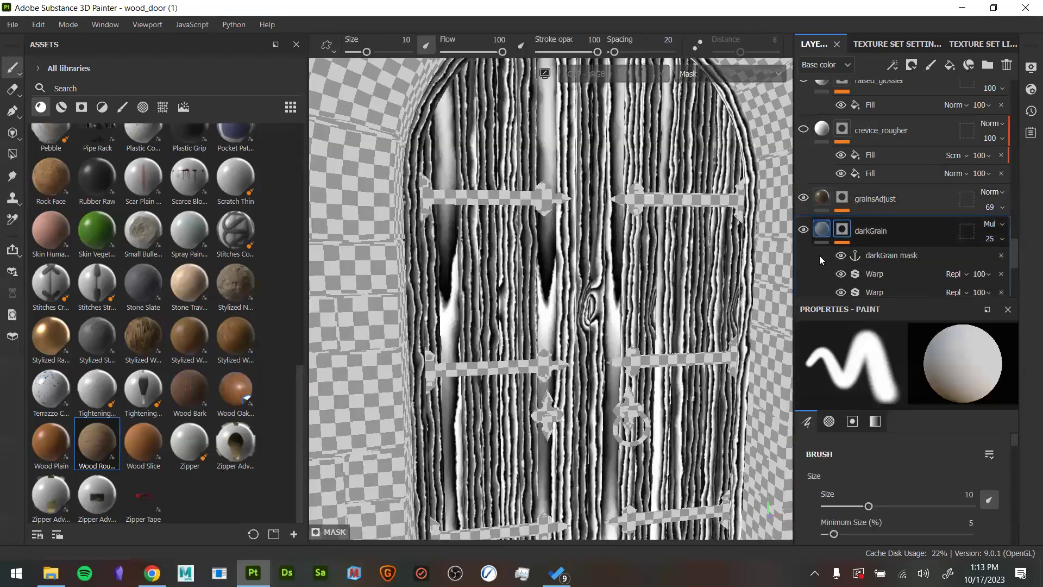
{"action": "right_click_drag", "start_coordinate": [760, 283], "coordinate": [728, 277], "text": "alt"}
{"action": "middle_click_drag", "start_coordinate": [733, 337], "coordinate": [712, 228], "text": "alt"}
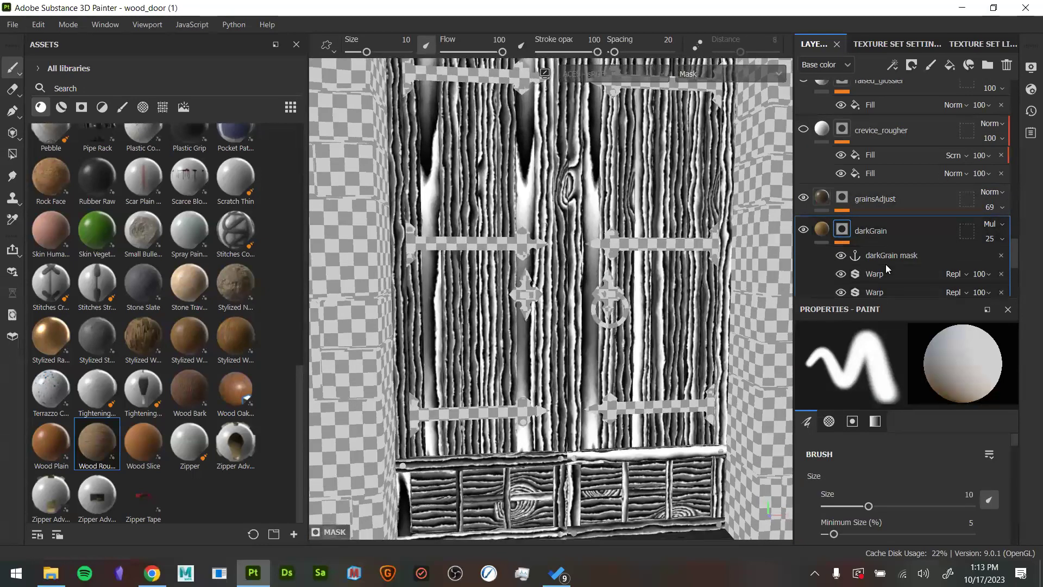
{"action": "scroll", "coordinate": [884, 266], "scroll_direction": "down", "scroll_amount": 3}
Search the assets for "wood" and hide the anchor point and both Warp effects in the darkGrain mask
{"action": "left_click", "coordinate": [110, 88]}
{"action": "left_click", "coordinate": [41, 107]}
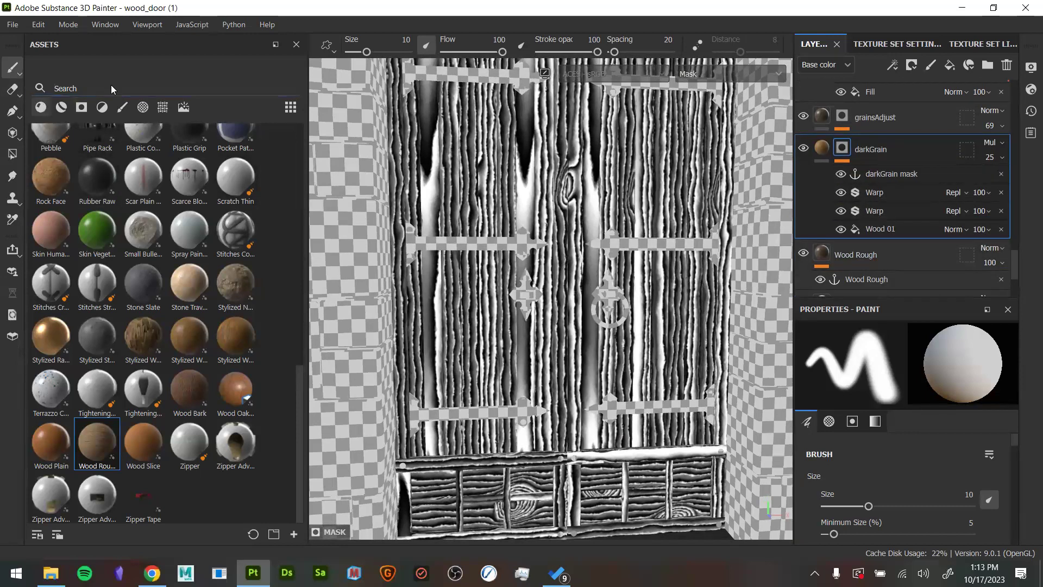
{"action": "left_click", "coordinate": [111, 86]}
{"action": "type", "text": "wood"}
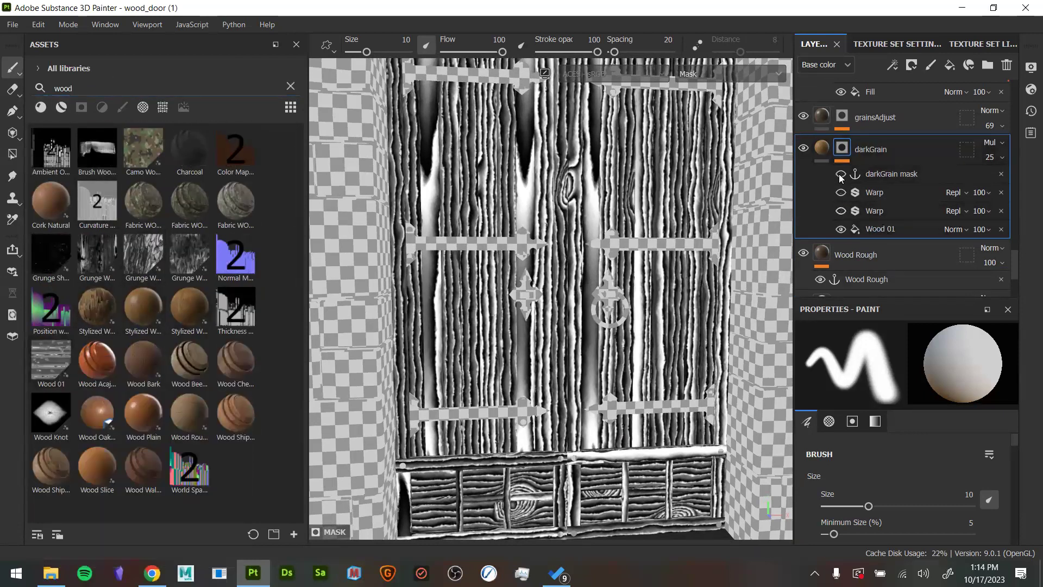
Add a fill above the existing Wood 01 fill in the darkGrain mask and assign it the Wood 01 texture
{"action": "right_click", "coordinate": [872, 229]}
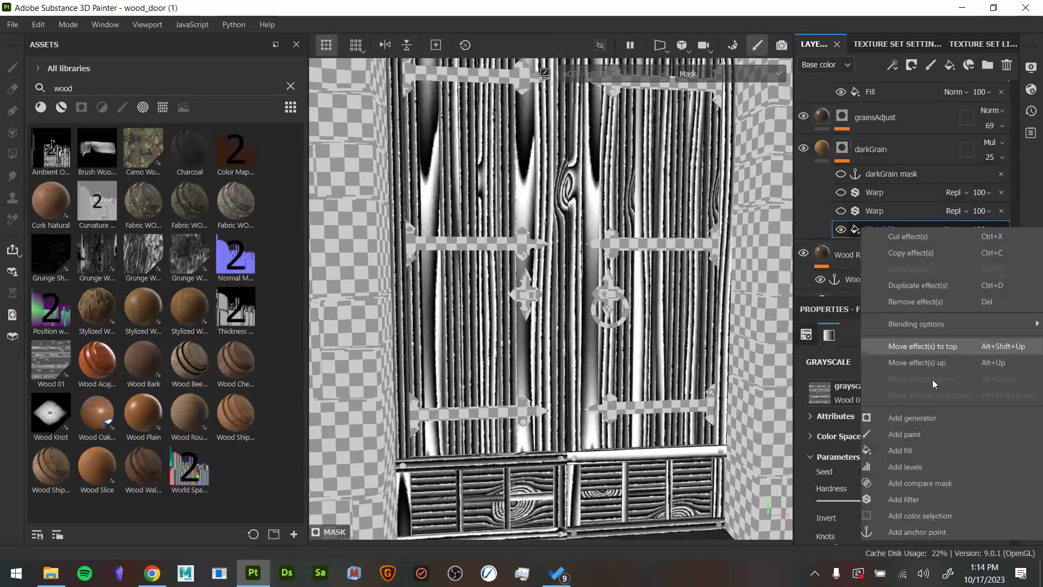
{"action": "left_click", "coordinate": [928, 451]}
{"action": "left_click_drag", "start_coordinate": [48, 371], "coordinate": [918, 394]}
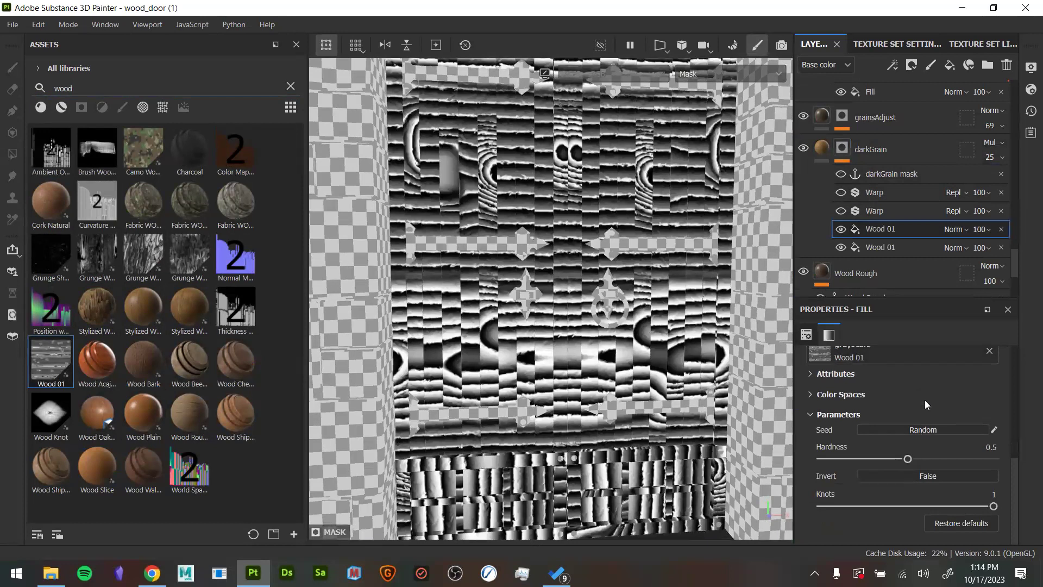
Set the new Wood 01 fill's rotation to 90 and check the grain direction across the planks
{"action": "scroll", "coordinate": [926, 403], "scroll_direction": "up", "scroll_amount": 5}
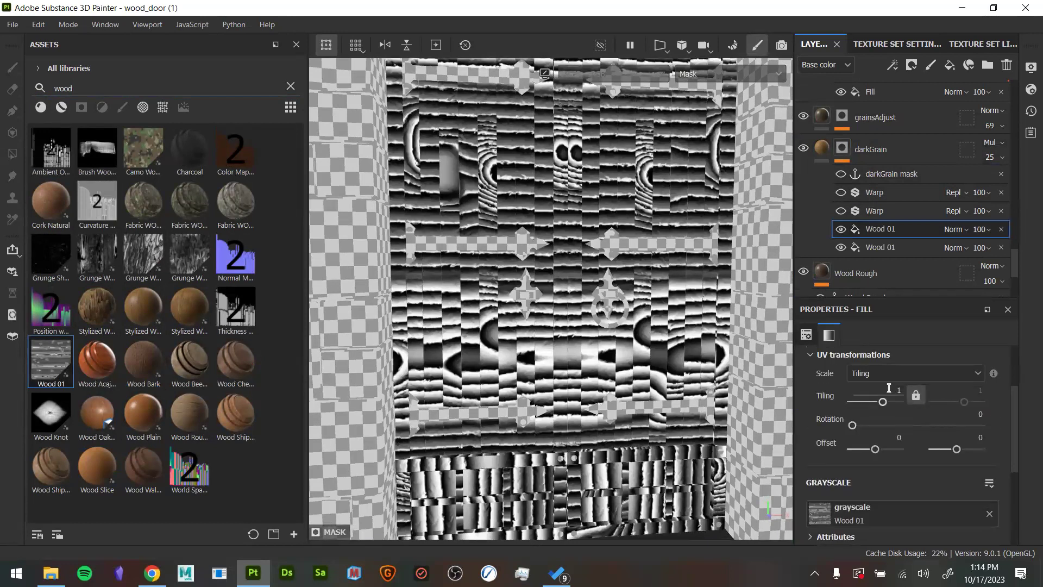
{"action": "scroll", "coordinate": [916, 420], "scroll_direction": "up", "scroll_amount": 3}
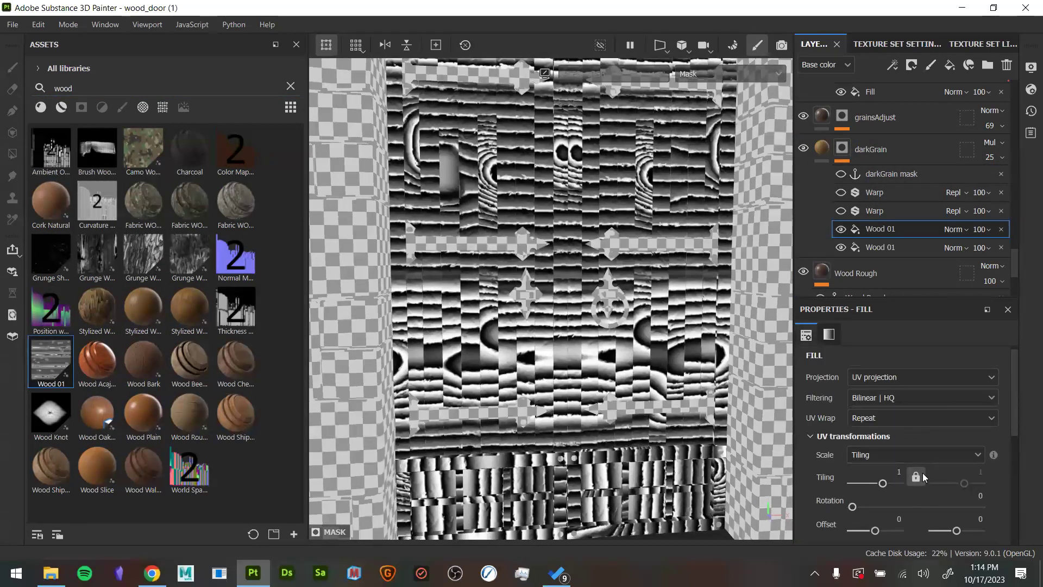
{"action": "left_click", "coordinate": [981, 495]}
{"action": "type", "text": "90"}
{"action": "key", "text": "Return"}
{"action": "scroll", "coordinate": [619, 272], "scroll_direction": "up", "scroll_amount": 5}
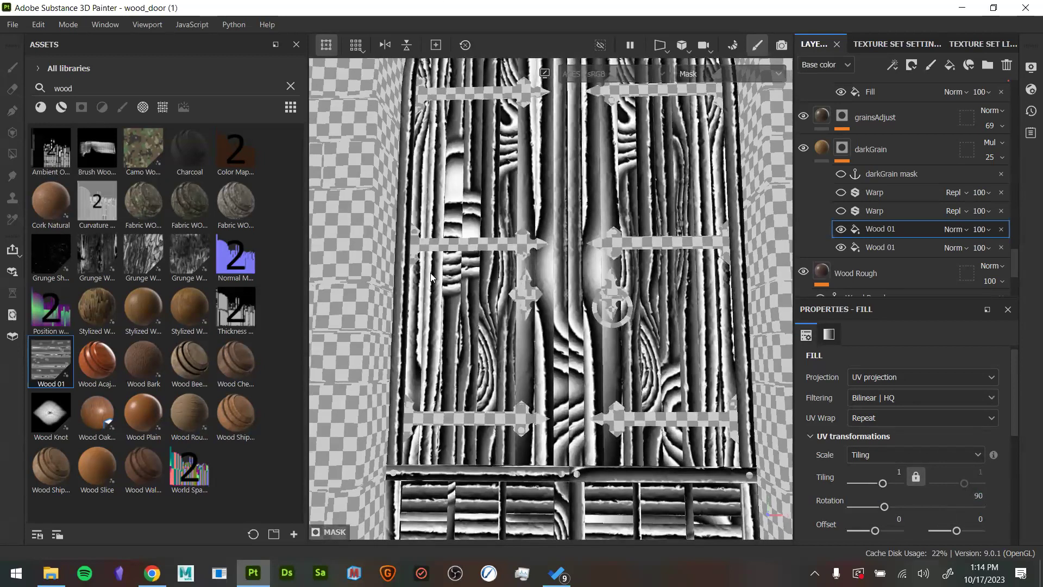
{"action": "middle_click_drag", "start_coordinate": [619, 272], "coordinate": [537, 274], "text": "alt"}
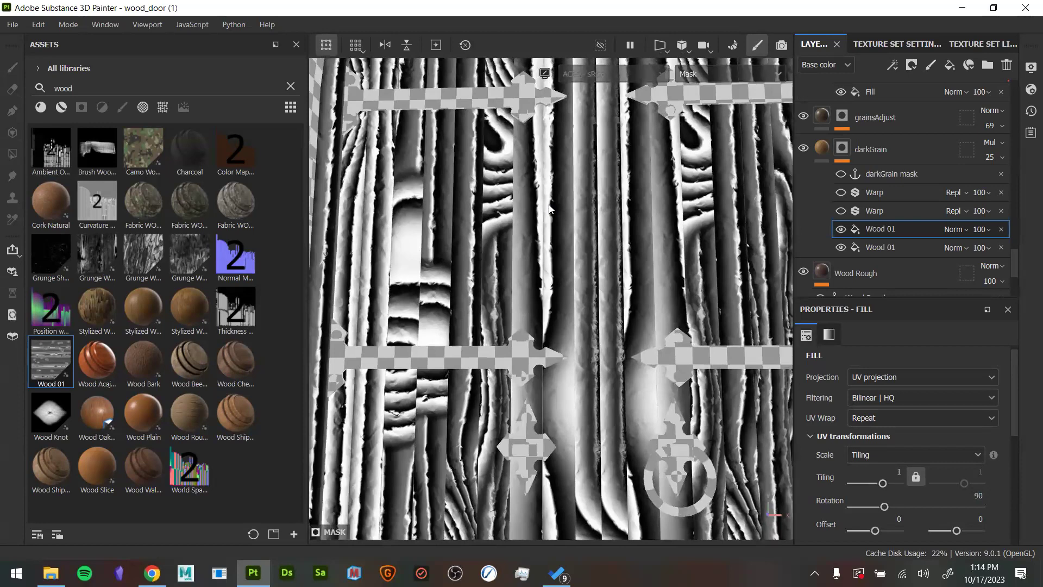
{"action": "scroll", "coordinate": [593, 236], "scroll_direction": "down", "scroll_amount": 4}
{"action": "middle_click_drag", "start_coordinate": [619, 348], "coordinate": [585, 236], "text": "alt"}
{"action": "mouse_move", "coordinate": [585, 235]}
{"action": "left_mouse_down", "text": "alt"}
{"action": "mouse_move", "coordinate": [576, 266]}
{"action": "mouse_move", "coordinate": [578, 247]}
{"action": "left_mouse_up", "text": "alt"}
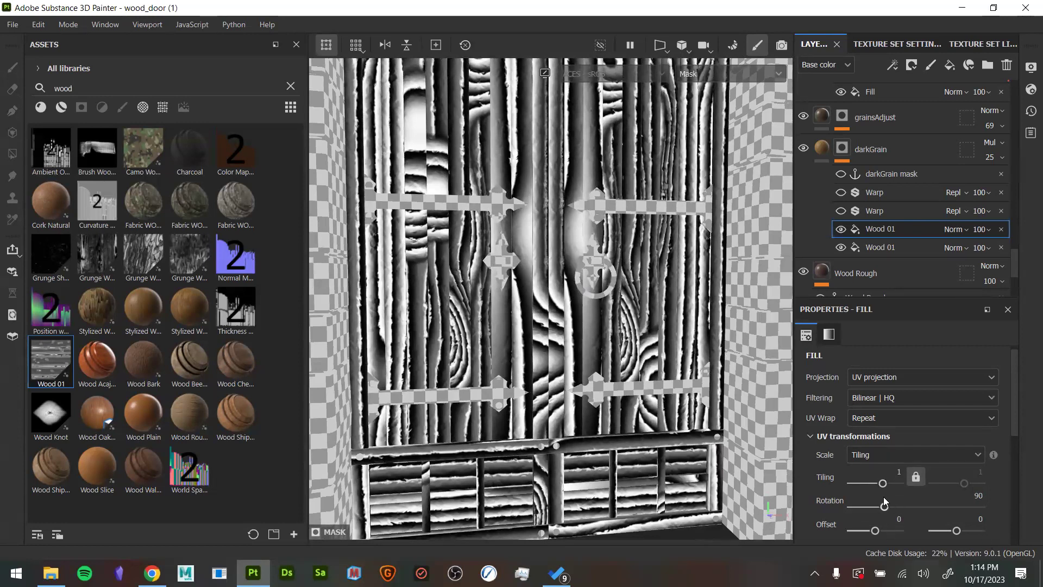
Set the new Wood 01 fill's tiling to 1.79
{"action": "left_click_drag", "start_coordinate": [888, 484], "coordinate": [883, 482]}
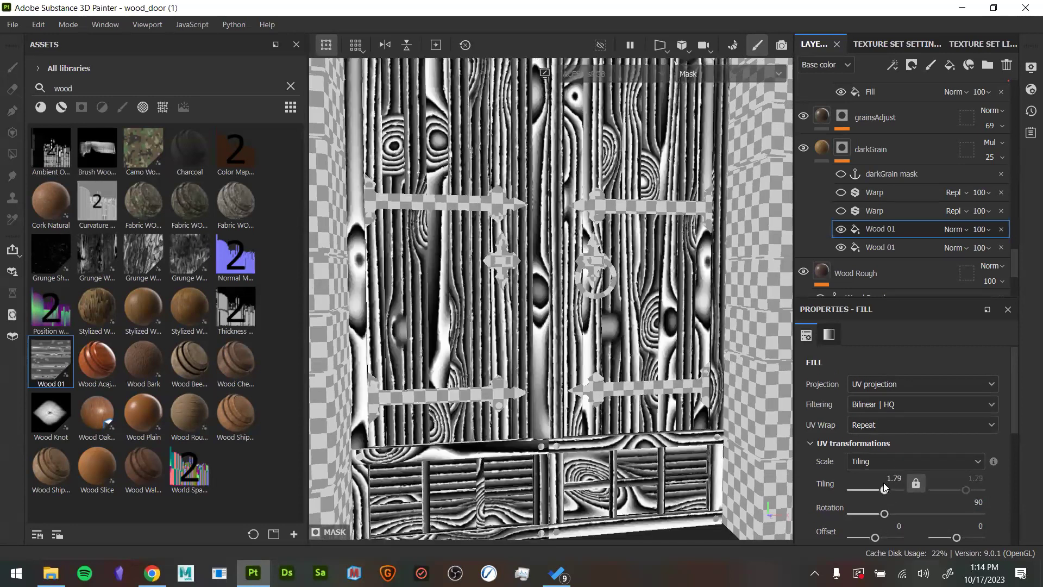
{"action": "scroll", "coordinate": [888, 437], "scroll_direction": "down", "scroll_amount": 5}
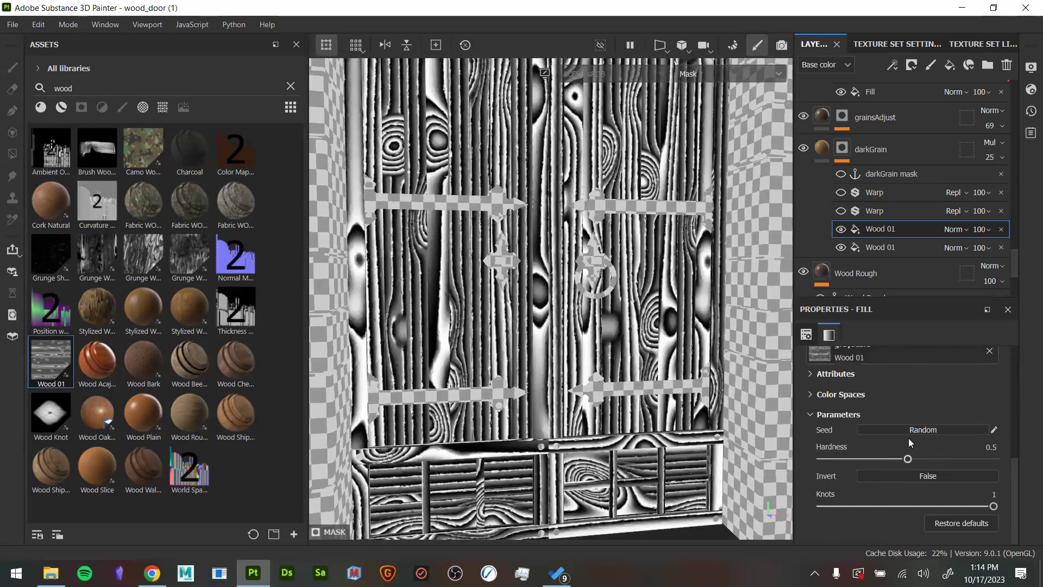
Set the upper Wood 01 fill's Knots to 0.15 and Hardness to 0.47 in the darkGrain mask
{"action": "left_click_drag", "start_coordinate": [879, 508], "coordinate": [846, 509]}
{"action": "mouse_move", "coordinate": [907, 459]}
{"action": "left_mouse_down"}
{"action": "mouse_move", "coordinate": [831, 458]}
{"action": "mouse_move", "coordinate": [919, 460]}
{"action": "mouse_move", "coordinate": [874, 466]}
{"action": "mouse_move", "coordinate": [902, 463]}
{"action": "left_mouse_up"}
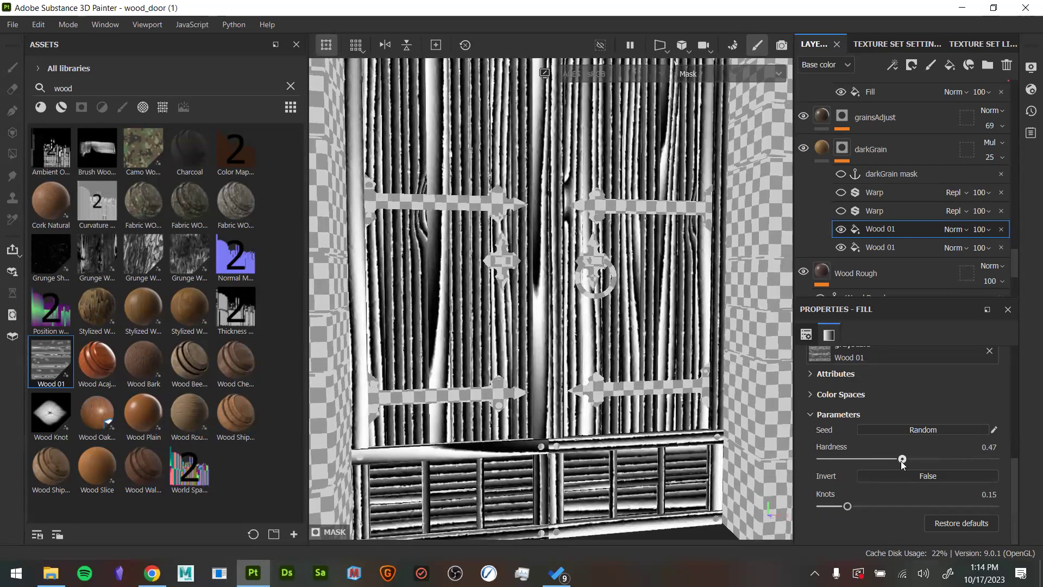
{"action": "middle_click_drag", "start_coordinate": [669, 452], "coordinate": [677, 539], "text": "alt"}
{"action": "left_click_drag", "start_coordinate": [676, 539], "coordinate": [610, 419], "text": "alt"}
{"action": "right_click_drag", "start_coordinate": [610, 418], "coordinate": [570, 242], "text": "alt"}
Add a Gradient filter above the upper Wood 01 fill in the darkGrain mask
{"action": "right_click", "coordinate": [874, 230]}
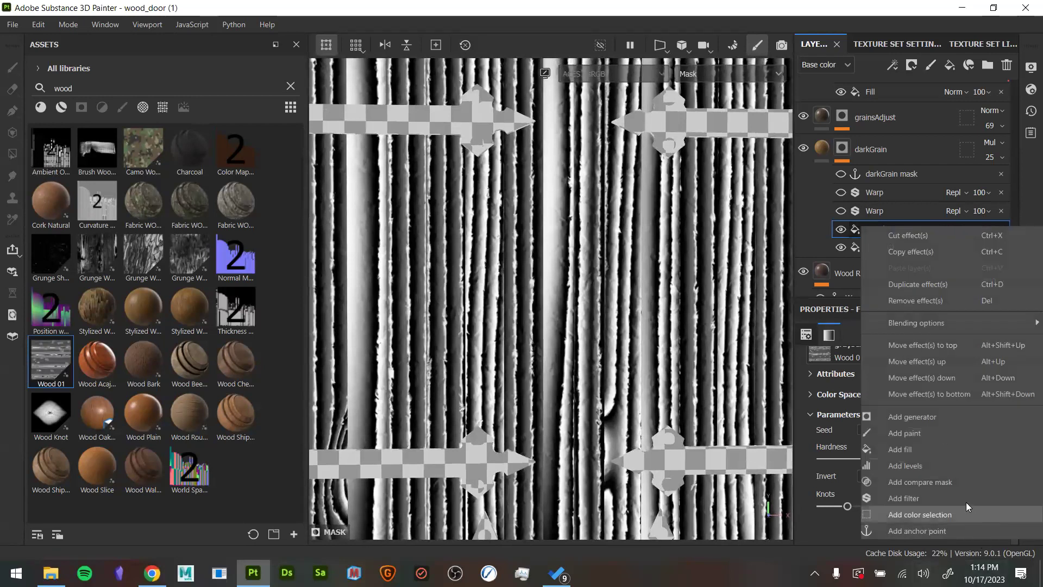
{"action": "left_click", "coordinate": [942, 501]}
{"action": "left_click", "coordinate": [893, 374]}
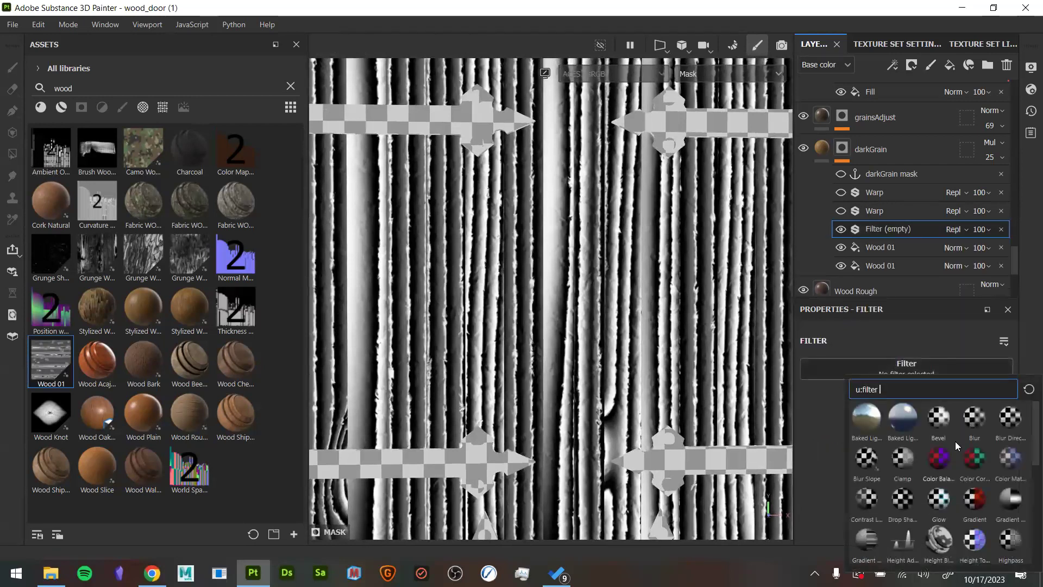
{"action": "scroll", "coordinate": [977, 497], "scroll_direction": "up", "scroll_amount": 6}
{"action": "left_click", "coordinate": [973, 500]}
{"action": "scroll", "coordinate": [924, 424], "scroll_direction": "down", "scroll_amount": 2}
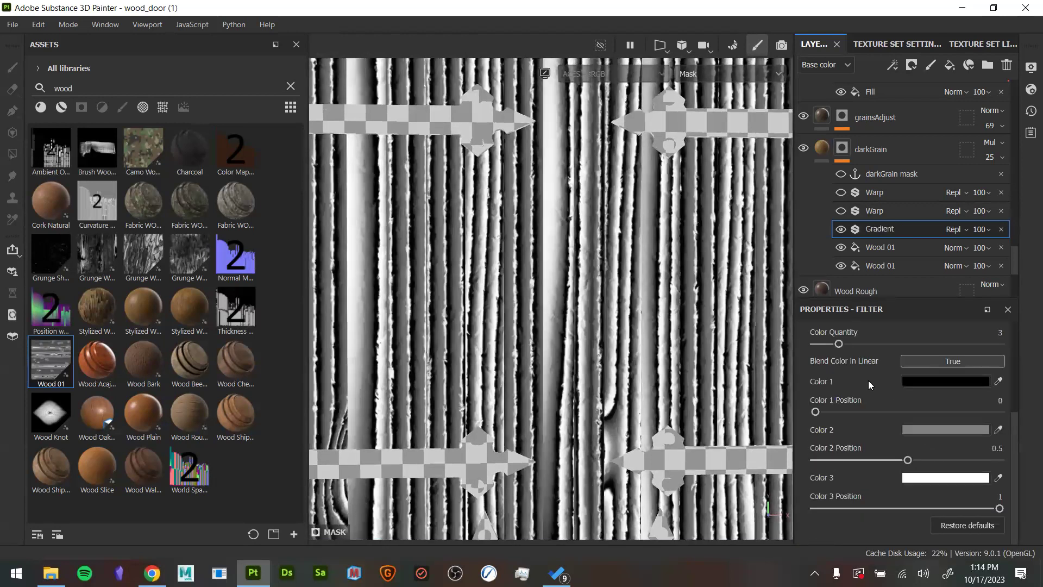
Set the Gradient filter's Color 3 to black and Color 2 to white (FFFFFF)
{"action": "left_click", "coordinate": [964, 481]}
{"action": "left_click_drag", "start_coordinate": [827, 374], "coordinate": [749, 493]}
{"action": "left_click", "coordinate": [943, 296]}
{"action": "left_click", "coordinate": [957, 427]}
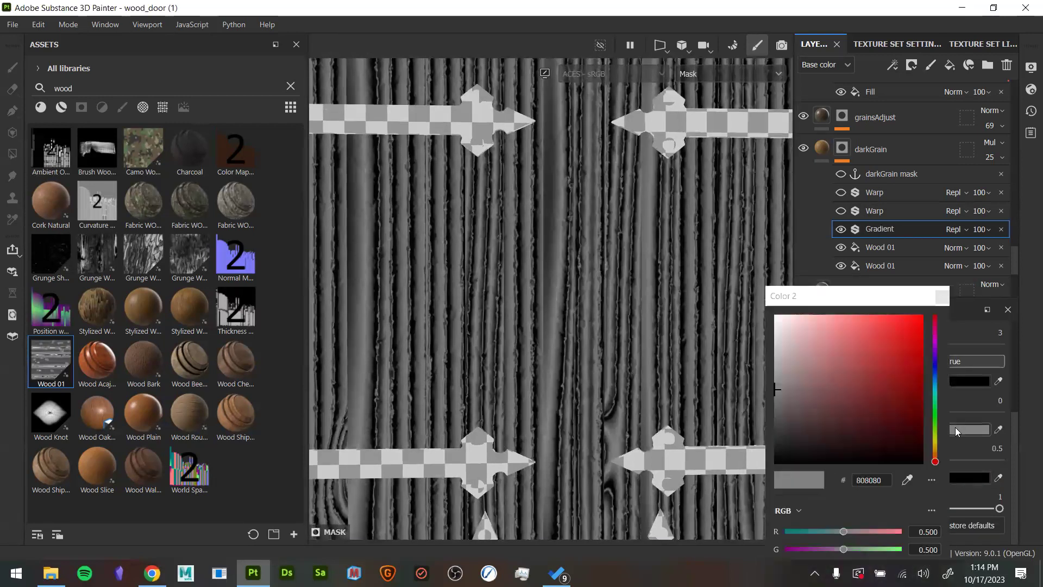
{"action": "left_click_drag", "start_coordinate": [813, 332], "coordinate": [764, 308]}
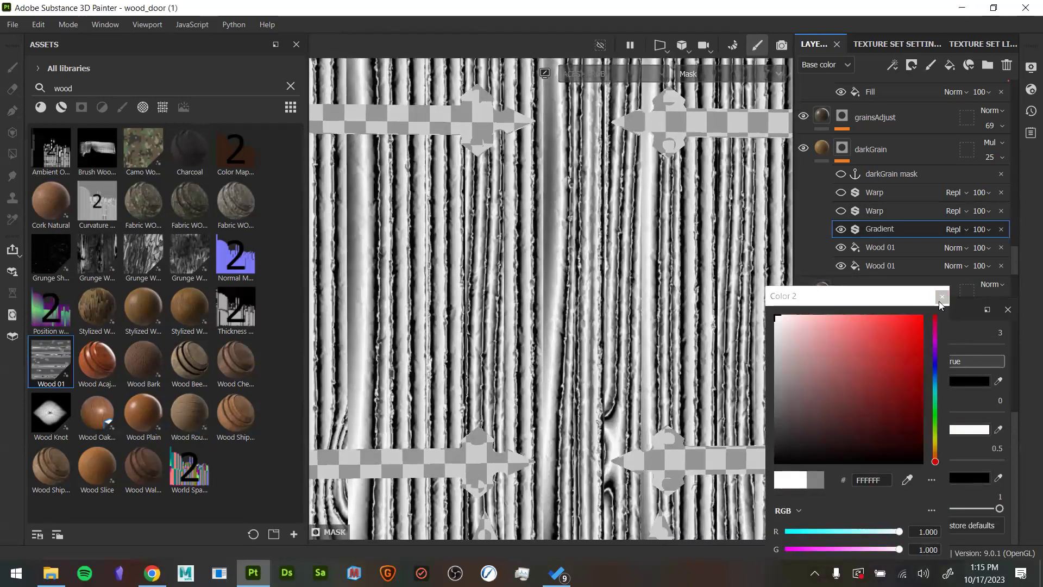
{"action": "left_click", "coordinate": [942, 296]}
Set the Gradient's color positions to 0.37 for Color 1, 0.48 for Color 2 and 0.57 for Color 3
{"action": "left_click_drag", "start_coordinate": [896, 460], "coordinate": [867, 460]}
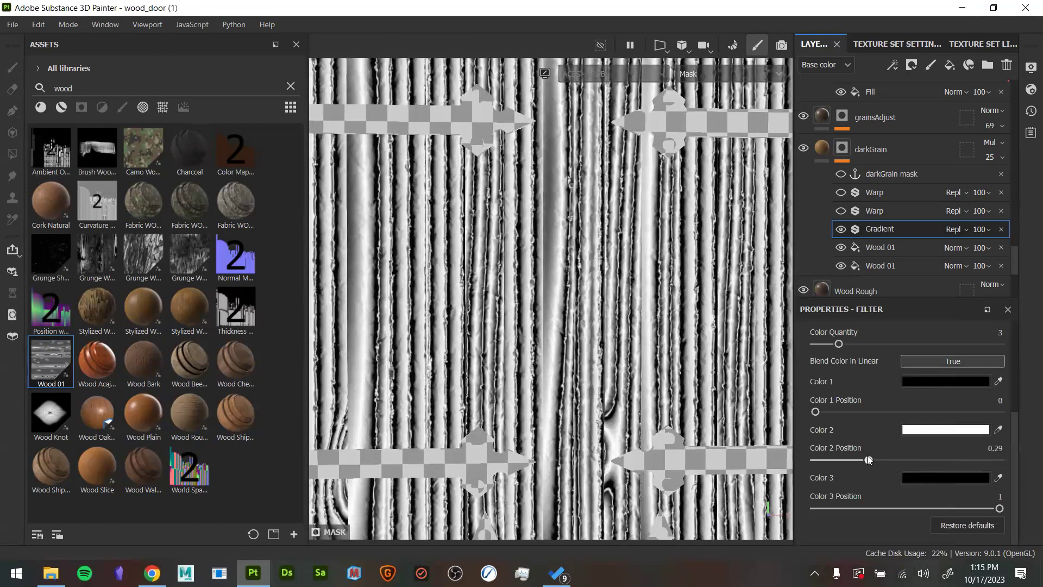
{"action": "left_click_drag", "start_coordinate": [940, 458], "coordinate": [915, 455]}
{"action": "left_click_drag", "start_coordinate": [999, 508], "coordinate": [920, 501]}
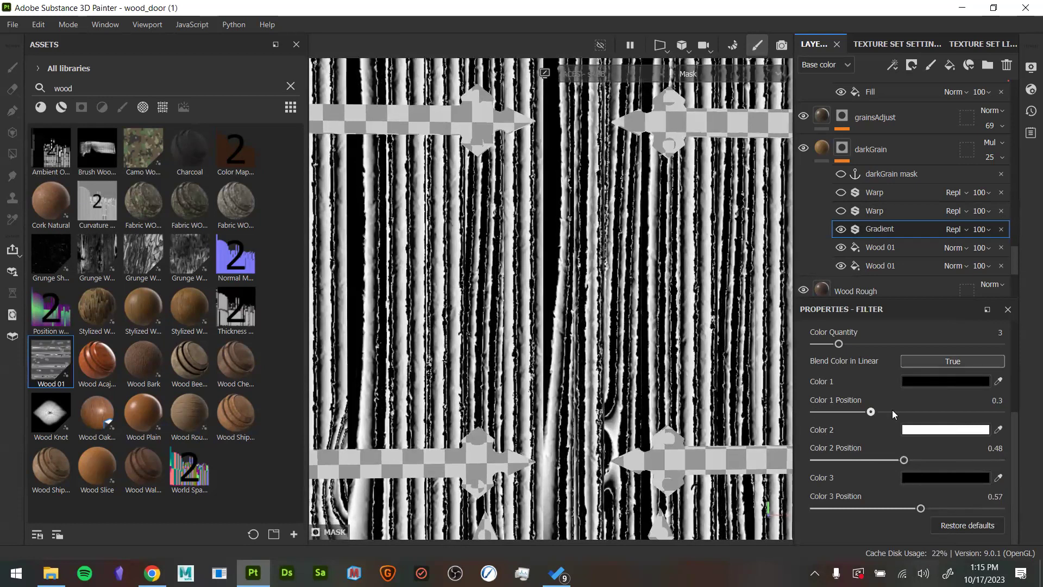
{"action": "left_click_drag", "start_coordinate": [871, 411], "coordinate": [883, 412]}
{"action": "scroll", "coordinate": [626, 372], "scroll_direction": "down", "scroll_amount": 5}
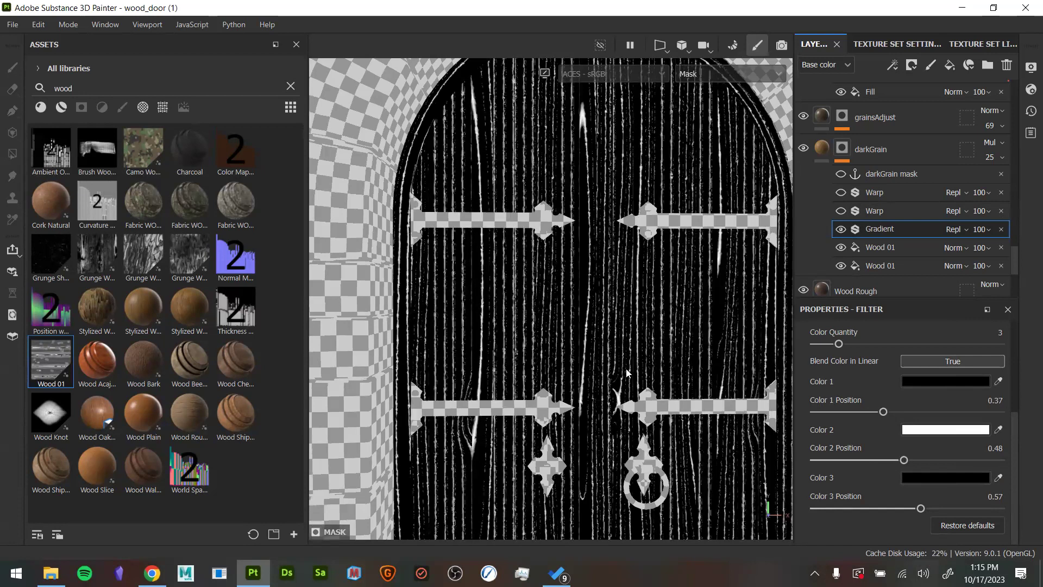
Remove the Gradient filter and the upper Wood 01 fill from the darkGrain mask, and show its Warp effects and anchor point again
{"action": "left_click", "coordinate": [1001, 229]}
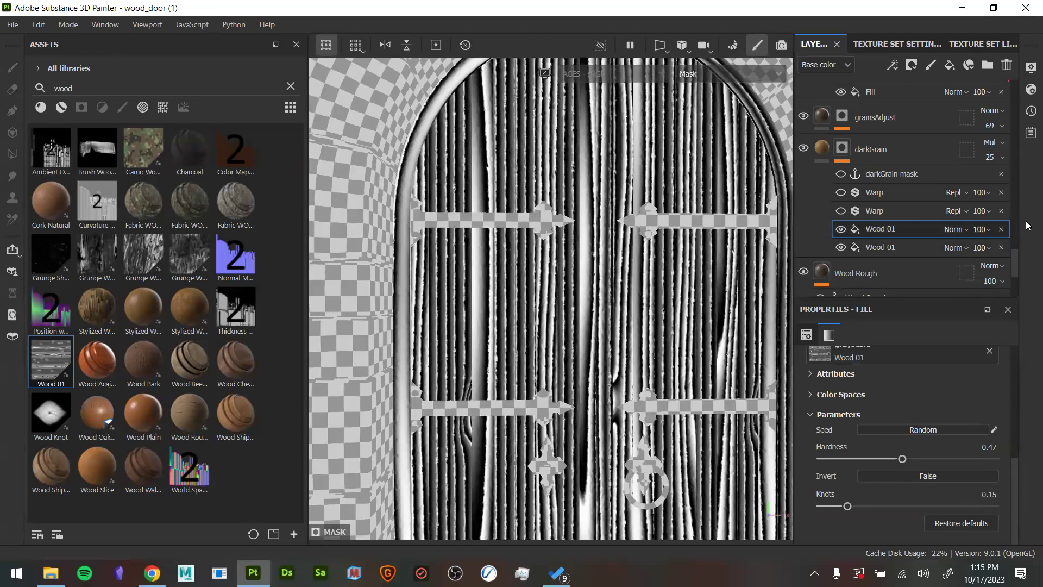
{"action": "left_click", "coordinate": [1001, 230]}
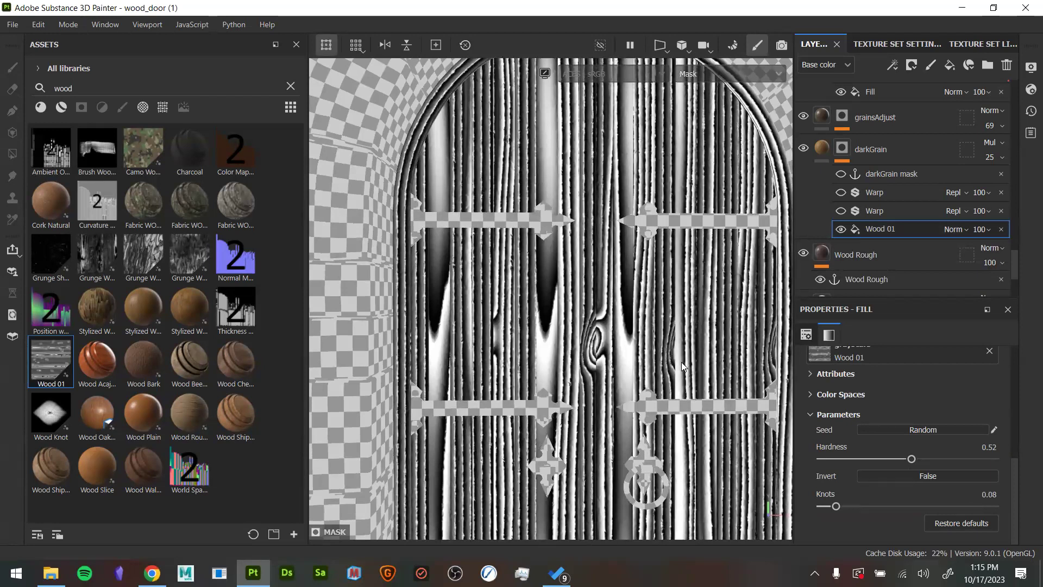
{"action": "left_click", "coordinate": [840, 211]}
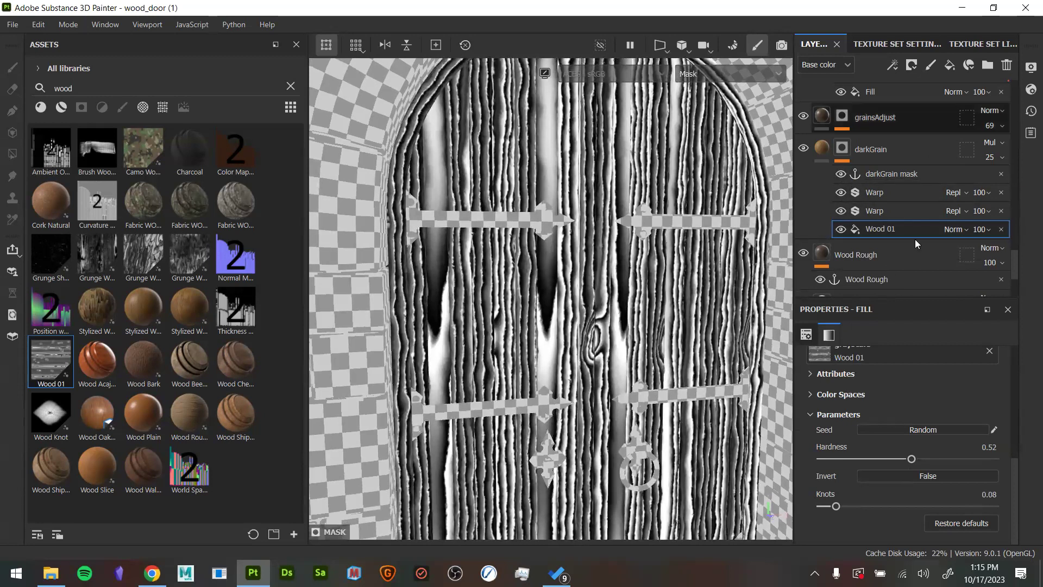
Examine the darkGrain anchor point's references, the grainsAdjust mask with its anchored fill, and the resulting material on the door
{"action": "left_click", "coordinate": [905, 175]}
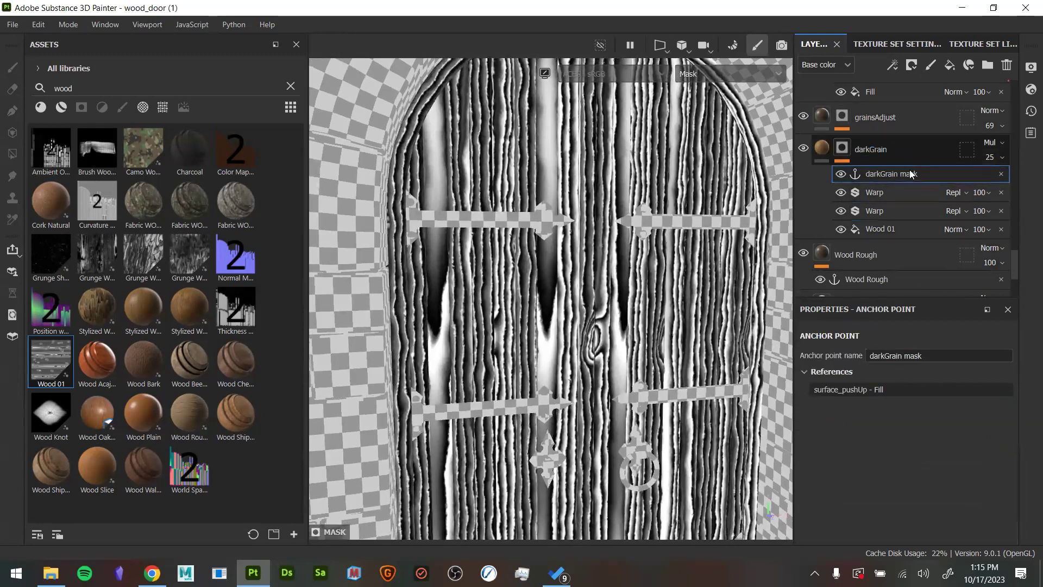
{"action": "scroll", "coordinate": [847, 197], "scroll_direction": "up", "scroll_amount": 1}
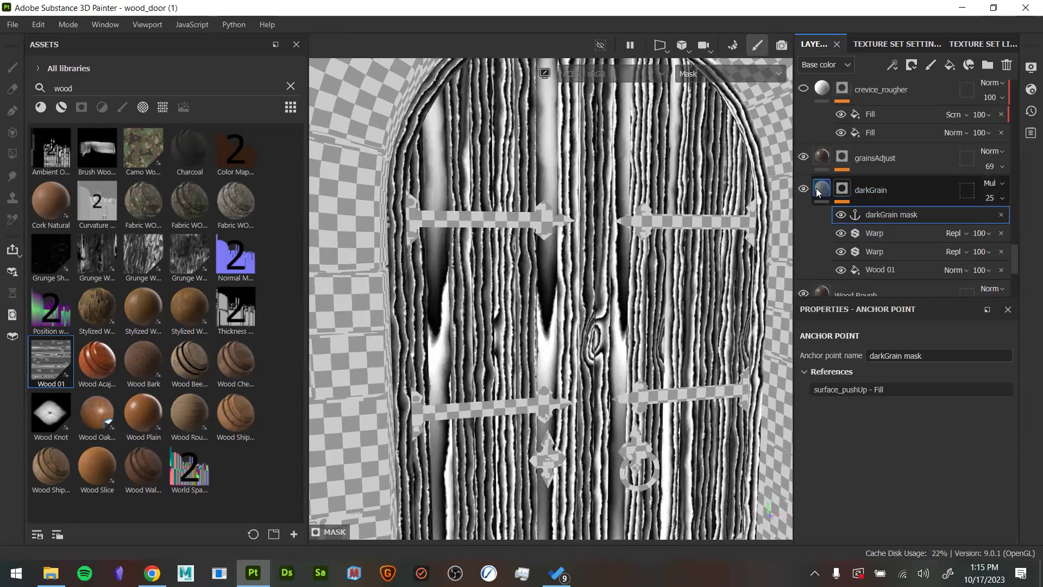
{"action": "left_click", "coordinate": [865, 157]}
{"action": "left_click", "coordinate": [842, 157]}
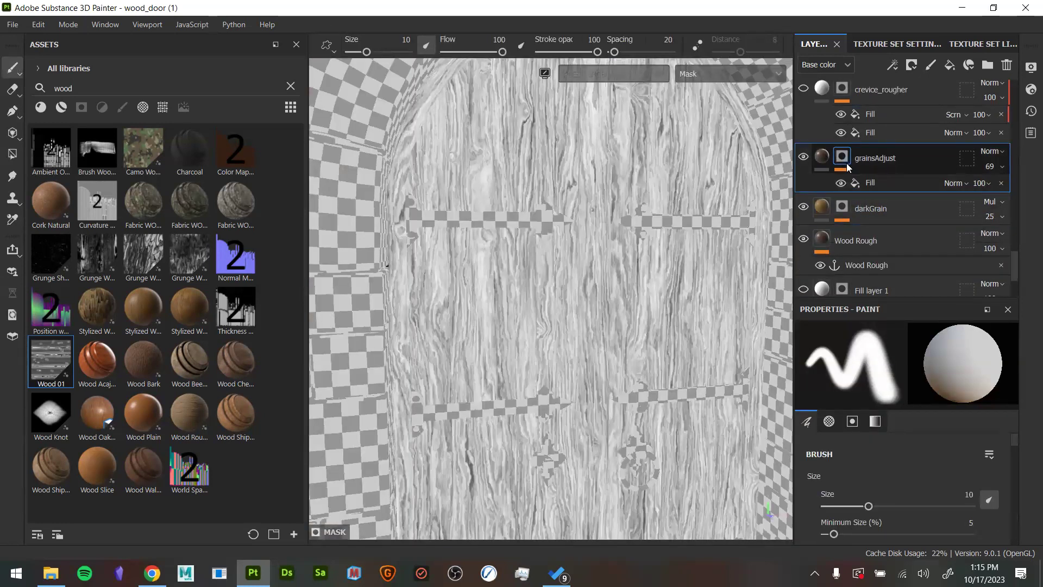
{"action": "left_click", "coordinate": [871, 184]}
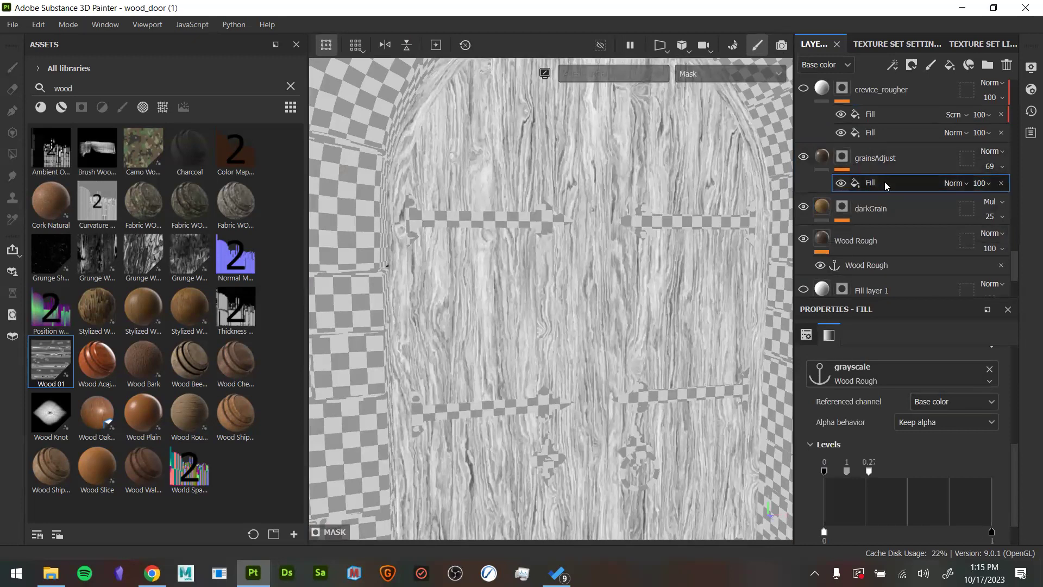
{"action": "scroll", "coordinate": [821, 231], "scroll_direction": "down", "scroll_amount": 1}
{"action": "scroll", "coordinate": [902, 217], "scroll_direction": "up", "scroll_amount": 1}
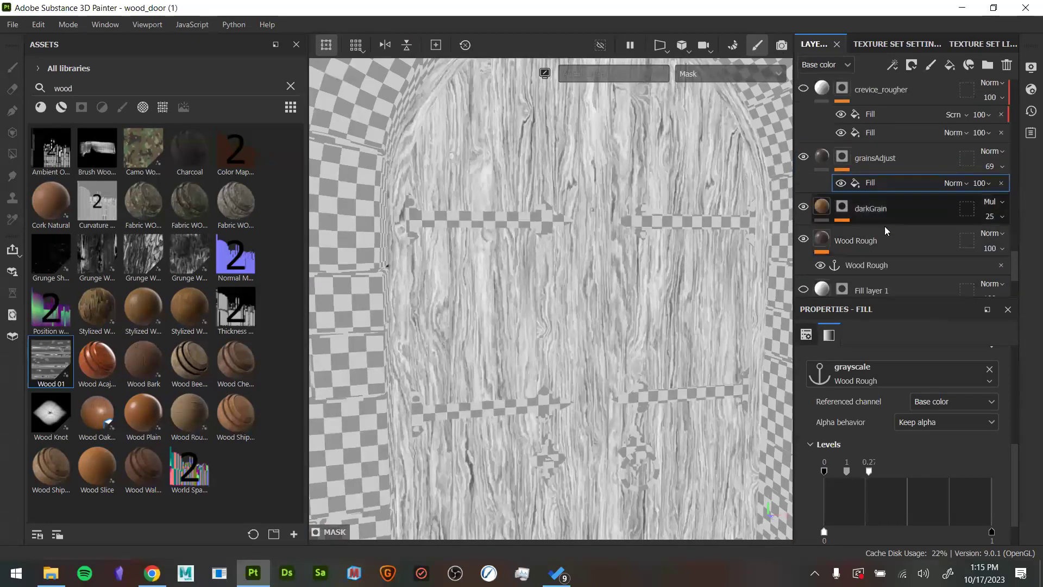
{"action": "left_click", "coordinate": [817, 158]}
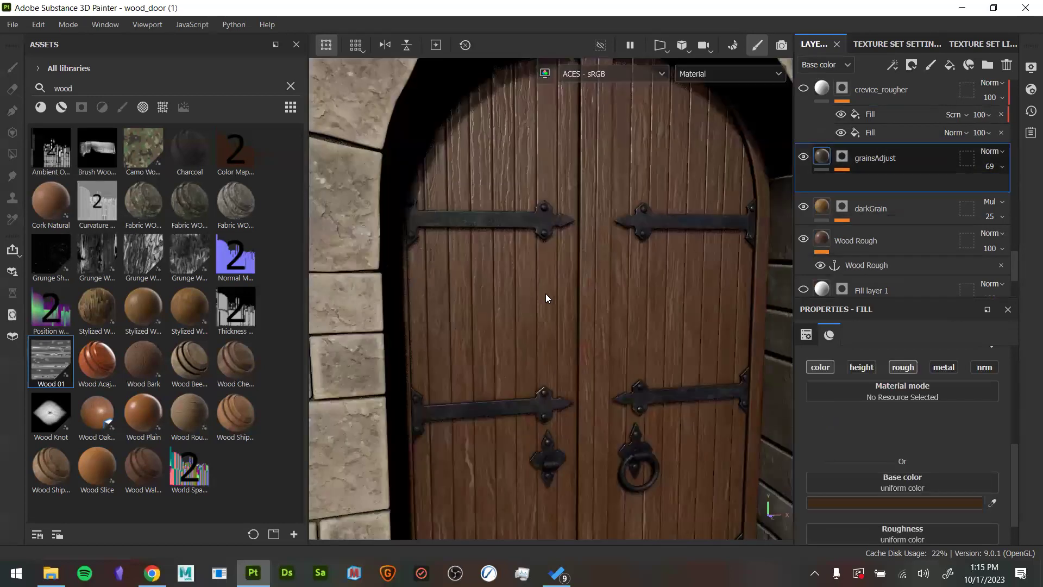
{"action": "mouse_move", "coordinate": [644, 321]}
{"action": "left_mouse_down", "text": "alt"}
{"action": "mouse_move", "coordinate": [603, 326]}
{"action": "mouse_move", "coordinate": [629, 372]}
{"action": "mouse_move", "coordinate": [598, 315]}
{"action": "left_mouse_up", "text": "alt"}
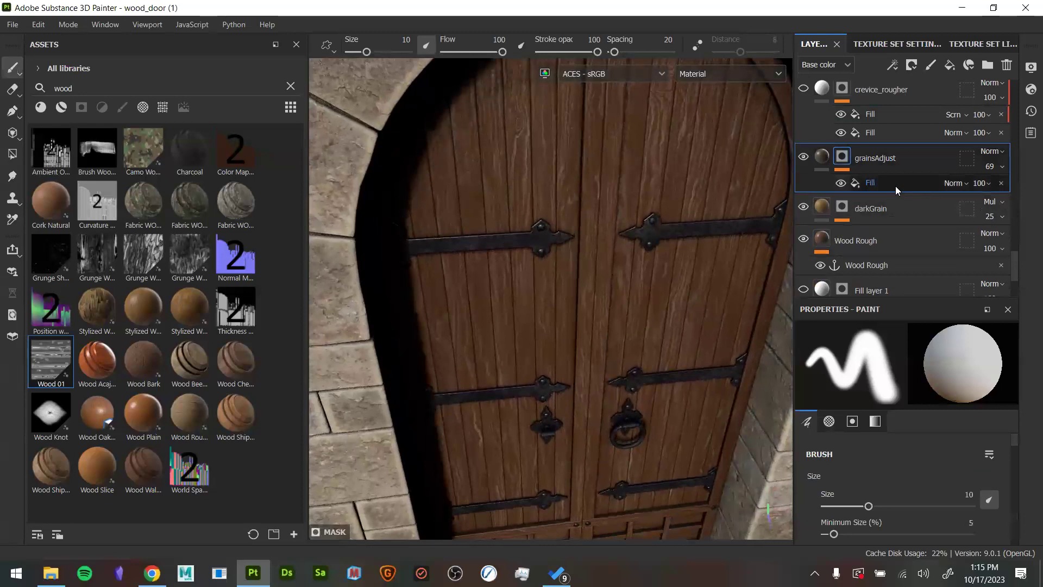
Set the Levels white input of the grainsAdjust mask fill to 0.312 and view the mask on the door
{"action": "left_click", "coordinate": [895, 184]}
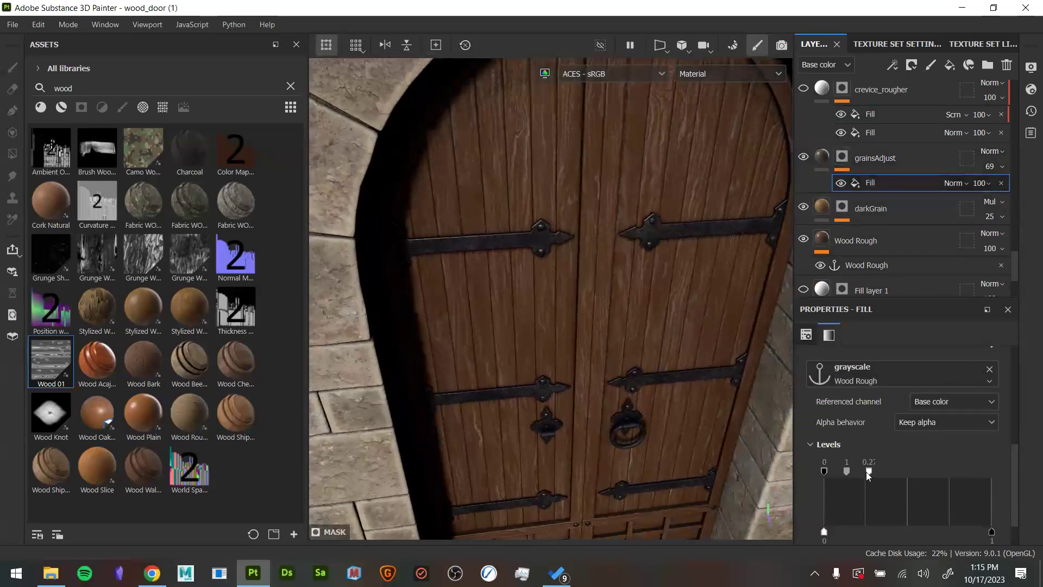
{"action": "left_click_drag", "start_coordinate": [952, 474], "coordinate": [965, 474]}
{"action": "left_click_drag", "start_coordinate": [841, 473], "coordinate": [876, 481]}
{"action": "left_click_drag", "start_coordinate": [699, 374], "coordinate": [648, 419], "text": "alt"}
{"action": "left_click", "coordinate": [843, 159], "text": "alt"}
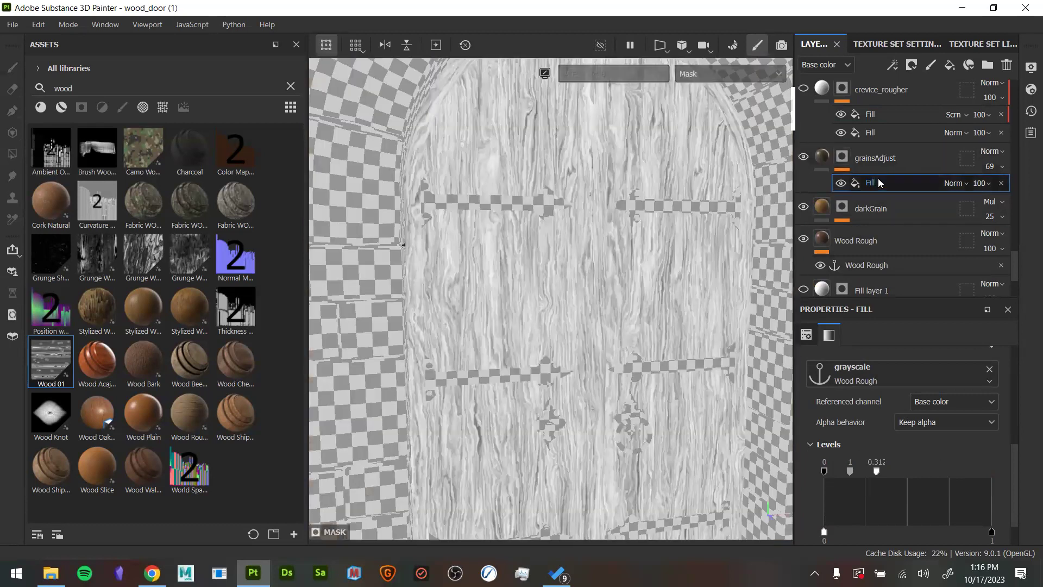
Delete the unused Fill layer 1 and Wood Oak Veneer 2 layers from the layer stack
{"action": "scroll", "coordinate": [866, 289], "scroll_direction": "down", "scroll_amount": 1}
{"action": "left_click", "coordinate": [913, 253]}
{"action": "scroll", "coordinate": [911, 265], "scroll_direction": "down", "scroll_amount": 2}
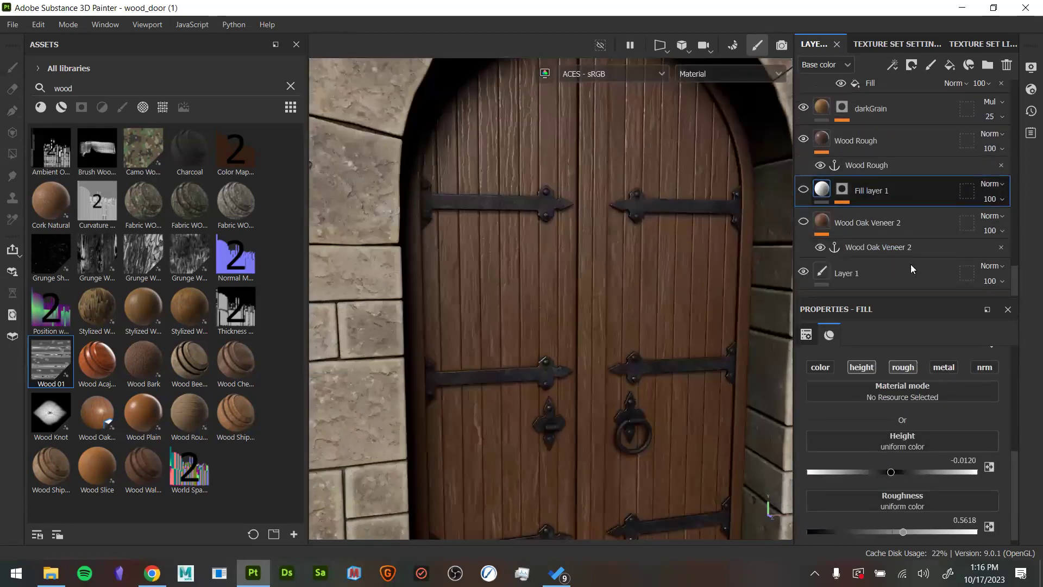
{"action": "left_click", "coordinate": [922, 223], "text": "ctrl"}
{"action": "key", "text": "Delete"}
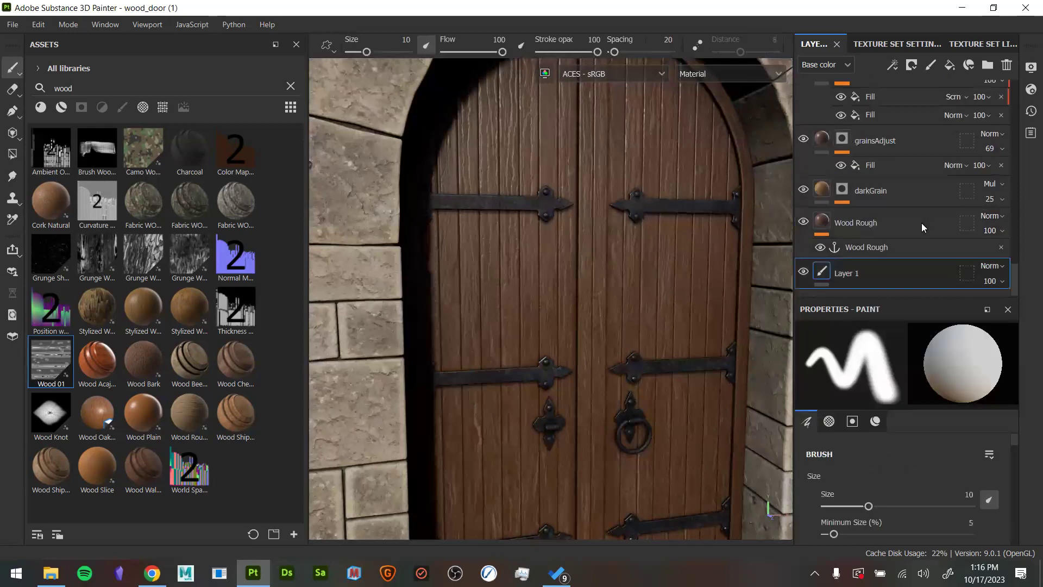
Rename the Wood Rough layer as baseLayer
{"action": "left_click", "coordinate": [865, 220]}
{"action": "double_click", "coordinate": [842, 224]}
{"action": "type", "text": "baseLayer"}
{"action": "key", "text": "Return"}
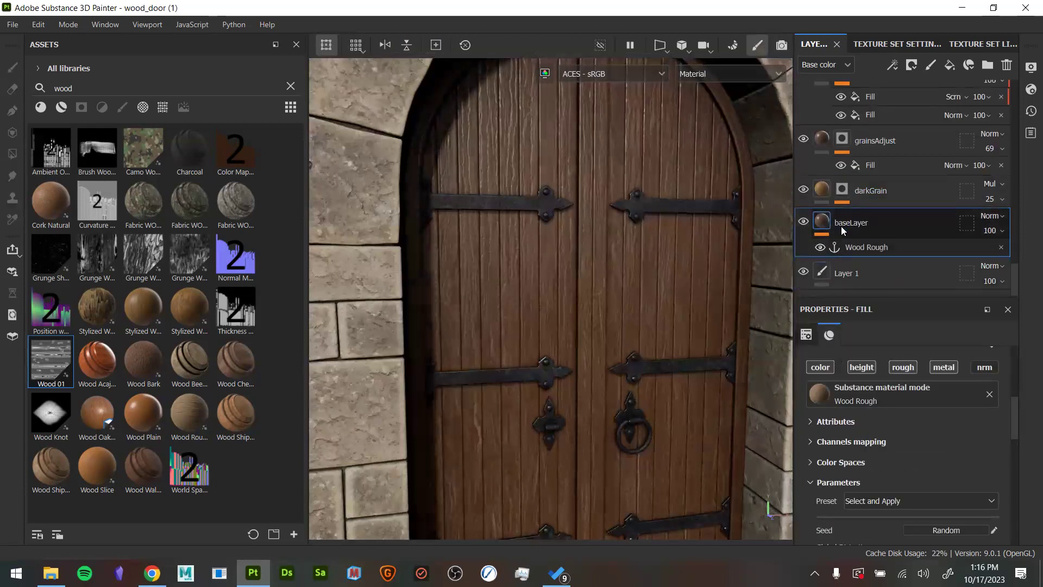
Inspect the grainsAdjust mask and material settings, and check how light reflects off the door planks from several angles
{"action": "scroll", "coordinate": [874, 206], "scroll_direction": "up", "scroll_amount": 3}
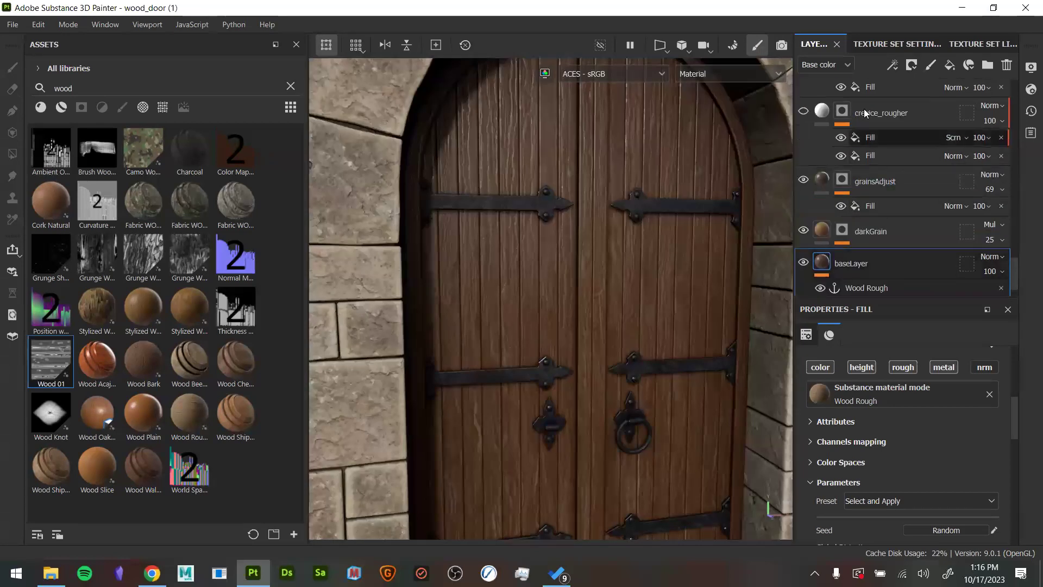
{"action": "left_click", "coordinate": [842, 221], "text": "alt"}
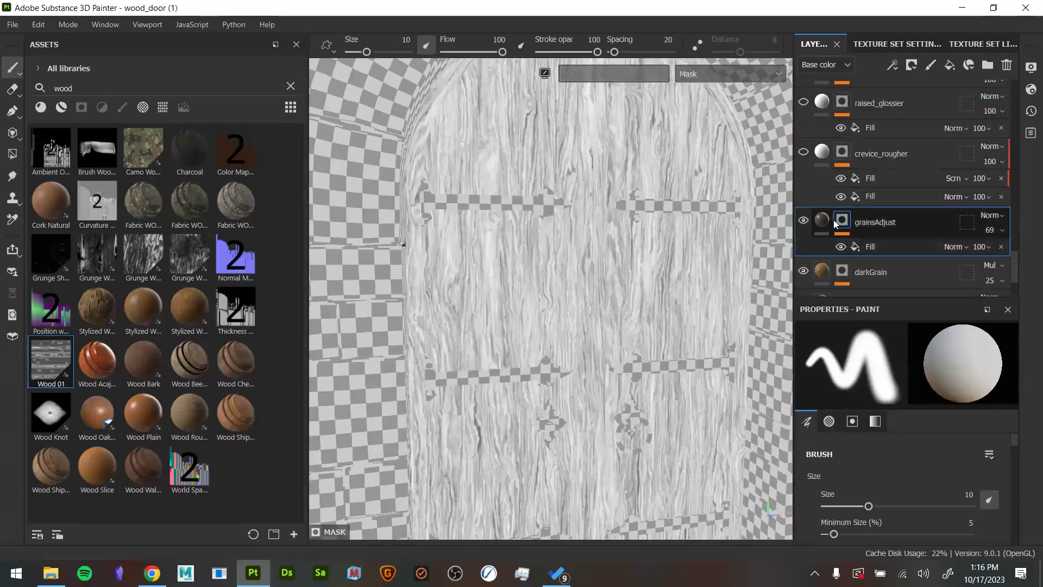
{"action": "left_click", "coordinate": [822, 220]}
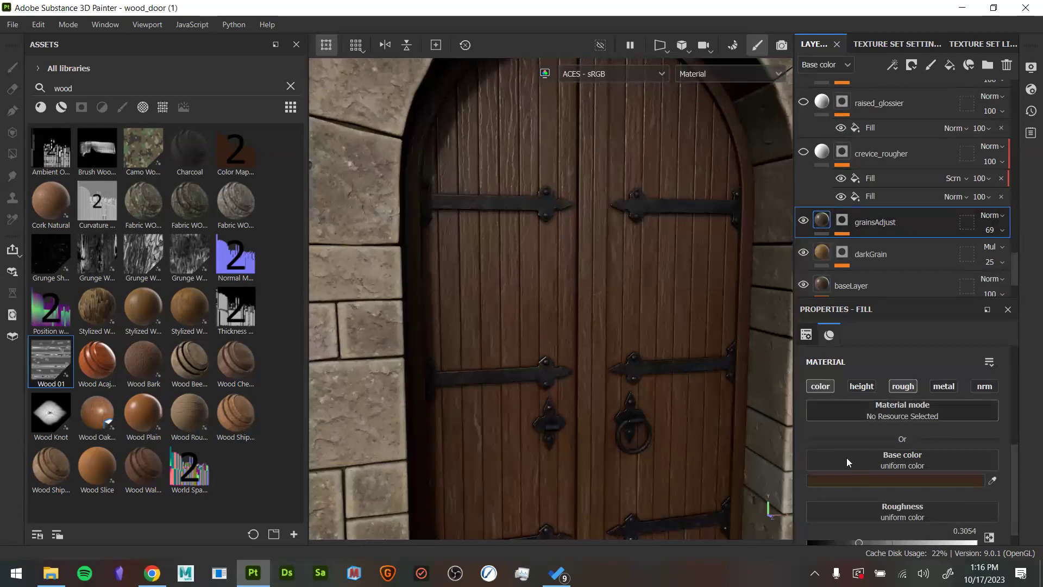
{"action": "left_click_drag", "start_coordinate": [622, 366], "coordinate": [671, 354], "text": "alt"}
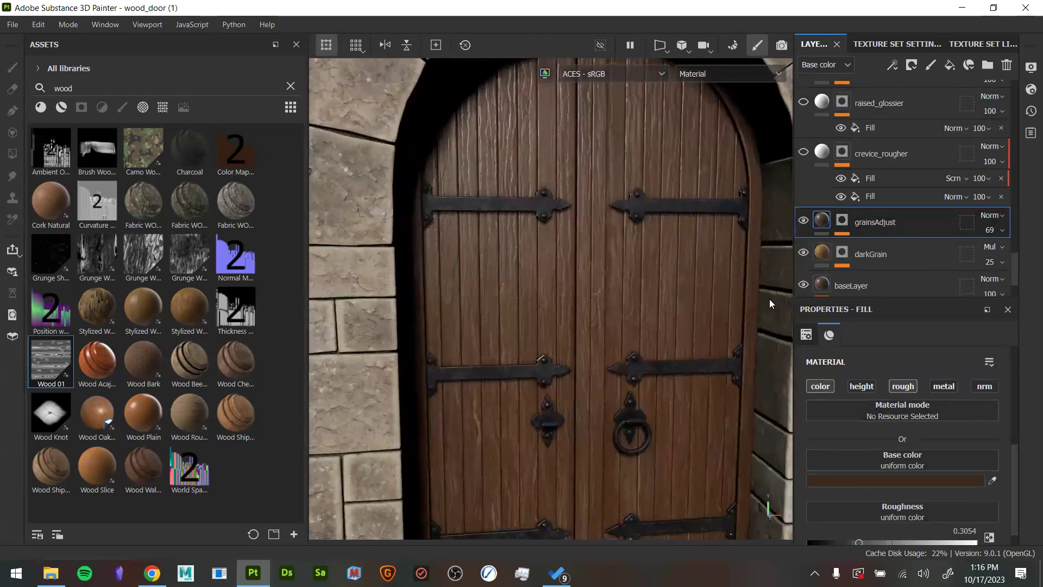
{"action": "left_click_drag", "start_coordinate": [622, 188], "coordinate": [715, 288], "text": "alt"}
{"action": "right_click_drag", "start_coordinate": [715, 289], "coordinate": [710, 316], "text": "alt"}
{"action": "left_click_drag", "start_coordinate": [709, 315], "coordinate": [764, 220], "text": "alt"}
{"action": "right_click_drag", "start_coordinate": [764, 221], "coordinate": [748, 169], "text": "alt"}
{"action": "middle_click_drag", "start_coordinate": [747, 170], "coordinate": [741, 161], "text": "alt"}
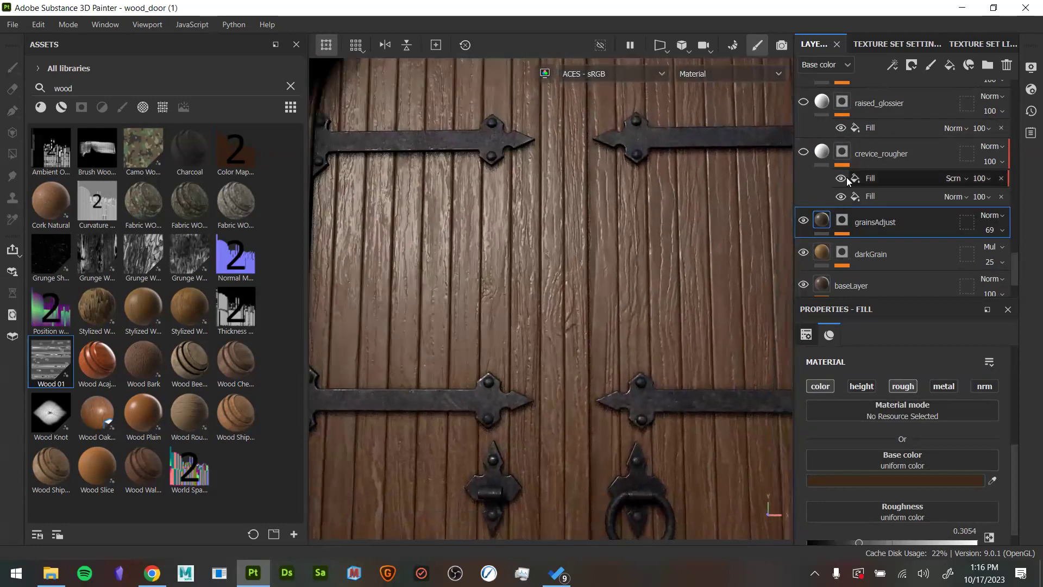
Turn on the crevice_rougher layer and compare its effect on the door's surface from near and far
{"action": "left_click", "coordinate": [803, 155]}
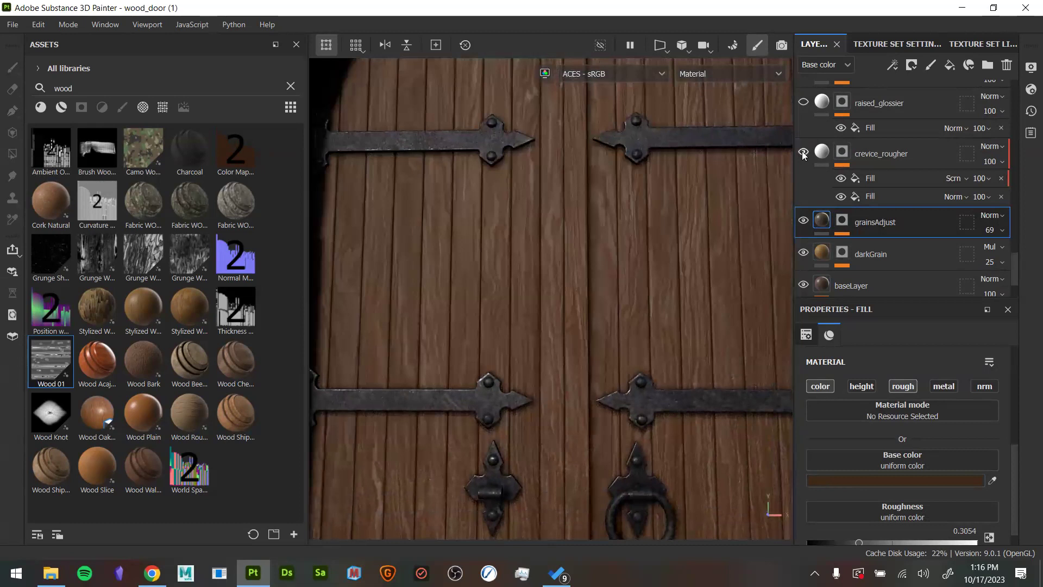
{"action": "left_click", "coordinate": [803, 156]}
{"action": "left_click", "coordinate": [804, 155]}
{"action": "left_click_drag", "start_coordinate": [745, 266], "coordinate": [754, 271], "text": "alt"}
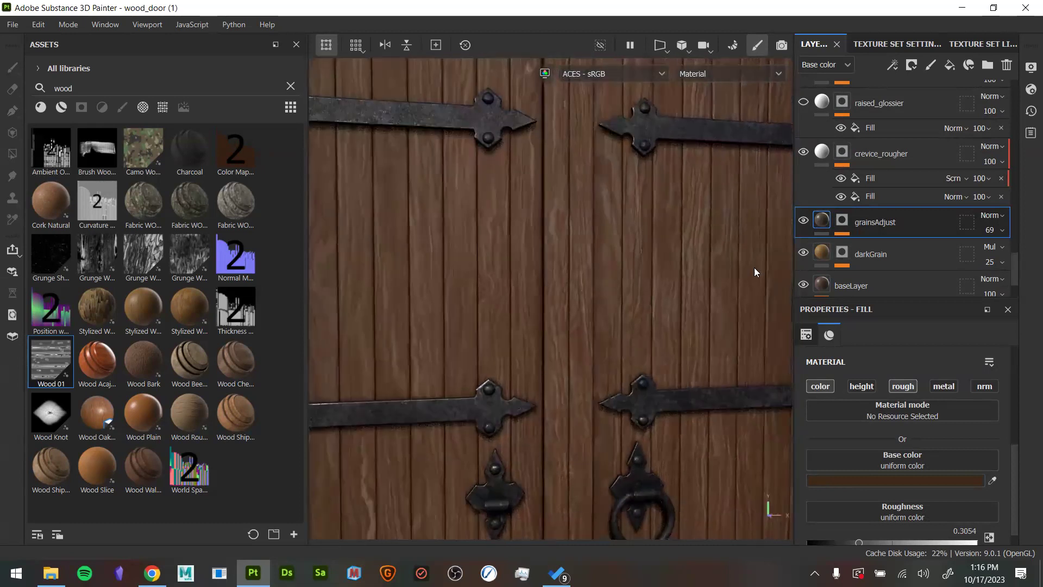
{"action": "right_click_drag", "start_coordinate": [755, 270], "coordinate": [506, 261], "text": "alt"}
{"action": "middle_click_drag", "start_coordinate": [505, 261], "coordinate": [572, 249], "text": "alt"}
{"action": "mouse_move", "coordinate": [573, 249]}
{"action": "left_mouse_down", "text": "alt"}
{"action": "mouse_move", "coordinate": [570, 306]}
{"action": "mouse_move", "coordinate": [575, 239]}
{"action": "left_mouse_up", "text": "alt"}
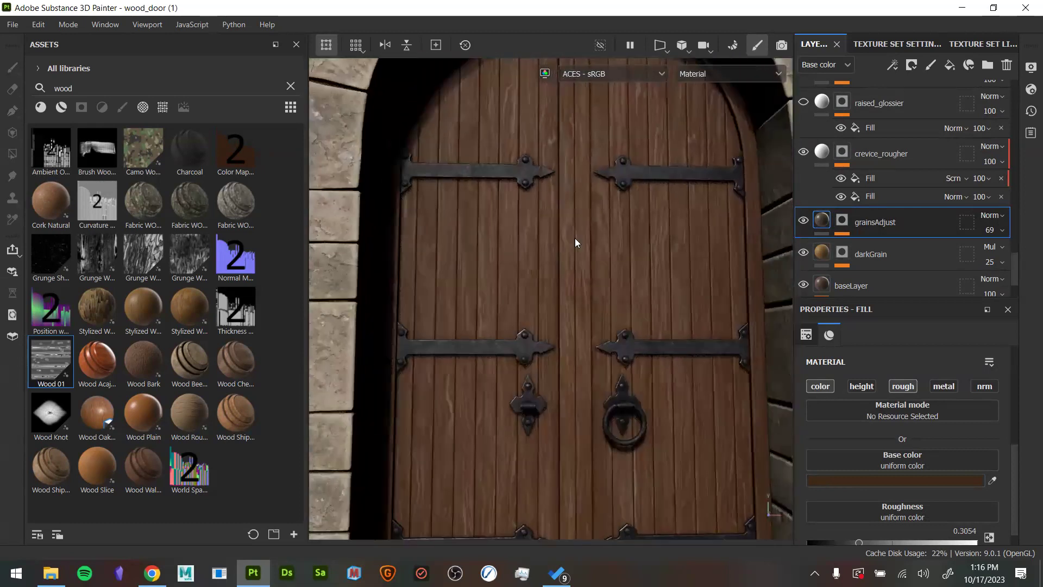
Compare the grainsAdjust mask with the crevice_rougher mask across the door planks
{"action": "left_click", "coordinate": [842, 222], "text": "alt"}
{"action": "middle_click_drag", "start_coordinate": [710, 288], "coordinate": [712, 251], "text": "alt"}
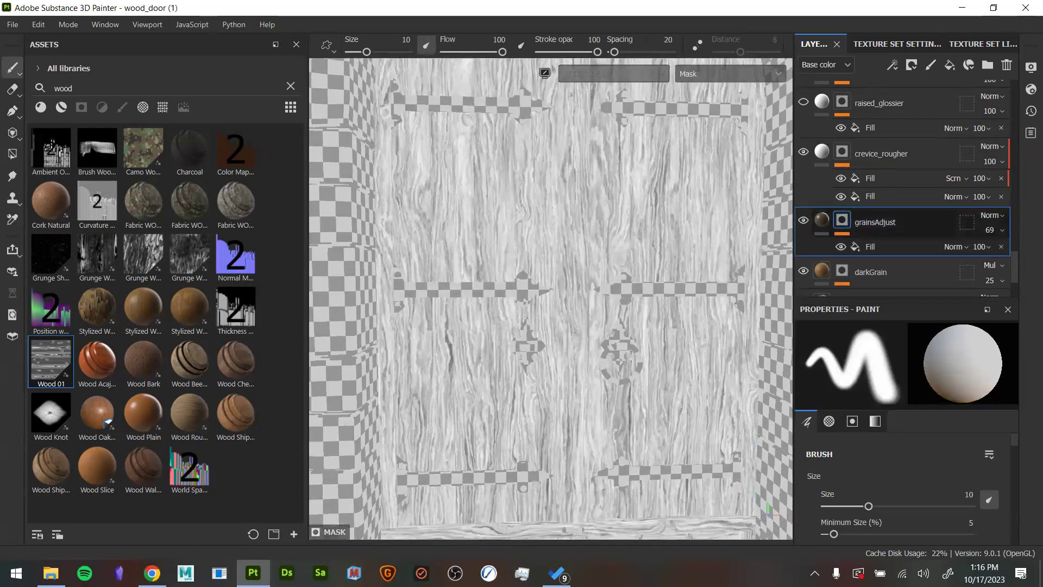
{"action": "left_click", "coordinate": [844, 152], "text": "alt"}
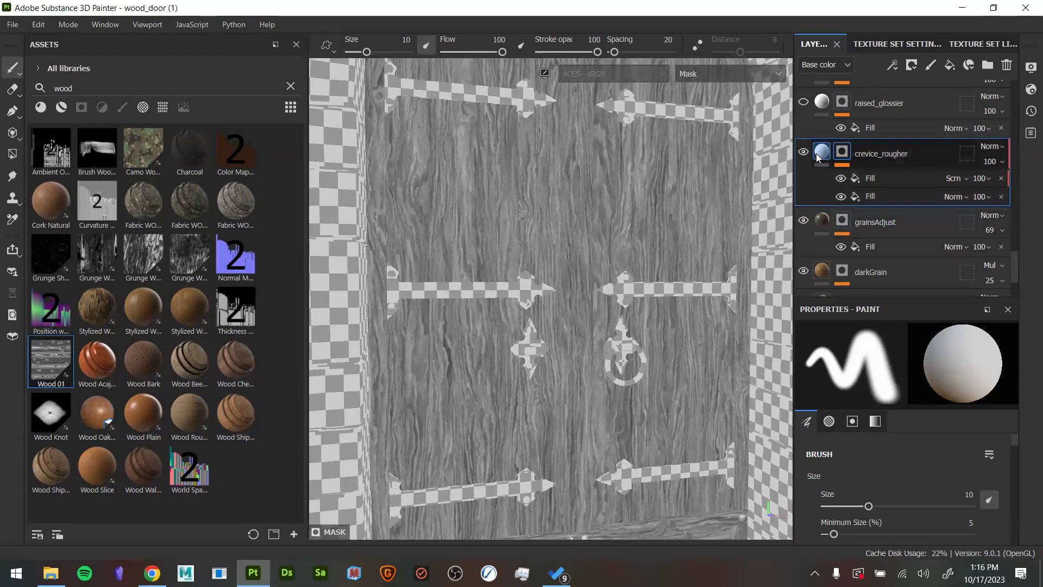
{"action": "middle_click_drag", "start_coordinate": [666, 403], "coordinate": [626, 289], "text": "alt"}
{"action": "left_click_drag", "start_coordinate": [672, 301], "coordinate": [686, 302], "text": "alt"}
{"action": "middle_click_drag", "start_coordinate": [686, 302], "coordinate": [736, 177], "text": "alt"}
{"action": "mouse_move", "coordinate": [566, 335]}
{"action": "left_mouse_down", "text": "alt"}
{"action": "mouse_move", "coordinate": [554, 308]}
{"action": "mouse_move", "coordinate": [585, 429]}
{"action": "mouse_move", "coordinate": [571, 304]}
{"action": "left_mouse_up", "text": "alt"}
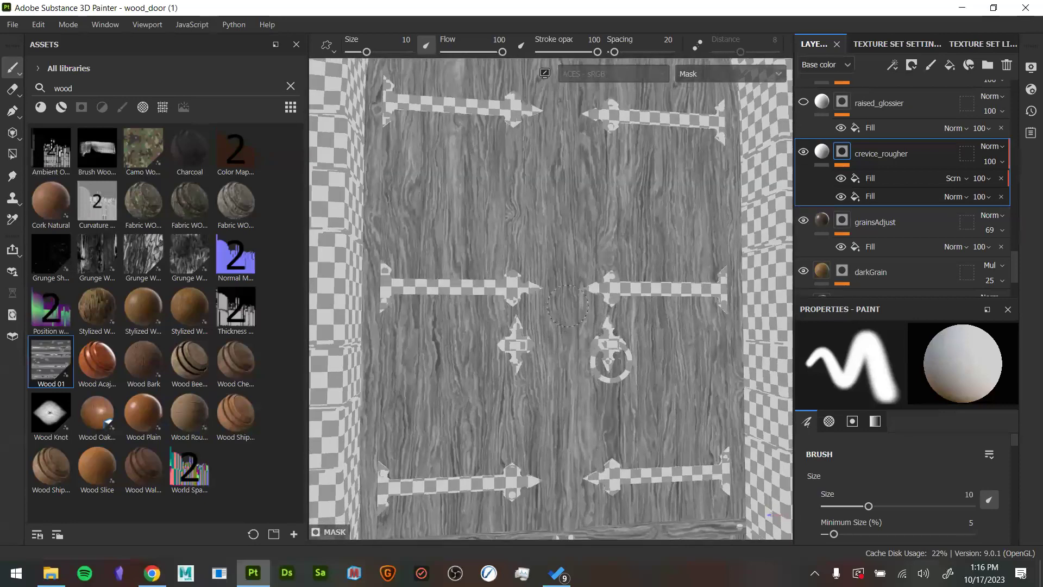
Examine the crevice_rougher mask from the upper hinges down to the lower panels of the door
{"action": "middle_click_drag", "start_coordinate": [572, 218], "coordinate": [574, 350], "text": "alt"}
{"action": "left_click_drag", "start_coordinate": [573, 351], "coordinate": [590, 307], "text": "alt"}
{"action": "middle_click_drag", "start_coordinate": [589, 307], "coordinate": [590, 177], "text": "alt"}
{"action": "mouse_move", "coordinate": [543, 256]}
{"action": "left_mouse_down", "text": "alt"}
{"action": "mouse_move", "coordinate": [540, 270]}
{"action": "mouse_move", "coordinate": [605, 279]}
{"action": "mouse_move", "coordinate": [531, 302]}
{"action": "left_mouse_up", "text": "alt"}
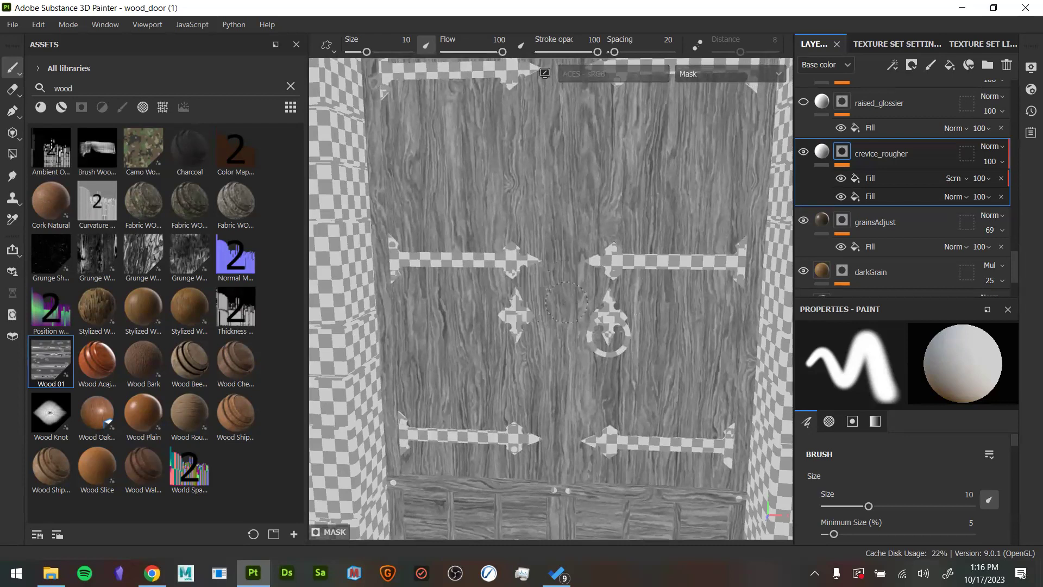
{"action": "left_click_drag", "start_coordinate": [616, 217], "coordinate": [672, 274], "text": "alt"}
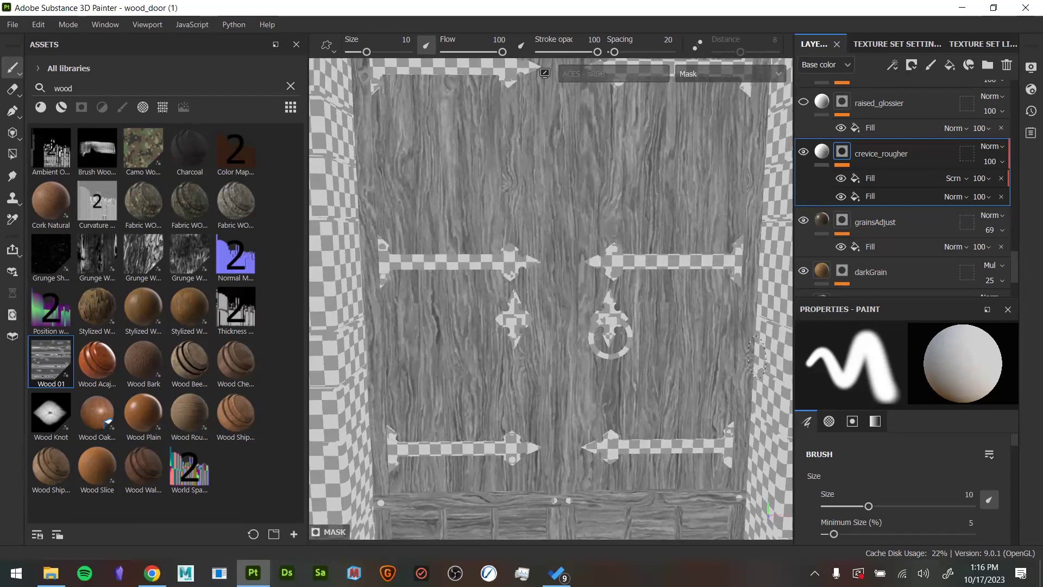
Compare the door's reflections in the material view with crevice_rougher off and on, from a distance and close to the planks
{"action": "key", "text": "m"}
{"action": "left_click_drag", "start_coordinate": [605, 319], "coordinate": [654, 313], "text": "alt"}
{"action": "left_click", "coordinate": [803, 152]}
{"action": "left_click", "coordinate": [803, 153]}
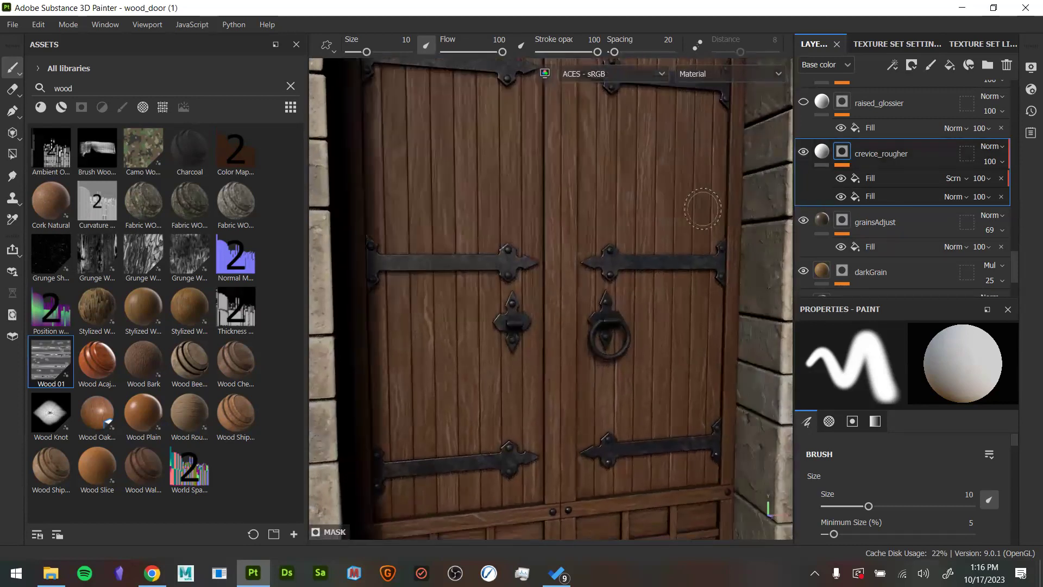
{"action": "left_click_drag", "start_coordinate": [603, 141], "coordinate": [549, 210], "text": "alt"}
{"action": "right_click_drag", "start_coordinate": [481, 334], "coordinate": [679, 396], "text": "alt"}
{"action": "middle_click_drag", "start_coordinate": [565, 383], "coordinate": [674, 332], "text": "alt"}
{"action": "mouse_move", "coordinate": [619, 337]}
{"action": "left_mouse_down", "text": "alt"}
{"action": "mouse_move", "coordinate": [676, 324]}
{"action": "mouse_move", "coordinate": [679, 310]}
{"action": "left_mouse_up", "text": "alt"}
{"action": "mouse_move", "coordinate": [603, 350]}
{"action": "right_mouse_down", "text": "shift"}
{"action": "mouse_move", "coordinate": [666, 361]}
{"action": "mouse_move", "coordinate": [660, 351]}
{"action": "right_mouse_up", "text": "shift"}
{"action": "left_click", "coordinate": [807, 150]}
{"action": "left_click", "coordinate": [806, 150]}
{"action": "left_click", "coordinate": [807, 150]}
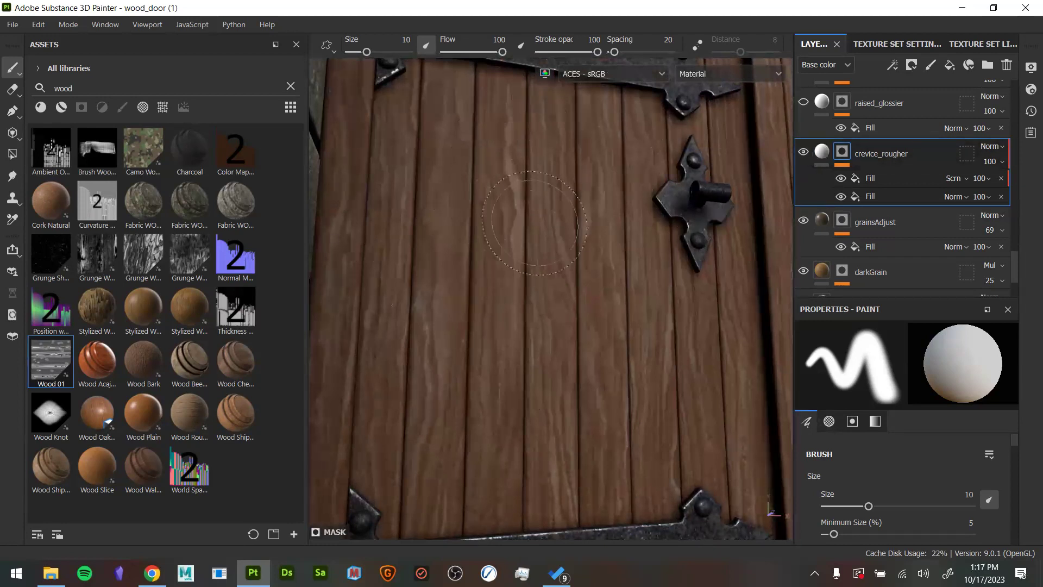
{"action": "left_click", "coordinate": [805, 152]}
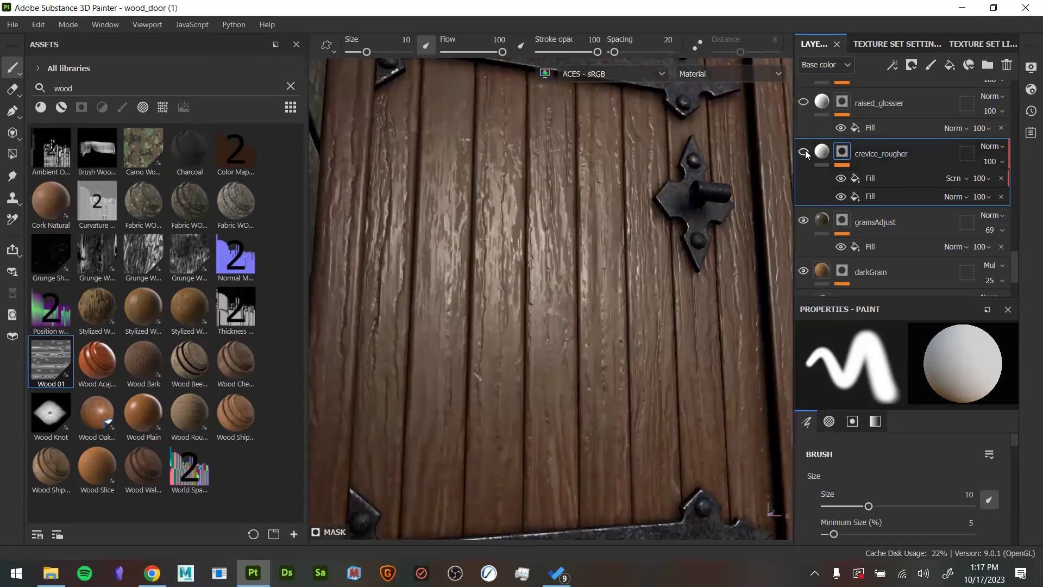
{"action": "left_click", "coordinate": [805, 154]}
Inspect the wood sheen around the door handles and the lower fill in the crevice_rougher mask that drives it
{"action": "left_click_drag", "start_coordinate": [652, 272], "coordinate": [649, 326], "text": "alt"}
{"action": "right_click_drag", "start_coordinate": [649, 326], "coordinate": [652, 295], "text": "alt"}
{"action": "middle_click_drag", "start_coordinate": [652, 295], "coordinate": [530, 363], "text": "alt"}
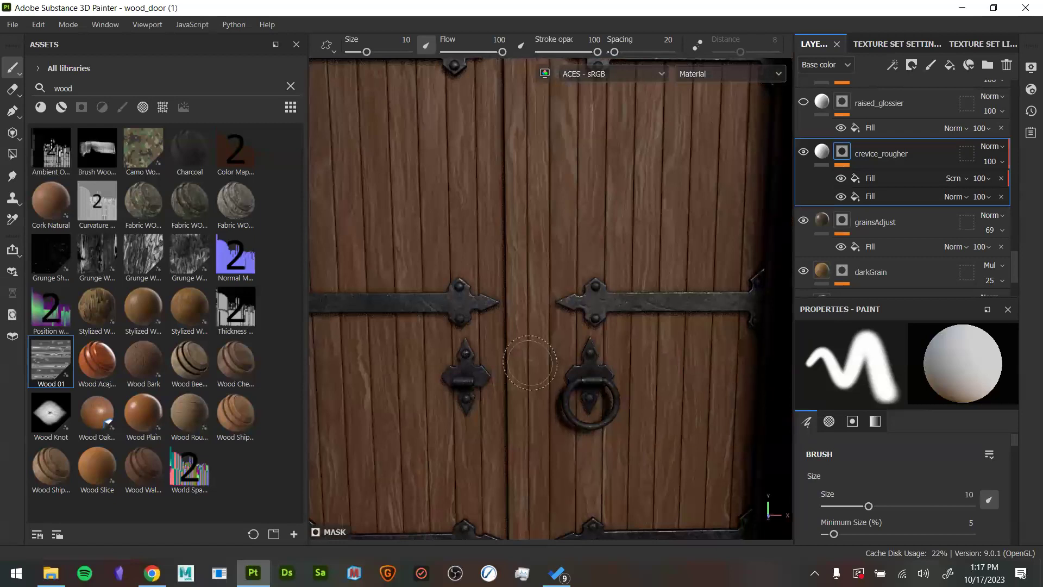
{"action": "left_click_drag", "start_coordinate": [552, 268], "coordinate": [596, 293], "text": "alt"}
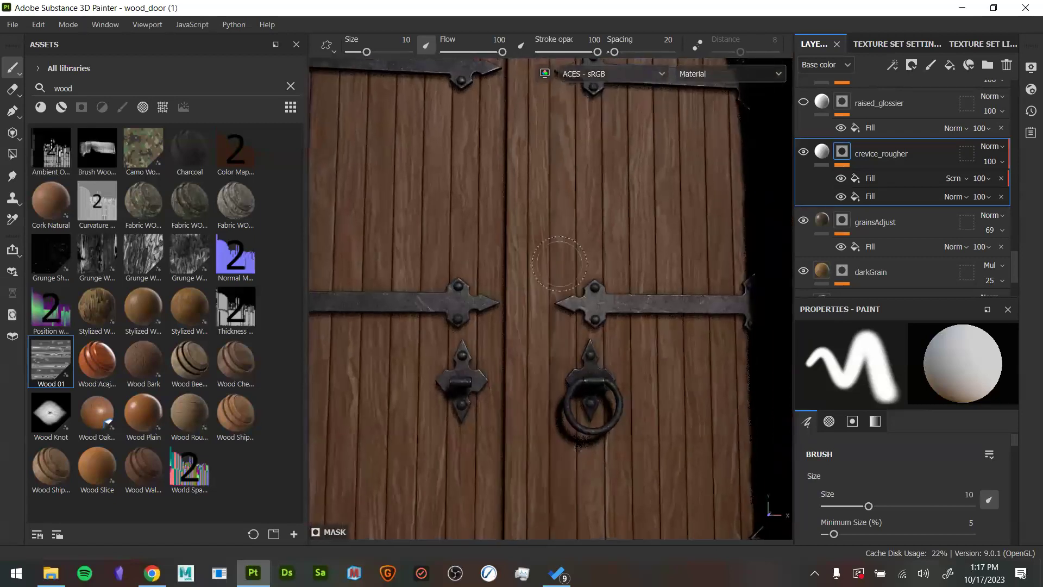
{"action": "middle_click_drag", "start_coordinate": [597, 294], "coordinate": [624, 235], "text": "alt"}
{"action": "left_click_drag", "start_coordinate": [624, 235], "coordinate": [652, 224], "text": "alt"}
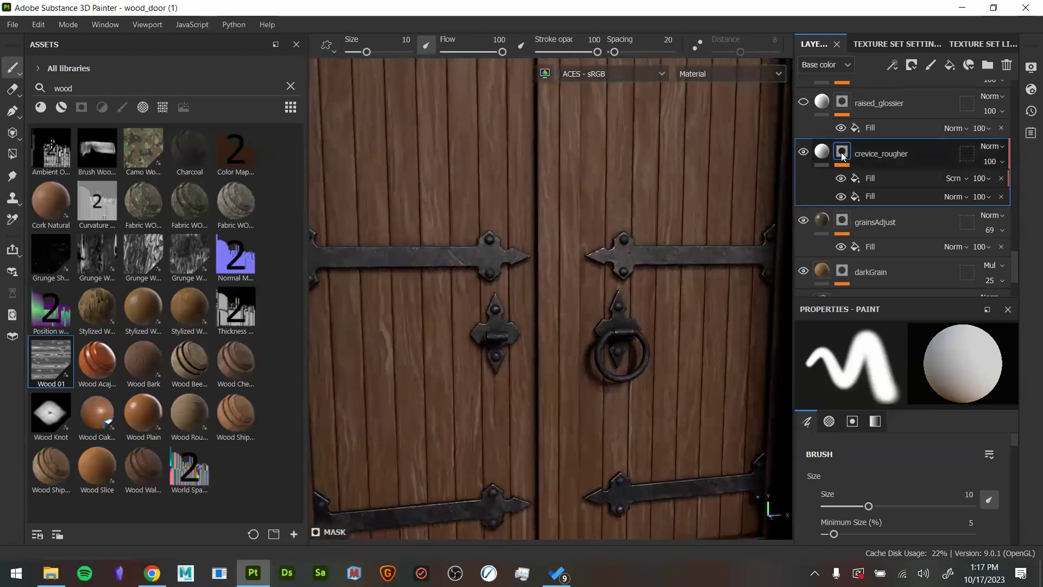
{"action": "left_click", "coordinate": [842, 154], "text": "alt"}
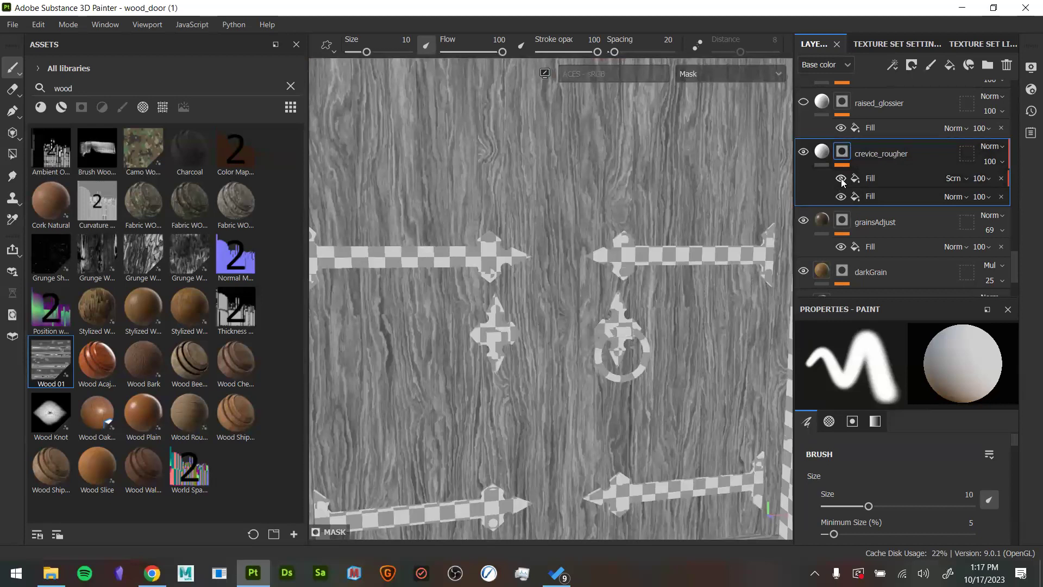
{"action": "left_click", "coordinate": [841, 196]}
{"action": "left_click", "coordinate": [841, 196]}
{"action": "left_click", "coordinate": [875, 194]}
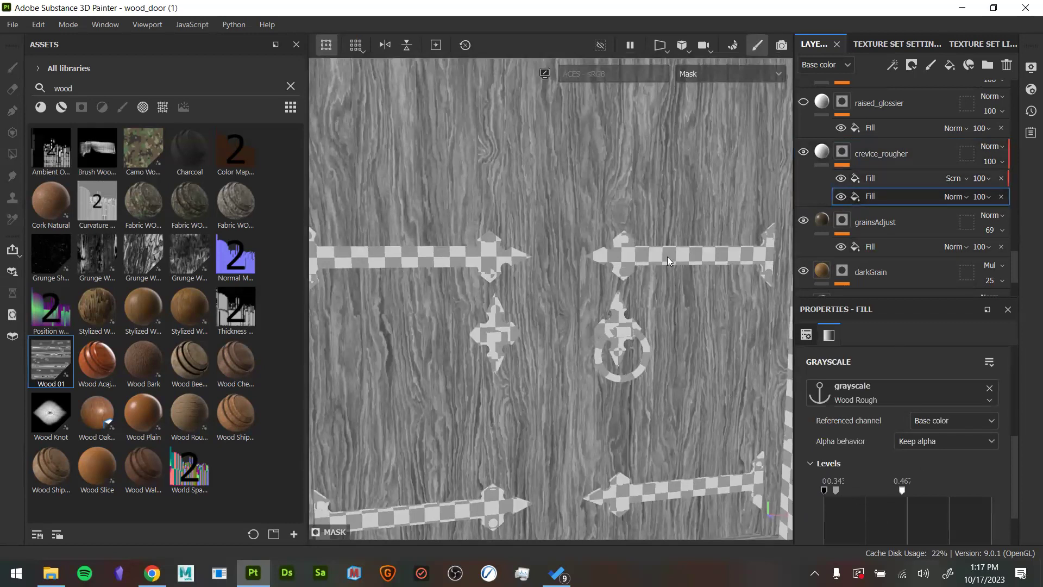
Try different midtone levels on the lower fill of the crevice_rougher mask while watching the door's material
{"action": "key", "text": "m"}
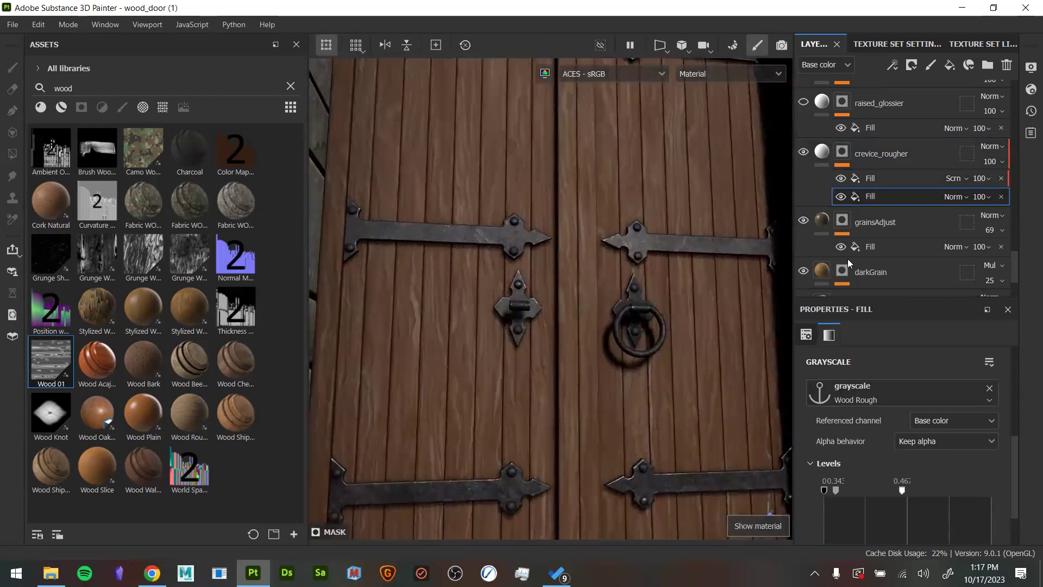
{"action": "scroll", "coordinate": [864, 460], "scroll_direction": "down", "scroll_amount": 1}
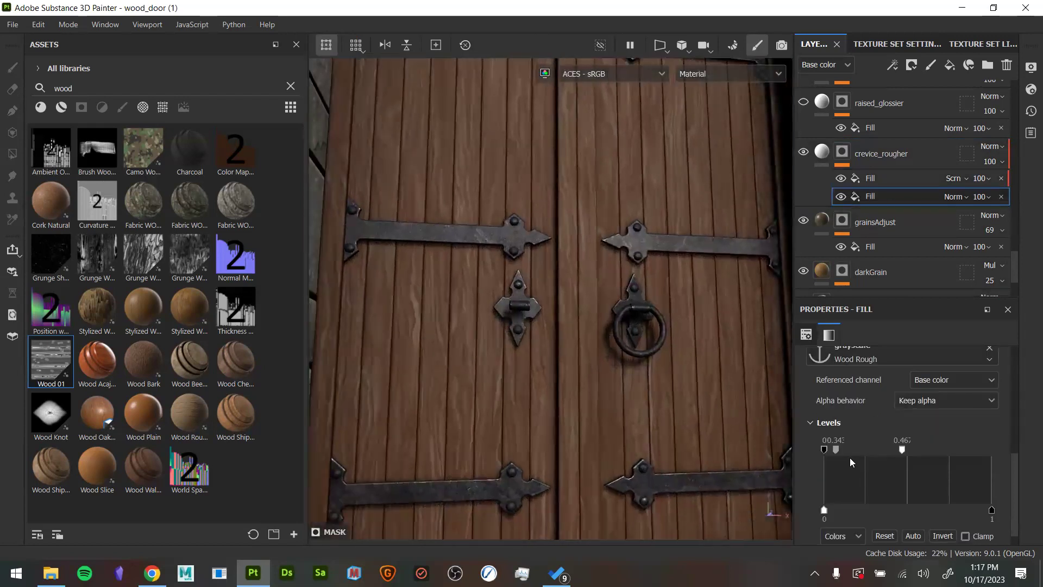
{"action": "mouse_move", "coordinate": [838, 448]}
{"action": "left_mouse_down"}
{"action": "mouse_move", "coordinate": [870, 450]}
{"action": "mouse_move", "coordinate": [826, 454]}
{"action": "left_mouse_up"}
{"action": "mouse_move", "coordinate": [563, 409]}
{"action": "left_mouse_down", "text": "alt"}
{"action": "mouse_move", "coordinate": [549, 447]}
{"action": "mouse_move", "coordinate": [561, 421]}
{"action": "left_mouse_up", "text": "alt"}
{"action": "middle_click_drag", "start_coordinate": [602, 410], "coordinate": [619, 443], "text": "alt"}
{"action": "mouse_move", "coordinate": [856, 450]}
{"action": "left_mouse_down"}
{"action": "mouse_move", "coordinate": [902, 454]}
{"action": "mouse_move", "coordinate": [836, 457]}
{"action": "left_mouse_up"}
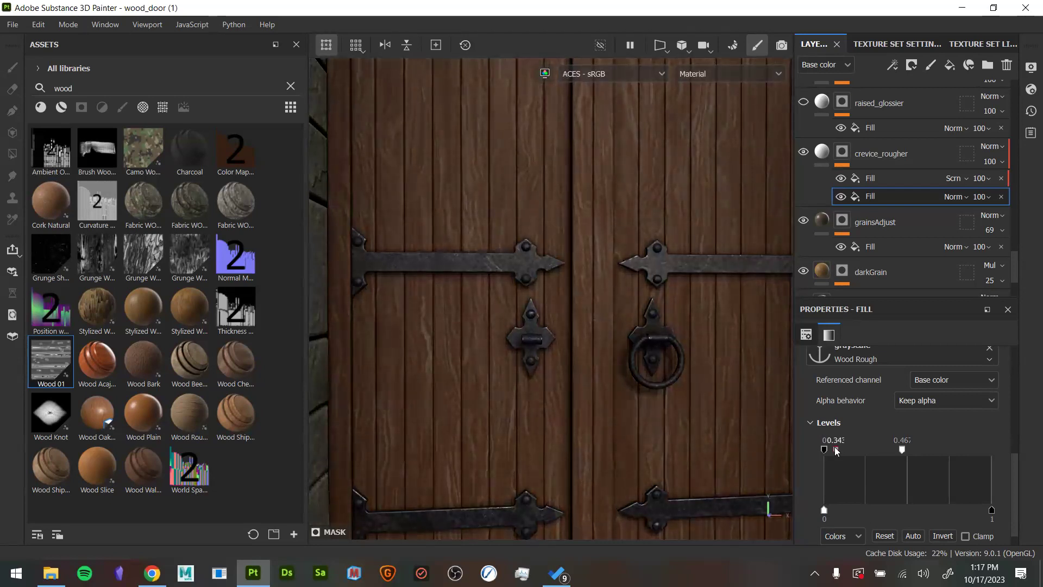
{"action": "left_click_drag", "start_coordinate": [659, 424], "coordinate": [743, 427], "text": "alt"}
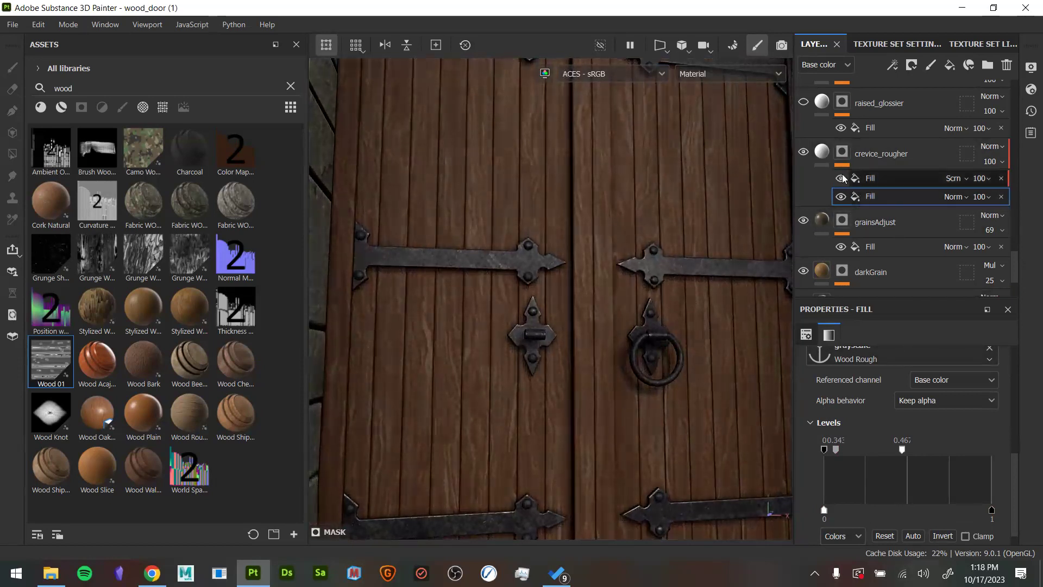
{"action": "left_click_drag", "start_coordinate": [730, 220], "coordinate": [734, 303], "text": "alt"}
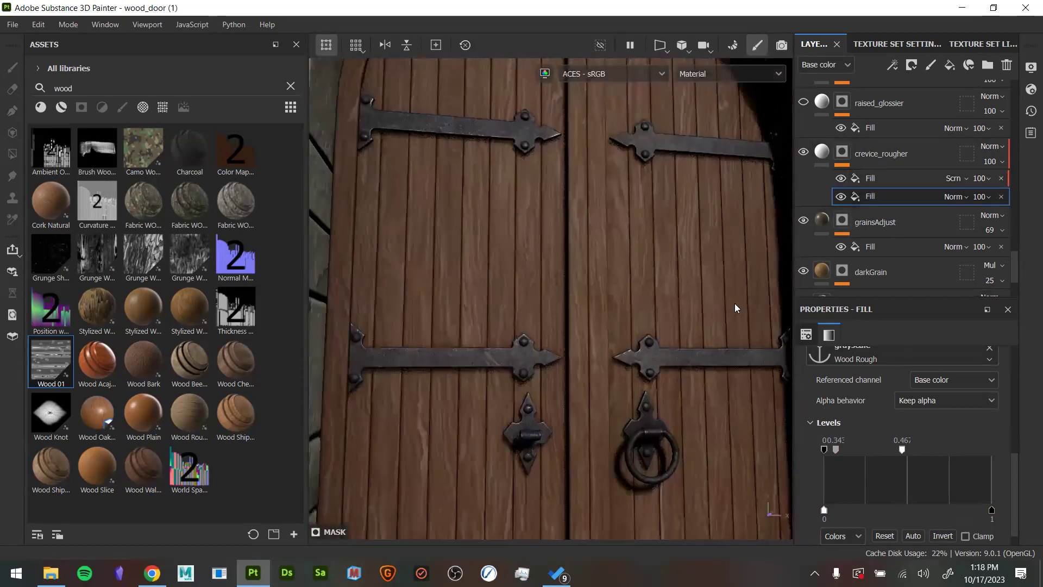
Turn on the raised_glossier layer and select its mask
{"action": "scroll", "coordinate": [845, 173], "scroll_direction": "up", "scroll_amount": 1}
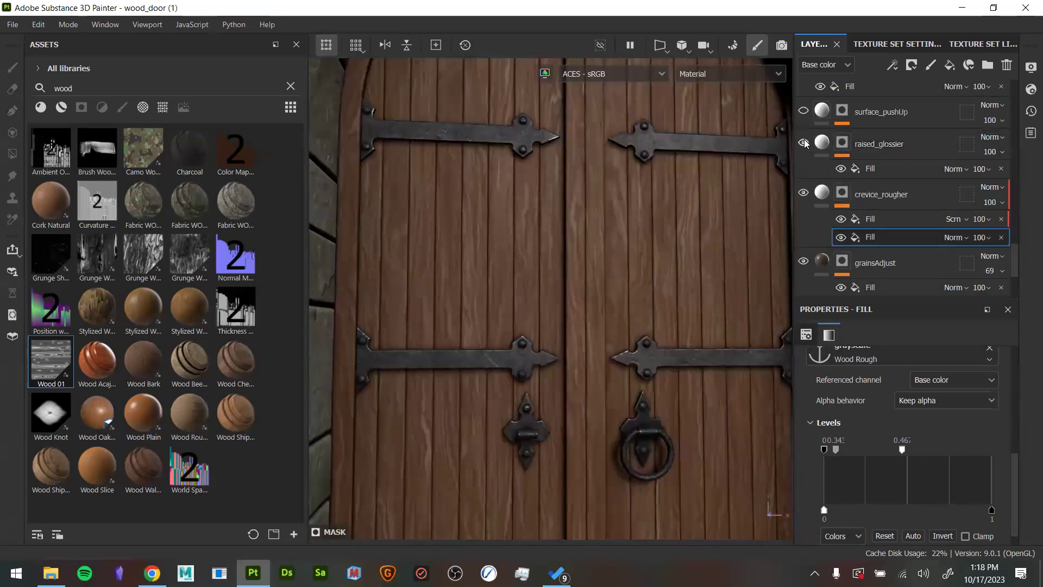
{"action": "left_click", "coordinate": [841, 149]}
{"action": "left_click", "coordinate": [840, 148]}
{"action": "left_click", "coordinate": [847, 143]}
{"action": "left_click", "coordinate": [848, 144]}
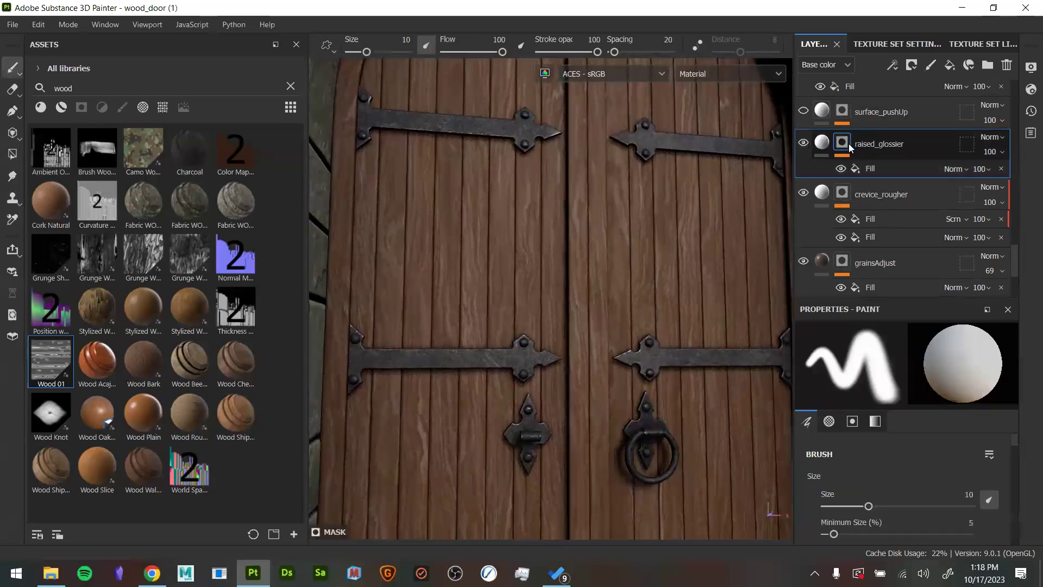
Set the raised_glossier layer's opacity in the Roughness channel to 100
{"action": "left_click", "coordinate": [822, 144]}
{"action": "left_click", "coordinate": [828, 65]}
{"action": "left_click", "coordinate": [833, 106]}
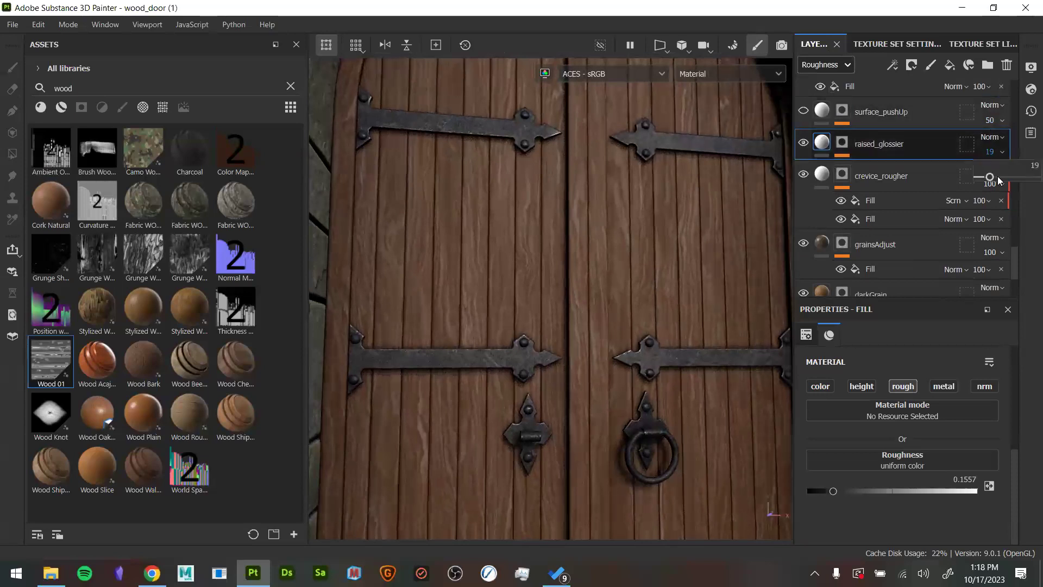
{"action": "left_click_drag", "start_coordinate": [998, 181], "coordinate": [1027, 182]}
Compare the door with raised_glossier off and on, and check the highlights on the upper planks up close
{"action": "left_click_drag", "start_coordinate": [723, 192], "coordinate": [736, 170], "text": "alt"}
{"action": "left_click", "coordinate": [804, 144]}
{"action": "left_click", "coordinate": [804, 144]}
{"action": "right_click_drag", "start_coordinate": [749, 218], "coordinate": [650, 367], "text": "alt"}
{"action": "middle_click_drag", "start_coordinate": [650, 367], "coordinate": [737, 423], "text": "alt"}
{"action": "mouse_move", "coordinate": [737, 424]}
{"action": "left_mouse_down", "text": "alt"}
{"action": "mouse_move", "coordinate": [731, 380]}
{"action": "mouse_move", "coordinate": [733, 411]}
{"action": "left_mouse_up", "text": "alt"}
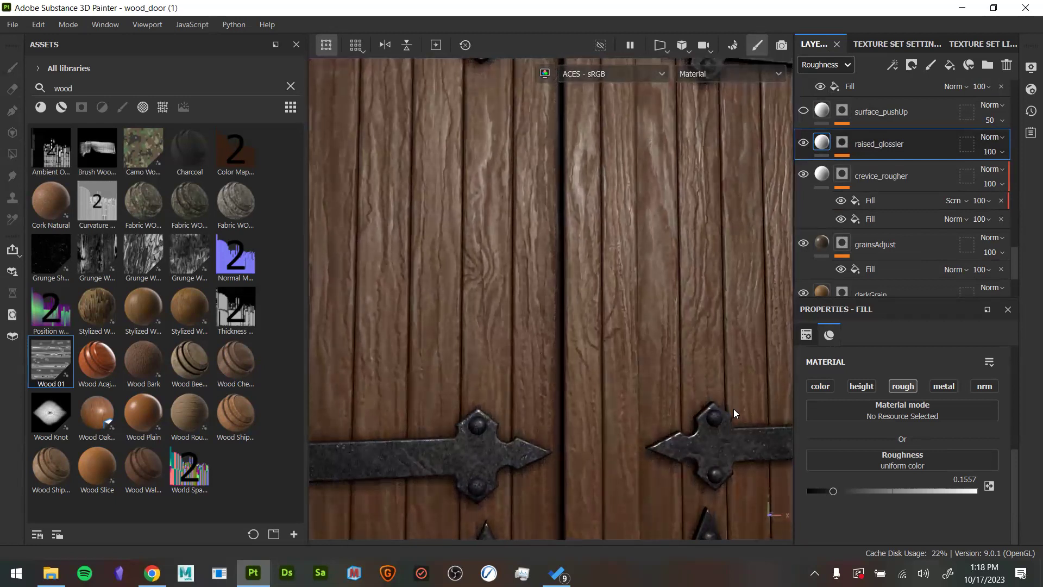
{"action": "left_click_drag", "start_coordinate": [766, 163], "coordinate": [642, 223], "text": "alt"}
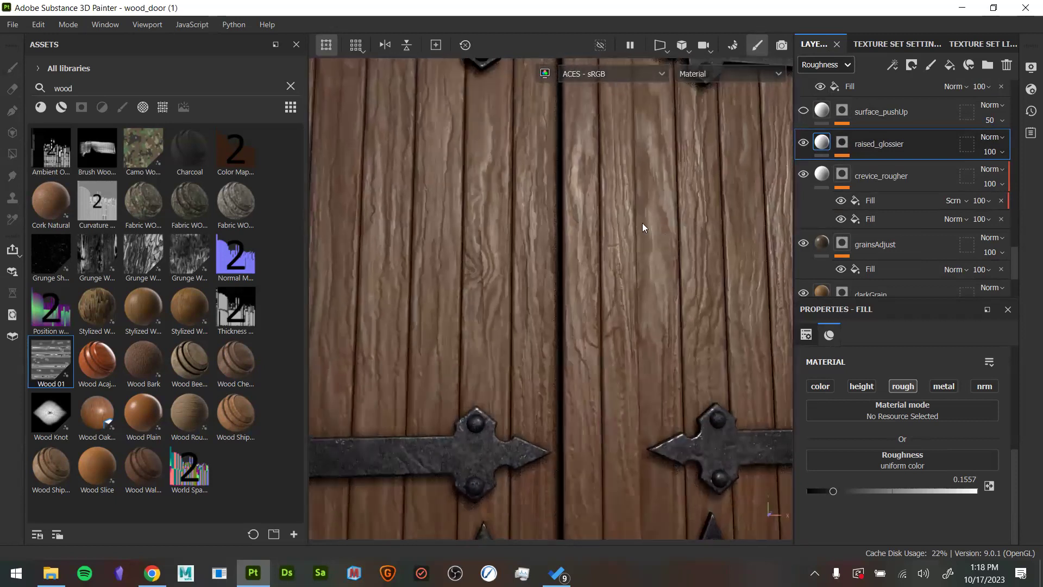
{"action": "mouse_move", "coordinate": [604, 261]}
{"action": "left_mouse_down", "text": "alt"}
{"action": "mouse_move", "coordinate": [601, 250]}
{"action": "mouse_move", "coordinate": [601, 267]}
{"action": "mouse_move", "coordinate": [613, 270]}
{"action": "left_mouse_up", "text": "alt"}
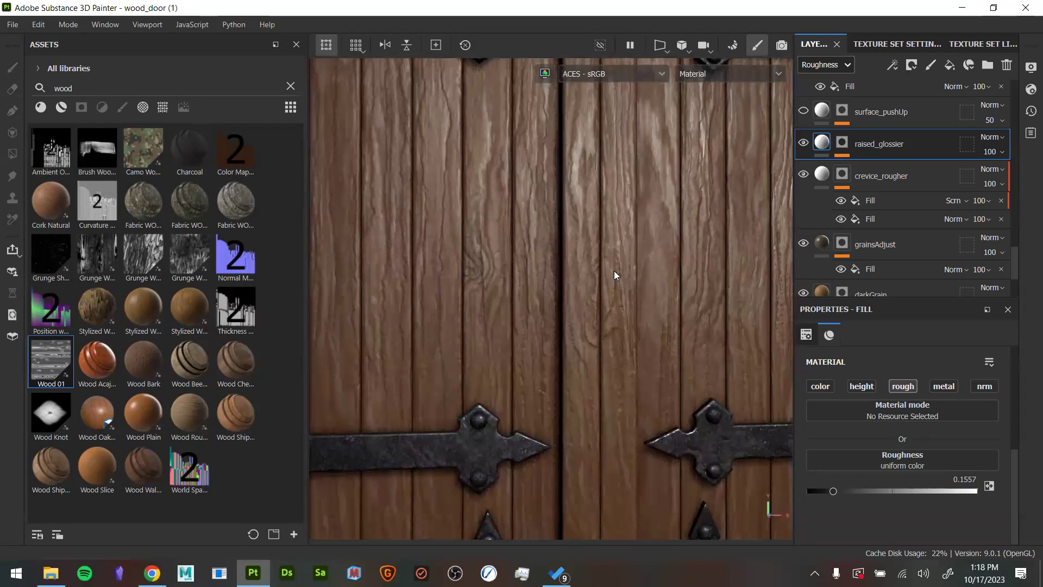
Examine the raised_glossier mask on the planks together with its fill's anchor source and levels
{"action": "left_click", "coordinate": [845, 143], "text": "alt"}
{"action": "left_click", "coordinate": [903, 168]}
{"action": "scroll", "coordinate": [906, 466], "scroll_direction": "down", "scroll_amount": 2}
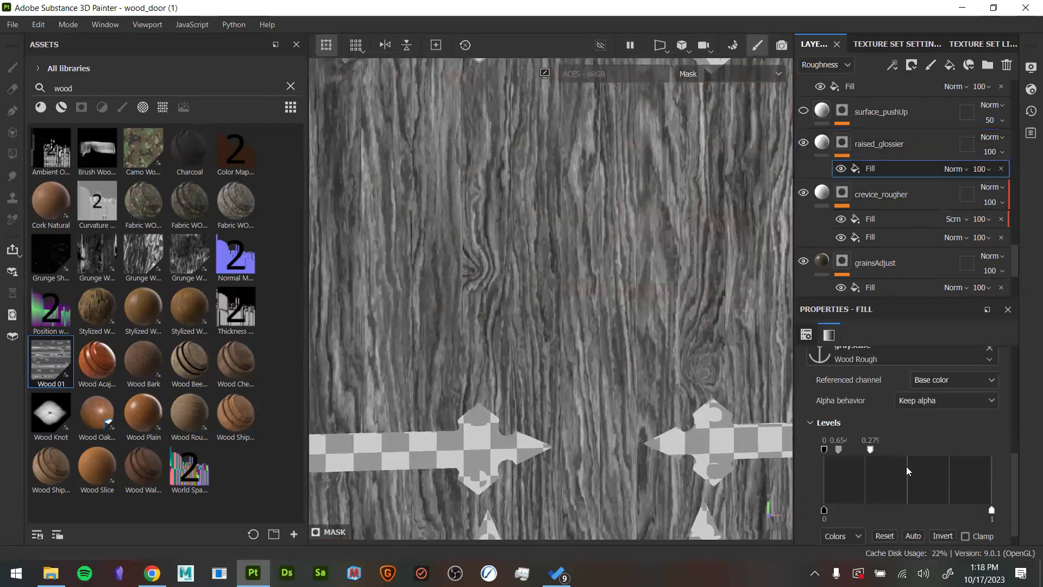
{"action": "scroll", "coordinate": [891, 436], "scroll_direction": "up", "scroll_amount": 1}
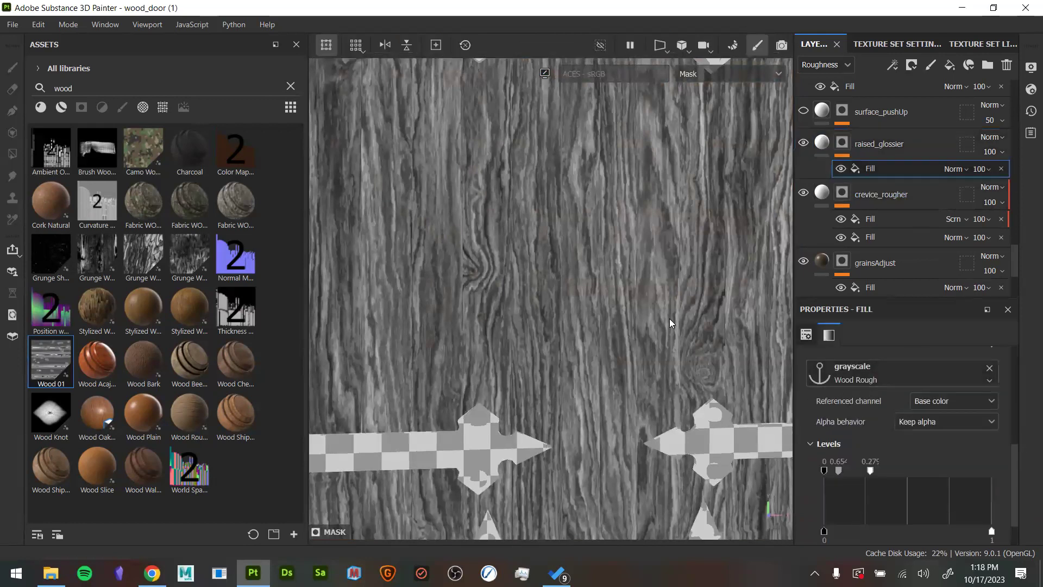
{"action": "left_click_drag", "start_coordinate": [684, 328], "coordinate": [692, 324], "text": "alt"}
{"action": "right_click_drag", "start_coordinate": [691, 323], "coordinate": [601, 343], "text": "alt"}
{"action": "middle_click_drag", "start_coordinate": [601, 343], "coordinate": [578, 389], "text": "alt"}
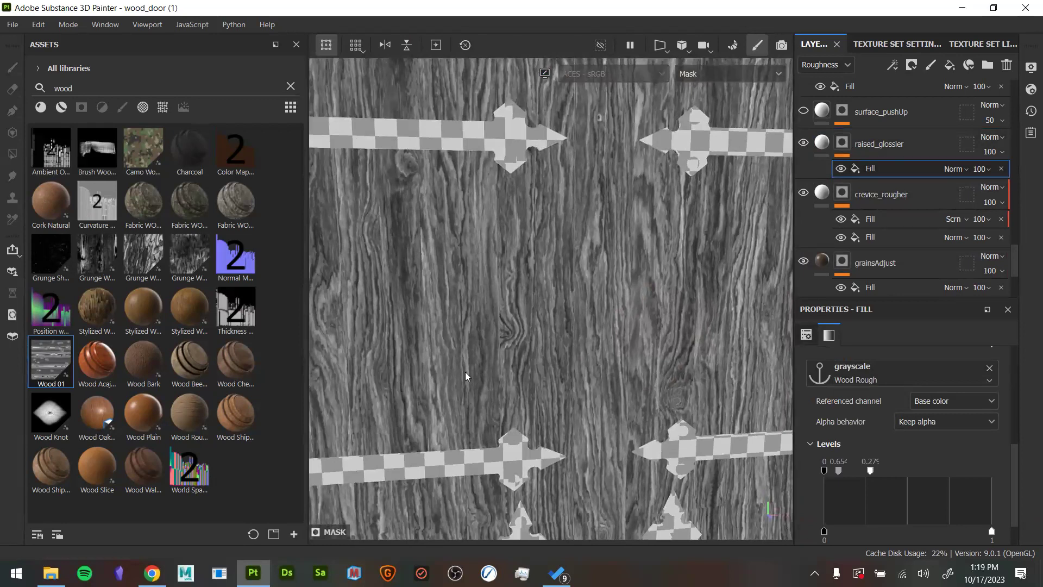
Return to the material view and compare the planks' gloss between the upper hinges with raised_glossier off and on
{"action": "key", "text": "m"}
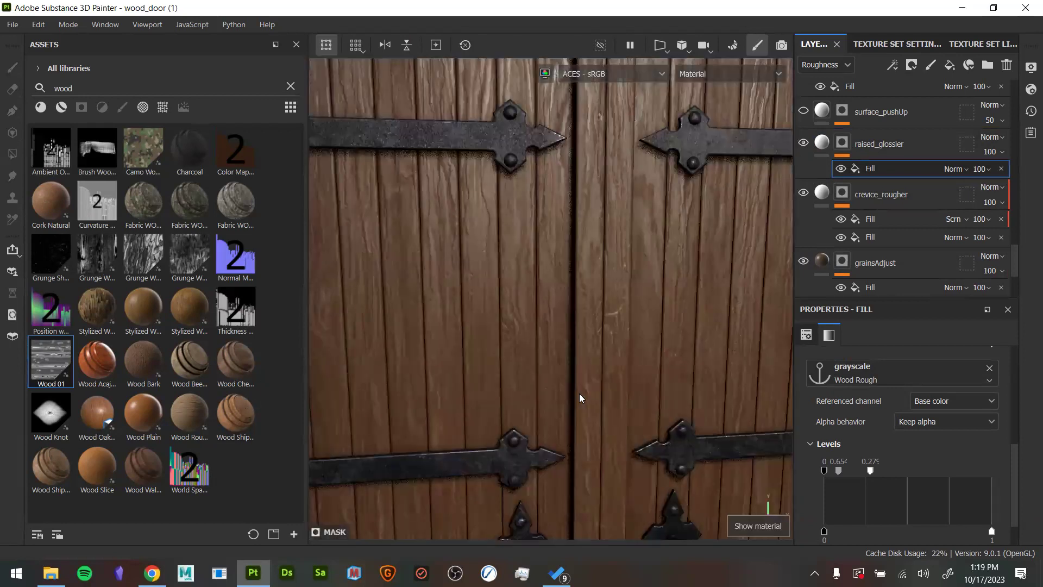
{"action": "left_click_drag", "start_coordinate": [569, 357], "coordinate": [749, 183], "text": "alt"}
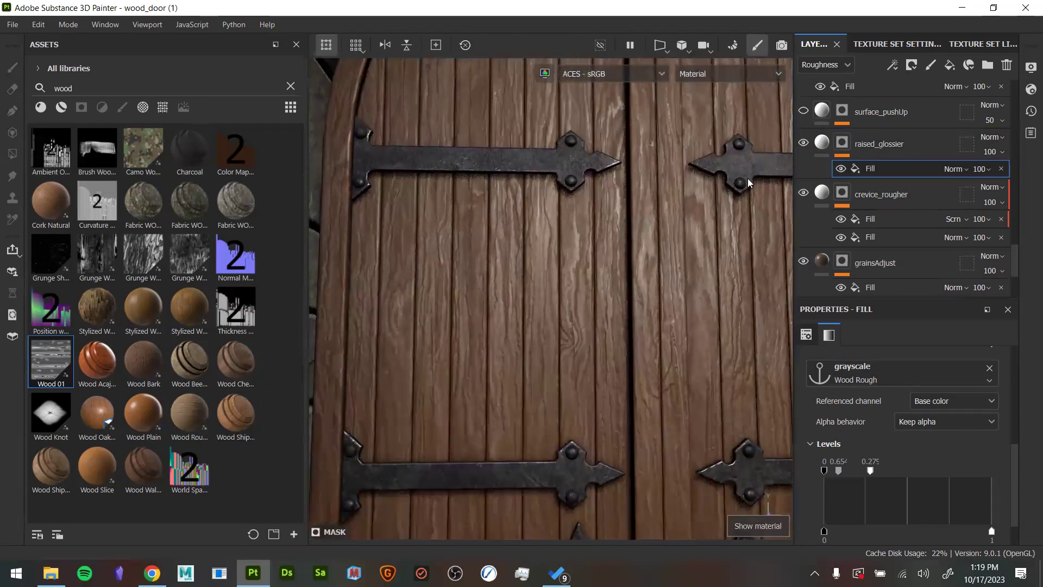
{"action": "left_click", "coordinate": [800, 144]}
{"action": "left_click", "coordinate": [800, 143]}
{"action": "left_click", "coordinate": [800, 143]}
{"action": "left_click", "coordinate": [800, 143]}
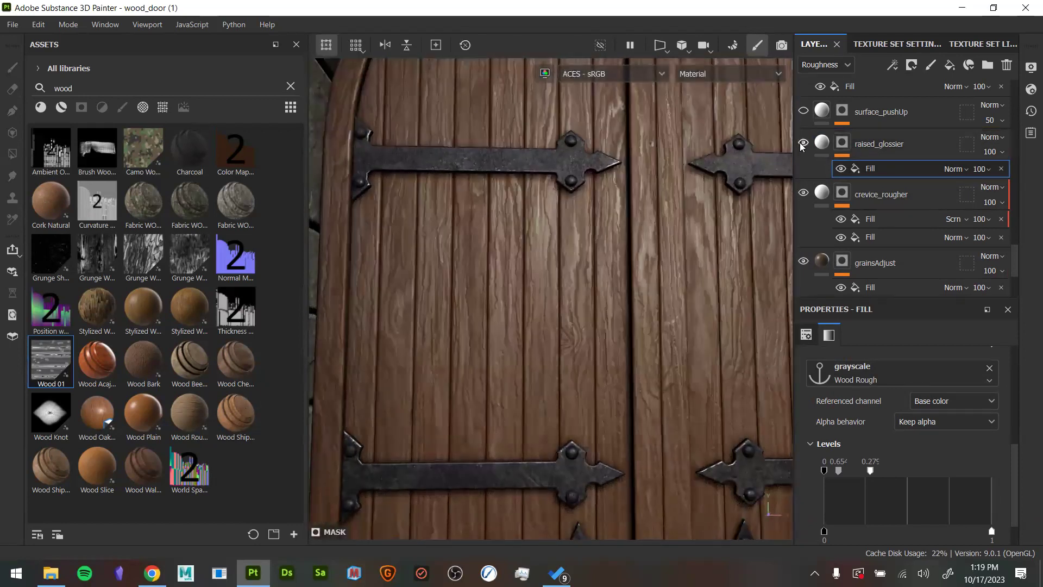
{"action": "left_click", "coordinate": [800, 143]}
{"action": "left_click", "coordinate": [801, 143]}
{"action": "left_click_drag", "start_coordinate": [679, 274], "coordinate": [684, 254], "text": "alt"}
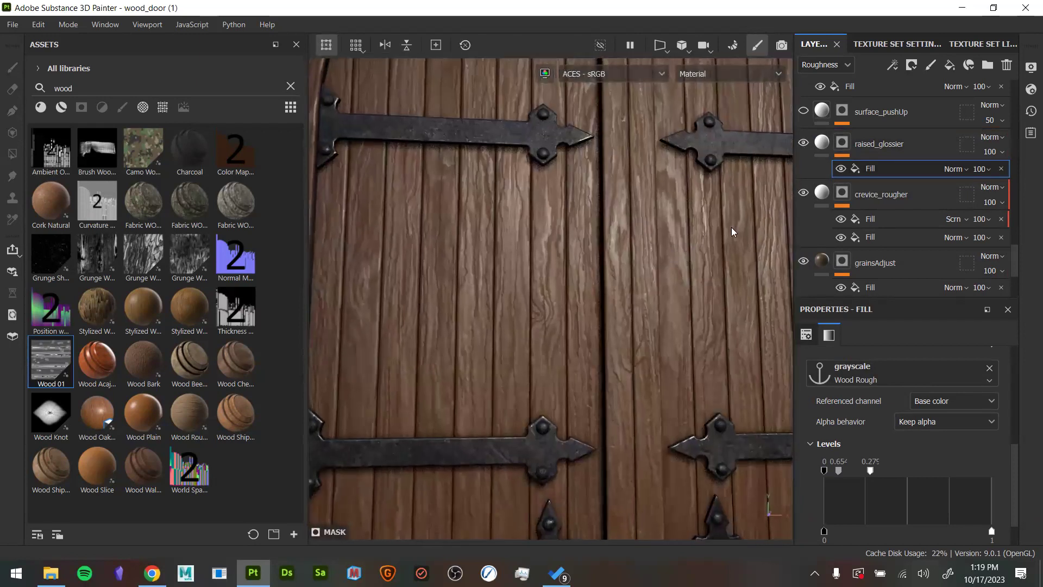
Turn on the surface_pushUp layer, comparing the door's wood relief with and without it
{"action": "scroll", "coordinate": [856, 276], "scroll_direction": "up", "scroll_amount": 1}
{"action": "mouse_move", "coordinate": [819, 181]}
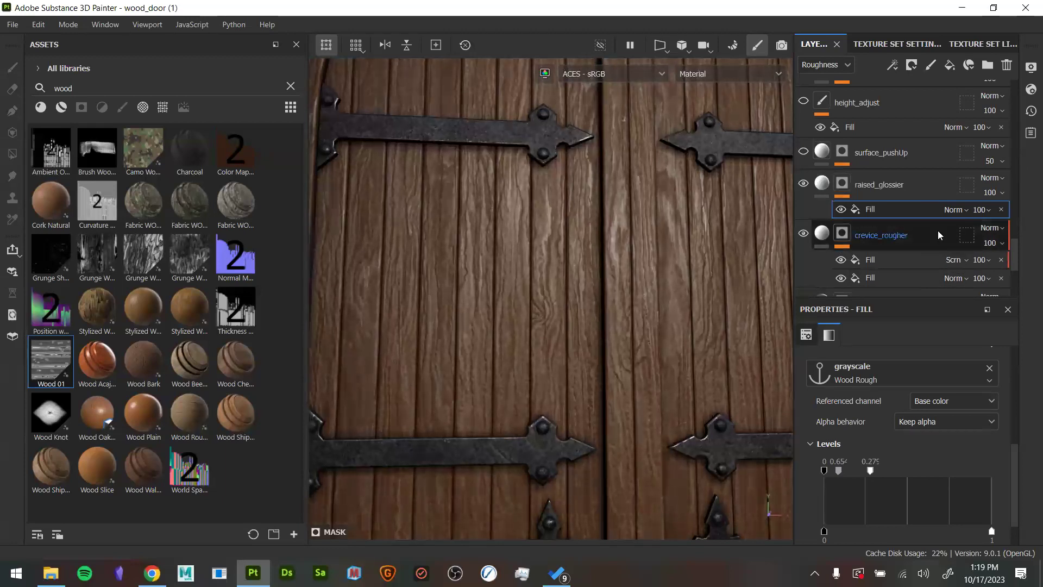
{"action": "scroll", "coordinate": [936, 150], "scroll_direction": "up", "scroll_amount": 1}
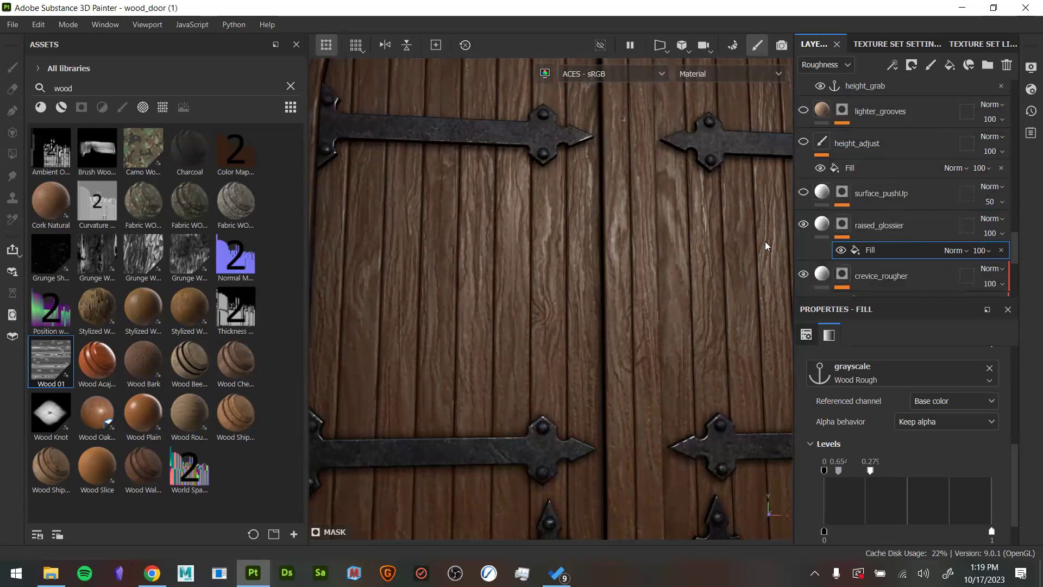
{"action": "left_click_drag", "start_coordinate": [623, 300], "coordinate": [596, 295], "text": "alt"}
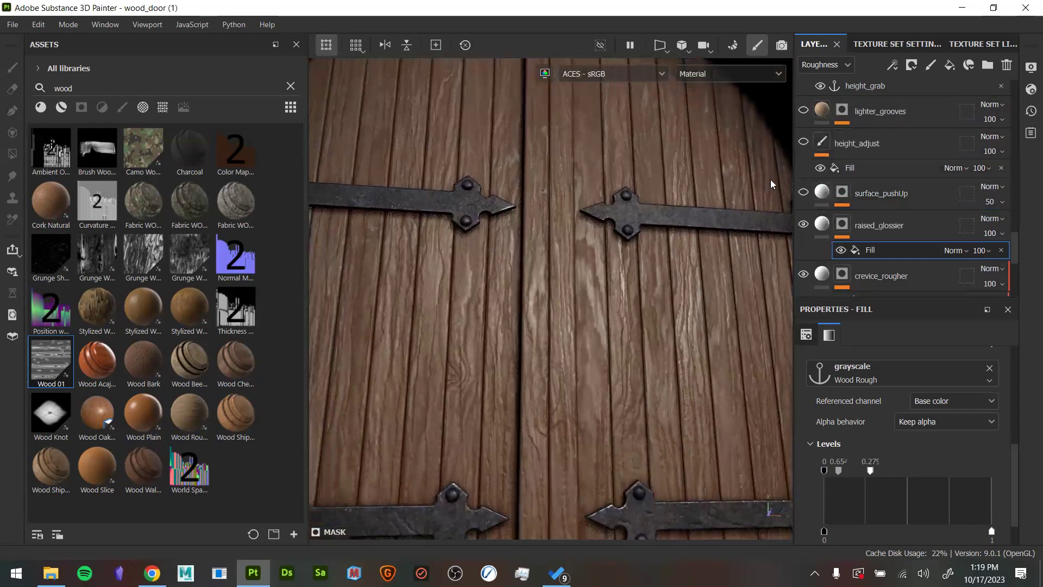
{"action": "scroll", "coordinate": [881, 209], "scroll_direction": "down", "scroll_amount": 5}
{"action": "scroll", "coordinate": [882, 233], "scroll_direction": "up", "scroll_amount": 5}
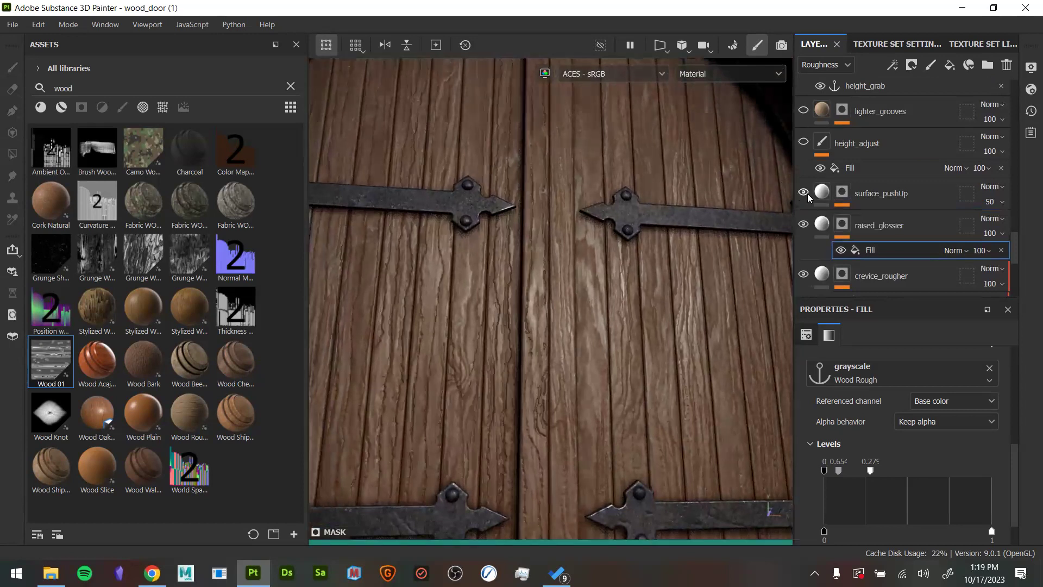
{"action": "left_click", "coordinate": [808, 195]}
{"action": "left_click", "coordinate": [808, 194]}
{"action": "left_click", "coordinate": [808, 194]}
{"action": "left_click", "coordinate": [807, 195]}
Inspect the raised wood grain over the whole arched door and closer around the handles from several angles
{"action": "left_click_drag", "start_coordinate": [657, 259], "coordinate": [641, 297], "text": "alt"}
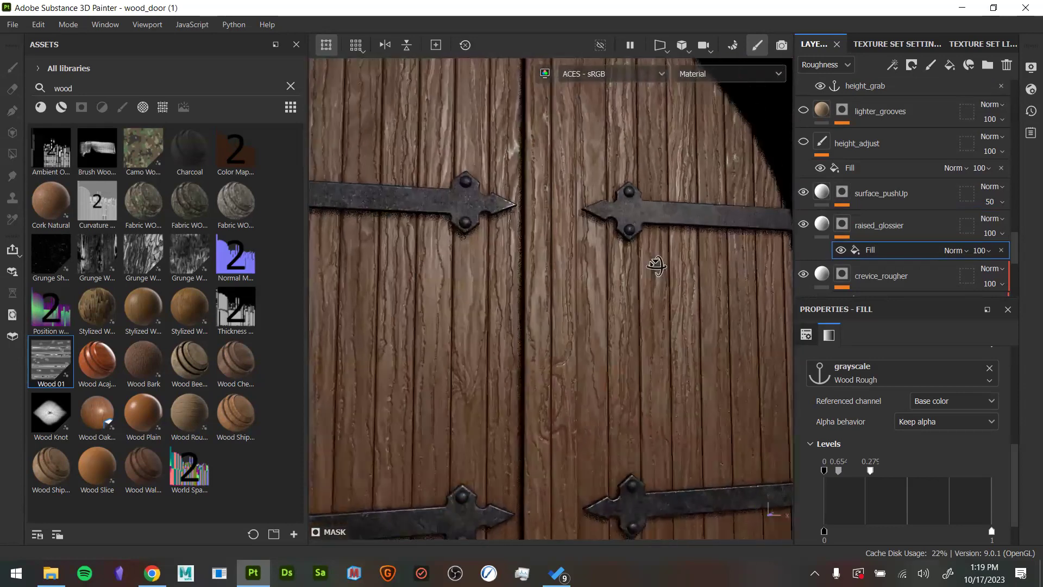
{"action": "right_click_drag", "start_coordinate": [641, 298], "coordinate": [559, 217], "text": "alt"}
{"action": "middle_click_drag", "start_coordinate": [559, 217], "coordinate": [533, 181], "text": "alt"}
{"action": "left_click_drag", "start_coordinate": [533, 182], "coordinate": [549, 252], "text": "alt"}
{"action": "right_click_drag", "start_coordinate": [549, 252], "coordinate": [505, 206], "text": "alt"}
{"action": "middle_click_drag", "start_coordinate": [617, 286], "coordinate": [629, 268], "text": "alt"}
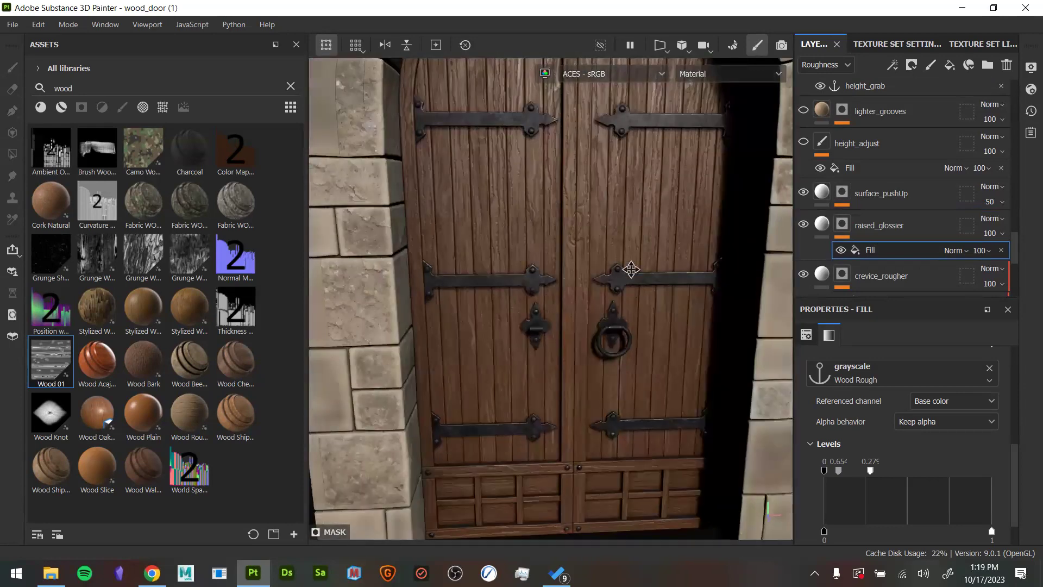
{"action": "left_click_drag", "start_coordinate": [628, 268], "coordinate": [650, 203], "text": "alt"}
{"action": "right_click_drag", "start_coordinate": [637, 204], "coordinate": [647, 347], "text": "alt"}
{"action": "middle_click_drag", "start_coordinate": [647, 347], "coordinate": [608, 423], "text": "alt"}
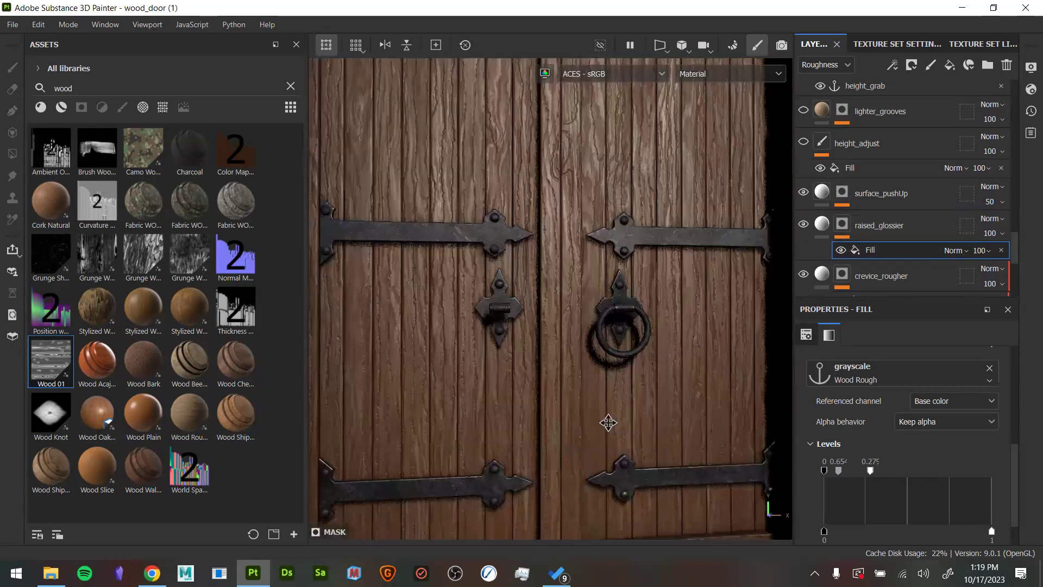
Look at the surface_pushUp layer's mask on the planks above the handles, then return to the material view
{"action": "left_click_drag", "start_coordinate": [609, 423], "coordinate": [566, 311], "text": "alt"}
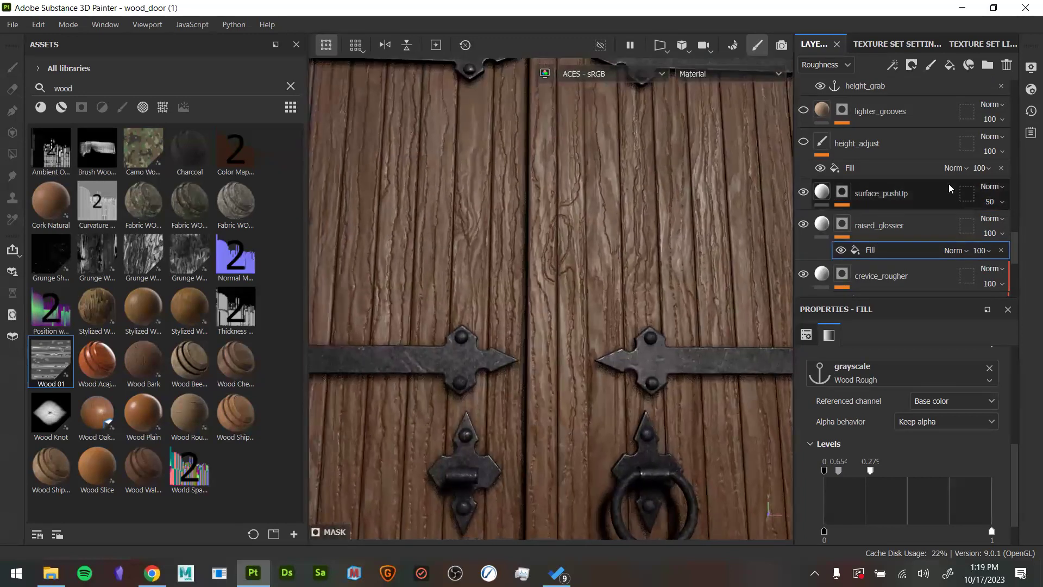
{"action": "left_click", "coordinate": [839, 194], "text": "alt"}
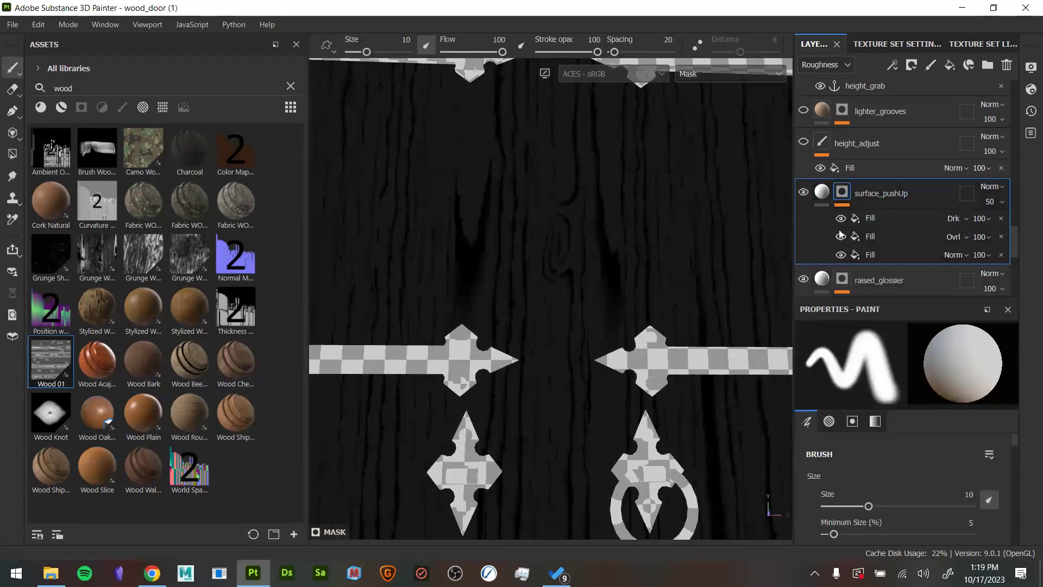
{"action": "key", "text": "m"}
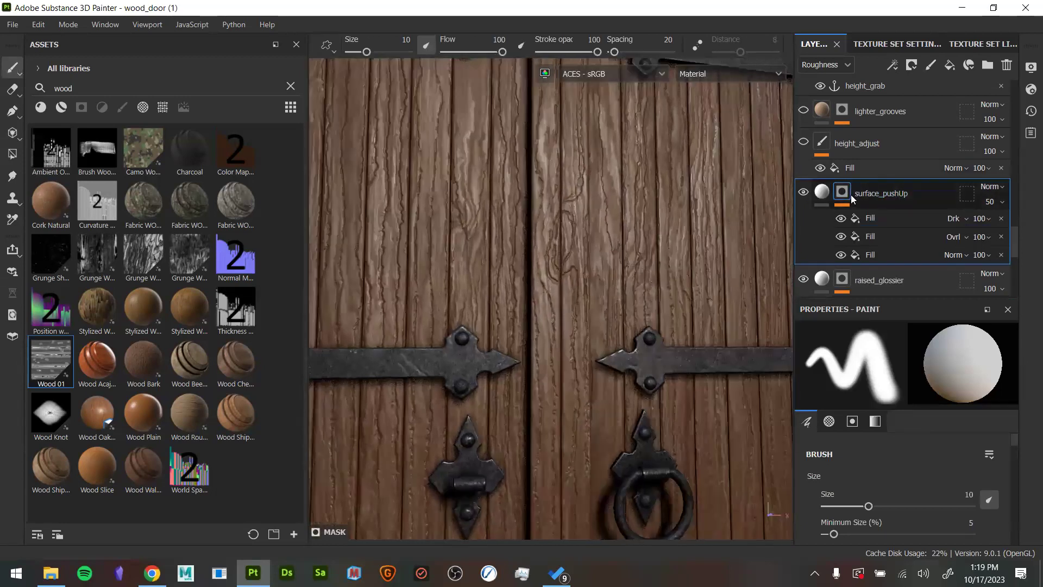
In the surface_pushUp mask, hide the Darken and Overlay fills and compare the grain with the Overlay fill on and off
{"action": "key", "text": "m"}
{"action": "left_click", "coordinate": [840, 218]}
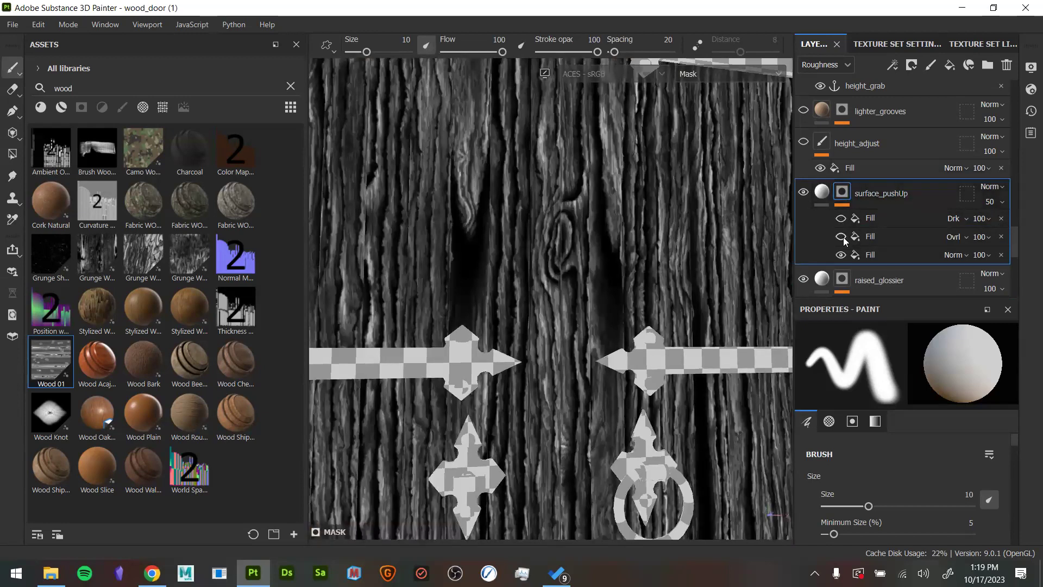
{"action": "left_click", "coordinate": [842, 236]}
{"action": "right_click_drag", "start_coordinate": [601, 287], "coordinate": [678, 342], "text": "alt"}
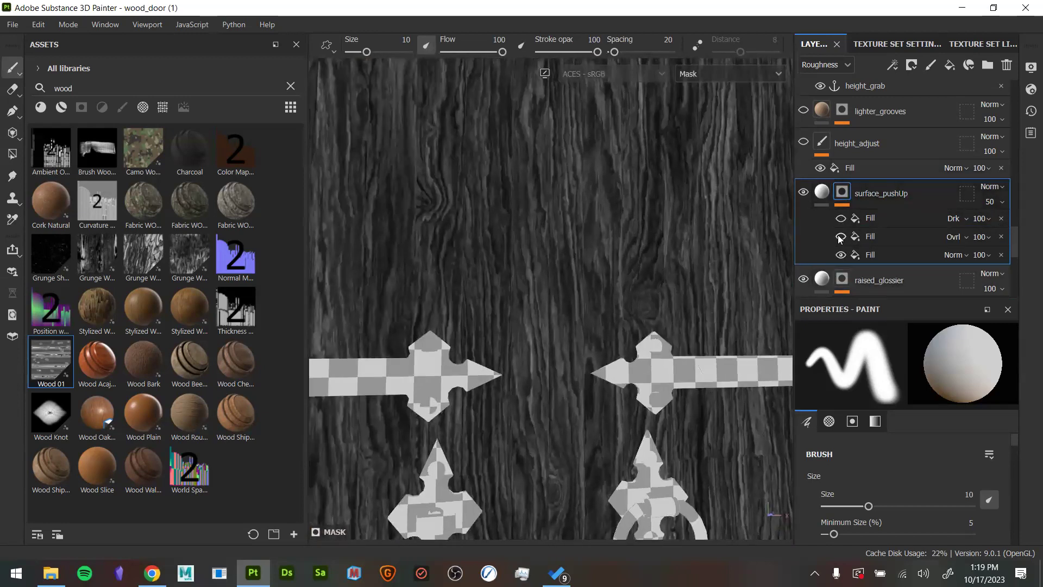
{"action": "left_click", "coordinate": [841, 237]}
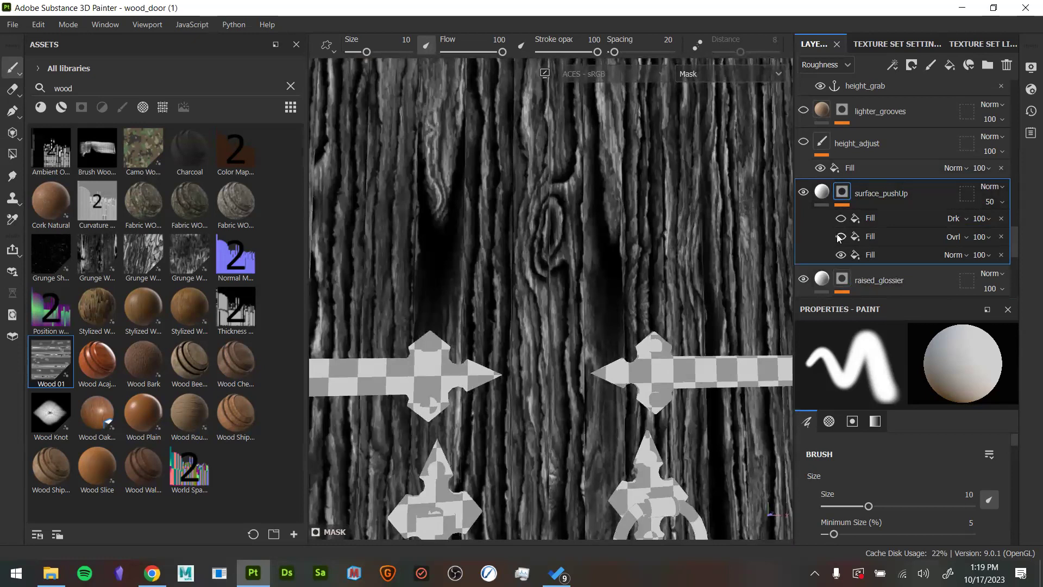
{"action": "scroll", "coordinate": [875, 222], "scroll_direction": "down", "scroll_amount": 3}
{"action": "scroll", "coordinate": [876, 190], "scroll_direction": "up", "scroll_amount": 2}
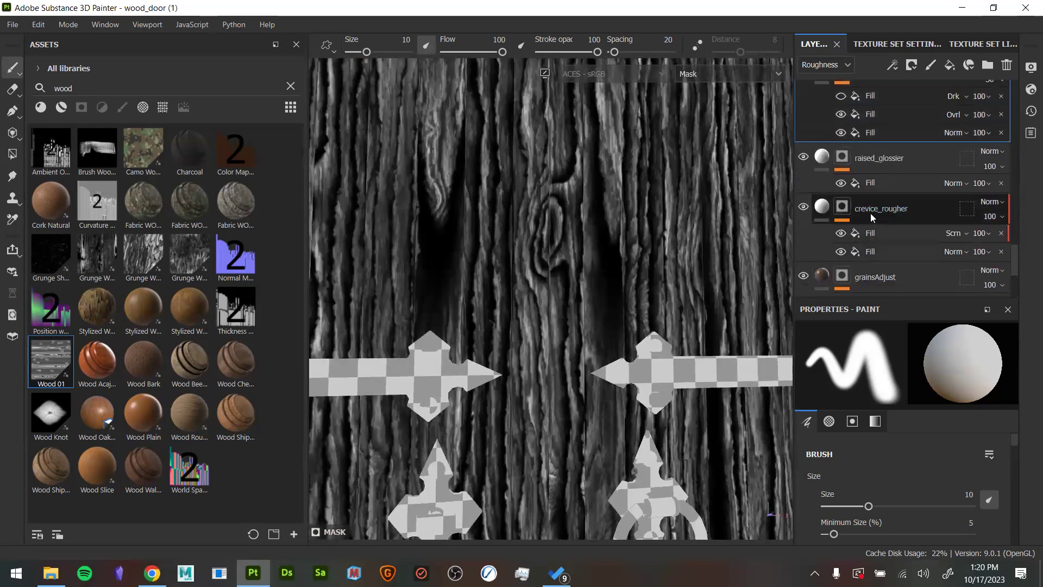
{"action": "scroll", "coordinate": [864, 179], "scroll_direction": "up", "scroll_amount": 3}
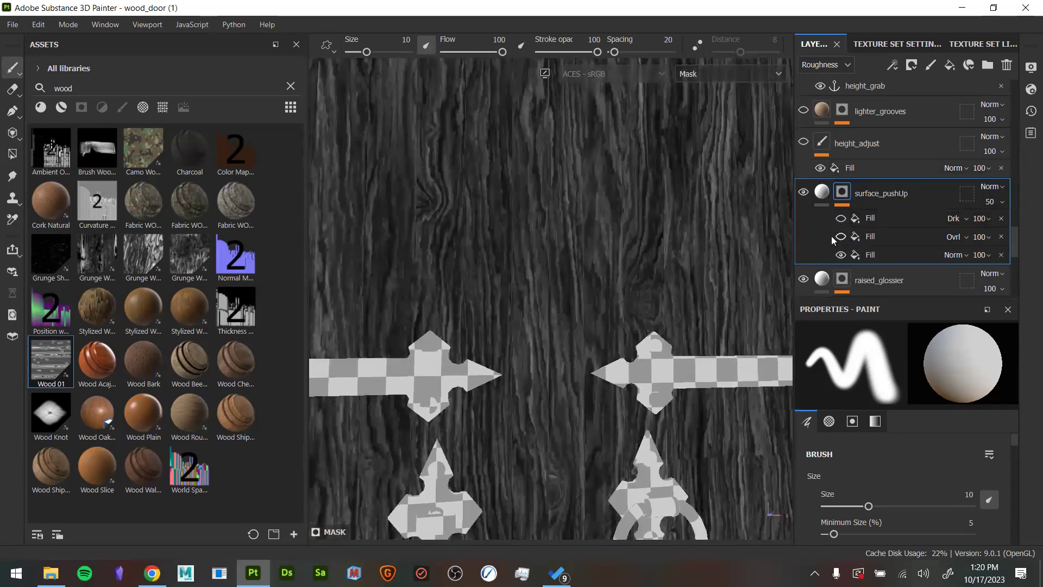
Return to the material view and turn the surface_pushUp mask's Overlay and Darken fills back on one at a time, comparing the relief
{"action": "key", "text": "m"}
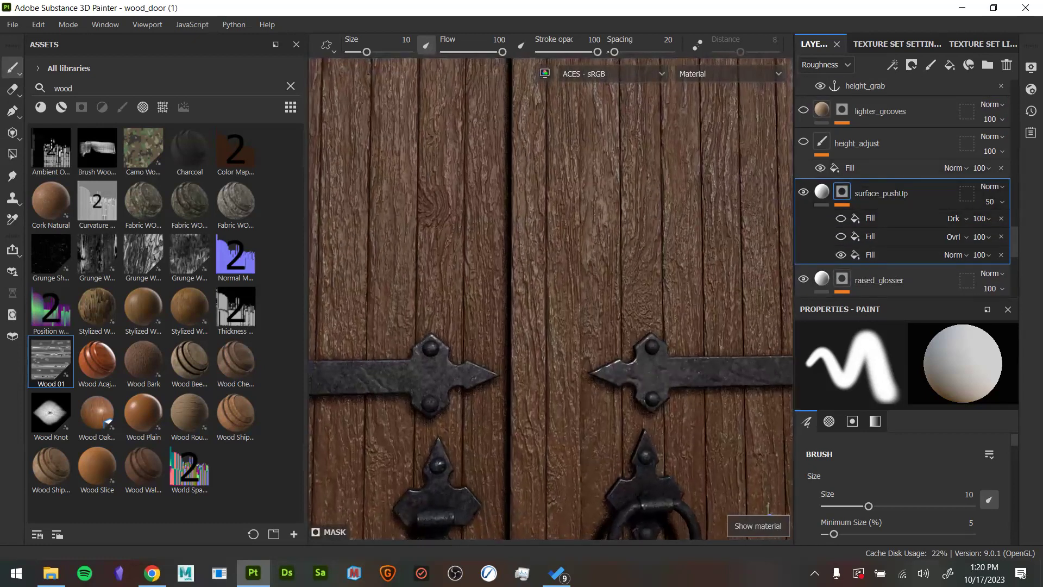
{"action": "left_click", "coordinate": [841, 237]}
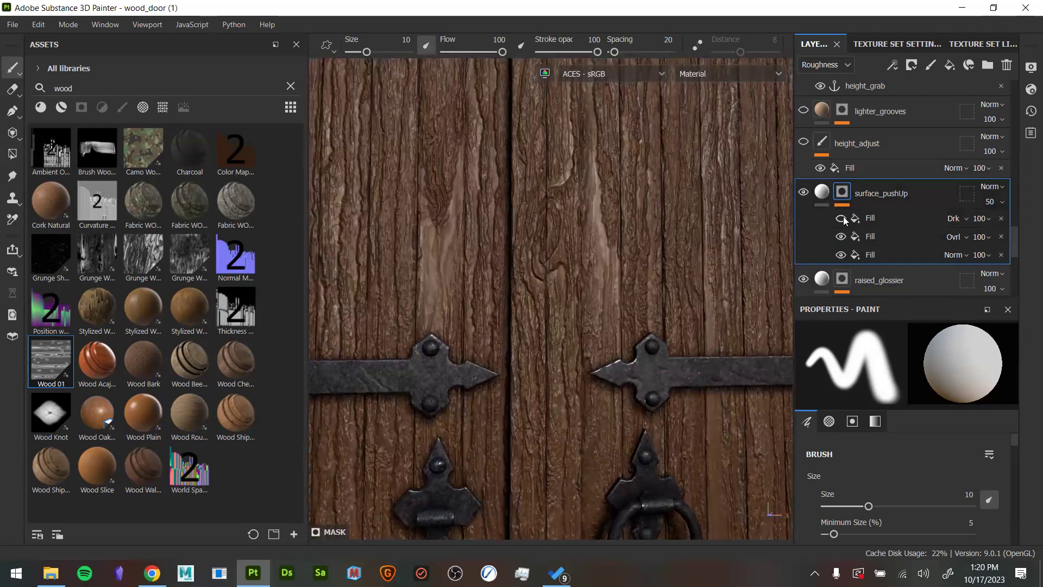
{"action": "left_click", "coordinate": [841, 218]}
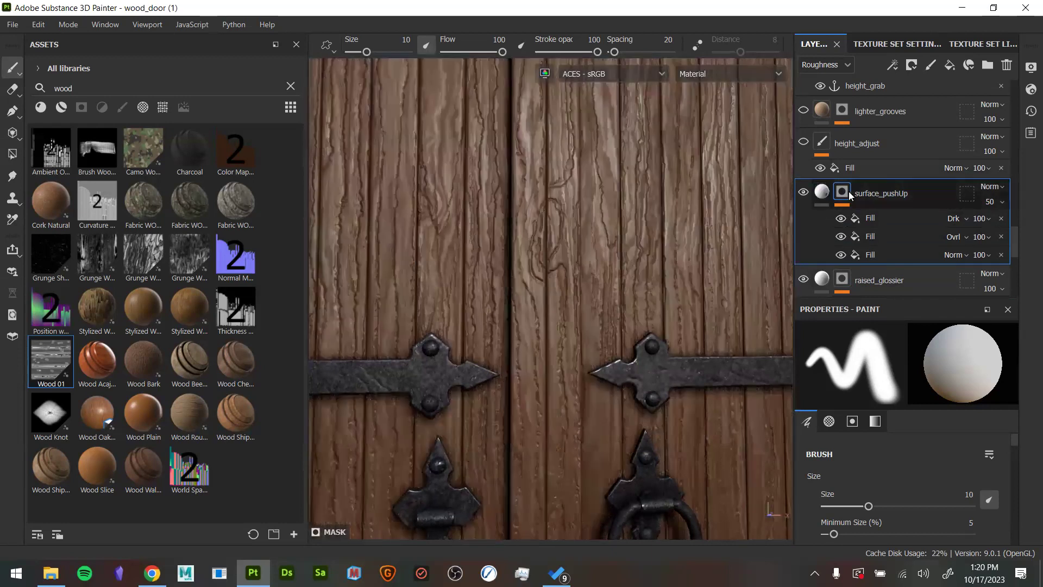
Hide the Darken fill in the surface_pushUp mask view, then inspect the resulting wood relief in the material view
{"action": "left_click", "coordinate": [843, 191], "text": "alt"}
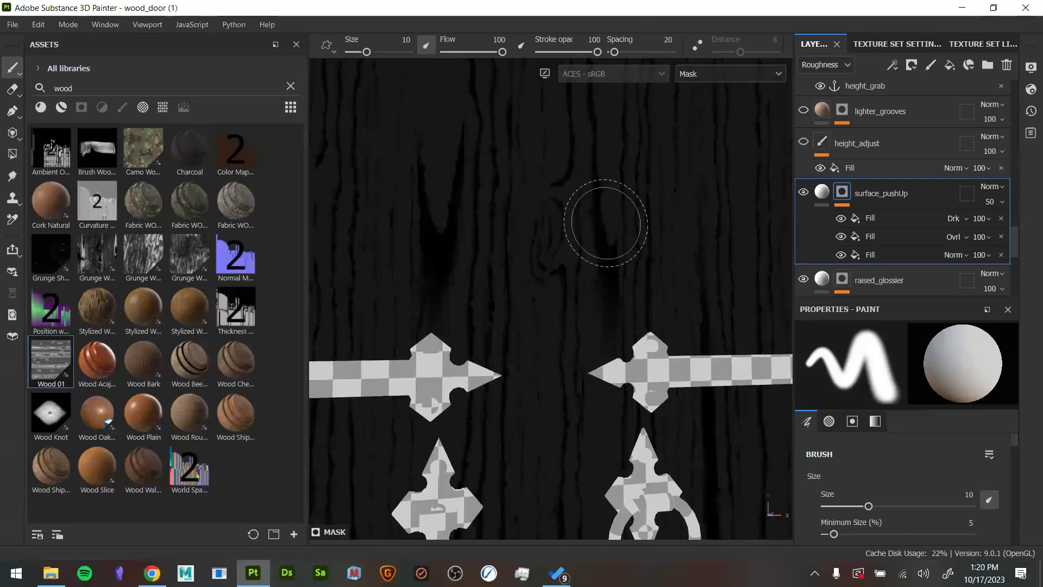
{"action": "left_click", "coordinate": [841, 219]}
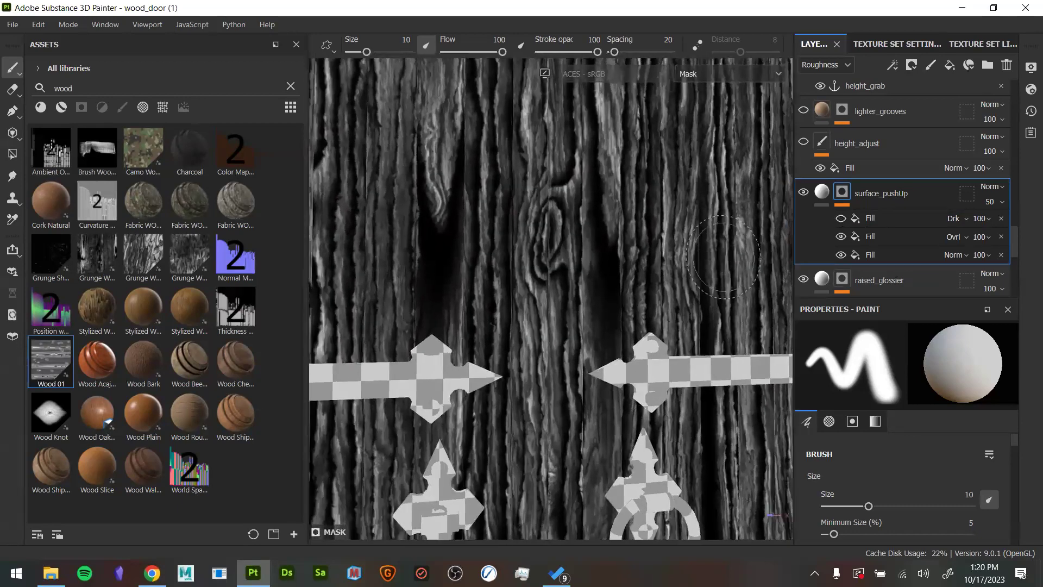
{"action": "key", "text": "m"}
{"action": "scroll", "coordinate": [731, 255], "scroll_direction": "down", "scroll_amount": 10}
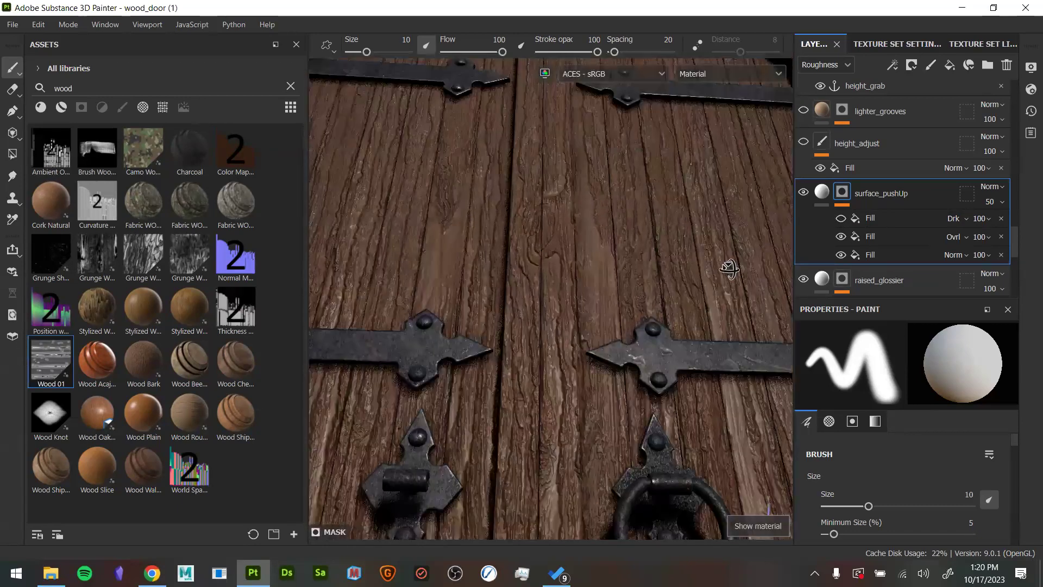
{"action": "scroll", "coordinate": [589, 407], "scroll_direction": "up", "scroll_amount": 10}
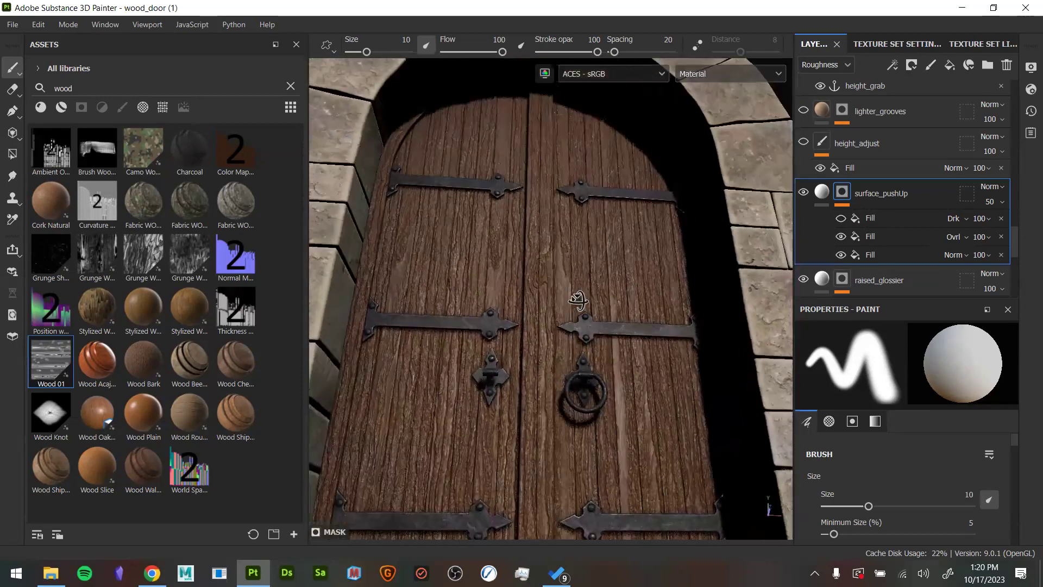
{"action": "middle_click_drag", "start_coordinate": [588, 408], "coordinate": [647, 456]}
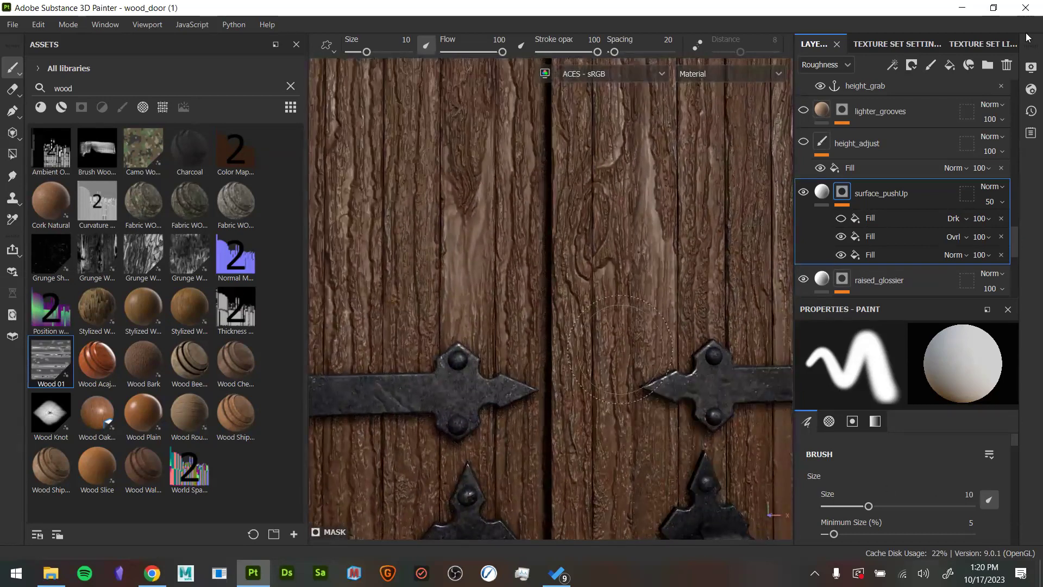
Try the Lighten (Max) blend mode on the surface_pushUp mask's uppermost fill, then set it back to Darken (Min)
{"action": "left_click", "coordinate": [963, 218]}
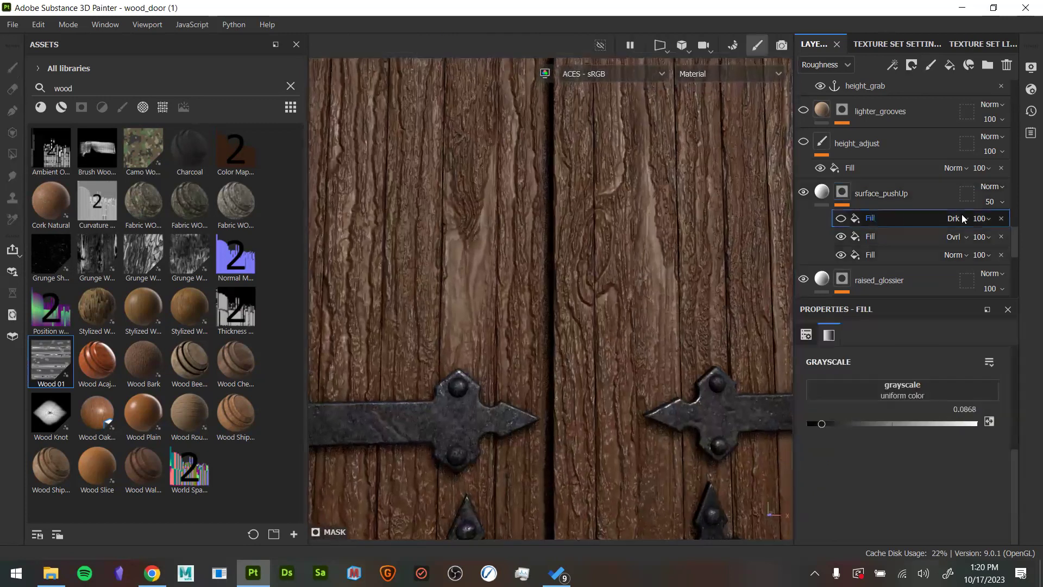
{"action": "left_click", "coordinate": [959, 218]}
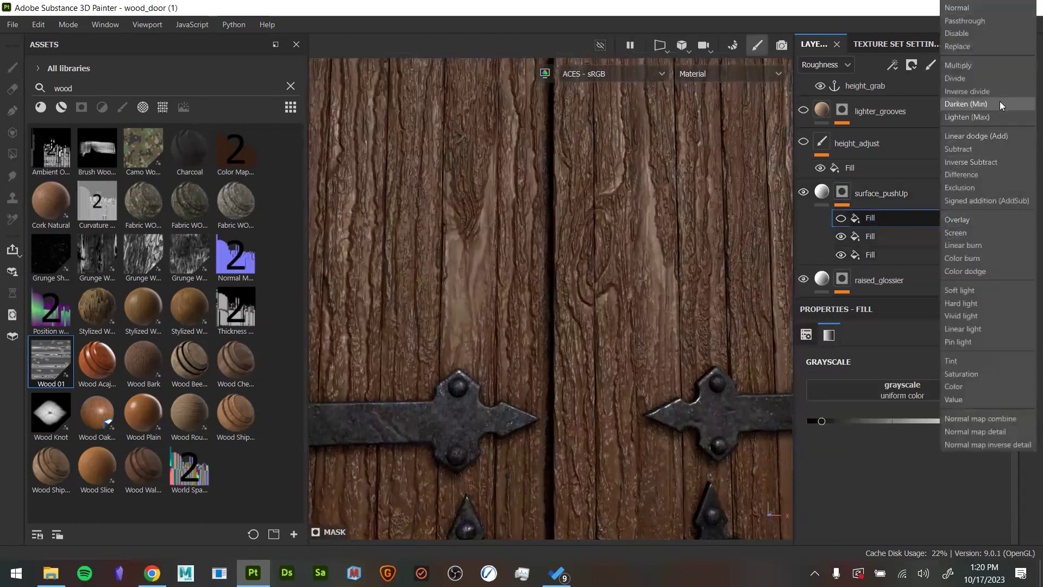
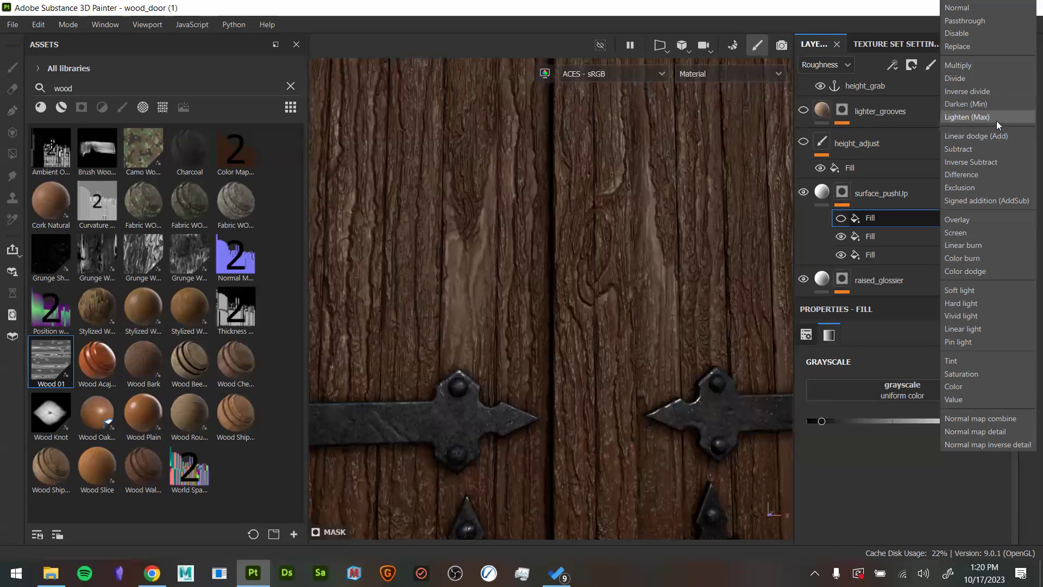
{"action": "left_click", "coordinate": [996, 118]}
{"action": "left_click_drag", "start_coordinate": [650, 479], "coordinate": [687, 471], "text": "alt"}
{"action": "left_click", "coordinate": [967, 218]}
{"action": "left_click", "coordinate": [963, 218]}
{"action": "left_click", "coordinate": [952, 223]}
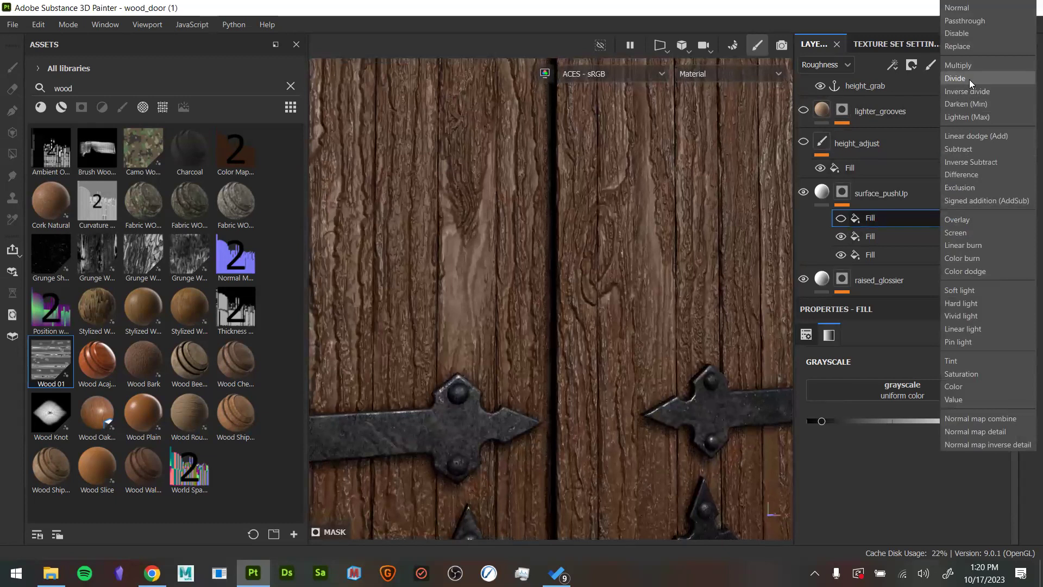
{"action": "left_click", "coordinate": [989, 107]}
{"action": "left_click_drag", "start_coordinate": [724, 370], "coordinate": [848, 336], "text": "alt"}
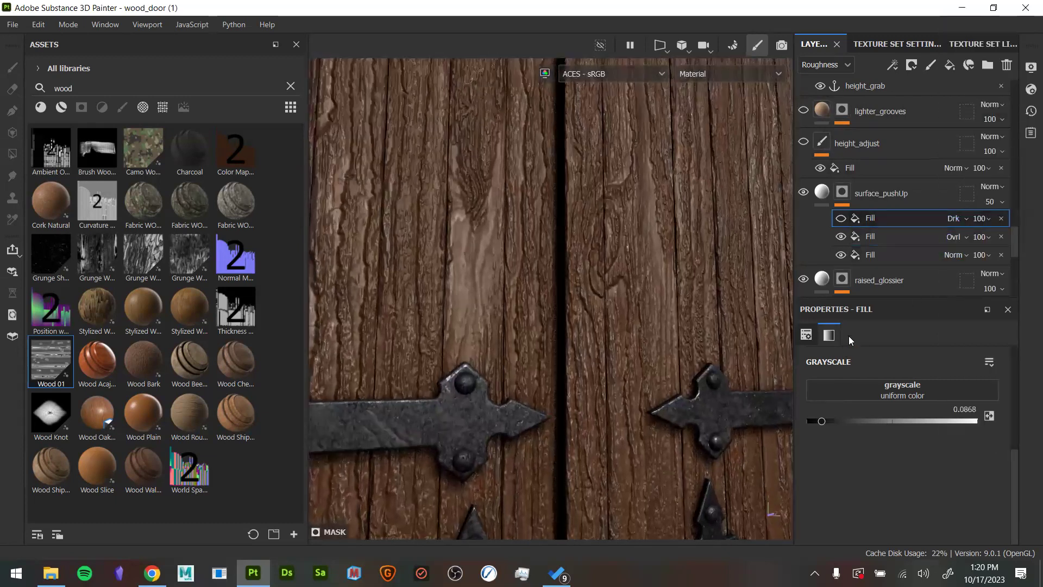
Turn the surface_pushUp mask's Darken fill back on and set its grayscale value to about 0.1076
{"action": "left_click", "coordinate": [840, 218]}
{"action": "mouse_move", "coordinate": [823, 423]}
{"action": "left_mouse_down"}
{"action": "mouse_move", "coordinate": [922, 416]}
{"action": "mouse_move", "coordinate": [817, 430]}
{"action": "mouse_move", "coordinate": [825, 426]}
{"action": "mouse_move", "coordinate": [810, 416]}
{"action": "mouse_move", "coordinate": [921, 395]}
{"action": "mouse_move", "coordinate": [852, 408]}
{"action": "mouse_move", "coordinate": [899, 414]}
{"action": "mouse_move", "coordinate": [796, 427]}
{"action": "mouse_move", "coordinate": [821, 416]}
{"action": "left_mouse_up"}
{"action": "left_click_drag", "start_coordinate": [706, 403], "coordinate": [663, 407], "text": "alt"}
{"action": "right_click_drag", "start_coordinate": [663, 408], "coordinate": [521, 347], "text": "alt"}
{"action": "left_click_drag", "start_coordinate": [522, 348], "coordinate": [555, 330], "text": "alt"}
{"action": "left_click_drag", "start_coordinate": [822, 421], "coordinate": [831, 423]}
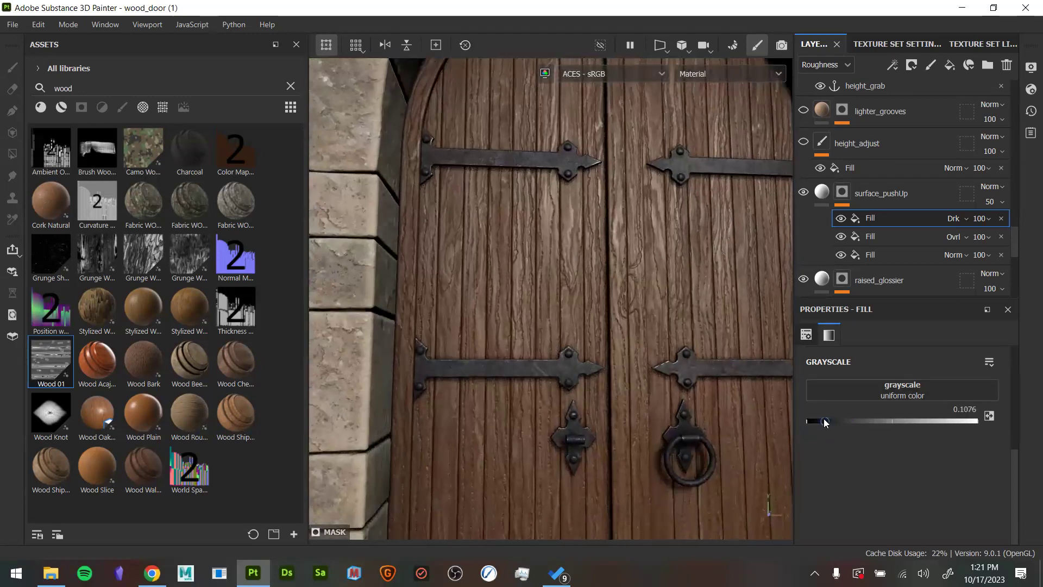
Check the height value of surface_pushUp and the roughness value of raised_glossier, and view the door with surface_pushUp hidden
{"action": "left_click", "coordinate": [820, 199]}
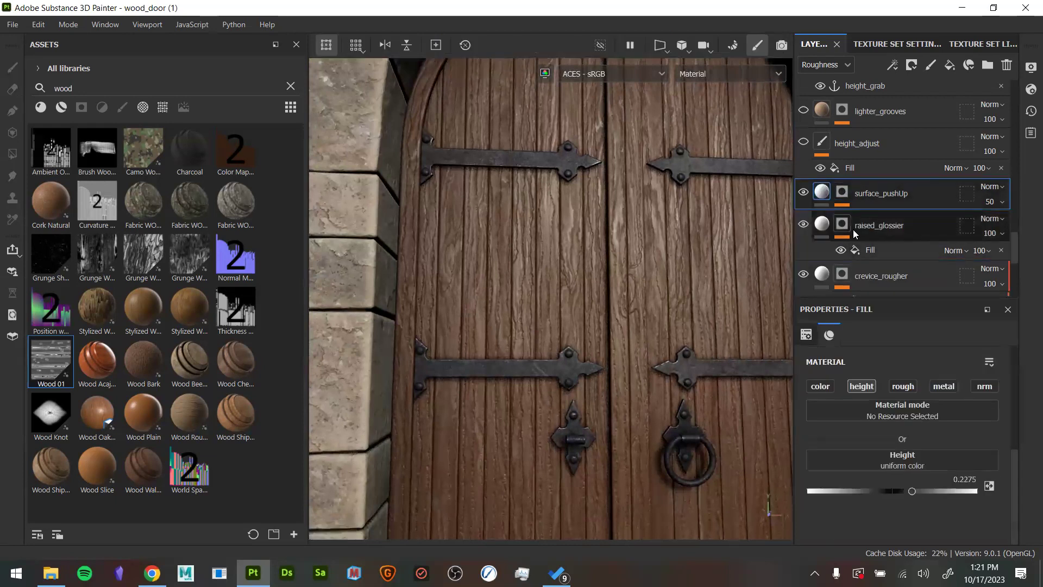
{"action": "left_click", "coordinate": [820, 225]}
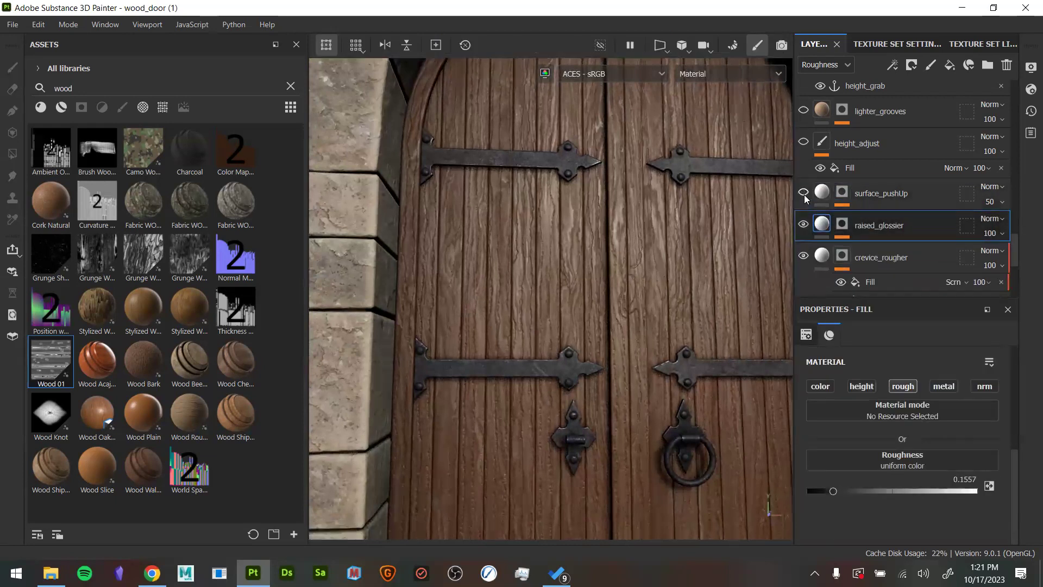
{"action": "left_click_drag", "start_coordinate": [662, 308], "coordinate": [734, 239], "text": "alt"}
Turn on the height_adjust layer and switch the layer stack to the Height channel
{"action": "scroll", "coordinate": [833, 143], "scroll_direction": "up", "scroll_amount": 3}
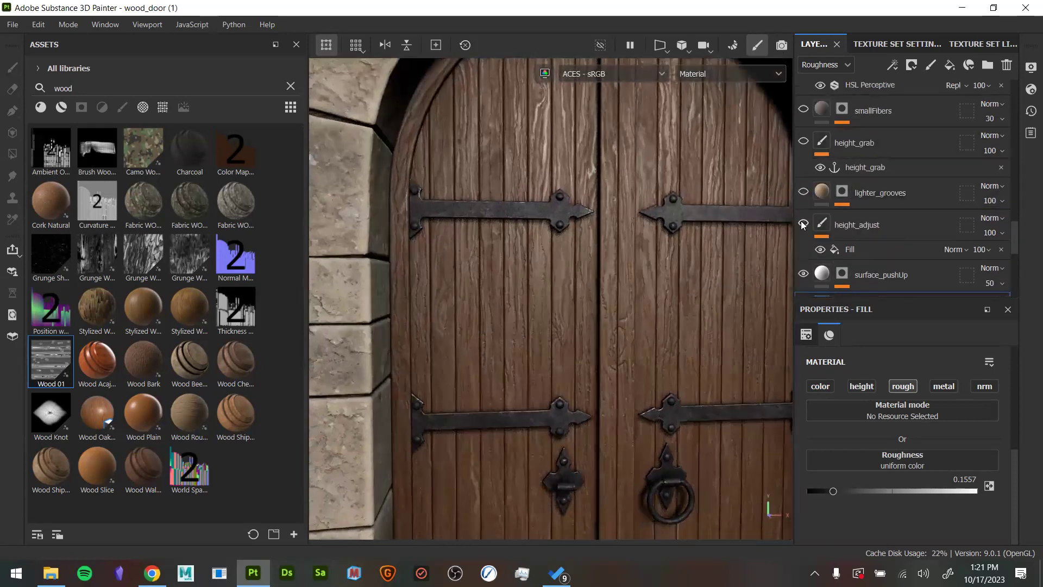
{"action": "right_click_drag", "start_coordinate": [672, 295], "coordinate": [912, 402], "text": "alt"}
{"action": "left_click_drag", "start_coordinate": [679, 315], "coordinate": [687, 330], "text": "alt"}
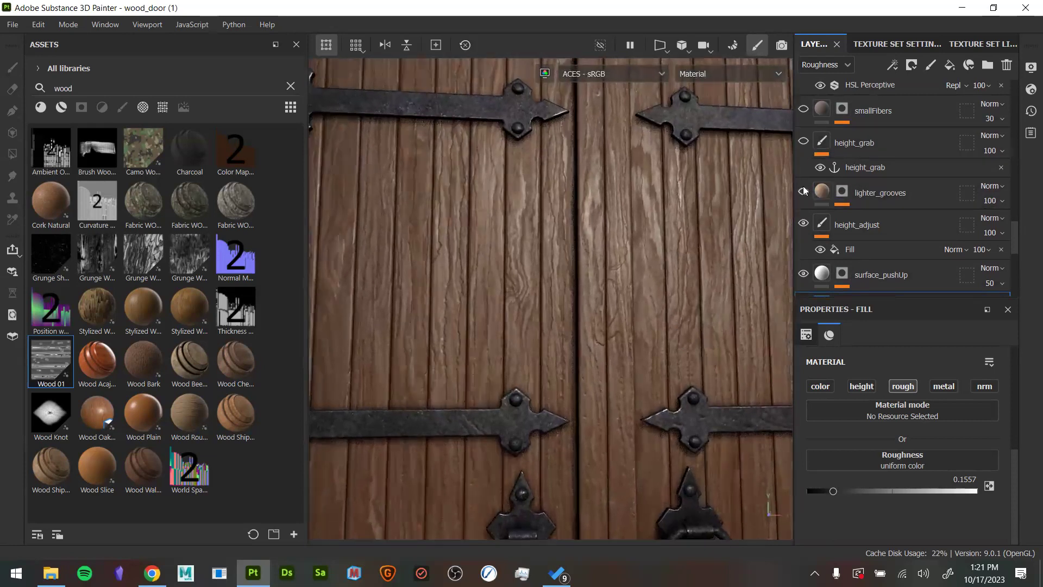
{"action": "left_click", "coordinate": [822, 224]}
{"action": "left_click", "coordinate": [826, 65]}
{"action": "left_click", "coordinate": [820, 96]}
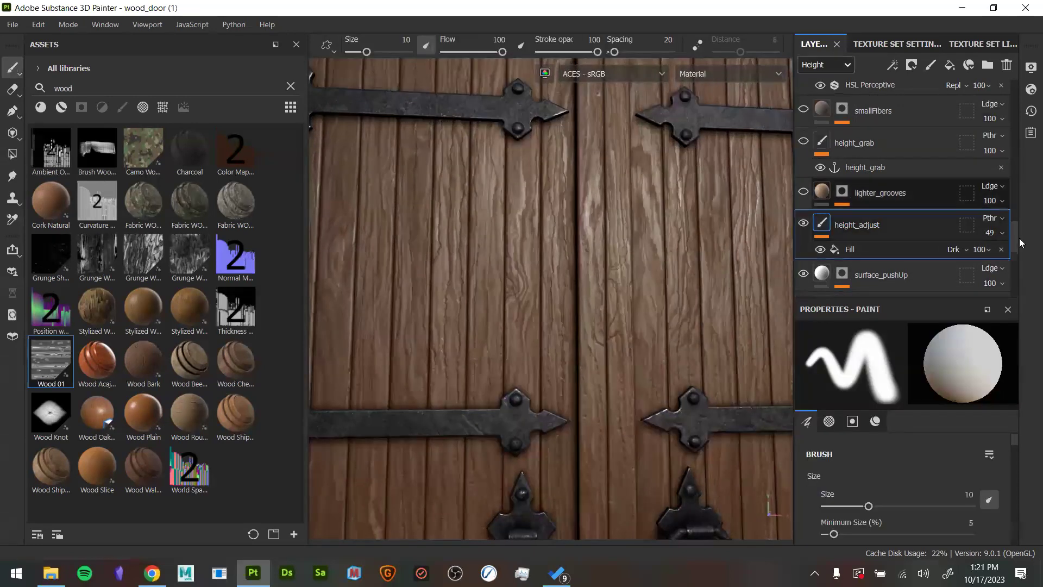
Vary the height value of height_adjust's Darken fill and bring it to about 0.0279
{"action": "left_click", "coordinate": [859, 254]}
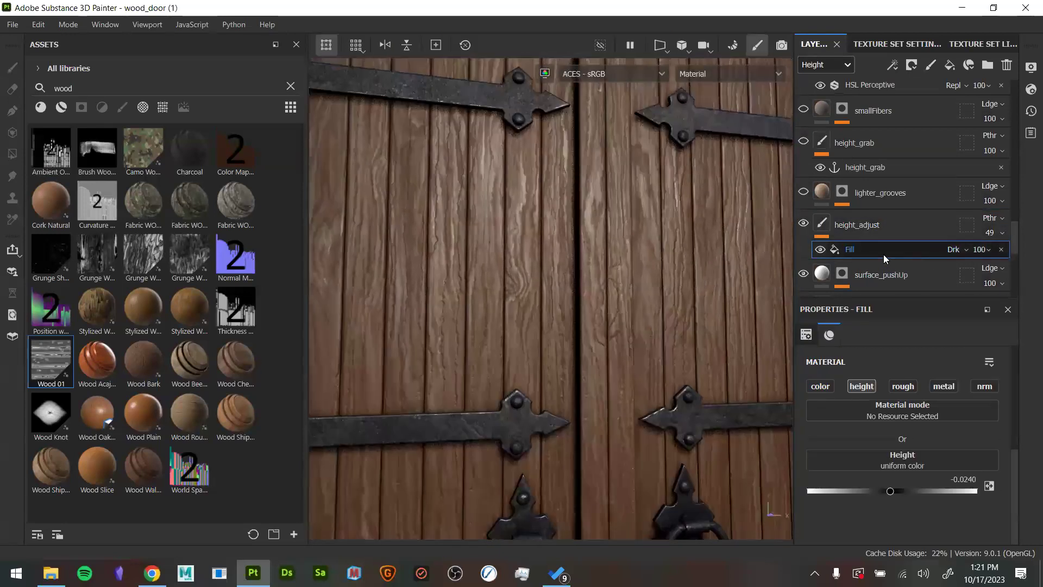
{"action": "left_click", "coordinate": [858, 231]}
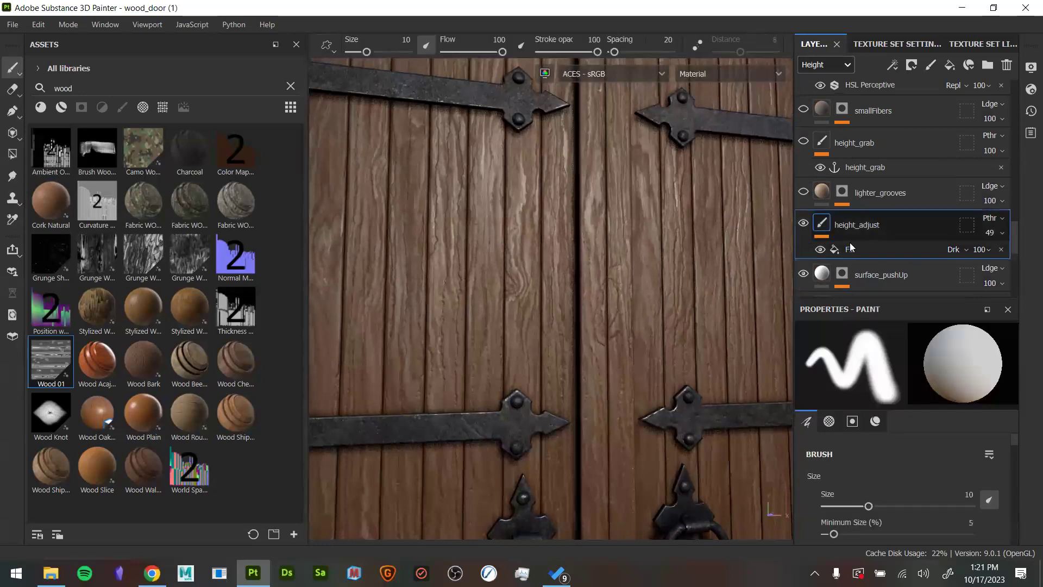
{"action": "left_click", "coordinate": [877, 254]}
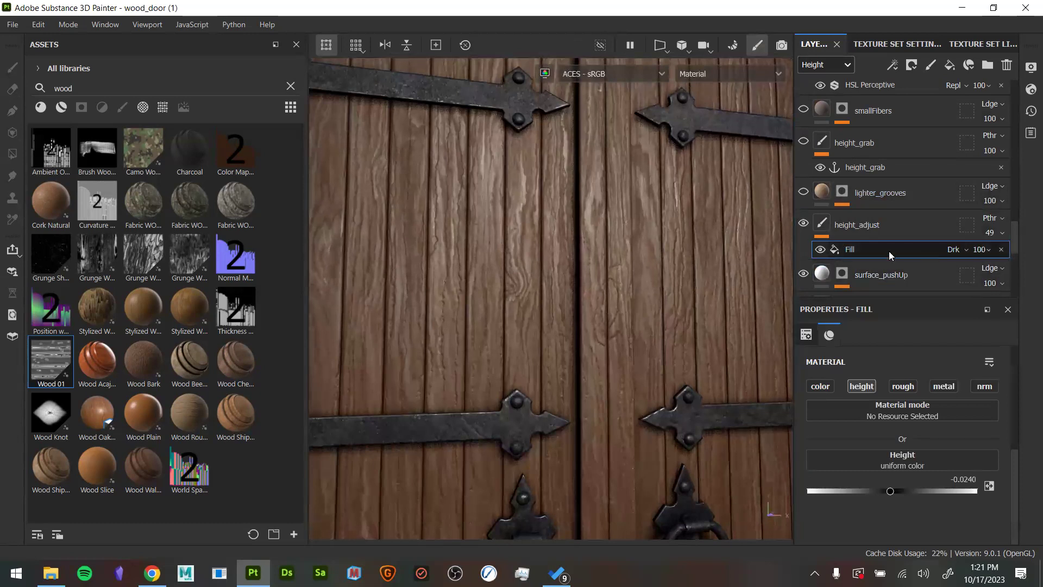
{"action": "left_click_drag", "start_coordinate": [890, 491], "coordinate": [825, 505]}
{"action": "left_click_drag", "start_coordinate": [907, 506], "coordinate": [892, 499]}
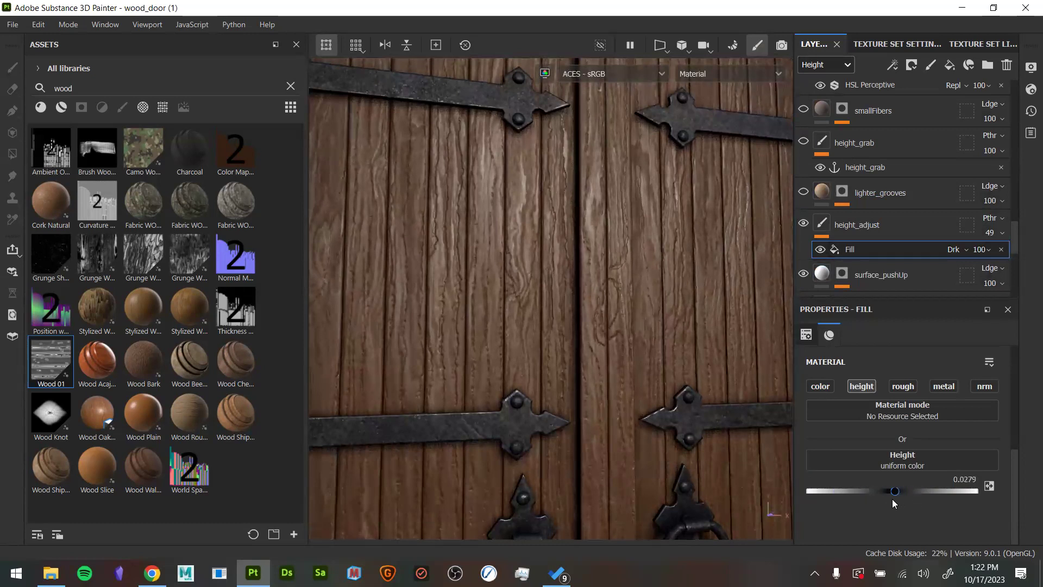
{"action": "left_click", "coordinate": [822, 225]}
Turn on the lighter_grooves layer and view its effect across the planks of both door leaves
{"action": "scroll", "coordinate": [636, 261], "scroll_direction": "down", "scroll_amount": 5}
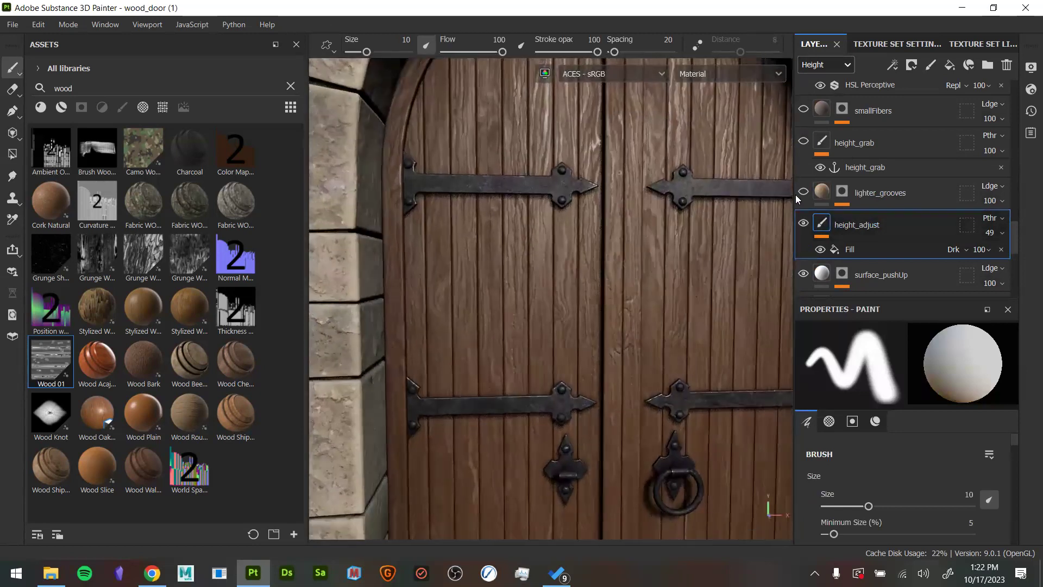
{"action": "middle_click_drag", "start_coordinate": [663, 309], "coordinate": [615, 167]}
{"action": "left_click_drag", "start_coordinate": [615, 167], "coordinate": [624, 263], "text": "alt"}
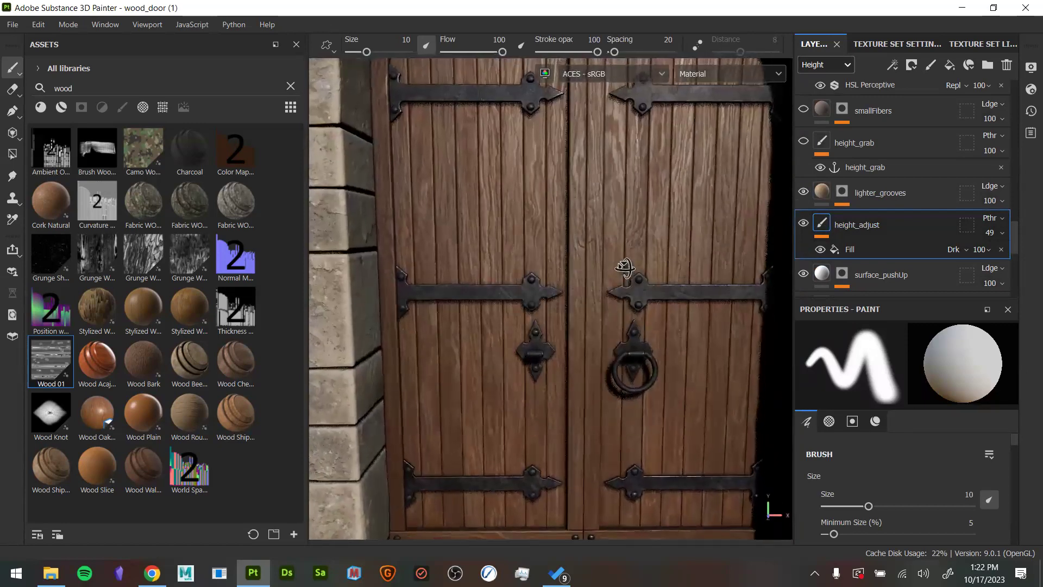
Show the lighter_grooves mask and examine its painted planks and Grunge Wood Hard pattern over the whole door
{"action": "left_click", "coordinate": [842, 192], "text": "alt"}
{"action": "middle_click_drag", "start_coordinate": [679, 343], "coordinate": [662, 259], "text": "alt"}
{"action": "left_click_drag", "start_coordinate": [662, 258], "coordinate": [694, 303], "text": "alt"}
{"action": "middle_click_drag", "start_coordinate": [694, 303], "coordinate": [696, 381], "text": "alt"}
{"action": "mouse_move", "coordinate": [696, 382]}
{"action": "left_mouse_down", "text": "alt"}
{"action": "mouse_move", "coordinate": [687, 407]}
{"action": "mouse_move", "coordinate": [621, 401]}
{"action": "left_mouse_up", "text": "alt"}
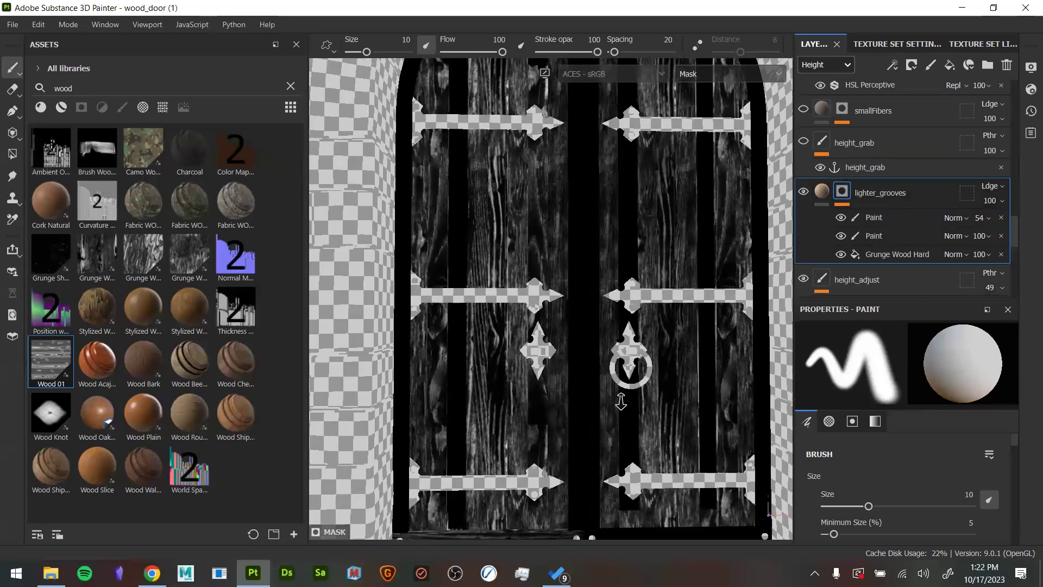
{"action": "right_click_drag", "start_coordinate": [622, 400], "coordinate": [630, 405], "text": "alt"}
{"action": "left_click_drag", "start_coordinate": [630, 405], "coordinate": [636, 401], "text": "alt"}
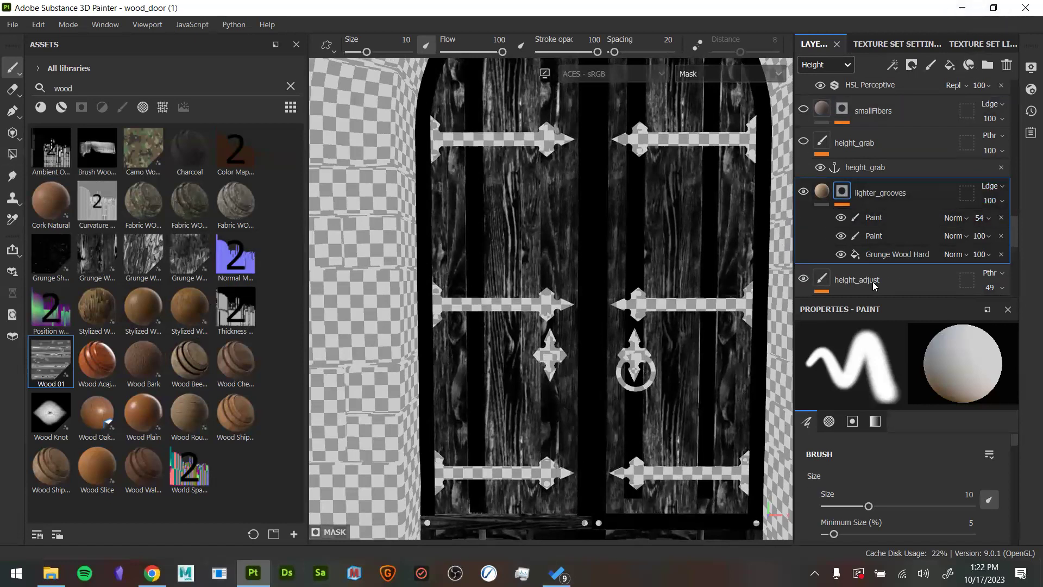
Return to the material view and examine the lighter_grooves effect on the door from several angles
{"action": "left_click", "coordinate": [823, 193]}
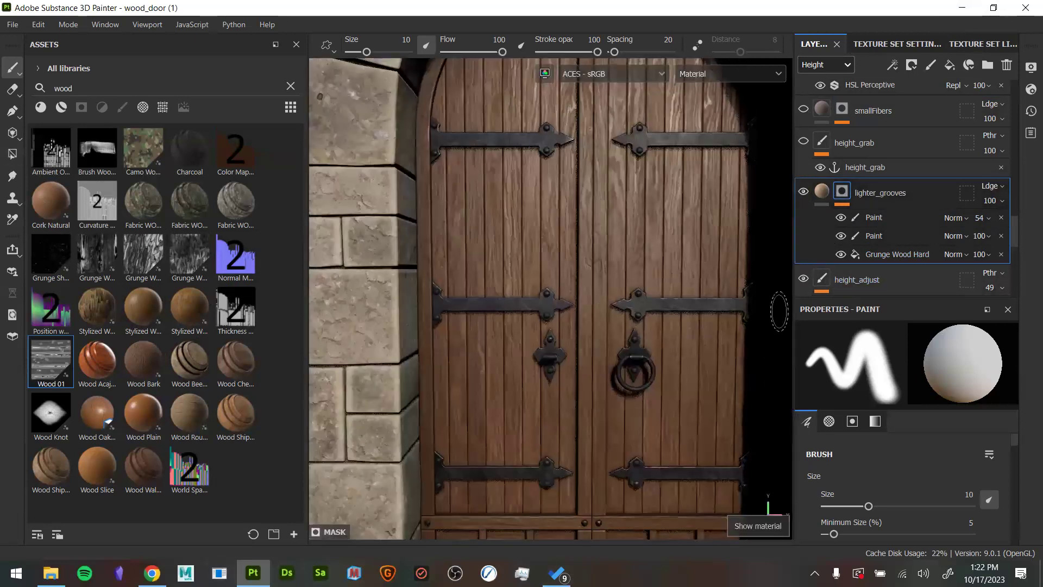
{"action": "left_click_drag", "start_coordinate": [693, 343], "coordinate": [701, 396], "text": "alt"}
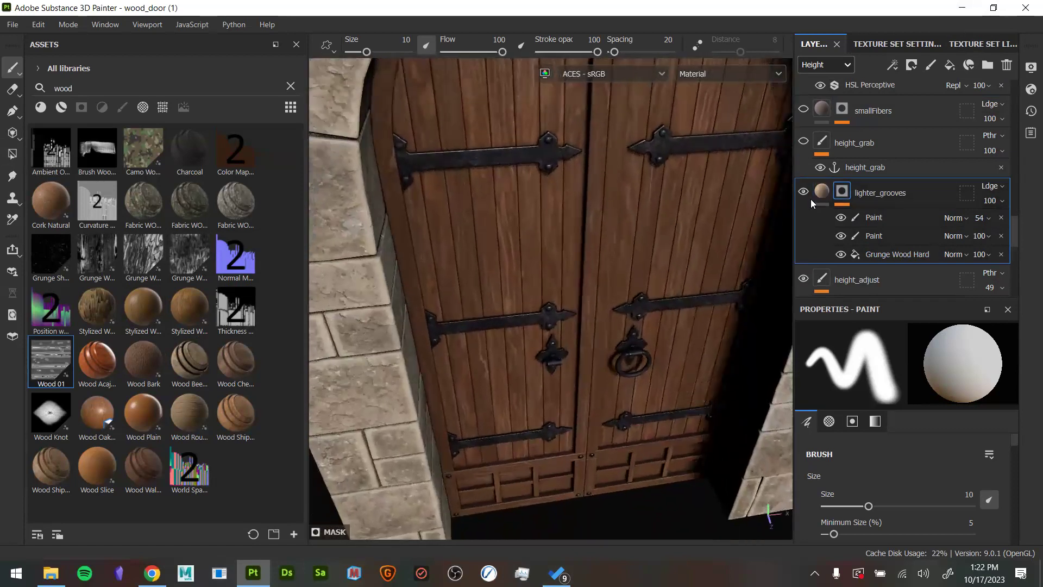
{"action": "left_click_drag", "start_coordinate": [643, 321], "coordinate": [639, 296], "text": "alt"}
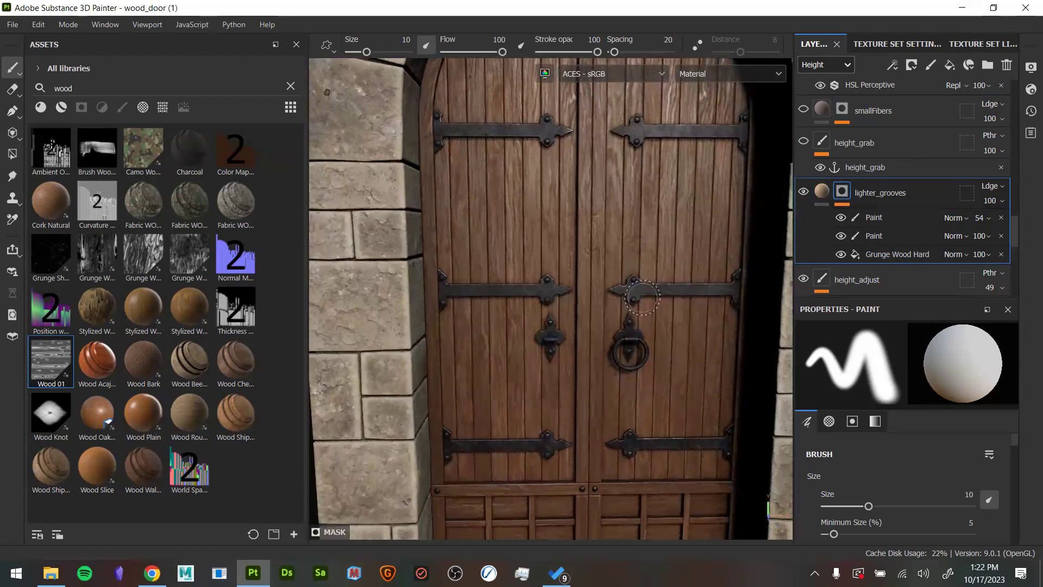
{"action": "mouse_move", "coordinate": [652, 354]}
{"action": "left_mouse_down", "text": "alt"}
{"action": "mouse_move", "coordinate": [633, 356]}
{"action": "mouse_move", "coordinate": [655, 369]}
{"action": "left_mouse_up", "text": "alt"}
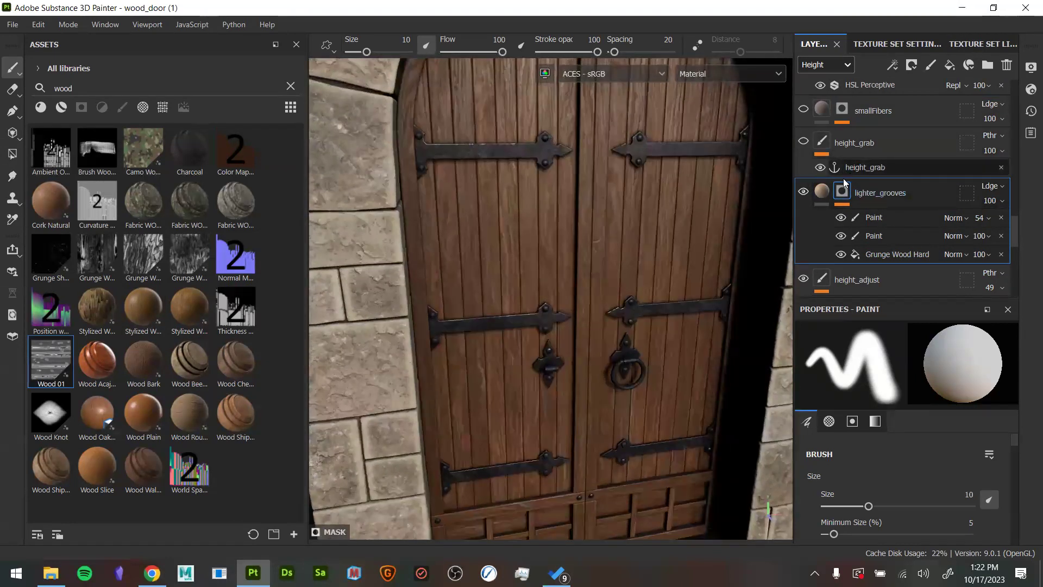
Show the lighter_grooves mask, compare it with its upper Paint effect off and on, and return to the material view
{"action": "left_click", "coordinate": [843, 192], "text": "alt"}
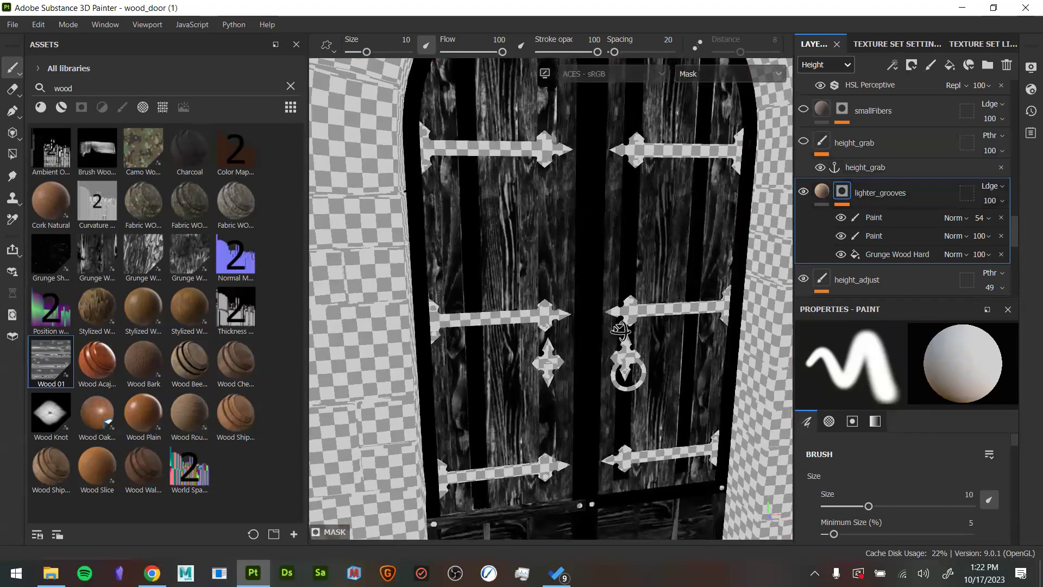
{"action": "left_click", "coordinate": [842, 218]}
{"action": "left_click", "coordinate": [841, 218]}
{"action": "left_click", "coordinate": [841, 218]}
{"action": "left_click", "coordinate": [841, 218]}
{"action": "left_click", "coordinate": [841, 218]}
{"action": "left_click", "coordinate": [841, 219]}
{"action": "left_click", "coordinate": [841, 218]}
{"action": "key", "text": "m"}
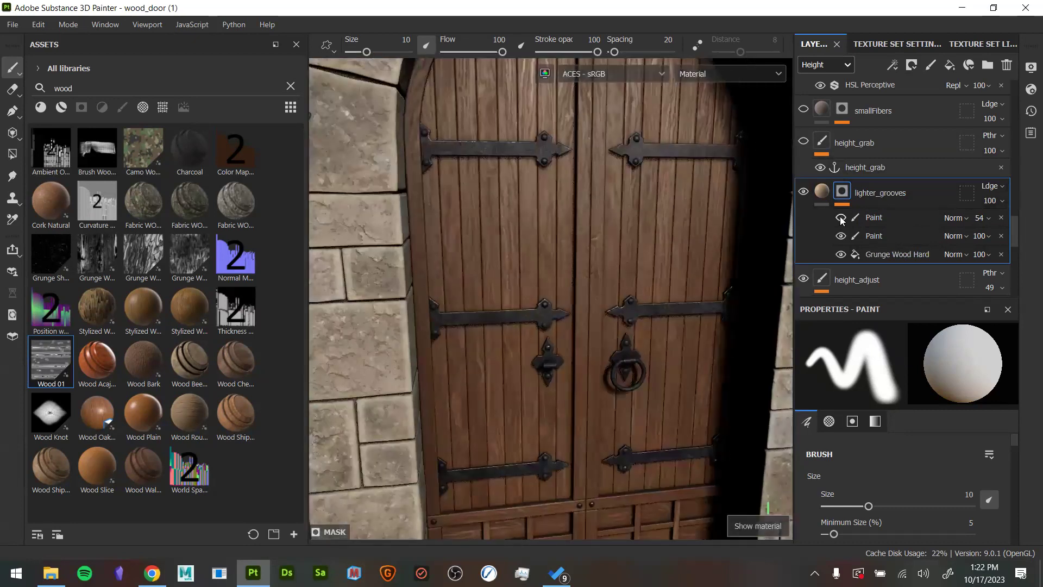
View the door planks with both Paint effects of the lighter_grooves mask hidden, and restore the two effects
{"action": "left_click", "coordinate": [841, 236]}
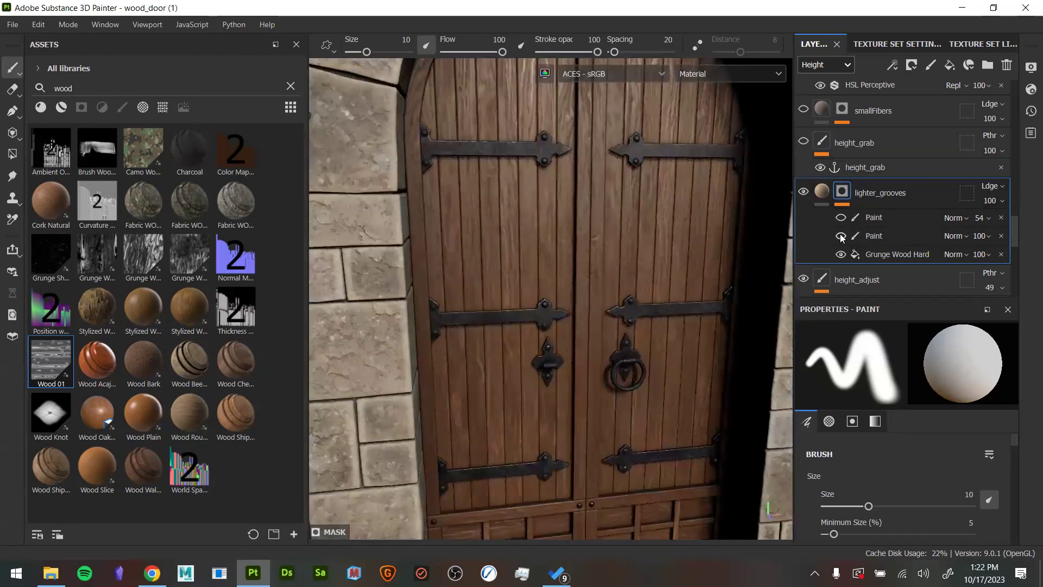
{"action": "left_click_drag", "start_coordinate": [625, 338], "coordinate": [603, 293], "text": "alt"}
{"action": "right_click_drag", "start_coordinate": [603, 293], "coordinate": [576, 304], "text": "alt"}
{"action": "left_click_drag", "start_coordinate": [576, 305], "coordinate": [479, 319], "text": "alt"}
{"action": "right_click_drag", "start_coordinate": [479, 318], "coordinate": [761, 288], "text": "alt"}
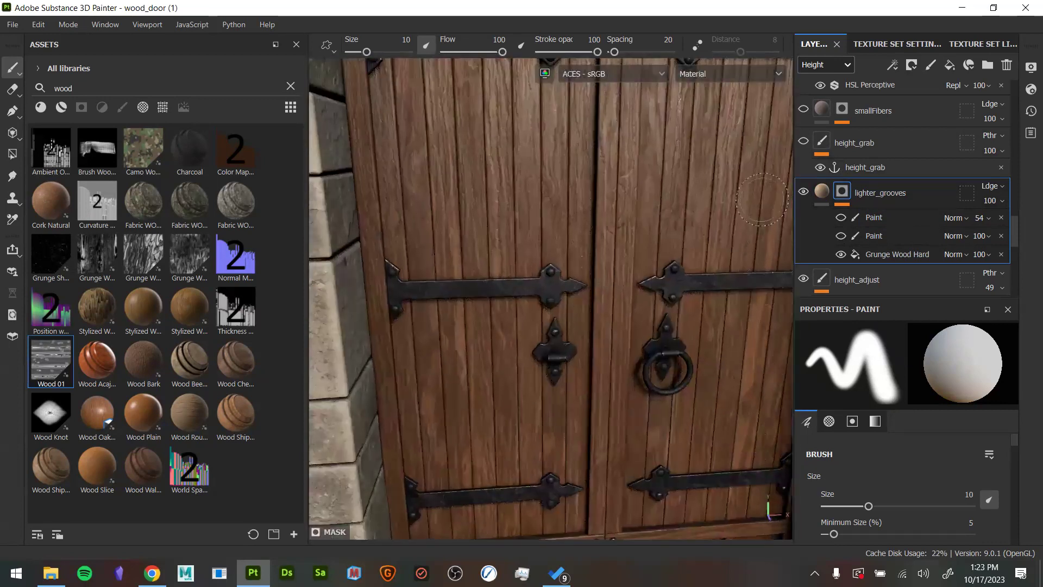
{"action": "left_click_drag", "start_coordinate": [761, 200], "coordinate": [637, 210], "text": "alt"}
{"action": "left_click_drag", "start_coordinate": [492, 327], "coordinate": [526, 320], "text": "alt"}
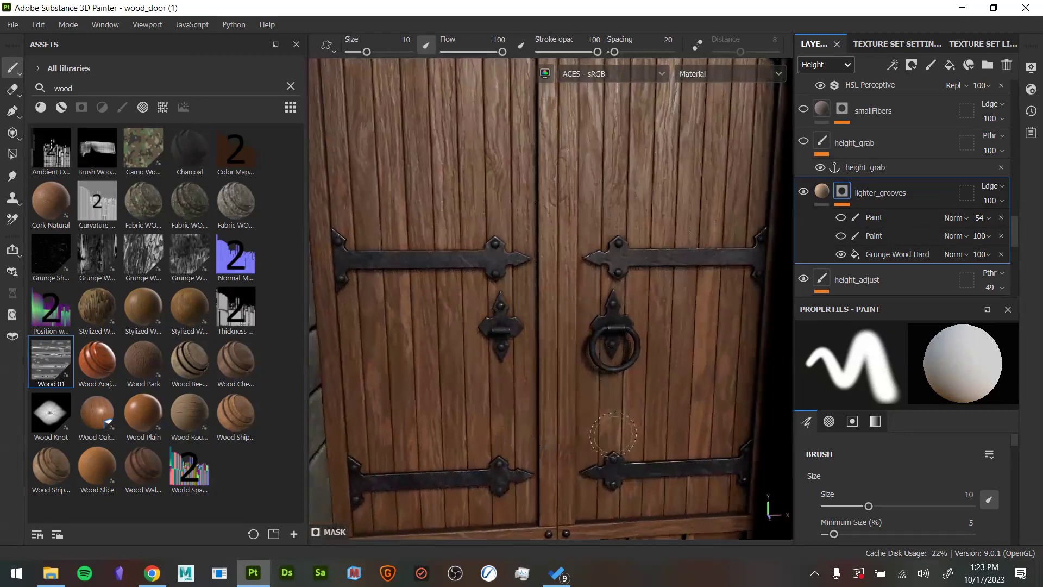
{"action": "right_click_drag", "start_coordinate": [618, 437], "coordinate": [595, 433], "text": "alt"}
{"action": "middle_click_drag", "start_coordinate": [595, 434], "coordinate": [597, 474], "text": "alt"}
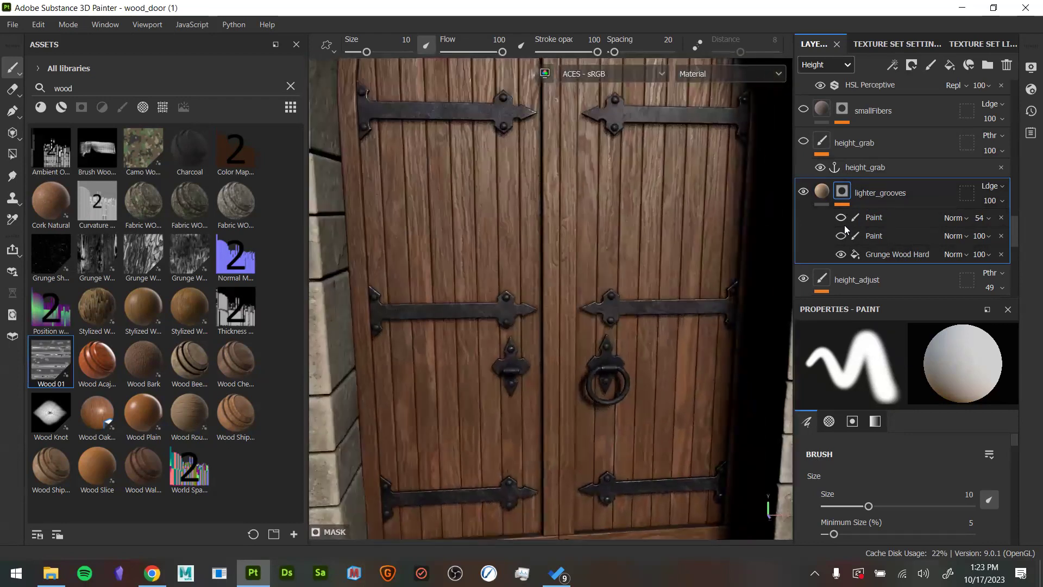
{"action": "left_click", "coordinate": [845, 236]}
{"action": "left_click", "coordinate": [840, 218]}
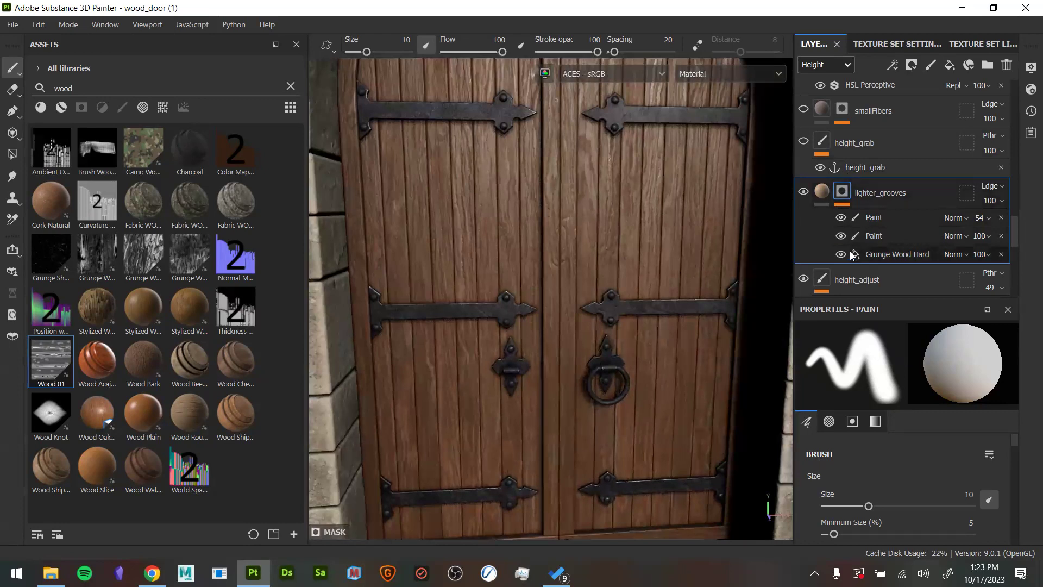
Show the lighter_grooves mask, compare it with the lower Paint effect off and on, and select that effect
{"action": "left_click", "coordinate": [842, 192], "text": "alt"}
{"action": "left_click", "coordinate": [841, 238]}
{"action": "left_click", "coordinate": [842, 238]}
{"action": "left_click", "coordinate": [841, 238]}
{"action": "left_click", "coordinate": [841, 238]}
{"action": "left_click", "coordinate": [842, 238]}
{"action": "left_click", "coordinate": [841, 238]}
{"action": "left_click", "coordinate": [849, 236]}
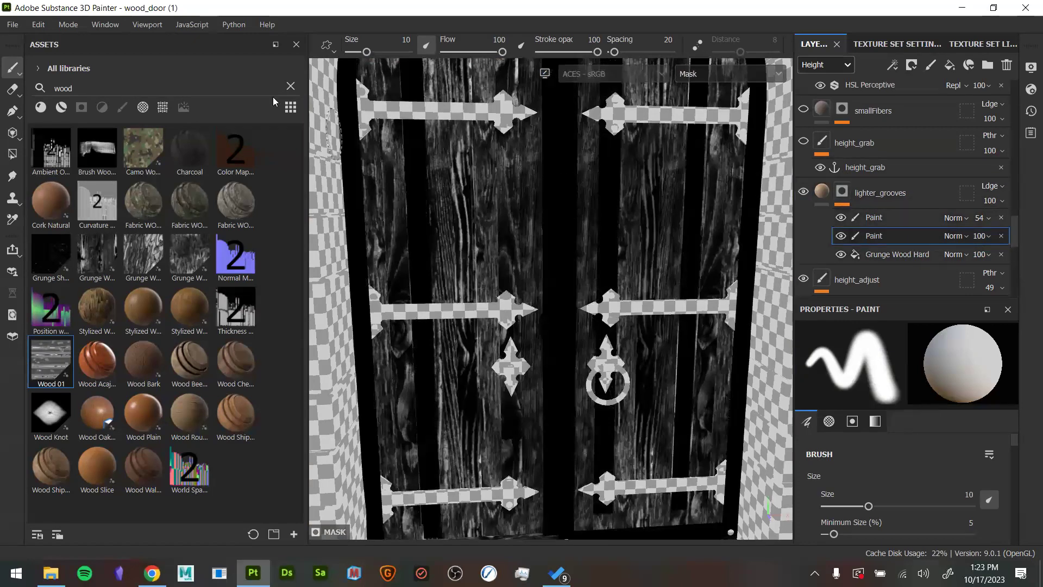
Try masking out the door planks on the lower Paint effect using black Polygon Fill in mesh mode, undoing each fill
{"action": "left_click", "coordinate": [12, 154]}
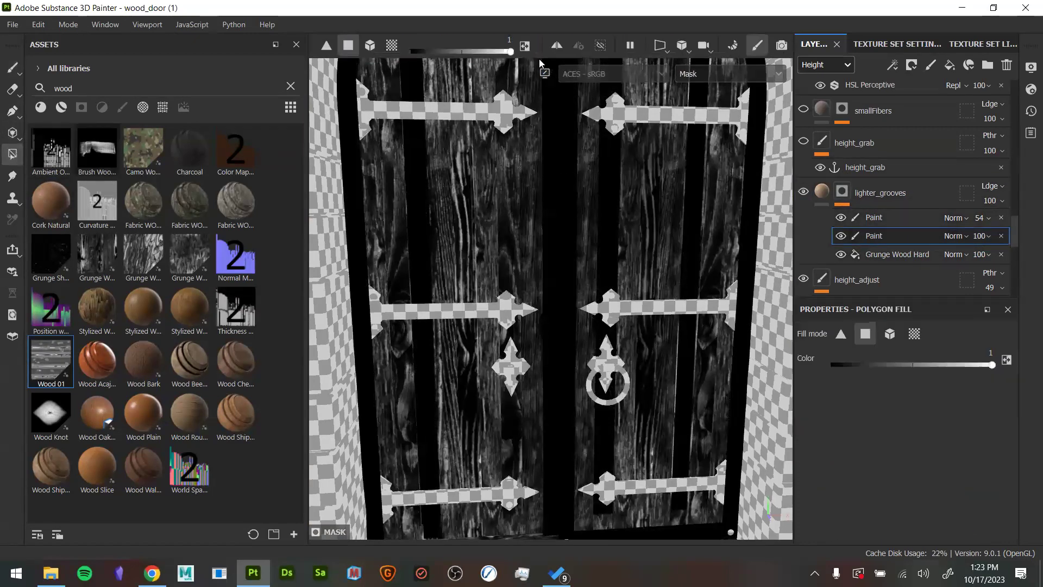
{"action": "left_click", "coordinate": [370, 46]}
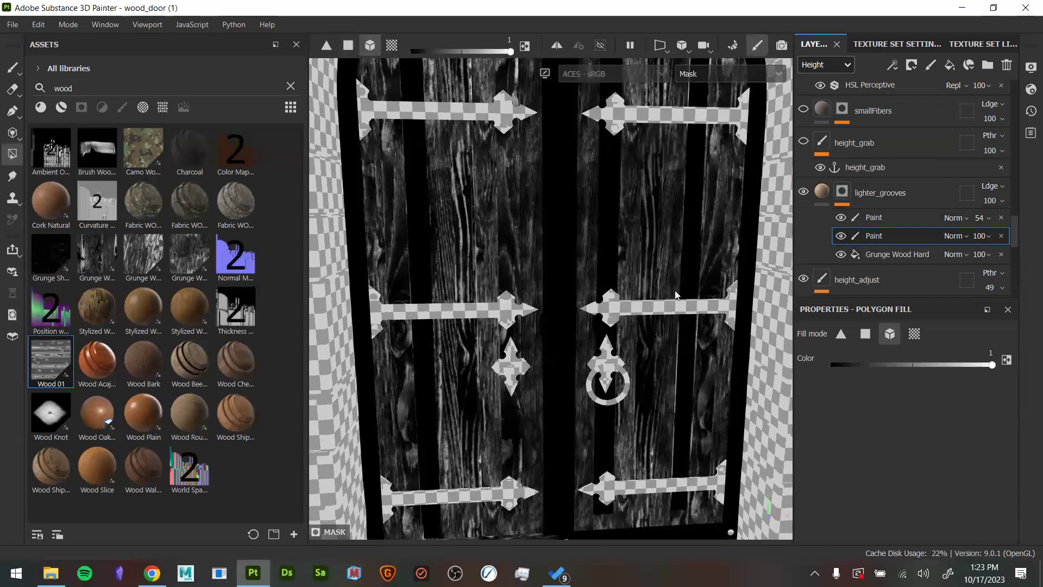
{"action": "key", "text": "x"}
{"action": "left_click", "coordinate": [646, 267]}
{"action": "key", "text": "ctrl+z"}
{"action": "left_click", "coordinate": [496, 269]}
{"action": "key", "text": "ctrl+z"}
Try masking out individual planks on the left door leaf using Polygon Fill in UV chunk mode with value 0, and undo the fills
{"action": "left_click", "coordinate": [915, 333]}
{"action": "left_click", "coordinate": [503, 256]}
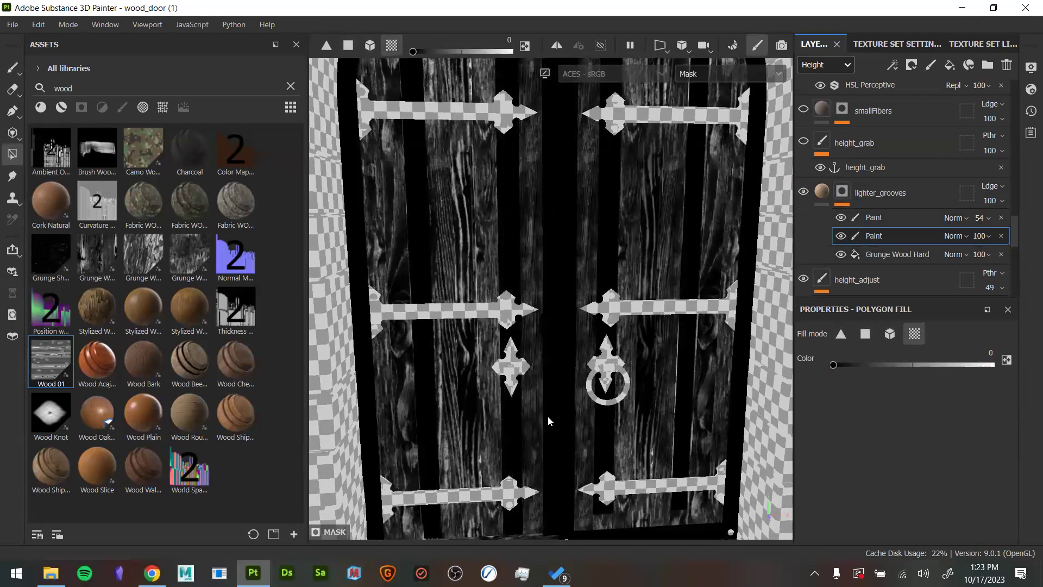
{"action": "left_click", "coordinate": [521, 418]}
{"action": "left_click", "coordinate": [473, 380]}
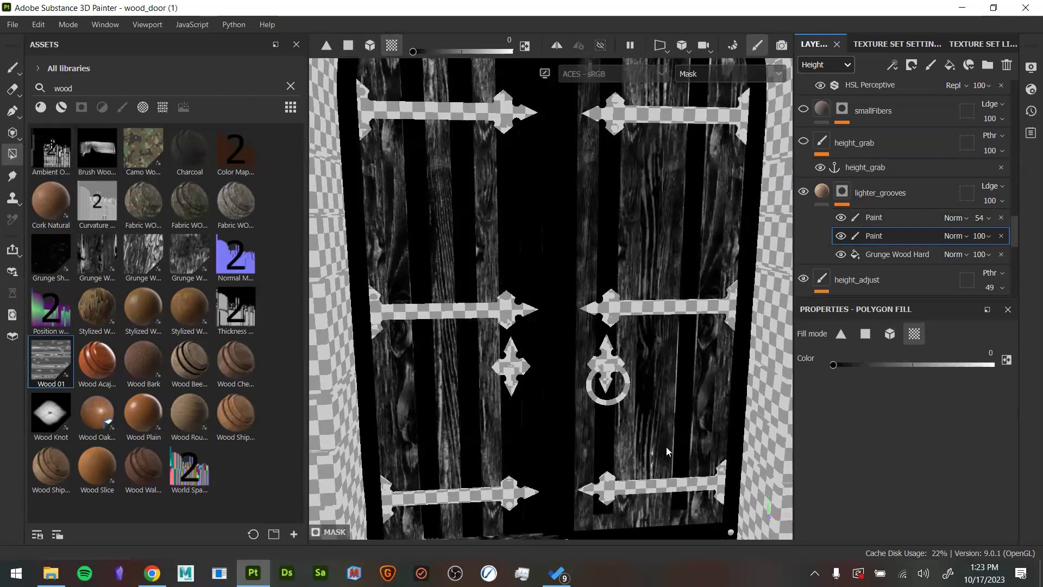
{"action": "key", "text": "ctrl+z"}
{"action": "key", "text": "ctrl+z"}
{"action": "key", "text": "ctrl+z"}
{"action": "key", "text": "ctrl+z"}
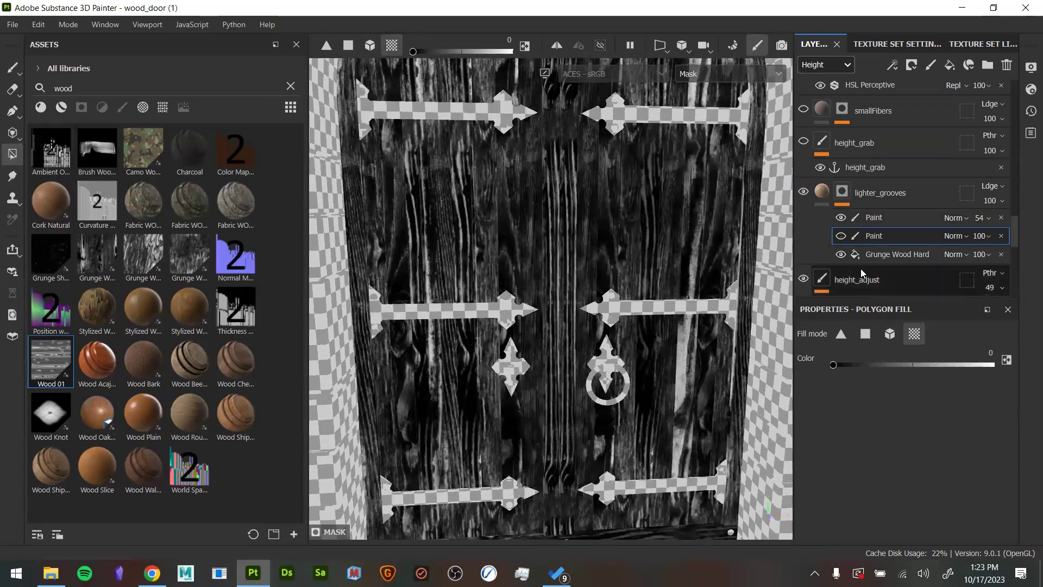
Select the lighter_grooves fill to see its material settings and view its effect on the upper door
{"action": "left_click", "coordinate": [825, 195]}
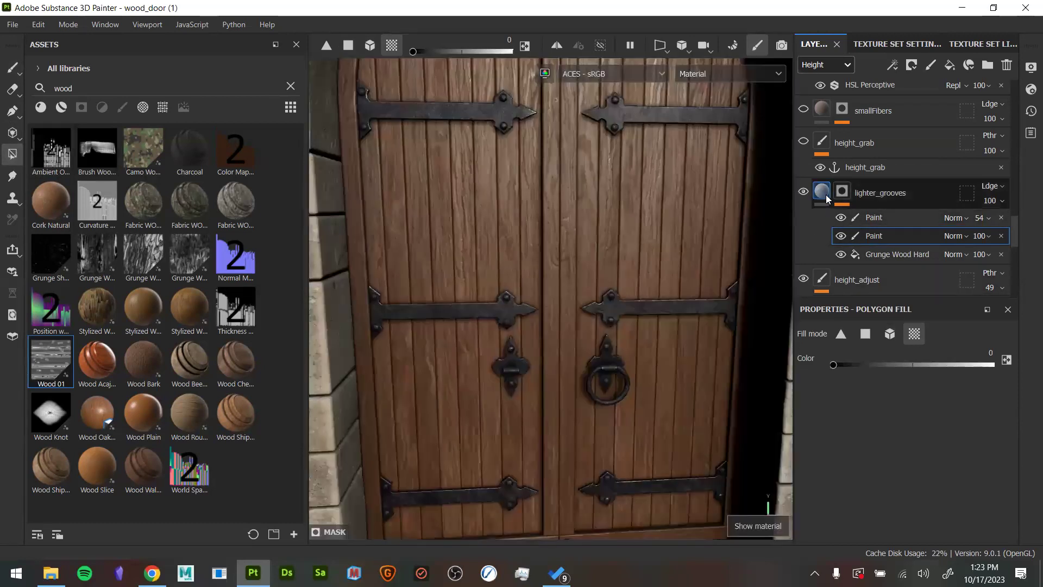
{"action": "left_click", "coordinate": [814, 194]}
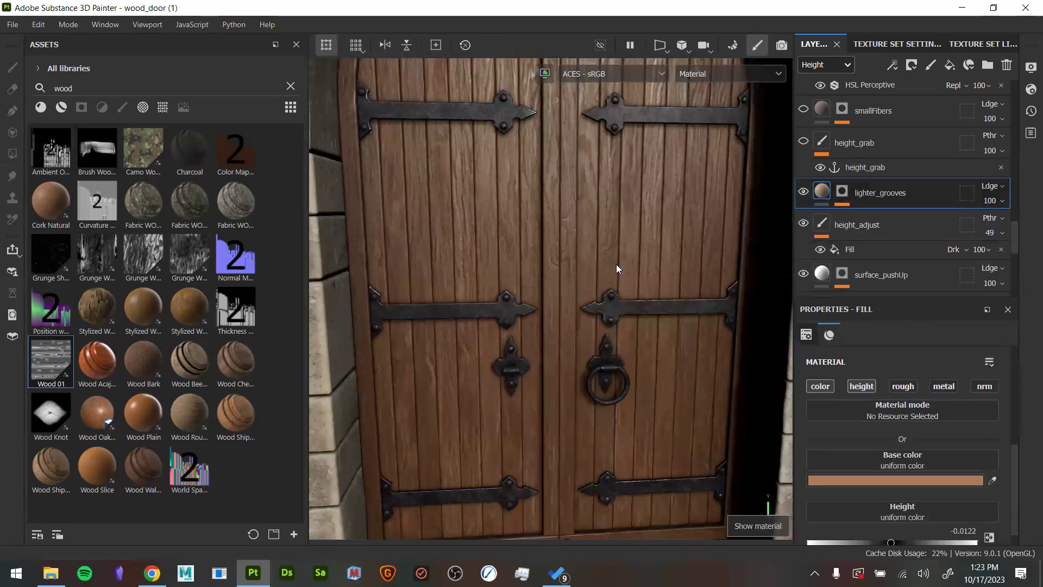
{"action": "left_click_drag", "start_coordinate": [615, 261], "coordinate": [652, 257], "text": "alt"}
{"action": "middle_click_drag", "start_coordinate": [617, 275], "coordinate": [624, 349], "text": "alt"}
{"action": "left_click_drag", "start_coordinate": [624, 349], "coordinate": [640, 323], "text": "alt"}
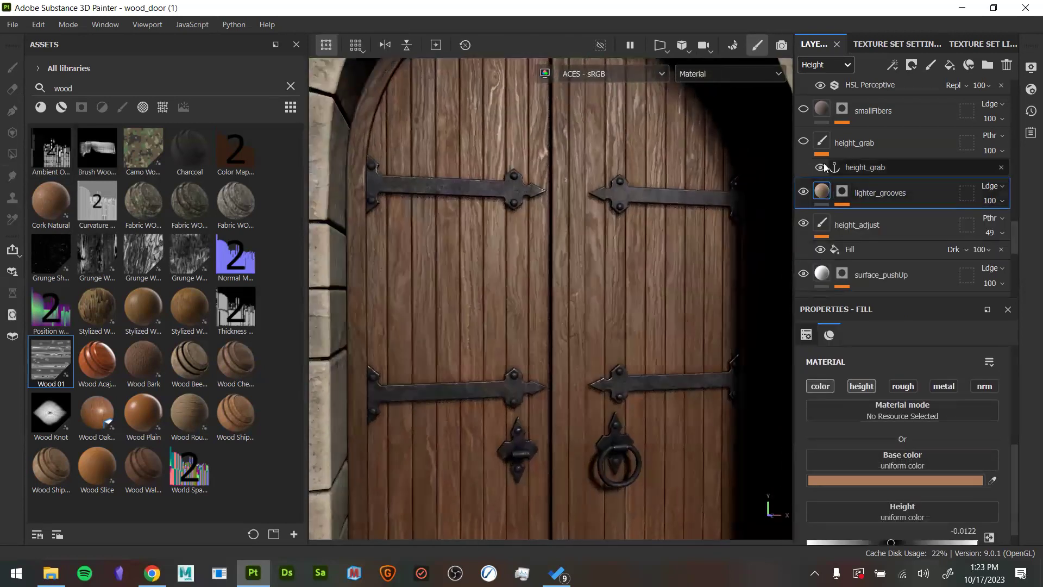
Turn on and select the height_grab layer, inspect the planks in the Normal+Height+Mesh channel, and return to the material view
{"action": "scroll", "coordinate": [814, 190], "scroll_direction": "up", "scroll_amount": 1}
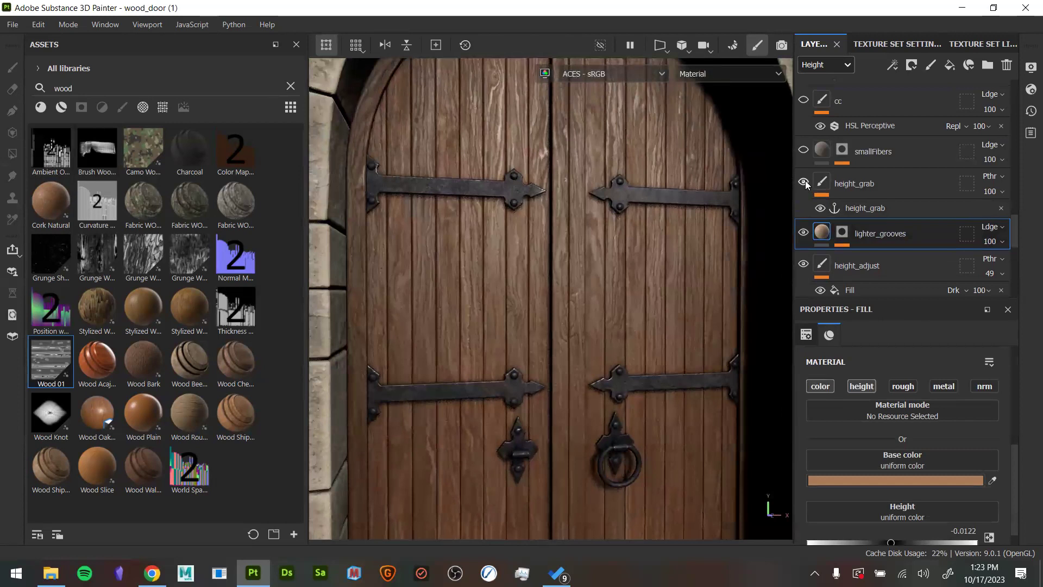
{"action": "left_click", "coordinate": [858, 188]}
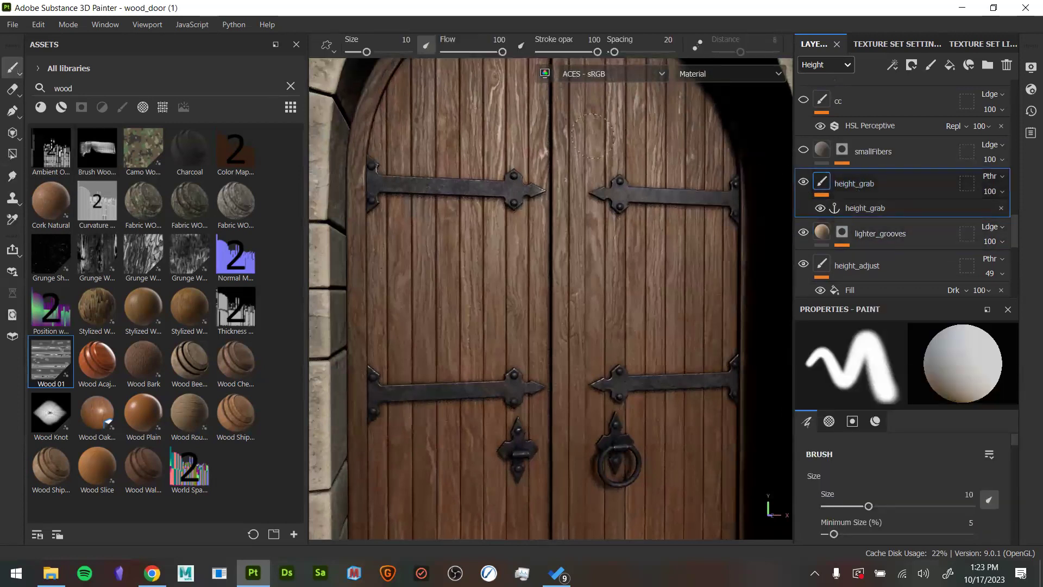
{"action": "key", "text": "c"}
{"action": "key", "text": "c"}
{"action": "key", "text": "c"}
{"action": "key", "text": "c"}
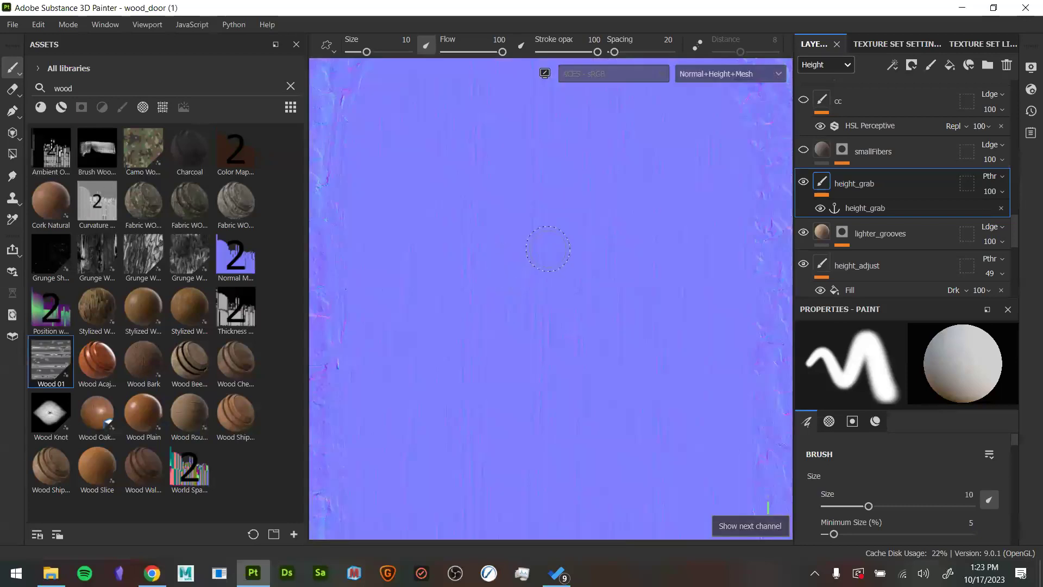
{"action": "scroll", "coordinate": [549, 193], "scroll_direction": "up", "scroll_amount": 3}
{"action": "left_click_drag", "start_coordinate": [574, 339], "coordinate": [548, 367], "text": "alt"}
{"action": "right_click_drag", "start_coordinate": [550, 364], "coordinate": [467, 349], "text": "alt"}
{"action": "middle_click_drag", "start_coordinate": [559, 361], "coordinate": [578, 200], "text": "alt"}
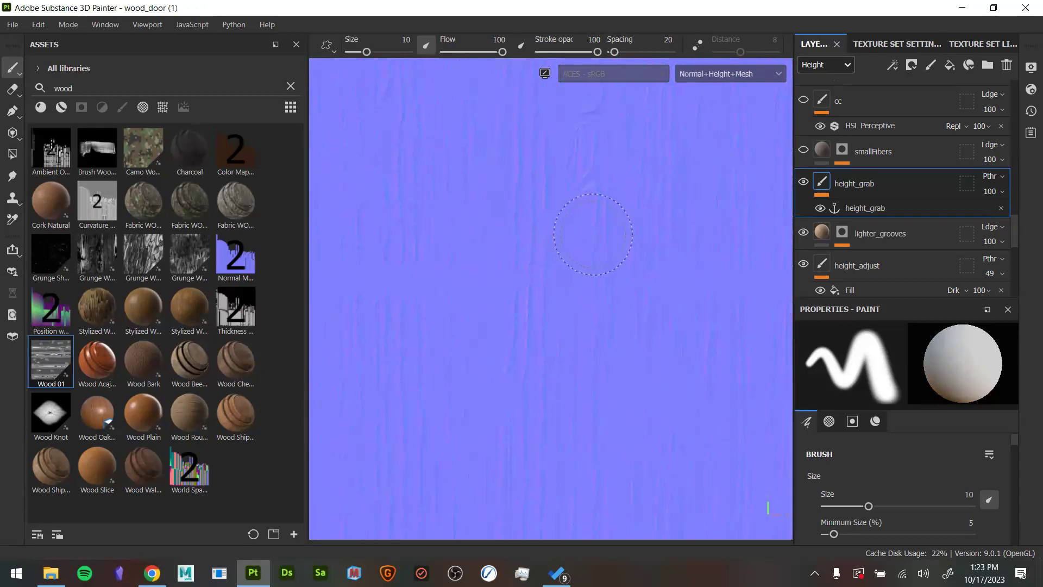
{"action": "key", "text": "m"}
Examine the height_grab anchor point, its references, and the layers beneath it in the stack
{"action": "scroll", "coordinate": [869, 195], "scroll_direction": "up", "scroll_amount": 1}
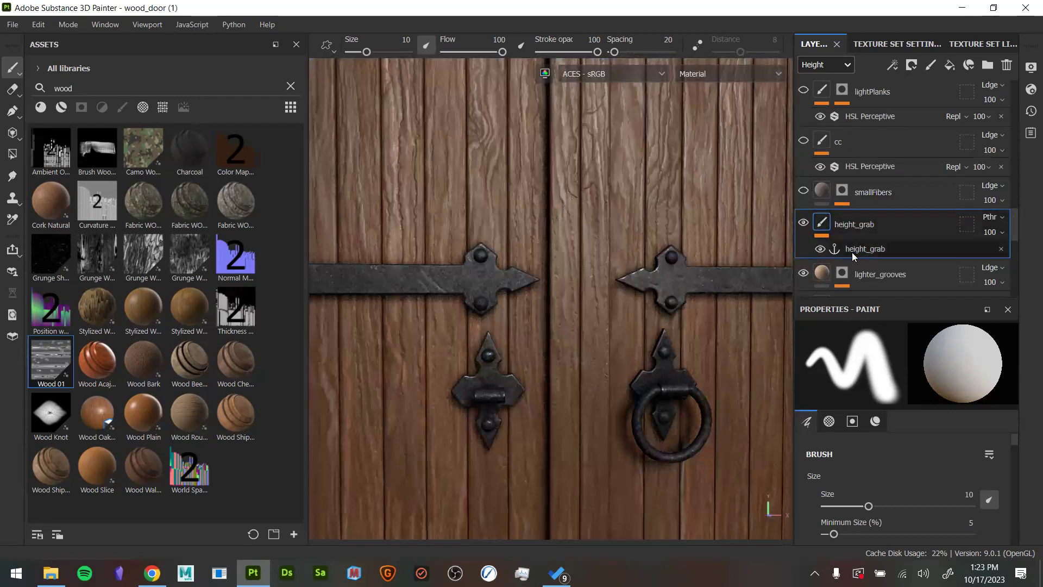
{"action": "left_click", "coordinate": [868, 250]}
{"action": "left_click", "coordinate": [829, 222]}
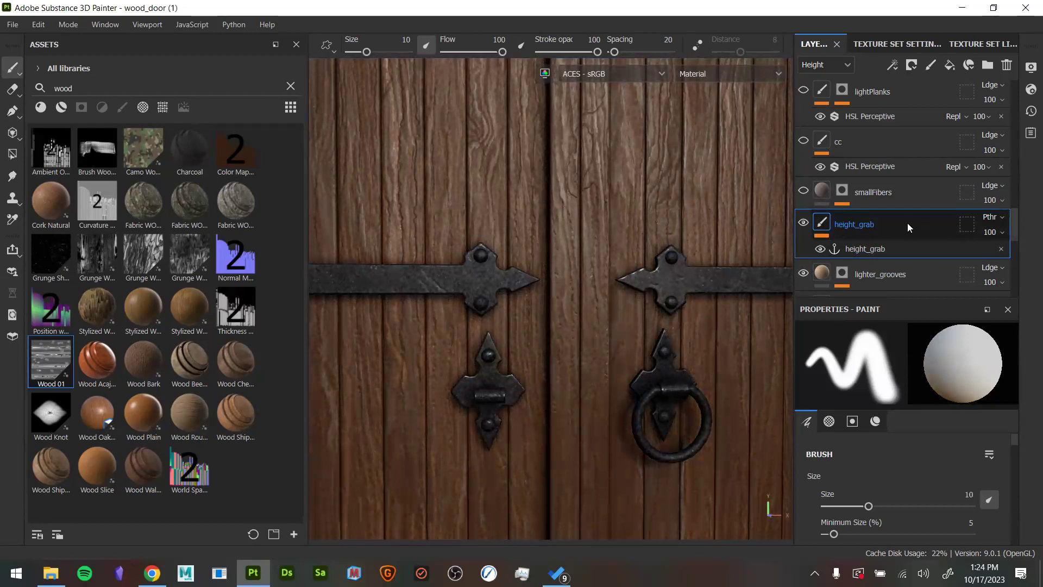
{"action": "left_click", "coordinate": [859, 248]}
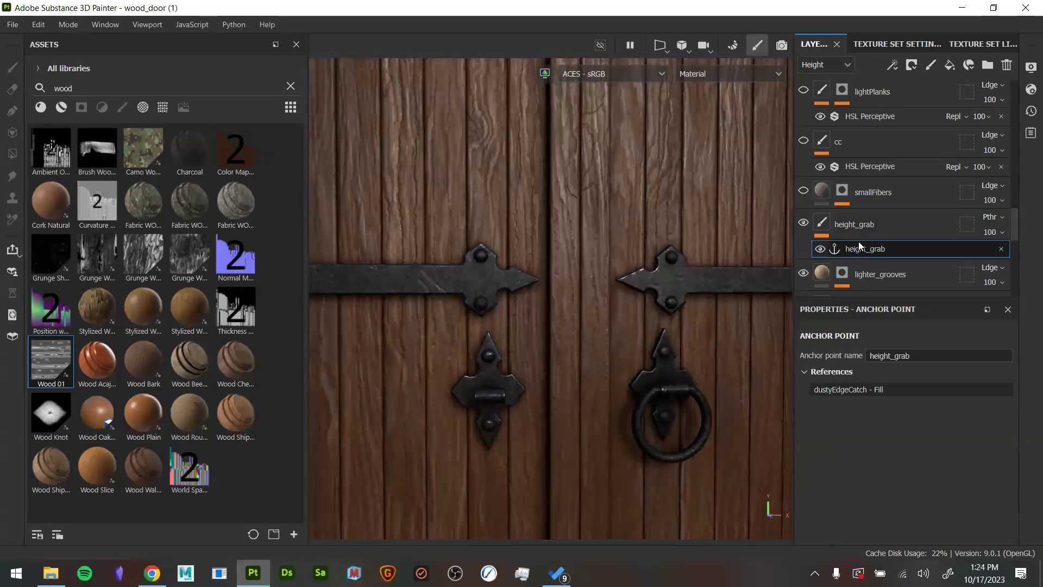
{"action": "scroll", "coordinate": [810, 197], "scroll_direction": "down", "scroll_amount": 2}
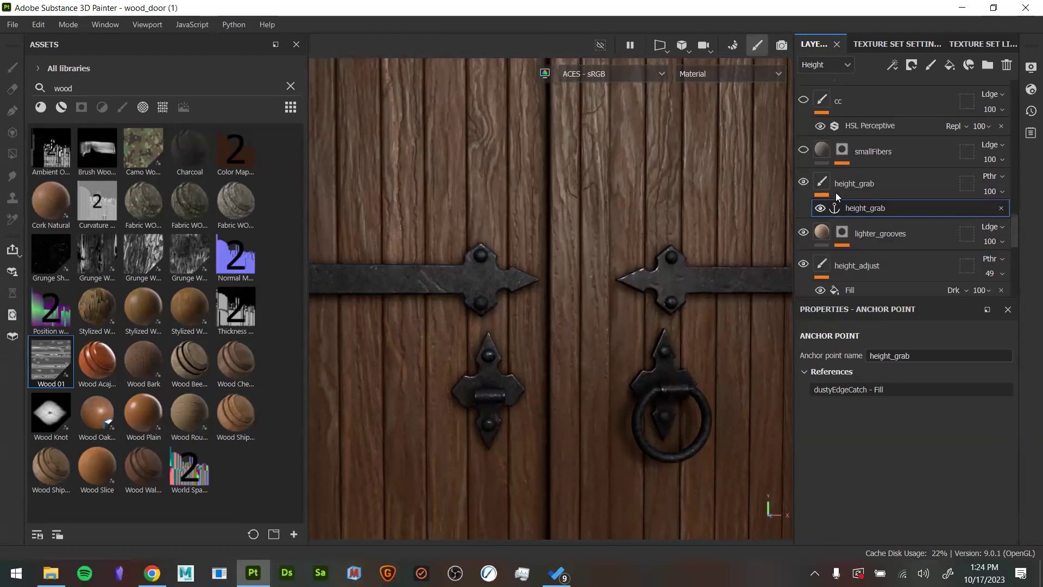
{"action": "scroll", "coordinate": [803, 251], "scroll_direction": "down", "scroll_amount": 8}
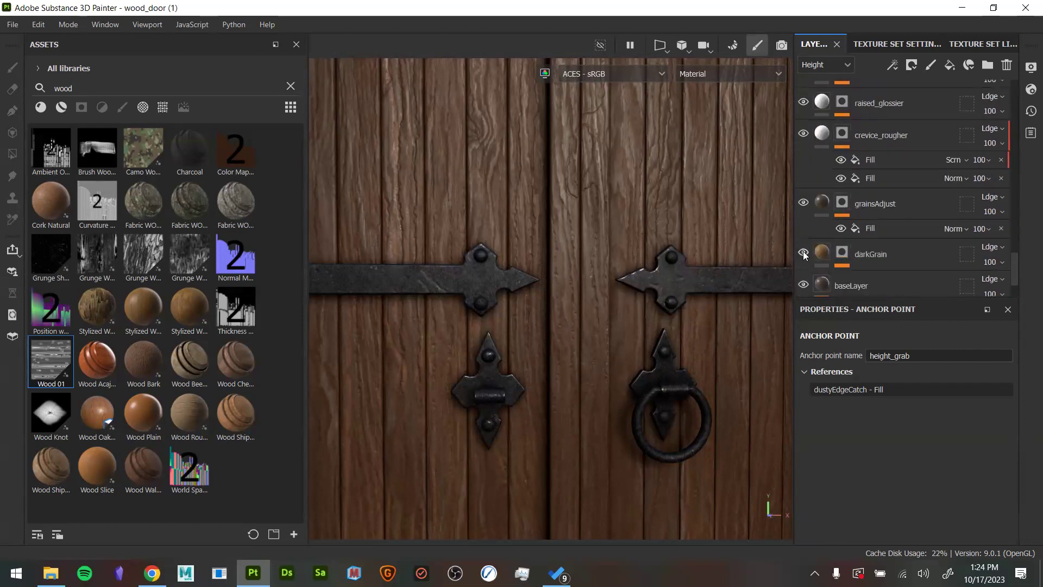
{"action": "scroll", "coordinate": [945, 200], "scroll_direction": "up", "scroll_amount": 9}
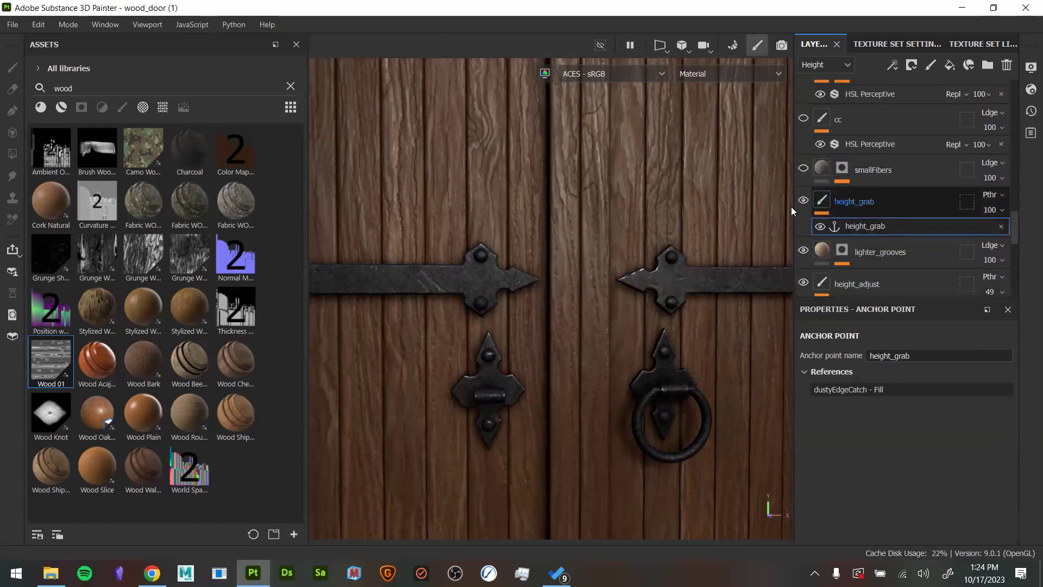
{"action": "scroll", "coordinate": [864, 193], "scroll_direction": "down", "scroll_amount": 2}
{"action": "scroll", "coordinate": [841, 173], "scroll_direction": "up", "scroll_amount": 2}
{"action": "double_click", "coordinate": [871, 227]}
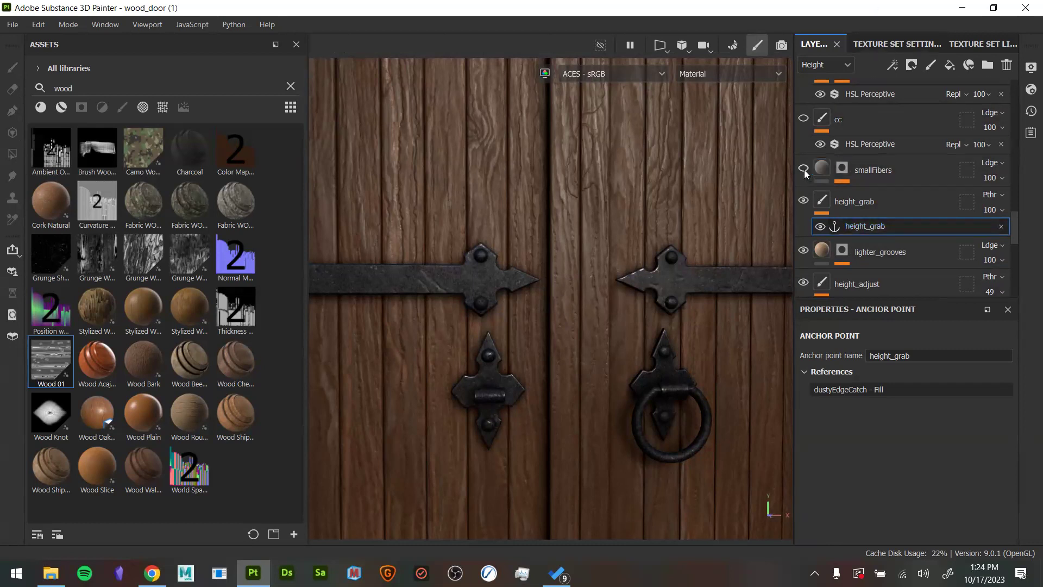
Turn on the smallFibers layer and view its fine fiber detail close up on the planks
{"action": "scroll", "coordinate": [696, 215], "scroll_direction": "down", "scroll_amount": 1}
{"action": "middle_click_drag", "start_coordinate": [702, 235], "coordinate": [679, 297], "text": "alt"}
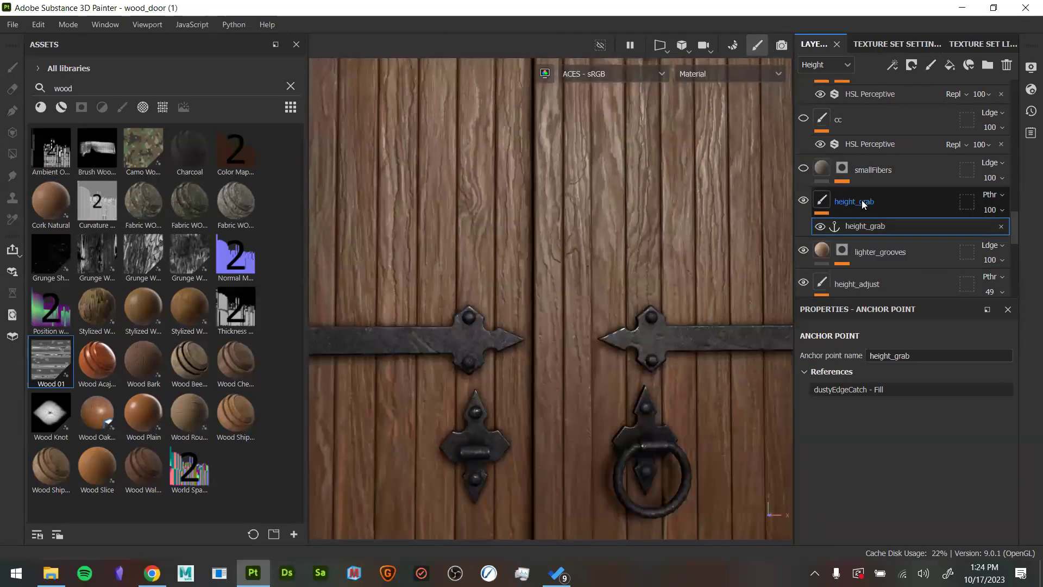
{"action": "left_click", "coordinate": [801, 170]}
{"action": "left_click_drag", "start_coordinate": [710, 256], "coordinate": [704, 261], "text": "alt"}
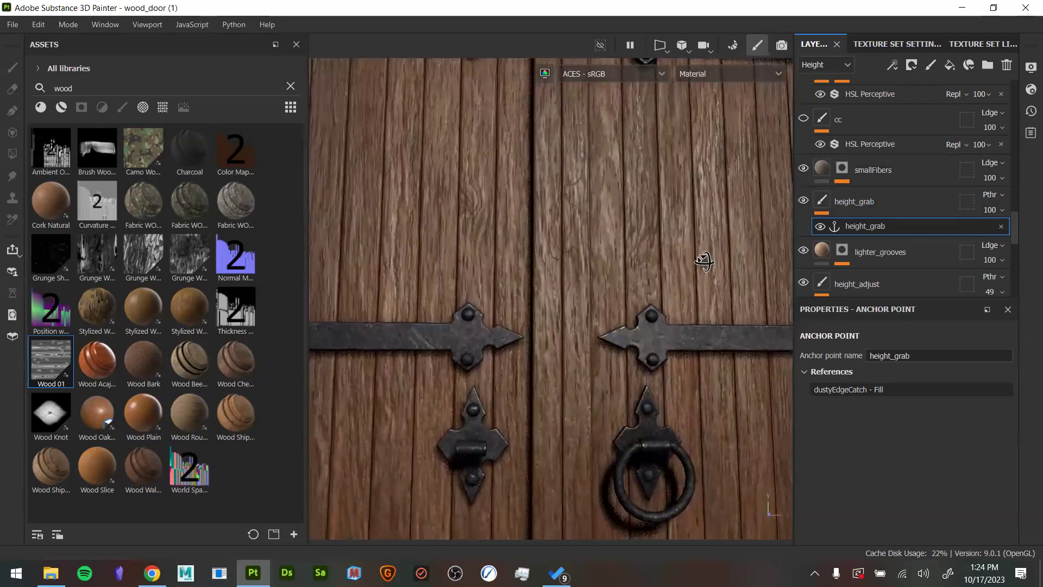
{"action": "right_click_drag", "start_coordinate": [704, 262], "coordinate": [540, 266], "text": "alt"}
{"action": "middle_click_drag", "start_coordinate": [540, 265], "coordinate": [566, 211], "text": "alt"}
{"action": "right_click_drag", "start_coordinate": [565, 212], "coordinate": [761, 338], "text": "alt"}
{"action": "middle_click_drag", "start_coordinate": [594, 293], "coordinate": [749, 252], "text": "alt"}
Show the smallFibers mask and examine its Directional Scratches and Warp pattern across both door leaves
{"action": "left_click", "coordinate": [842, 168], "text": "alt"}
{"action": "right_click_drag", "start_coordinate": [650, 265], "coordinate": [586, 255], "text": "alt"}
{"action": "middle_click_drag", "start_coordinate": [686, 350], "coordinate": [569, 306], "text": "alt"}
{"action": "left_click_drag", "start_coordinate": [570, 305], "coordinate": [560, 332], "text": "alt"}
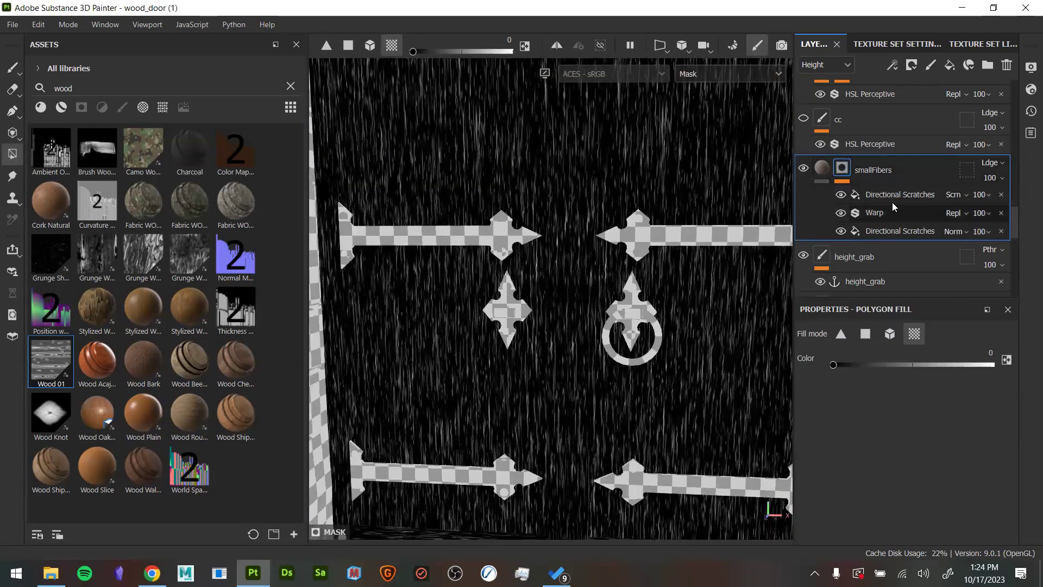
{"action": "middle_click_drag", "start_coordinate": [716, 170], "coordinate": [700, 226], "text": "alt"}
Select the smallFibers fill and compare the planks close up with the layer off and on
{"action": "left_click", "coordinate": [823, 169]}
{"action": "left_click_drag", "start_coordinate": [591, 307], "coordinate": [656, 300], "text": "alt"}
{"action": "right_click_drag", "start_coordinate": [656, 300], "coordinate": [973, 435], "text": "alt"}
{"action": "left_click_drag", "start_coordinate": [666, 386], "coordinate": [635, 350], "text": "alt"}
{"action": "right_click_drag", "start_coordinate": [635, 349], "coordinate": [864, 413], "text": "alt"}
{"action": "middle_click_drag", "start_coordinate": [581, 355], "coordinate": [402, 356], "text": "alt"}
{"action": "left_click_drag", "start_coordinate": [505, 370], "coordinate": [563, 409], "text": "alt"}
{"action": "left_click", "coordinate": [799, 168]}
{"action": "left_click", "coordinate": [799, 168]}
Turn on the cc layer and view its color correction over the whole arched door
{"action": "right_click_drag", "start_coordinate": [678, 343], "coordinate": [344, 312], "text": "alt"}
{"action": "middle_click_drag", "start_coordinate": [484, 319], "coordinate": [535, 343], "text": "alt"}
{"action": "right_click_drag", "start_coordinate": [536, 342], "coordinate": [462, 348], "text": "alt"}
{"action": "mouse_move", "coordinate": [461, 348]}
{"action": "left_mouse_down", "text": "alt"}
{"action": "mouse_move", "coordinate": [496, 373]}
{"action": "mouse_move", "coordinate": [472, 358]}
{"action": "left_mouse_up", "text": "alt"}
{"action": "right_click_drag", "start_coordinate": [473, 358], "coordinate": [411, 352], "text": "alt"}
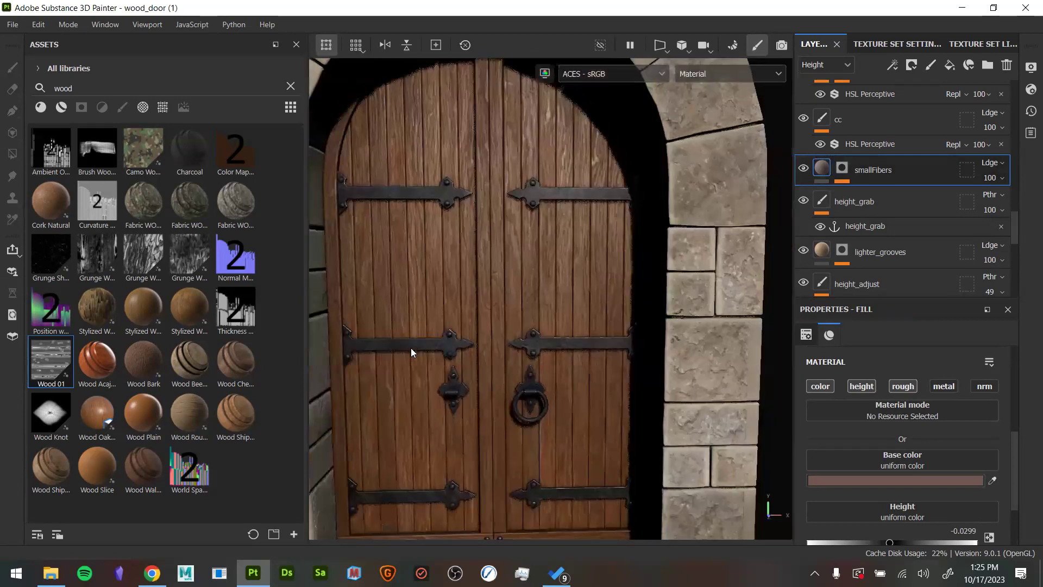
Compare the whole arched door with the smallFibers and cc layers off and on from several angles
{"action": "middle_click_drag", "start_coordinate": [495, 358], "coordinate": [537, 391], "text": "alt"}
{"action": "left_click_drag", "start_coordinate": [538, 391], "coordinate": [592, 340], "text": "alt"}
{"action": "right_click_drag", "start_coordinate": [592, 340], "coordinate": [565, 331], "text": "alt"}
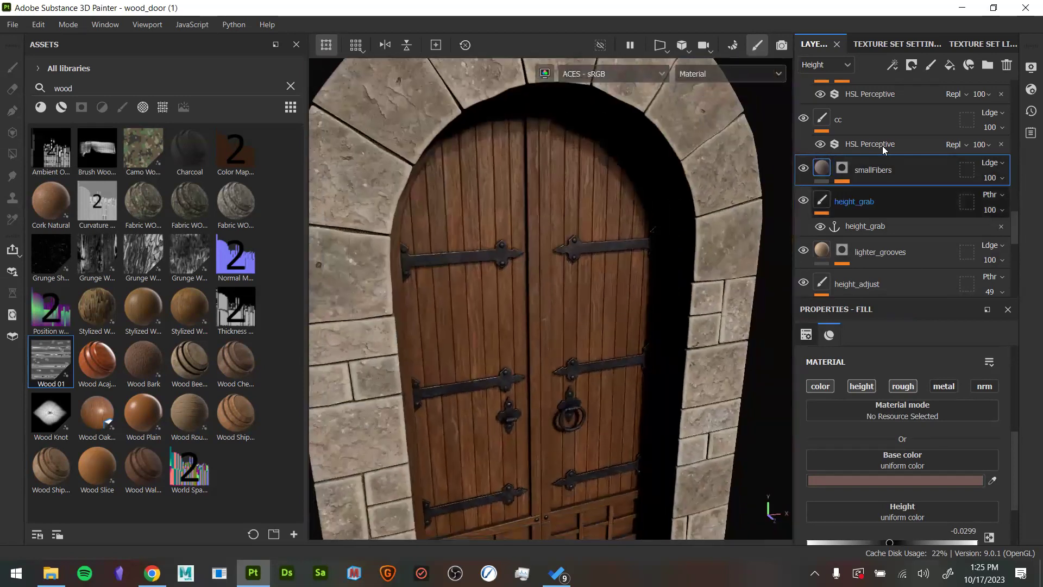
{"action": "left_click", "coordinate": [803, 169]}
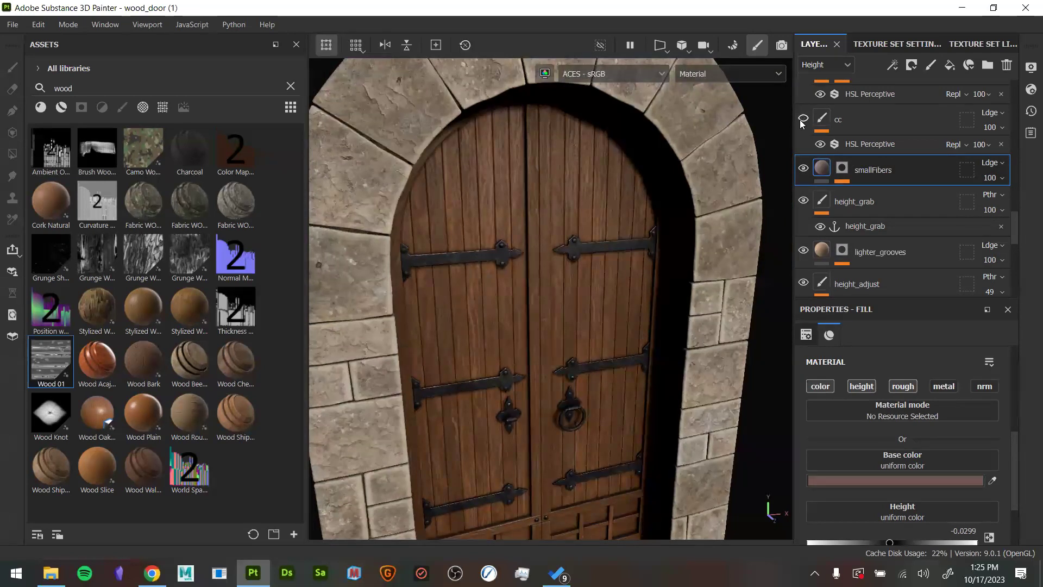
{"action": "left_click_drag", "start_coordinate": [617, 298], "coordinate": [746, 221], "text": "alt"}
{"action": "scroll", "coordinate": [843, 162], "scroll_direction": "up", "scroll_amount": 1}
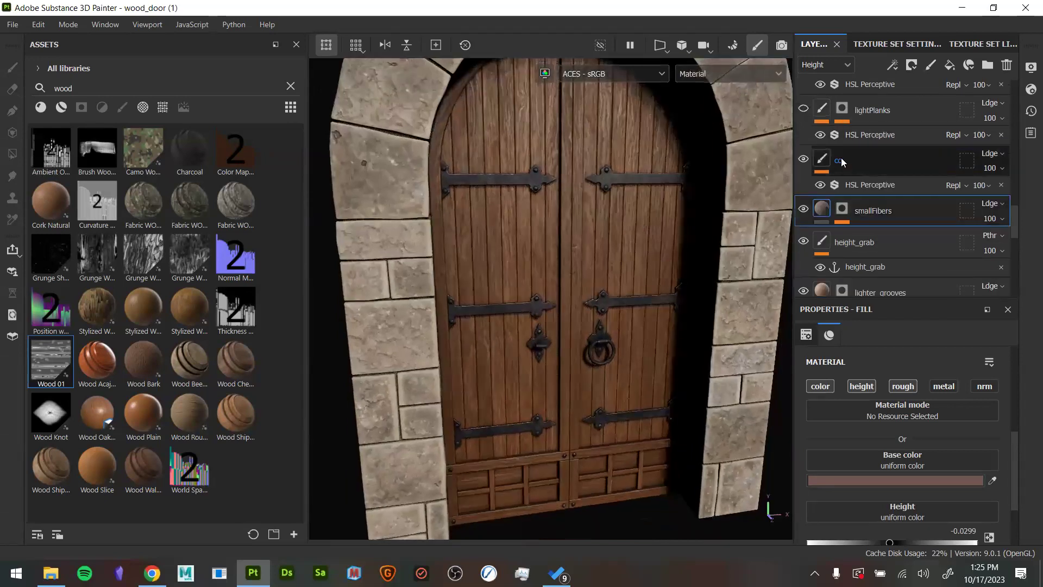
Select the lightPlanks layer above cc and view the full door from the front
{"action": "scroll", "coordinate": [842, 162], "scroll_direction": "up", "scroll_amount": 1}
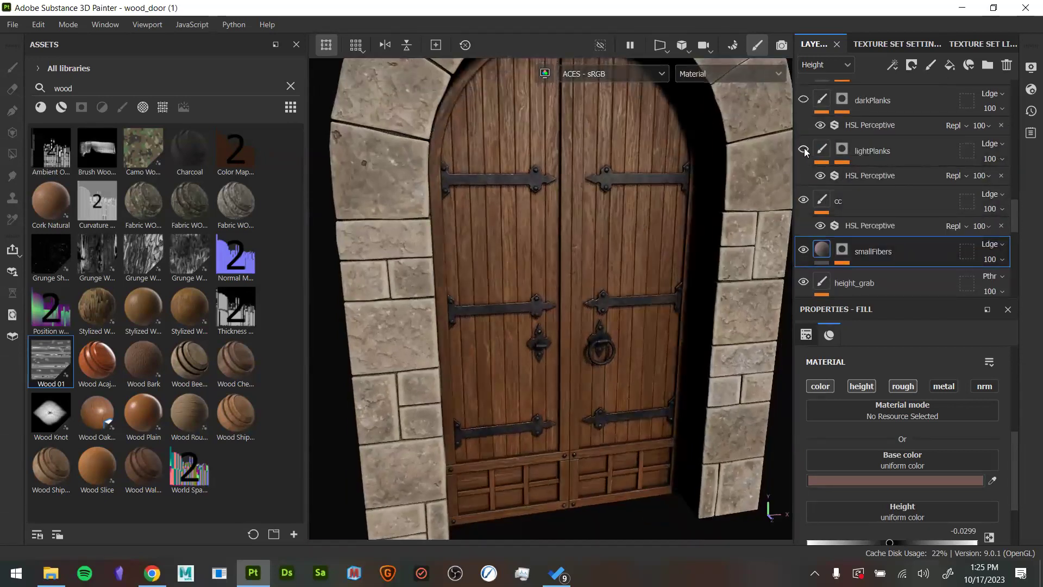
{"action": "scroll", "coordinate": [900, 208], "scroll_direction": "up", "scroll_amount": 2}
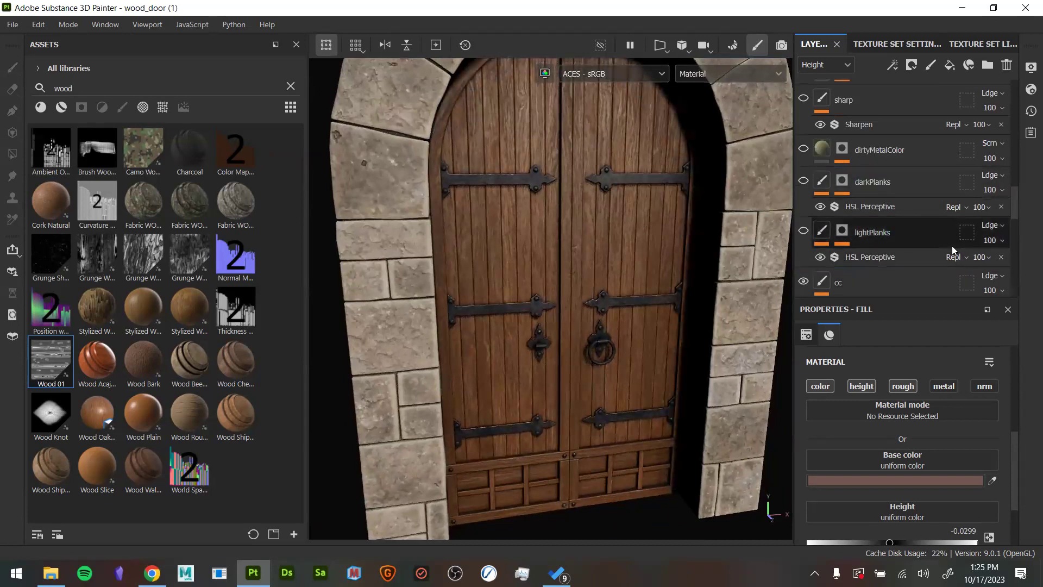
{"action": "left_click", "coordinate": [924, 242]}
{"action": "left_click_drag", "start_coordinate": [782, 255], "coordinate": [668, 305], "text": "alt"}
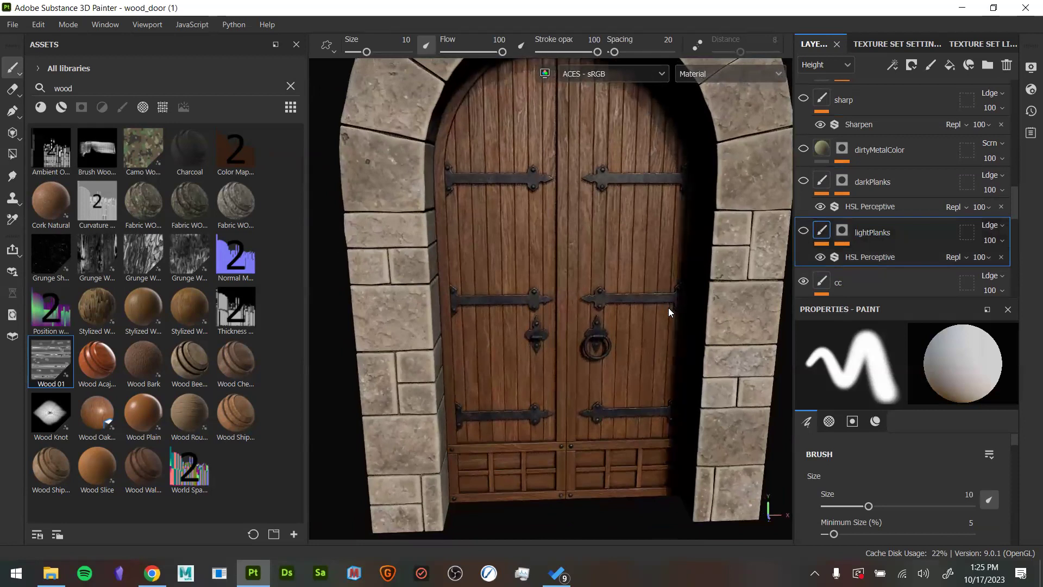
Switch to Chrome and look through the medieval door references up to The Industrial Furniture's arched wooden door
{"action": "left_click", "coordinate": [152, 574]}
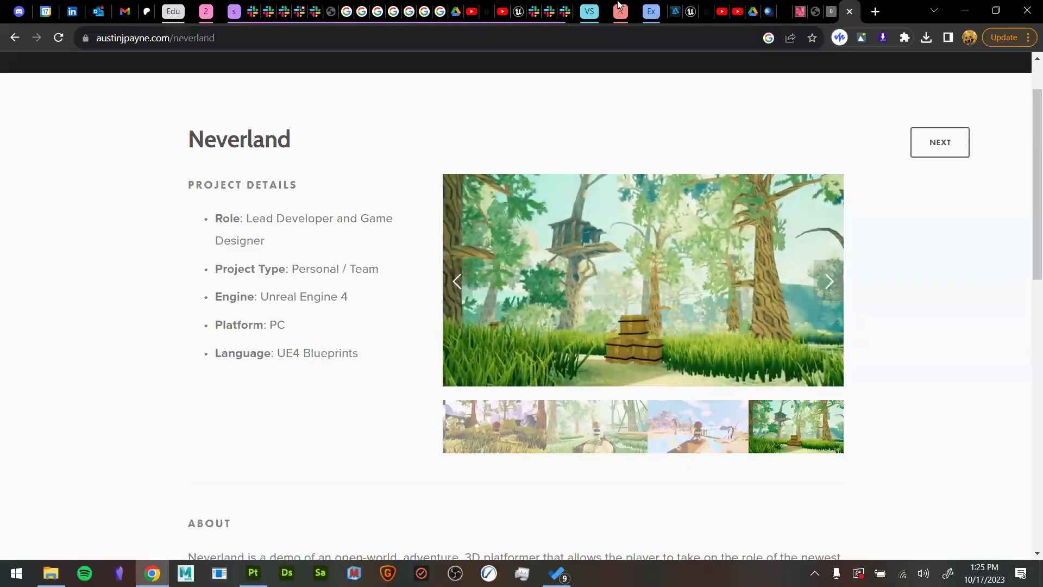
{"action": "left_click", "coordinate": [361, 11]}
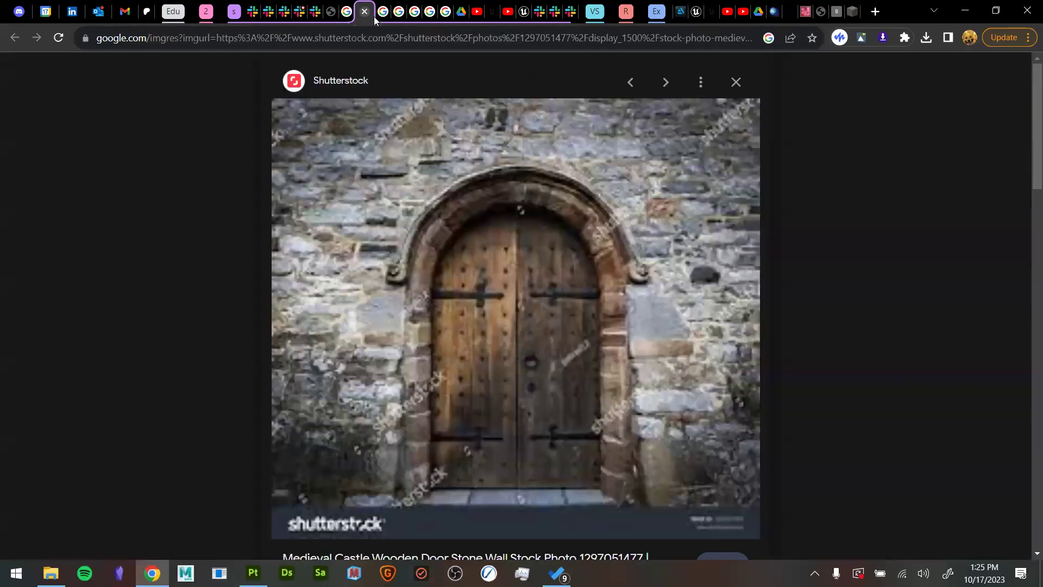
{"action": "left_click", "coordinate": [383, 13]}
{"action": "left_click", "coordinate": [396, 13]}
{"action": "left_click", "coordinate": [427, 14]}
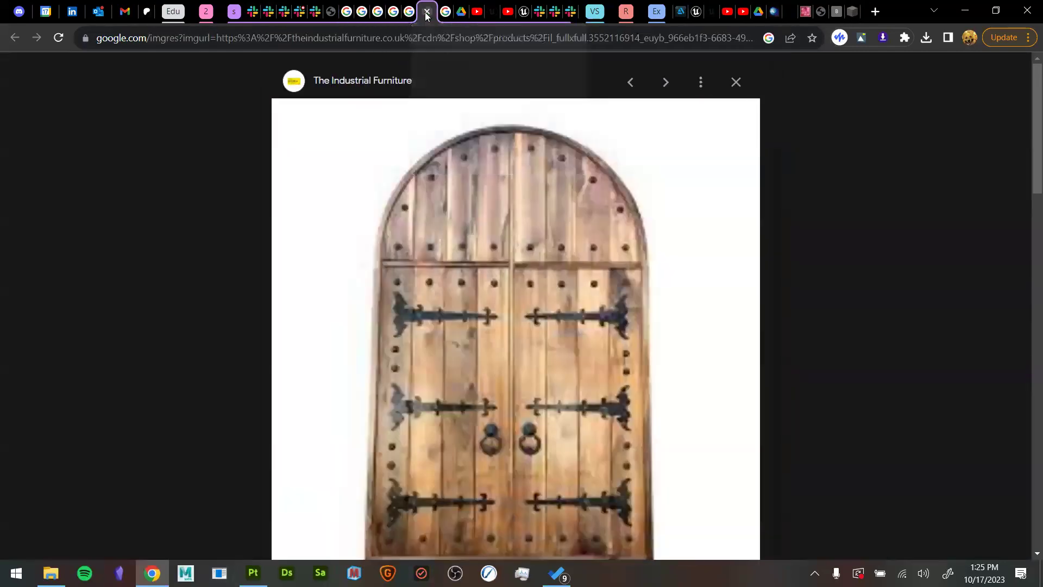
Open the product page of The Industrial Furniture's walnut arched door and view its close-up photo
{"action": "scroll", "coordinate": [540, 402], "scroll_direction": "down", "scroll_amount": 3}
{"action": "right_click", "coordinate": [556, 310]}
{"action": "left_click", "coordinate": [597, 419]}
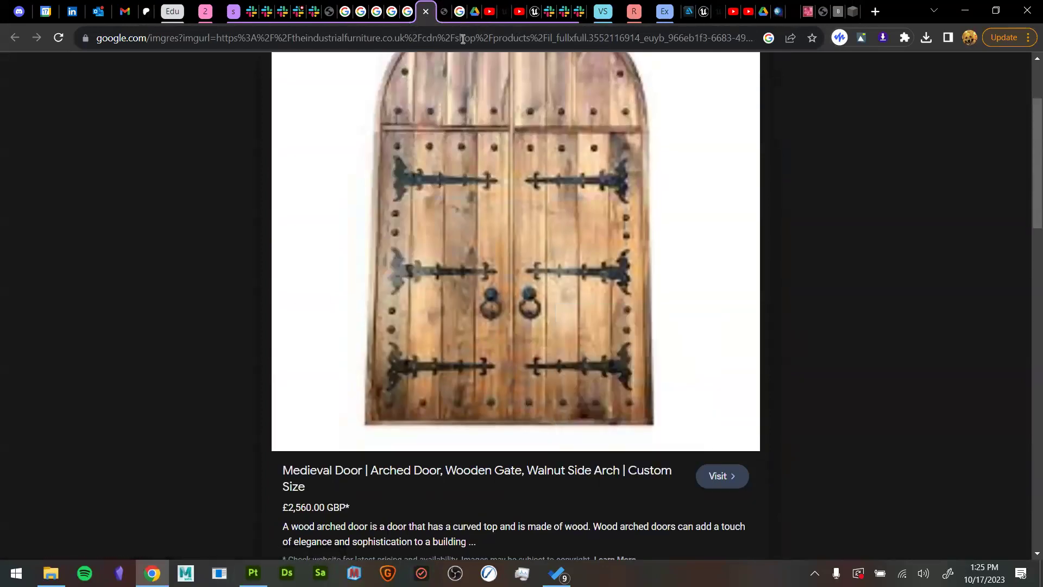
{"action": "left_click", "coordinate": [441, 13]}
{"action": "left_click", "coordinate": [444, 12]}
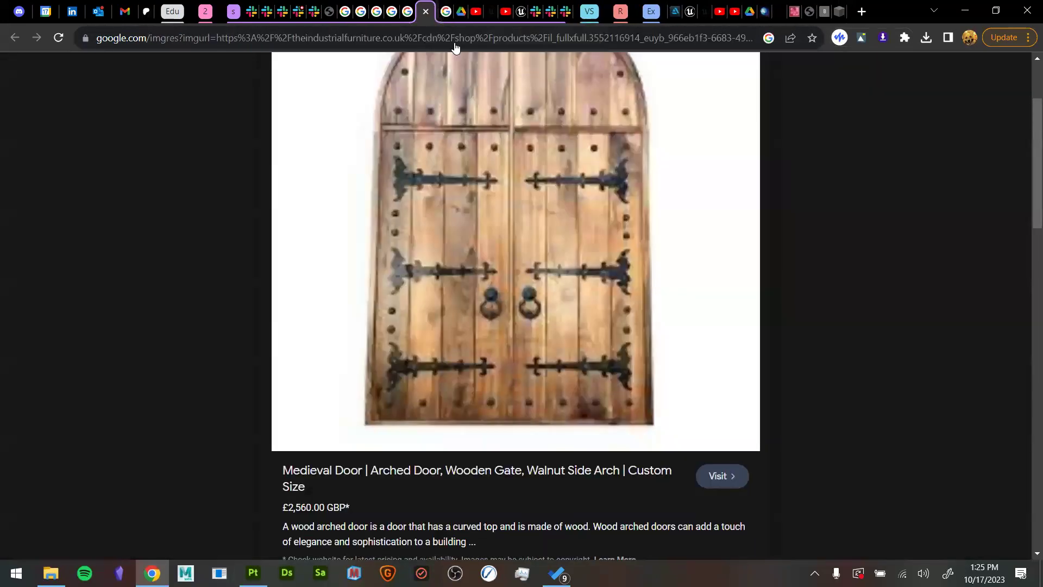
{"action": "left_click", "coordinate": [575, 214]}
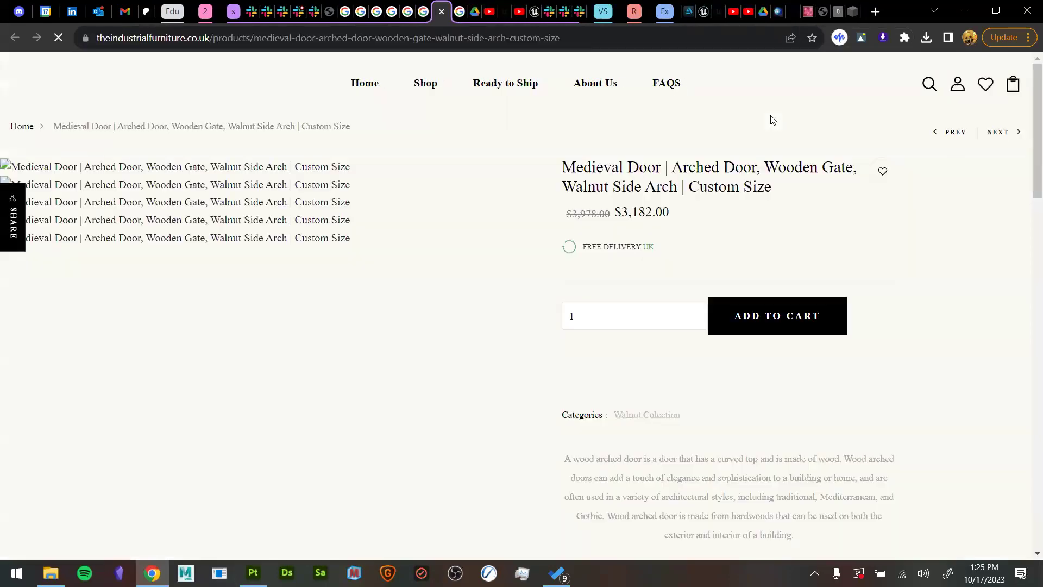
{"action": "scroll", "coordinate": [261, 389], "scroll_direction": "down", "scroll_amount": 3}
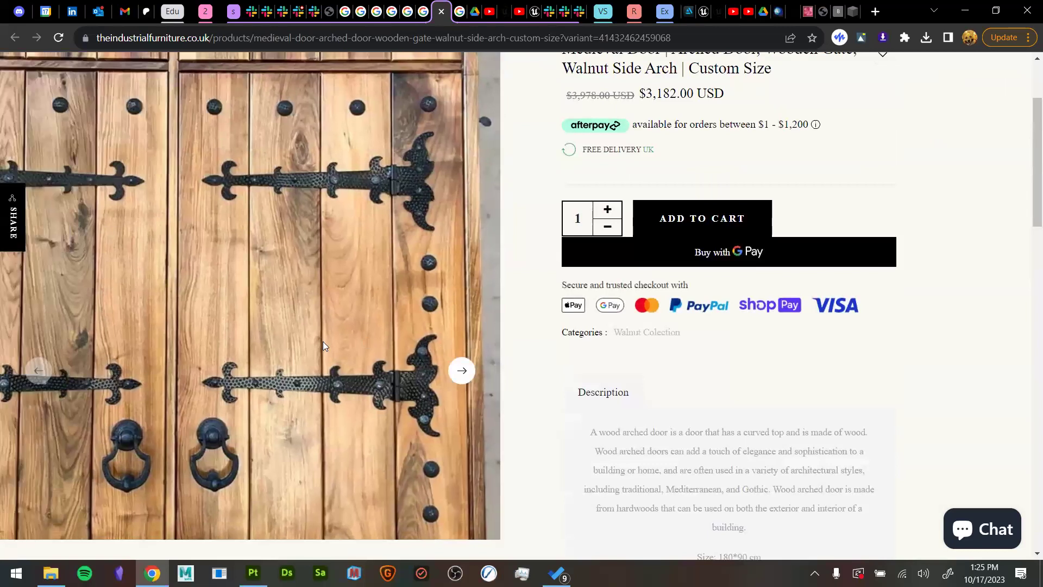
Open the walnut door photo at full size in a new tab and examine the color variation between its planks
{"action": "right_click", "coordinate": [324, 342]}
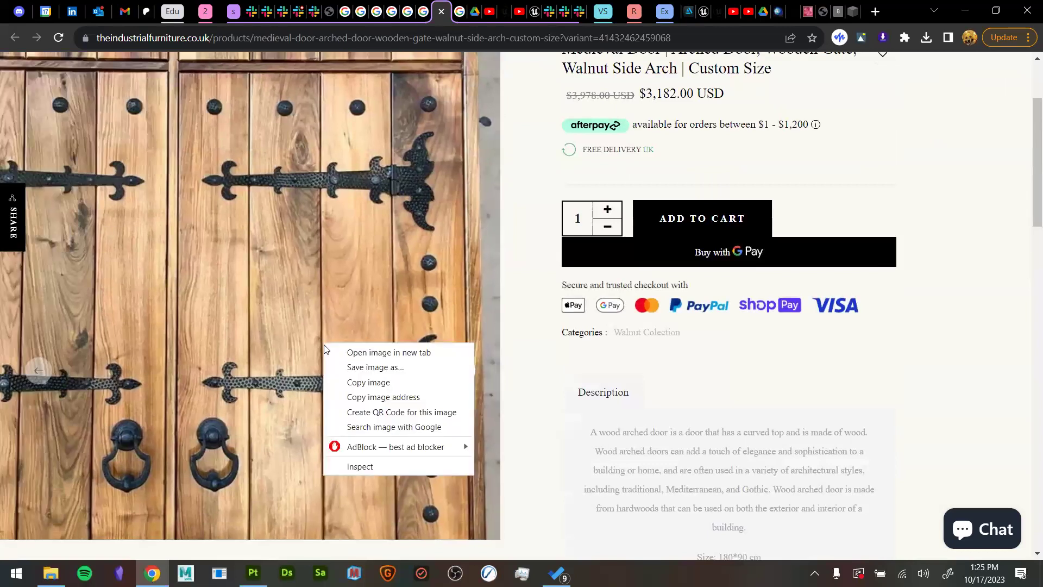
{"action": "left_click", "coordinate": [377, 353]}
{"action": "left_click", "coordinate": [433, 11]}
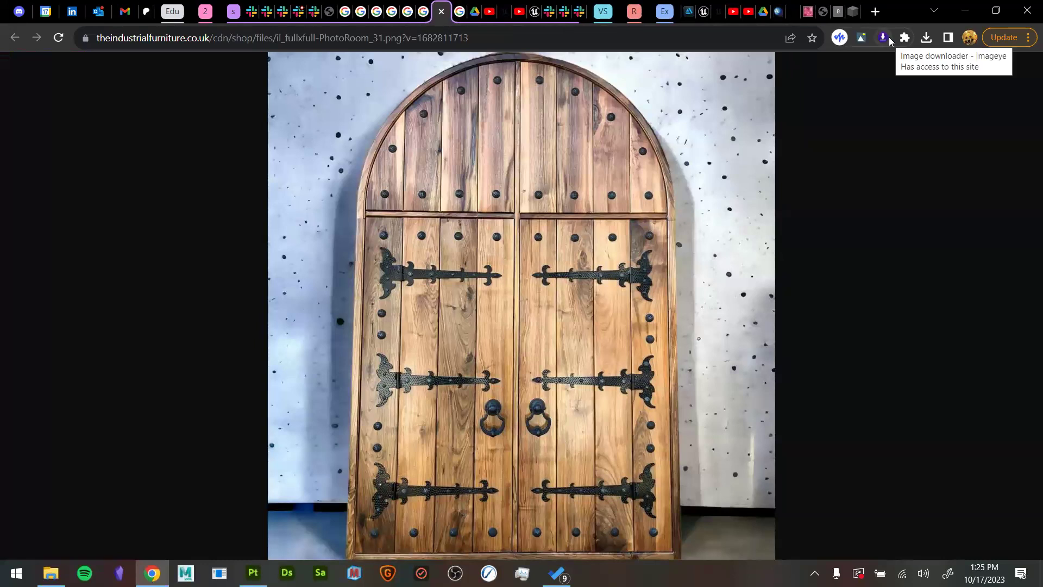
{"action": "left_click", "coordinate": [885, 39]}
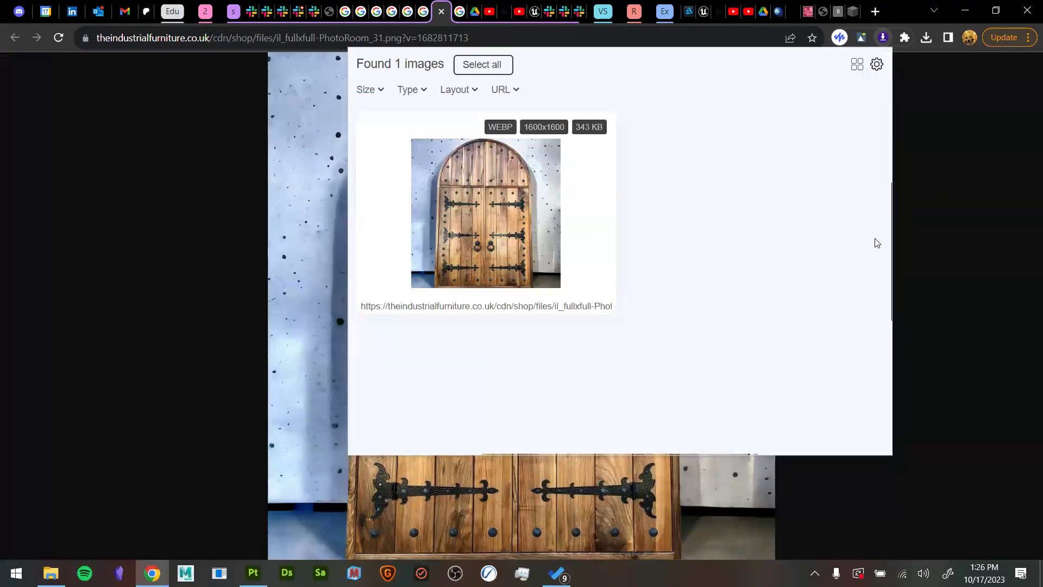
{"action": "left_click", "coordinate": [910, 301]}
{"action": "left_click", "coordinate": [522, 374]}
{"action": "left_click", "coordinate": [520, 377]}
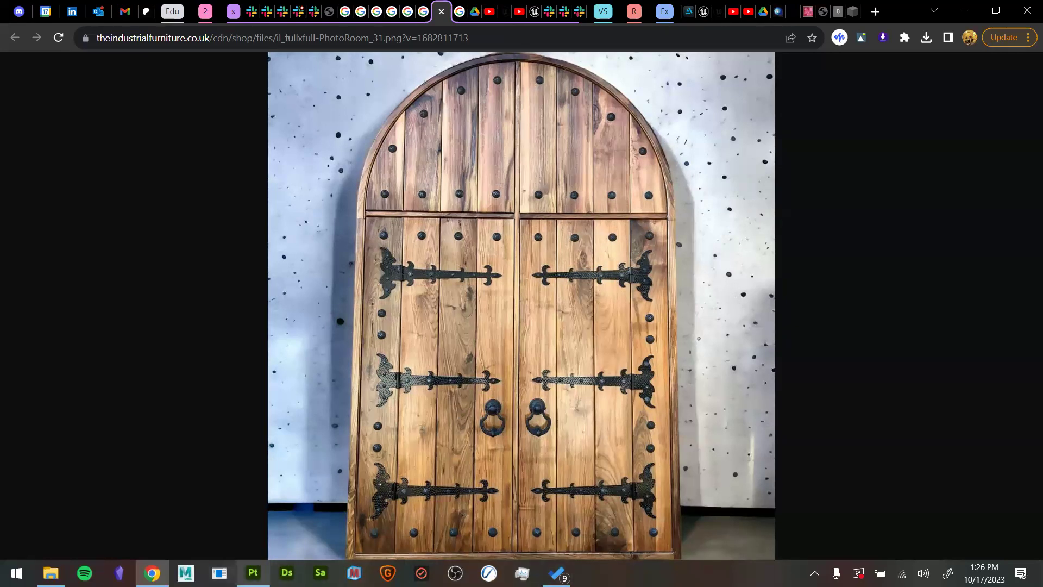
Return to Substance 3D Painter and turn on the lightPlanks layer on the door
{"action": "left_click", "coordinate": [253, 573]}
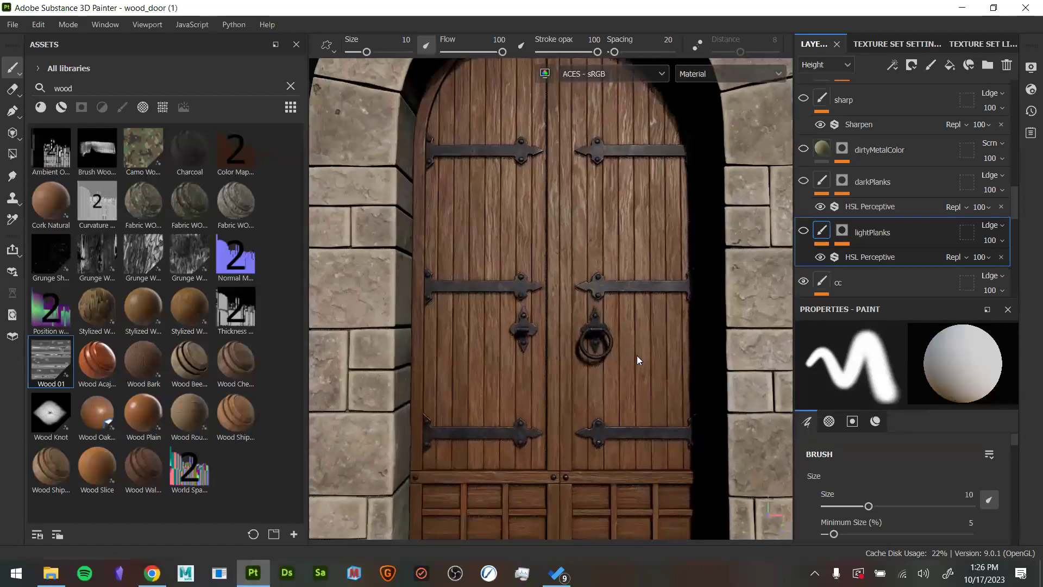
{"action": "scroll", "coordinate": [638, 361], "scroll_direction": "down", "scroll_amount": 3}
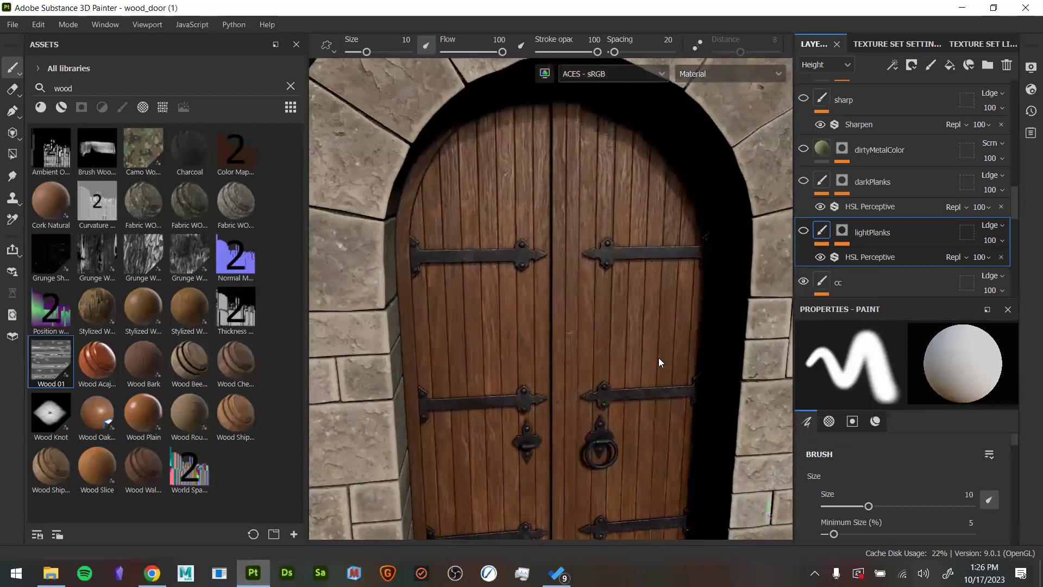
{"action": "left_click", "coordinate": [804, 232]}
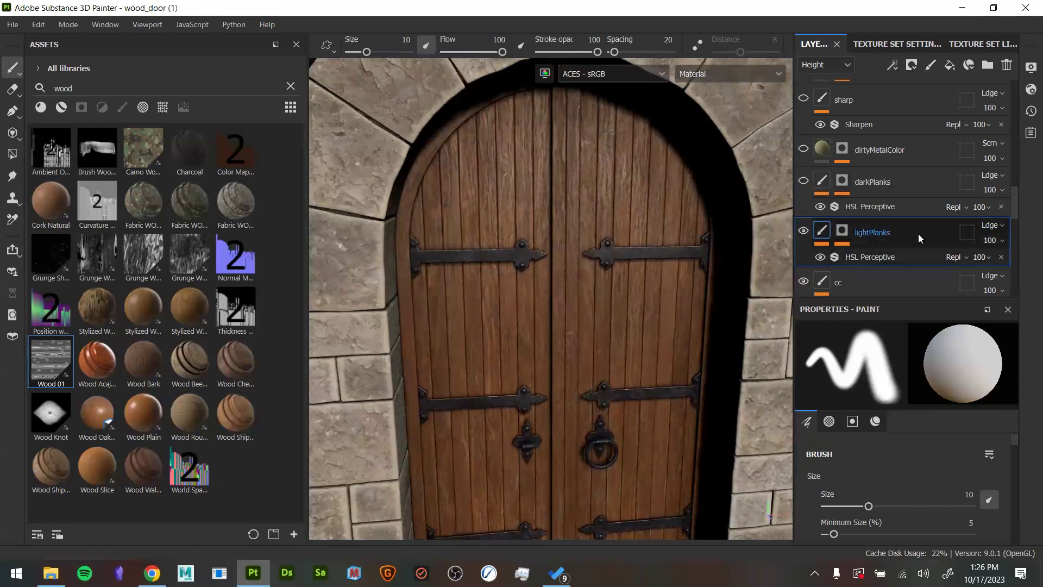
Set the layer stack to show the Base color channel and toggle the HSL Perceptive filter on lightPlanks
{"action": "left_click", "coordinate": [835, 65]}
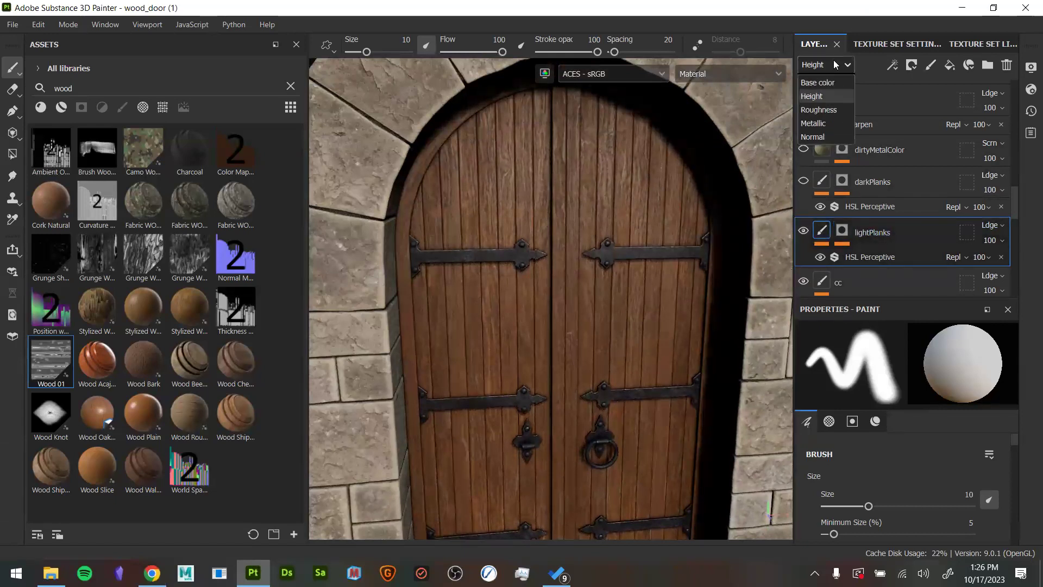
{"action": "left_click", "coordinate": [818, 83]}
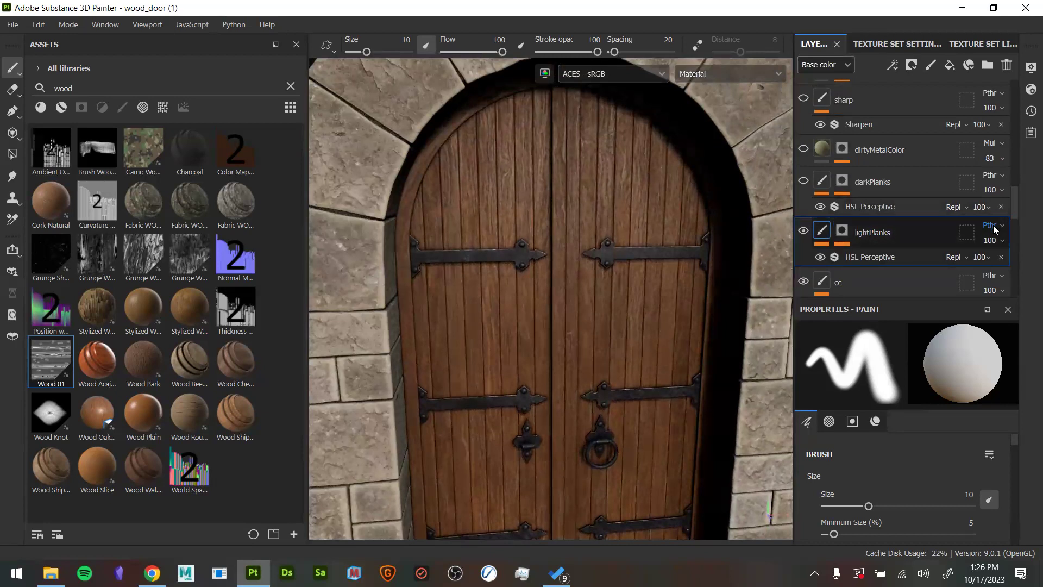
{"action": "left_click", "coordinate": [819, 257]}
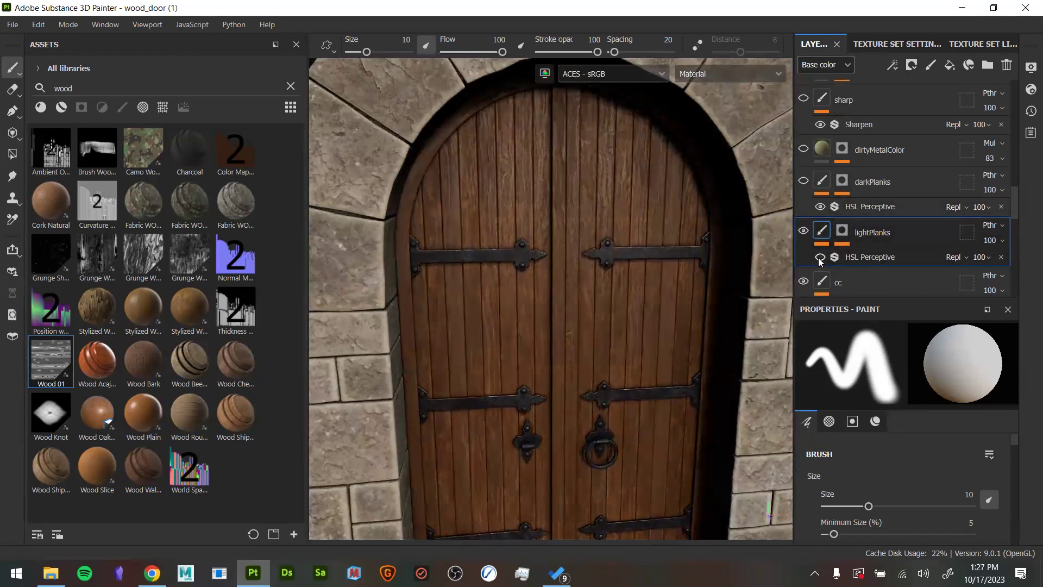
Try other slider values in the HSL Perceptive filter of lightPlanks and undo the change
{"action": "left_click", "coordinate": [856, 256]}
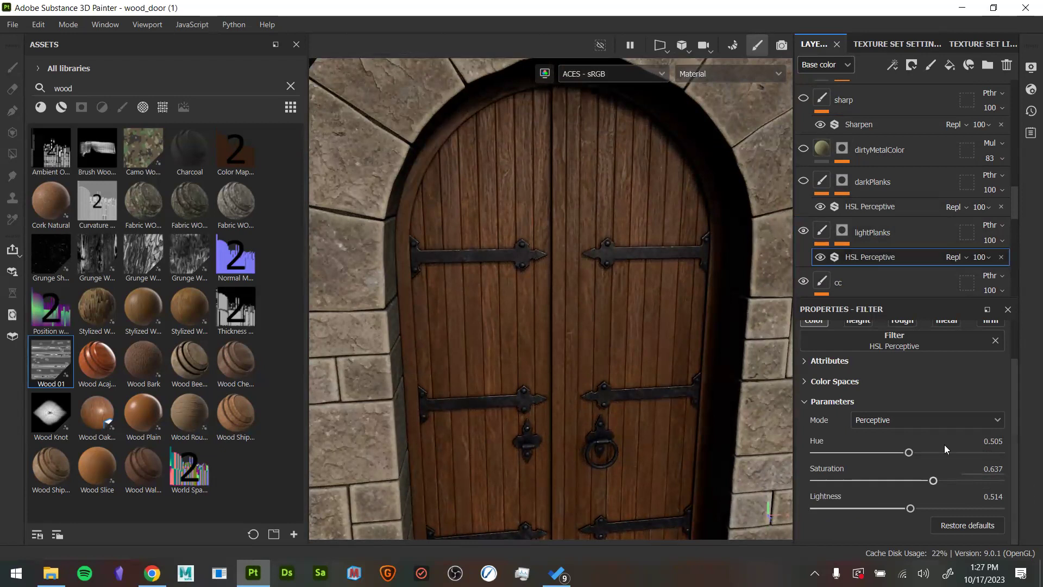
{"action": "left_click_drag", "start_coordinate": [911, 454], "coordinate": [915, 509]}
{"action": "key", "text": "ctrl+z"}
{"action": "left_click_drag", "start_coordinate": [584, 392], "coordinate": [592, 435], "text": "alt"}
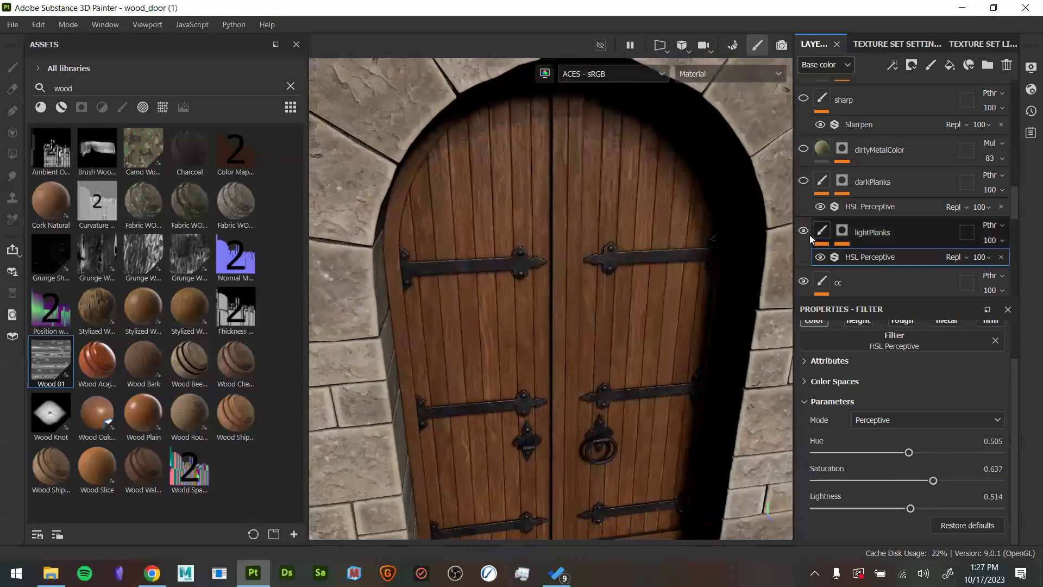
Show the lightPlanks mask alone and examine its plank-by-plank grayscale values across the door
{"action": "left_click", "coordinate": [804, 231]}
{"action": "left_click", "coordinate": [826, 233]}
{"action": "left_click", "coordinate": [840, 231], "text": "alt"}
{"action": "left_click_drag", "start_coordinate": [628, 325], "coordinate": [691, 377], "text": "alt"}
{"action": "right_click_drag", "start_coordinate": [691, 377], "coordinate": [608, 330], "text": "alt"}
{"action": "middle_click_drag", "start_coordinate": [609, 330], "coordinate": [584, 254], "text": "alt"}
{"action": "left_click_drag", "start_coordinate": [583, 253], "coordinate": [598, 320], "text": "alt"}
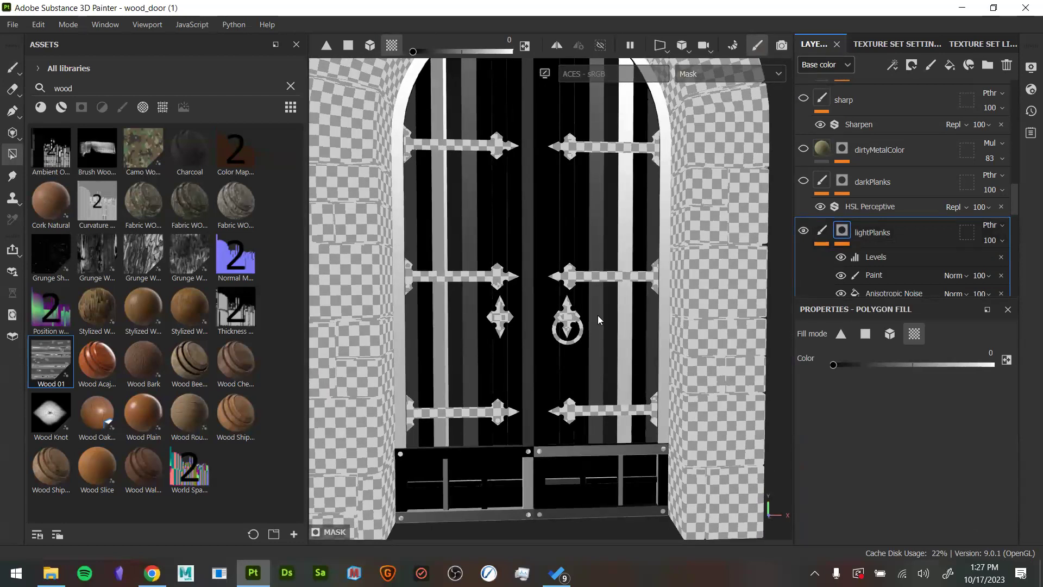
Hide the Levels, Paint and Anisotropic Noise effects in the lightPlanks mask and add a new paint effect above them
{"action": "scroll", "coordinate": [842, 260], "scroll_direction": "down", "scroll_amount": 1}
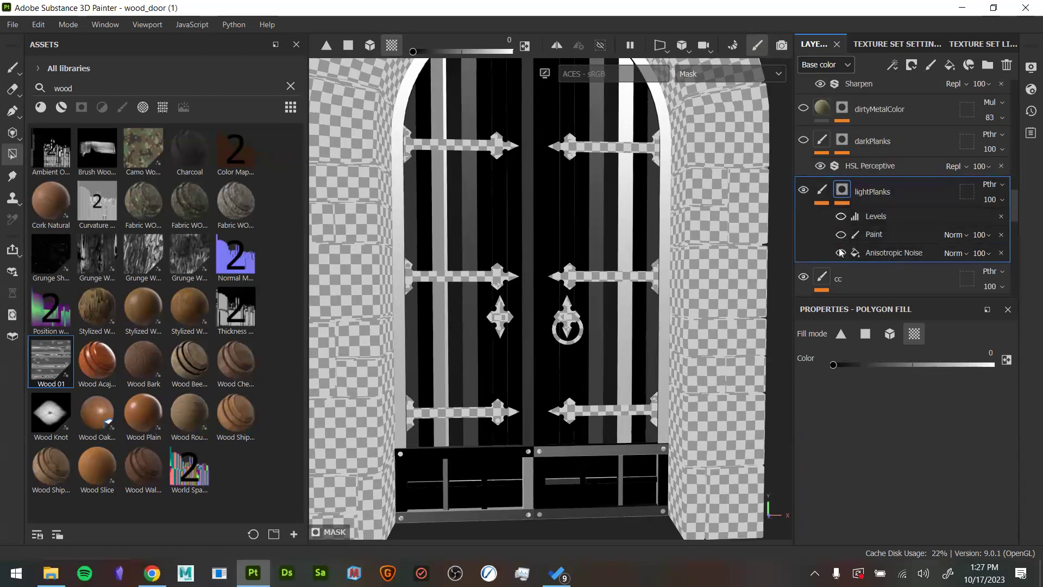
{"action": "left_click", "coordinate": [839, 251]}
{"action": "right_click", "coordinate": [879, 213]}
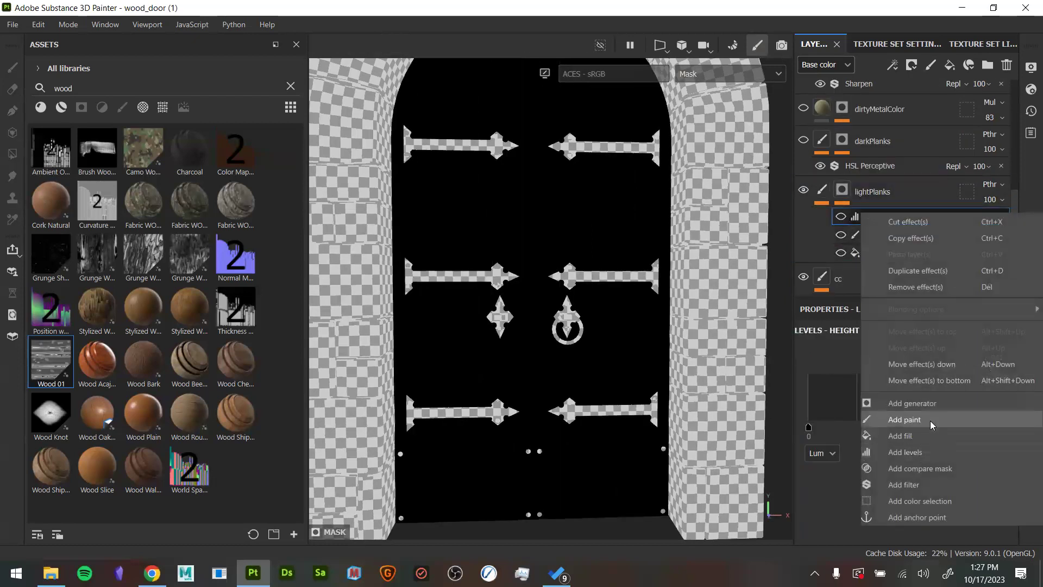
{"action": "left_click", "coordinate": [930, 422]}
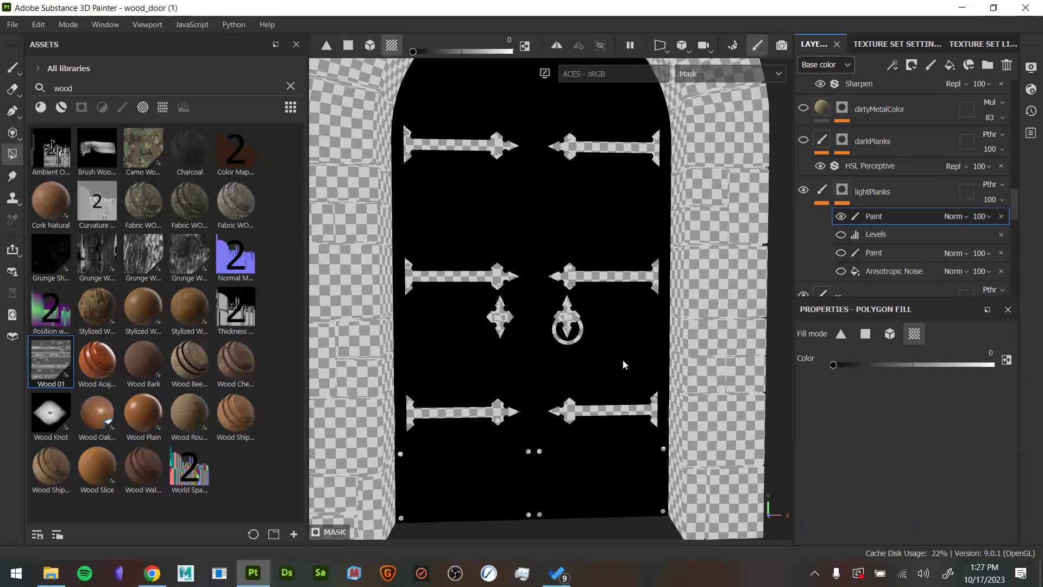
Fill individual door planks in the new mask paint effect with white, using Polygon Fill at color 1
{"action": "key", "text": "x"}
{"action": "left_click", "coordinate": [586, 360]}
{"action": "left_click", "coordinate": [465, 307]}
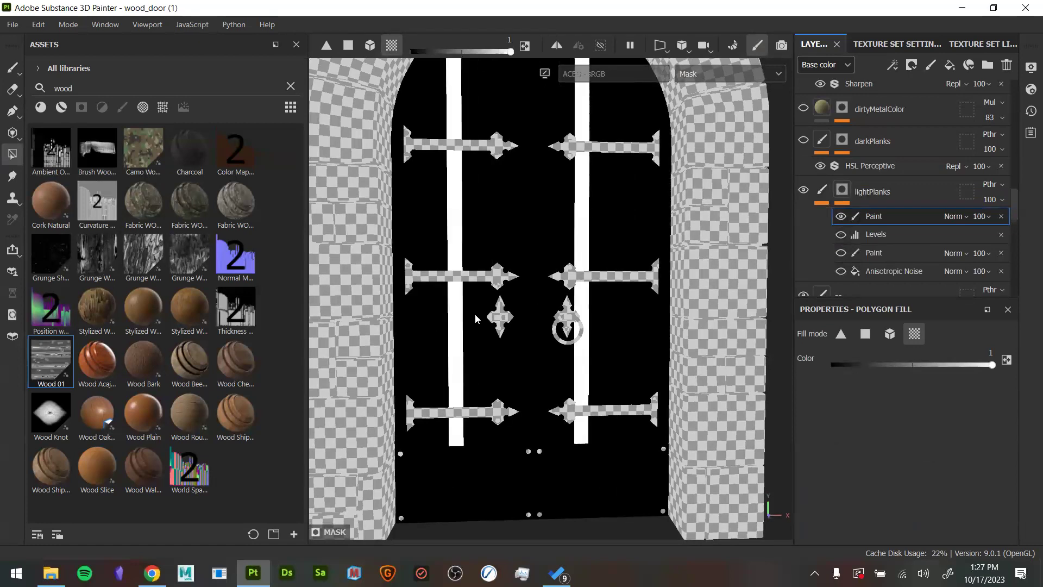
{"action": "left_click", "coordinate": [507, 350]}
Show the full material, lower the Polygon Fill color to 0.4274 and view the lightened planks over the whole door
{"action": "key", "text": "m"}
{"action": "left_click_drag", "start_coordinate": [577, 340], "coordinate": [598, 359], "text": "alt"}
{"action": "left_click_drag", "start_coordinate": [992, 364], "coordinate": [939, 365]}
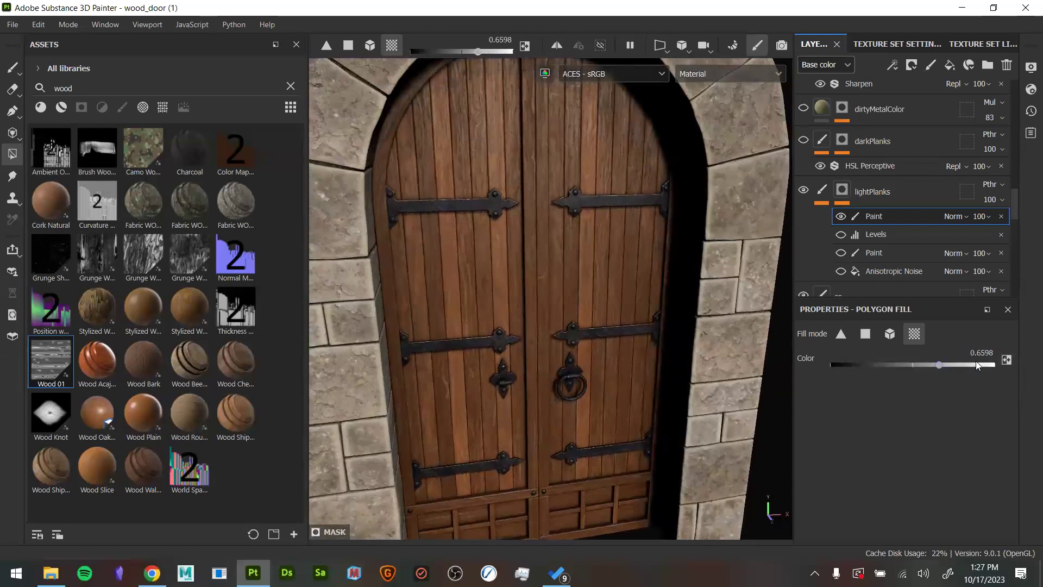
{"action": "left_click_drag", "start_coordinate": [922, 365], "coordinate": [901, 364]}
{"action": "mouse_move", "coordinate": [614, 382]}
{"action": "left_mouse_down", "text": "alt"}
{"action": "mouse_move", "coordinate": [570, 459]}
{"action": "mouse_move", "coordinate": [601, 500]}
{"action": "mouse_move", "coordinate": [481, 459]}
{"action": "mouse_move", "coordinate": [540, 438]}
{"action": "left_mouse_up", "text": "alt"}
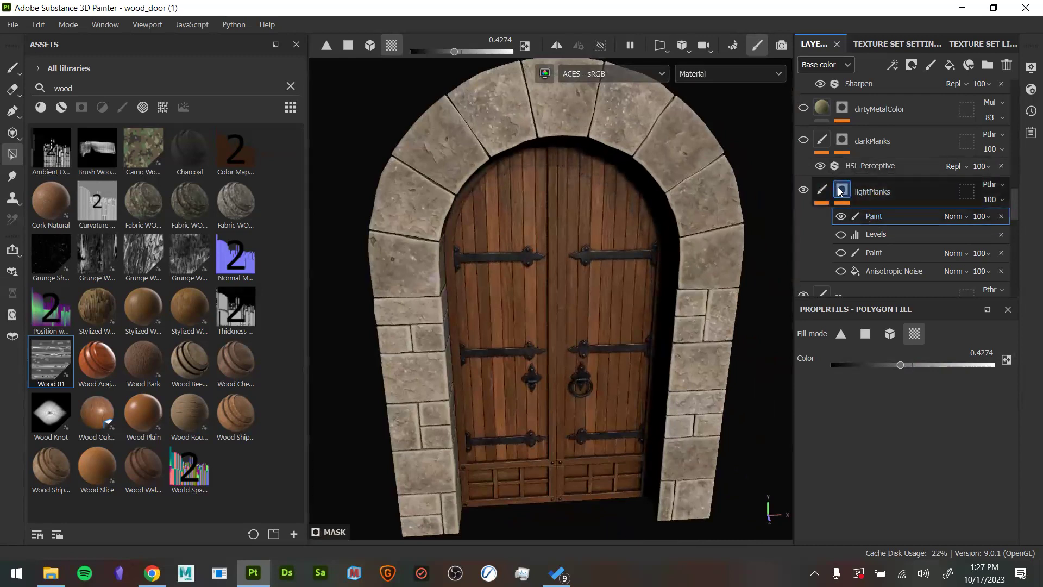
{"action": "mouse_move", "coordinate": [565, 345]}
{"action": "left_mouse_down", "text": "alt"}
{"action": "mouse_move", "coordinate": [568, 326]}
{"action": "mouse_move", "coordinate": [669, 420]}
{"action": "mouse_move", "coordinate": [753, 311]}
{"action": "left_mouse_up", "text": "alt"}
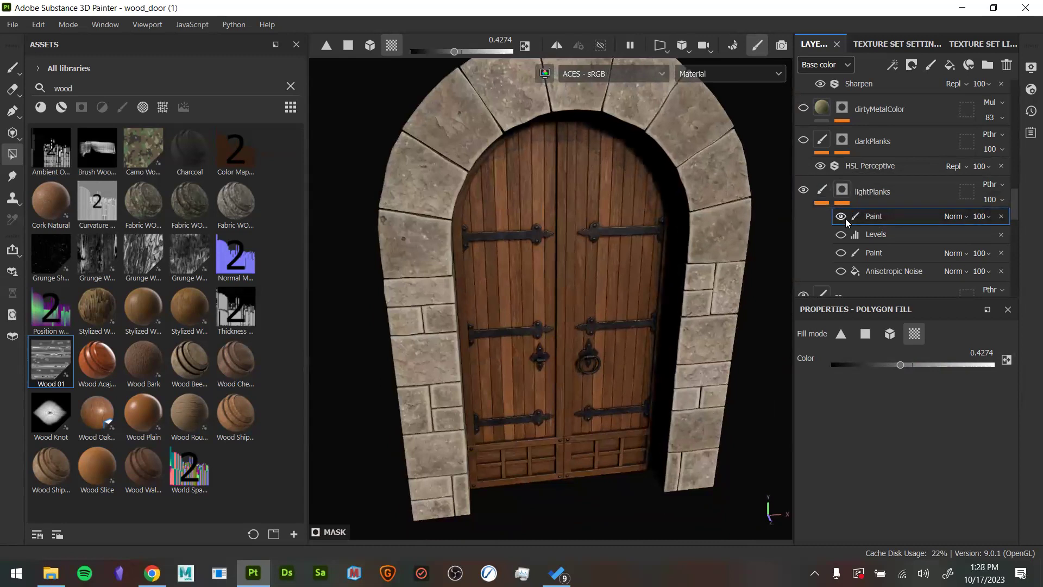
Hide the new Paint effect, turn on Anisotropic Noise in the lightPlanks mask and open its parameters with the mask displayed
{"action": "left_click", "coordinate": [845, 217]}
{"action": "left_click", "coordinate": [840, 273]}
{"action": "left_click", "coordinate": [839, 272]}
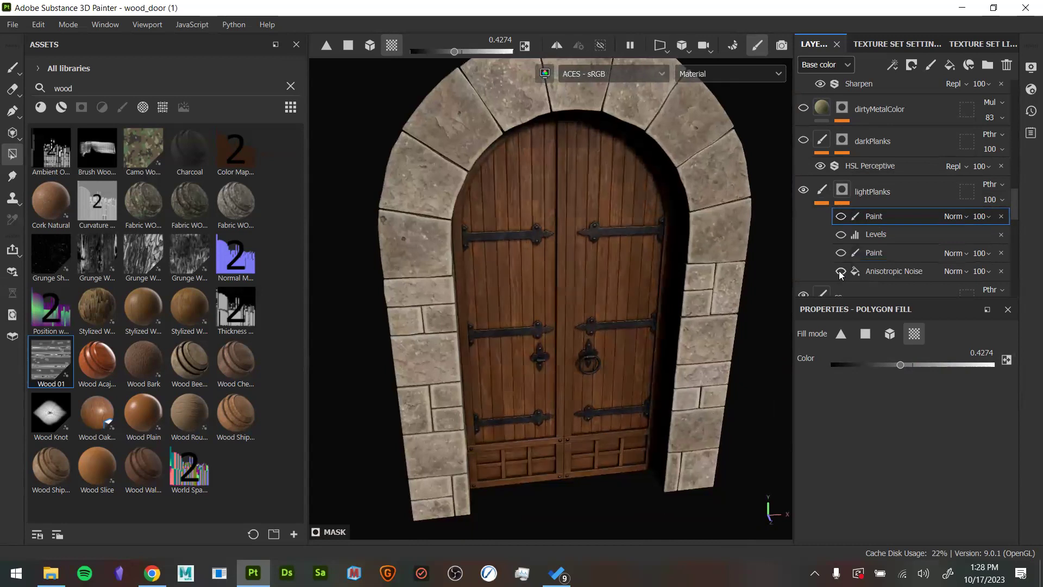
{"action": "left_click", "coordinate": [842, 189], "text": "alt"}
{"action": "left_click", "coordinate": [879, 272]}
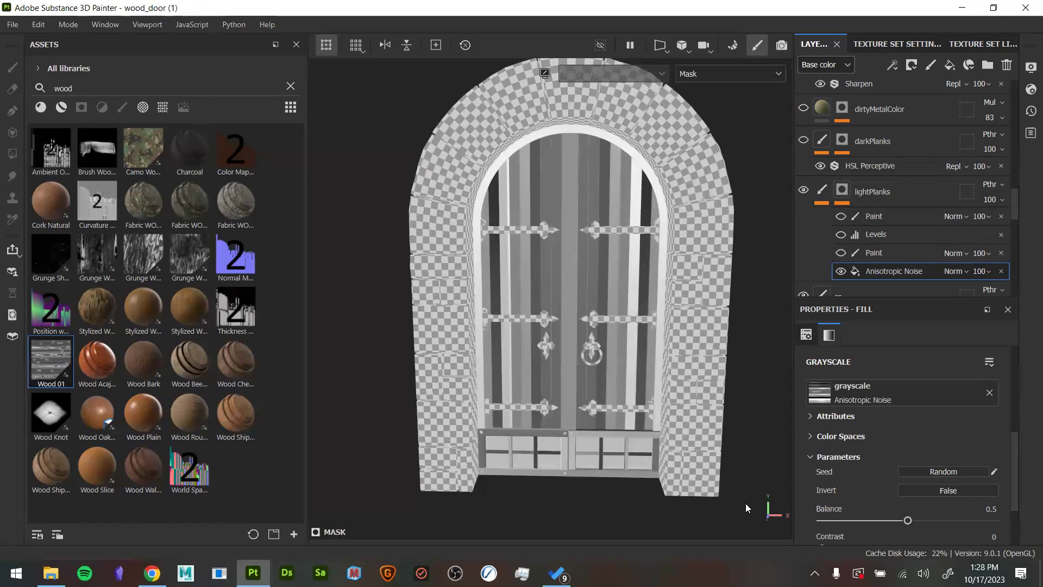
Turn the lower Paint, Levels and top Paint effects back on in the lightPlanks mask
{"action": "left_click_drag", "start_coordinate": [746, 503], "coordinate": [765, 479], "text": "alt"}
{"action": "scroll", "coordinate": [902, 402], "scroll_direction": "up", "scroll_amount": 2}
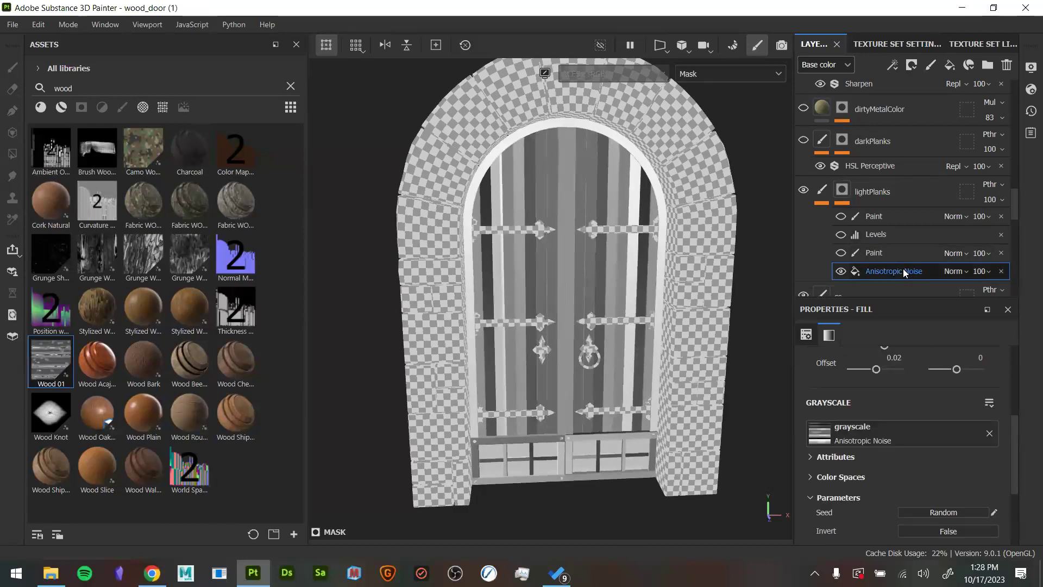
{"action": "left_click", "coordinate": [840, 254]}
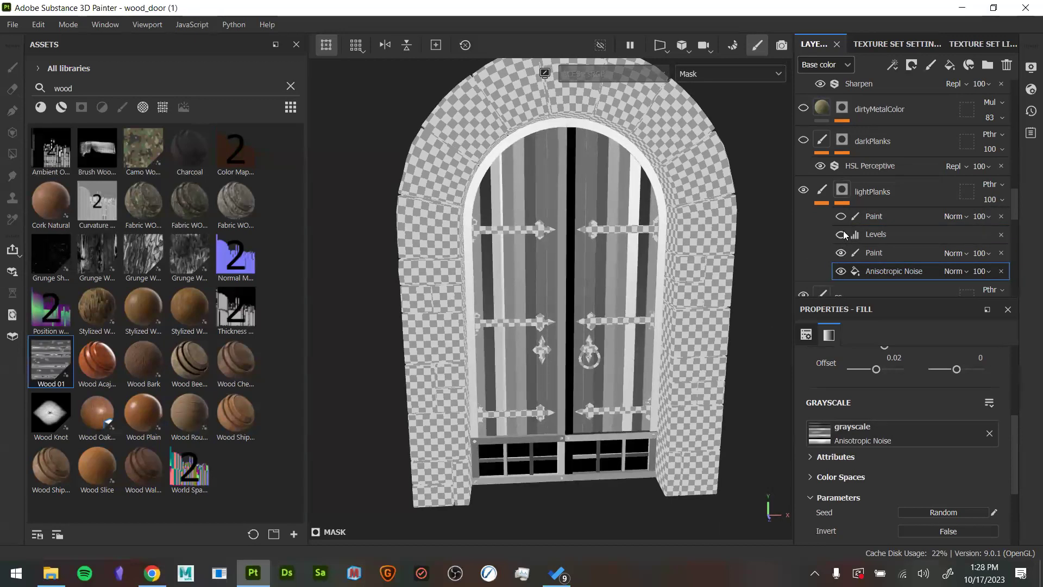
{"action": "left_click", "coordinate": [841, 234]}
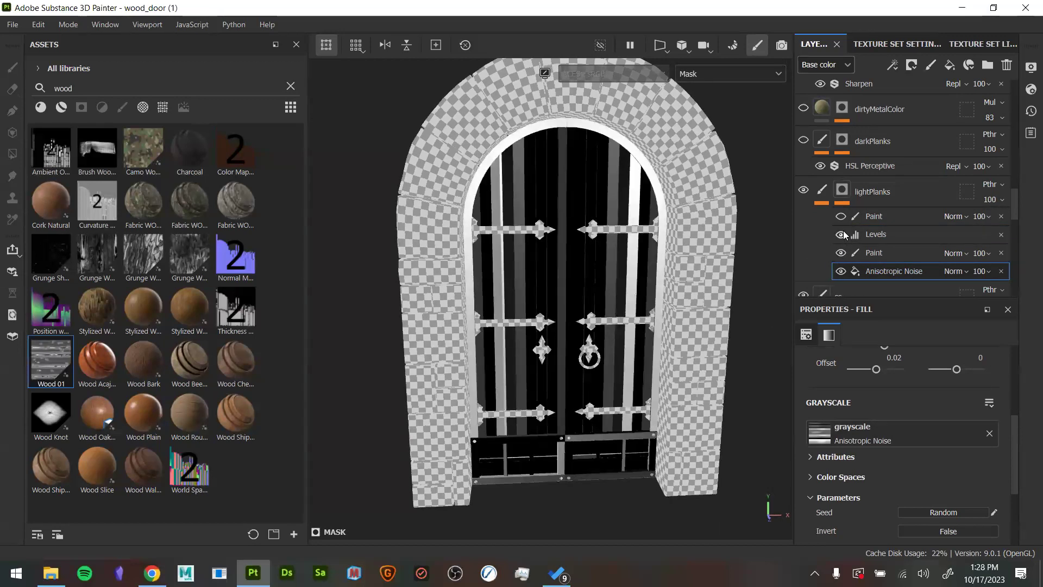
{"action": "left_click", "coordinate": [841, 218]}
{"action": "left_click", "coordinate": [840, 219]}
{"action": "left_click", "coordinate": [841, 219]}
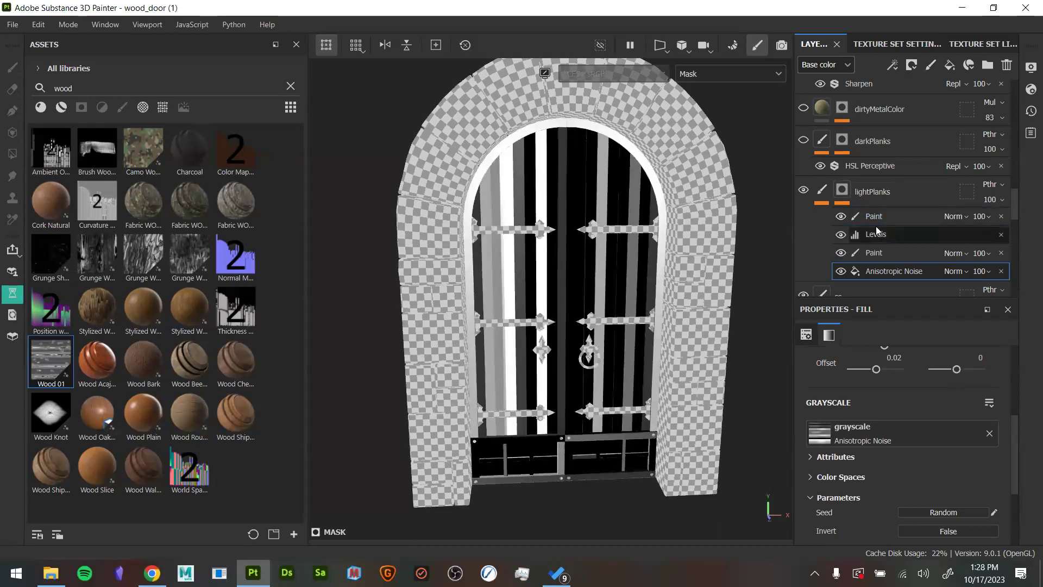
Show the full material and hide the Levels, lower Paint and Anisotropic Noise effects in the lightPlanks mask, leaving the top Paint effect on
{"action": "key", "text": "m"}
{"action": "mouse_move", "coordinate": [672, 240]}
{"action": "left_mouse_down", "text": "alt"}
{"action": "mouse_move", "coordinate": [685, 298]}
{"action": "mouse_move", "coordinate": [704, 261]}
{"action": "left_mouse_up", "text": "alt"}
{"action": "left_click_drag", "start_coordinate": [841, 235], "coordinate": [843, 270]}
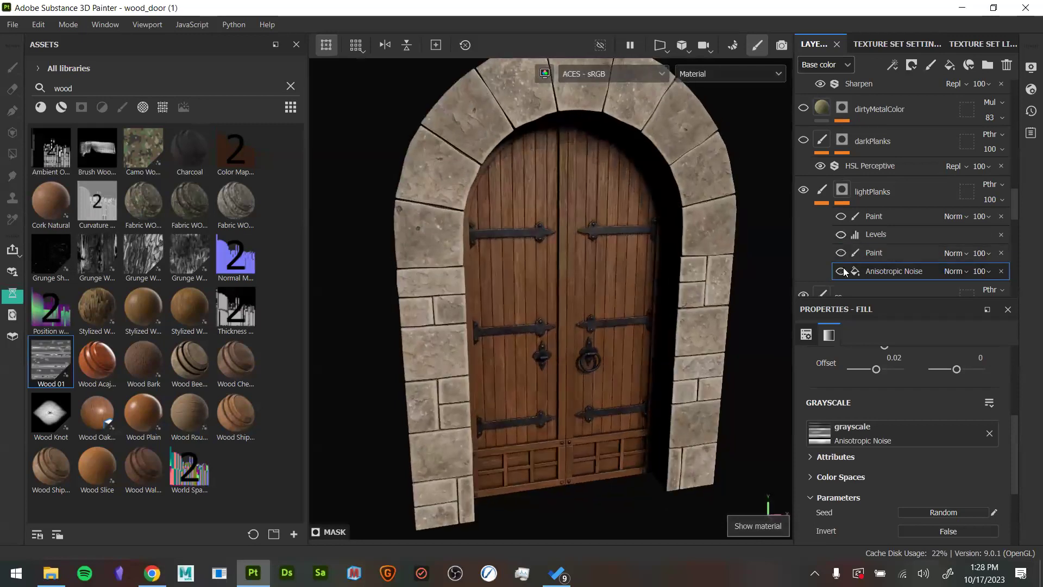
{"action": "left_click", "coordinate": [840, 217]}
{"action": "left_click_drag", "start_coordinate": [676, 289], "coordinate": [663, 284], "text": "alt"}
{"action": "right_click_drag", "start_coordinate": [663, 285], "coordinate": [667, 338], "text": "alt"}
Turn on the darkPlanks layer, open its HSL Perceptive filter settings and save the project
{"action": "left_click", "coordinate": [804, 141]}
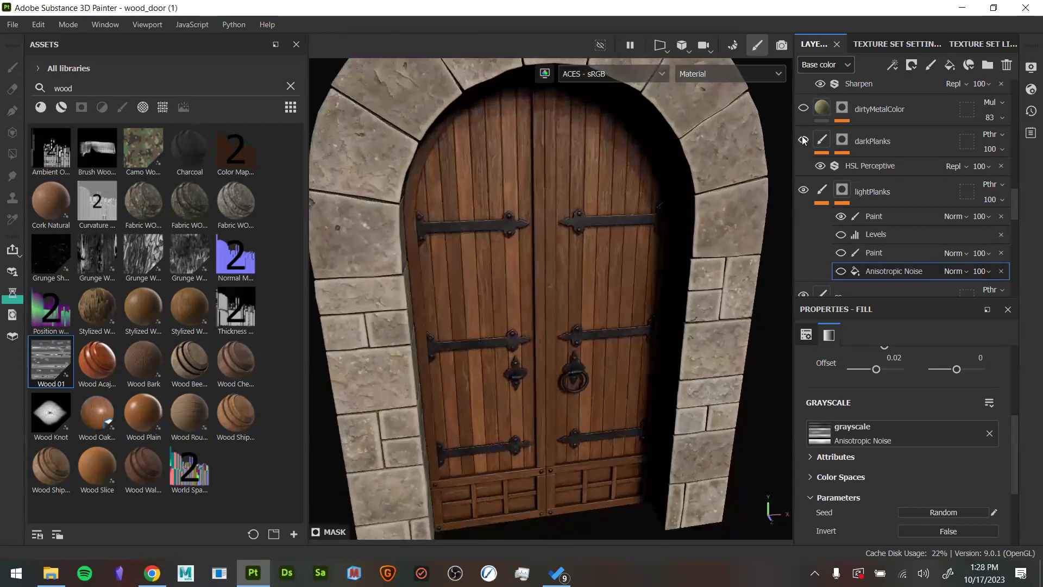
{"action": "left_click", "coordinate": [855, 166]}
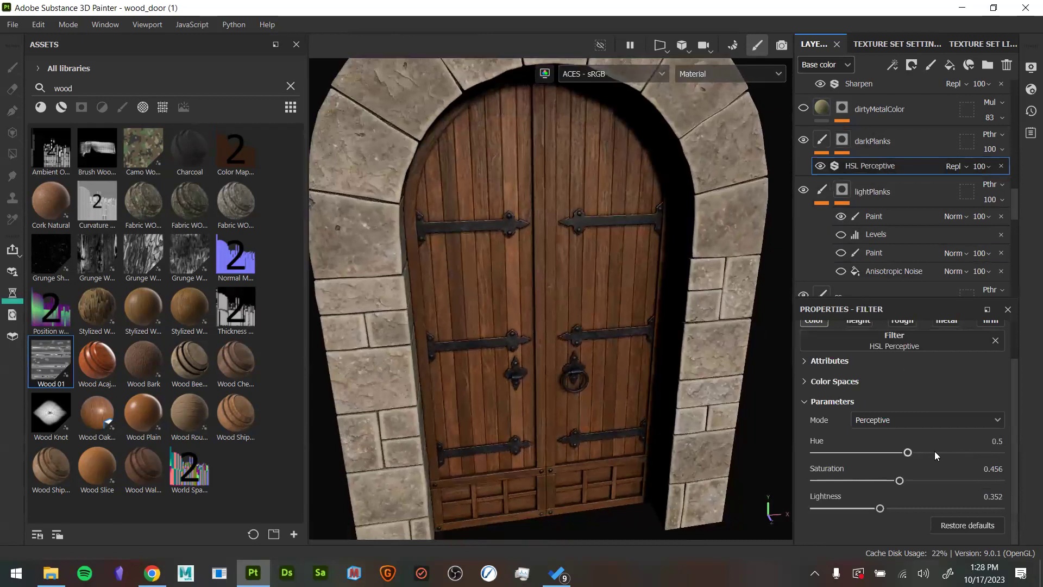
{"action": "mouse_move", "coordinate": [562, 434]}
{"action": "left_mouse_down", "text": "alt"}
{"action": "mouse_move", "coordinate": [542, 431]}
{"action": "mouse_move", "coordinate": [554, 419]}
{"action": "left_mouse_up", "text": "alt"}
{"action": "right_click_drag", "start_coordinate": [554, 419], "coordinate": [540, 366], "text": "alt"}
{"action": "left_click_drag", "start_coordinate": [540, 366], "coordinate": [558, 383], "text": "alt"}
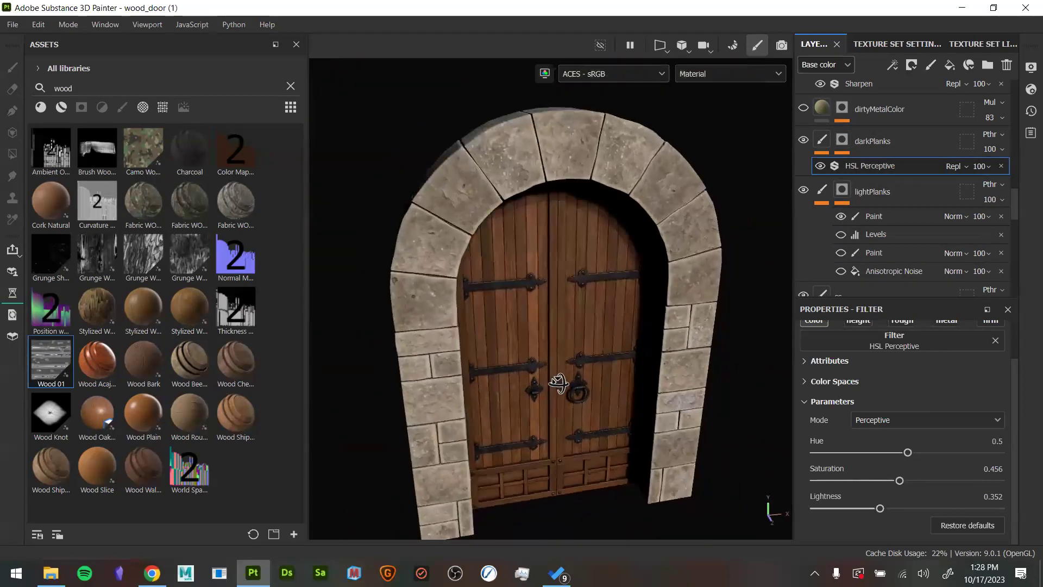
{"action": "key", "text": "ctrl+s"}
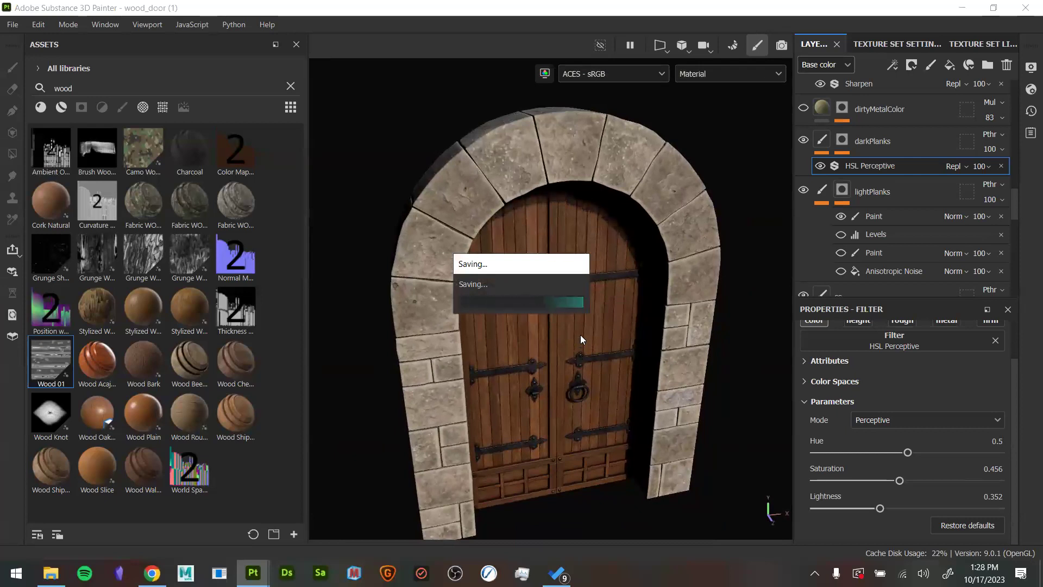
Toggle the lightPlanks layer's visibility and examine the plank color variation on the door up close
{"action": "left_click", "coordinate": [803, 190]}
{"action": "scroll", "coordinate": [855, 190], "scroll_direction": "up", "scroll_amount": 5}
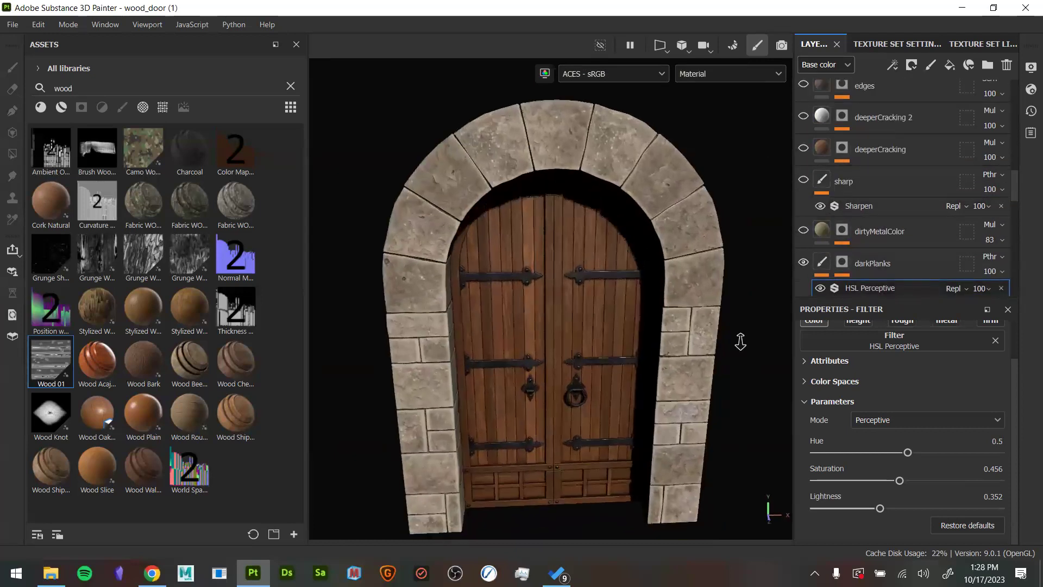
{"action": "scroll", "coordinate": [638, 291], "scroll_direction": "up", "scroll_amount": 4}
{"action": "left_click_drag", "start_coordinate": [636, 308], "coordinate": [615, 317], "text": "alt"}
{"action": "middle_click_drag", "start_coordinate": [614, 317], "coordinate": [601, 324], "text": "alt"}
{"action": "left_click_drag", "start_coordinate": [600, 324], "coordinate": [621, 347], "text": "alt"}
{"action": "right_click_drag", "start_coordinate": [621, 347], "coordinate": [641, 374], "text": "alt"}
{"action": "mouse_move", "coordinate": [641, 374]}
{"action": "left_mouse_down", "text": "alt"}
{"action": "mouse_move", "coordinate": [664, 340]}
{"action": "mouse_move", "coordinate": [636, 354]}
{"action": "left_mouse_up", "text": "alt"}
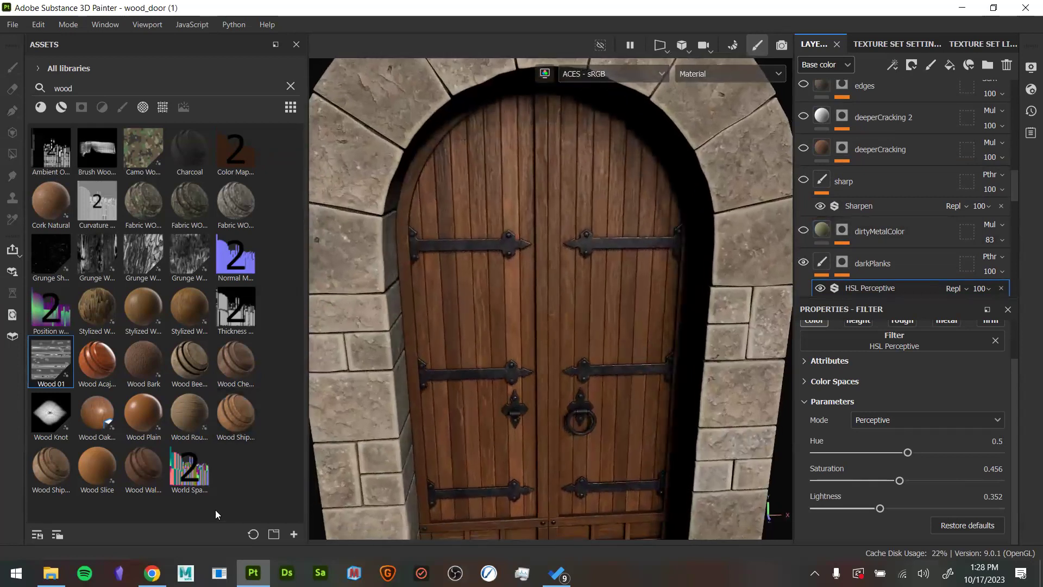
Switch to Chrome, look through the open door references and open the pngtree page of the old medieval wooden door
{"action": "left_click", "coordinate": [153, 573]}
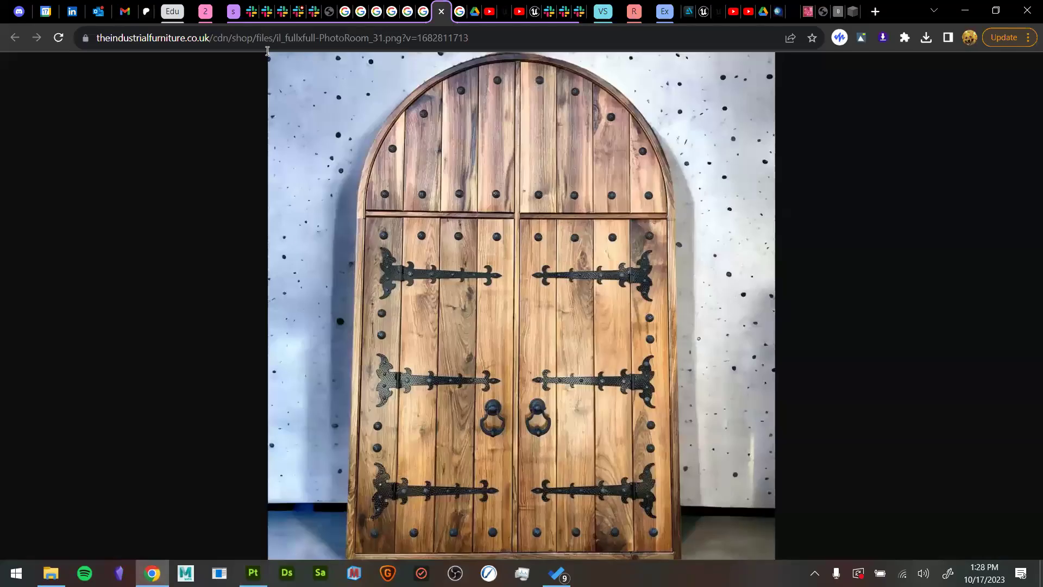
{"action": "left_click", "coordinate": [408, 13]}
{"action": "left_click", "coordinate": [387, 19]}
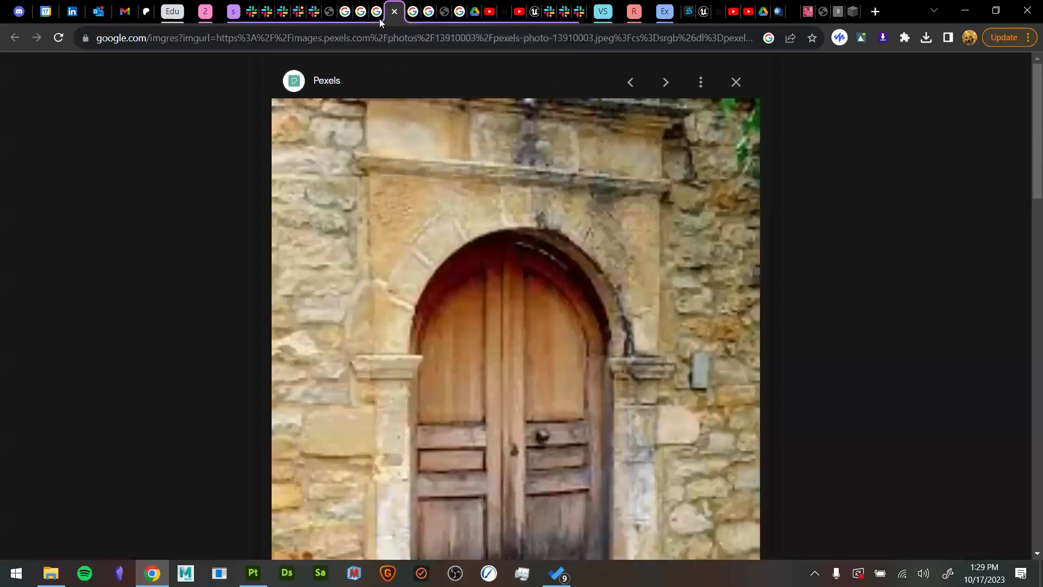
{"action": "left_click", "coordinate": [365, 18]}
{"action": "left_click", "coordinate": [387, 17]}
{"action": "left_click", "coordinate": [407, 18]}
{"action": "left_click", "coordinate": [413, 18]}
{"action": "left_click", "coordinate": [535, 303]}
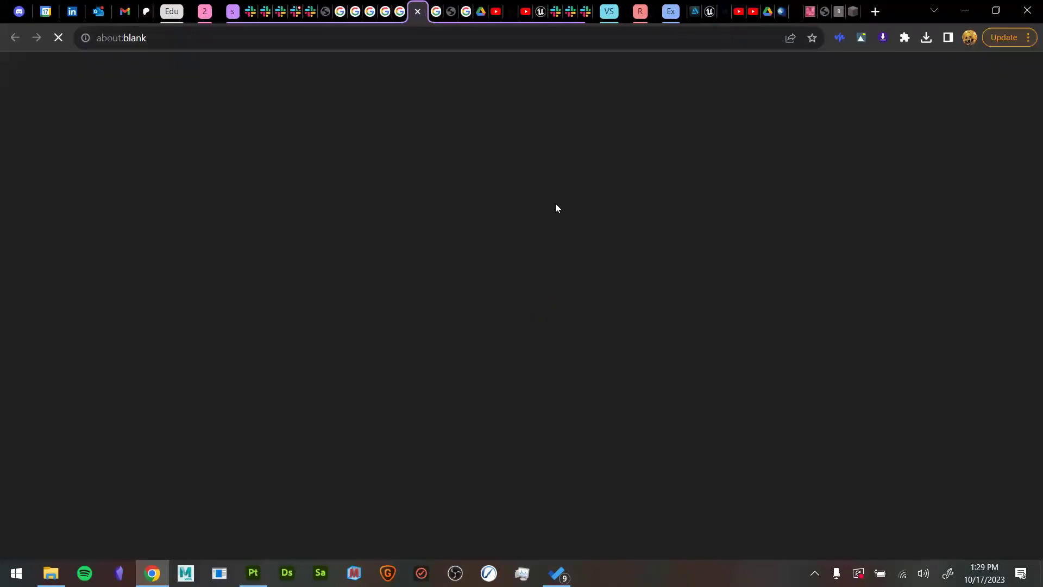
{"action": "scroll", "coordinate": [505, 152], "scroll_direction": "down", "scroll_amount": 5}
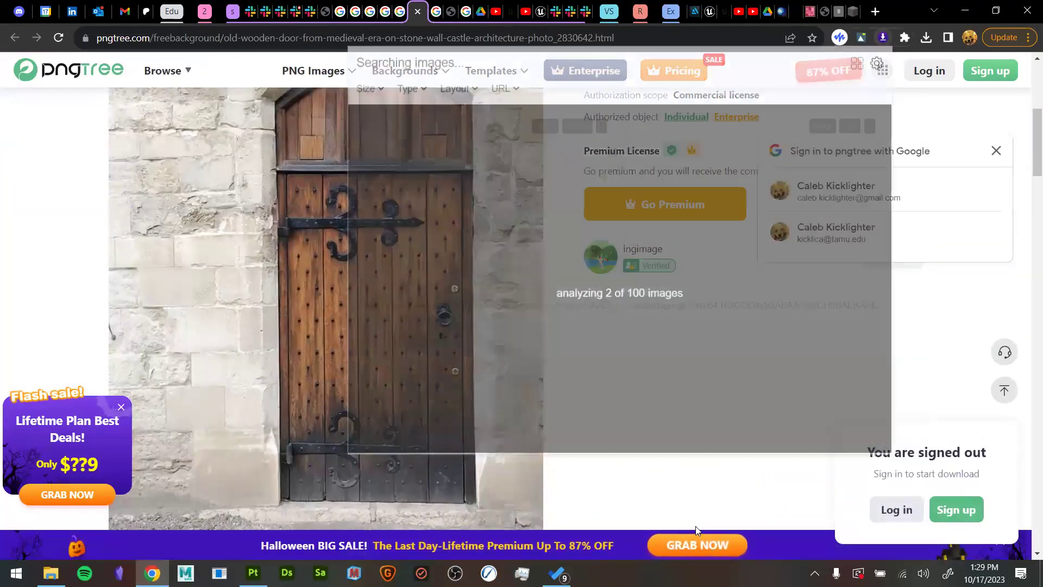
Download the 1200x1729 JPG of the old wooden door with the page's image downloader and close the enlarged preview
{"action": "left_click", "coordinate": [882, 37]}
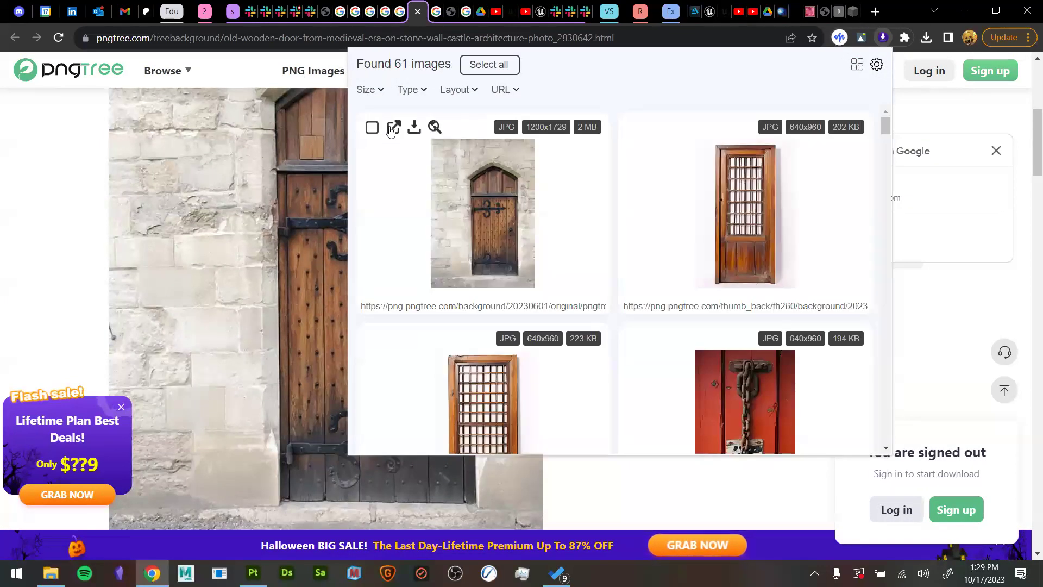
{"action": "left_click", "coordinate": [414, 128]}
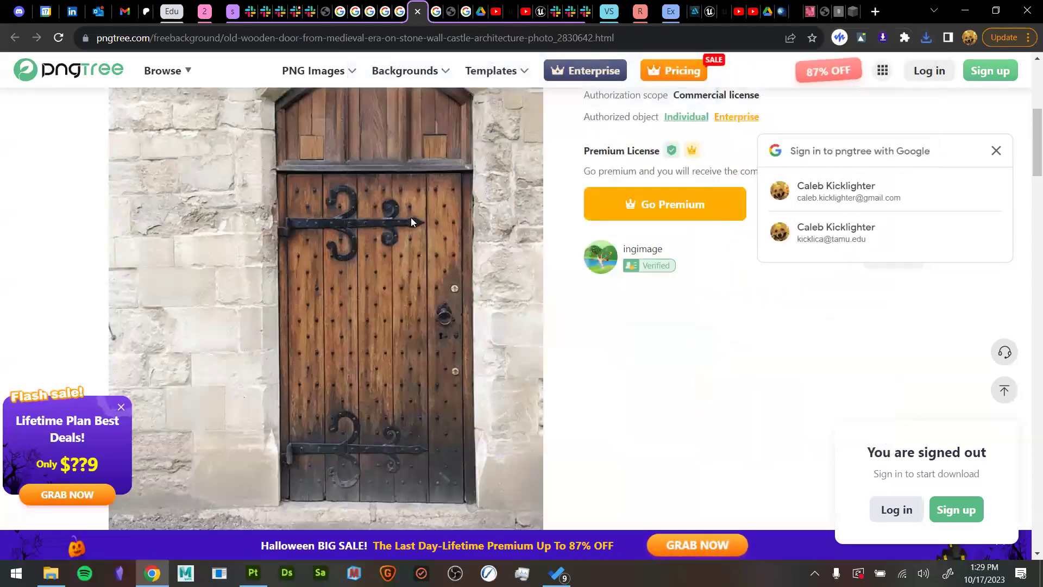
{"action": "left_click", "coordinate": [410, 217]}
{"action": "right_click", "coordinate": [430, 261]}
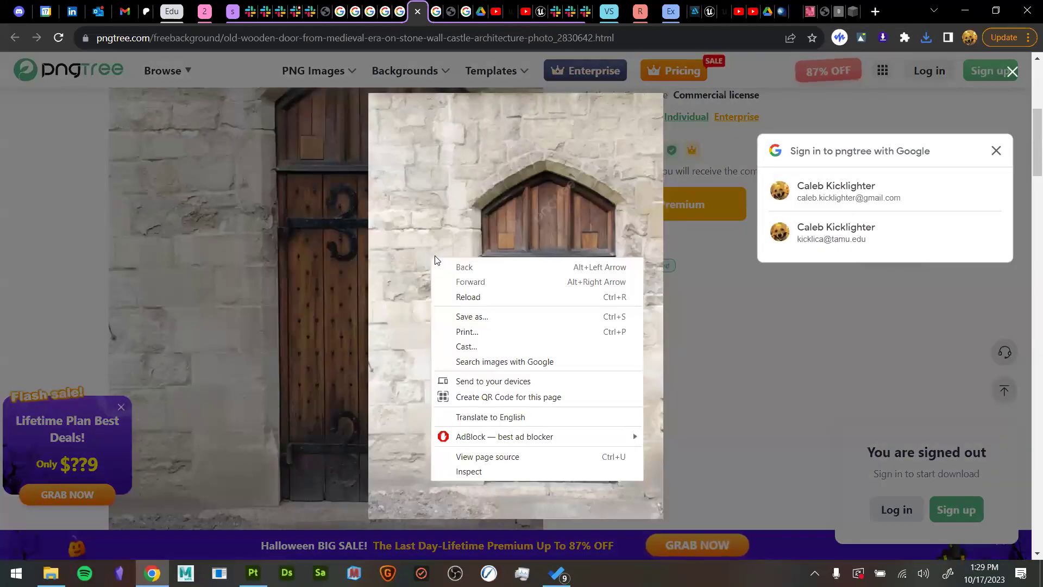
{"action": "left_click", "coordinate": [272, 273]}
Refresh the Downloads folder in File Explorer and open the downloaded pngtree door picture
{"action": "left_click", "coordinate": [50, 573]}
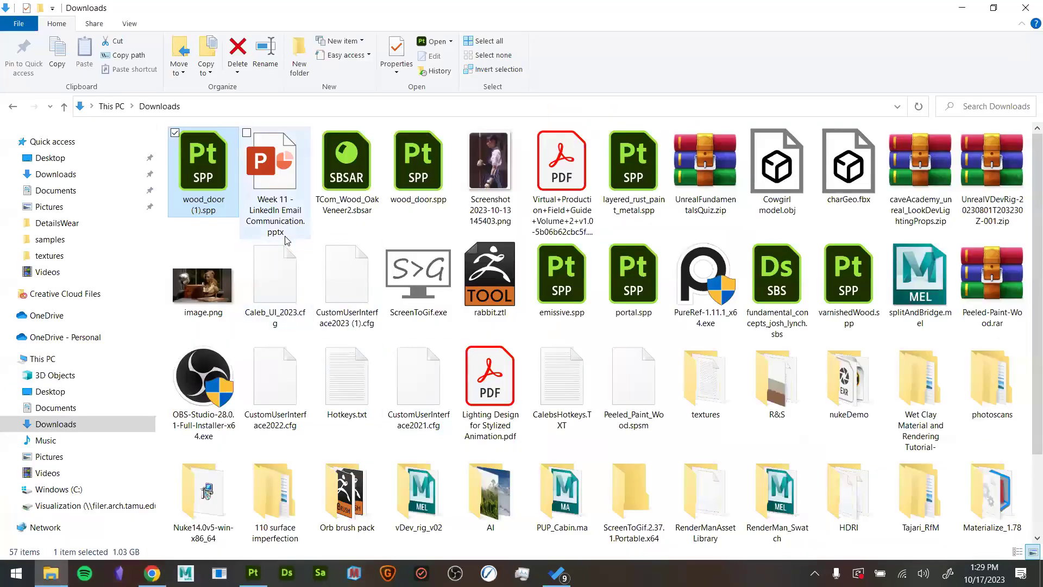
{"action": "left_click", "coordinate": [917, 108]}
{"action": "double_click", "coordinate": [198, 151]}
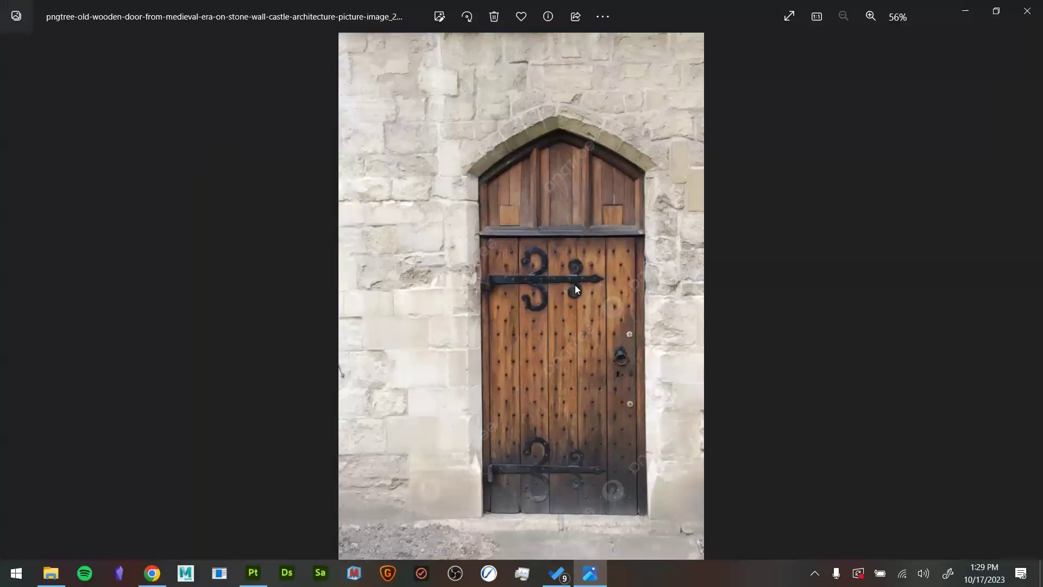
Examine the plank coloring, weathering and stains around the hinges, studs and handle in the door reference photo
{"action": "scroll", "coordinate": [575, 285], "scroll_direction": "up", "scroll_amount": 5}
{"action": "left_click_drag", "start_coordinate": [644, 411], "coordinate": [505, 17]}
{"action": "scroll", "coordinate": [565, 304], "scroll_direction": "up", "scroll_amount": 3}
{"action": "left_click_drag", "start_coordinate": [584, 206], "coordinate": [592, 323]}
{"action": "scroll", "coordinate": [592, 324], "scroll_direction": "down", "scroll_amount": 2}
{"action": "left_click_drag", "start_coordinate": [598, 233], "coordinate": [530, 496]}
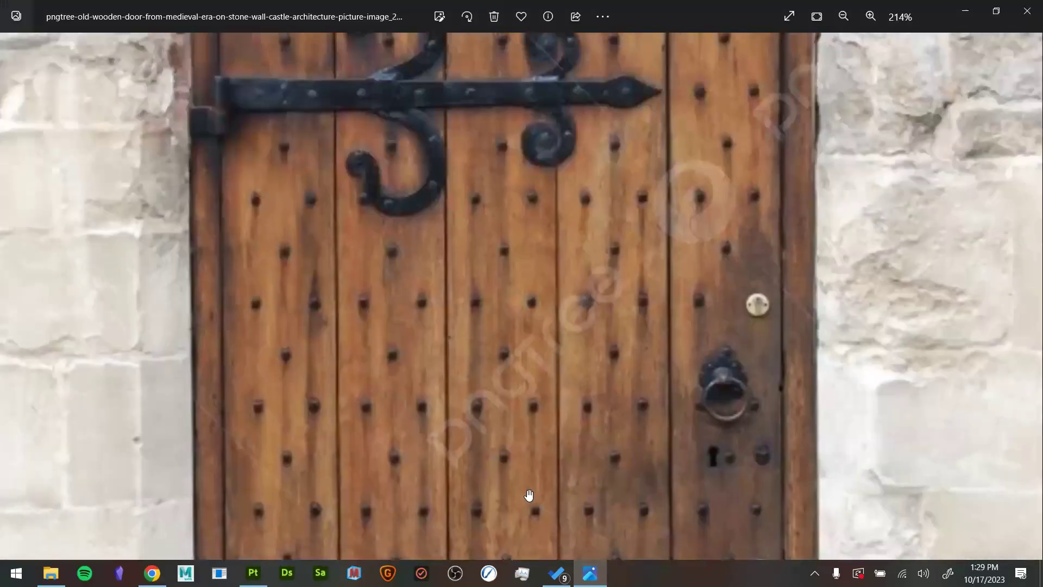
{"action": "left_click_drag", "start_coordinate": [521, 418], "coordinate": [534, 398]}
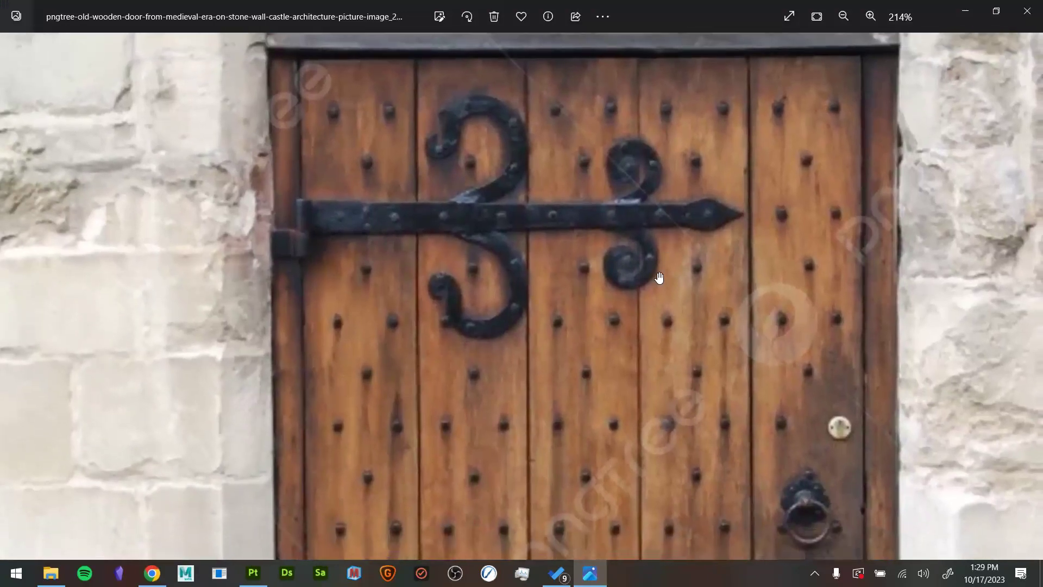
Examine the planks, iron hinges and handle down to the lower hinge in the door reference photo and close it
{"action": "left_click_drag", "start_coordinate": [614, 373], "coordinate": [596, 316]}
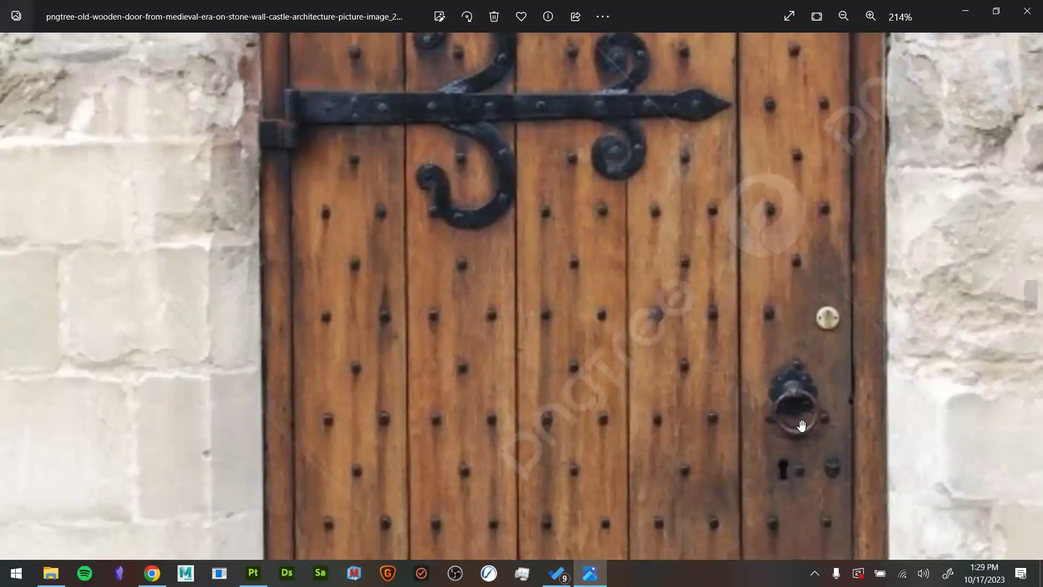
{"action": "scroll", "coordinate": [748, 398], "scroll_direction": "down", "scroll_amount": 1}
{"action": "left_click_drag", "start_coordinate": [590, 416], "coordinate": [586, 143]}
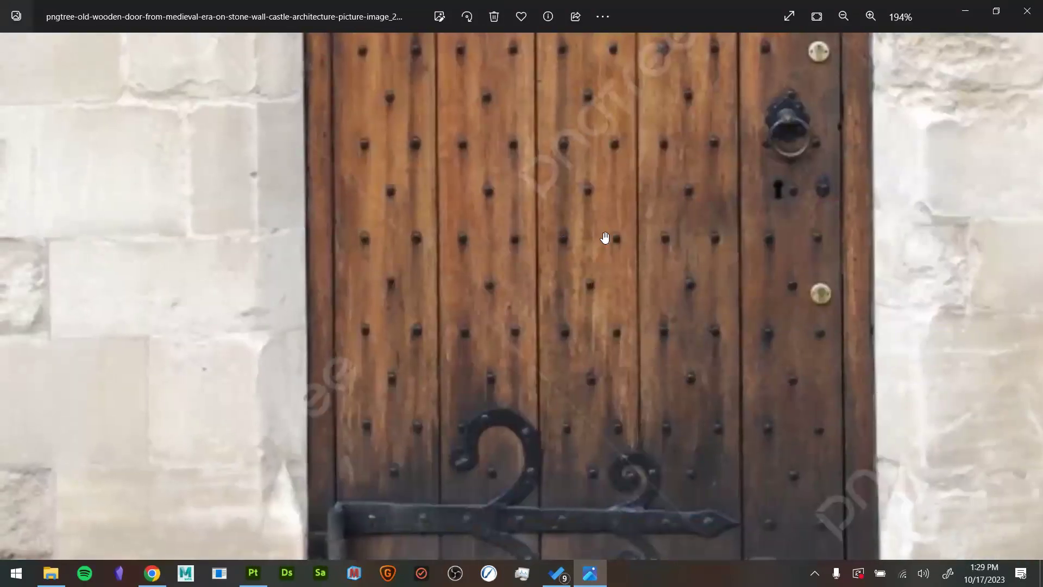
{"action": "left_click_drag", "start_coordinate": [644, 224], "coordinate": [673, 331]}
{"action": "scroll", "coordinate": [540, 282], "scroll_direction": "down", "scroll_amount": 4}
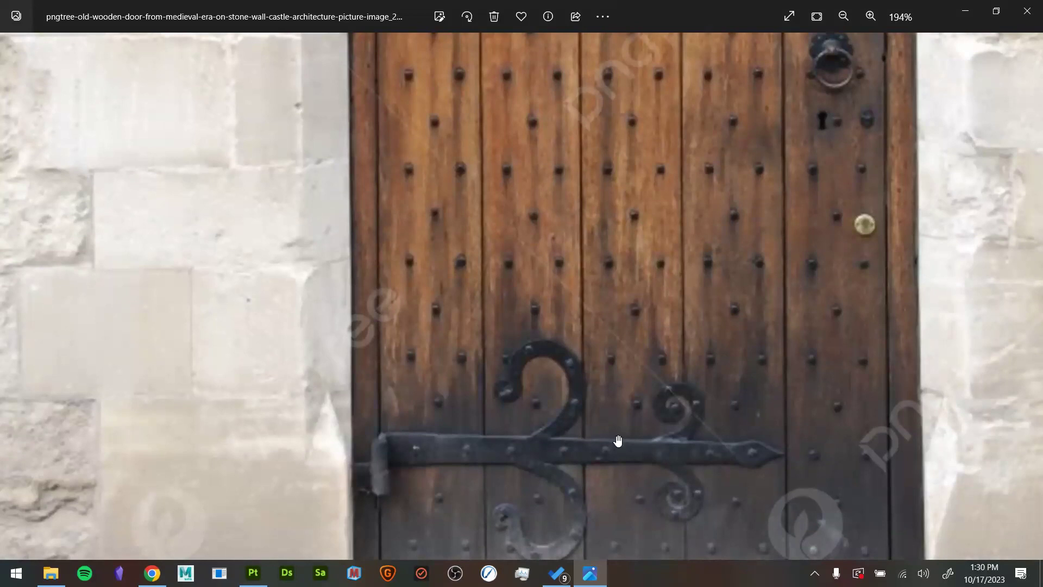
{"action": "key", "text": "super"}
{"action": "key", "text": "super"}
{"action": "left_click", "coordinate": [1027, 11]}
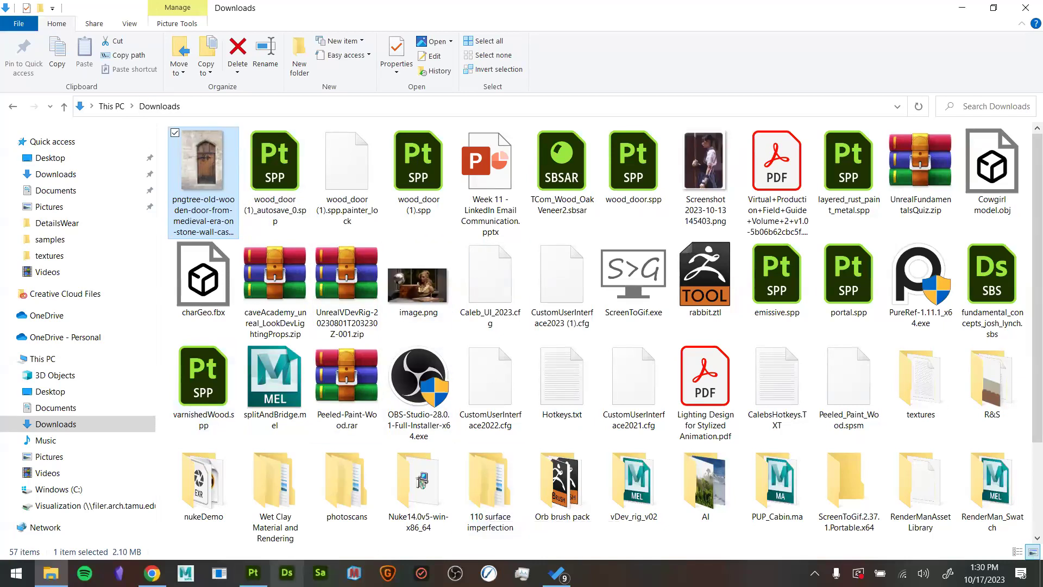
Switch to Substance 3D Painter and inspect the textured door's planks and metal hardware from several angles
{"action": "left_click", "coordinate": [253, 573]}
{"action": "left_click_drag", "start_coordinate": [597, 342], "coordinate": [666, 318], "text": "alt"}
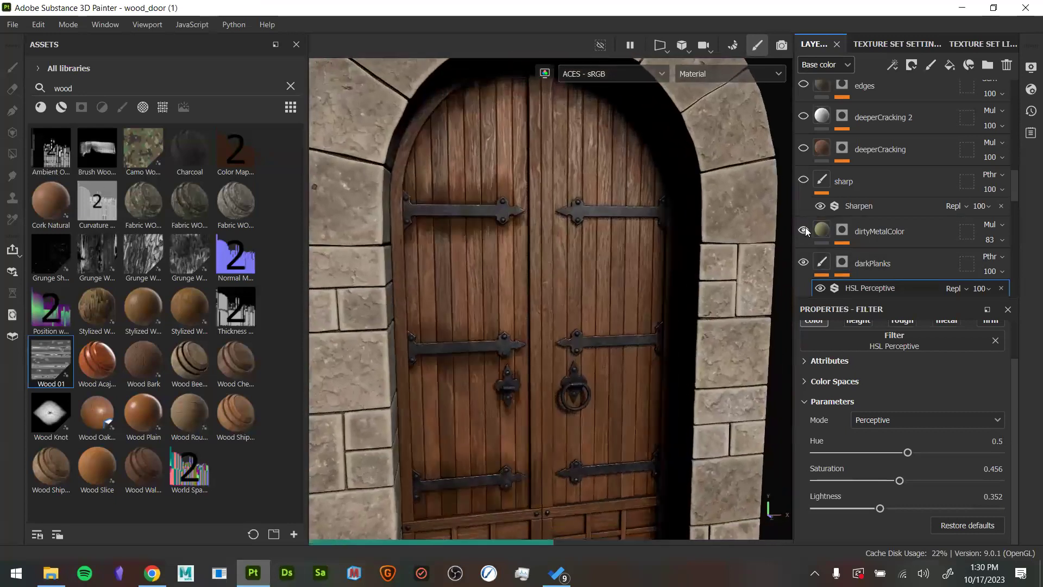
{"action": "left_click_drag", "start_coordinate": [629, 435], "coordinate": [579, 262], "text": "alt"}
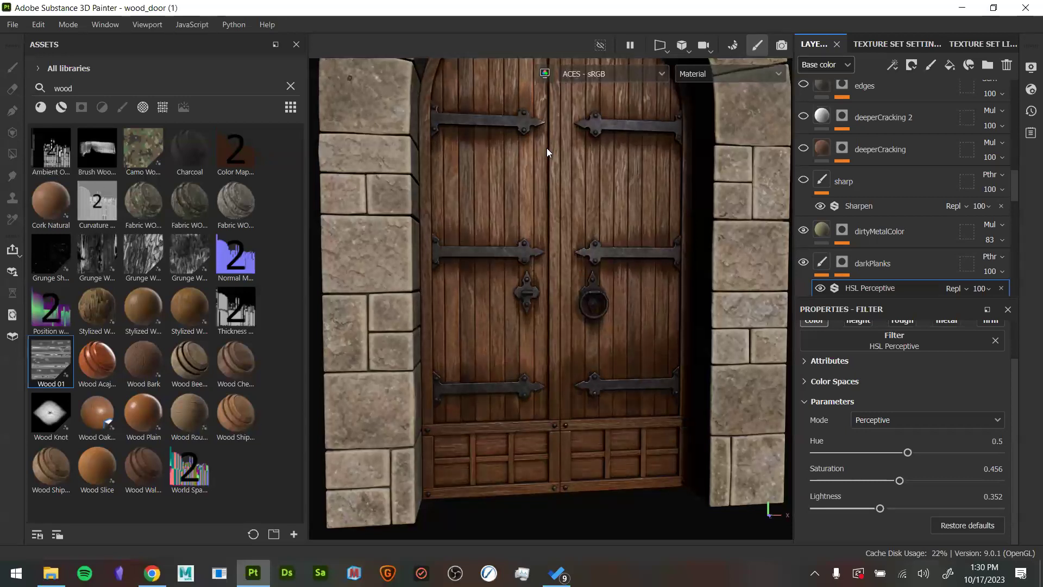
{"action": "left_click_drag", "start_coordinate": [656, 371], "coordinate": [689, 441], "text": "alt"}
{"action": "scroll", "coordinate": [663, 368], "scroll_direction": "up", "scroll_amount": 2}
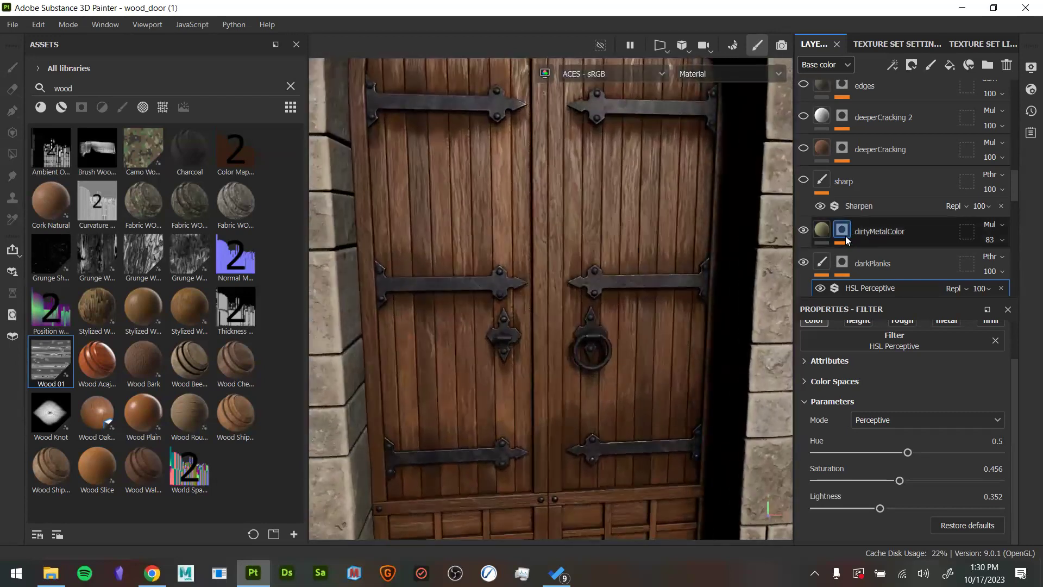
Hide the remove, upwards, downwards, Blur Directional, Warp, Paint and Dirt 5 effects in the dirtyMetalColor mask, keeping only mg_mask_editor
{"action": "left_click", "coordinate": [843, 233]}
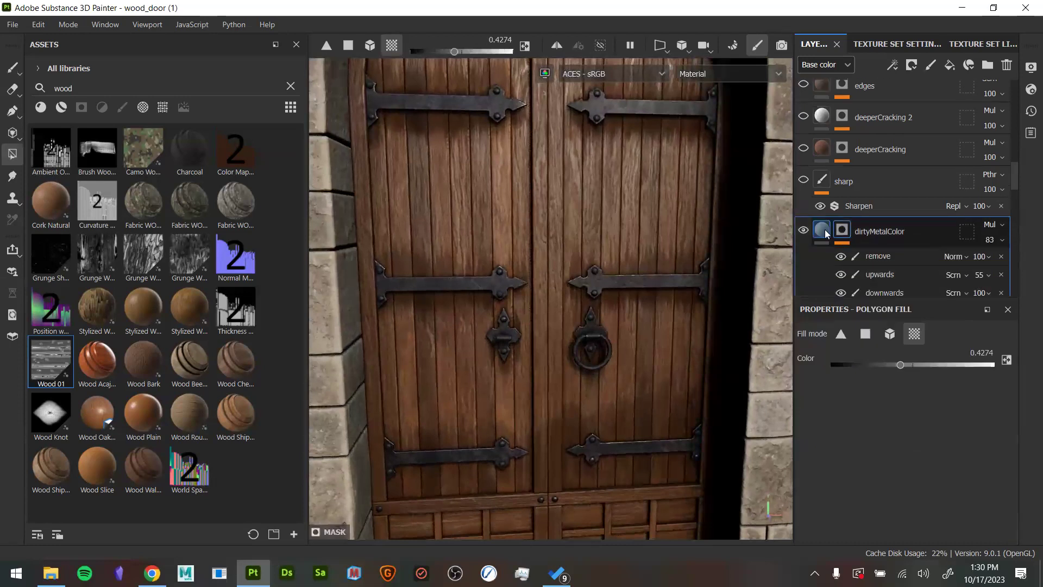
{"action": "scroll", "coordinate": [867, 242], "scroll_direction": "down", "scroll_amount": 3}
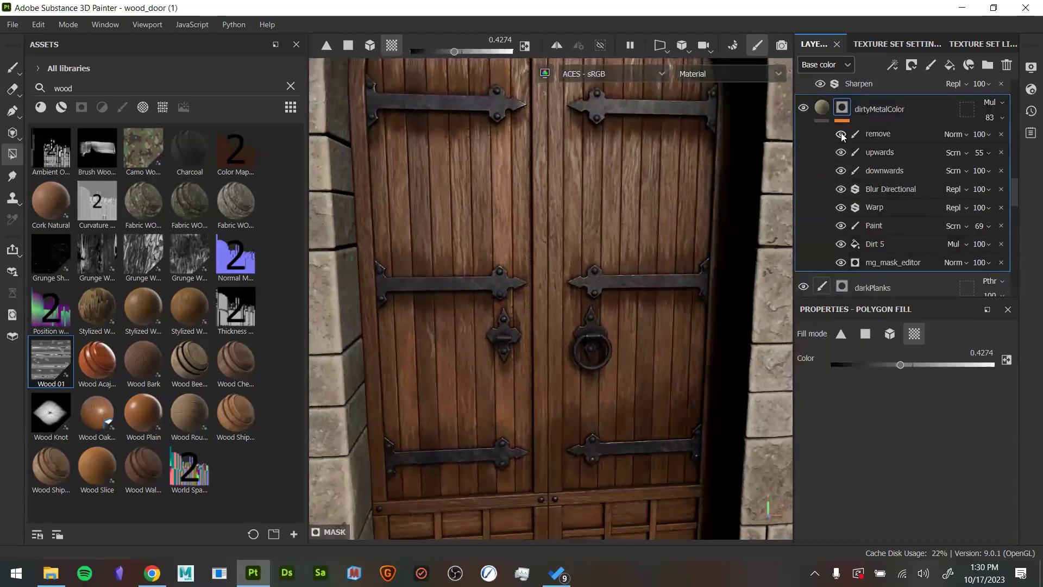
{"action": "left_click", "coordinate": [841, 134]}
{"action": "left_click", "coordinate": [841, 153]}
{"action": "left_click", "coordinate": [842, 170]}
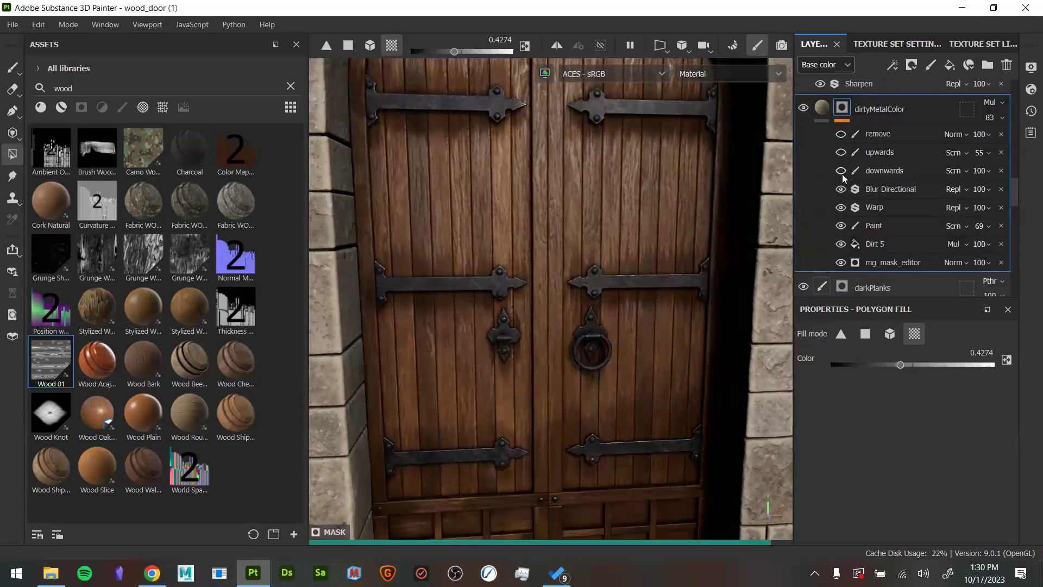
{"action": "left_click", "coordinate": [842, 189]}
{"action": "left_click", "coordinate": [841, 206]}
{"action": "left_click", "coordinate": [842, 226]}
{"action": "left_click", "coordinate": [842, 244]}
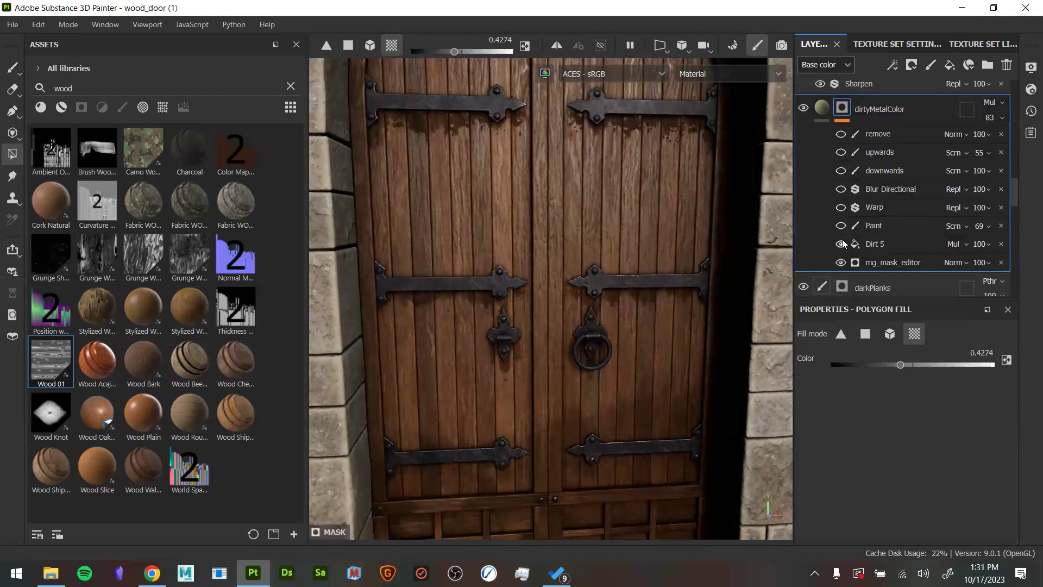
{"action": "left_click_drag", "start_coordinate": [670, 260], "coordinate": [701, 245], "text": "alt"}
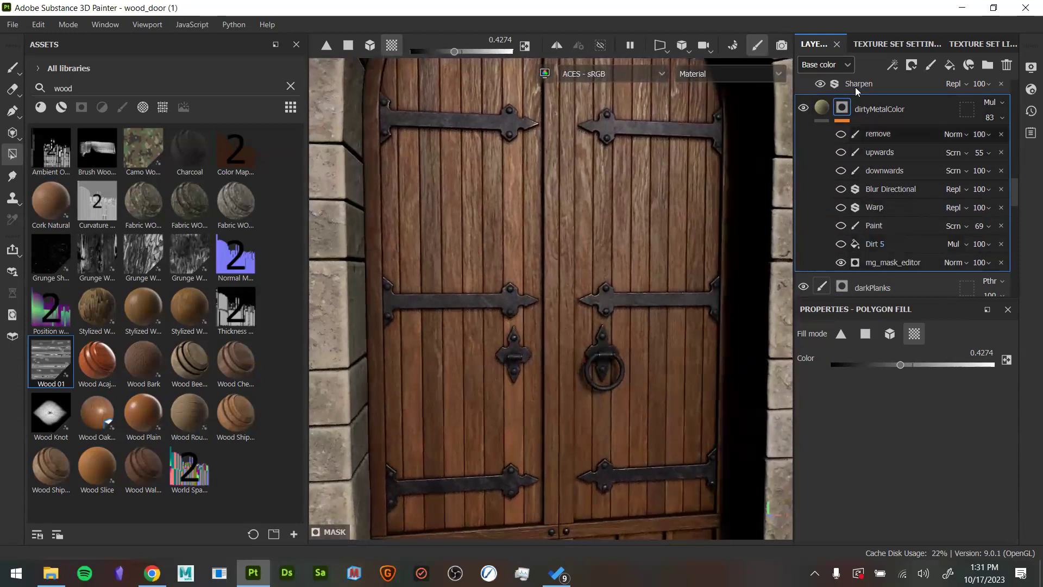
Display only the dirtyMetalColor mask and hide the excluded geometry to examine the masked areas around the hinges and planks
{"action": "left_click", "coordinate": [841, 108], "text": "alt"}
{"action": "scroll", "coordinate": [857, 250], "scroll_direction": "down", "scroll_amount": 1}
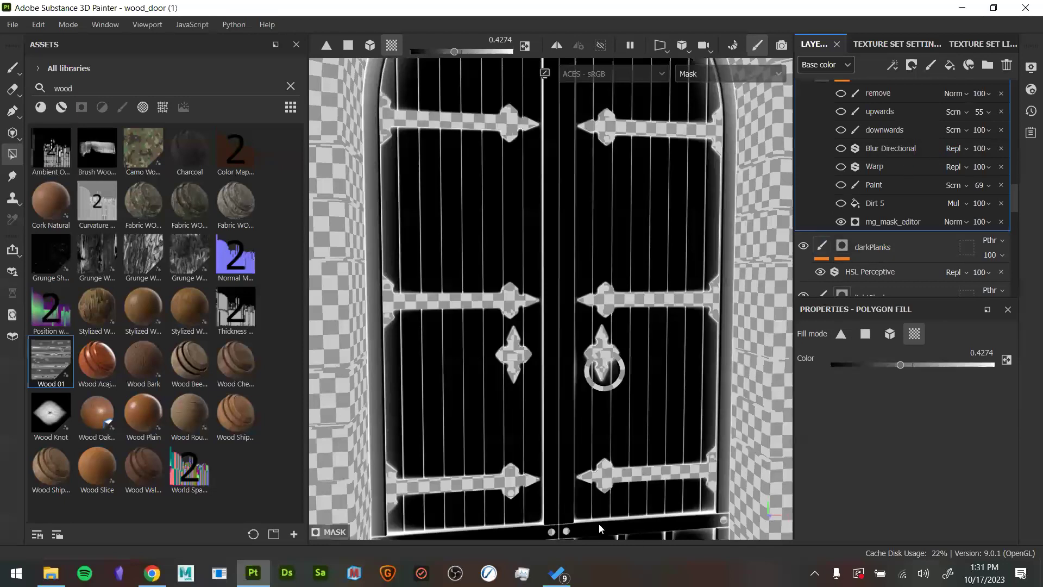
{"action": "right_click_drag", "start_coordinate": [647, 445], "coordinate": [744, 484], "text": "alt"}
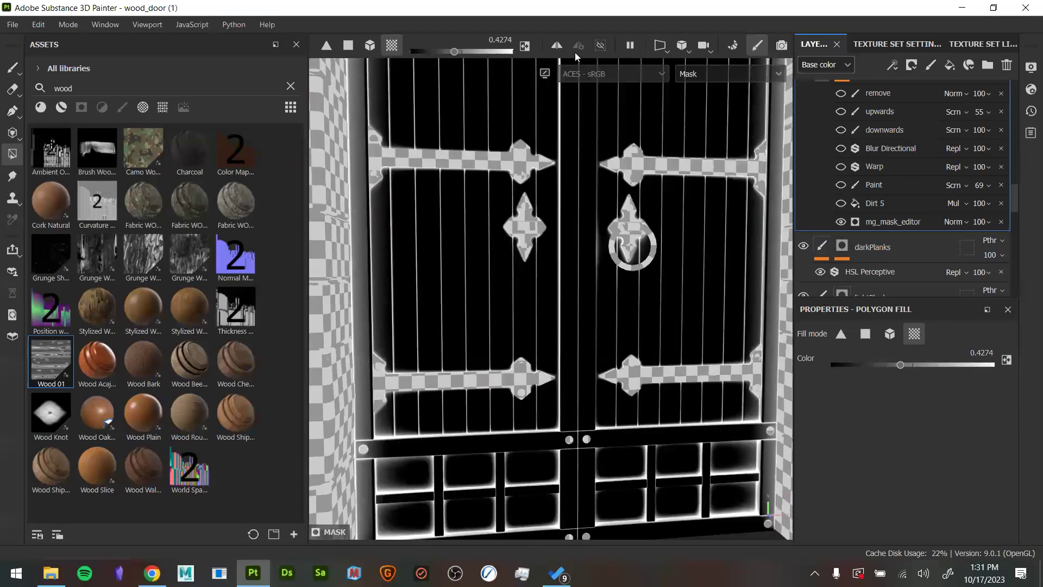
{"action": "left_click", "coordinate": [600, 45]}
{"action": "left_click_drag", "start_coordinate": [675, 462], "coordinate": [607, 221], "text": "alt"}
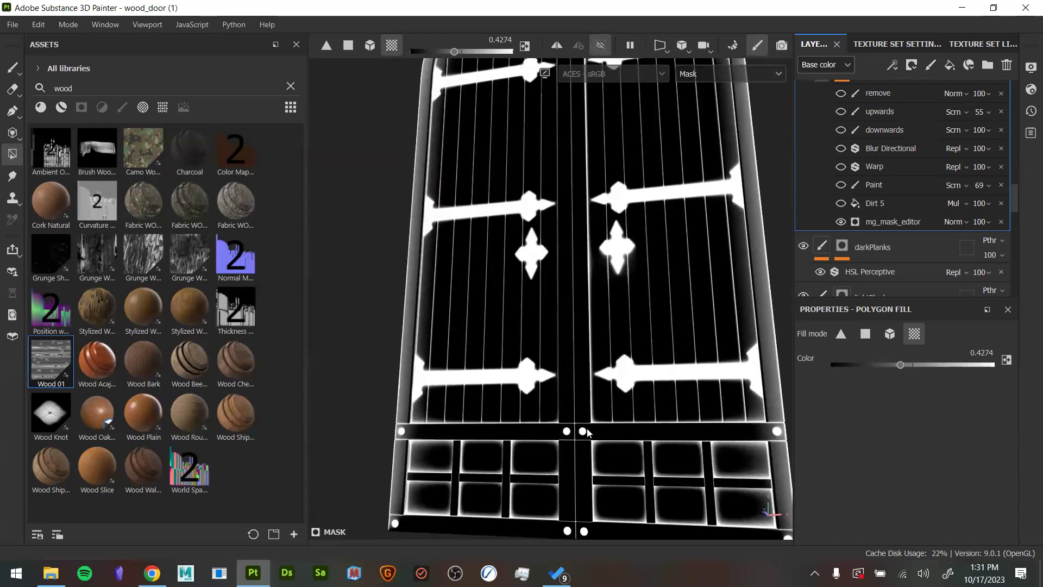
{"action": "left_click_drag", "start_coordinate": [651, 296], "coordinate": [621, 327], "text": "alt"}
Return to the material view, bring back the excluded geometry and inspect the wood around the hardware
{"action": "key", "text": "m"}
{"action": "left_click_drag", "start_coordinate": [715, 304], "coordinate": [675, 280], "text": "alt"}
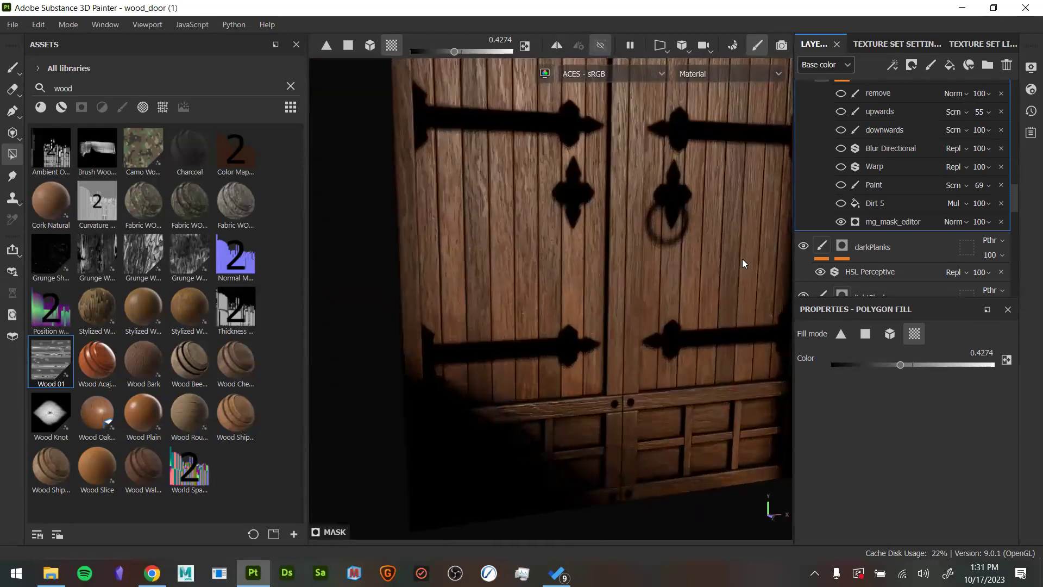
{"action": "left_click_drag", "start_coordinate": [613, 207], "coordinate": [625, 192], "text": "alt"}
{"action": "left_click", "coordinate": [600, 53]}
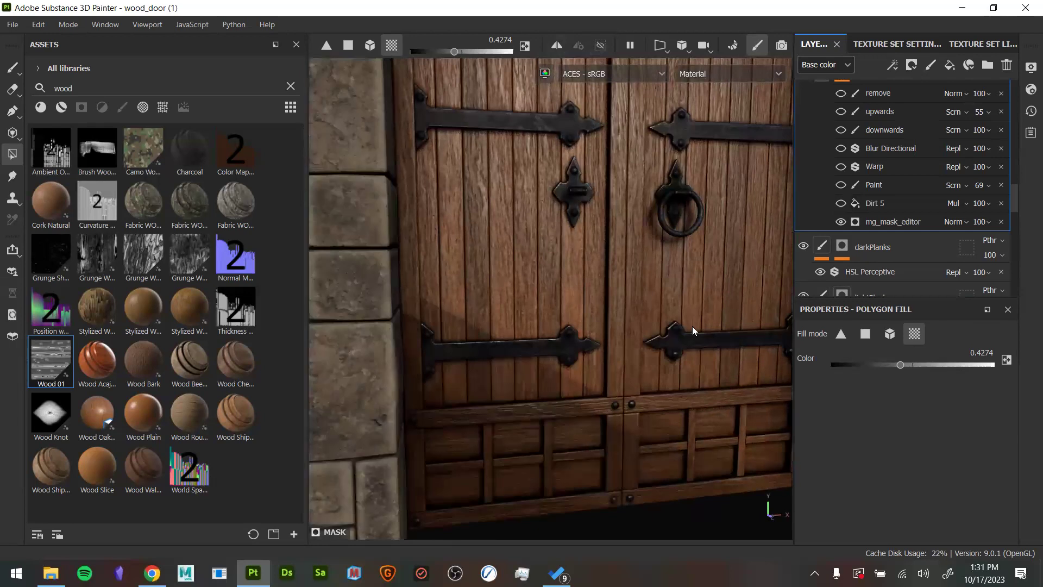
{"action": "middle_click_drag", "start_coordinate": [701, 306], "coordinate": [636, 305], "text": "alt"}
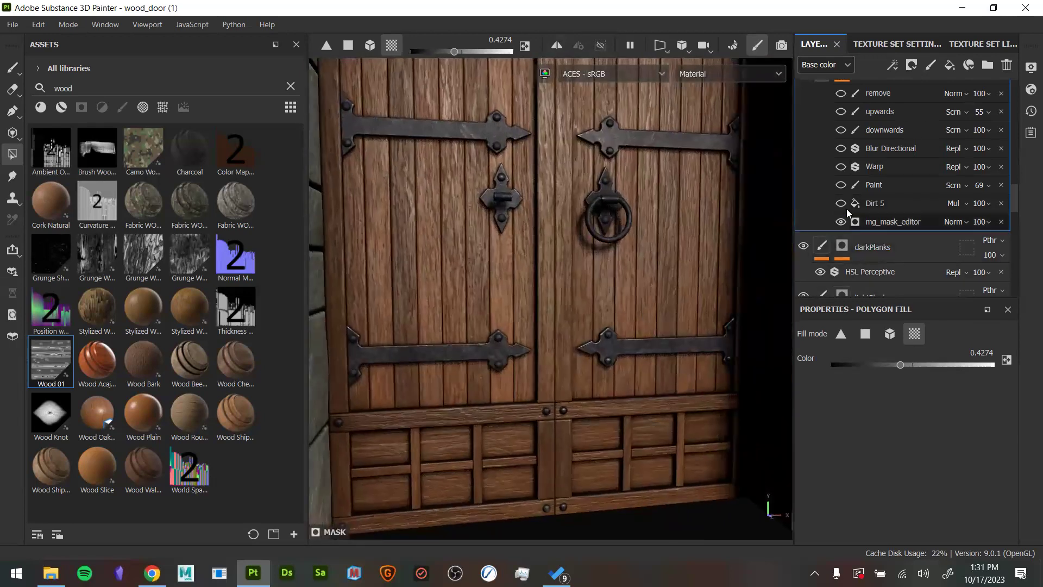
Re-enable the Dirt 5 fill in the dirtyMetalColor mask, comparing the mask with and without it and leaving Paint hidden
{"action": "left_click", "coordinate": [834, 65]}
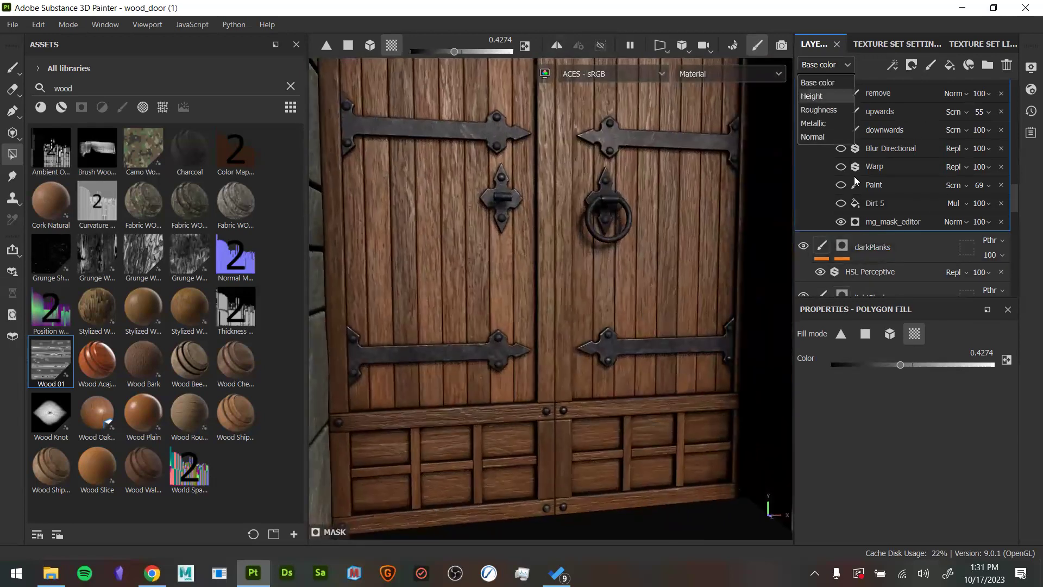
{"action": "left_click", "coordinate": [875, 202]}
{"action": "scroll", "coordinate": [847, 136], "scroll_direction": "up", "scroll_amount": 2}
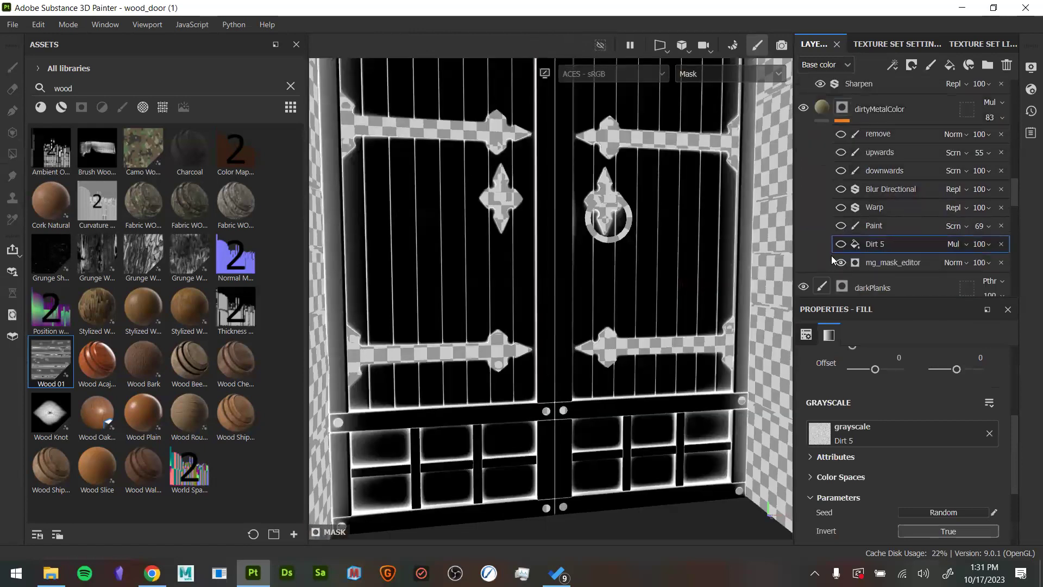
{"action": "left_click", "coordinate": [841, 247]}
{"action": "left_click", "coordinate": [840, 248]}
{"action": "left_click", "coordinate": [840, 248]}
{"action": "left_click", "coordinate": [841, 248]}
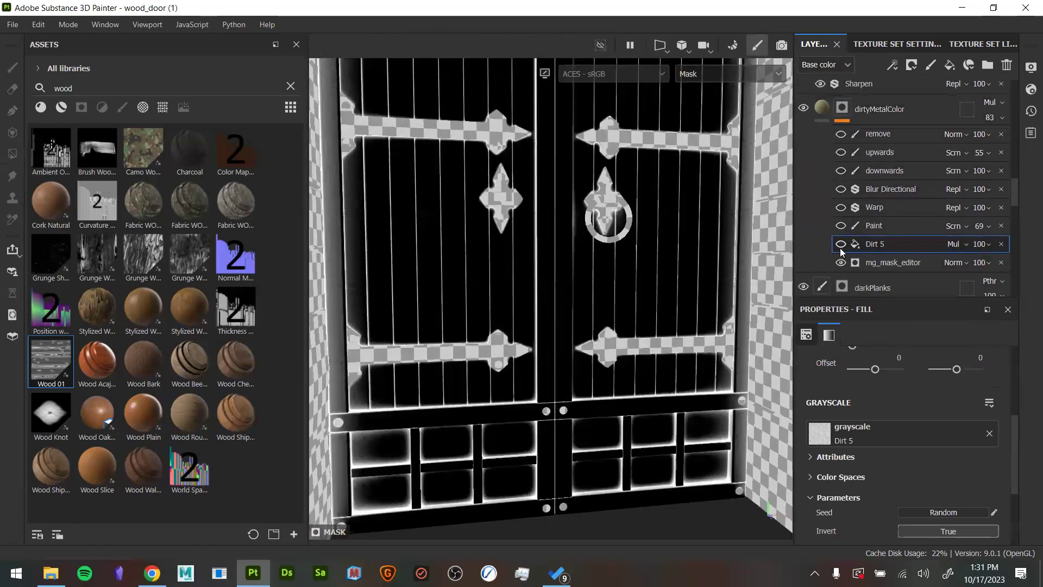
{"action": "left_click", "coordinate": [841, 245]}
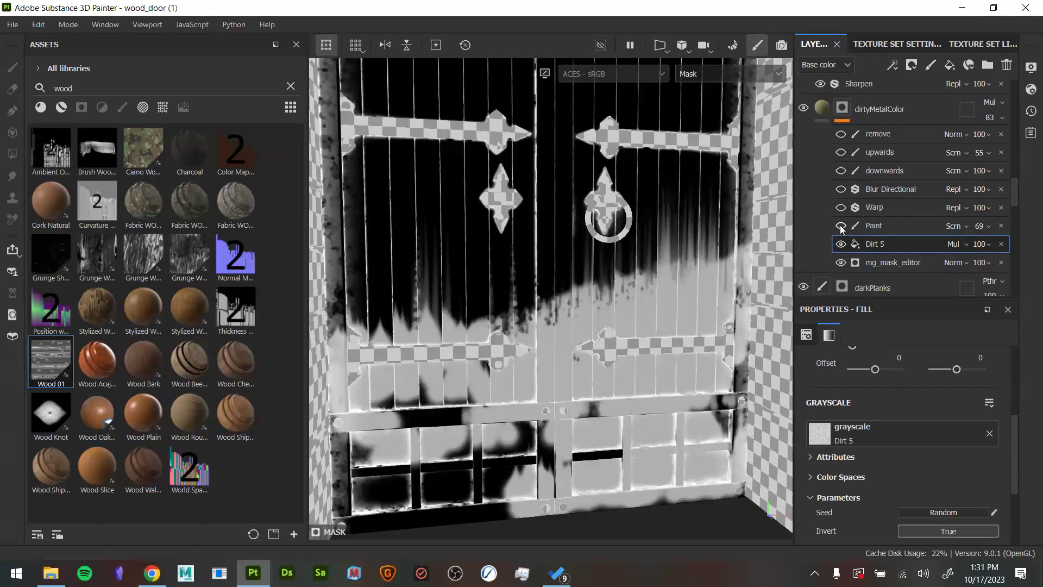
{"action": "left_click", "coordinate": [841, 226]}
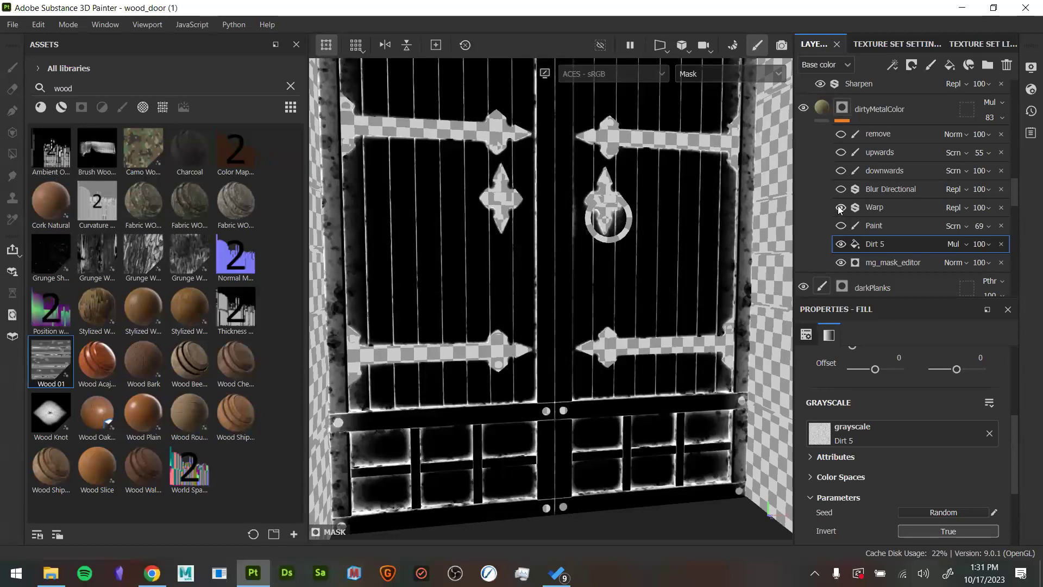
Re-enable the Warp filter in the mask, comparing it on and off, and check the result in the material view
{"action": "left_click", "coordinate": [840, 208]}
{"action": "left_click", "coordinate": [840, 208]}
{"action": "left_click", "coordinate": [840, 209]}
{"action": "left_click", "coordinate": [840, 209]}
{"action": "left_click", "coordinate": [840, 208]}
{"action": "left_click", "coordinate": [841, 208]}
{"action": "left_click", "coordinate": [840, 208]}
{"action": "scroll", "coordinate": [614, 337], "scroll_direction": "up", "scroll_amount": 3}
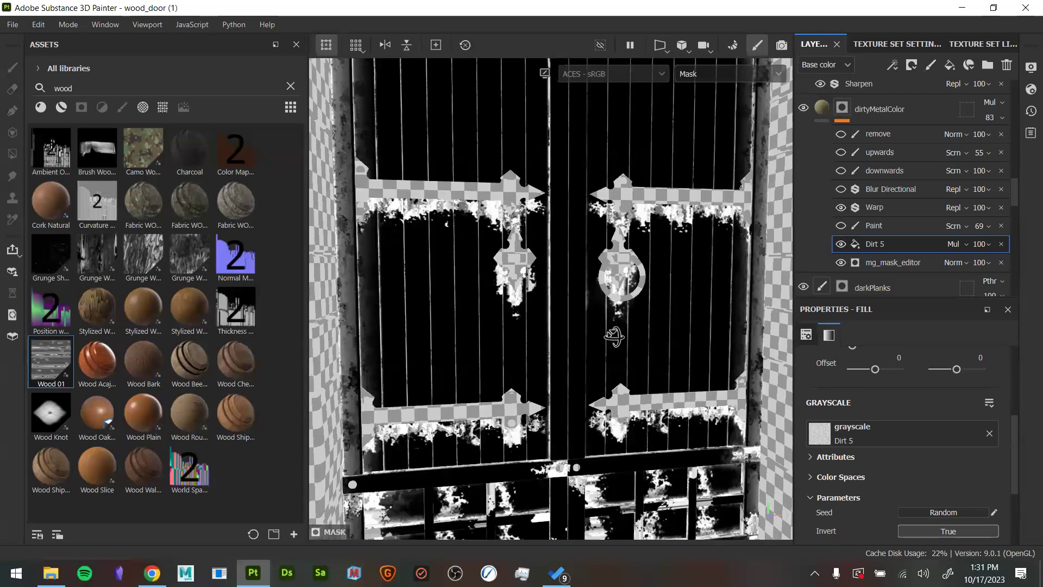
{"action": "left_click_drag", "start_coordinate": [614, 337], "coordinate": [595, 360], "text": "alt"}
{"action": "key", "text": "m"}
{"action": "left_click_drag", "start_coordinate": [685, 358], "coordinate": [769, 312], "text": "alt"}
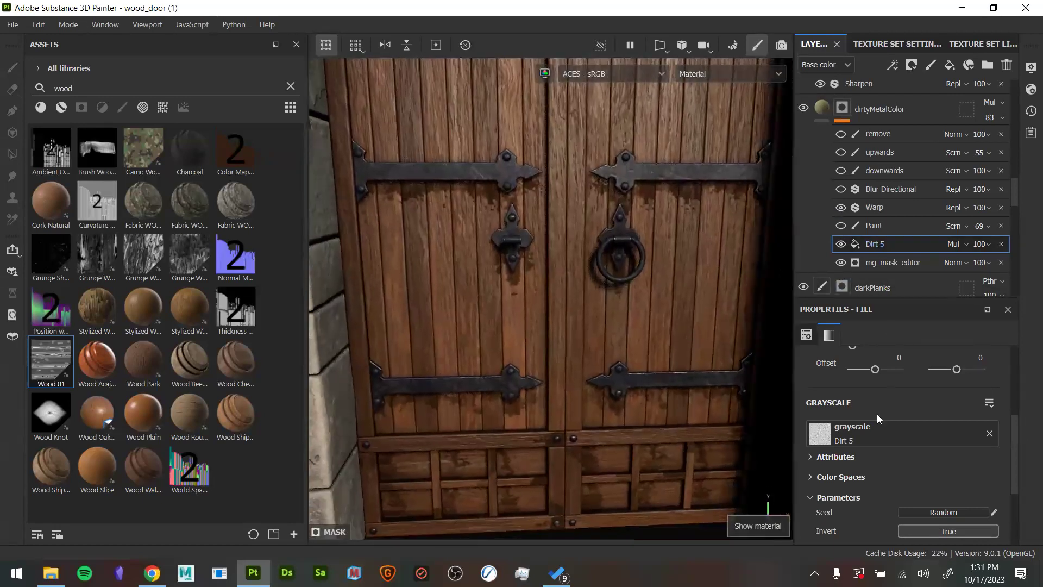
Set the Warp filter's intensity to 6.387 and inspect the dirt beneath the hinges
{"action": "left_click", "coordinate": [884, 211]}
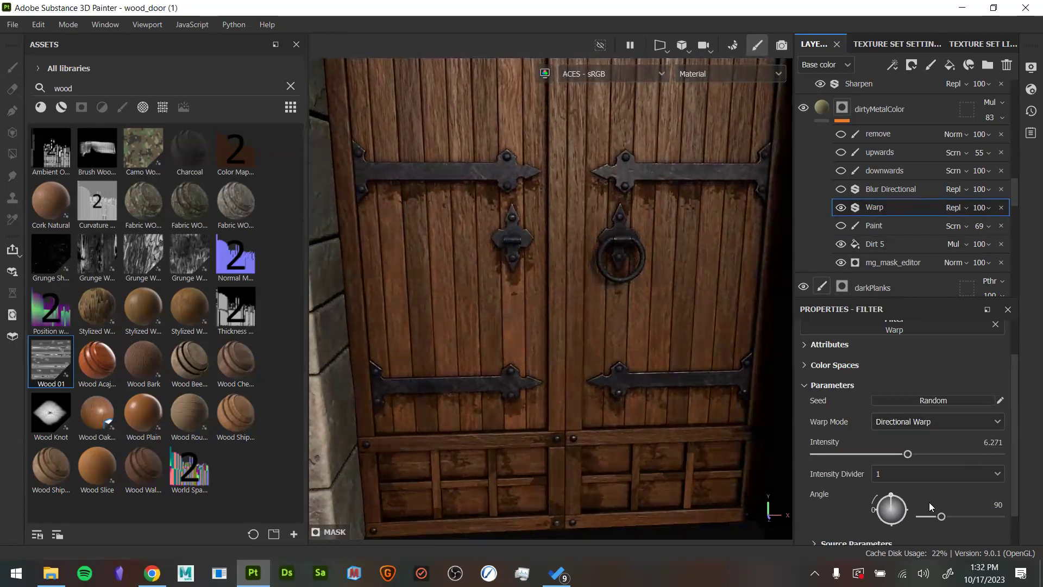
{"action": "scroll", "coordinate": [924, 503], "scroll_direction": "down", "scroll_amount": 1}
{"action": "scroll", "coordinate": [918, 472], "scroll_direction": "up", "scroll_amount": 1}
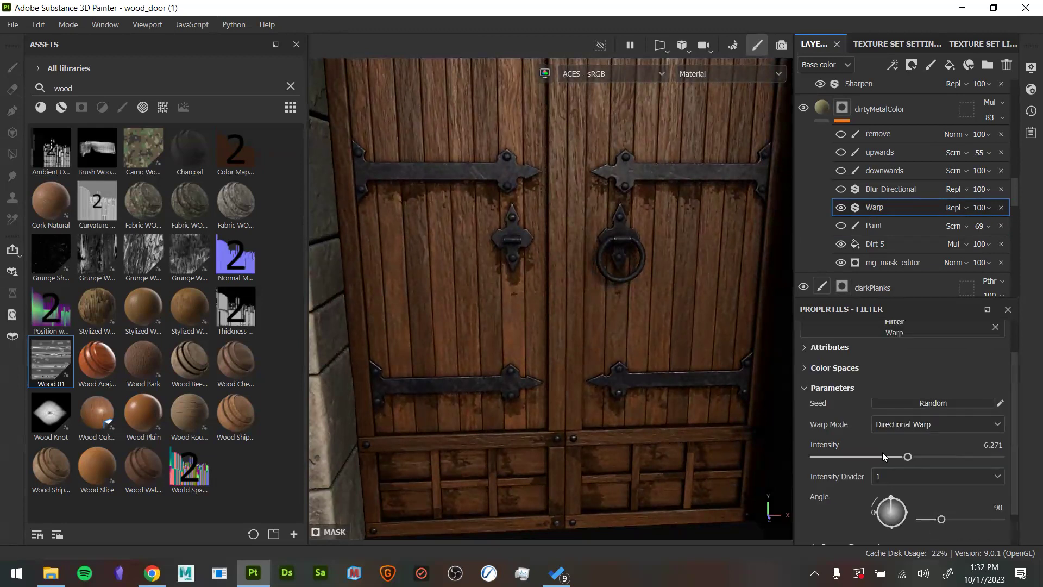
{"action": "left_click_drag", "start_coordinate": [930, 455], "coordinate": [908, 457]}
{"action": "left_click_drag", "start_coordinate": [667, 256], "coordinate": [574, 236], "text": "alt"}
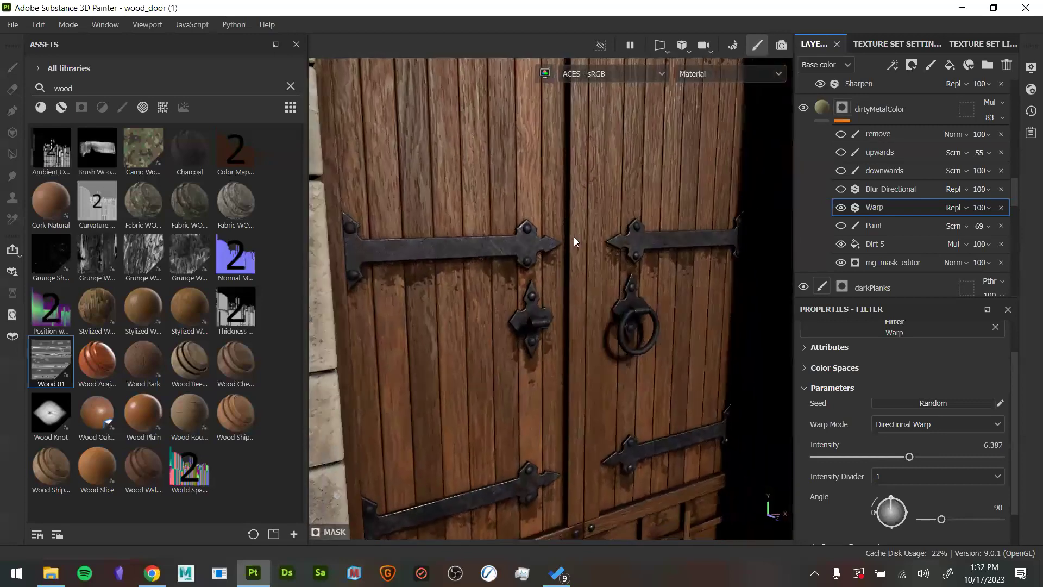
Display the dirtyMetalColor mask alone with the Warp and Blur Directional filters enabled
{"action": "left_click", "coordinate": [842, 189]}
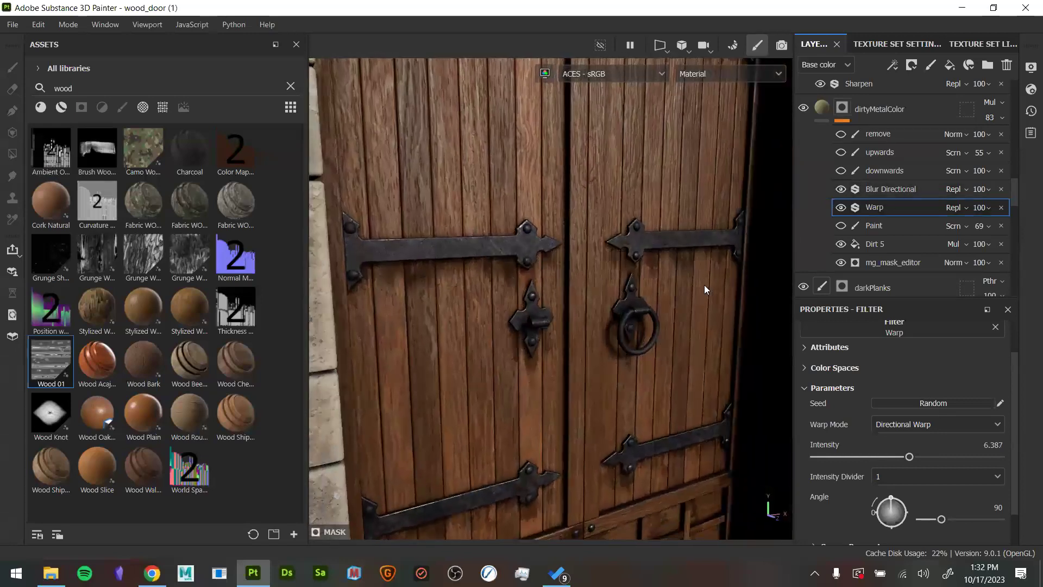
{"action": "left_click_drag", "start_coordinate": [679, 304], "coordinate": [522, 343], "text": "alt"}
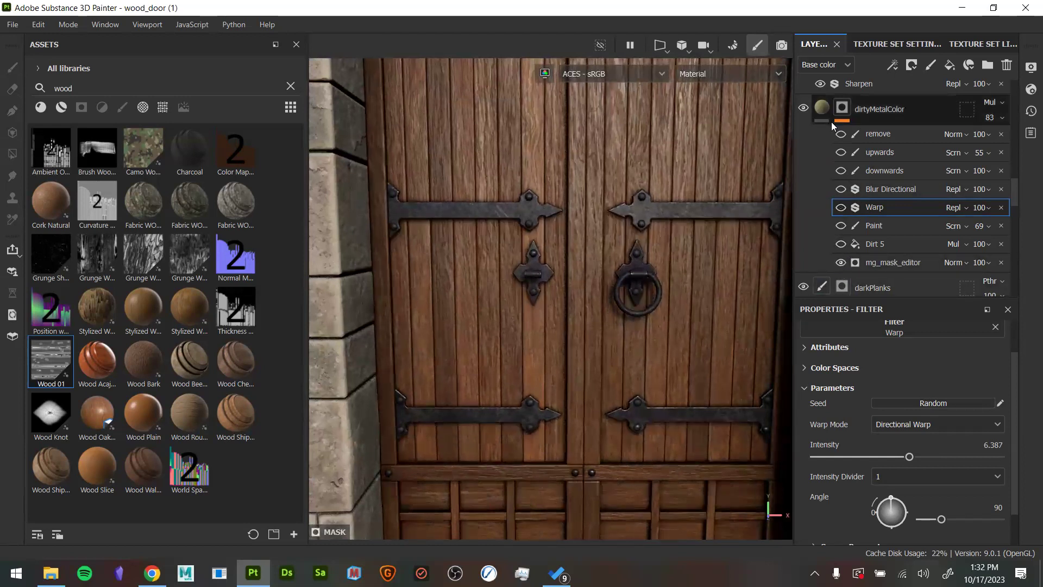
{"action": "left_click", "coordinate": [841, 108], "text": "alt"}
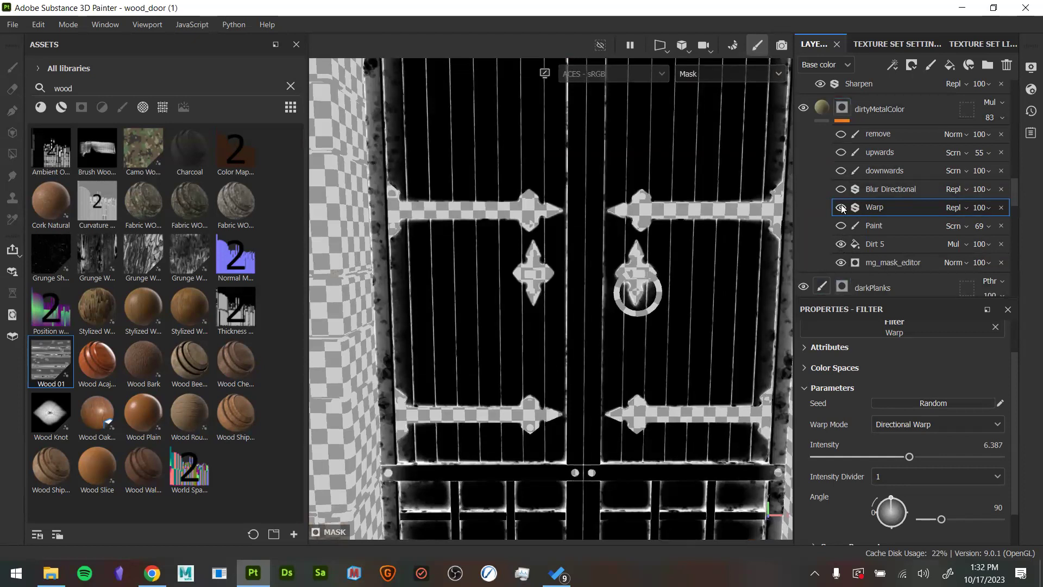
{"action": "left_click", "coordinate": [842, 208]}
{"action": "left_click_drag", "start_coordinate": [672, 302], "coordinate": [700, 311], "text": "alt"}
{"action": "left_click", "coordinate": [840, 189]}
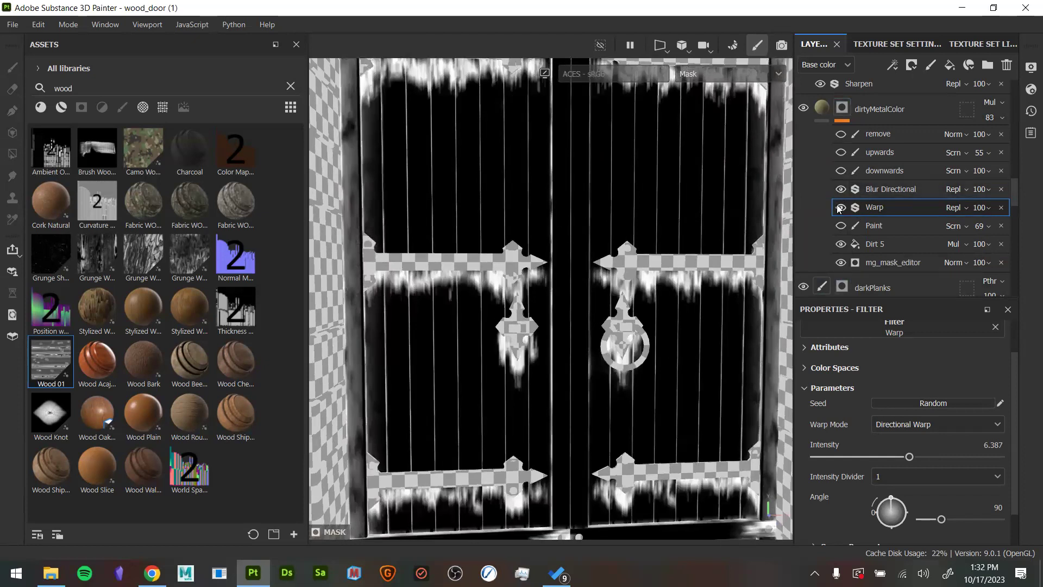
Compare the mask with the downwards paint effect shown and hidden, leaving it hidden
{"action": "left_click", "coordinate": [842, 178]}
{"action": "left_click", "coordinate": [842, 177]}
{"action": "left_click", "coordinate": [841, 177]}
{"action": "left_click", "coordinate": [841, 177]}
{"action": "left_click", "coordinate": [841, 177]}
{"action": "left_click", "coordinate": [842, 177]}
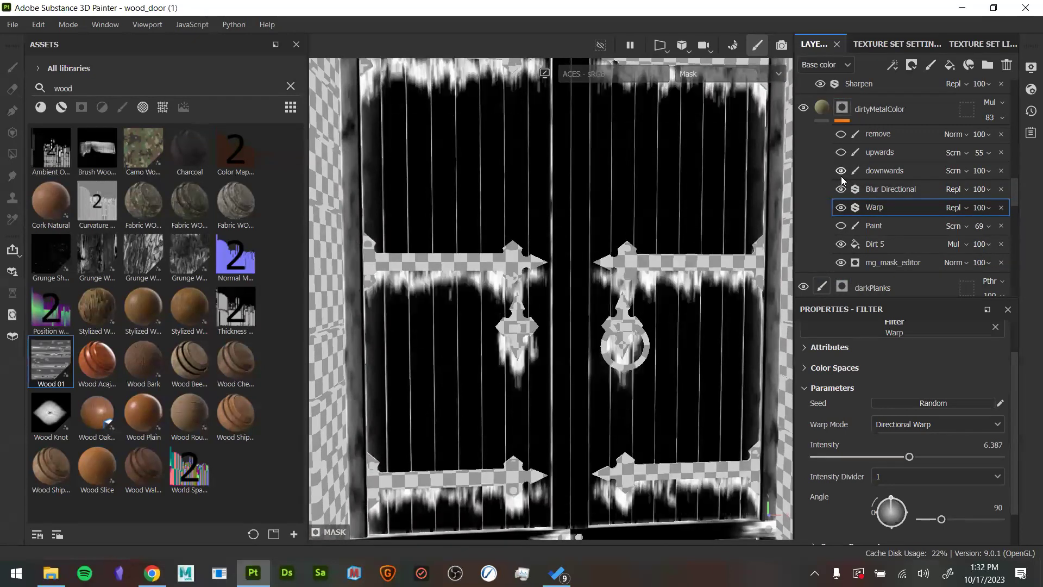
{"action": "left_click", "coordinate": [841, 177]}
{"action": "left_click", "coordinate": [842, 177]}
Add a Paint effect directly above the Blur Directional filter in the dirtyMetalColor mask
{"action": "left_click", "coordinate": [874, 176]}
{"action": "left_click", "coordinate": [883, 190]}
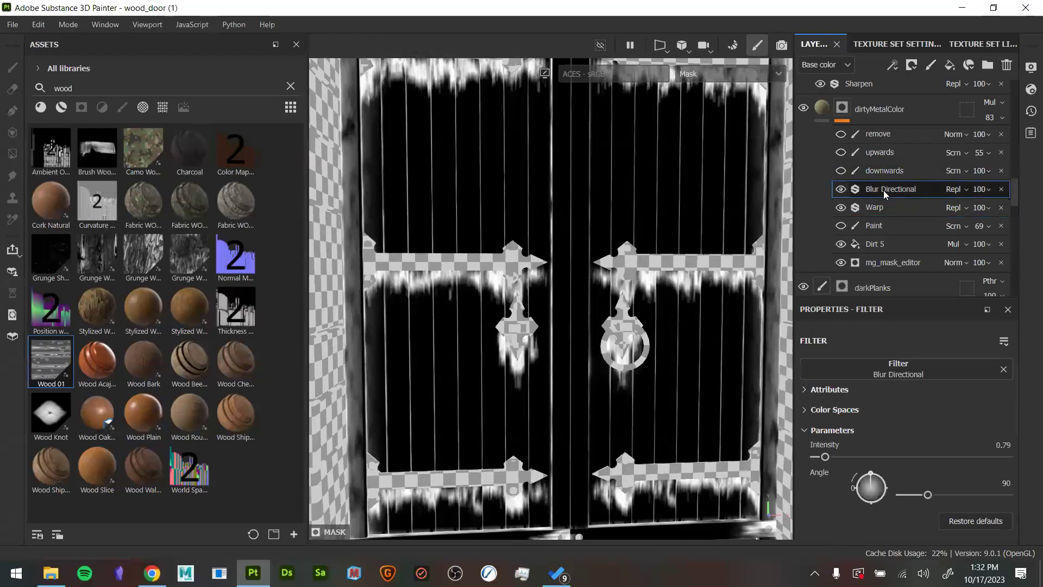
{"action": "right_click", "coordinate": [883, 190]}
{"action": "left_click", "coordinate": [905, 399]}
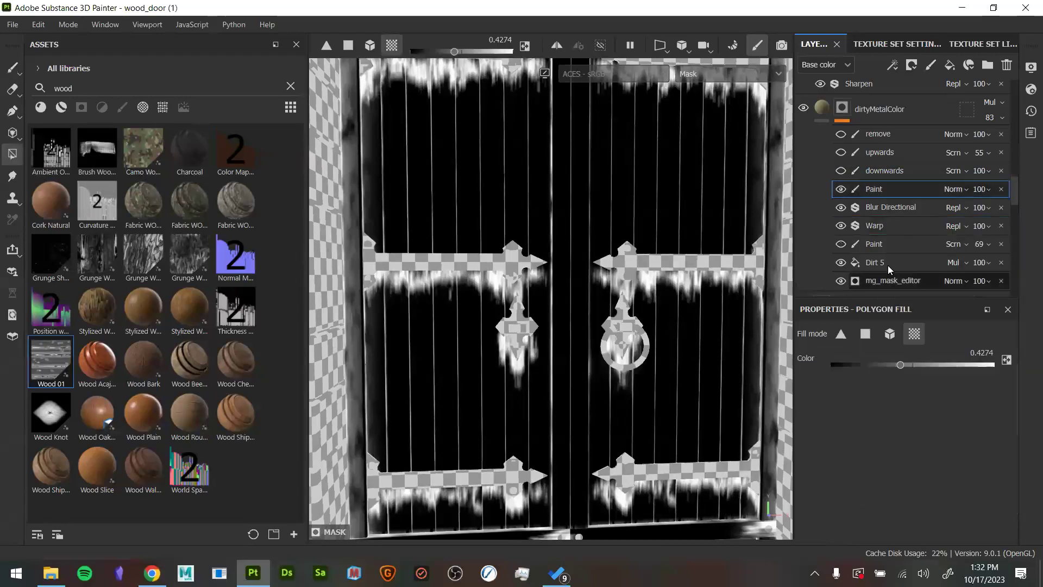
Set the blend mode of the Paint effect above the Blur Directional filter to Screen
{"action": "left_click", "coordinate": [955, 188]}
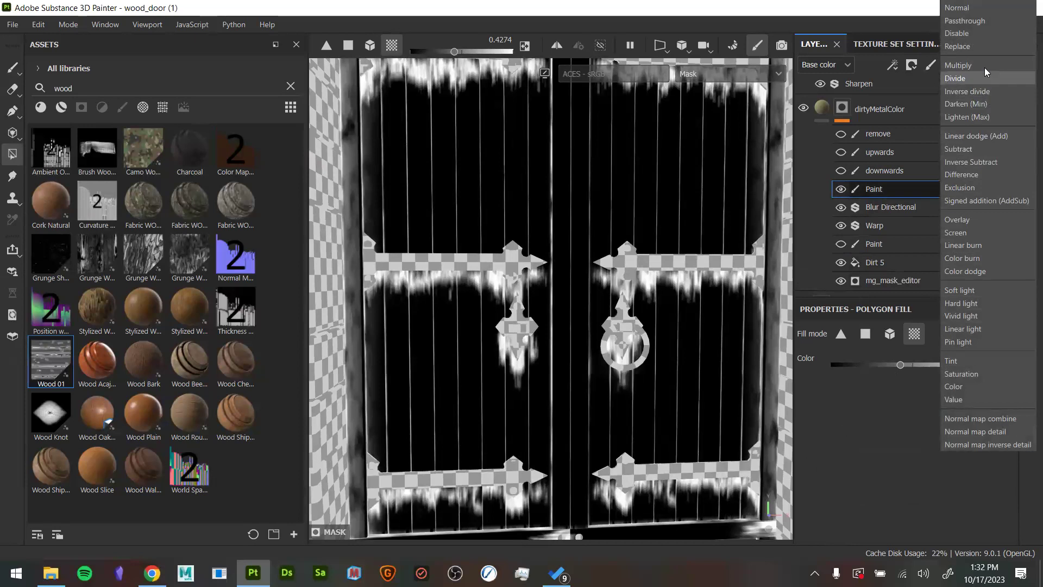
{"action": "left_click", "coordinate": [972, 233]}
{"action": "middle_click_drag", "start_coordinate": [638, 337], "coordinate": [690, 299]}
{"action": "left_click_drag", "start_coordinate": [698, 267], "coordinate": [711, 267], "text": "alt"}
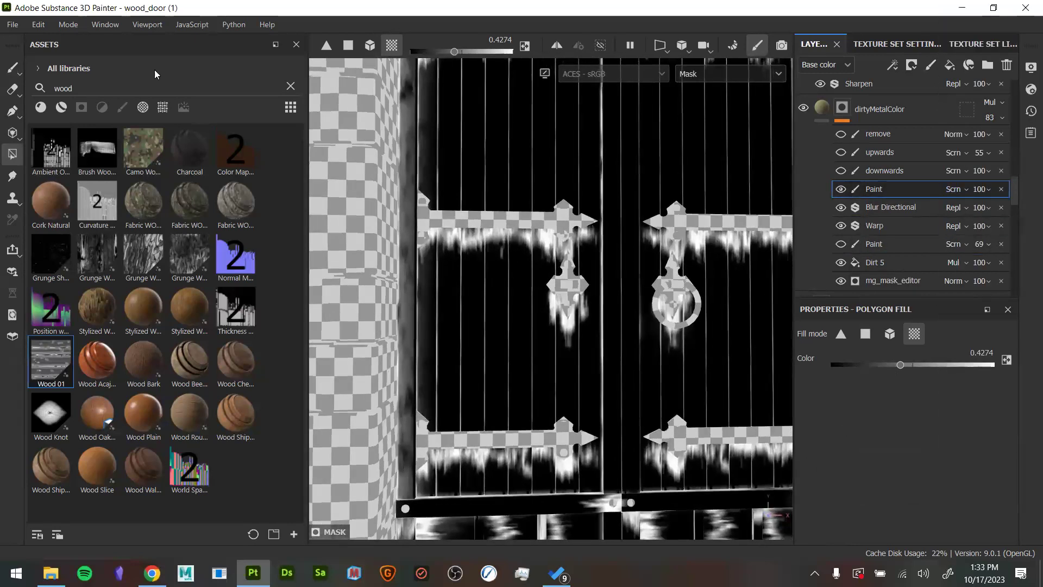
Clear the asset search and filter the library to brushes to locate the Leaks brush
{"action": "left_click", "coordinate": [291, 86]}
{"action": "scroll", "coordinate": [163, 246], "scroll_direction": "down", "scroll_amount": 10}
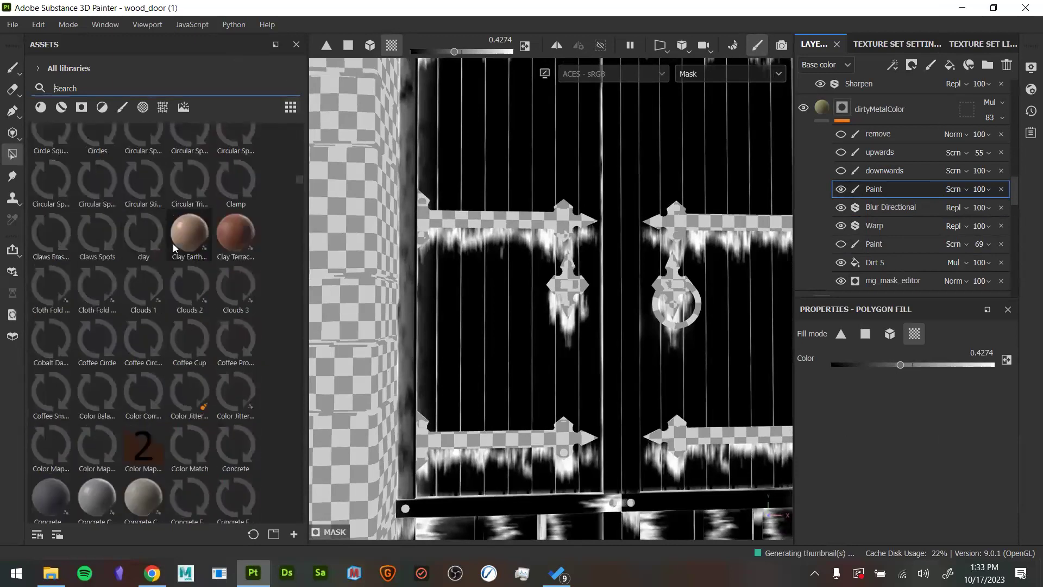
{"action": "scroll", "coordinate": [182, 238], "scroll_direction": "down", "scroll_amount": 15}
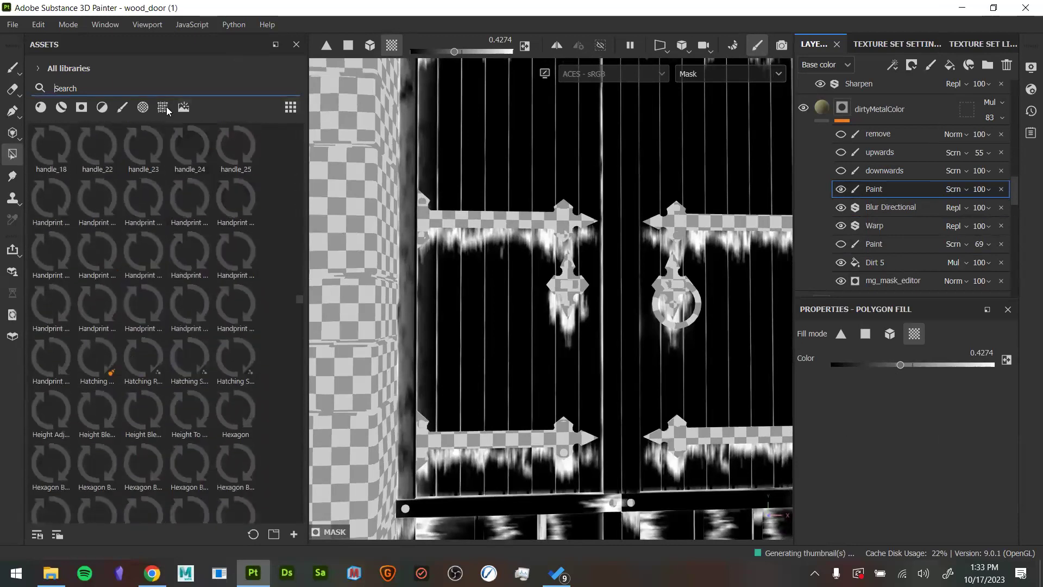
{"action": "scroll", "coordinate": [228, 288], "scroll_direction": "down", "scroll_amount": 20}
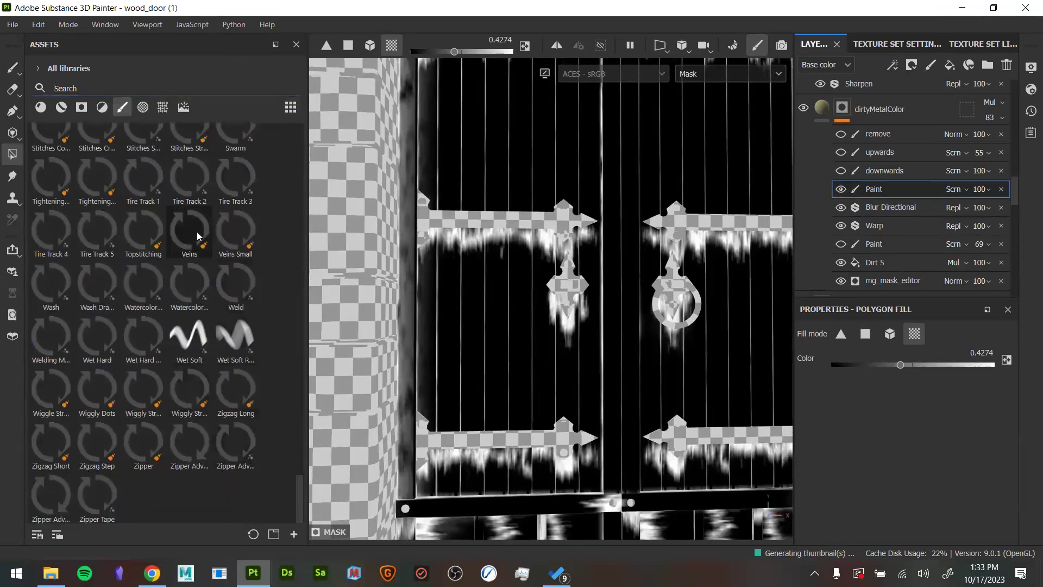
{"action": "mouse_move", "coordinate": [162, 248]}
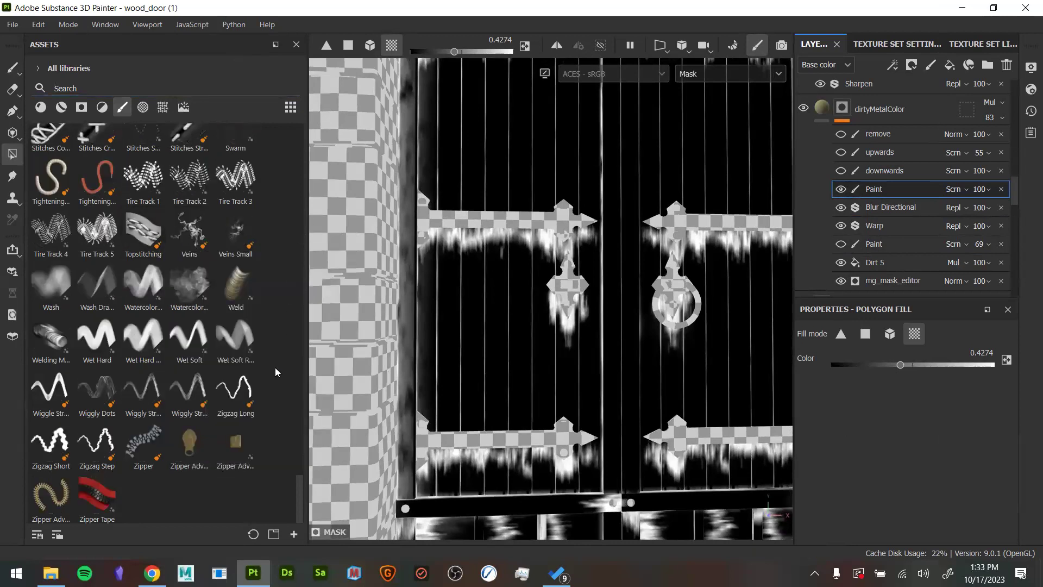
{"action": "scroll", "coordinate": [278, 418], "scroll_direction": "up", "scroll_amount": 10}
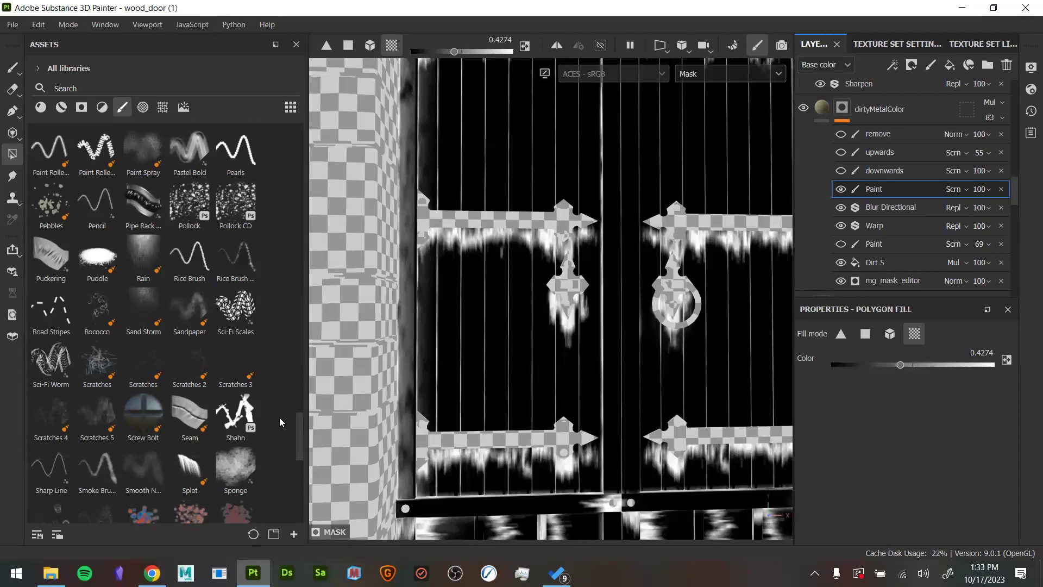
{"action": "scroll", "coordinate": [200, 297], "scroll_direction": "up", "scroll_amount": 6}
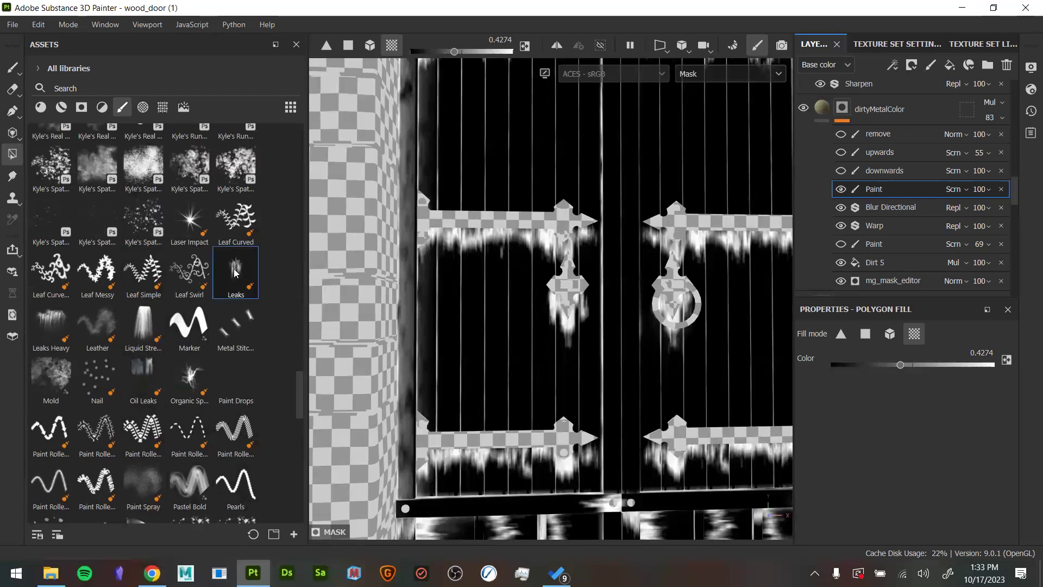
Choose the Leaks brush with the Paint tool for the Paint effect, framing the middle hinge on the door's left leaf
{"action": "left_click_drag", "start_coordinate": [570, 297], "coordinate": [514, 258], "text": "alt"}
{"action": "right_click_drag", "start_coordinate": [513, 259], "coordinate": [606, 288], "text": "alt"}
{"action": "left_click_drag", "start_coordinate": [605, 288], "coordinate": [580, 289], "text": "alt"}
{"action": "middle_click_drag", "start_coordinate": [580, 288], "coordinate": [556, 274], "text": "alt"}
{"action": "left_click_drag", "start_coordinate": [557, 273], "coordinate": [535, 274], "text": "alt"}
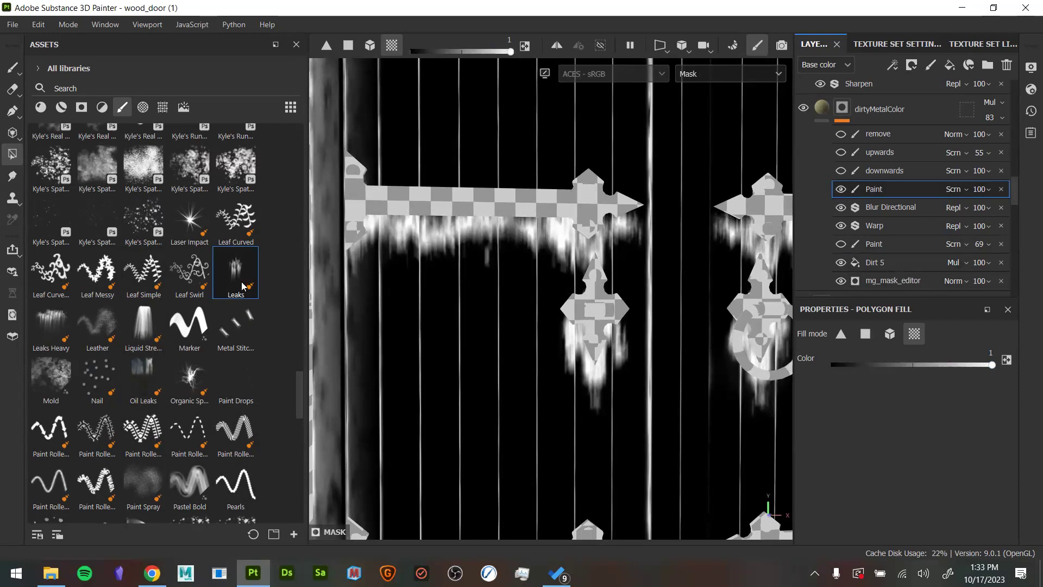
{"action": "left_click", "coordinate": [9, 69]}
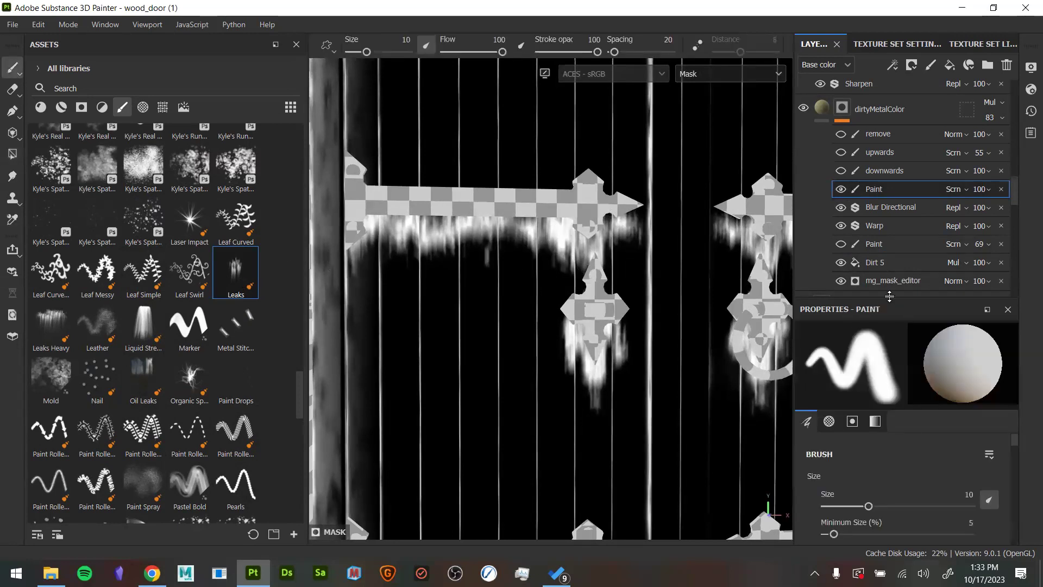
{"action": "left_click", "coordinate": [241, 280]}
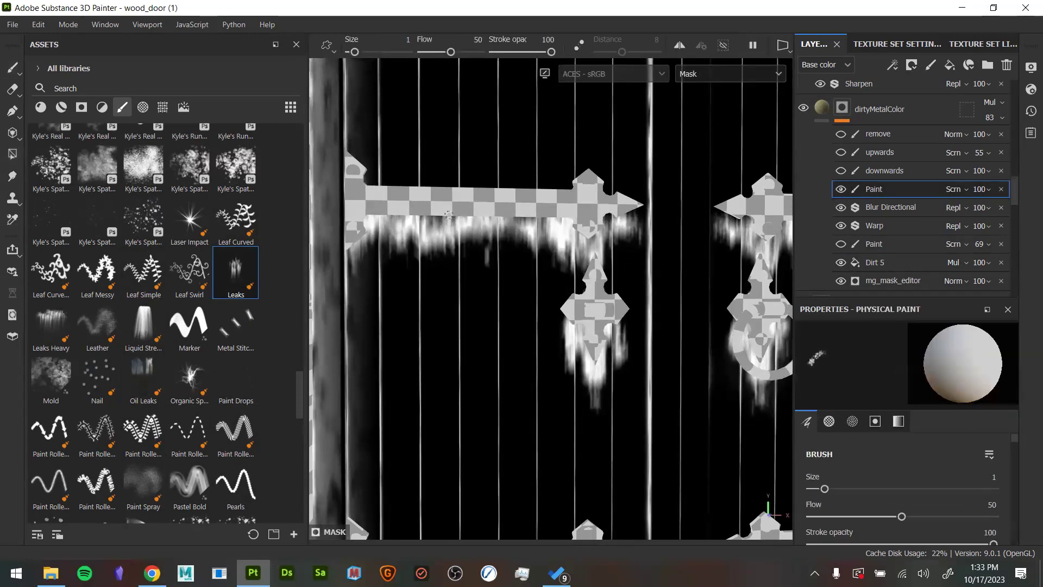
Enlarge the Leaks brush to 7.84, try a leak below the middle hinge strap, and undo it
{"action": "key", "text": "bracketright"}
{"action": "key", "text": "bracketright"}
{"action": "key", "text": "bracketright"}
{"action": "key", "text": "bracketright"}
{"action": "key", "text": "bracketright"}
{"action": "key", "text": "bracketright"}
{"action": "left_click", "coordinate": [515, 221]}
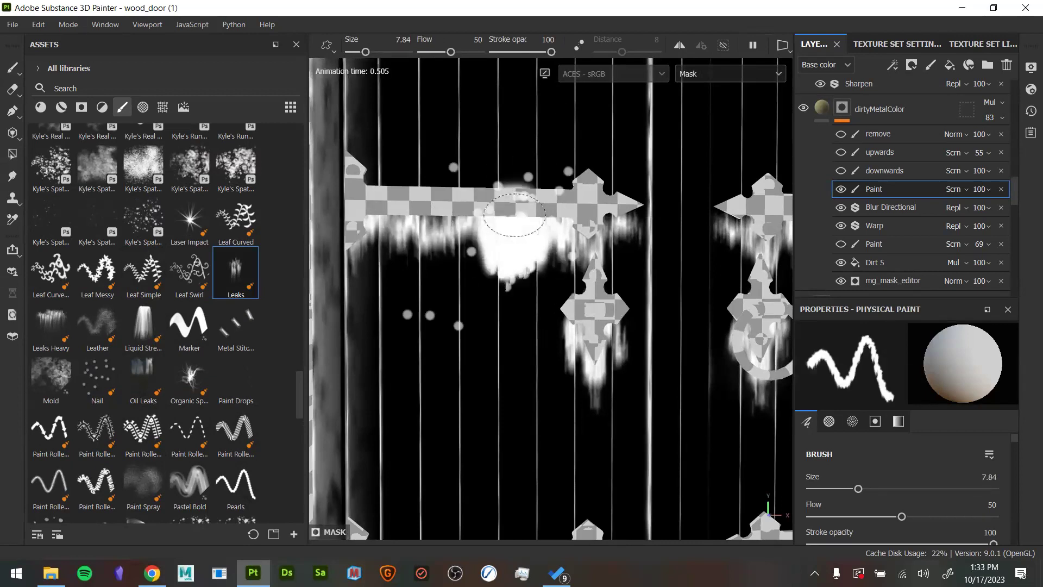
{"action": "key", "text": "ctrl+z"}
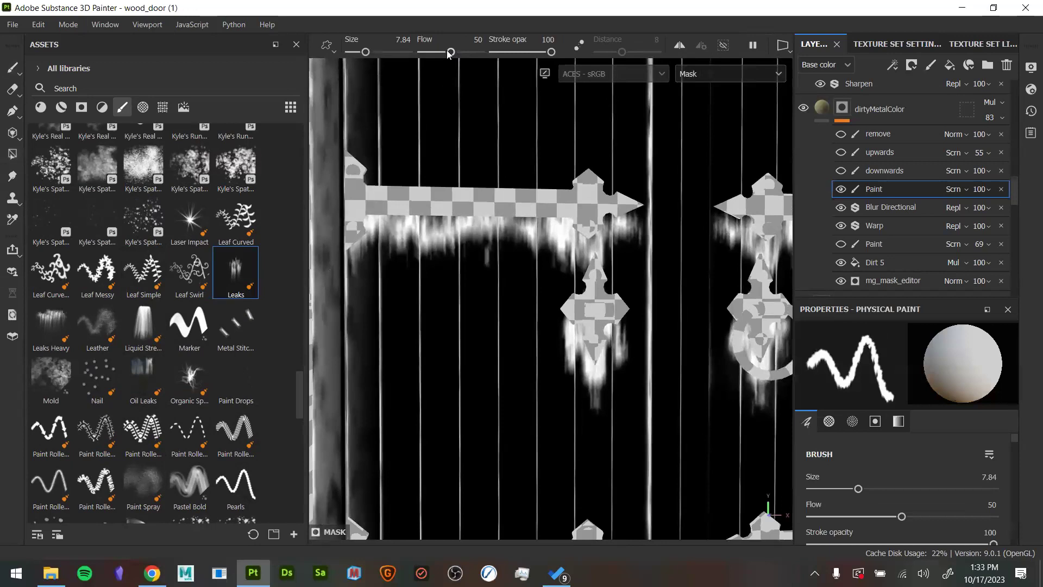
Lower the Leaks brush flow to 3, test another leak below the hinge strap, and undo it
{"action": "left_click_drag", "start_coordinate": [448, 54], "coordinate": [423, 52]}
{"action": "left_click", "coordinate": [477, 223]}
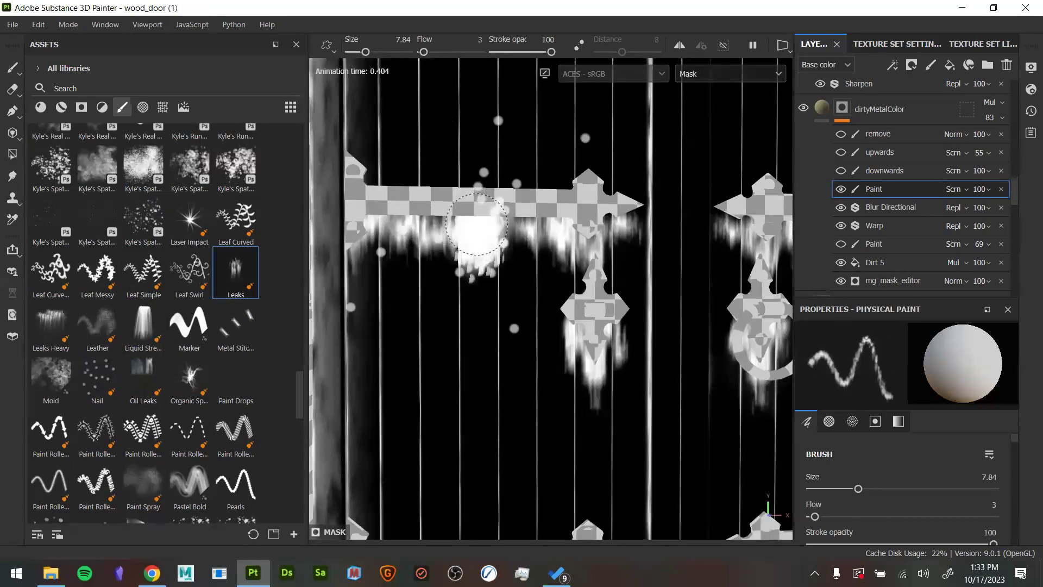
{"action": "key", "text": "ctrl+z"}
{"action": "scroll", "coordinate": [956, 443], "scroll_direction": "down", "scroll_amount": 5}
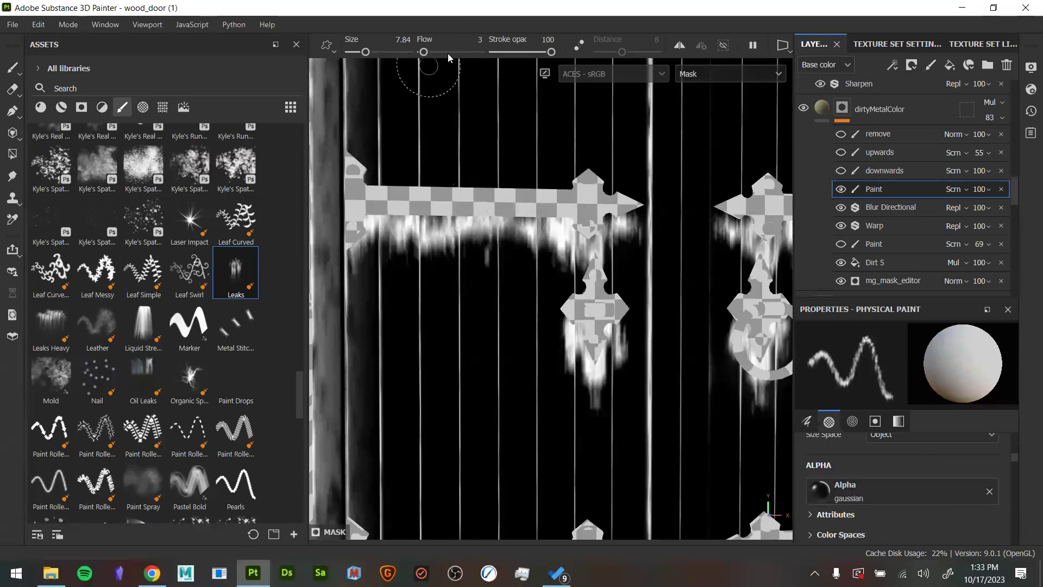
Set the brush flow to 2 and size to 2.56, and paint soft leaks along the middle hinge strap
{"action": "type", "text": "2"}
{"action": "key", "text": "Return"}
{"action": "key", "text": "bracketleft"}
{"action": "key", "text": "bracketleft"}
{"action": "key", "text": "bracketleft"}
{"action": "mouse_move", "coordinate": [481, 202]}
{"action": "left_mouse_down"}
{"action": "mouse_move", "coordinate": [424, 219]}
{"action": "mouse_move", "coordinate": [434, 200]}
{"action": "left_mouse_up"}
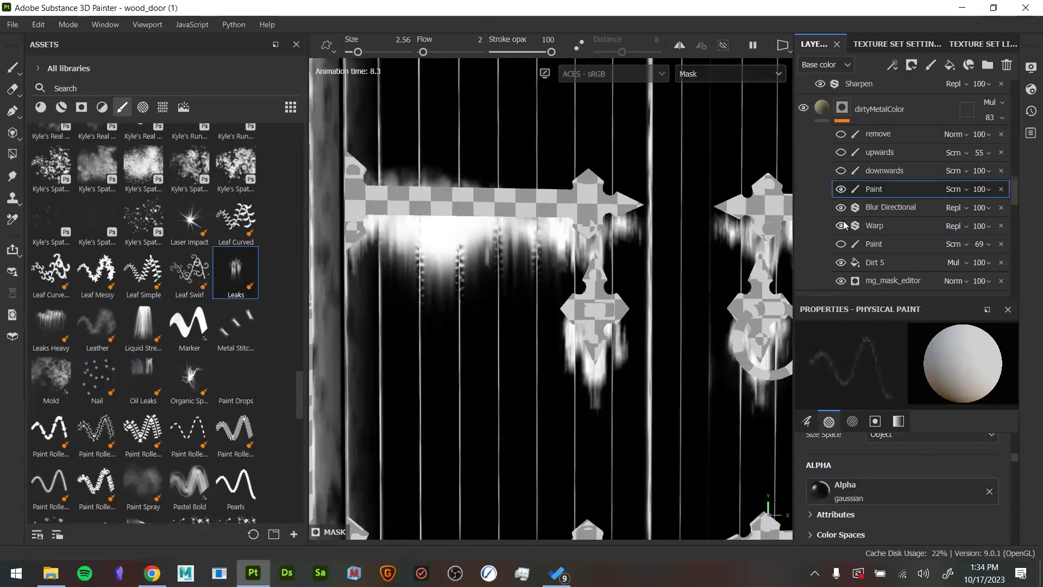
Hide Dirt 5 and mg_mask_editor, try a long leak stroke below the hinge strap, and undo it
{"action": "left_click", "coordinate": [840, 263]}
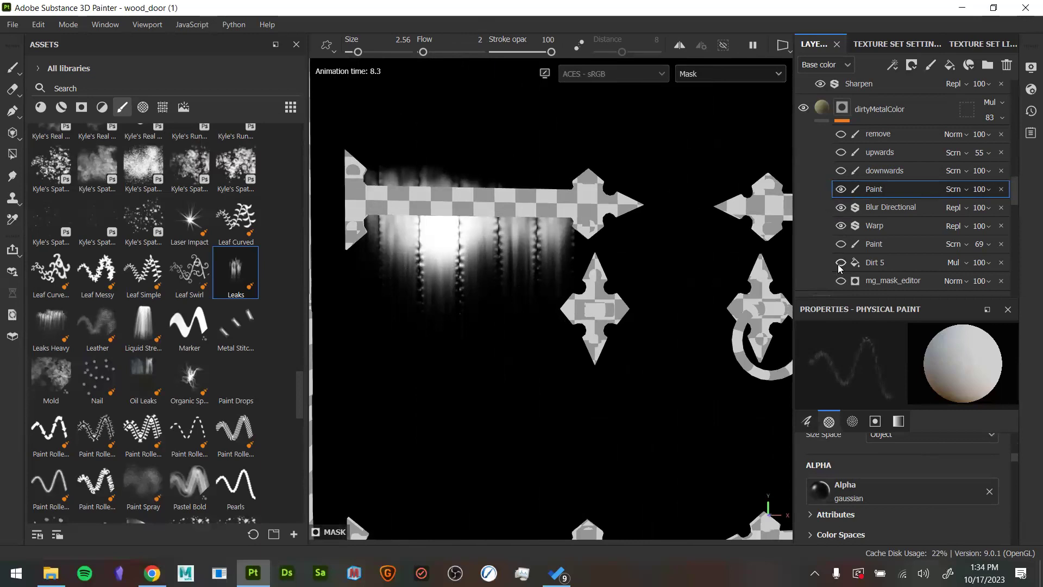
{"action": "mouse_move", "coordinate": [583, 200]}
{"action": "left_mouse_down"}
{"action": "mouse_move", "coordinate": [526, 329]}
{"action": "mouse_move", "coordinate": [501, 259]}
{"action": "mouse_move", "coordinate": [487, 262]}
{"action": "mouse_move", "coordinate": [486, 356]}
{"action": "mouse_move", "coordinate": [459, 234]}
{"action": "mouse_move", "coordinate": [460, 372]}
{"action": "left_mouse_up"}
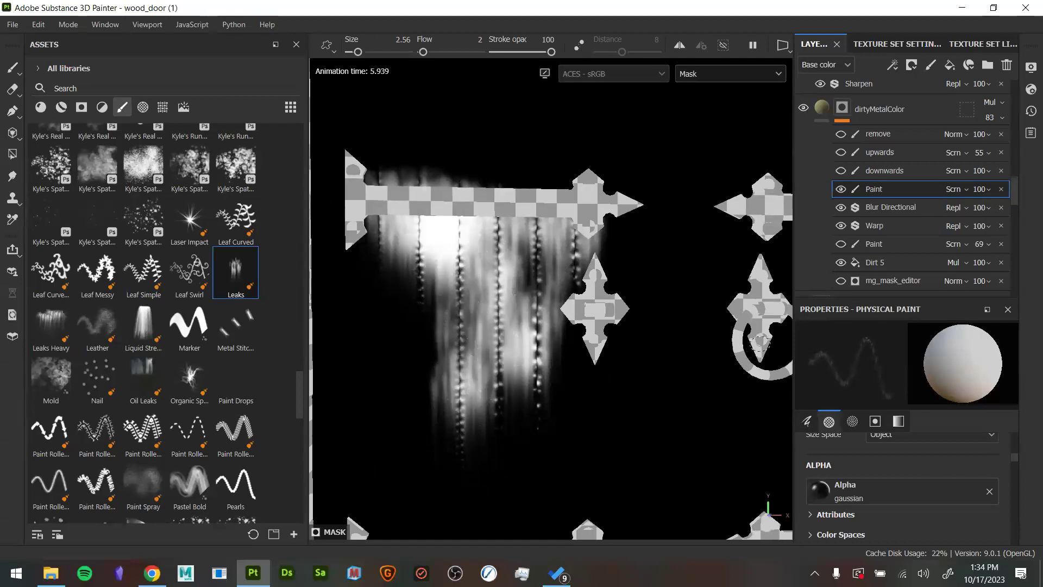
{"action": "key", "text": "ctrl+z"}
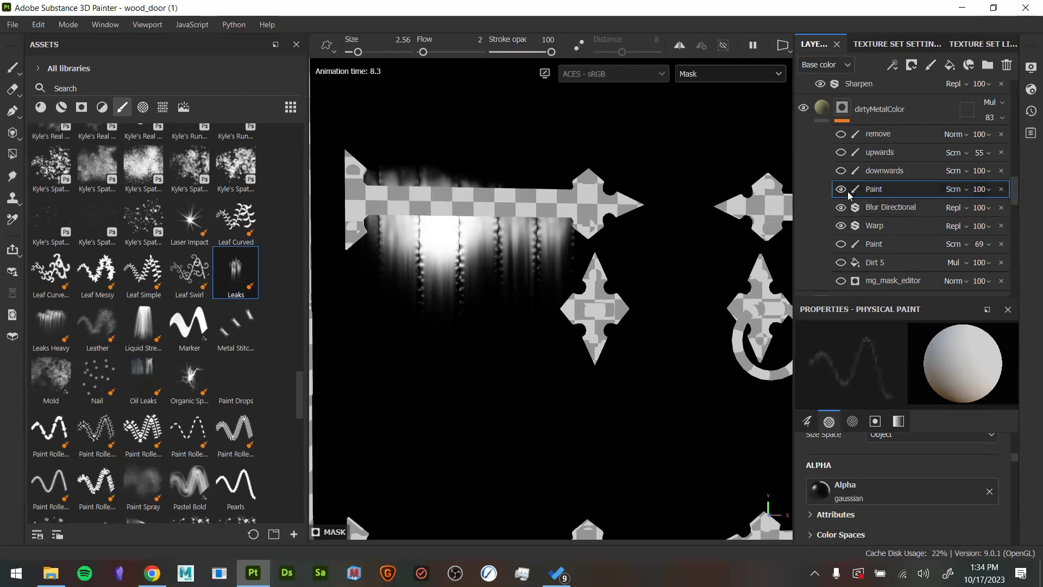
Delete the test Paint effect and show downwards, Dirt 5 and mg_mask_editor, keeping the lower Paint effect hidden
{"action": "left_click", "coordinate": [1000, 189]}
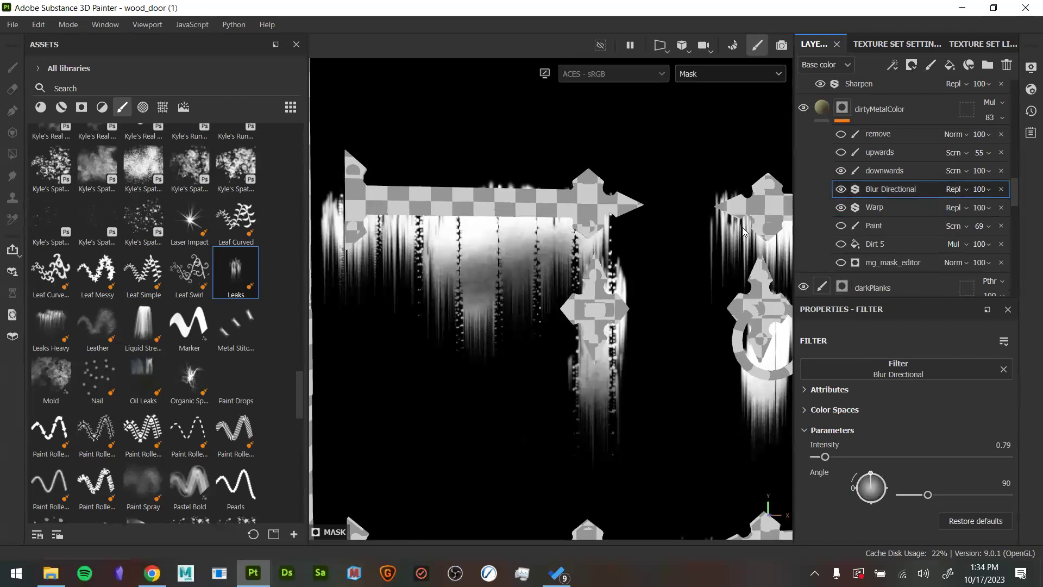
{"action": "scroll", "coordinate": [631, 244], "scroll_direction": "down", "scroll_amount": 2}
{"action": "middle_click_drag", "start_coordinate": [632, 244], "coordinate": [474, 190]}
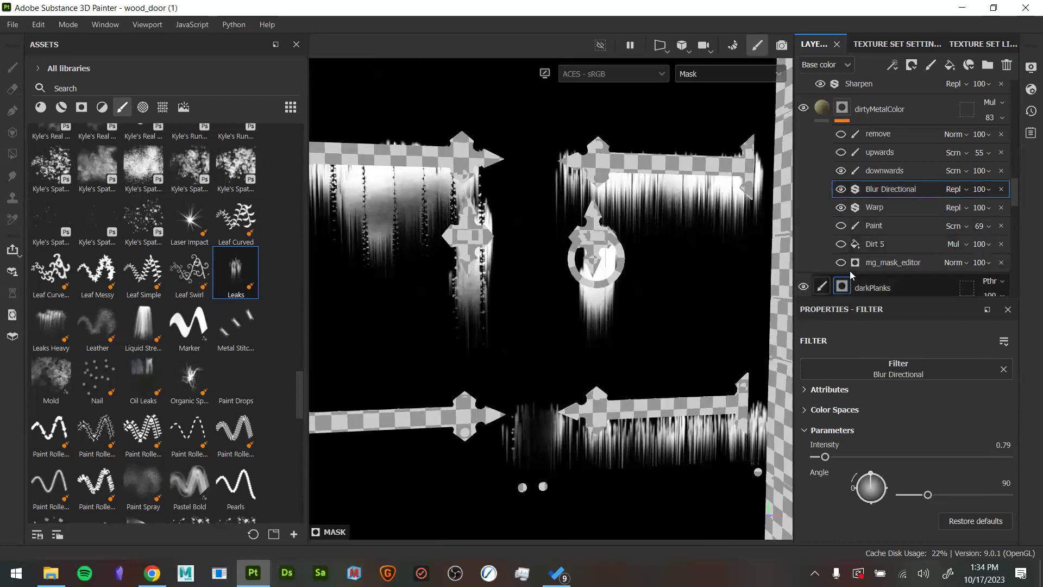
{"action": "middle_click_drag", "start_coordinate": [559, 482], "coordinate": [592, 426], "text": "alt"}
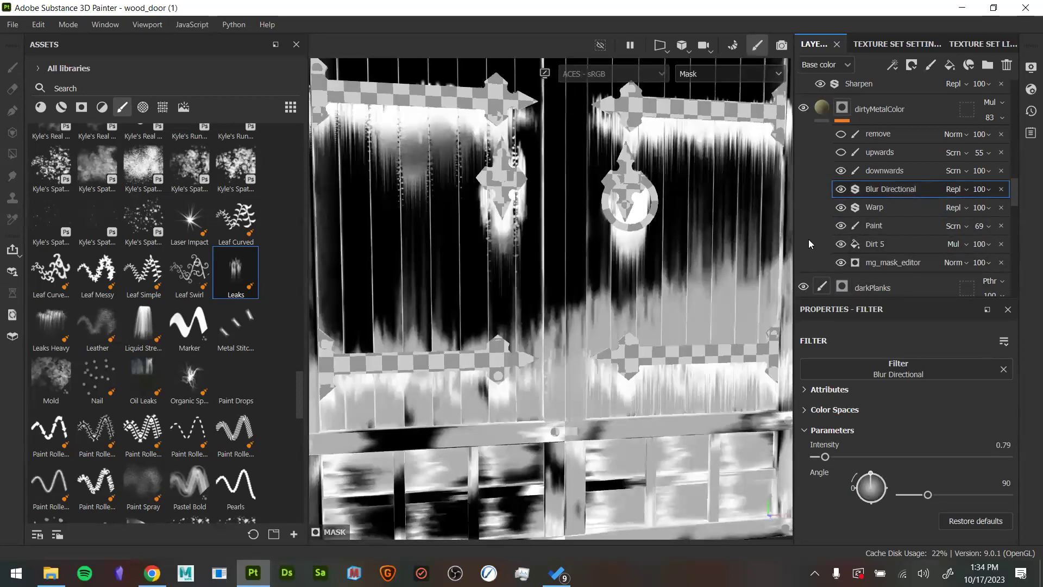
{"action": "left_click", "coordinate": [839, 226]}
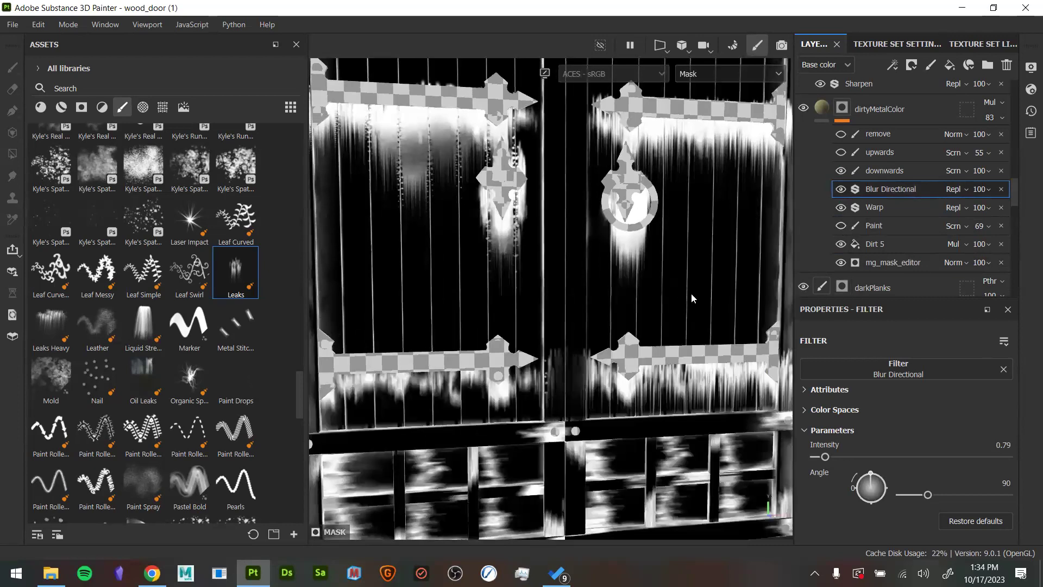
{"action": "left_click_drag", "start_coordinate": [691, 292], "coordinate": [647, 281], "text": "alt"}
{"action": "right_click_drag", "start_coordinate": [647, 281], "coordinate": [592, 230], "text": "alt"}
{"action": "left_click_drag", "start_coordinate": [592, 229], "coordinate": [622, 276], "text": "alt"}
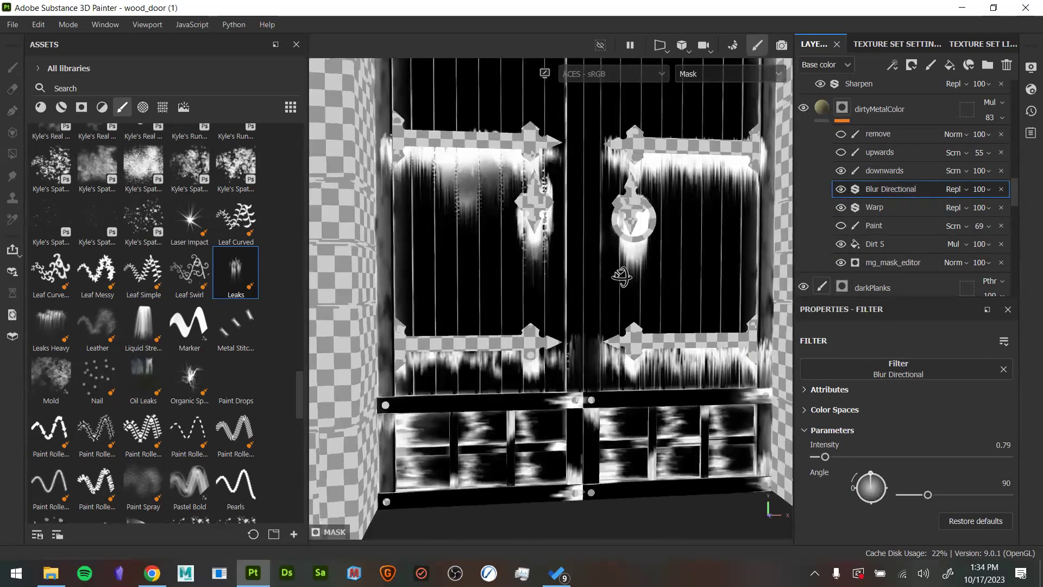
Compare the door's mask with the Blur Directional filter and the downwards effect each shown and hidden, leaving both visible
{"action": "left_click", "coordinate": [840, 191]}
{"action": "left_click", "coordinate": [840, 191]}
{"action": "left_click", "coordinate": [840, 170]}
{"action": "left_click", "coordinate": [840, 171]}
{"action": "left_click", "coordinate": [840, 170]}
{"action": "left_click", "coordinate": [838, 172]}
{"action": "middle_click_drag", "start_coordinate": [737, 283], "coordinate": [722, 463], "text": "alt"}
{"action": "left_click", "coordinate": [842, 192]}
{"action": "left_click", "coordinate": [842, 191]}
{"action": "left_click", "coordinate": [840, 170]}
{"action": "left_click", "coordinate": [840, 170]}
{"action": "middle_click_drag", "start_coordinate": [650, 216], "coordinate": [650, 176], "text": "alt"}
{"action": "left_click_drag", "start_coordinate": [650, 176], "coordinate": [683, 179], "text": "alt"}
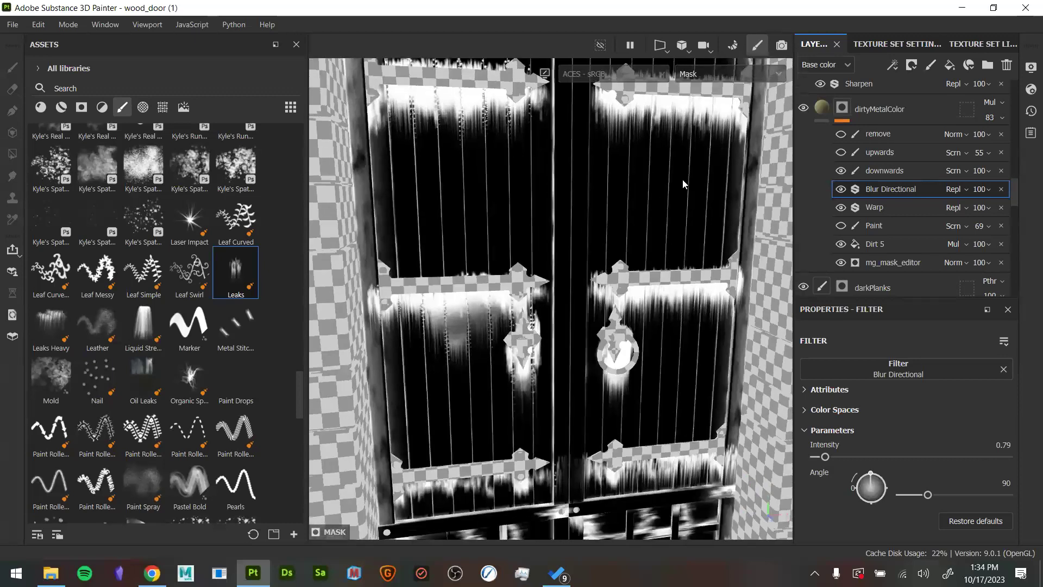
Display the full material and inspect the dirt streaks around the door's metal hardware
{"action": "middle_click_drag", "start_coordinate": [682, 179], "coordinate": [691, 234], "text": "alt"}
{"action": "key", "text": "m"}
{"action": "left_click_drag", "start_coordinate": [735, 412], "coordinate": [624, 375], "text": "alt"}
{"action": "middle_click_drag", "start_coordinate": [625, 376], "coordinate": [600, 253], "text": "alt"}
{"action": "left_click_drag", "start_coordinate": [600, 252], "coordinate": [635, 169], "text": "alt"}
{"action": "middle_click_drag", "start_coordinate": [637, 370], "coordinate": [680, 433], "text": "alt"}
{"action": "middle_click_drag", "start_coordinate": [674, 319], "coordinate": [680, 350], "text": "alt"}
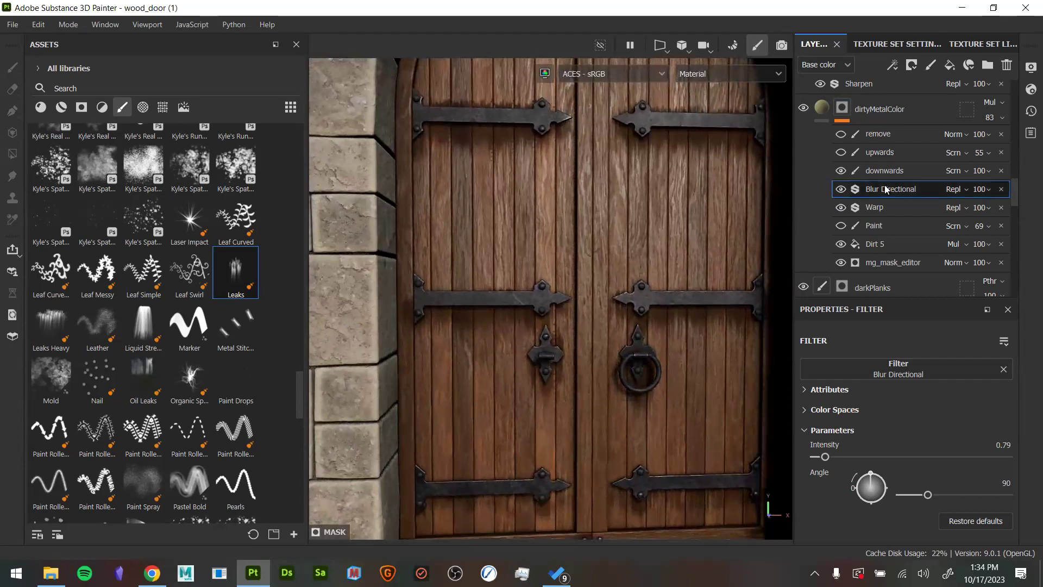
Compare the door material with the upwards effect shown and hidden, and select the downwards effect
{"action": "left_click", "coordinate": [841, 156]}
{"action": "left_click", "coordinate": [842, 156]}
{"action": "left_click", "coordinate": [856, 171]}
{"action": "left_click", "coordinate": [841, 154]}
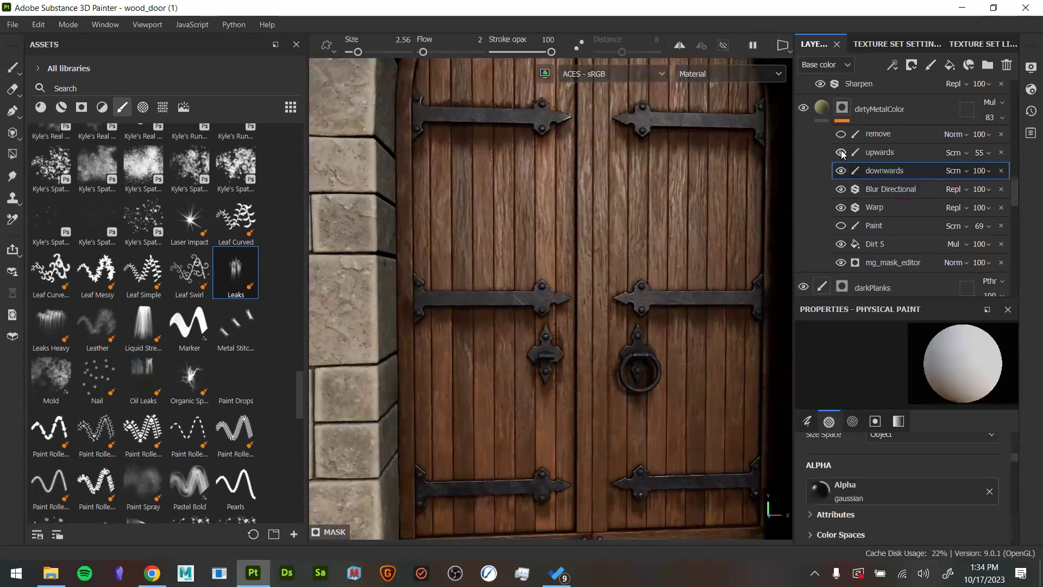
Add a Paint effect directly above downwards in the dirtyMetalColor mask and set its blend mode to Screen
{"action": "right_click", "coordinate": [895, 169]}
{"action": "left_click", "coordinate": [930, 376]}
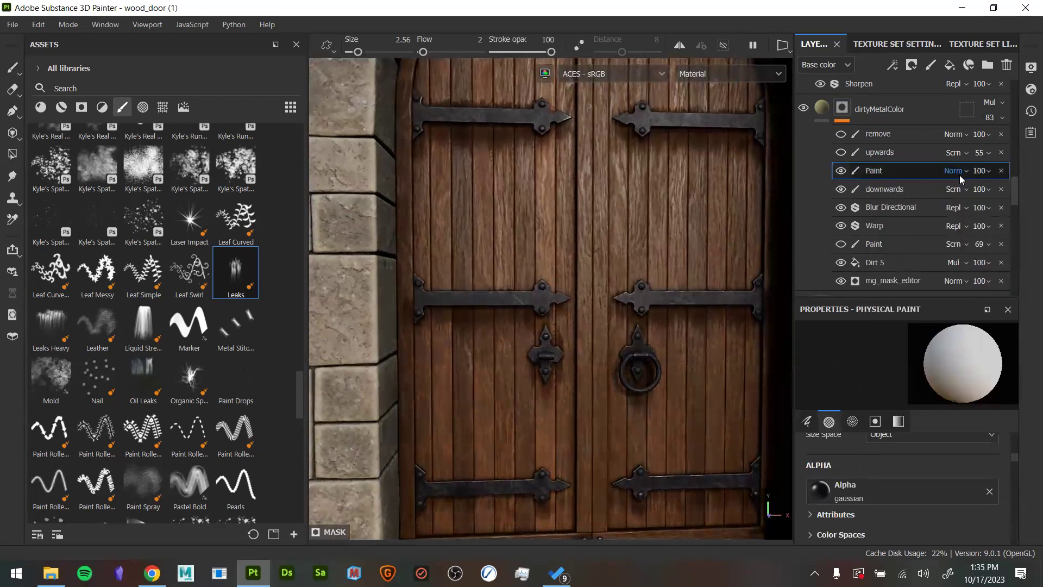
{"action": "left_click", "coordinate": [955, 170]}
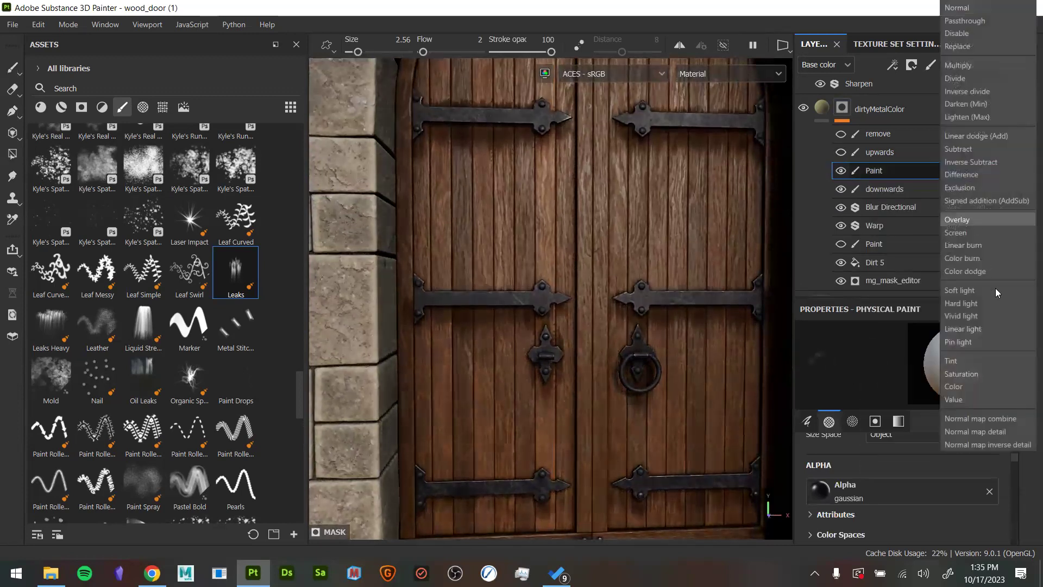
{"action": "left_click", "coordinate": [966, 233]}
Load the Leaks particle brush for the new Paint effect and set GravityFactor to 0 and GlobalWind Y to 1
{"action": "left_click", "coordinate": [243, 269]}
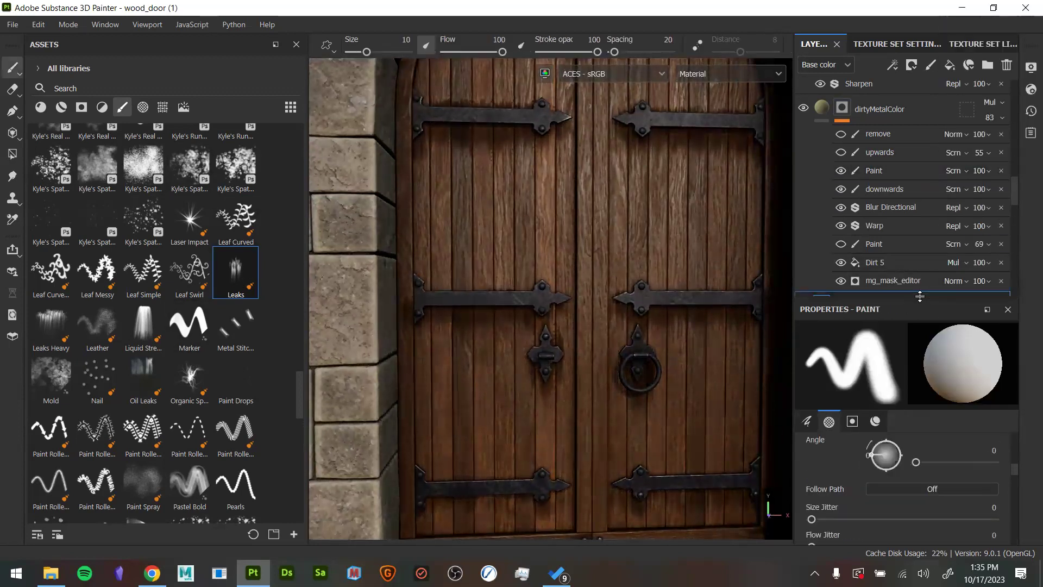
{"action": "left_click_drag", "start_coordinate": [919, 299], "coordinate": [919, 214]}
{"action": "left_click", "coordinate": [903, 171]}
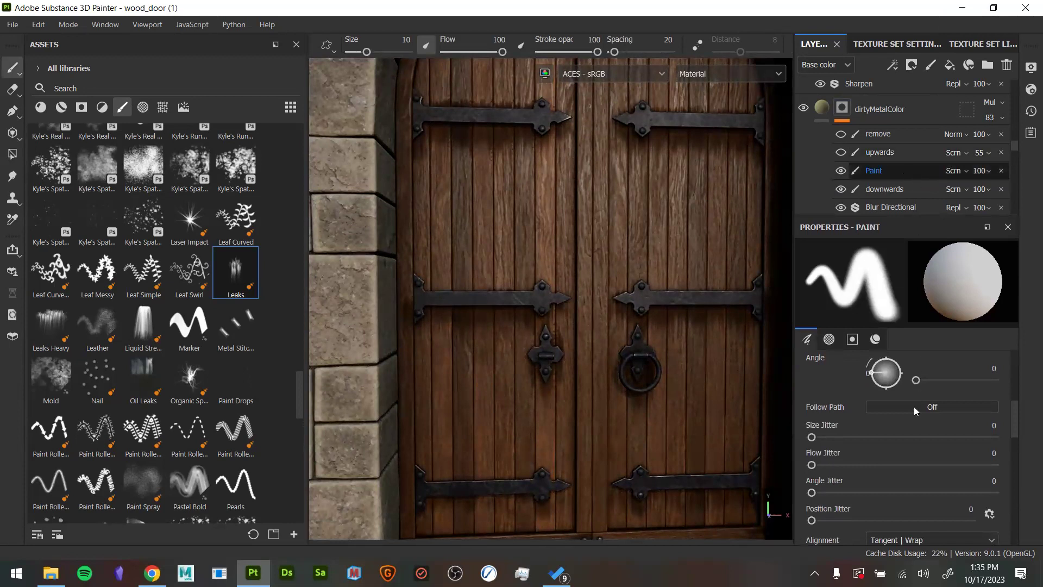
{"action": "scroll", "coordinate": [897, 466], "scroll_direction": "down", "scroll_amount": 5}
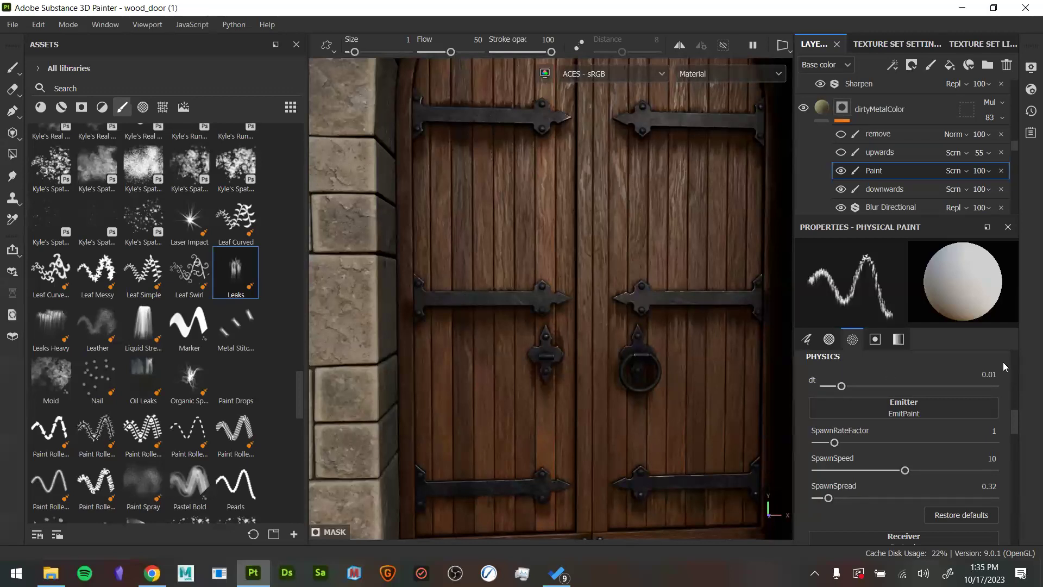
{"action": "scroll", "coordinate": [889, 429], "scroll_direction": "down", "scroll_amount": 1}
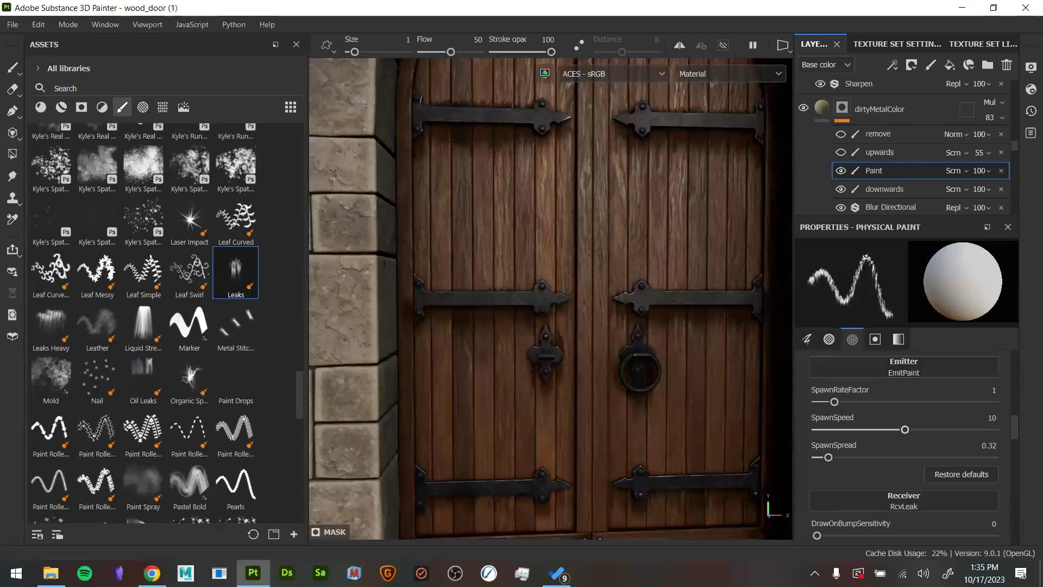
{"action": "scroll", "coordinate": [875, 407], "scroll_direction": "down", "scroll_amount": 4}
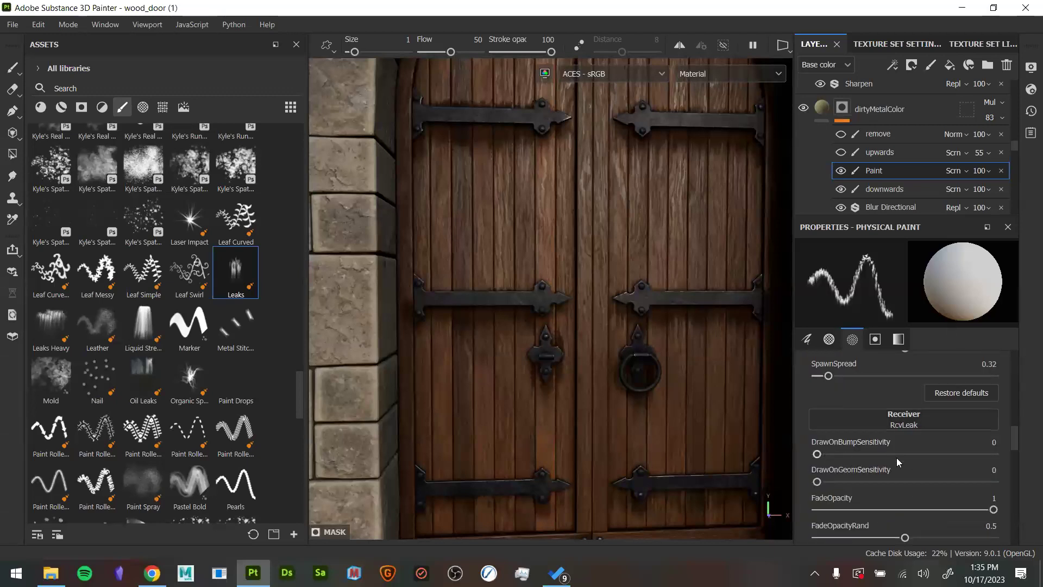
{"action": "scroll", "coordinate": [852, 459], "scroll_direction": "down", "scroll_amount": 4}
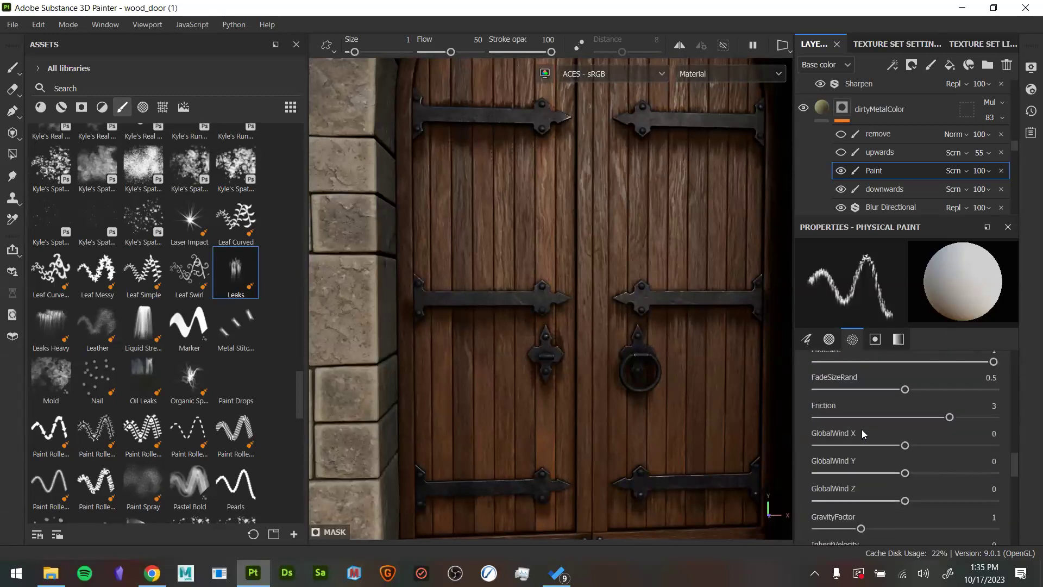
{"action": "left_click_drag", "start_coordinate": [732, 487], "coordinate": [732, 486]}
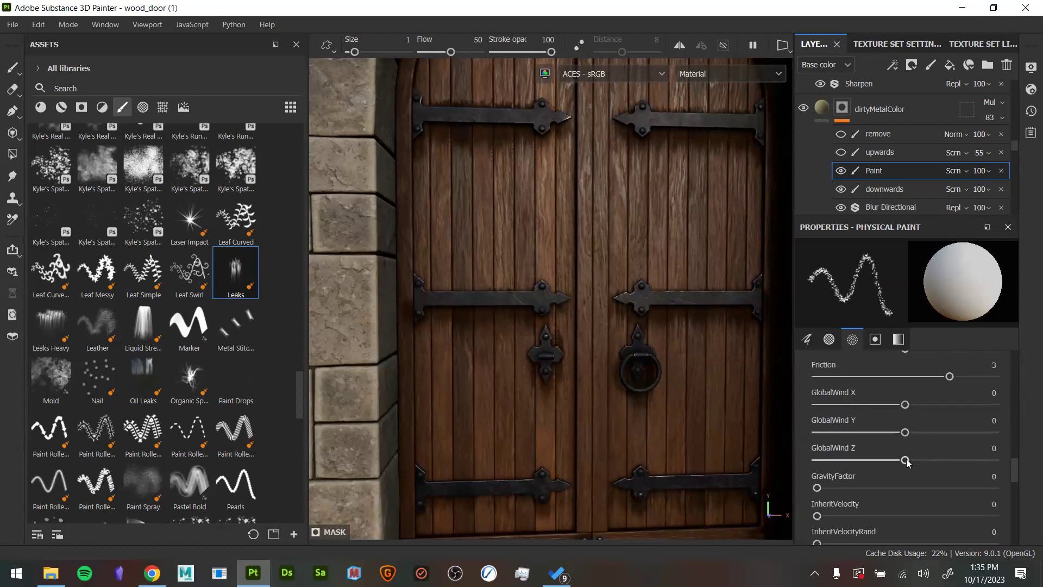
{"action": "left_click_drag", "start_coordinate": [904, 433], "coordinate": [1027, 450]}
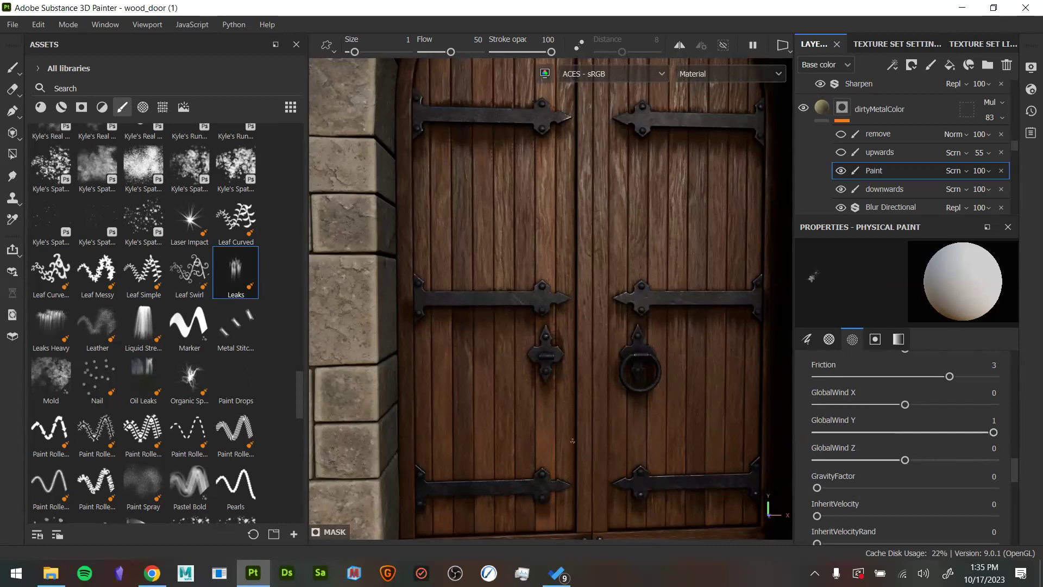
Try painting upward dirt streaks from the door's middle hinge straps, with brush flow reduced to 8 for the second strap
{"action": "left_click", "coordinate": [545, 263]}
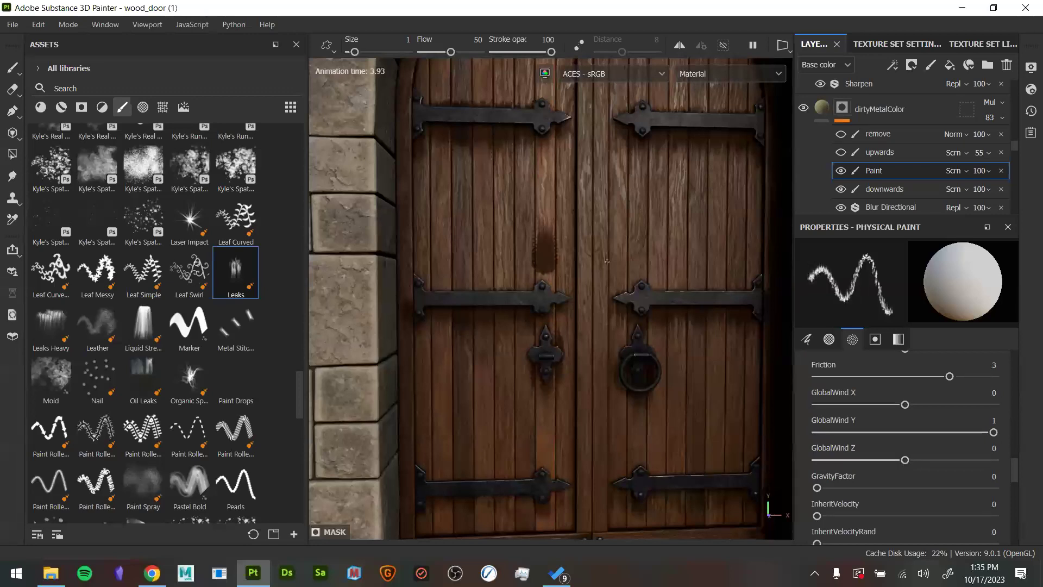
{"action": "key", "text": "ctrl+z"}
{"action": "mouse_move", "coordinate": [423, 291]}
{"action": "left_mouse_down"}
{"action": "mouse_move", "coordinate": [421, 304]}
{"action": "mouse_move", "coordinate": [491, 298]}
{"action": "mouse_move", "coordinate": [473, 296]}
{"action": "mouse_move", "coordinate": [538, 307]}
{"action": "mouse_move", "coordinate": [543, 285]}
{"action": "mouse_move", "coordinate": [565, 297]}
{"action": "left_mouse_up"}
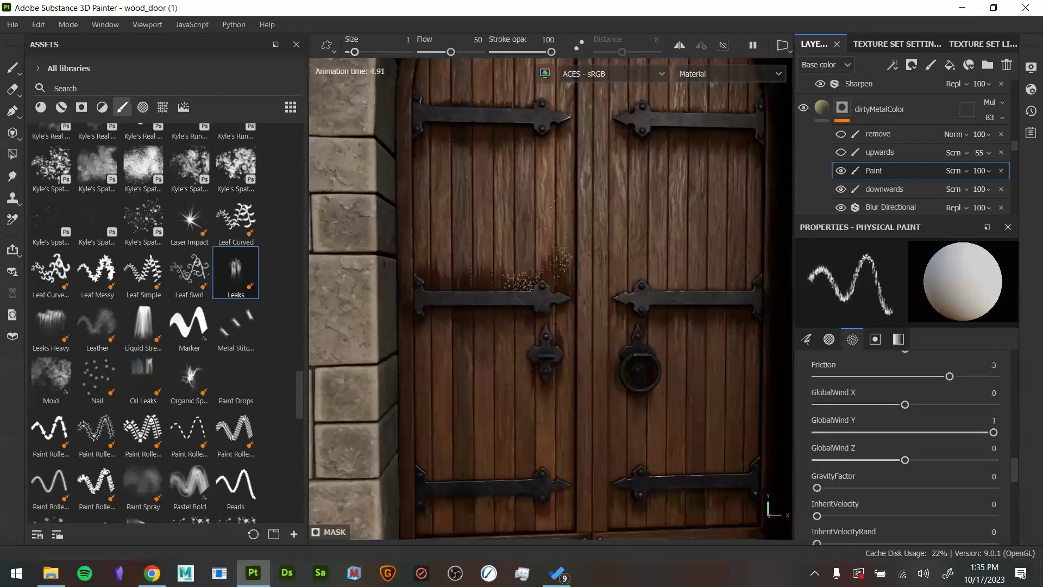
{"action": "left_click_drag", "start_coordinate": [444, 51], "coordinate": [429, 50]}
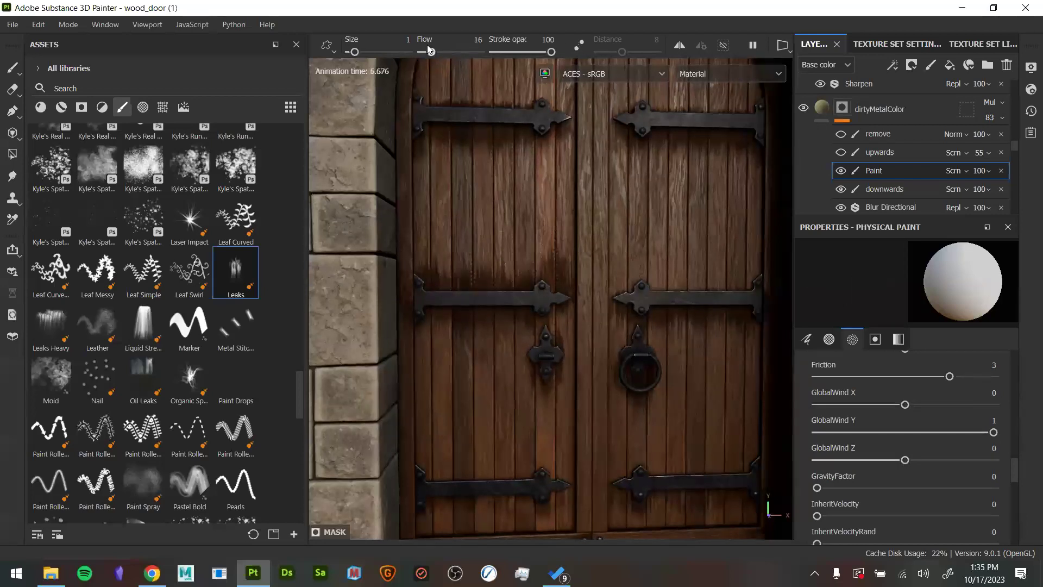
{"action": "mouse_move", "coordinate": [630, 296]}
{"action": "left_mouse_down"}
{"action": "mouse_move", "coordinate": [733, 288]}
{"action": "mouse_move", "coordinate": [671, 291]}
{"action": "mouse_move", "coordinate": [642, 288]}
{"action": "mouse_move", "coordinate": [717, 287]}
{"action": "mouse_move", "coordinate": [644, 280]}
{"action": "mouse_move", "coordinate": [764, 280]}
{"action": "left_mouse_up"}
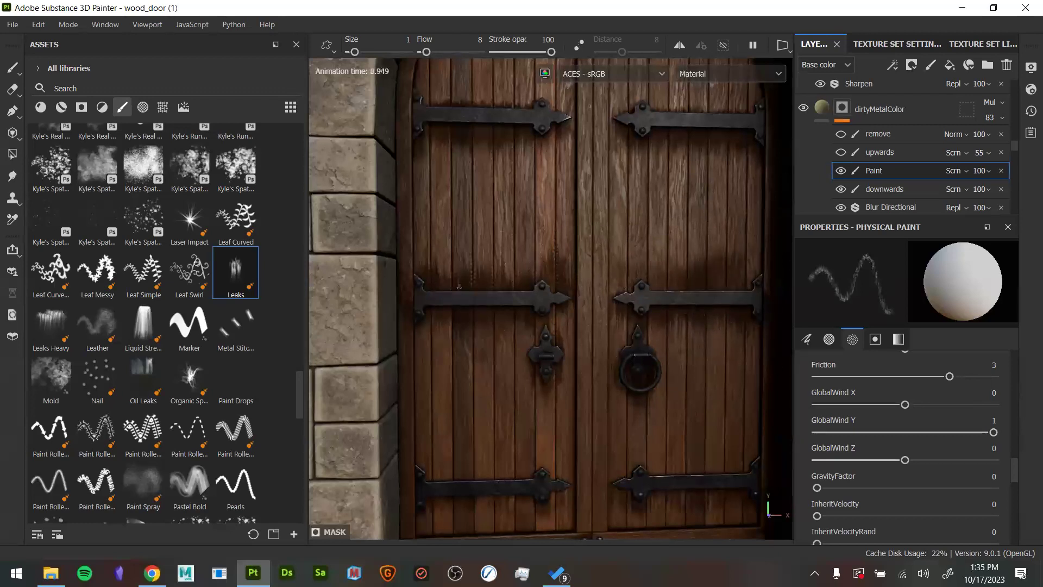
{"action": "mouse_move", "coordinate": [753, 307]}
{"action": "left_mouse_down"}
{"action": "mouse_move", "coordinate": [759, 280]}
{"action": "mouse_move", "coordinate": [749, 297]}
{"action": "left_mouse_up"}
{"action": "mouse_move", "coordinate": [717, 293]}
{"action": "left_mouse_down", "text": "alt"}
{"action": "mouse_move", "coordinate": [698, 298]}
{"action": "mouse_move", "coordinate": [706, 349]}
{"action": "mouse_move", "coordinate": [720, 352]}
{"action": "mouse_move", "coordinate": [683, 402]}
{"action": "mouse_move", "coordinate": [679, 312]}
{"action": "left_mouse_up", "text": "alt"}
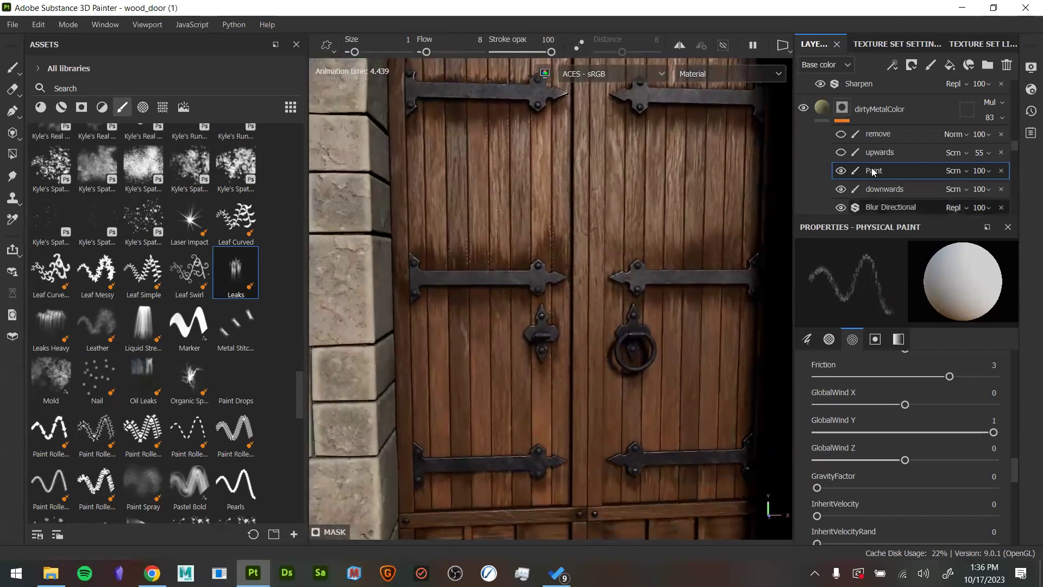
Delete the Paint effect above downwards in the dirtyMetalColor mask and show the upwards and remove effects
{"action": "key", "text": "Delete"}
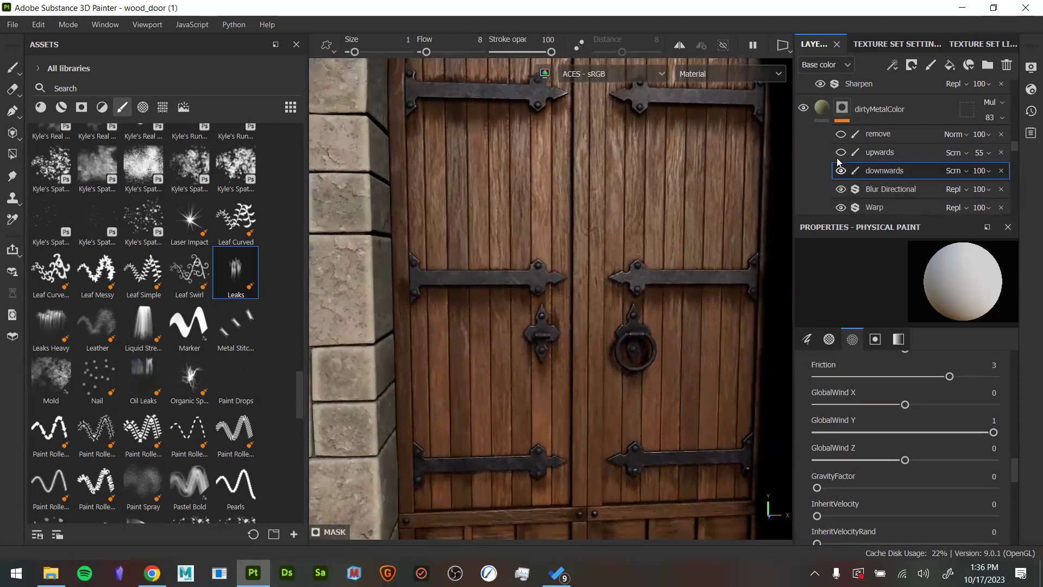
{"action": "left_click_drag", "start_coordinate": [675, 228], "coordinate": [701, 214], "text": "alt"}
{"action": "right_click_drag", "start_coordinate": [701, 214], "coordinate": [728, 210], "text": "alt"}
{"action": "left_click_drag", "start_coordinate": [727, 211], "coordinate": [782, 204], "text": "alt"}
{"action": "left_click", "coordinate": [841, 134]}
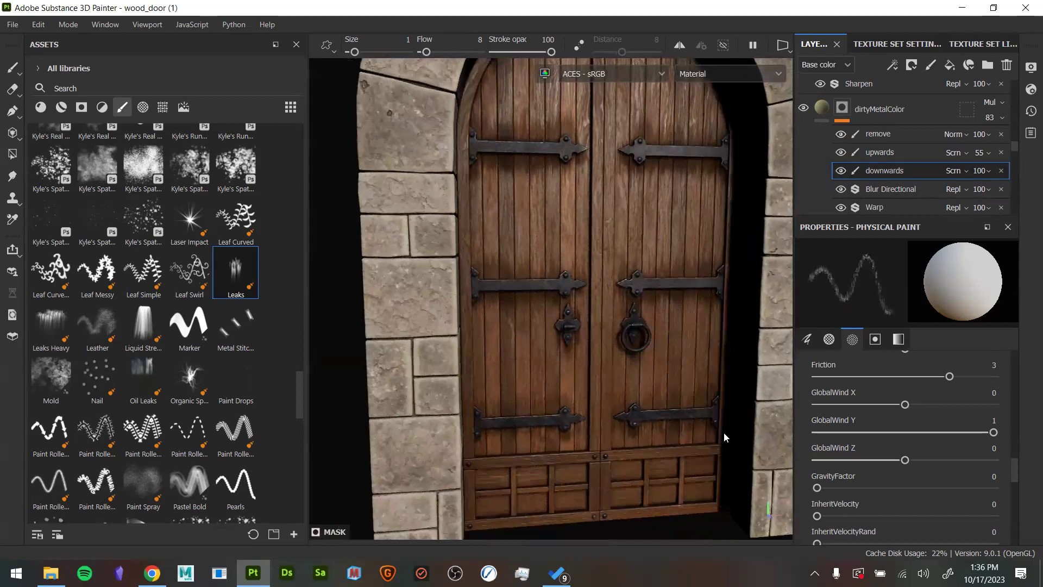
Compare the door with the remove effect hidden and shown, leaving it visible
{"action": "left_click", "coordinate": [841, 137]}
{"action": "left_click", "coordinate": [841, 137]}
{"action": "left_click", "coordinate": [841, 136]}
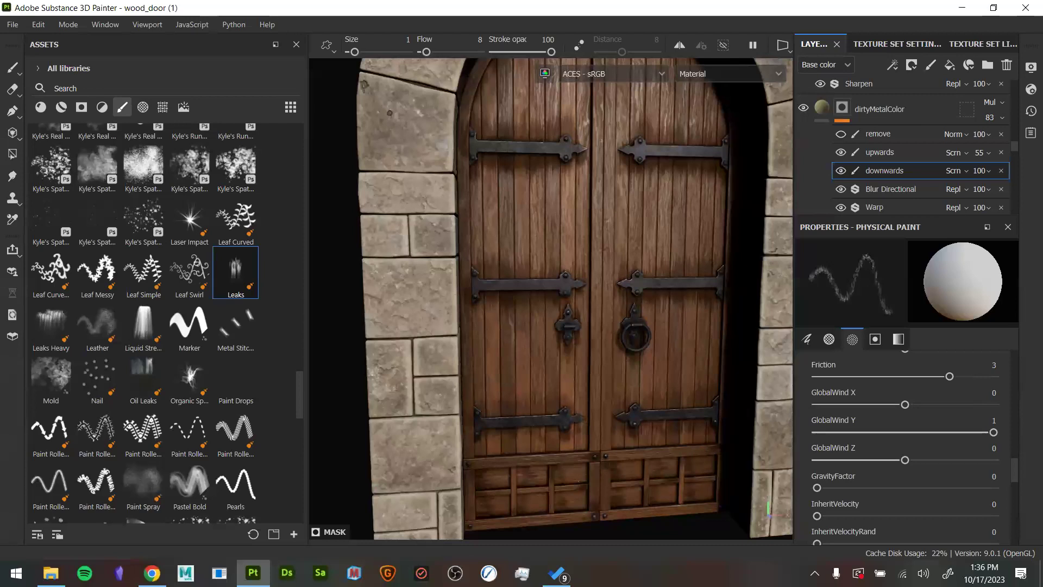
{"action": "left_click", "coordinate": [841, 134]}
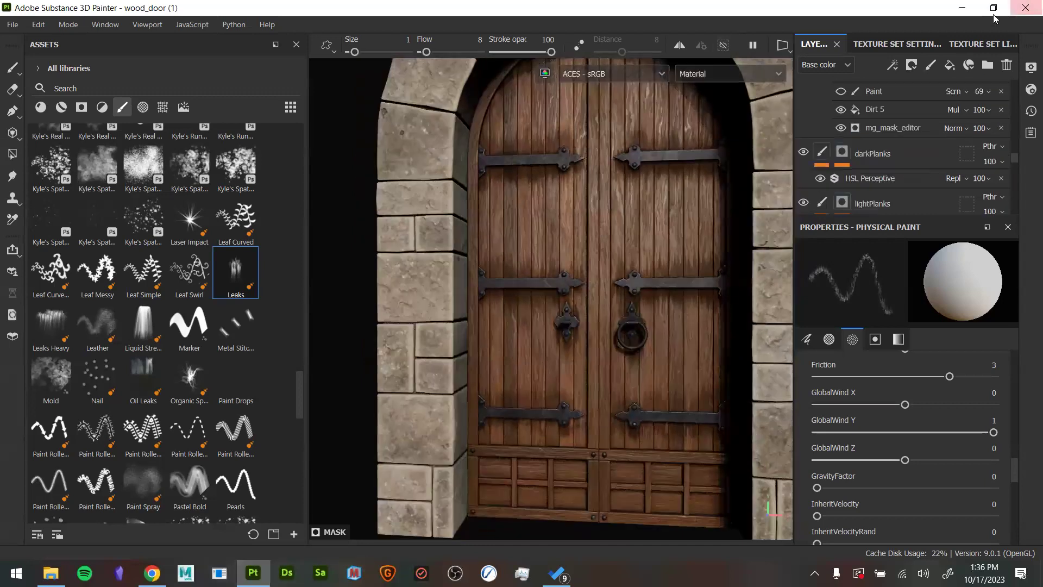
Check the old wooden door reference photo in Chrome and return to Substance 3D Painter
{"action": "left_click", "coordinate": [963, 8]}
{"action": "left_click", "coordinate": [963, 8]}
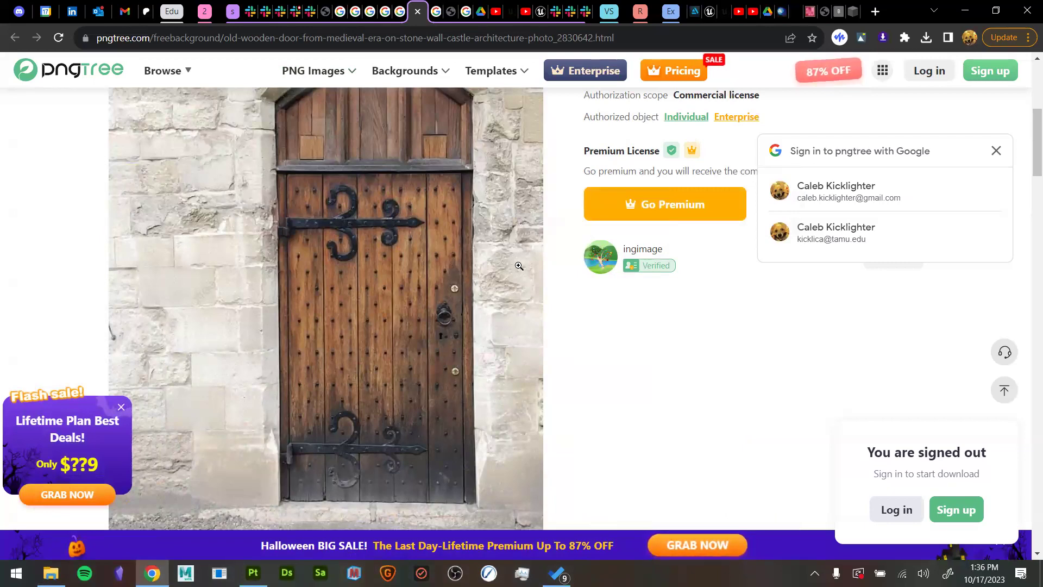
{"action": "left_click", "coordinate": [970, 12]}
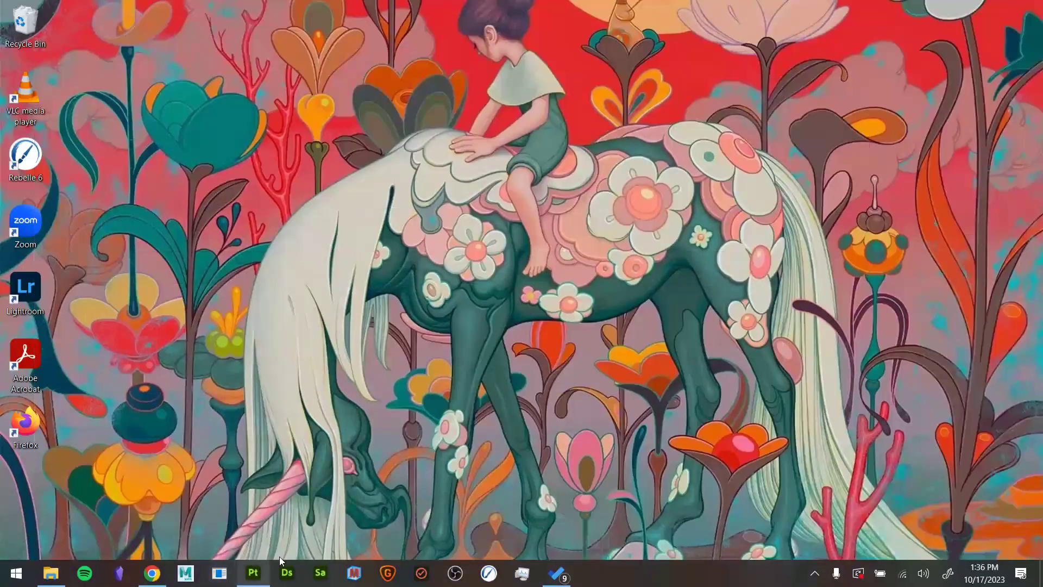
{"action": "left_click", "coordinate": [253, 573]}
Show the Paint effect between Warp and Dirt 5 in the dirtyMetalColor mask and check the whole door
{"action": "scroll", "coordinate": [878, 113], "scroll_direction": "up", "scroll_amount": 2}
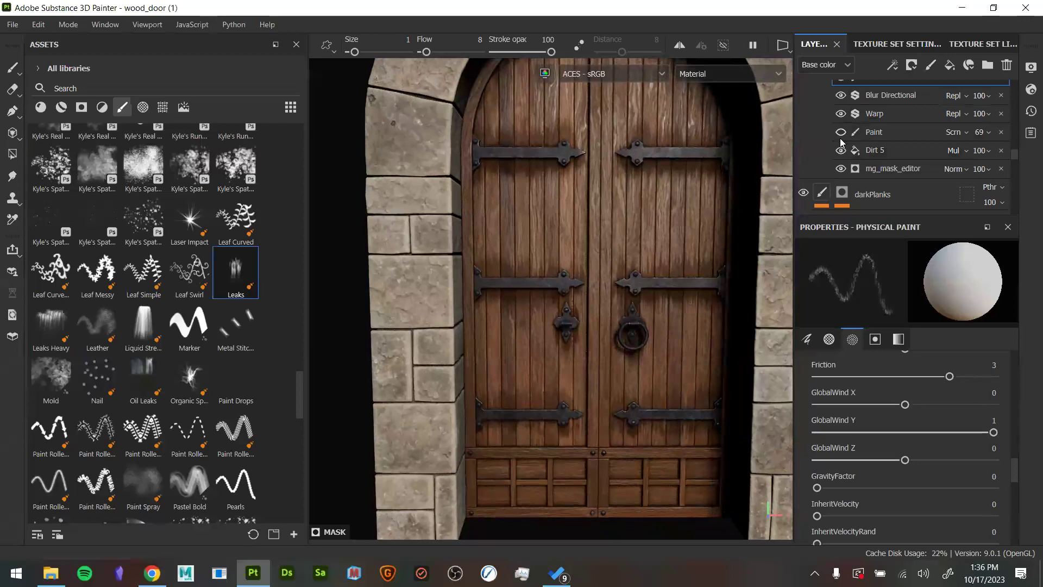
{"action": "left_click", "coordinate": [840, 133]}
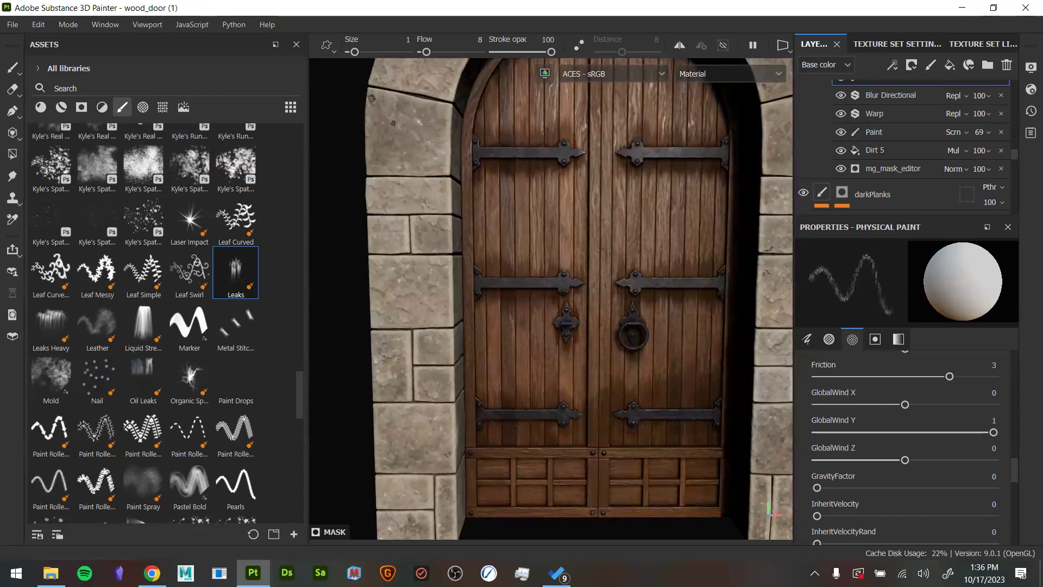
{"action": "right_click_drag", "start_coordinate": [670, 183], "coordinate": [563, 261], "text": "alt"}
{"action": "left_click_drag", "start_coordinate": [563, 261], "coordinate": [568, 249], "text": "alt"}
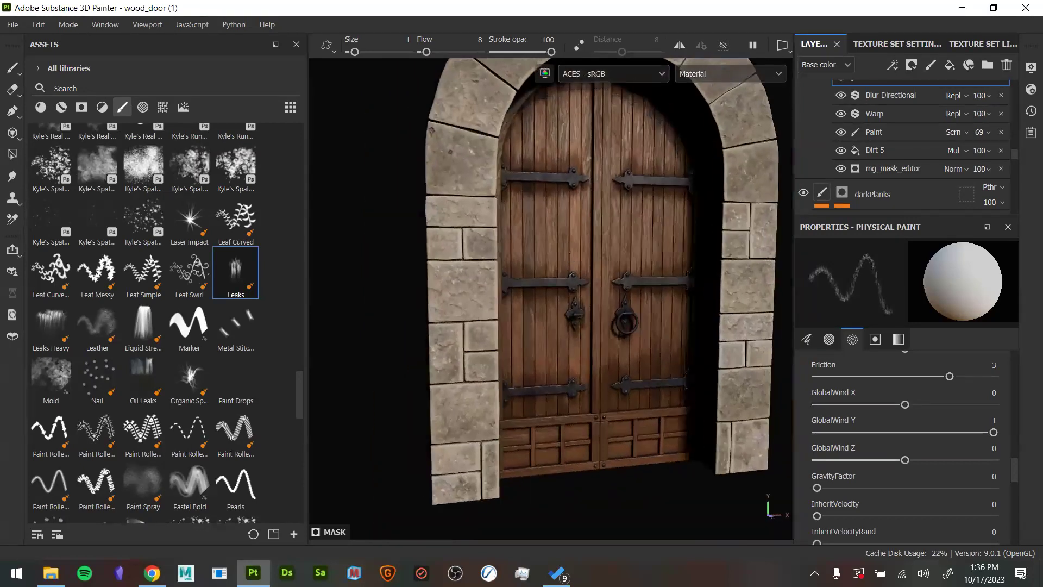
Disable the height channel of the dirtyMetalColor fill and set its roughness to 0.7131
{"action": "scroll", "coordinate": [874, 118], "scroll_direction": "up", "scroll_amount": 2}
{"action": "left_click", "coordinate": [822, 95]}
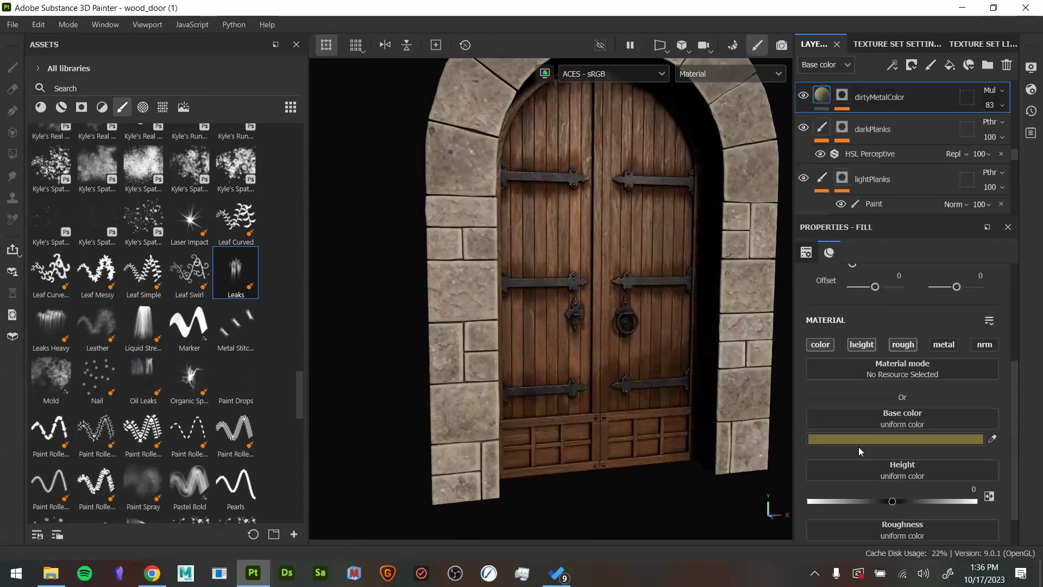
{"action": "scroll", "coordinate": [868, 454], "scroll_direction": "down", "scroll_amount": 1}
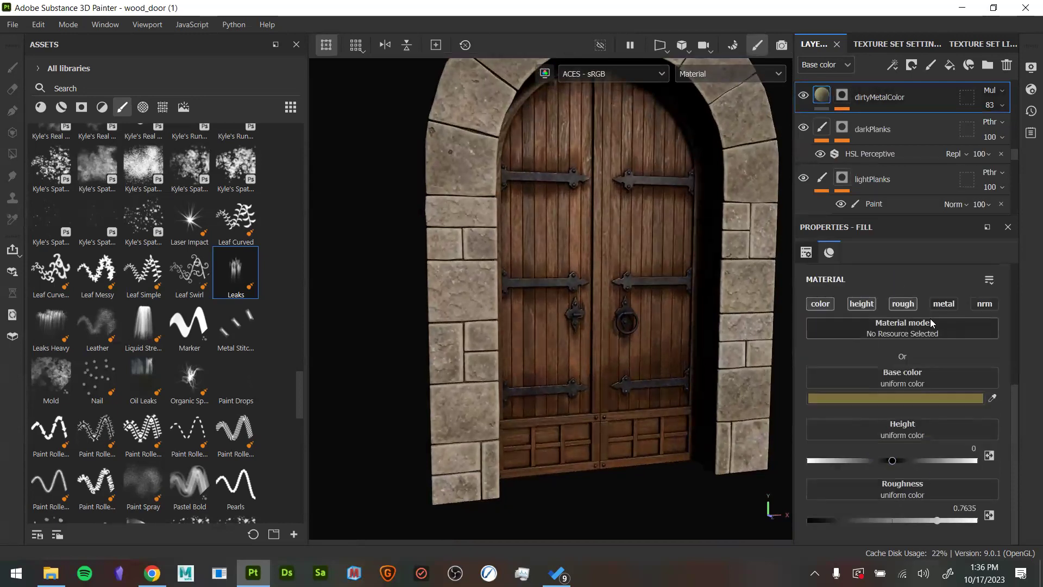
{"action": "left_click", "coordinate": [862, 303]}
{"action": "left_click_drag", "start_coordinate": [712, 418], "coordinate": [675, 336], "text": "alt"}
{"action": "left_click_drag", "start_coordinate": [938, 465], "coordinate": [945, 468]}
Show the sharp layer above dirtyMetalColor to apply its Sharpen filter to the door
{"action": "left_click_drag", "start_coordinate": [574, 395], "coordinate": [596, 421], "text": "alt"}
{"action": "scroll", "coordinate": [853, 129], "scroll_direction": "up", "scroll_amount": 1}
{"action": "scroll", "coordinate": [869, 157], "scroll_direction": "up", "scroll_amount": 1}
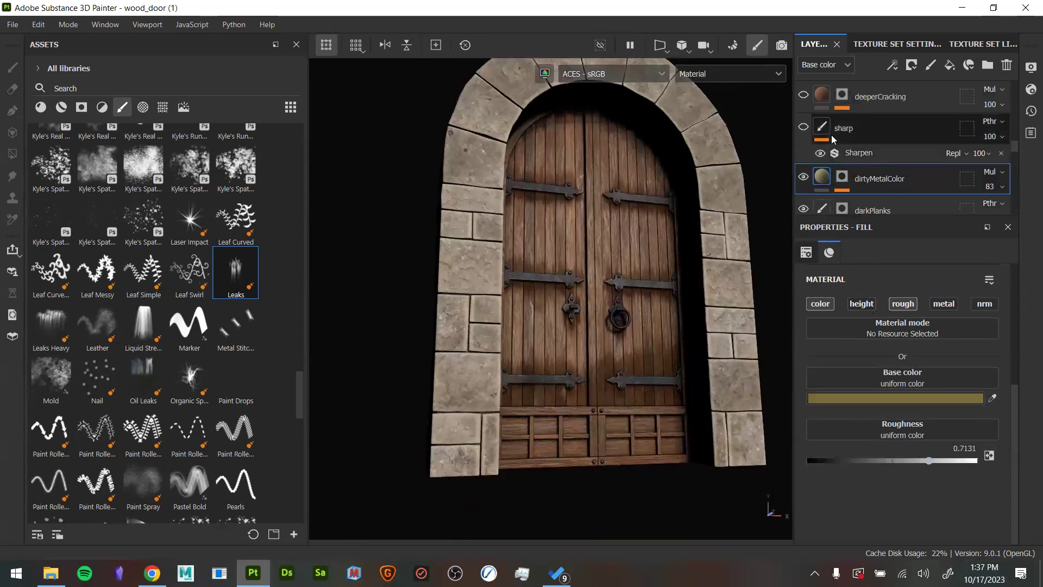
{"action": "left_click_drag", "start_coordinate": [699, 197], "coordinate": [647, 261], "text": "alt"}
{"action": "scroll", "coordinate": [647, 266], "scroll_direction": "up", "scroll_amount": 3}
{"action": "middle_click_drag", "start_coordinate": [647, 277], "coordinate": [645, 337], "text": "alt"}
{"action": "left_click_drag", "start_coordinate": [645, 338], "coordinate": [621, 373], "text": "alt"}
{"action": "middle_click_drag", "start_coordinate": [621, 373], "coordinate": [600, 415], "text": "alt"}
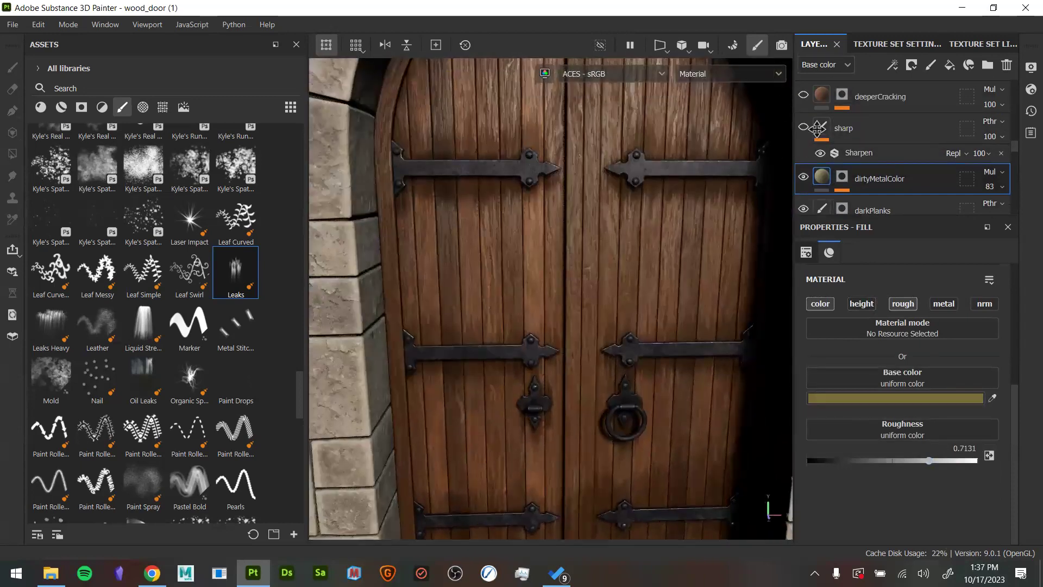
{"action": "left_click", "coordinate": [806, 125]}
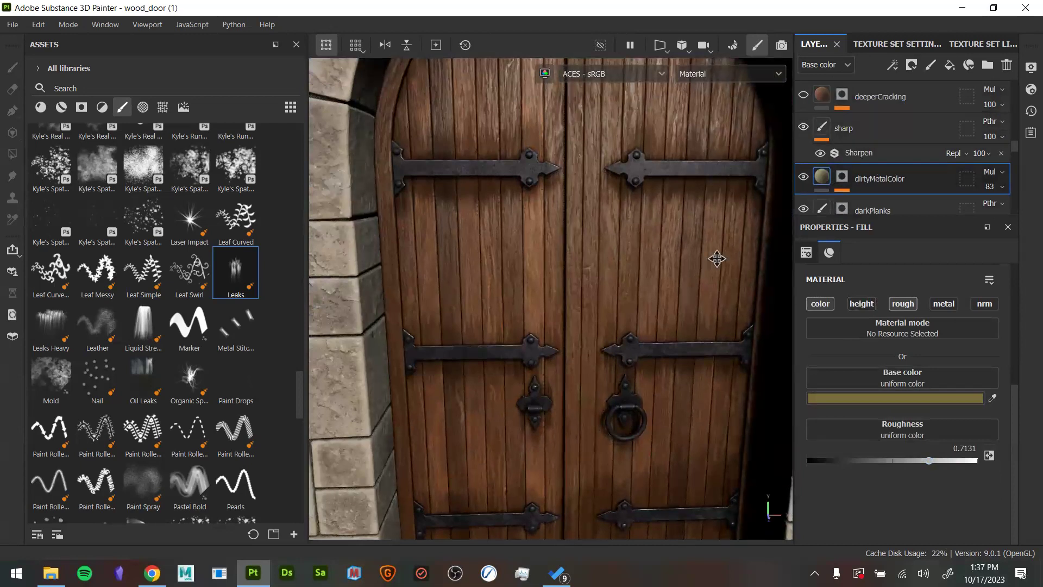
Compare the planks in the Base color view with the sharp layer hidden and shown, and return to the Material view
{"action": "scroll", "coordinate": [718, 255], "scroll_direction": "up", "scroll_amount": 6}
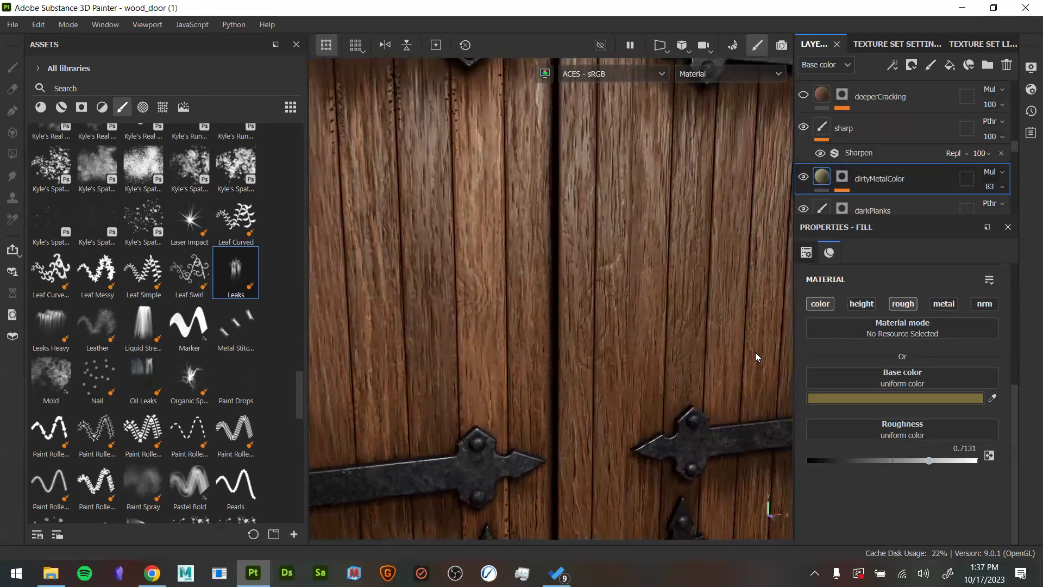
{"action": "key", "text": "c"}
{"action": "left_click", "coordinate": [803, 177]}
{"action": "left_click", "coordinate": [803, 177]}
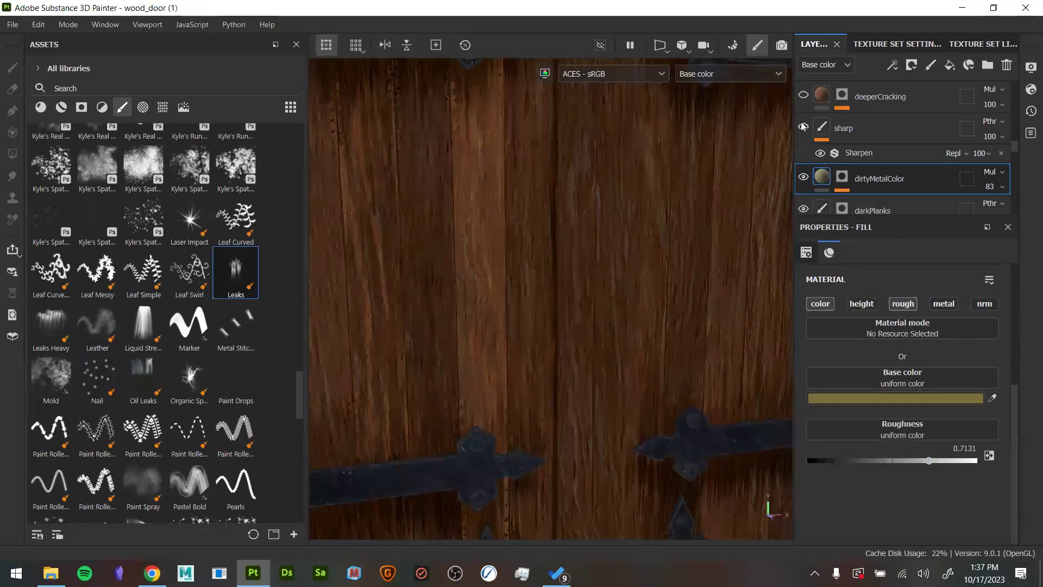
{"action": "key", "text": "m"}
Examine the whole door and review the layers above dirtyMetalColor, from sharp up to roughness_wipes
{"action": "left_click_drag", "start_coordinate": [678, 394], "coordinate": [294, 273], "text": "alt"}
{"action": "scroll", "coordinate": [622, 333], "scroll_direction": "down", "scroll_amount": 5}
{"action": "left_click_drag", "start_coordinate": [621, 333], "coordinate": [639, 367], "text": "alt"}
{"action": "scroll", "coordinate": [895, 143], "scroll_direction": "up", "scroll_amount": 1}
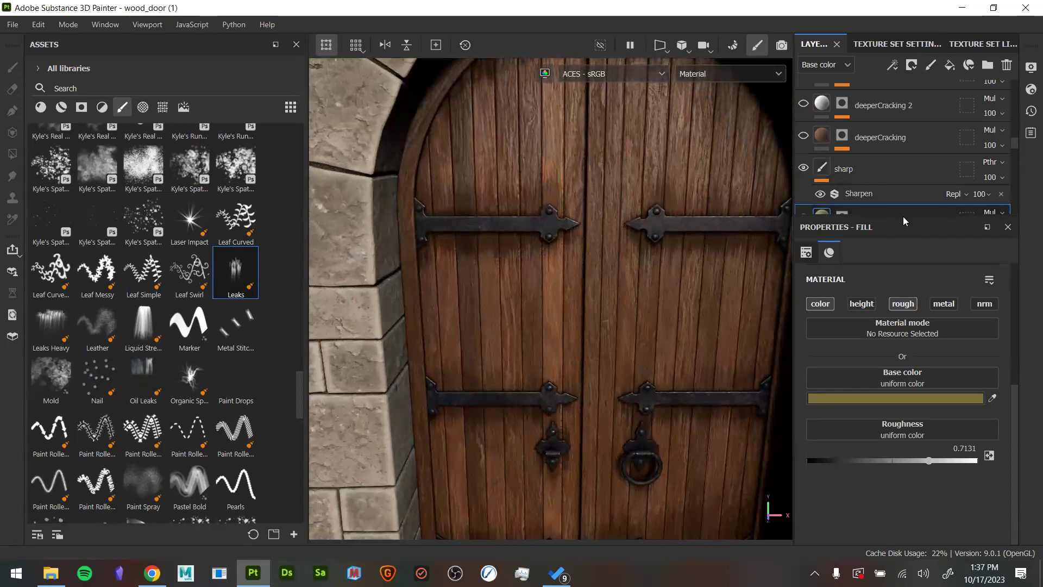
{"action": "left_click_drag", "start_coordinate": [907, 304], "coordinate": [909, 388]}
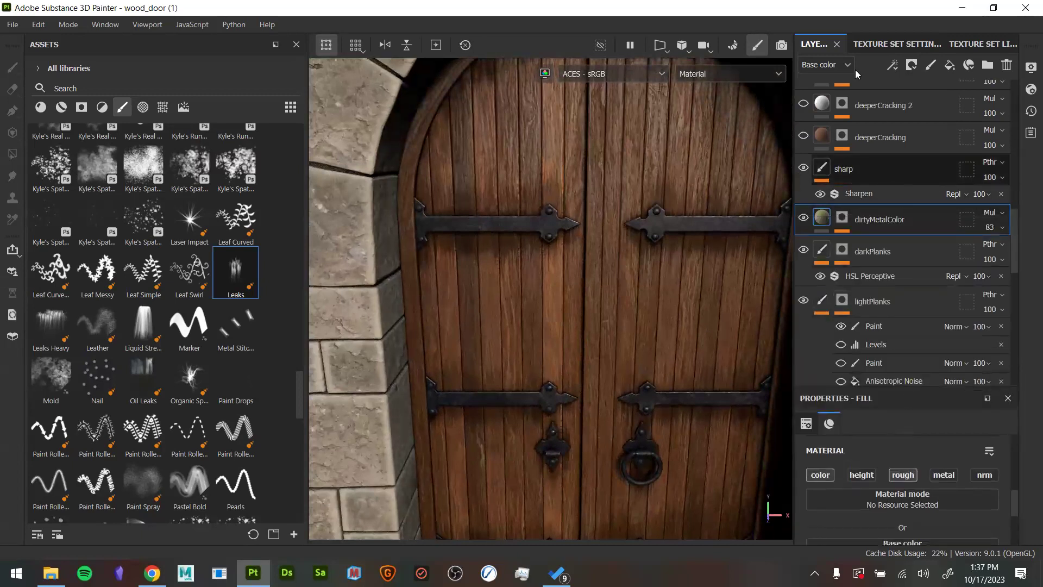
{"action": "left_click_drag", "start_coordinate": [608, 253], "coordinate": [613, 295], "text": "alt"}
{"action": "middle_click_drag", "start_coordinate": [613, 293], "coordinate": [571, 340], "text": "alt"}
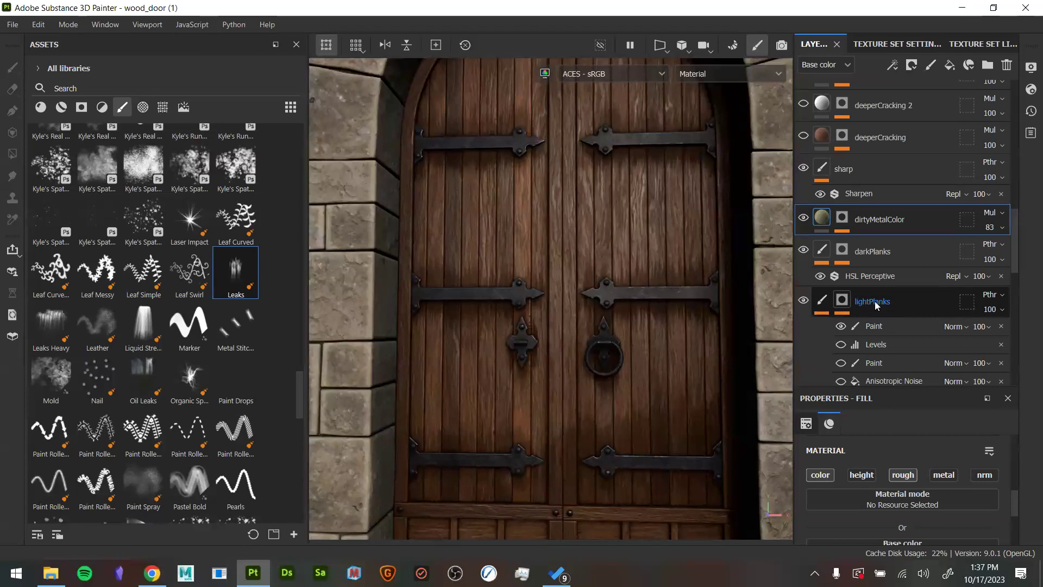
{"action": "scroll", "coordinate": [875, 247], "scroll_direction": "up", "scroll_amount": 5}
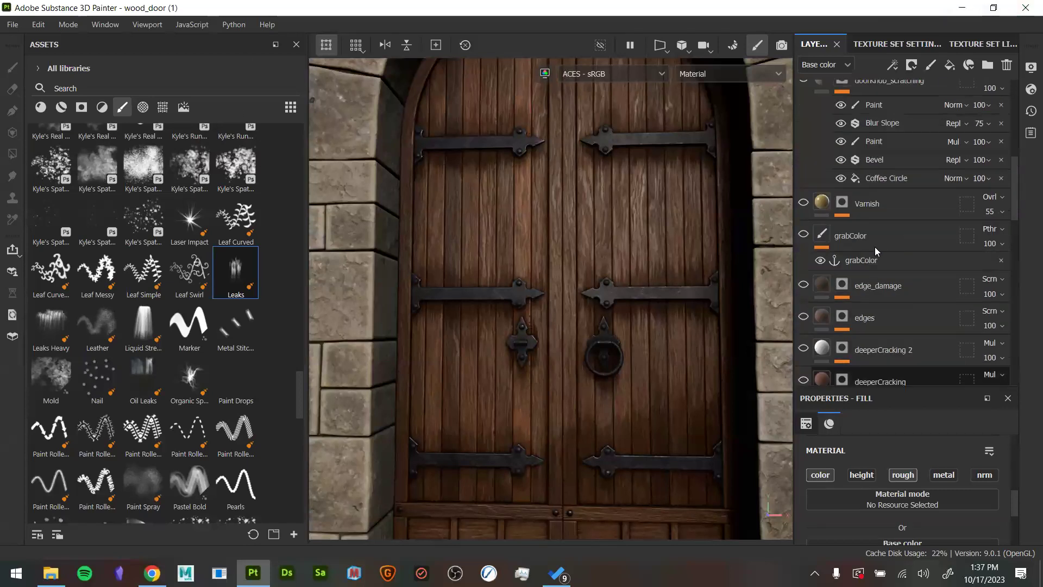
{"action": "scroll", "coordinate": [893, 235], "scroll_direction": "up", "scroll_amount": 5}
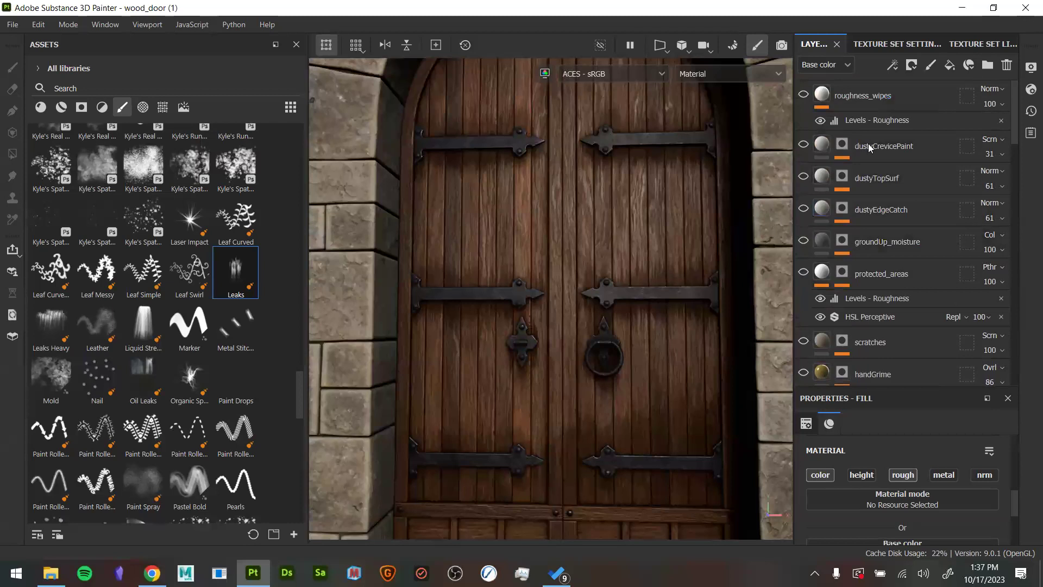
{"action": "scroll", "coordinate": [911, 191], "scroll_direction": "down", "scroll_amount": 10}
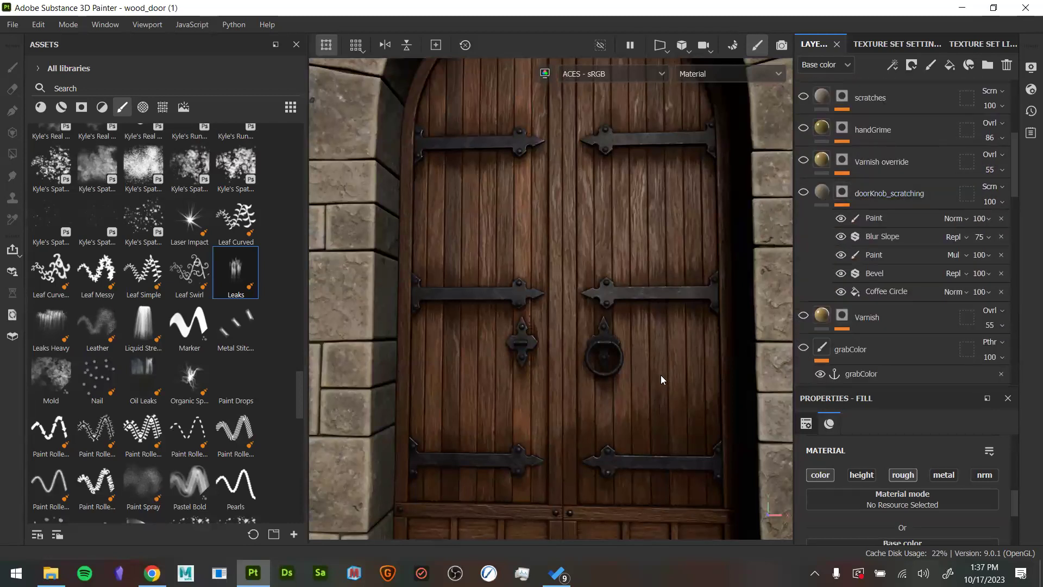
Show the deeperCracking layer and inspect its vertical cracks on the door planks up close
{"action": "left_click_drag", "start_coordinate": [661, 375], "coordinate": [391, 114], "text": "alt"}
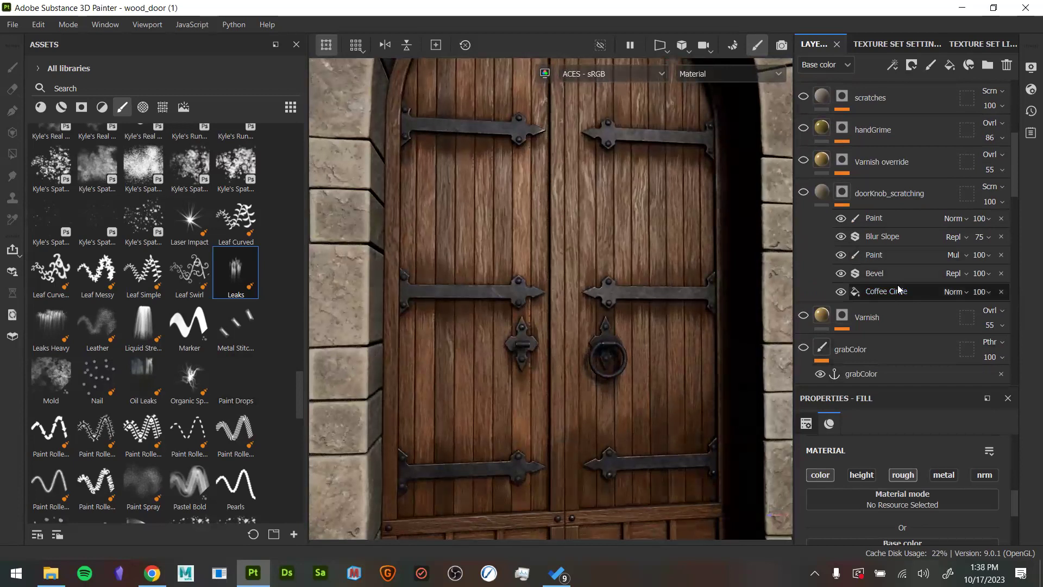
{"action": "scroll", "coordinate": [901, 277], "scroll_direction": "down", "scroll_amount": 5}
{"action": "scroll", "coordinate": [902, 276], "scroll_direction": "down", "scroll_amount": 3}
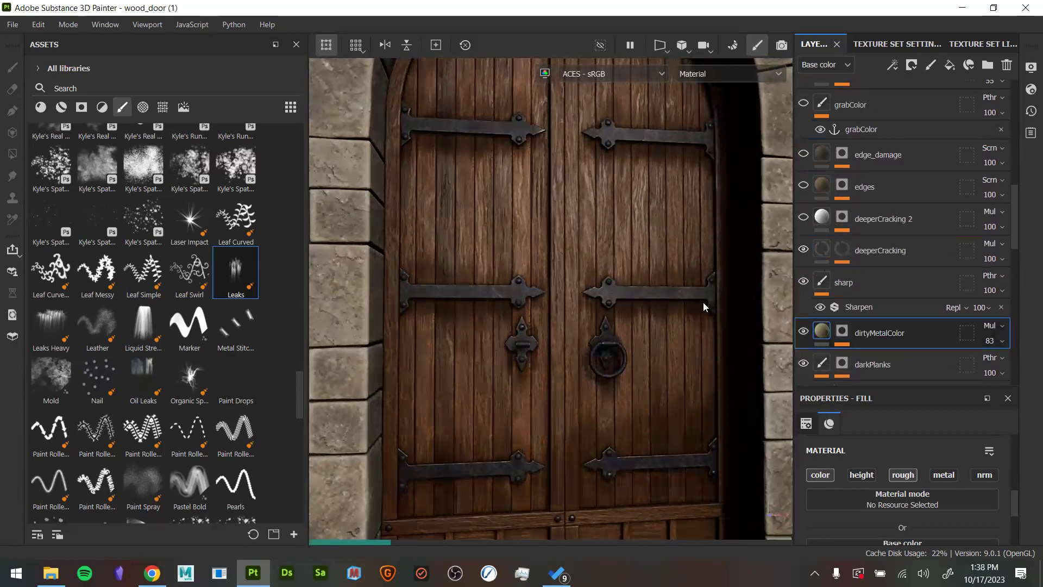
{"action": "left_click_drag", "start_coordinate": [696, 300], "coordinate": [677, 312], "text": "alt"}
{"action": "right_click_drag", "start_coordinate": [678, 312], "coordinate": [962, 516], "text": "alt"}
{"action": "middle_click_drag", "start_coordinate": [603, 353], "coordinate": [632, 476], "text": "alt"}
{"action": "left_click_drag", "start_coordinate": [633, 477], "coordinate": [639, 413], "text": "alt"}
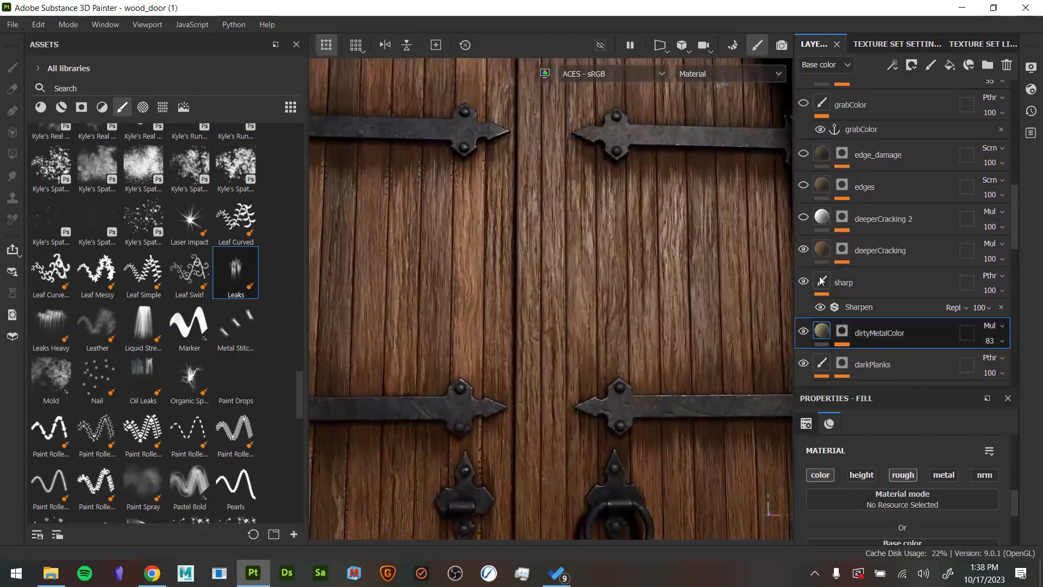
View the deeperCracking mask with only Directional Scratches visible, hiding its Warp and blur filters, and list the grunge textures
{"action": "left_click", "coordinate": [841, 255]}
{"action": "middle_click_drag", "start_coordinate": [698, 319], "coordinate": [712, 284], "text": "alt"}
{"action": "scroll", "coordinate": [887, 311], "scroll_direction": "down", "scroll_amount": 2}
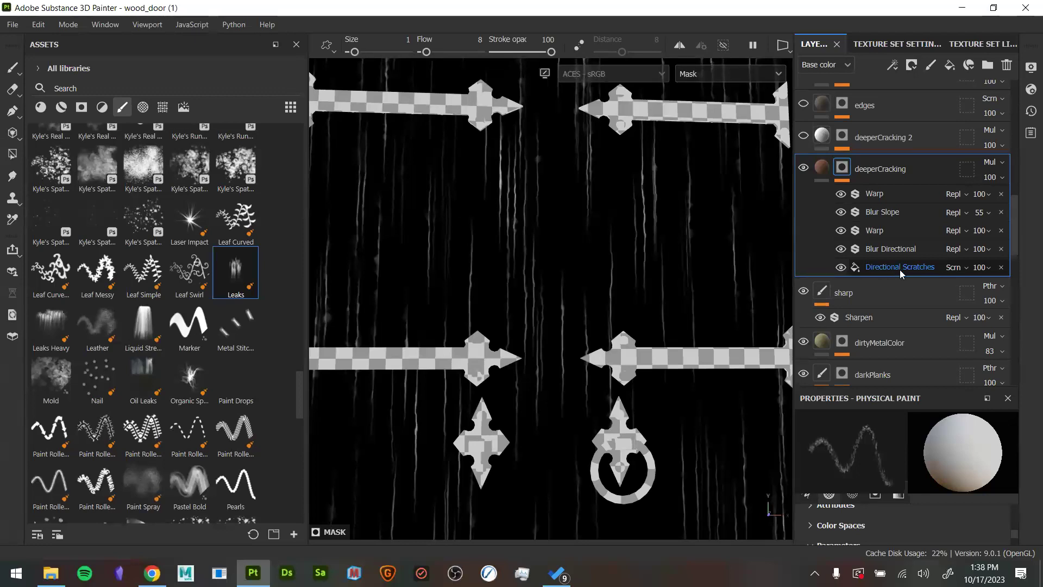
{"action": "left_click", "coordinate": [848, 249]}
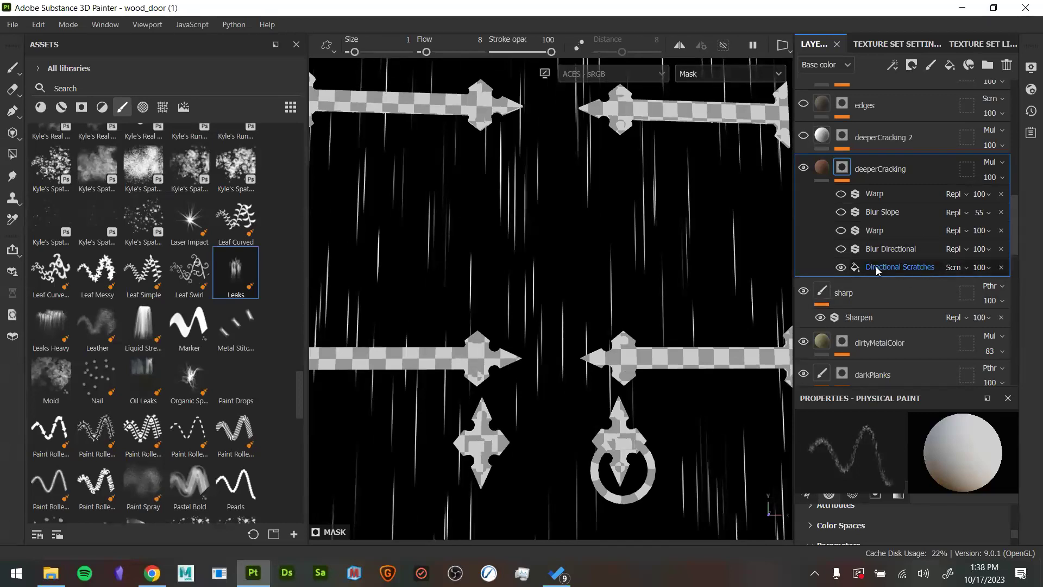
{"action": "left_click", "coordinate": [163, 107]}
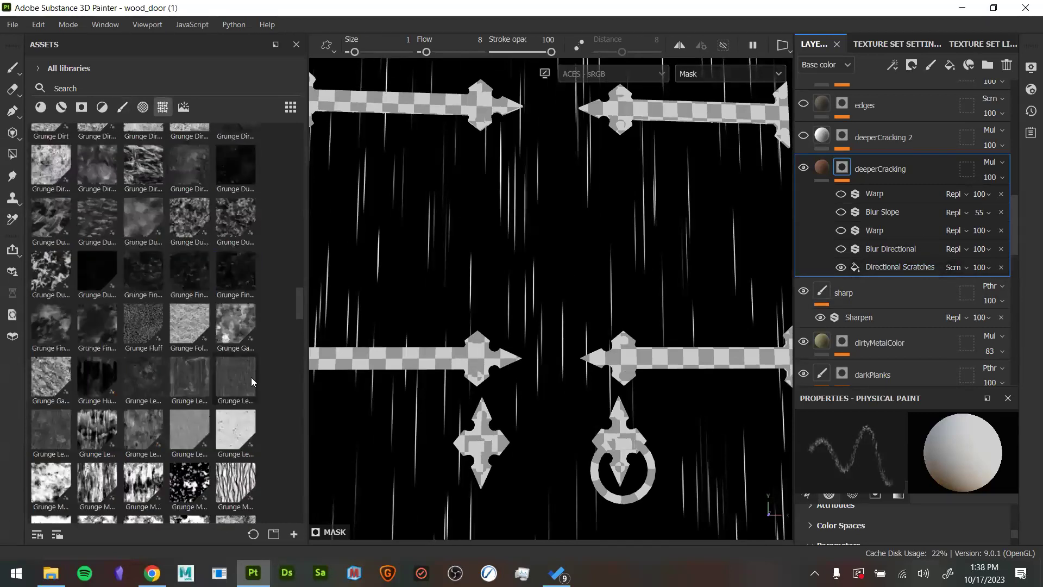
Compare the deeperCracking mask with the Blur Directional filter hidden and shown, leaving the filter on
{"action": "left_click", "coordinate": [842, 251]}
{"action": "left_click", "coordinate": [841, 250]}
{"action": "left_click", "coordinate": [841, 250]}
{"action": "left_click", "coordinate": [842, 250]}
{"action": "left_click", "coordinate": [841, 250]}
{"action": "left_click", "coordinate": [842, 249]}
{"action": "left_click", "coordinate": [842, 250]}
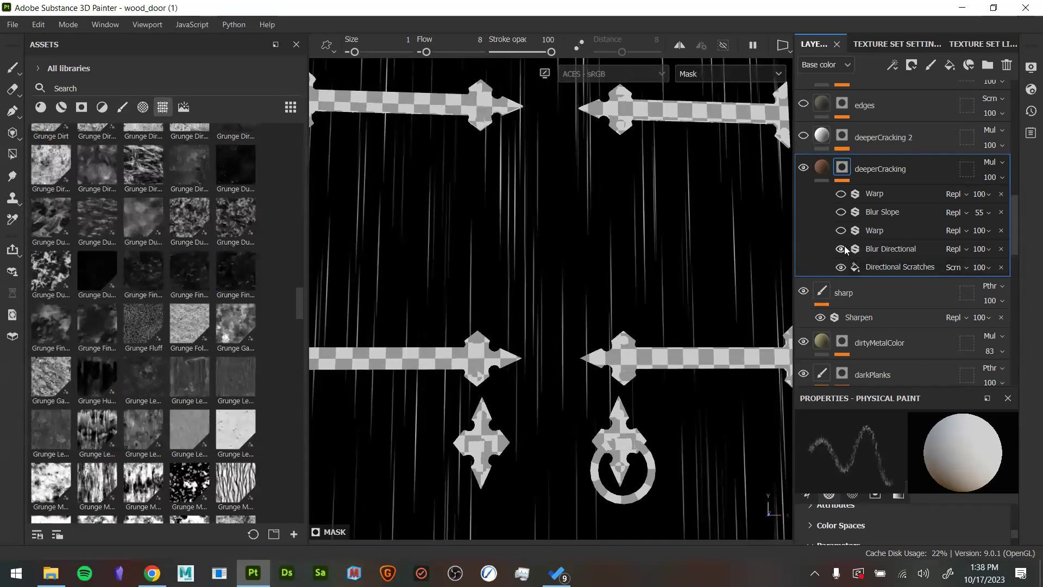
Compare the planks in the Material view with deeperCracking's Blur Directional filter hidden and shown
{"action": "key", "text": "m"}
{"action": "scroll", "coordinate": [694, 333], "scroll_direction": "up", "scroll_amount": 4}
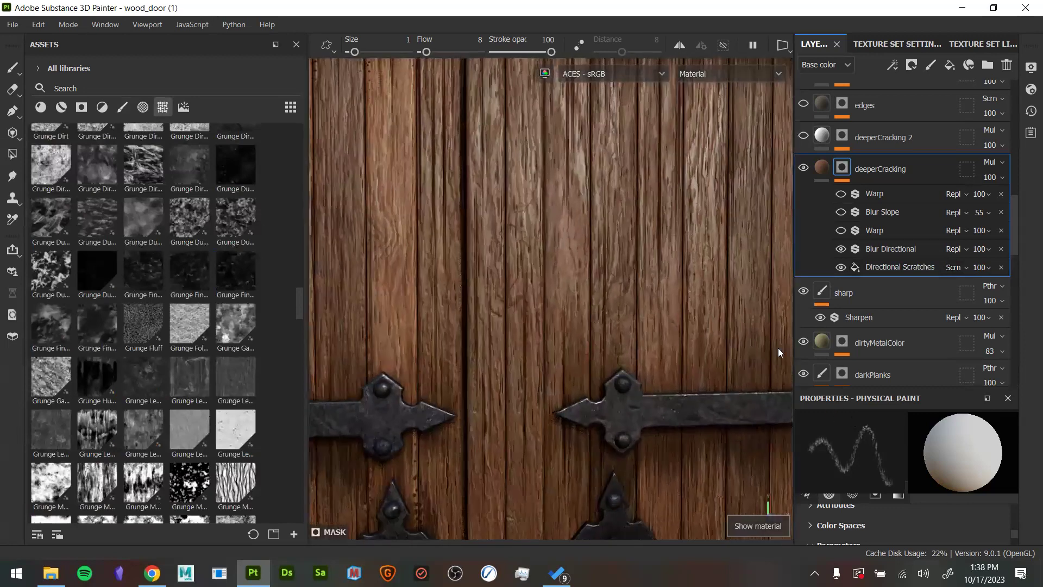
{"action": "scroll", "coordinate": [780, 352], "scroll_direction": "down", "scroll_amount": 3}
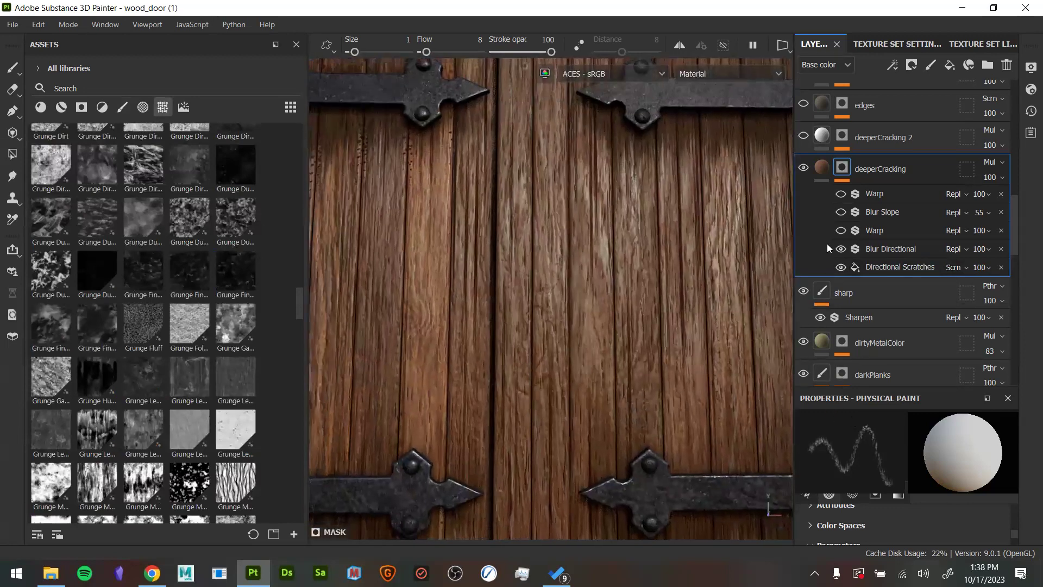
{"action": "left_click", "coordinate": [840, 249]}
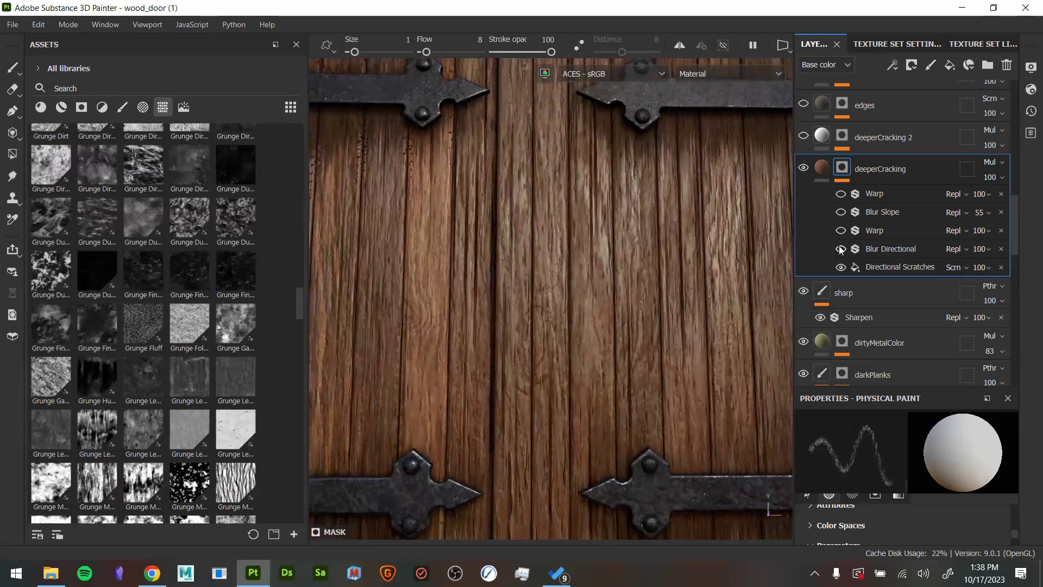
{"action": "left_click", "coordinate": [839, 250]}
{"action": "middle_click_drag", "start_coordinate": [521, 461], "coordinate": [587, 288], "text": "alt"}
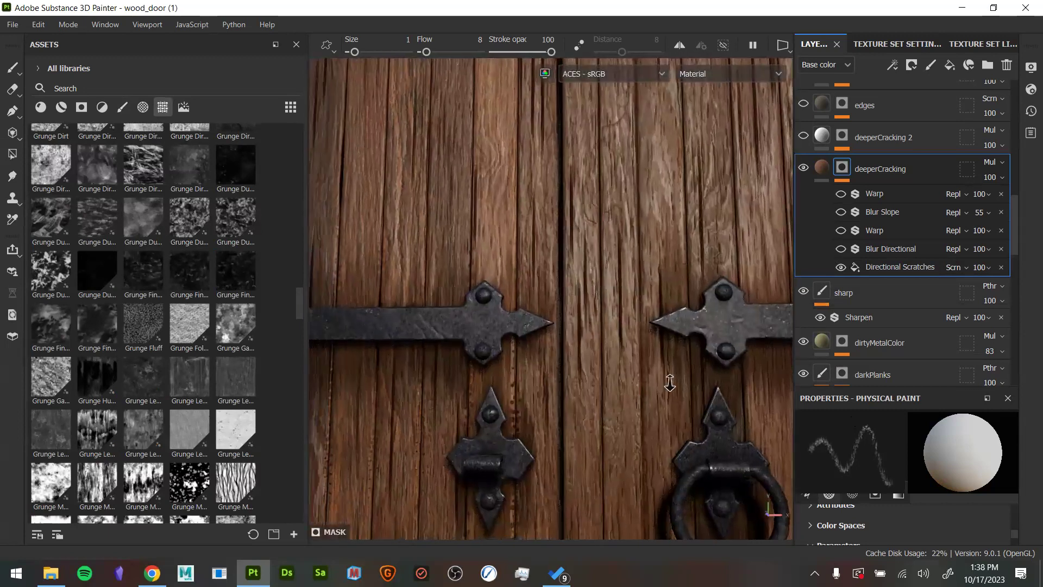
{"action": "right_click_drag", "start_coordinate": [670, 382], "coordinate": [657, 329], "text": "alt"}
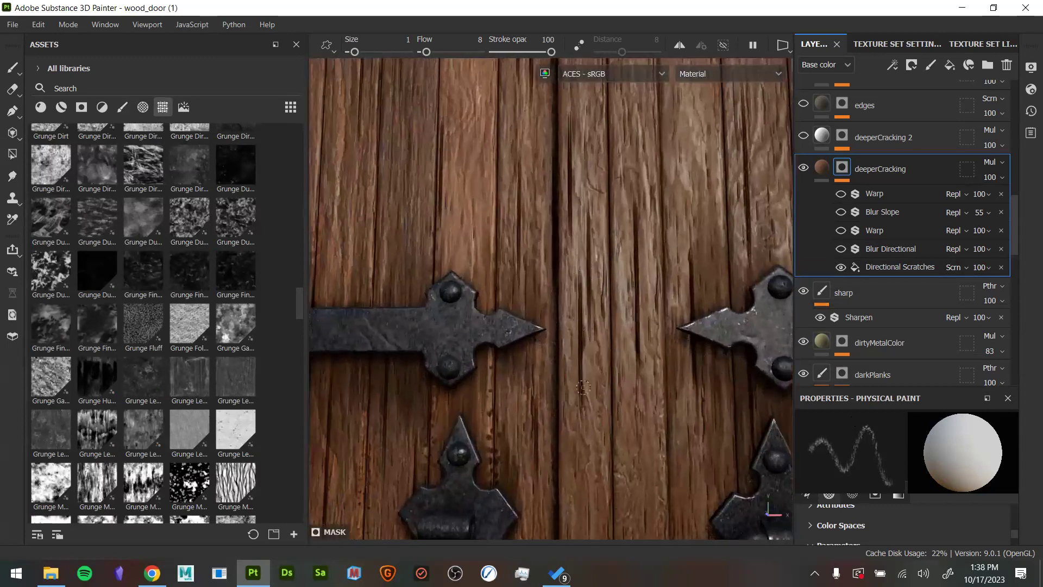
{"action": "left_click", "coordinate": [840, 250]}
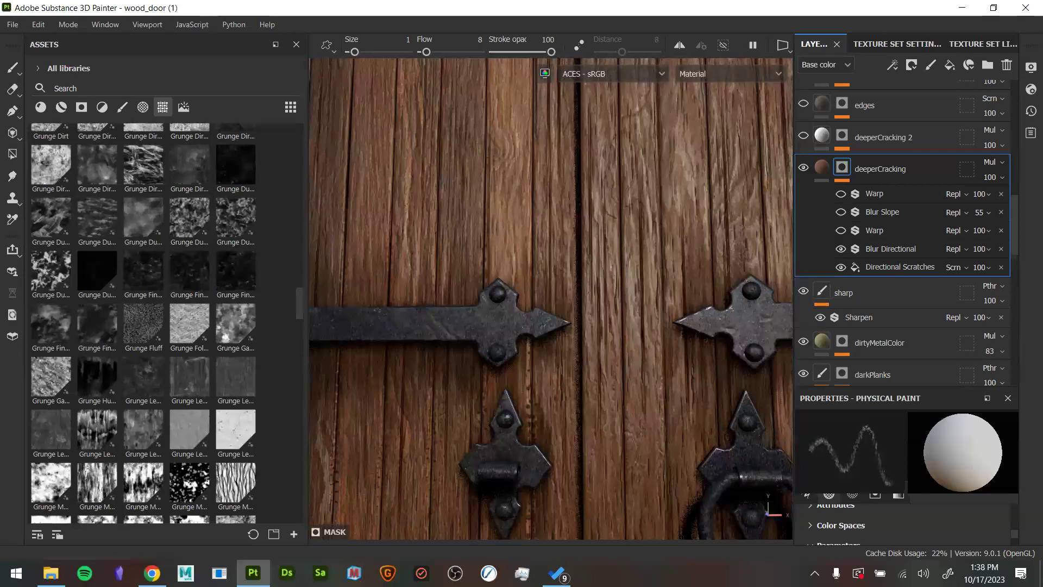
Re-enable both Warp filters and Blur Slope in the deeperCracking mask and return to the Material view
{"action": "key", "text": "f"}
{"action": "left_click", "coordinate": [842, 167], "text": "alt"}
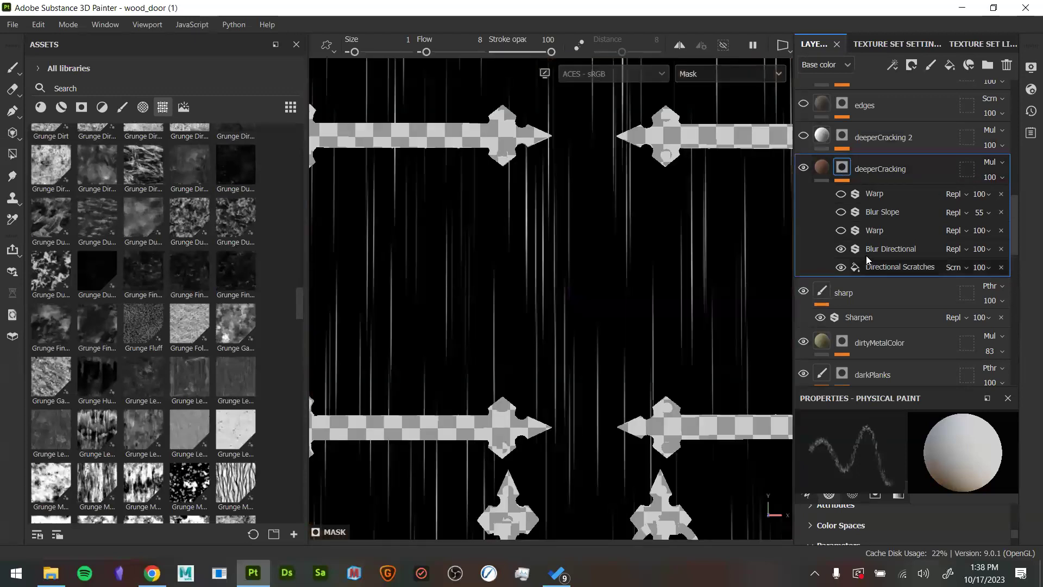
{"action": "left_click", "coordinate": [841, 231]}
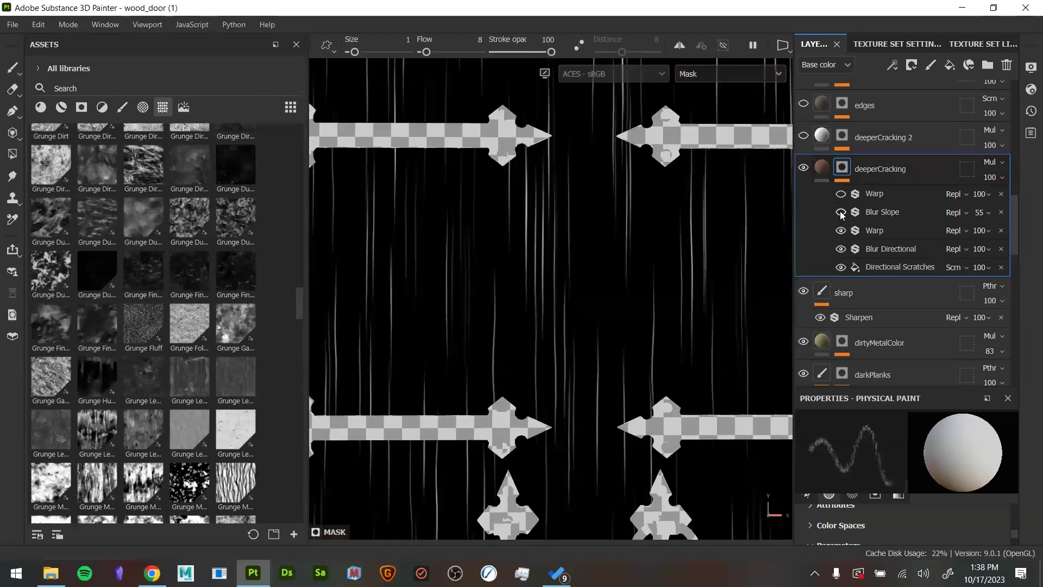
{"action": "left_click", "coordinate": [841, 212]}
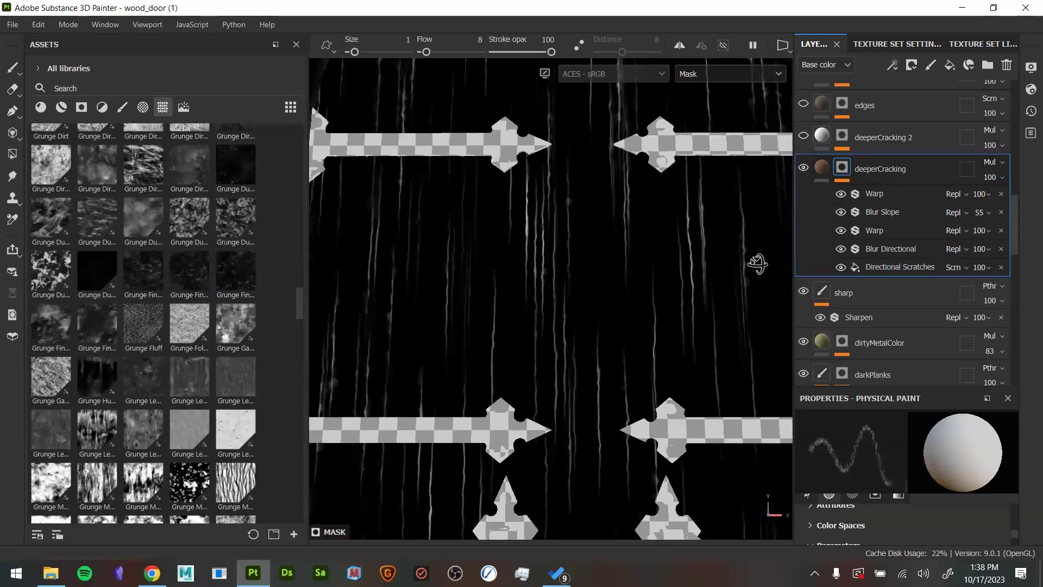
{"action": "key", "text": "m"}
{"action": "left_click_drag", "start_coordinate": [767, 270], "coordinate": [641, 347], "text": "alt"}
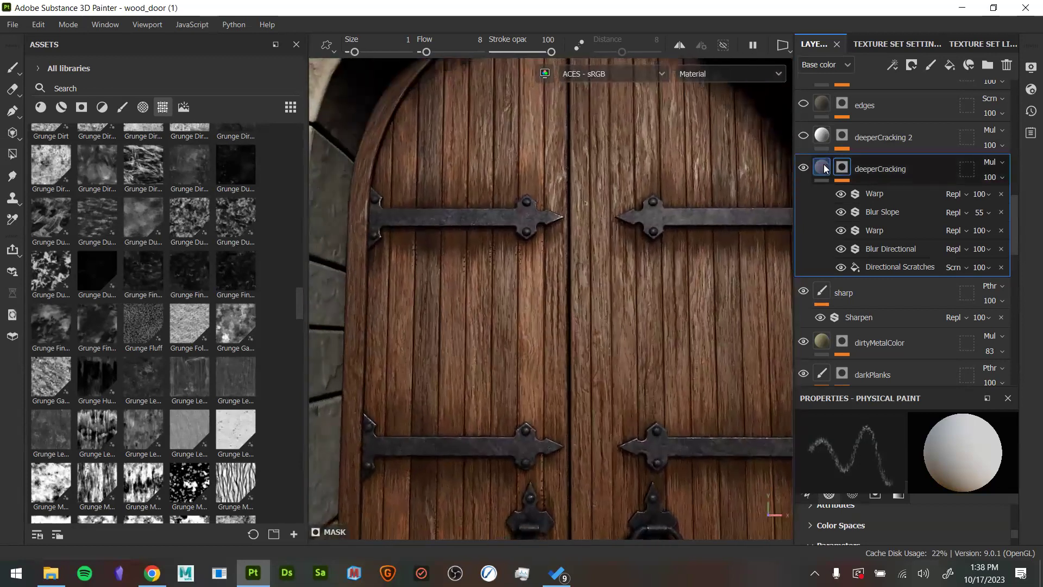
Show the deeperCracking 2 layer, inspect its mask, and return to the Material view
{"action": "scroll", "coordinate": [824, 164], "scroll_direction": "up", "scroll_amount": 1}
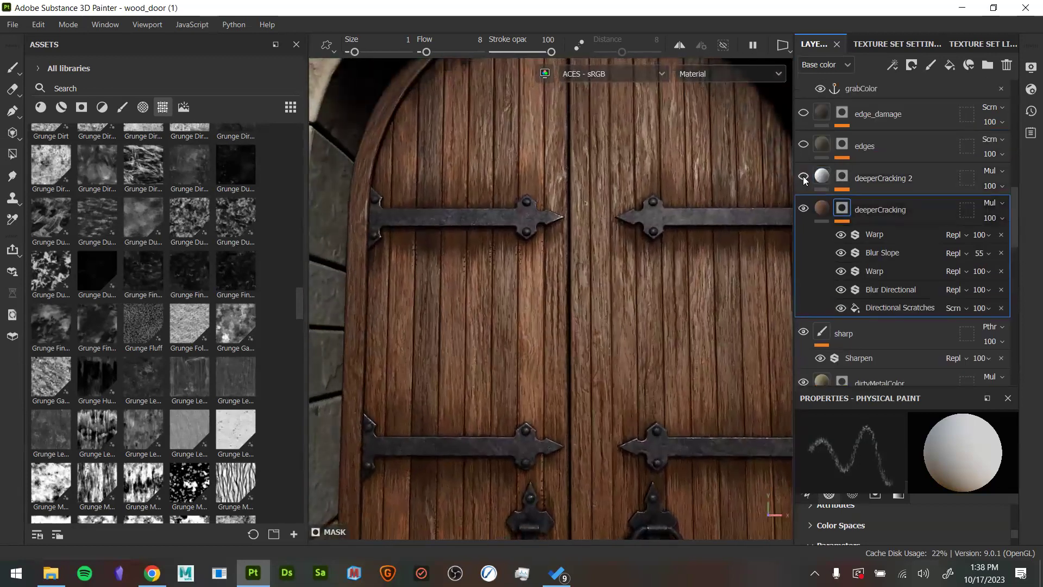
{"action": "left_click", "coordinate": [803, 177]}
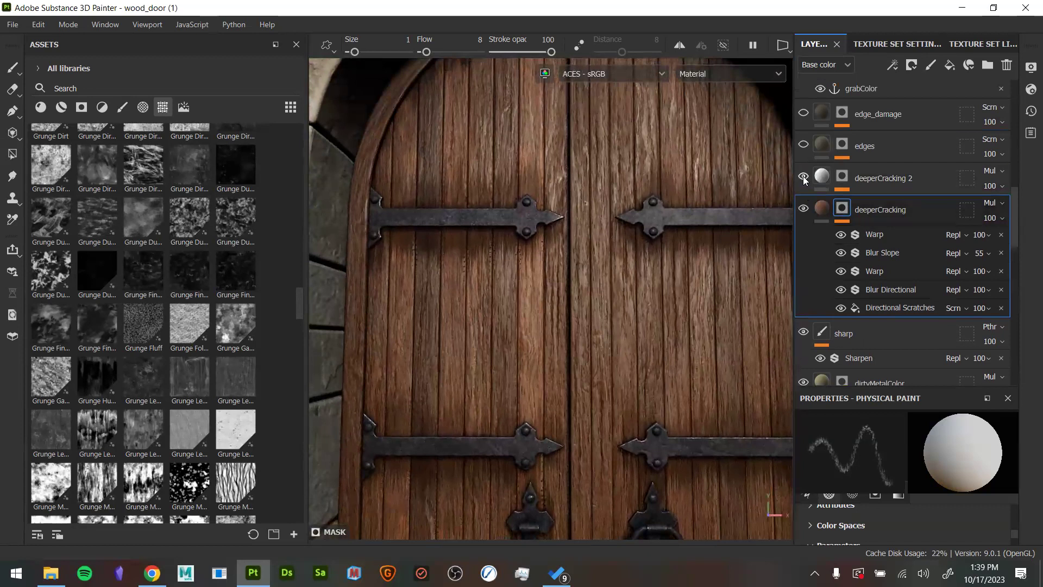
{"action": "left_click", "coordinate": [842, 177], "text": "alt"}
{"action": "middle_click_drag", "start_coordinate": [711, 310], "coordinate": [661, 270], "text": "alt"}
{"action": "right_click_drag", "start_coordinate": [661, 270], "coordinate": [692, 319], "text": "alt"}
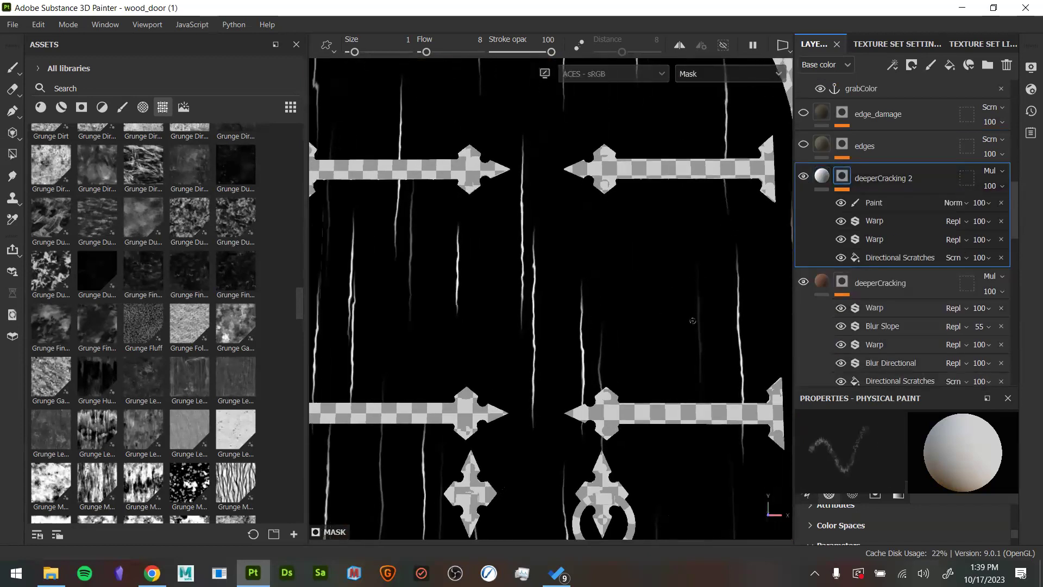
{"action": "key", "text": "m"}
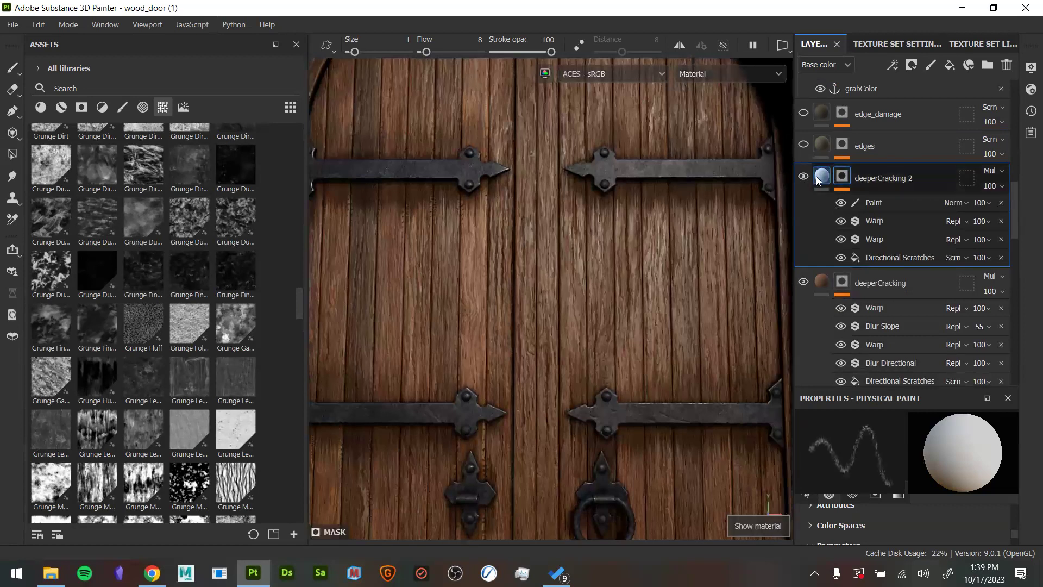
Examine the fill properties of deeperCracking 2 and deeperCracking, including their enabled channels and base color
{"action": "left_click", "coordinate": [869, 178]}
{"action": "scroll", "coordinate": [841, 464], "scroll_direction": "down", "scroll_amount": 3}
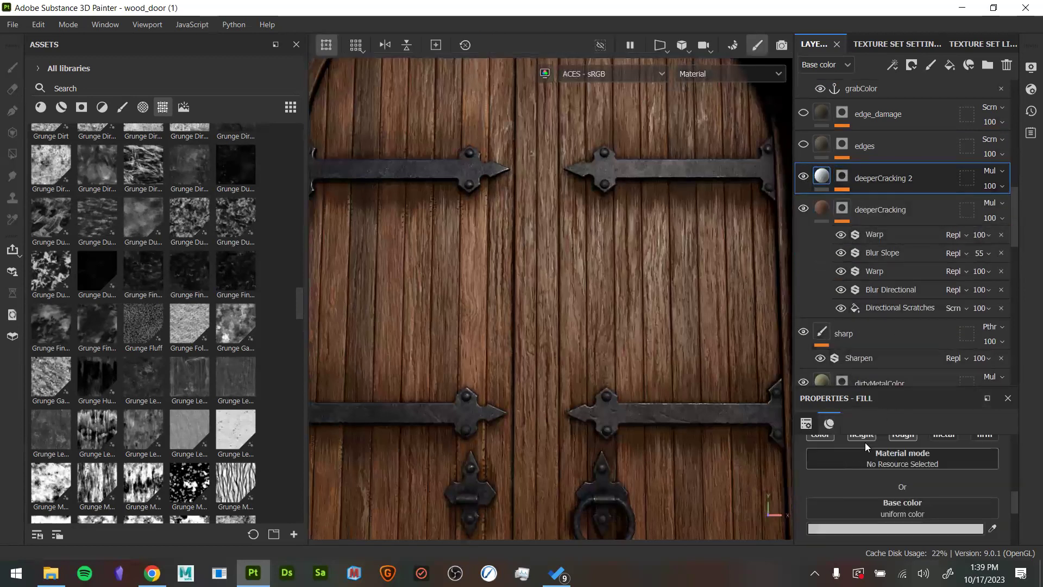
{"action": "scroll", "coordinate": [961, 494], "scroll_direction": "up", "scroll_amount": 1}
{"action": "scroll", "coordinate": [966, 505], "scroll_direction": "down", "scroll_amount": 1}
{"action": "scroll", "coordinate": [951, 523], "scroll_direction": "up", "scroll_amount": 1}
{"action": "scroll", "coordinate": [920, 482], "scroll_direction": "up", "scroll_amount": 2}
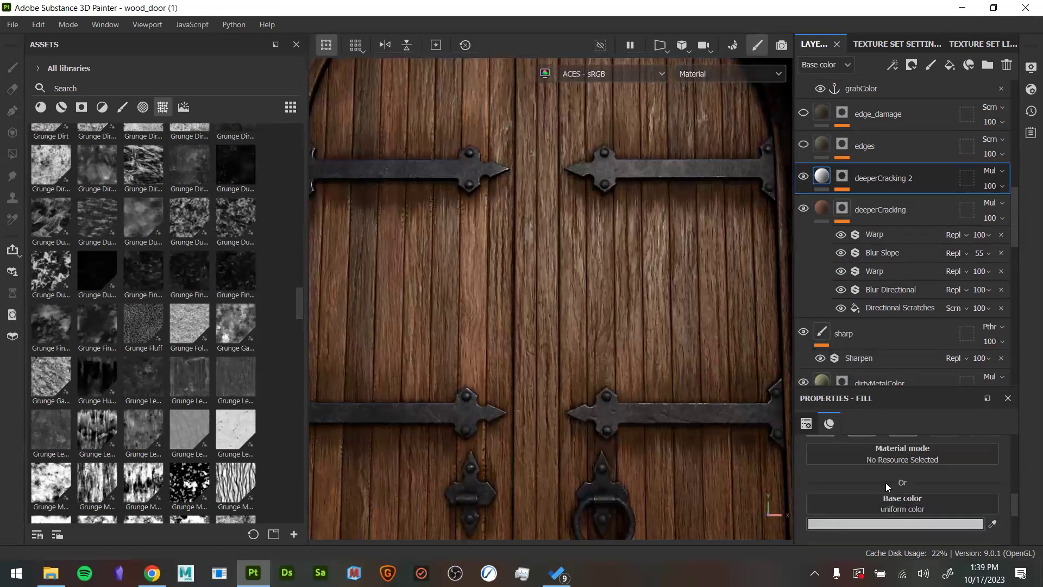
{"action": "left_click", "coordinate": [819, 208]}
{"action": "left_click_drag", "start_coordinate": [624, 321], "coordinate": [589, 283], "text": "alt"}
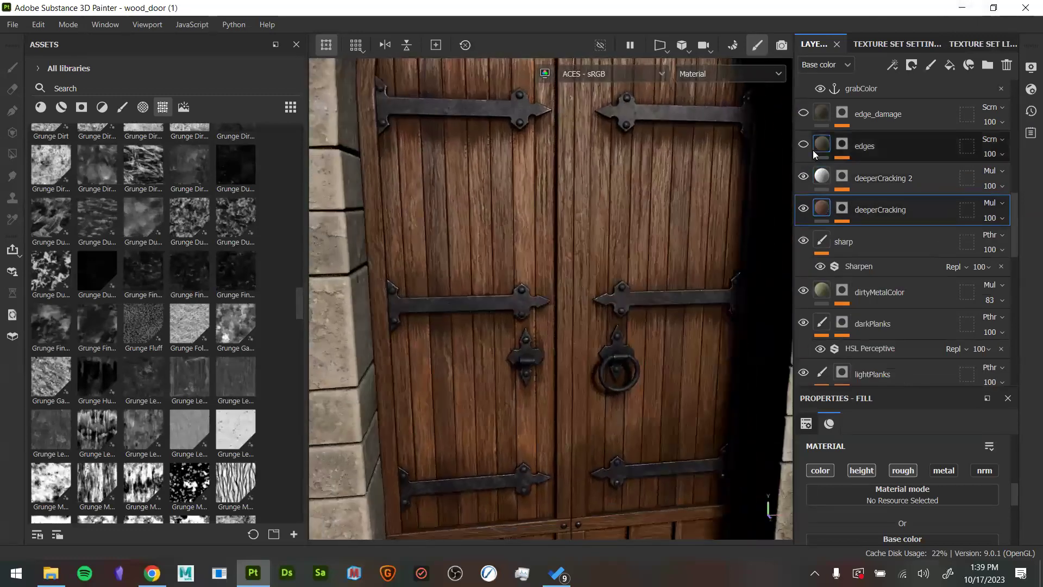
Show the edges layer and inspect its effect along the plank edges
{"action": "scroll", "coordinate": [818, 231], "scroll_direction": "up", "scroll_amount": 3}
{"action": "left_click_drag", "start_coordinate": [690, 258], "coordinate": [657, 237], "text": "alt"}
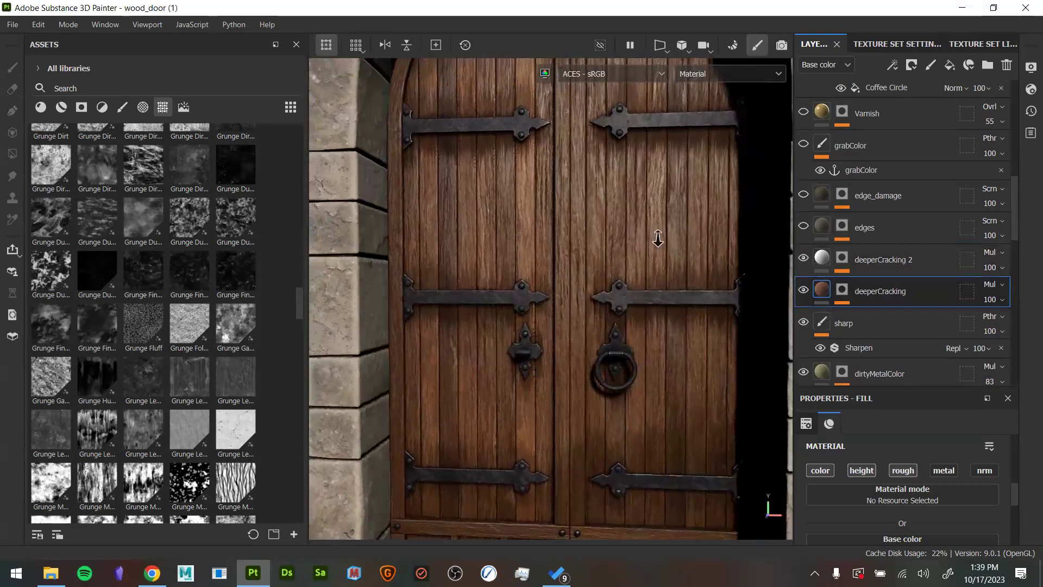
{"action": "right_click_drag", "start_coordinate": [657, 238], "coordinate": [543, 261], "text": "alt"}
{"action": "middle_click_drag", "start_coordinate": [543, 262], "coordinate": [481, 277], "text": "alt"}
{"action": "left_click_drag", "start_coordinate": [482, 277], "coordinate": [517, 294], "text": "alt"}
{"action": "middle_click_drag", "start_coordinate": [517, 294], "coordinate": [544, 322], "text": "alt"}
{"action": "left_click_drag", "start_coordinate": [543, 322], "coordinate": [633, 301], "text": "alt"}
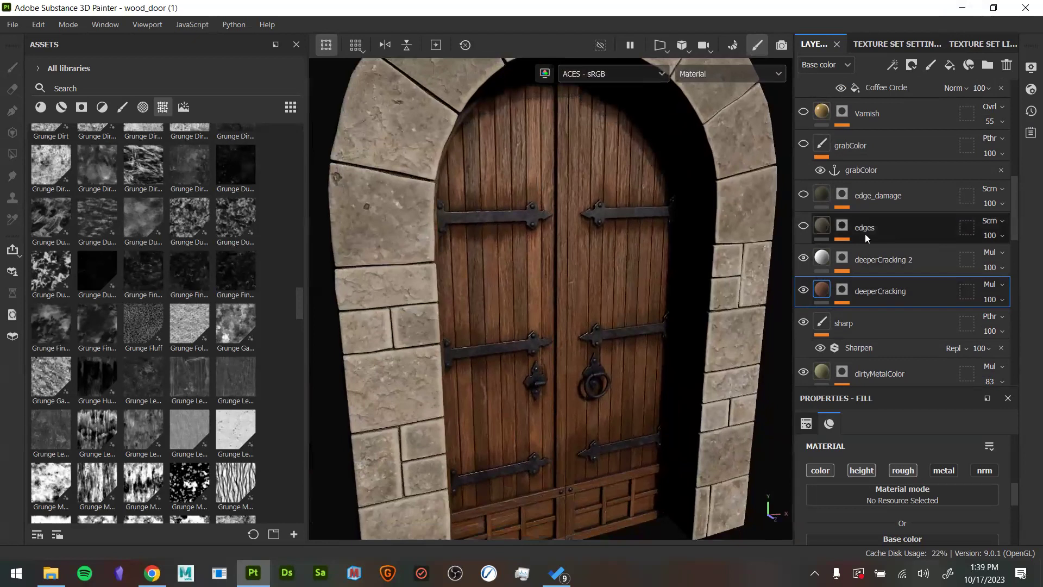
{"action": "left_click", "coordinate": [803, 228]}
{"action": "left_click_drag", "start_coordinate": [612, 411], "coordinate": [575, 429], "text": "alt"}
{"action": "right_click_drag", "start_coordinate": [864, 566], "coordinate": [858, 574], "text": "alt"}
{"action": "middle_click_drag", "start_coordinate": [720, 467], "coordinate": [713, 296], "text": "alt"}
{"action": "left_click_drag", "start_coordinate": [711, 359], "coordinate": [671, 357], "text": "alt"}
{"action": "middle_click_drag", "start_coordinate": [673, 391], "coordinate": [668, 535], "text": "alt"}
{"action": "left_click_drag", "start_coordinate": [668, 489], "coordinate": [686, 478], "text": "alt"}
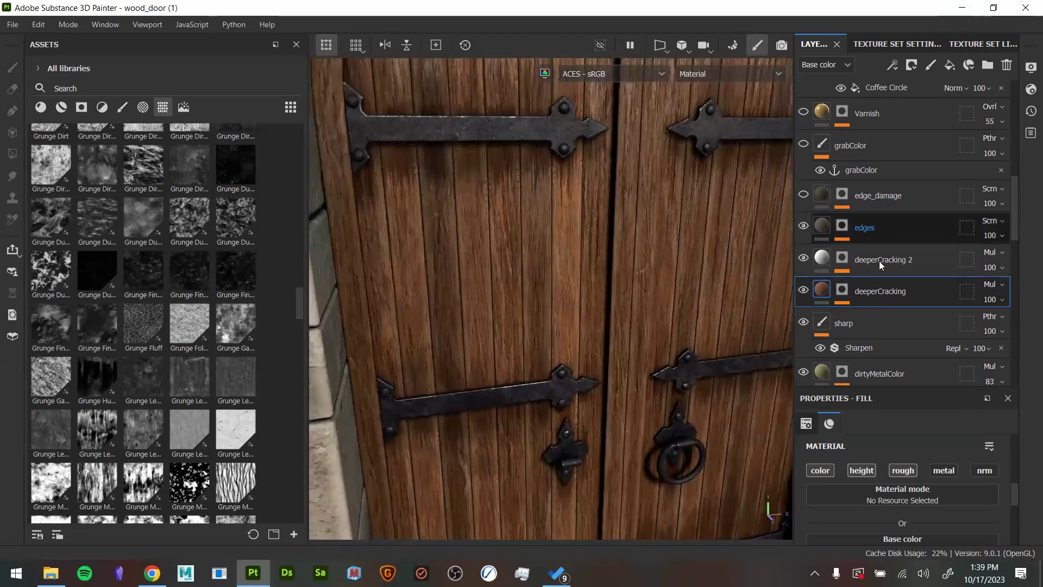
View the edges layer's mask with only mg_mask_editor visible, hiding its Blur Slope and Warp filters
{"action": "mouse_move", "coordinate": [816, 234]}
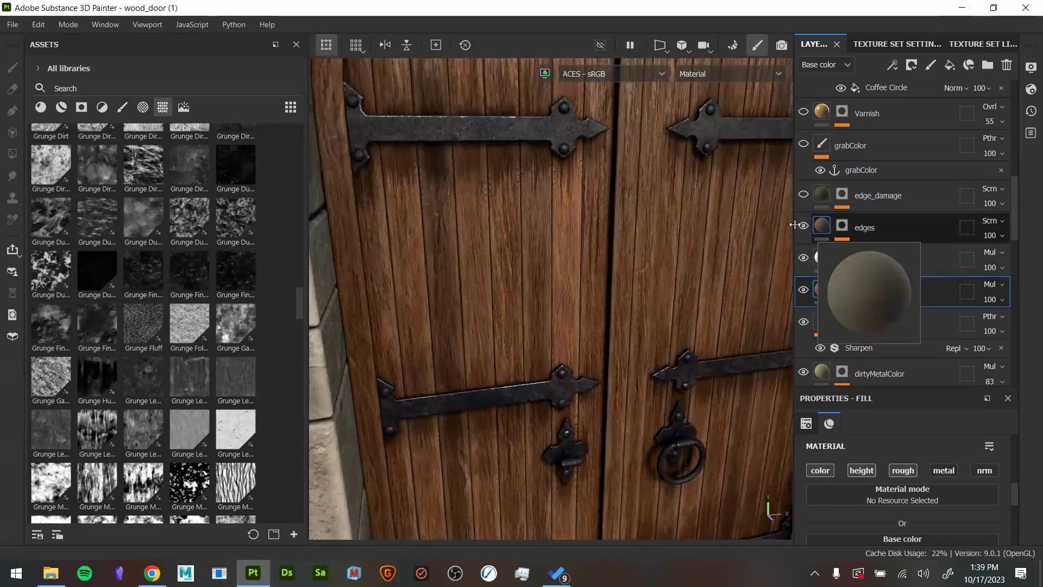
{"action": "left_click_drag", "start_coordinate": [705, 268], "coordinate": [624, 288], "text": "alt"}
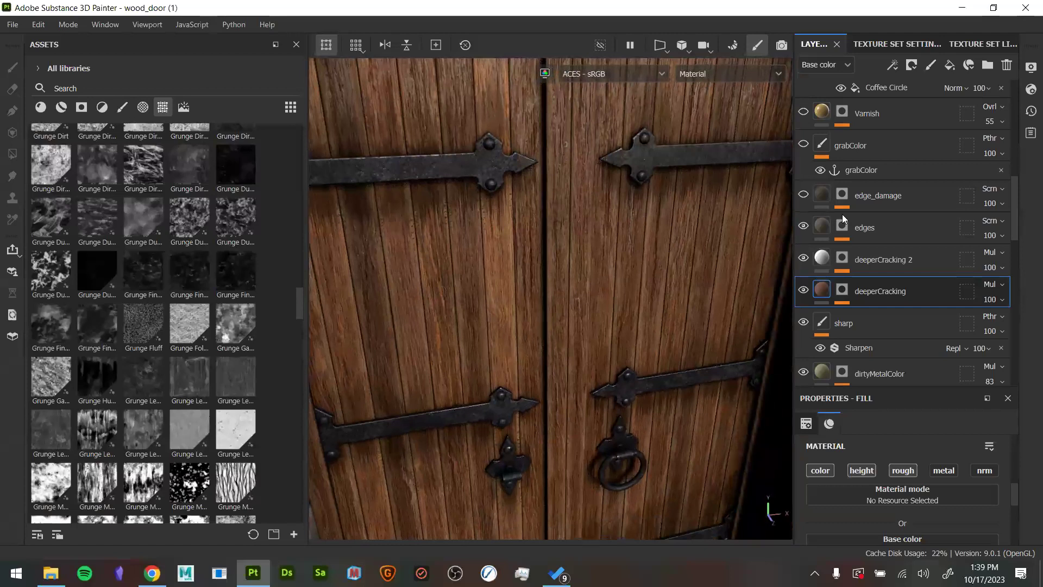
{"action": "mouse_move", "coordinate": [822, 226]}
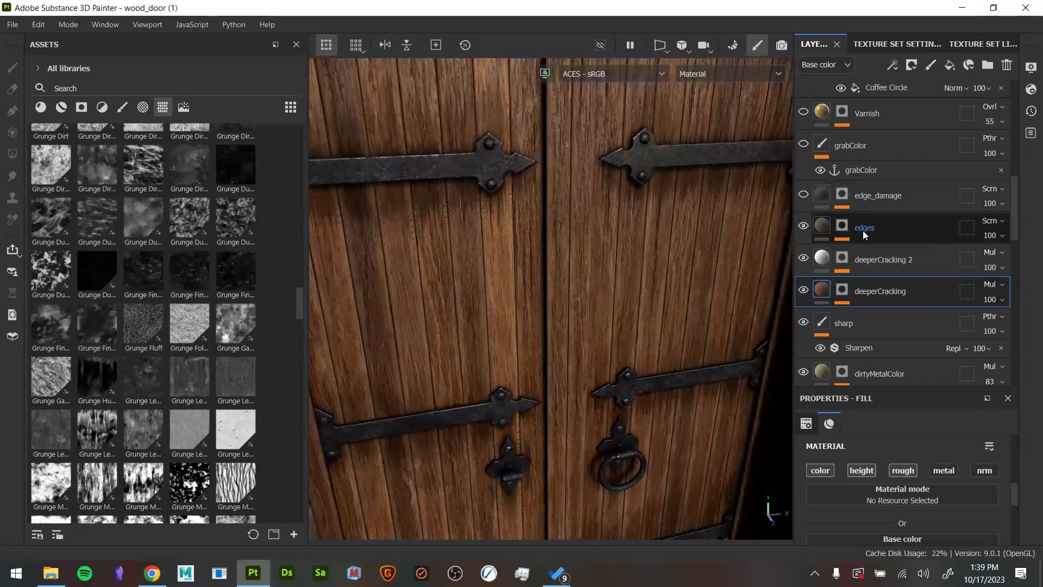
{"action": "left_click", "coordinate": [842, 226], "text": "alt"}
{"action": "left_click_drag", "start_coordinate": [666, 323], "coordinate": [701, 291], "text": "alt"}
{"action": "left_click", "coordinate": [841, 270]}
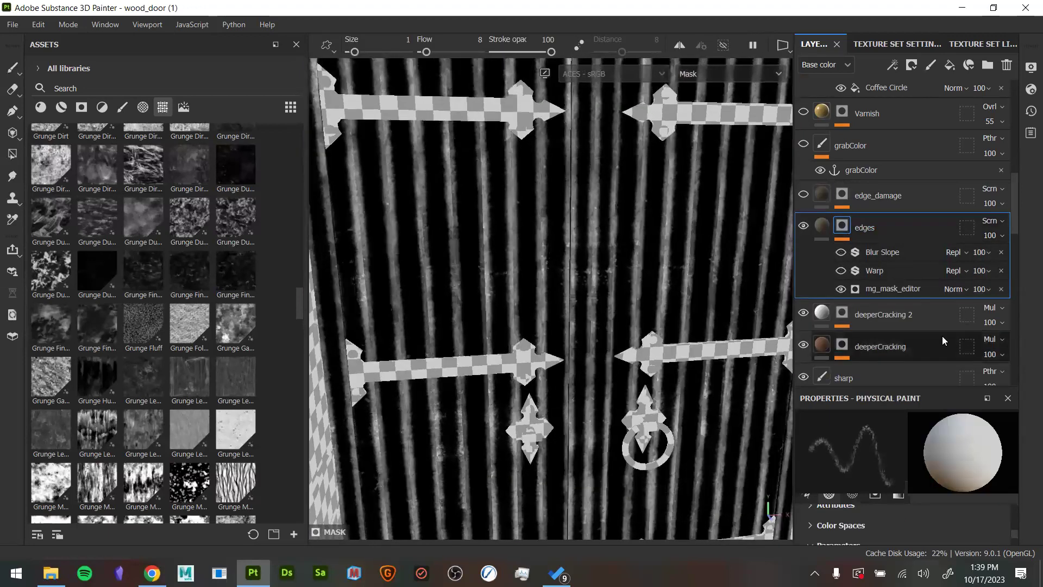
Preview the Dust Soft Edges smart mask and re-enable the Warp and Blur Slope filters in the edges mask
{"action": "left_click", "coordinate": [82, 107]}
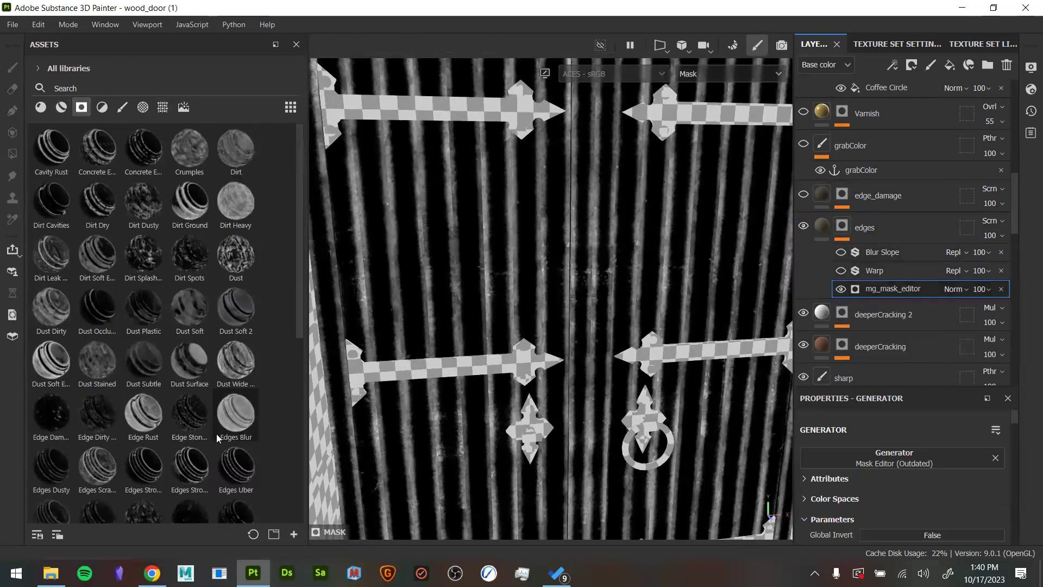
{"action": "scroll", "coordinate": [220, 353], "scroll_direction": "up", "scroll_amount": 3}
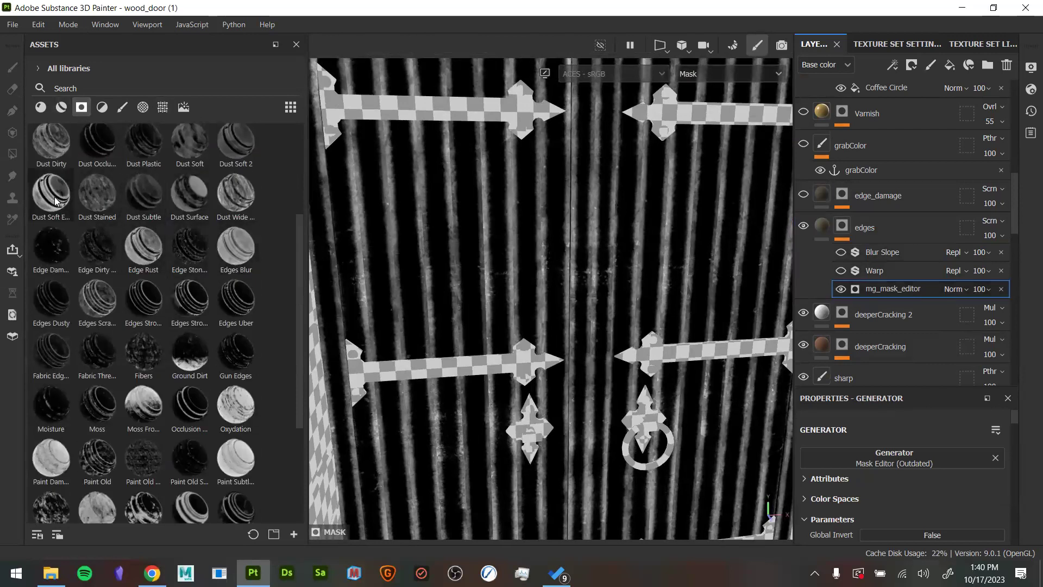
{"action": "mouse_move", "coordinate": [55, 201]}
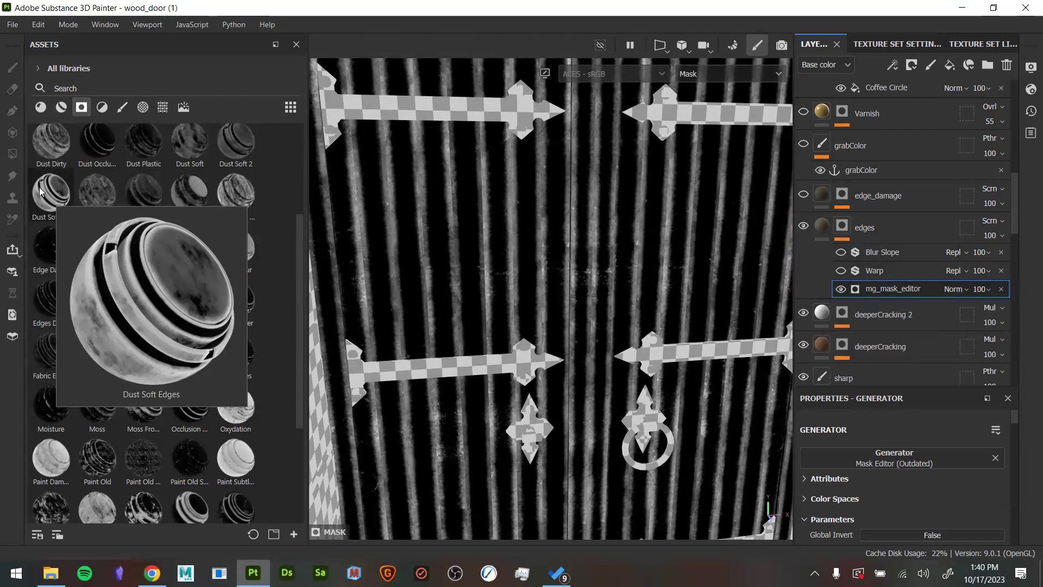
{"action": "left_click", "coordinate": [840, 270]}
{"action": "left_click", "coordinate": [840, 252]}
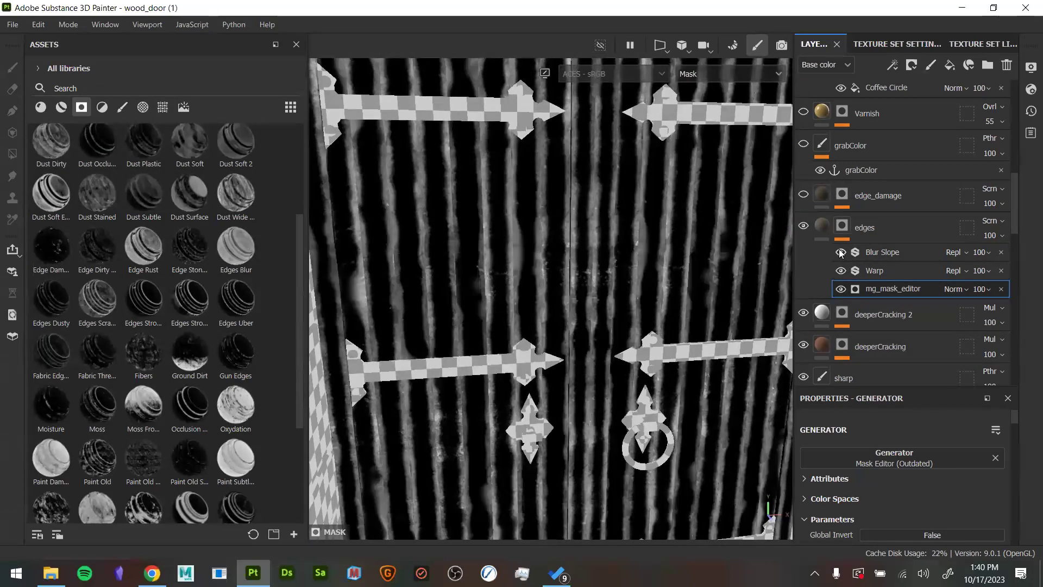
Return to the material view and inspect the edges layer's effect on the door planks
{"action": "key", "text": "m"}
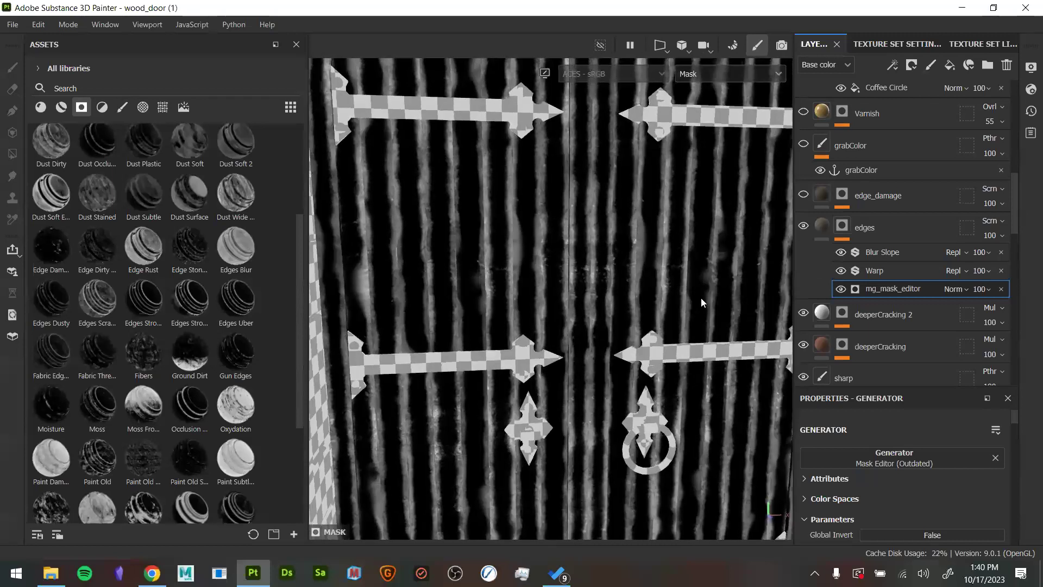
{"action": "left_click_drag", "start_coordinate": [489, 291], "coordinate": [498, 298], "text": "alt"}
{"action": "right_click_drag", "start_coordinate": [498, 298], "coordinate": [523, 314], "text": "alt"}
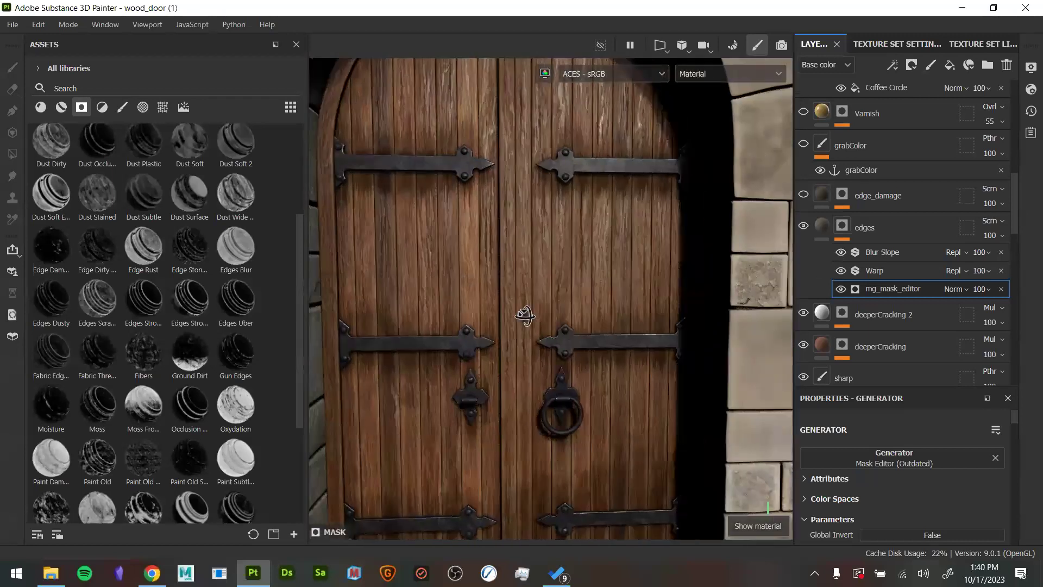
{"action": "left_click_drag", "start_coordinate": [524, 314], "coordinate": [505, 313], "text": "alt"}
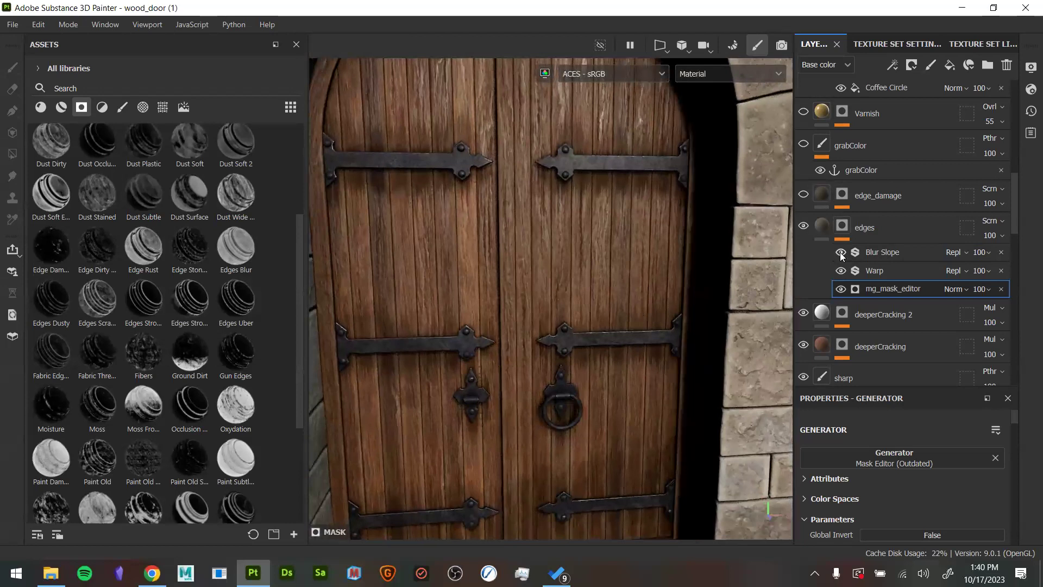
{"action": "left_click_drag", "start_coordinate": [643, 294], "coordinate": [663, 266], "text": "alt"}
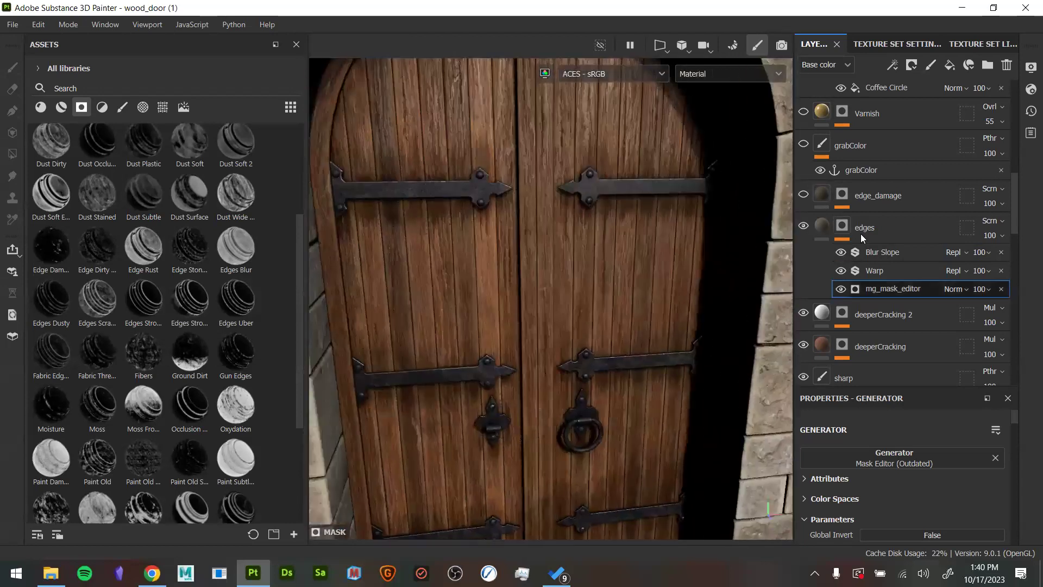
Show the edge_damage layer and view its mask with only the lower mg_curvature generator enabled, hiding both Blur Slope filters
{"action": "left_click", "coordinate": [803, 195]}
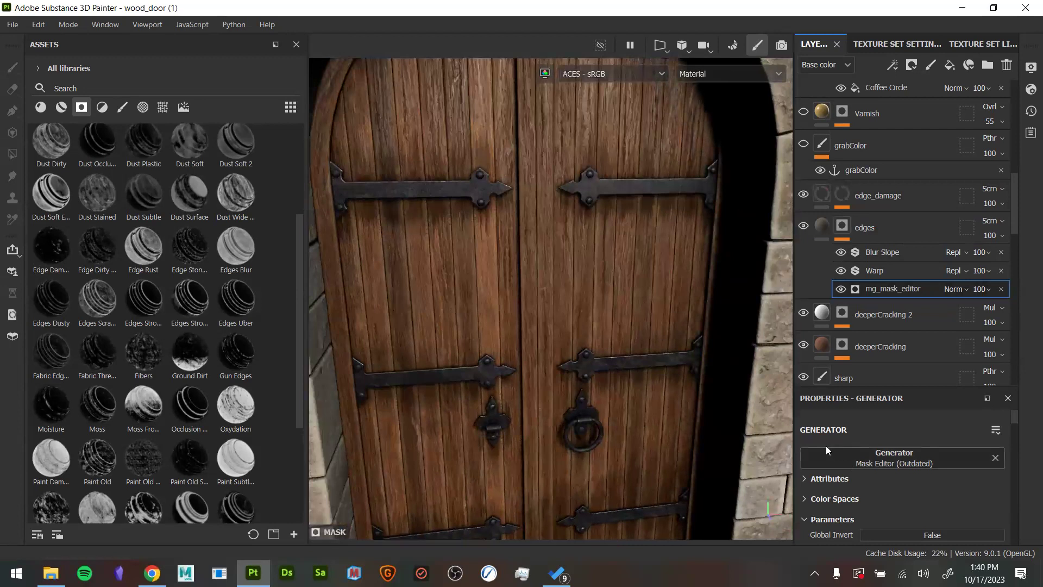
{"action": "left_click_drag", "start_coordinate": [783, 304], "coordinate": [707, 362], "text": "alt"}
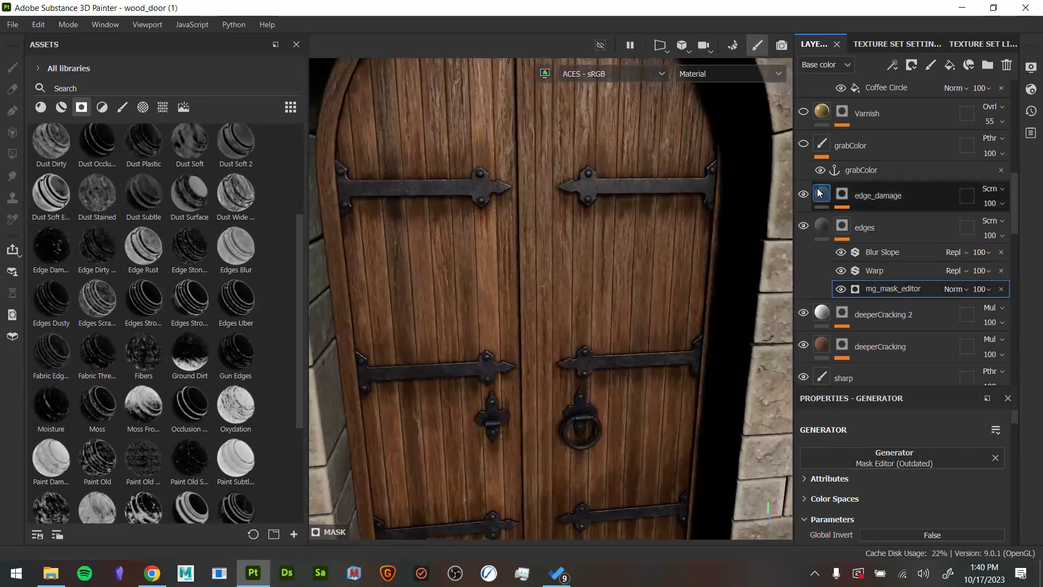
{"action": "left_click", "coordinate": [842, 194], "text": "alt"}
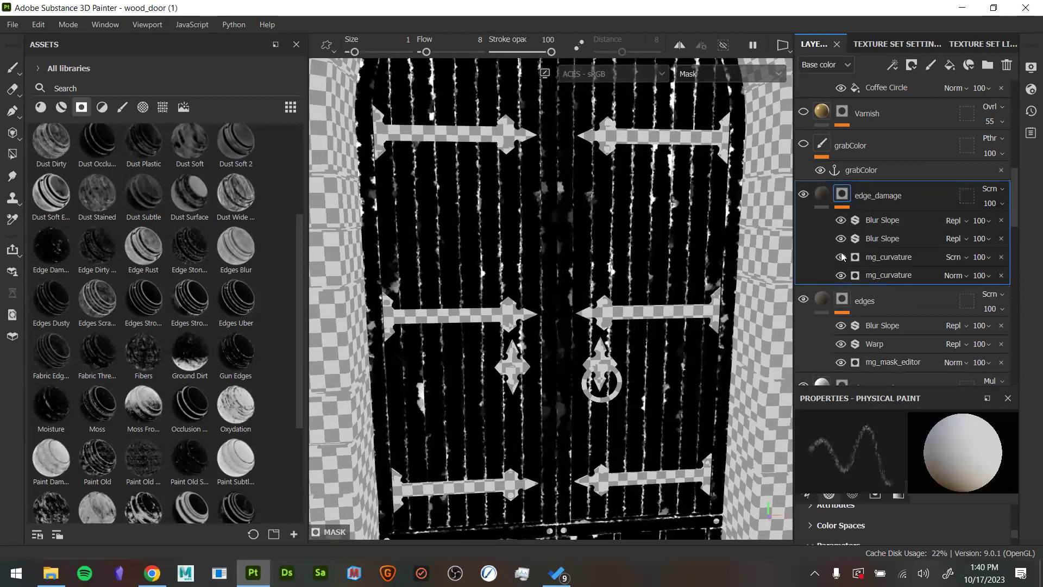
{"action": "left_click", "coordinate": [841, 220]}
{"action": "left_click", "coordinate": [841, 239]}
{"action": "left_click", "coordinate": [841, 257]}
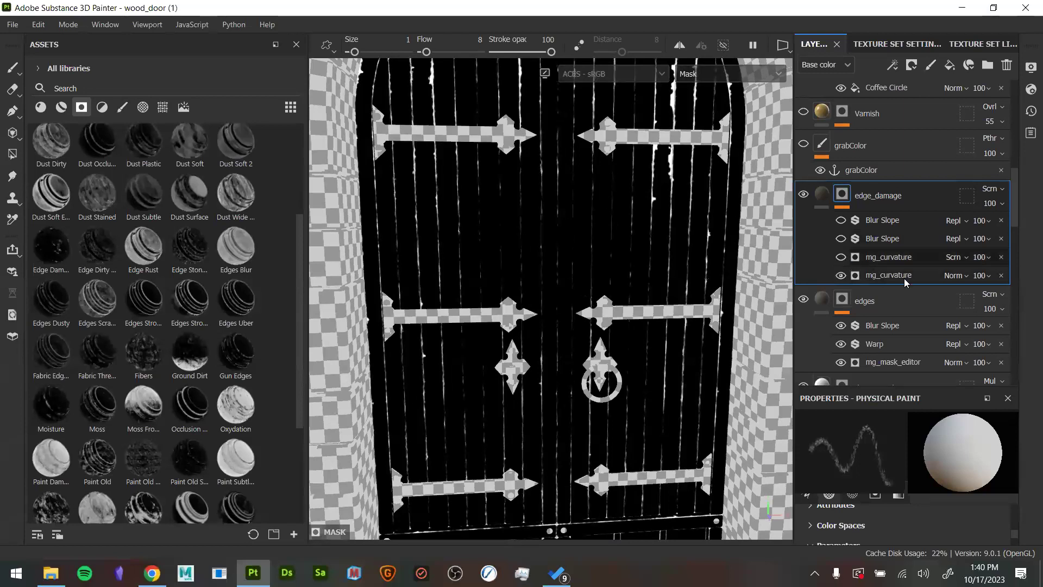
Compare the edge_damage mask with and without the upper mg_curvature generator, leaving that generator enabled
{"action": "left_click", "coordinate": [842, 257]}
{"action": "left_click", "coordinate": [842, 256]}
{"action": "left_click", "coordinate": [842, 256]}
{"action": "left_click", "coordinate": [842, 257]}
{"action": "left_click", "coordinate": [842, 257]}
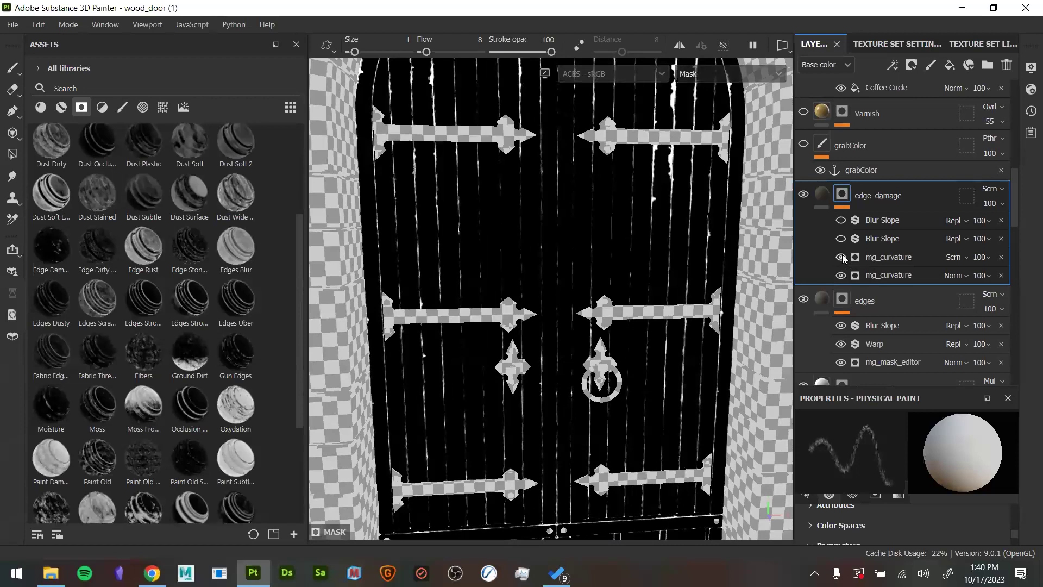
{"action": "left_click", "coordinate": [842, 258]}
{"action": "left_click", "coordinate": [842, 258]}
{"action": "left_click", "coordinate": [842, 257]}
{"action": "left_click", "coordinate": [842, 258]}
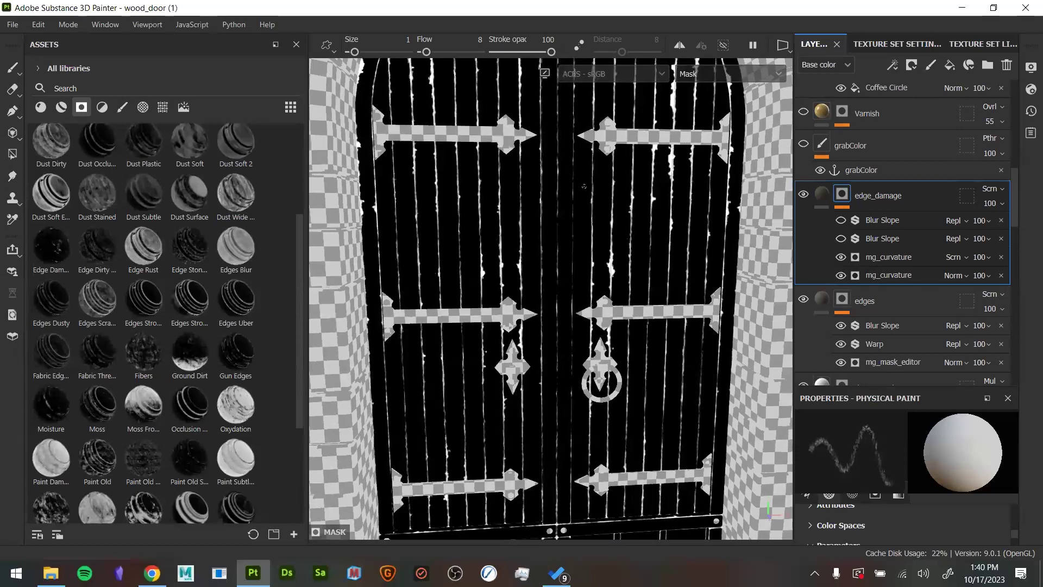
Re-enable both Blur Slope filters in the edge_damage mask and return to the material view
{"action": "left_click", "coordinate": [841, 239]}
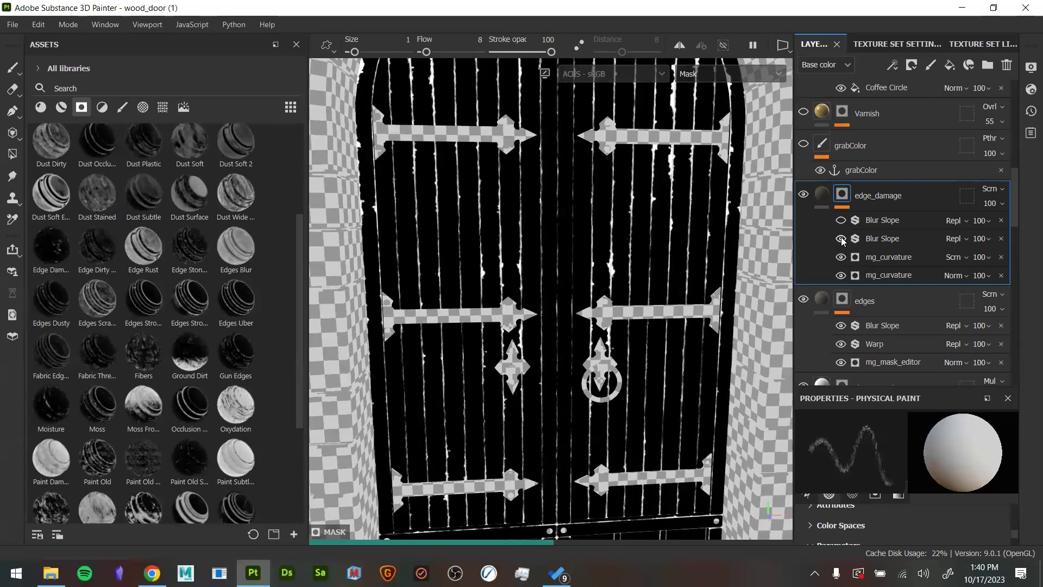
{"action": "left_click", "coordinate": [841, 220]}
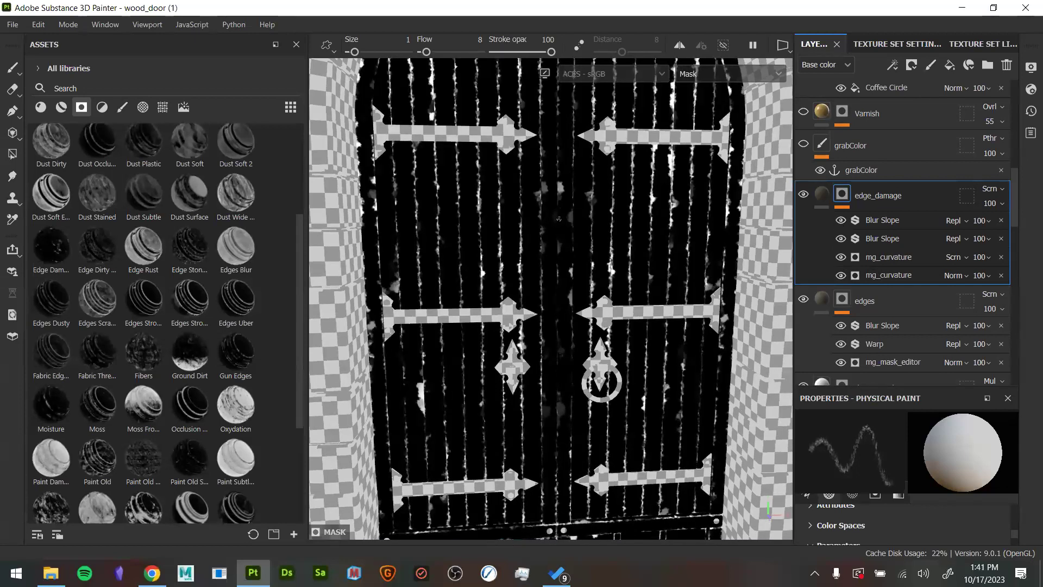
{"action": "key", "text": "m"}
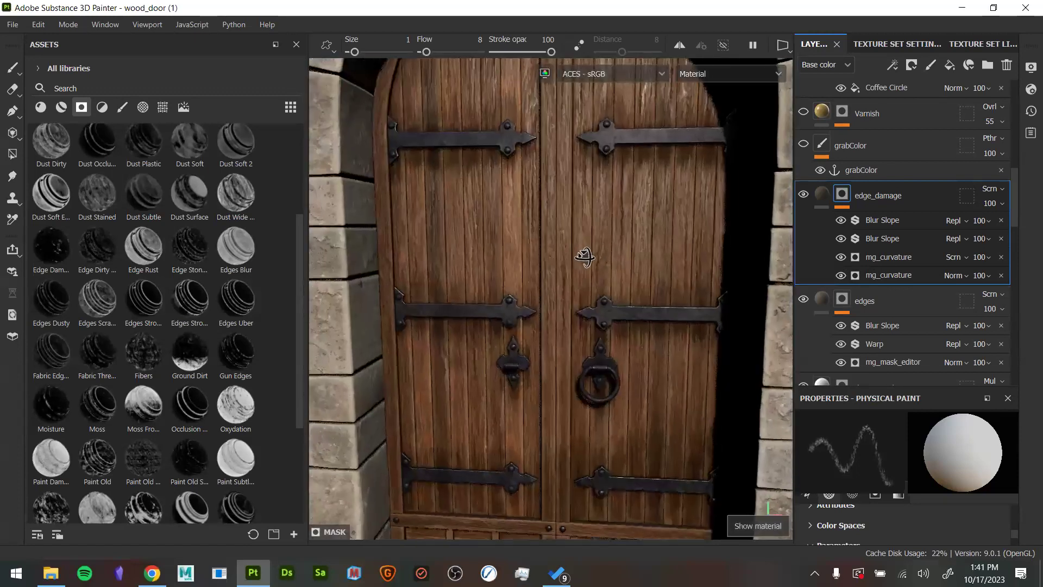
Compare the planks up close with the edge_damage layer hidden and shown, leaving the layer visible
{"action": "right_click_drag", "start_coordinate": [886, 401], "coordinate": [931, 408], "text": "alt"}
{"action": "middle_click_drag", "start_coordinate": [780, 214], "coordinate": [788, 244], "text": "alt"}
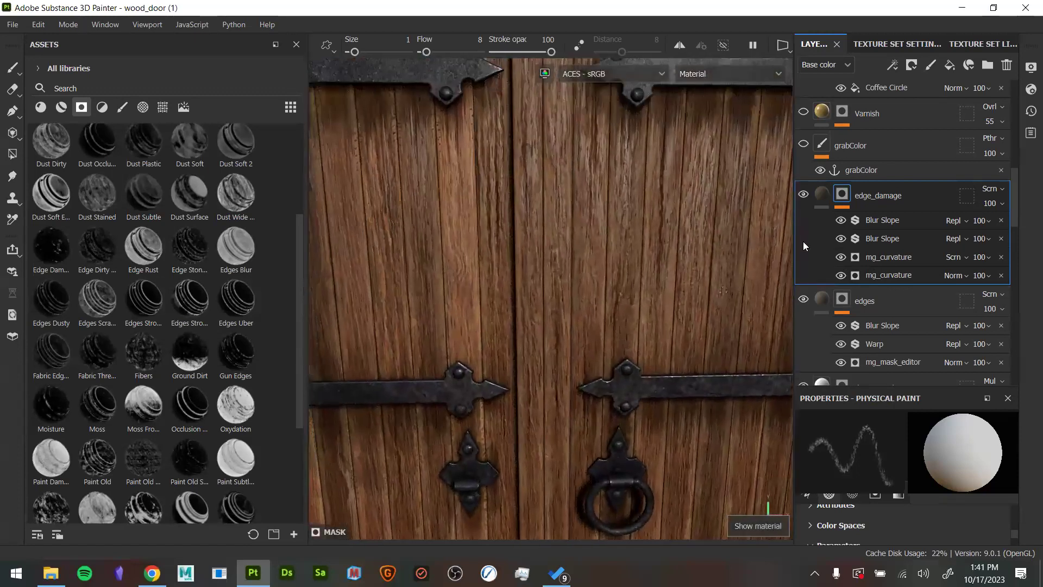
{"action": "left_click", "coordinate": [803, 196]}
{"action": "left_click", "coordinate": [803, 196]}
{"action": "middle_click_drag", "start_coordinate": [645, 272], "coordinate": [536, 203], "text": "alt"}
{"action": "left_click_drag", "start_coordinate": [675, 319], "coordinate": [725, 347], "text": "alt"}
{"action": "right_click_drag", "start_coordinate": [725, 348], "coordinate": [880, 442], "text": "alt"}
{"action": "left_click_drag", "start_coordinate": [603, 348], "coordinate": [589, 396], "text": "alt"}
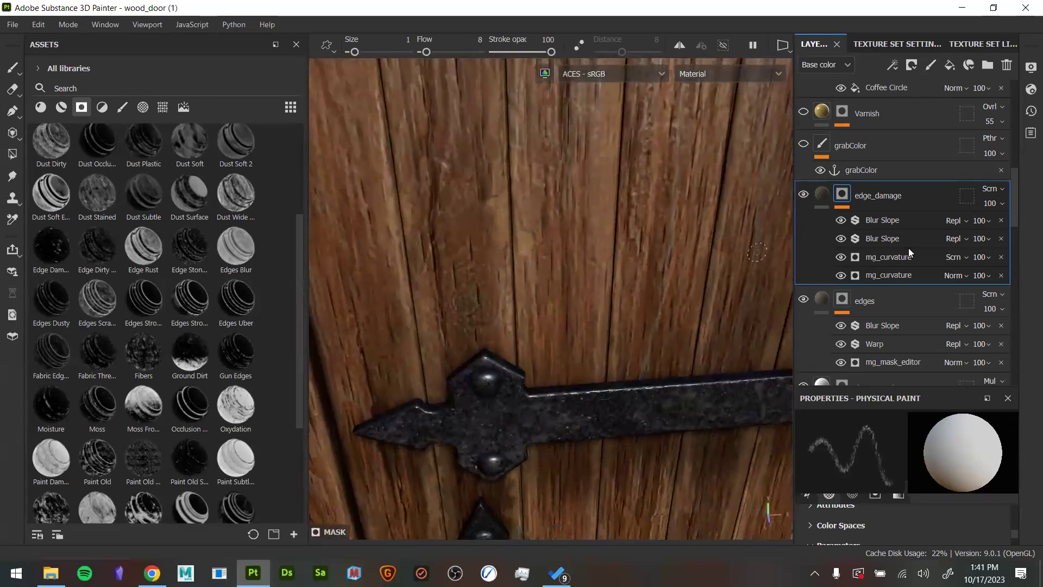
{"action": "left_click", "coordinate": [803, 195]}
{"action": "left_click", "coordinate": [804, 195]}
{"action": "left_click", "coordinate": [804, 195]}
{"action": "left_click", "coordinate": [803, 195]}
View the whole door again and check the fill properties of the edge_damage and edges layers
{"action": "right_click_drag", "start_coordinate": [631, 298], "coordinate": [559, 214], "text": "alt"}
{"action": "left_click_drag", "start_coordinate": [559, 214], "coordinate": [614, 279], "text": "alt"}
{"action": "left_click", "coordinate": [821, 193]}
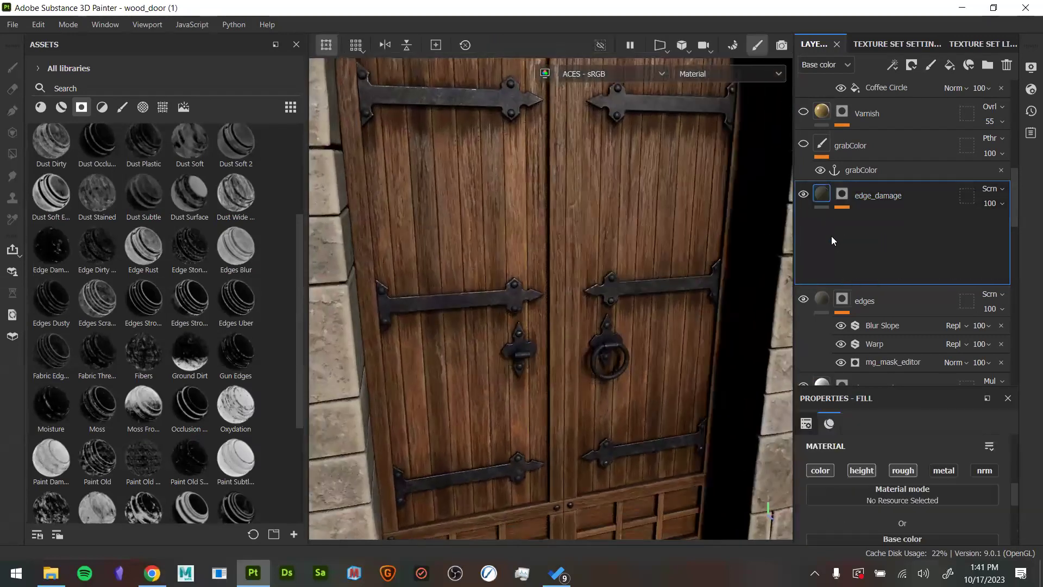
{"action": "left_click", "coordinate": [822, 228]}
Show the grabColor layer and check which layers reference its grabColor anchor point
{"action": "scroll", "coordinate": [834, 212], "scroll_direction": "up", "scroll_amount": 1}
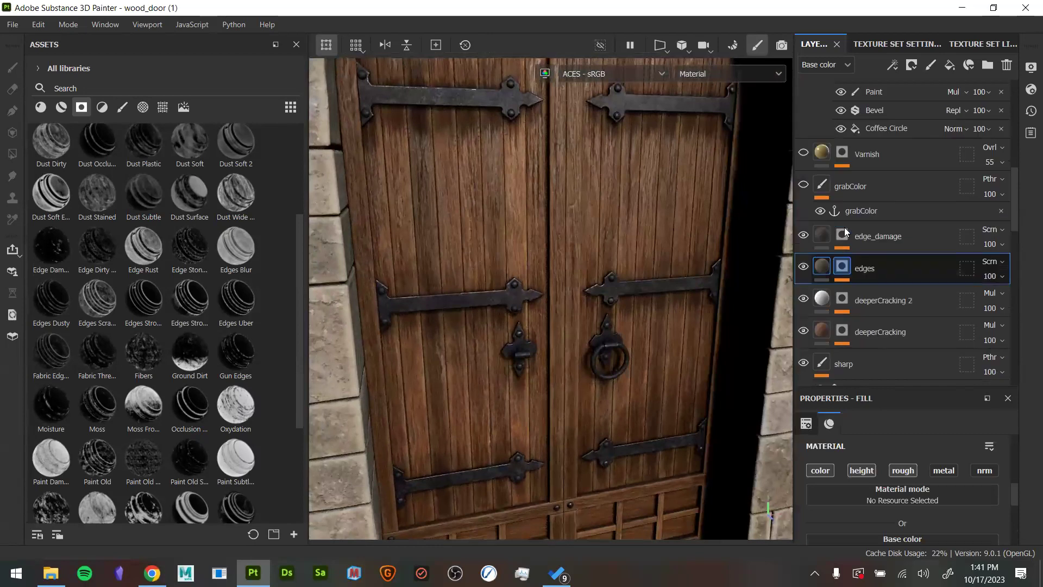
{"action": "scroll", "coordinate": [835, 208], "scroll_direction": "up", "scroll_amount": 1}
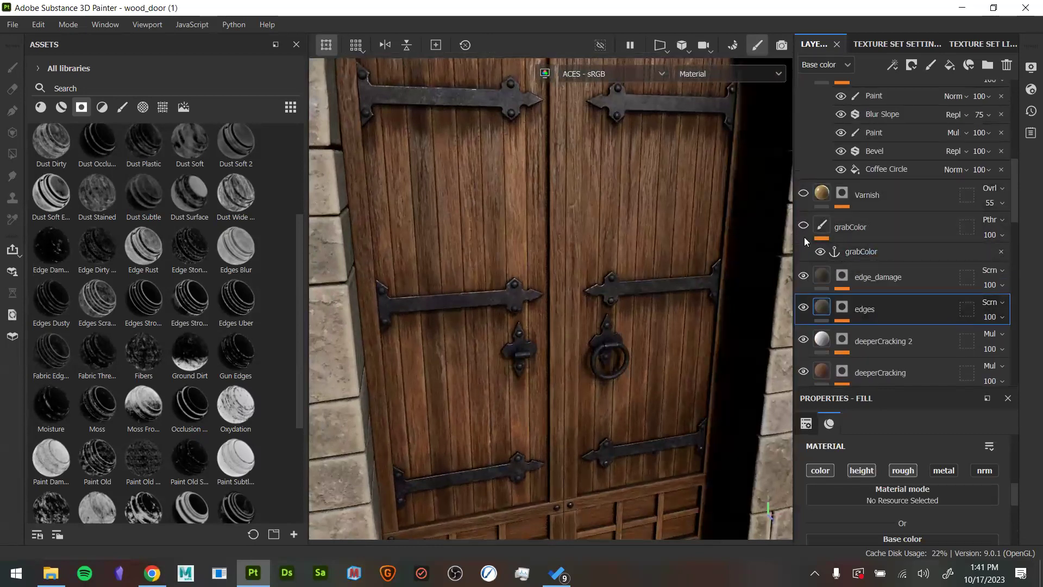
{"action": "left_click", "coordinate": [844, 222]}
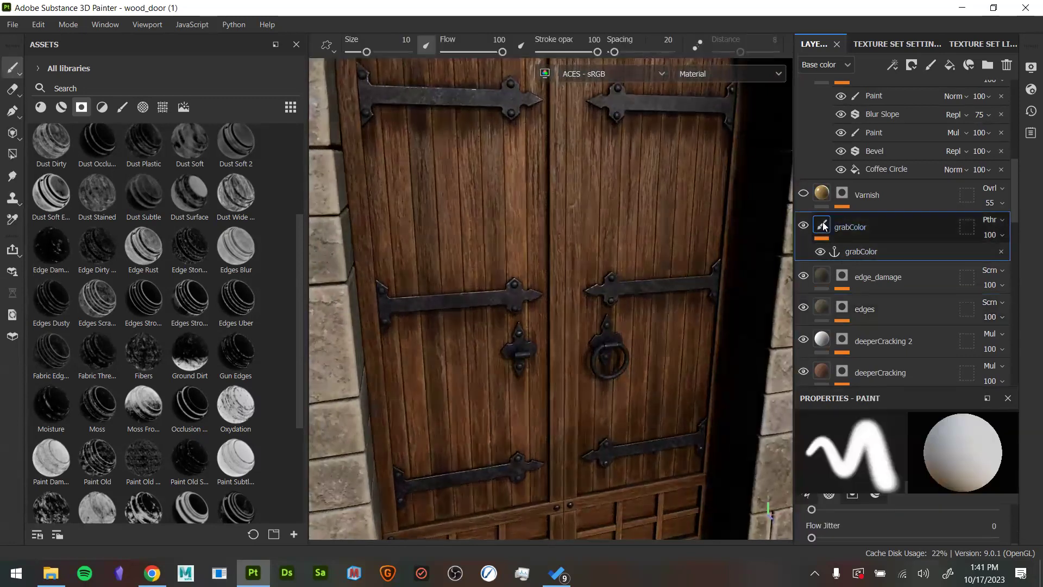
{"action": "left_click", "coordinate": [864, 251]}
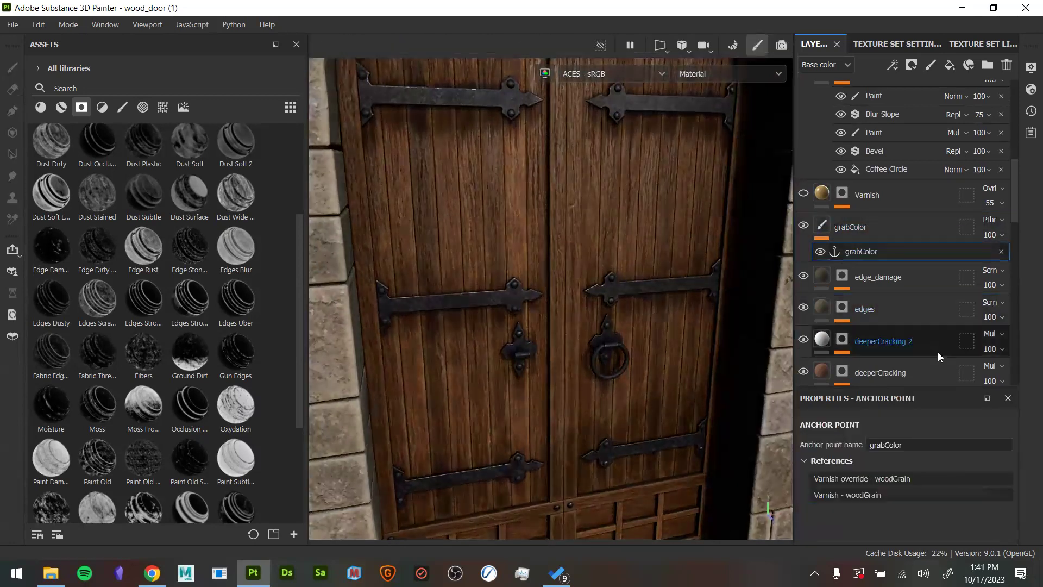
{"action": "left_click", "coordinate": [841, 222]}
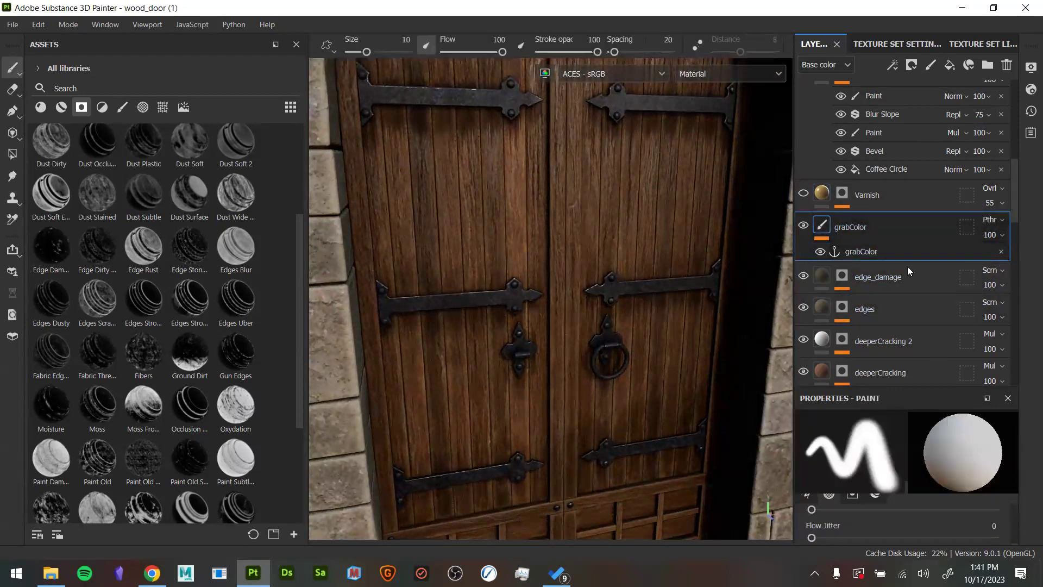
Rename the woodGrain fill at the base of the Varnish layer's mask stack to grabColor
{"action": "scroll", "coordinate": [870, 239], "scroll_direction": "up", "scroll_amount": 1}
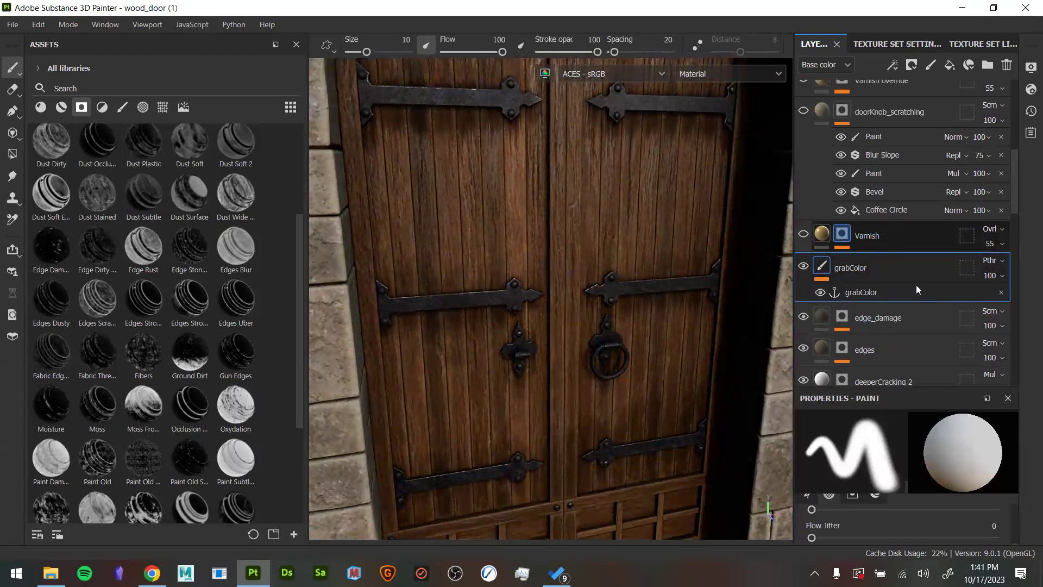
{"action": "left_click", "coordinate": [825, 233]}
{"action": "scroll", "coordinate": [852, 253], "scroll_direction": "down", "scroll_amount": 2}
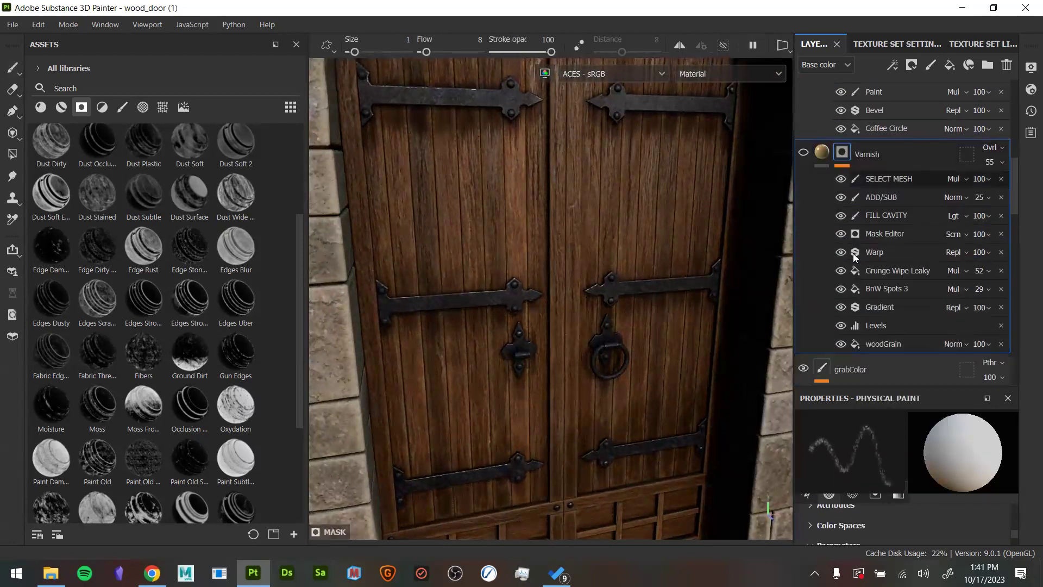
{"action": "left_click", "coordinate": [895, 344]}
{"action": "scroll", "coordinate": [867, 375], "scroll_direction": "down", "scroll_amount": 1}
{"action": "scroll", "coordinate": [867, 374], "scroll_direction": "up", "scroll_amount": 1}
{"action": "scroll", "coordinate": [867, 353], "scroll_direction": "down", "scroll_amount": 1}
{"action": "double_click", "coordinate": [874, 304]}
{"action": "type", "text": "grabColor"}
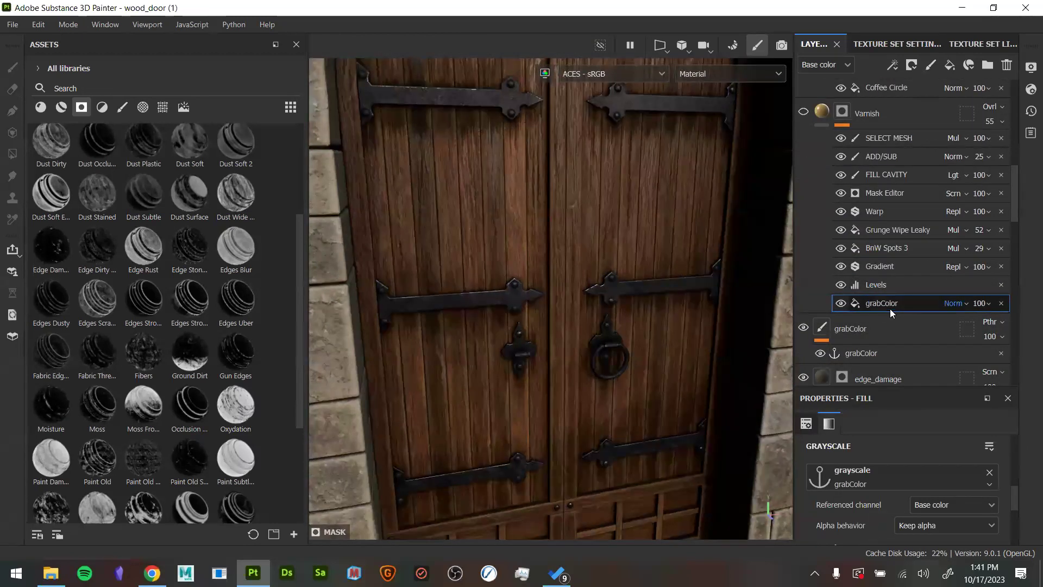
{"action": "key", "text": "Return"}
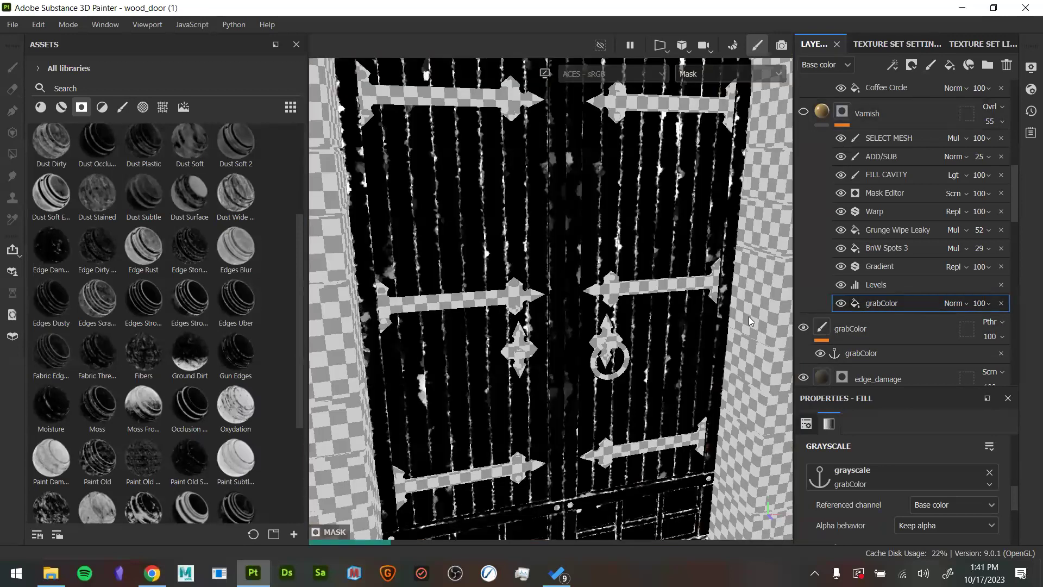
Display the Varnish layer's mask and examine it across the whole door
{"action": "left_click_drag", "start_coordinate": [749, 317], "coordinate": [721, 295], "text": "alt"}
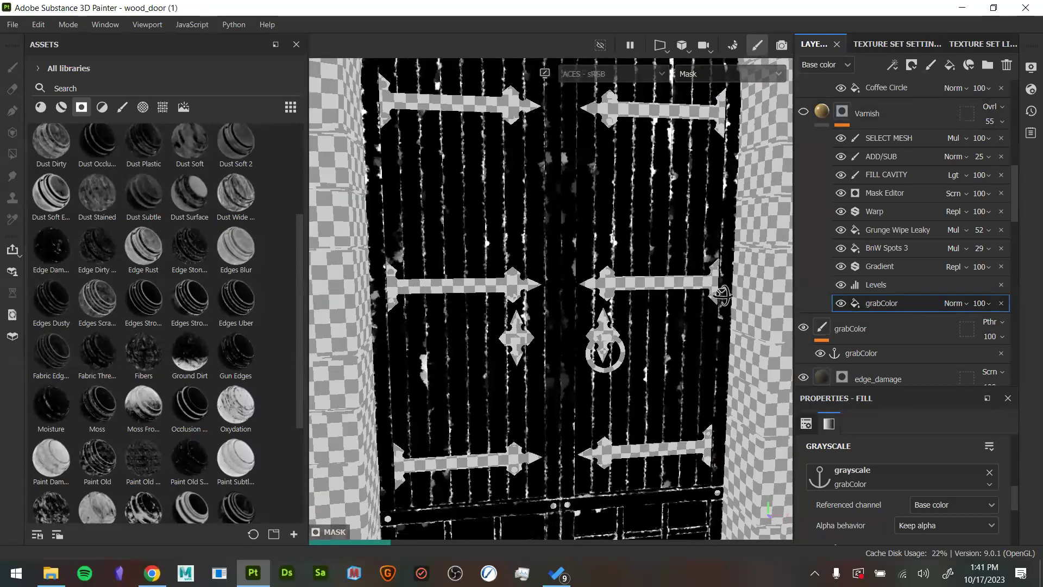
{"action": "left_click", "coordinate": [847, 110], "text": "alt"}
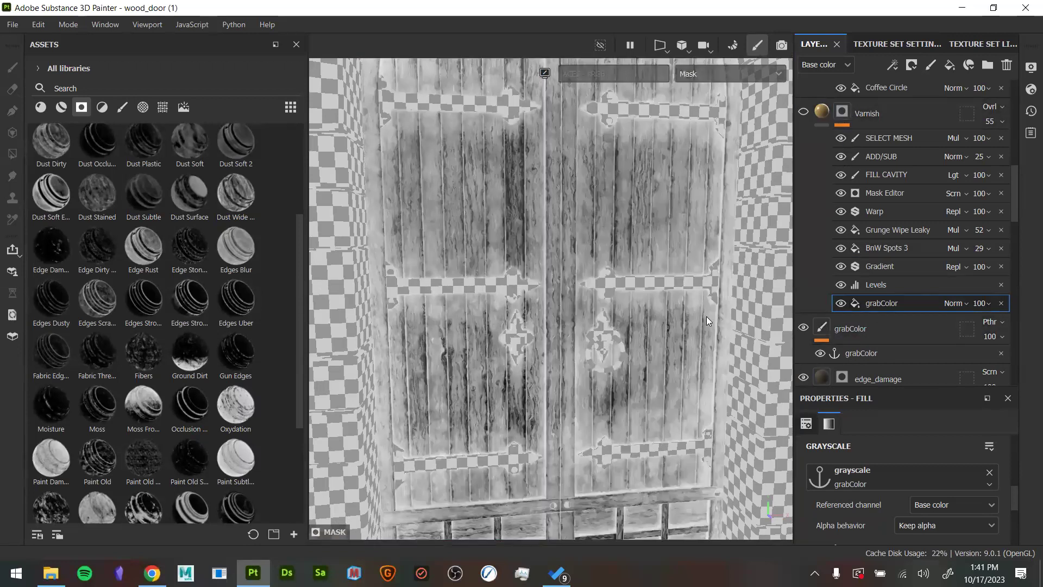
{"action": "left_click_drag", "start_coordinate": [685, 309], "coordinate": [677, 281], "text": "alt"}
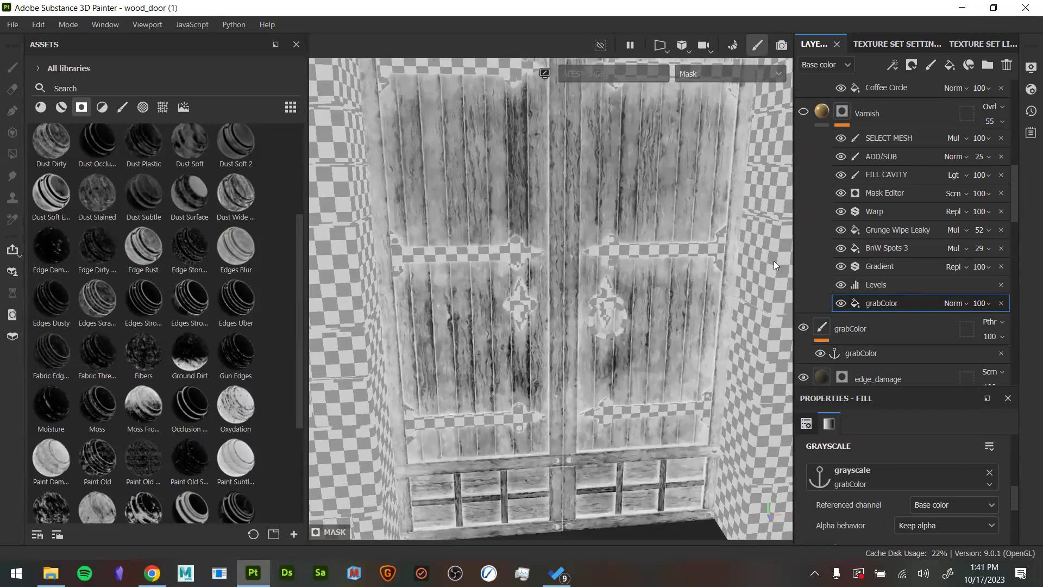
Switch to Chrome and open the Great Wood Process link from the #resources channel in Slack
{"action": "left_click", "coordinate": [152, 573]}
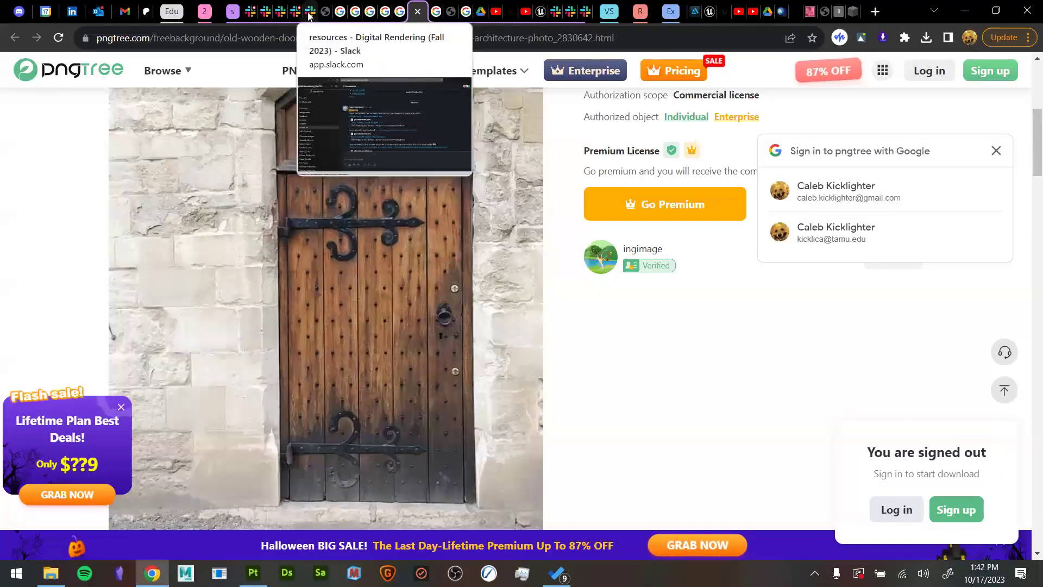
{"action": "left_click", "coordinate": [308, 13]}
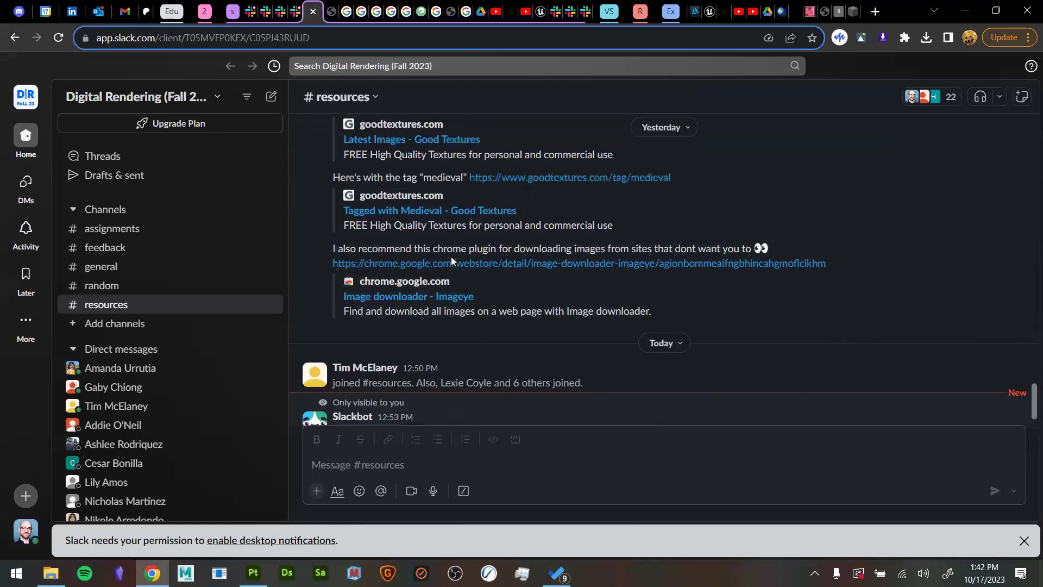
{"action": "scroll", "coordinate": [447, 274], "scroll_direction": "up", "scroll_amount": 5}
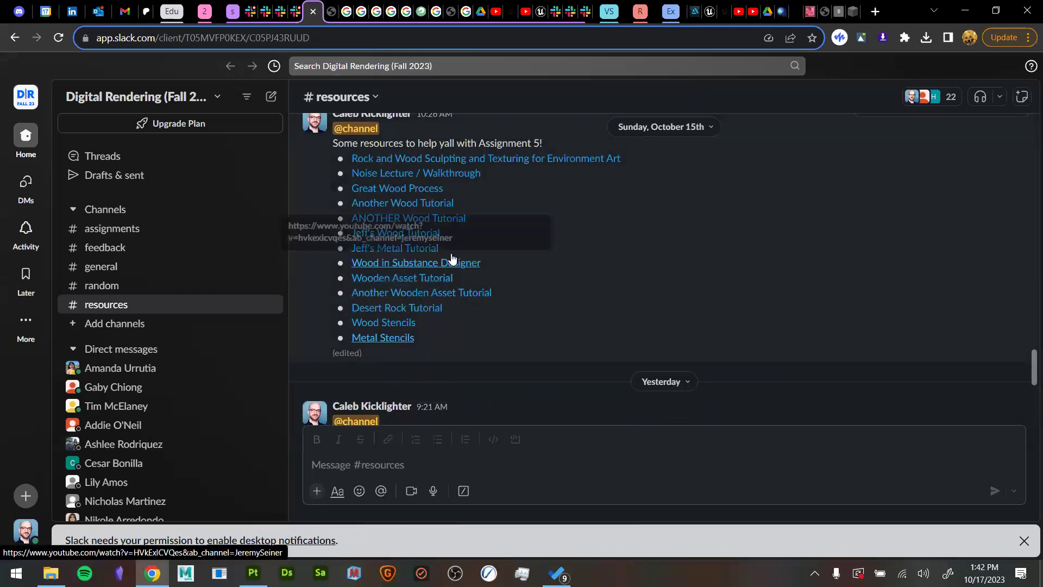
{"action": "left_click", "coordinate": [426, 188]}
Find the varnish mask breakdown in the Marmoset article and enlarge its annotated layer stack screenshot
{"action": "scroll", "coordinate": [307, 276], "scroll_direction": "down", "scroll_amount": 15}
{"action": "scroll", "coordinate": [308, 277], "scroll_direction": "down", "scroll_amount": 20}
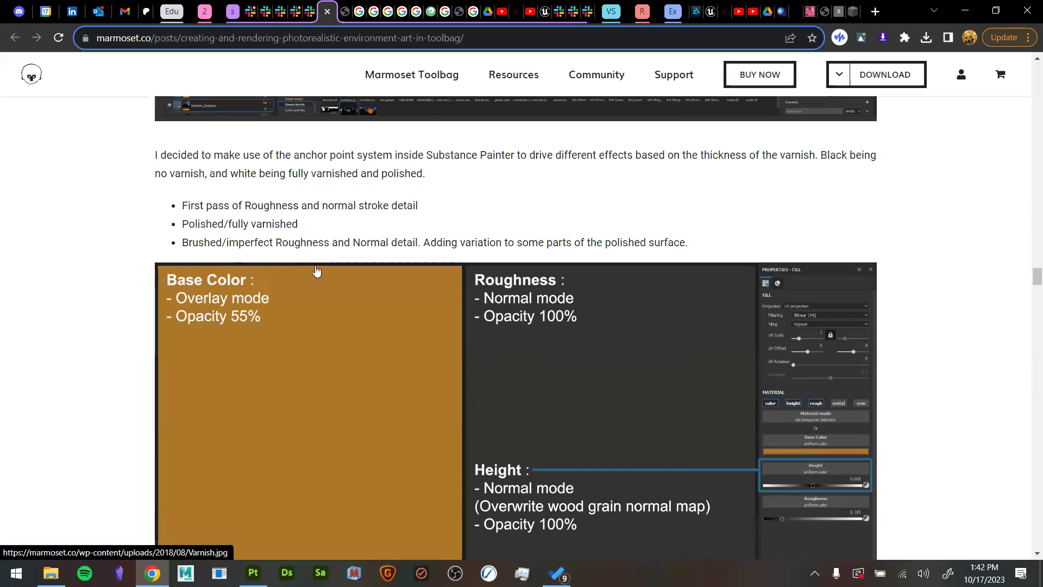
{"action": "scroll", "coordinate": [476, 336], "scroll_direction": "up", "scroll_amount": 8}
{"action": "scroll", "coordinate": [428, 294], "scroll_direction": "down", "scroll_amount": 20}
{"action": "scroll", "coordinate": [321, 311], "scroll_direction": "up", "scroll_amount": 4}
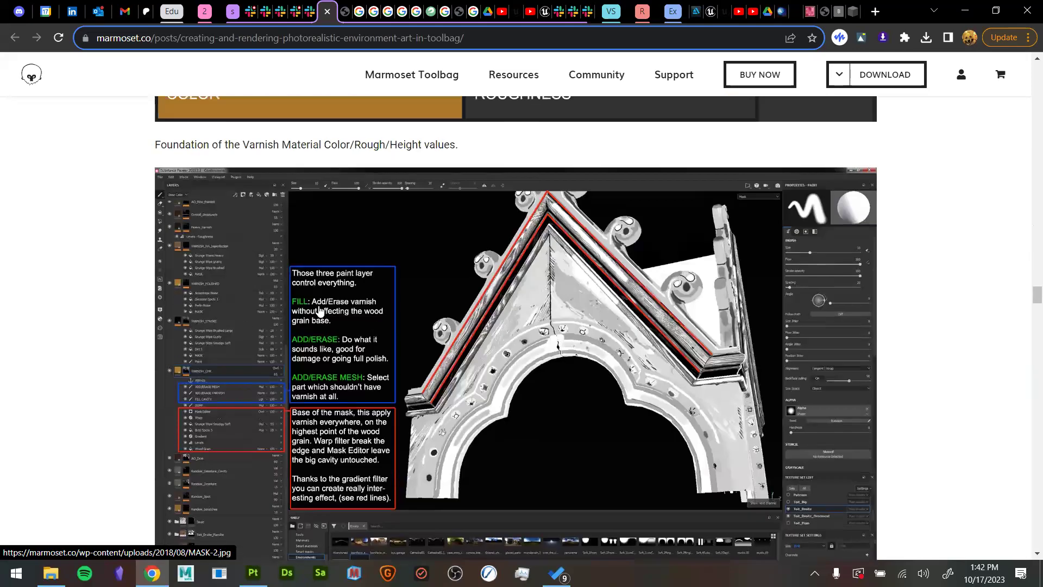
{"action": "scroll", "coordinate": [371, 352], "scroll_direction": "down", "scroll_amount": 3}
{"action": "left_click", "coordinate": [369, 308]}
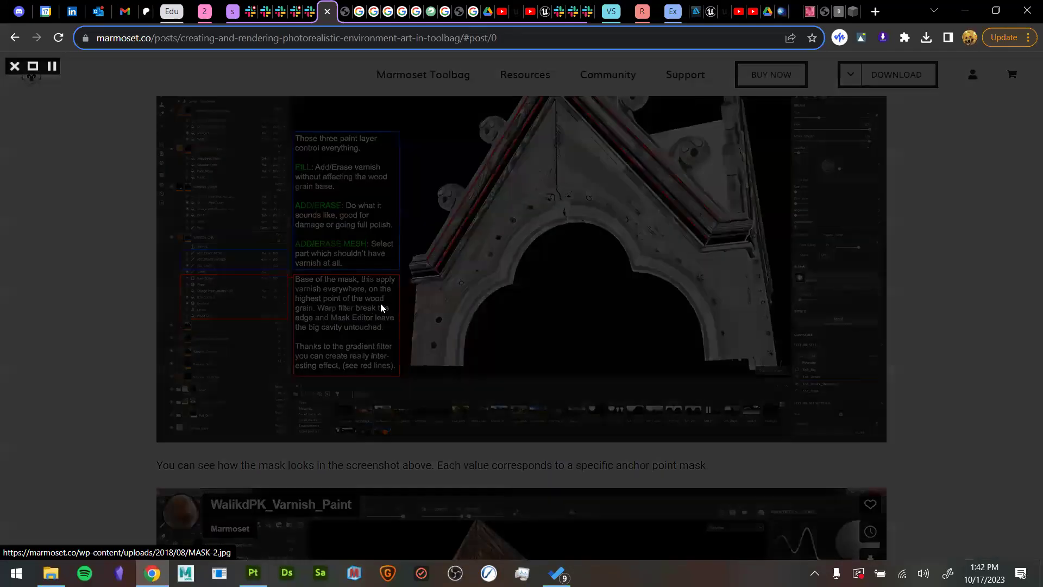
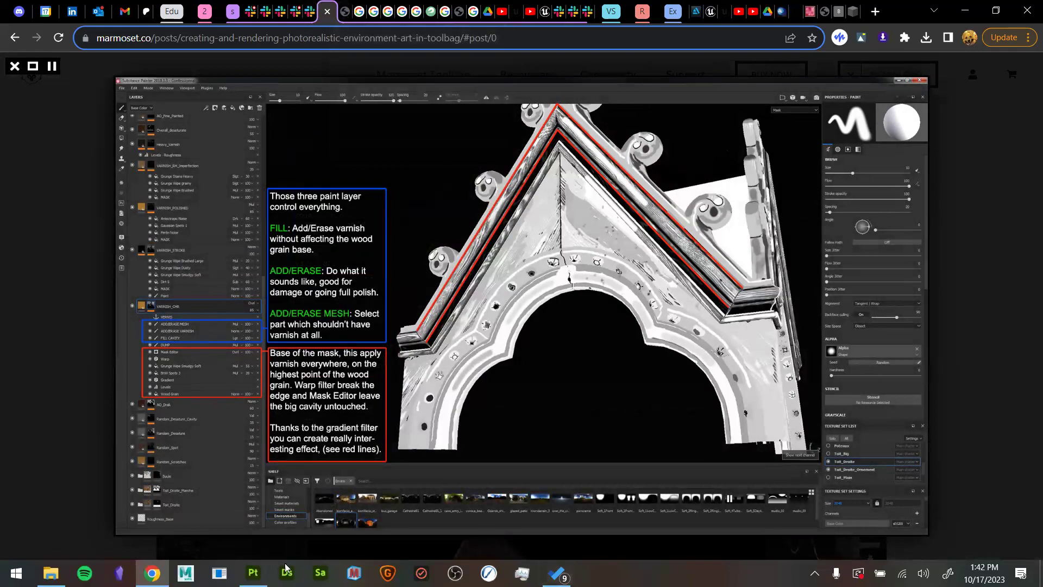
Switch to Substance 3D Painter and hide every effect in the Varnish mask stack except the grabColor fill
{"action": "left_click", "coordinate": [253, 573]}
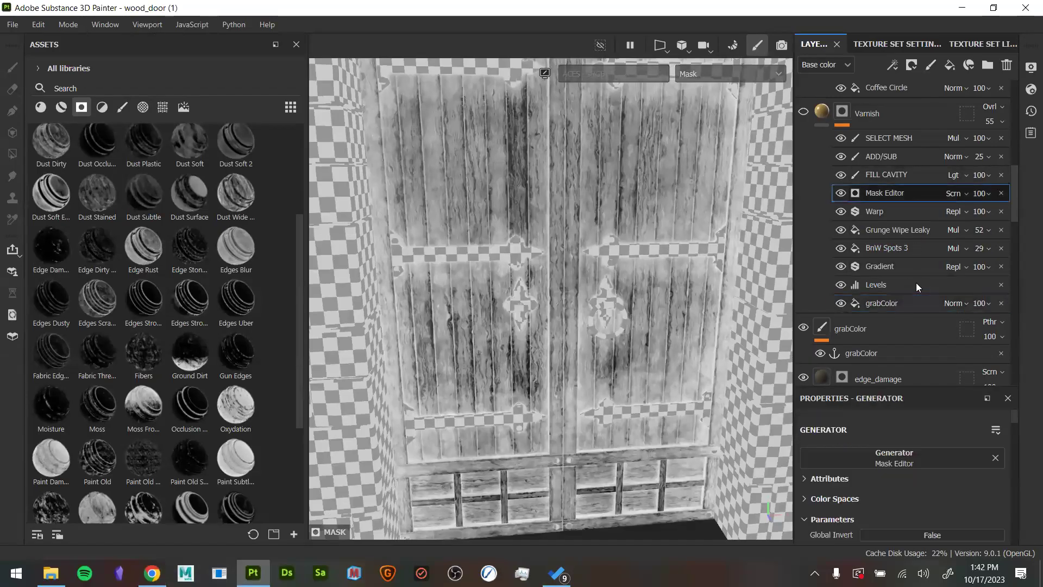
{"action": "left_click", "coordinate": [901, 190], "text": "shift"}
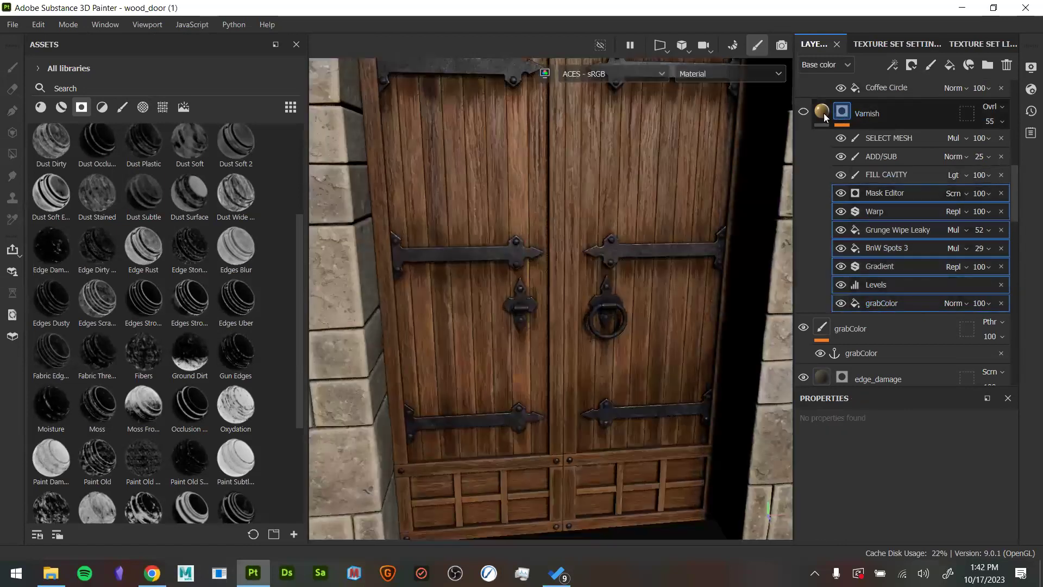
{"action": "key", "text": "c"}
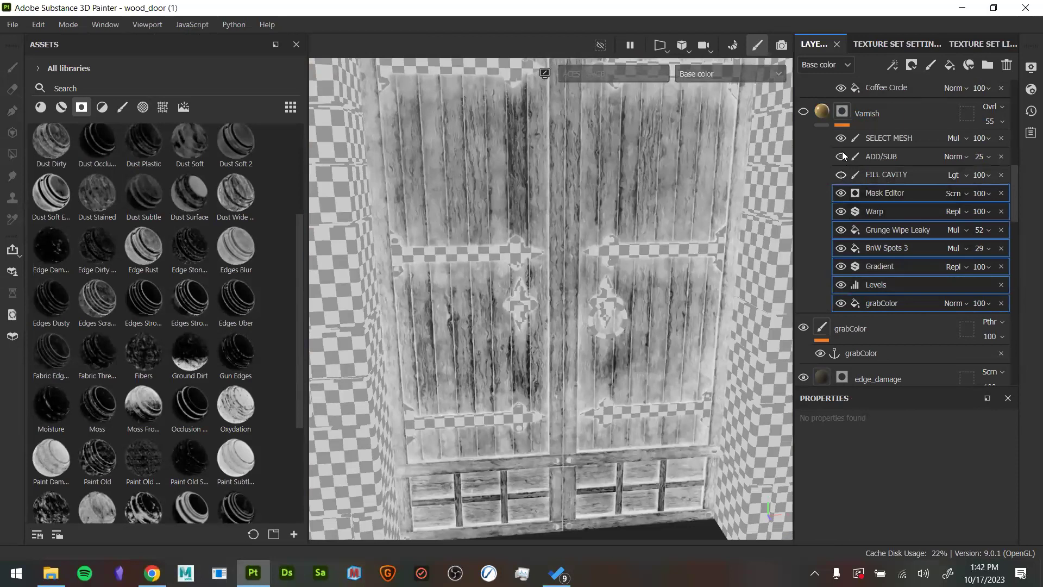
{"action": "left_click_drag", "start_coordinate": [633, 262], "coordinate": [693, 247], "text": "alt"}
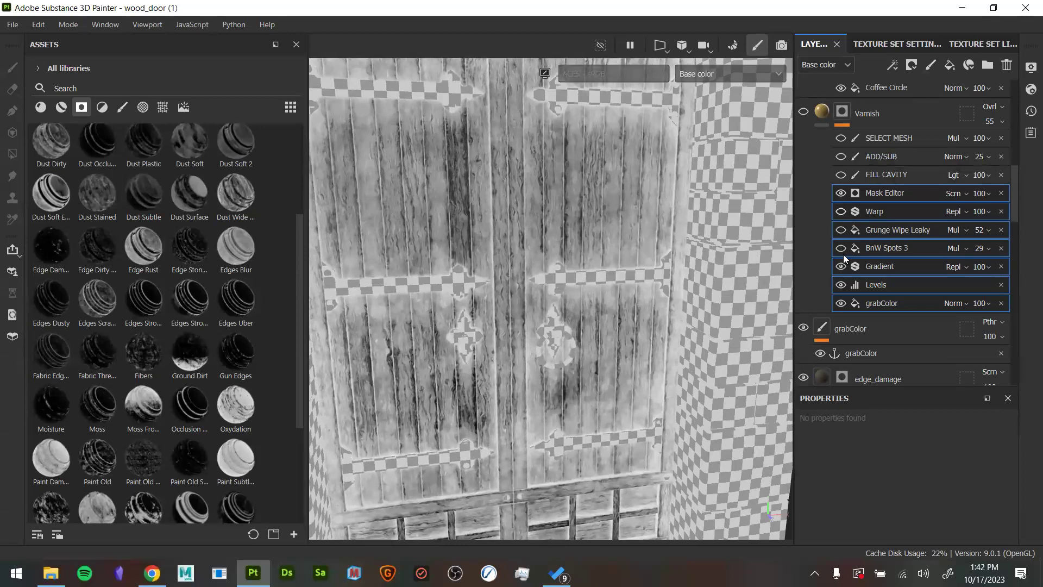
{"action": "left_click_drag", "start_coordinate": [581, 324], "coordinate": [609, 256], "text": "alt"}
{"action": "left_click_drag", "start_coordinate": [697, 360], "coordinate": [818, 134], "text": "alt"}
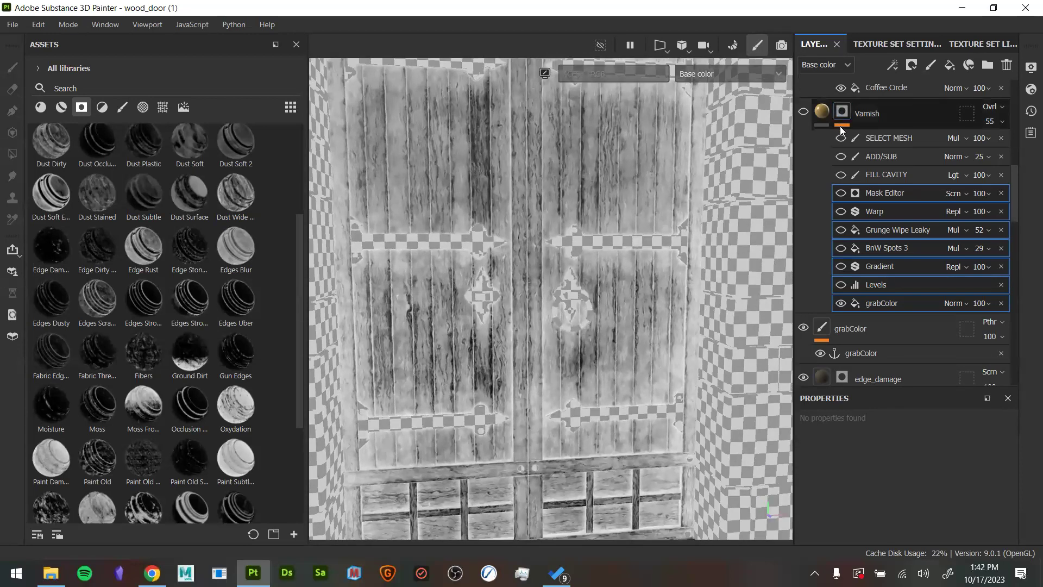
Display the Varnish mask alone and examine the base produced by its grabColor fill across the door hardware area
{"action": "left_click", "coordinate": [804, 116]}
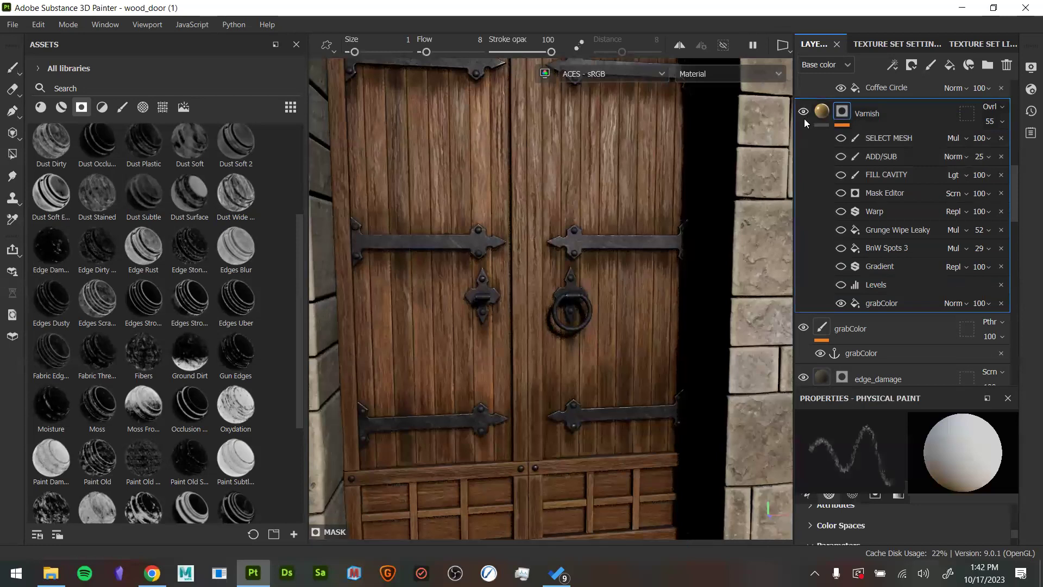
{"action": "left_click", "coordinate": [843, 115], "text": "alt"}
{"action": "left_click_drag", "start_coordinate": [651, 265], "coordinate": [689, 246], "text": "alt"}
{"action": "right_click_drag", "start_coordinate": [690, 247], "coordinate": [723, 254], "text": "alt"}
{"action": "middle_click_drag", "start_coordinate": [723, 254], "coordinate": [732, 272], "text": "alt"}
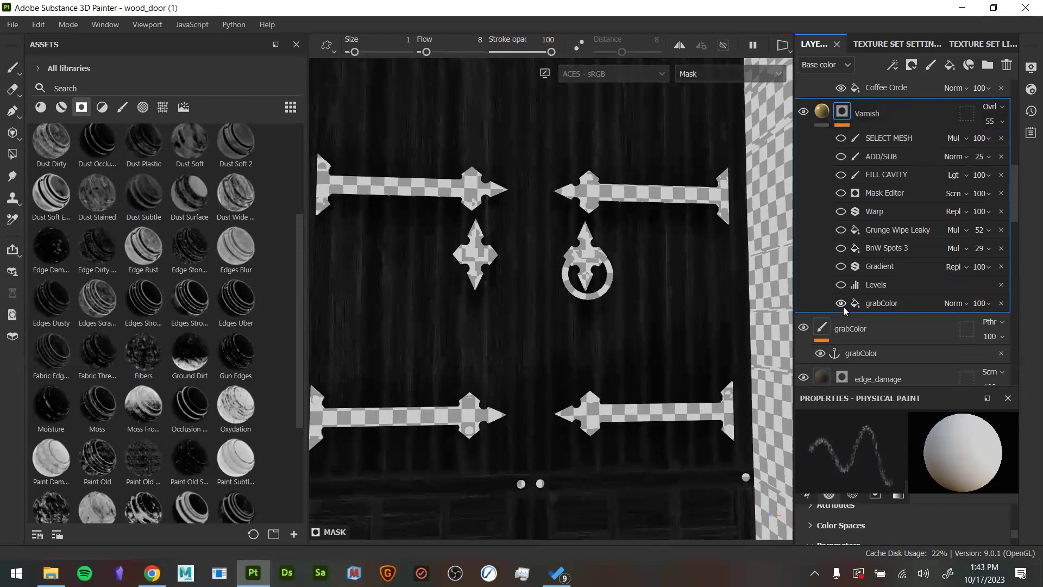
{"action": "left_click", "coordinate": [872, 303]}
Turn the Levels and Gradient effects back on in the Varnish mask, comparing the door with and without Gradient
{"action": "left_click", "coordinate": [841, 285]}
{"action": "left_click_drag", "start_coordinate": [743, 283], "coordinate": [665, 293], "text": "alt"}
{"action": "right_click_drag", "start_coordinate": [665, 293], "coordinate": [650, 315], "text": "alt"}
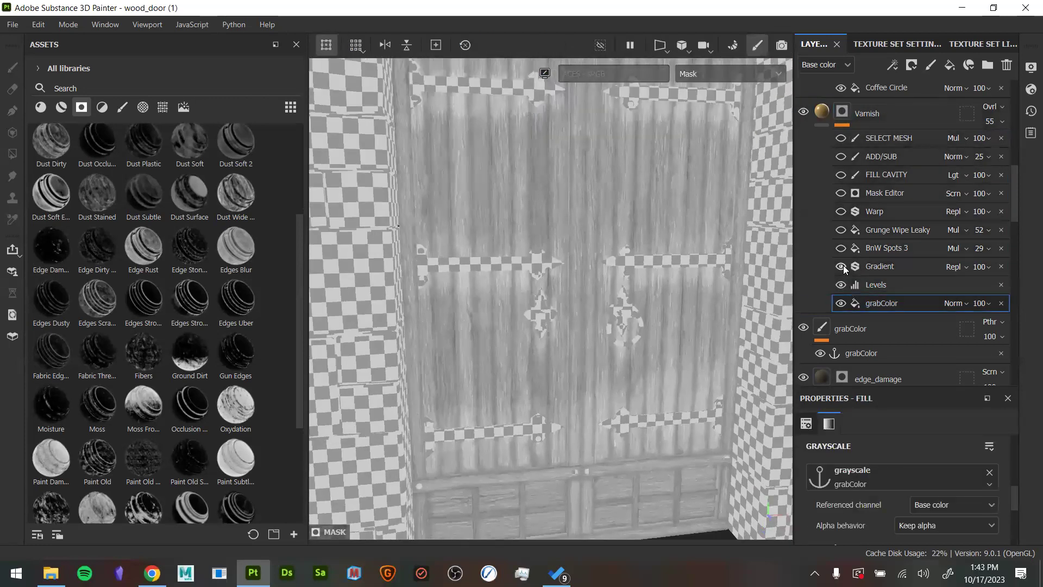
{"action": "left_click", "coordinate": [841, 267]}
{"action": "left_click", "coordinate": [844, 266]}
{"action": "left_click", "coordinate": [844, 268]}
{"action": "left_click", "coordinate": [844, 268]}
{"action": "left_click", "coordinate": [844, 268]}
{"action": "left_click", "coordinate": [844, 268]}
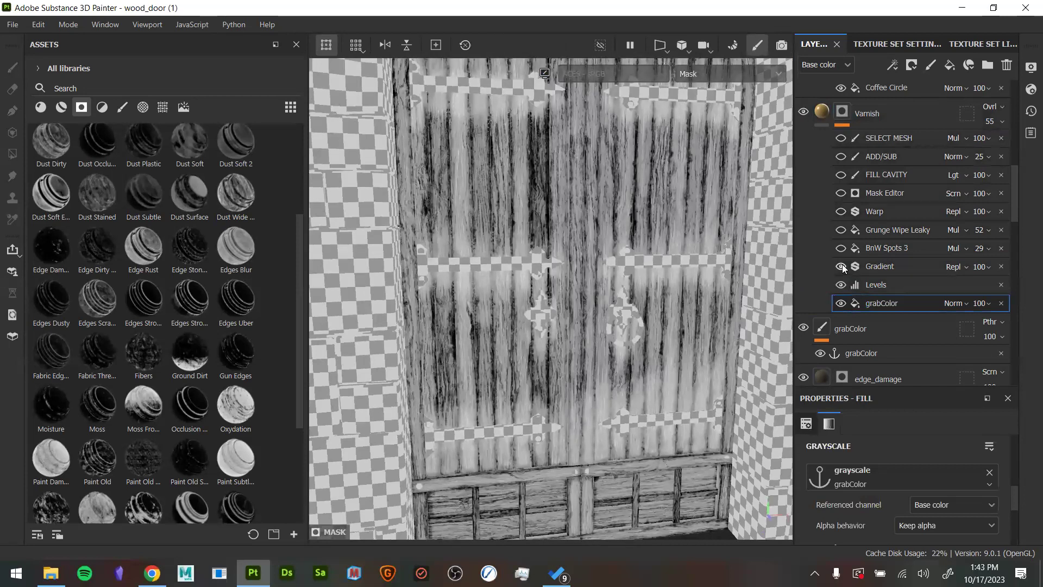
Turn the BnW Spots 3 and Grunge Wipe Leaky fills back on in the Varnish mask to break up the grain
{"action": "left_click", "coordinate": [842, 249]}
{"action": "left_click", "coordinate": [841, 249]}
{"action": "left_click", "coordinate": [841, 249]}
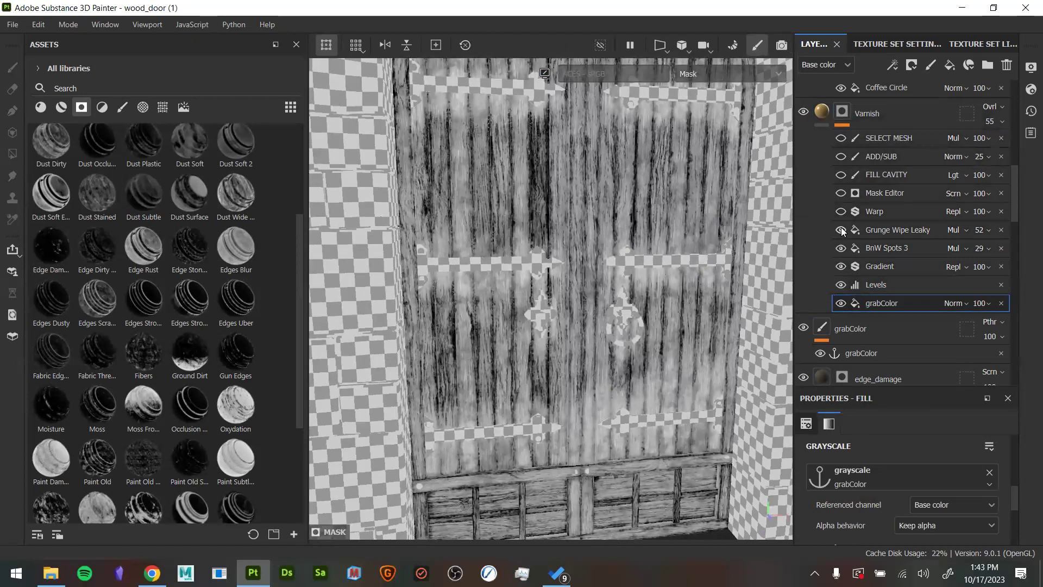
{"action": "left_click_drag", "start_coordinate": [720, 230], "coordinate": [734, 261], "text": "alt"}
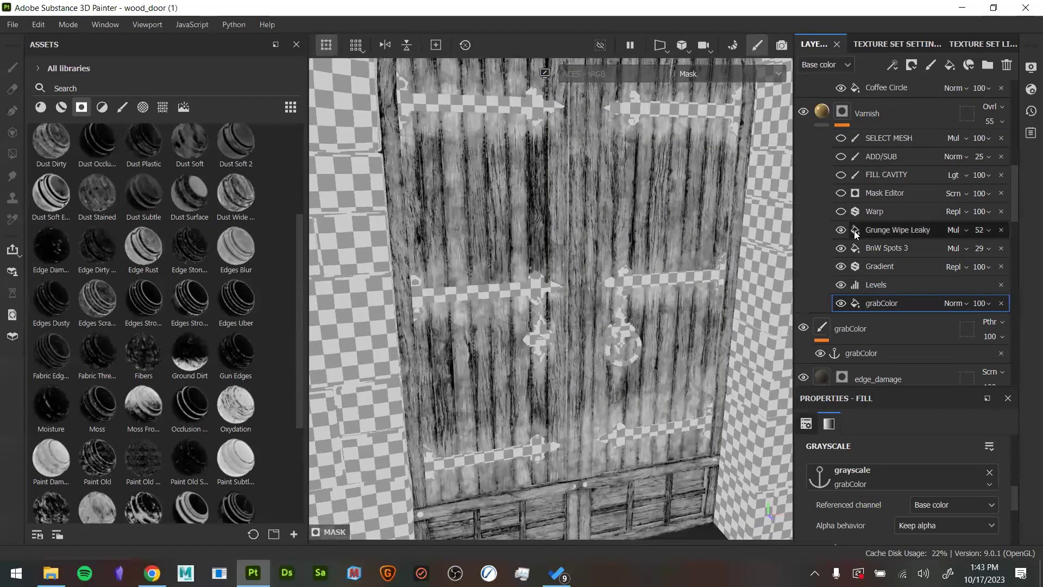
Compare the Varnish mask with its Warp and Mask Editor effects shown and hidden
{"action": "left_click", "coordinate": [839, 212]}
{"action": "left_click", "coordinate": [840, 212]}
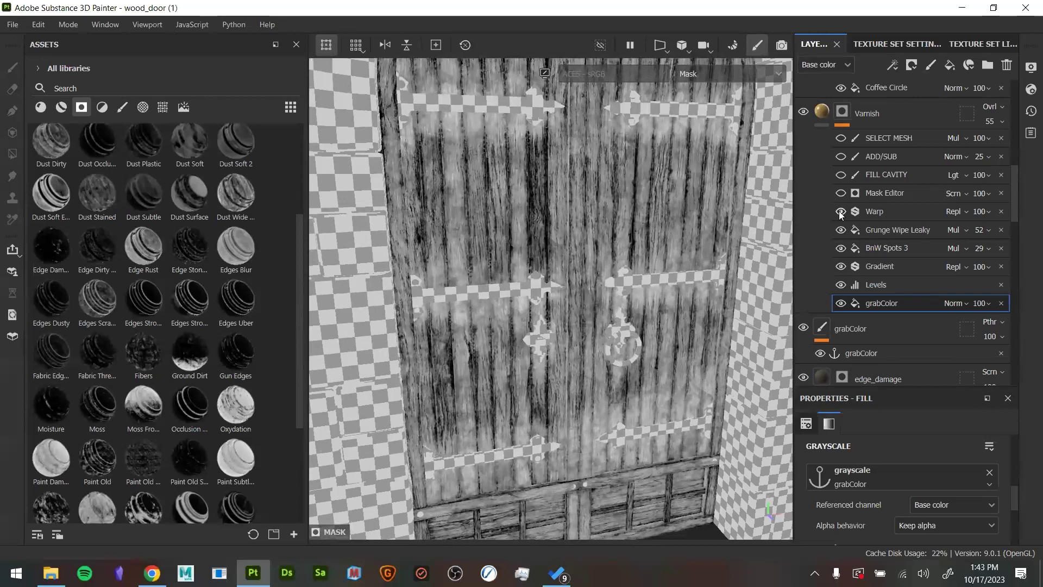
{"action": "left_click", "coordinate": [841, 194]}
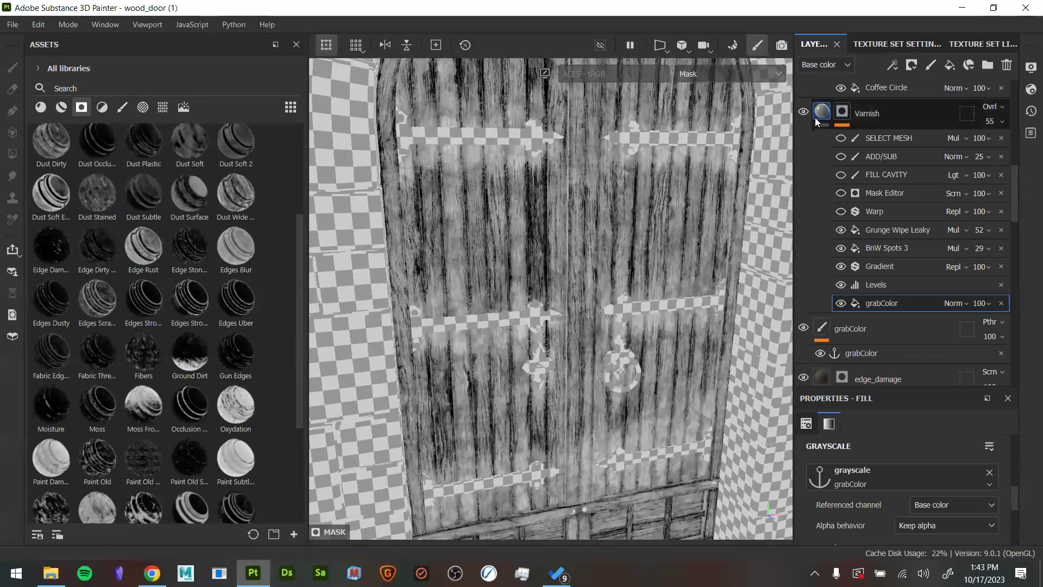
{"action": "left_click_drag", "start_coordinate": [610, 188], "coordinate": [508, 252], "text": "alt"}
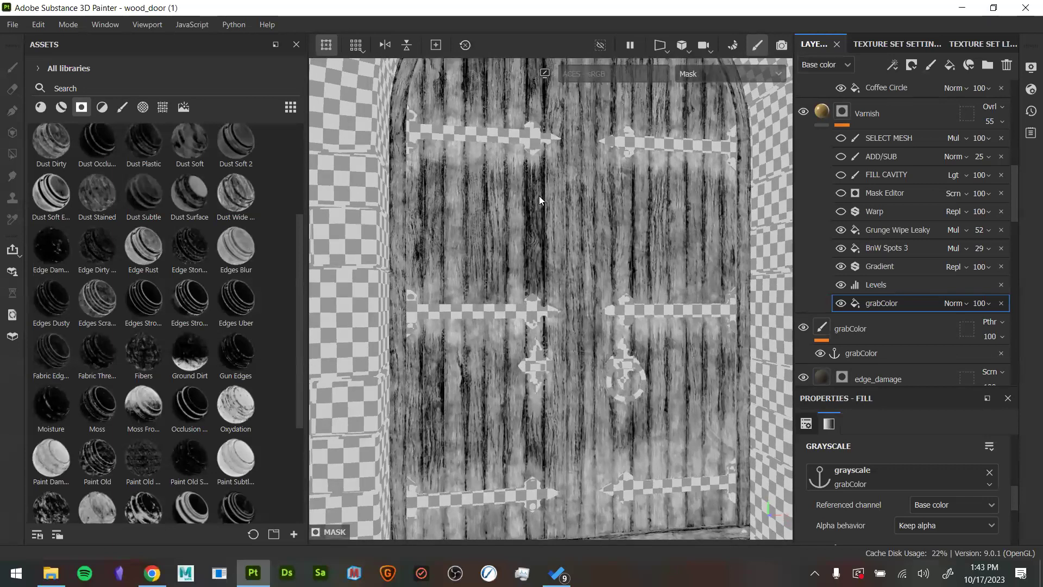
{"action": "mouse_move", "coordinate": [601, 348]}
{"action": "left_mouse_down", "text": "alt"}
{"action": "mouse_move", "coordinate": [595, 399]}
{"action": "mouse_move", "coordinate": [600, 367]}
{"action": "left_mouse_up", "text": "alt"}
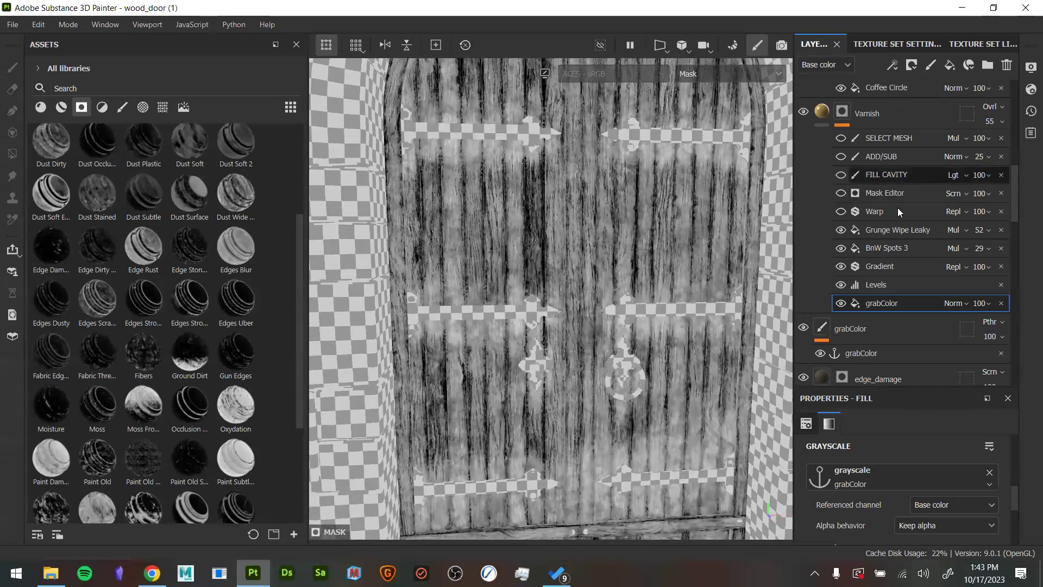
Turn the Varnish mask's Mask Editor back on and compare its effect along the plank edges and around the hardware
{"action": "left_click", "coordinate": [841, 193]}
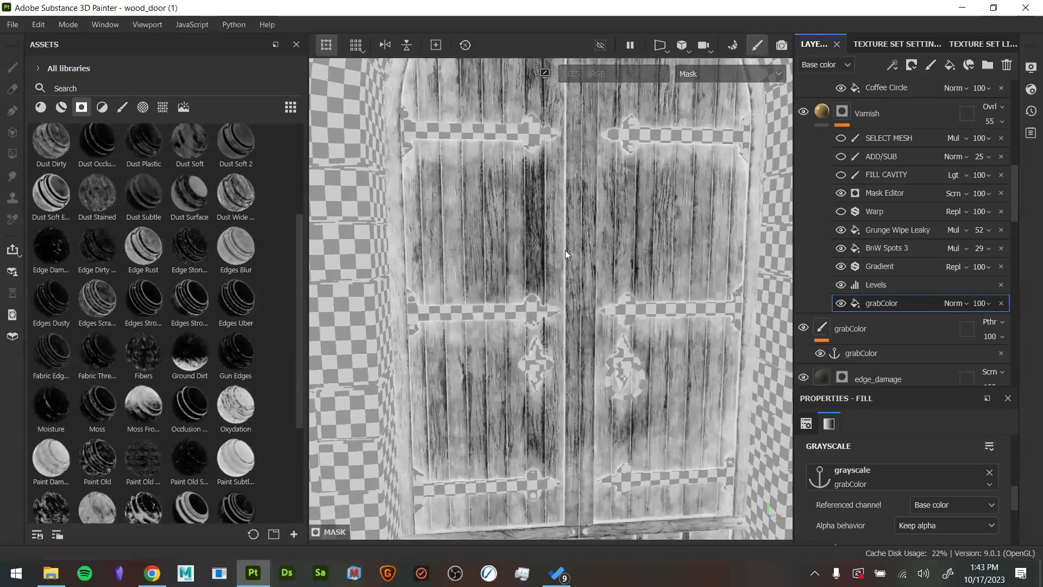
{"action": "left_click", "coordinate": [841, 212]}
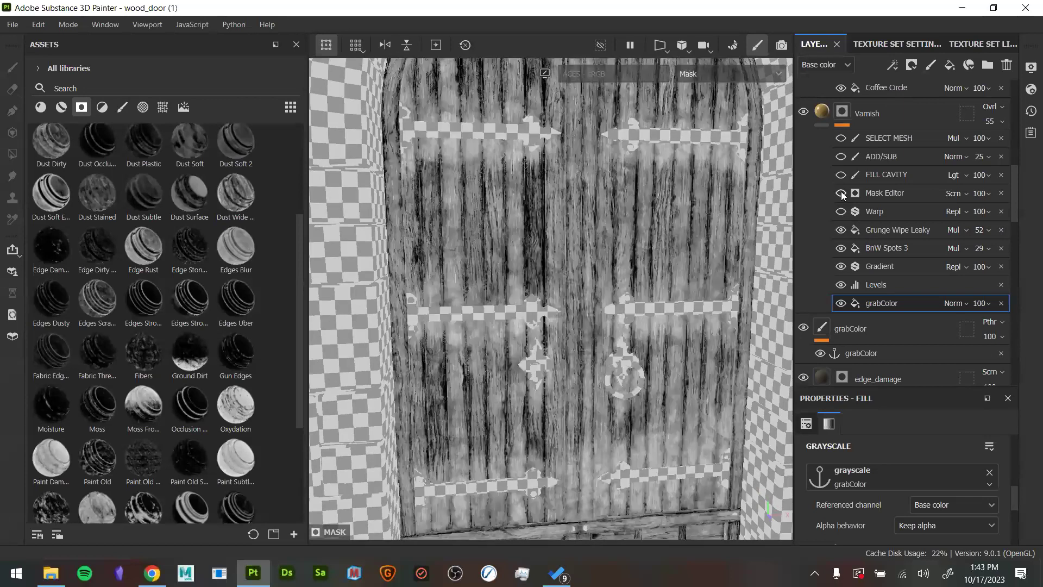
{"action": "left_click", "coordinate": [841, 192]}
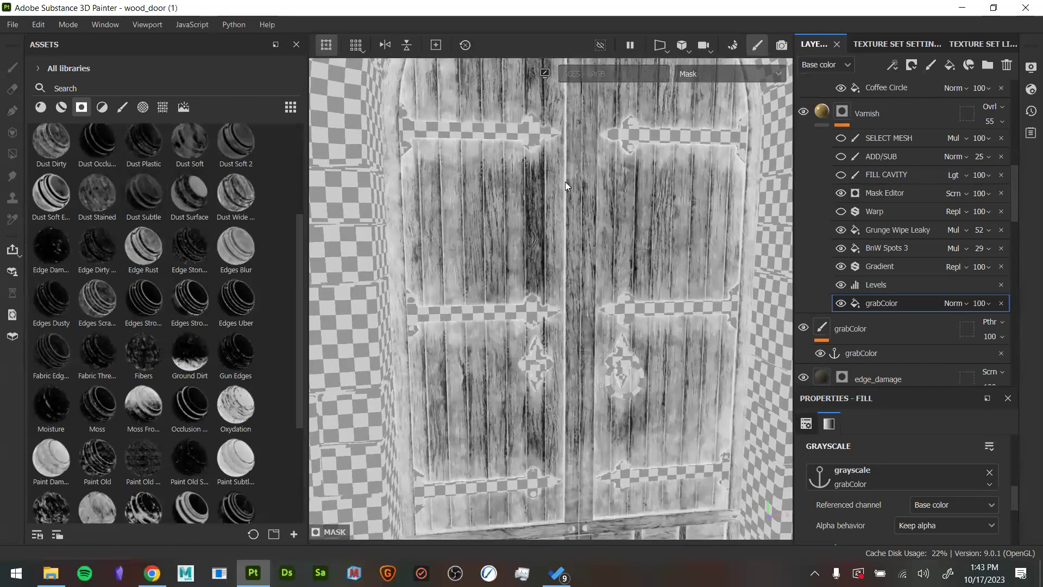
{"action": "left_click_drag", "start_coordinate": [546, 340], "coordinate": [565, 337], "text": "alt"}
{"action": "right_click_drag", "start_coordinate": [565, 338], "coordinate": [590, 347], "text": "alt"}
{"action": "left_click_drag", "start_coordinate": [589, 348], "coordinate": [653, 409], "text": "alt"}
{"action": "middle_click_drag", "start_coordinate": [653, 409], "coordinate": [607, 332], "text": "alt"}
{"action": "right_click_drag", "start_coordinate": [608, 333], "coordinate": [571, 319], "text": "alt"}
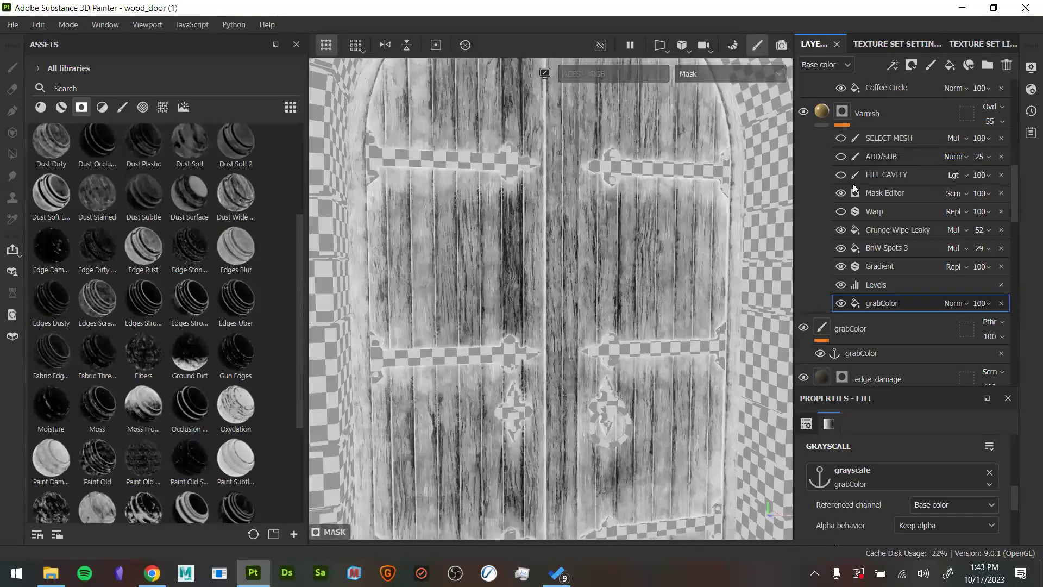
Turn the FILL CAVITY and ADD/SUB paint effects back on in the Varnish mask, comparing the door with and without ADD/SUB
{"action": "left_click", "coordinate": [841, 155]}
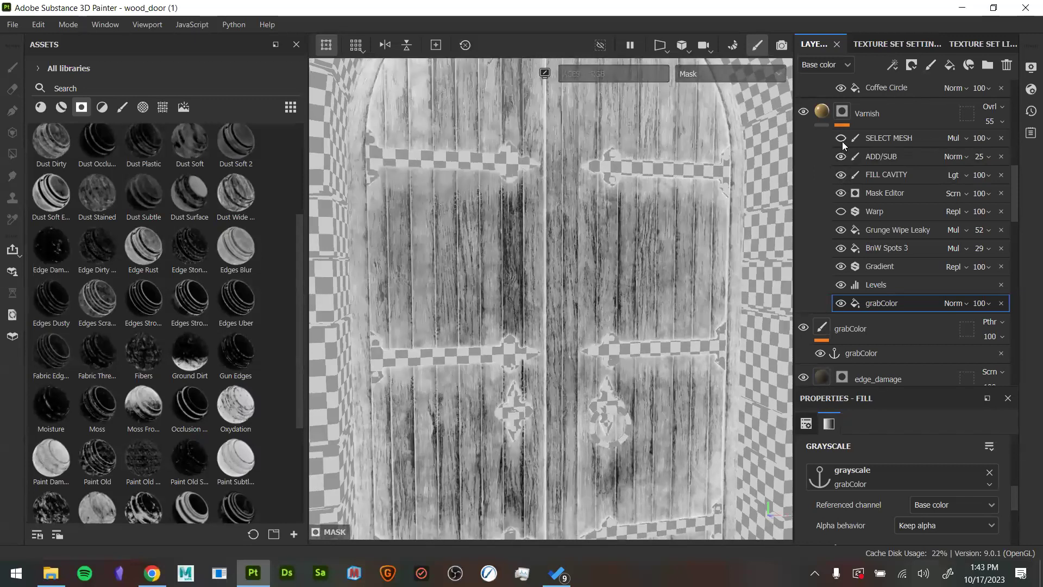
{"action": "left_click", "coordinate": [841, 159]}
{"action": "left_click", "coordinate": [841, 159]}
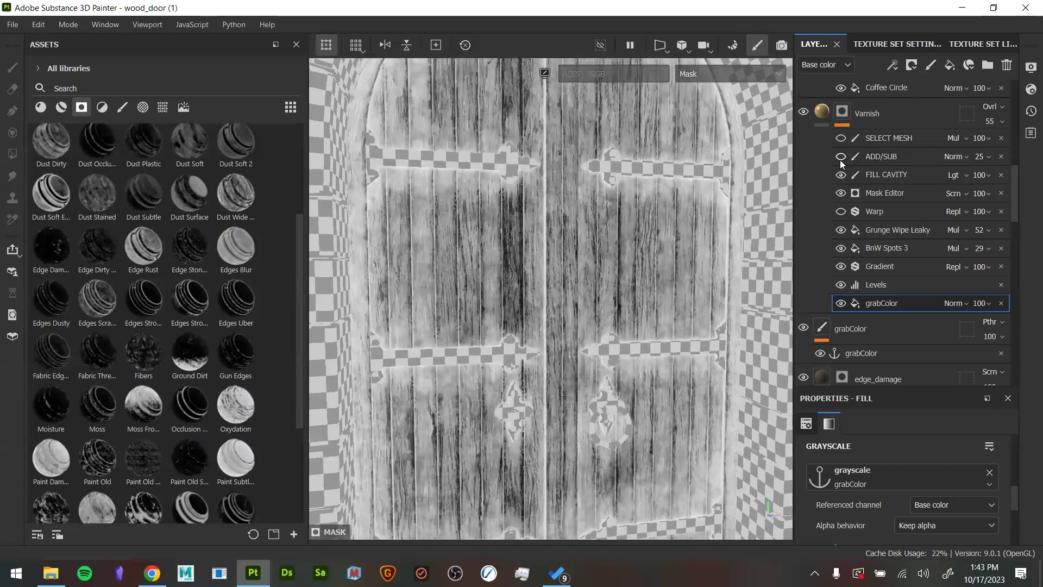
{"action": "left_click", "coordinate": [841, 158]}
{"action": "right_click_drag", "start_coordinate": [519, 297], "coordinate": [513, 282], "text": "alt"}
{"action": "middle_click_drag", "start_coordinate": [512, 282], "coordinate": [532, 111], "text": "alt"}
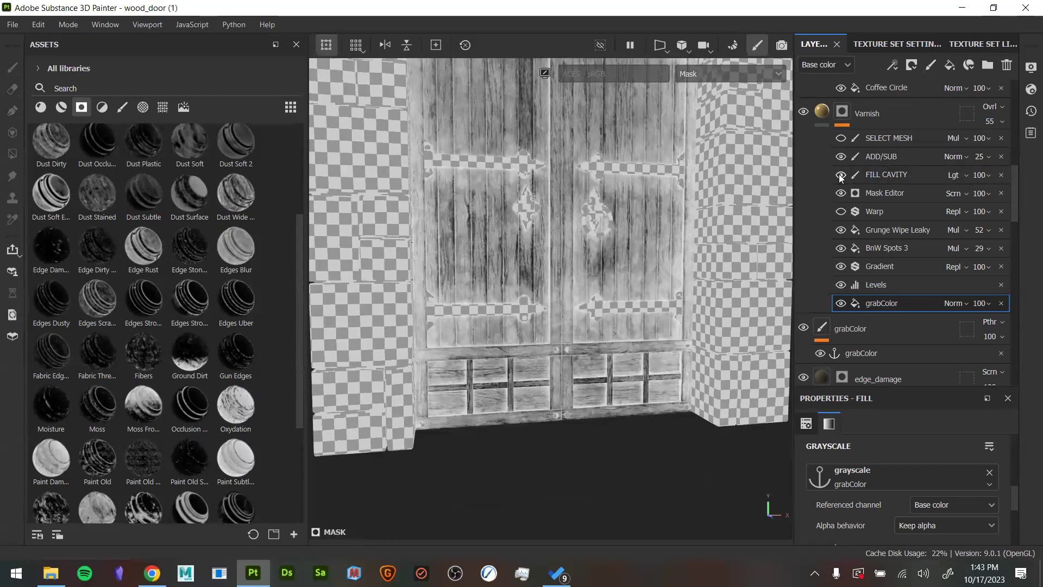
Select the three paint effects from FILL CAVITY to SELECT MESH and view the door with its full material
{"action": "left_click", "coordinate": [877, 176]}
{"action": "left_click", "coordinate": [881, 138], "text": "shift"}
{"action": "left_click", "coordinate": [840, 139]}
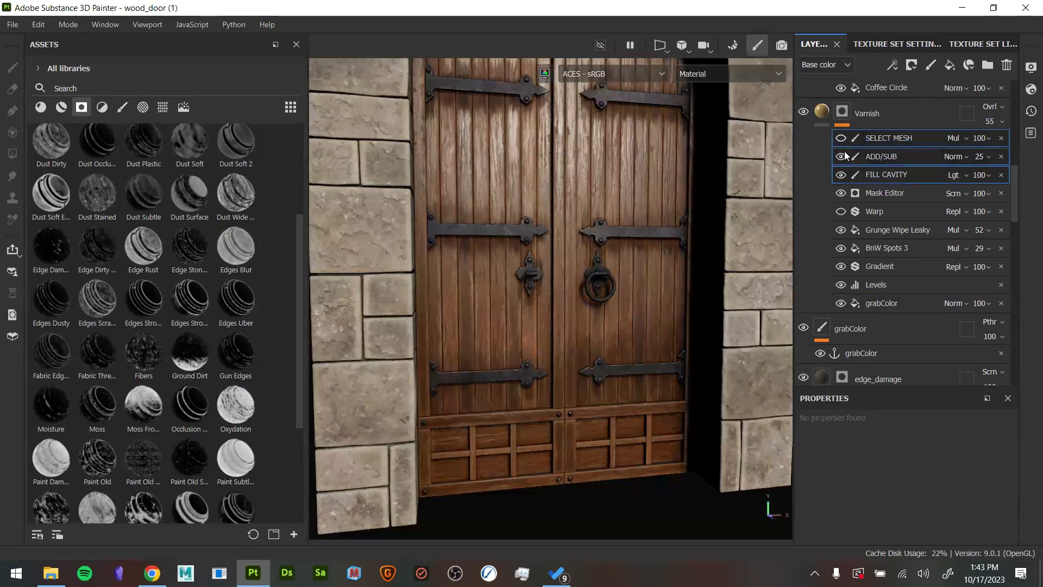
{"action": "middle_click_drag", "start_coordinate": [703, 248], "coordinate": [720, 331], "text": "alt"}
{"action": "left_click_drag", "start_coordinate": [720, 332], "coordinate": [688, 296], "text": "alt"}
On the FILL CAVITY paint effect, use Polygon Fill in mesh mode on the centre board of the lower door
{"action": "left_click", "coordinate": [900, 180]}
{"action": "middle_click_drag", "start_coordinate": [583, 351], "coordinate": [575, 245], "text": "alt"}
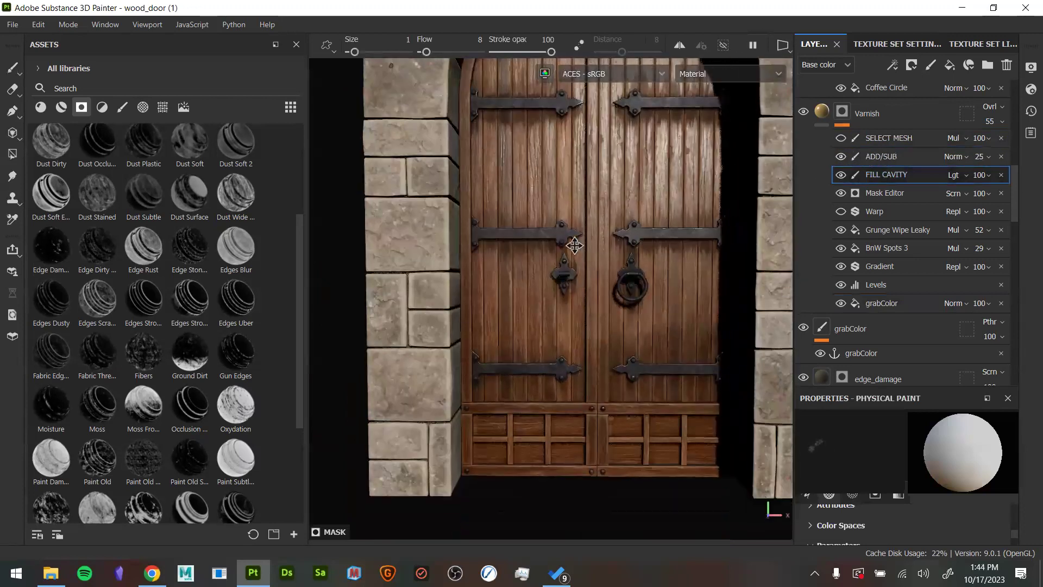
{"action": "middle_click_drag", "start_coordinate": [658, 399], "coordinate": [657, 320], "text": "alt"}
{"action": "left_click_drag", "start_coordinate": [657, 320], "coordinate": [637, 361], "text": "alt"}
{"action": "right_click_drag", "start_coordinate": [638, 360], "coordinate": [638, 431], "text": "alt"}
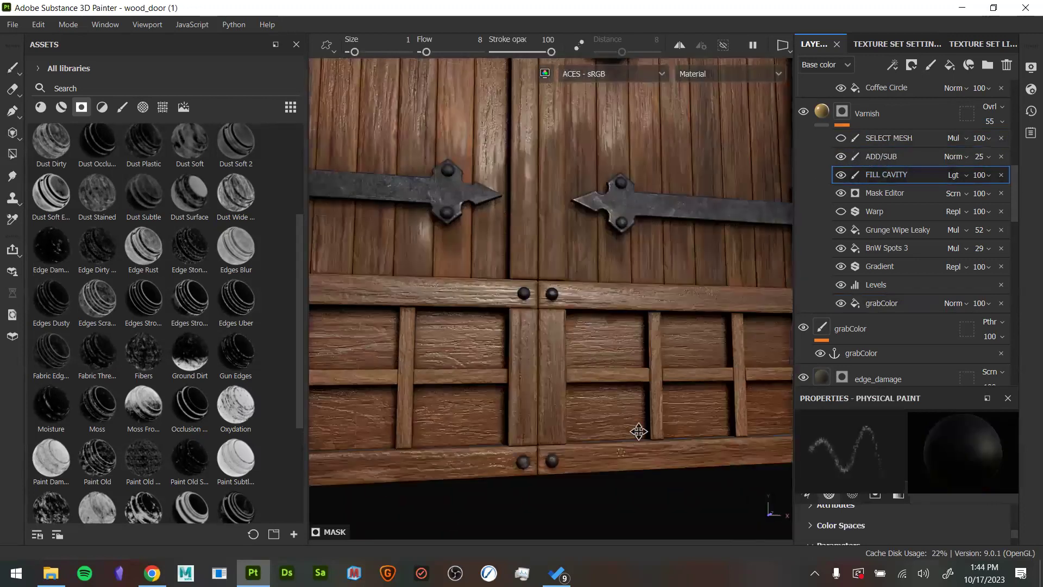
{"action": "middle_click_drag", "start_coordinate": [638, 430], "coordinate": [667, 422], "text": "alt"}
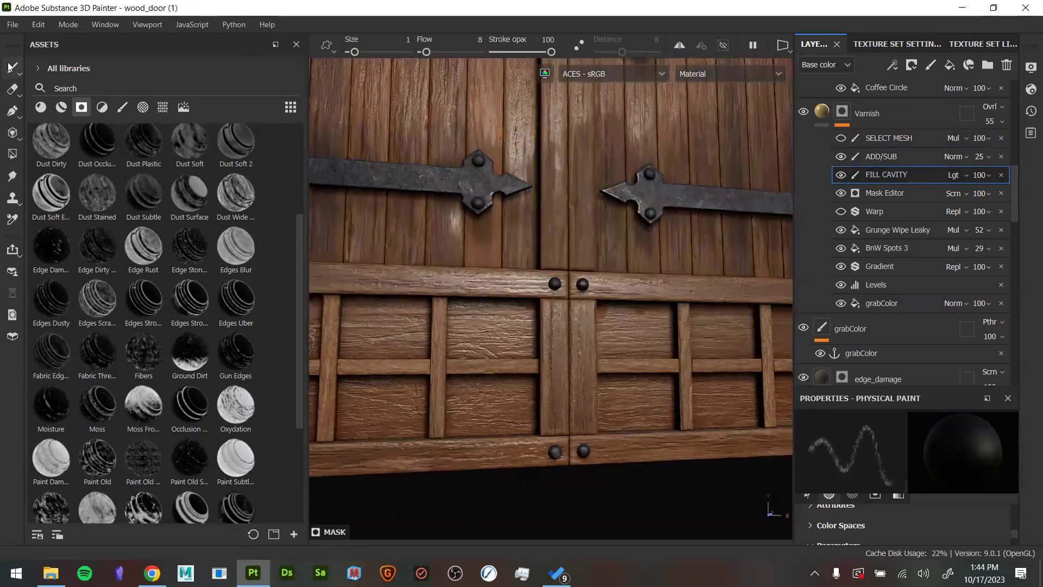
{"action": "left_click", "coordinate": [12, 155]}
{"action": "left_click", "coordinate": [370, 47]}
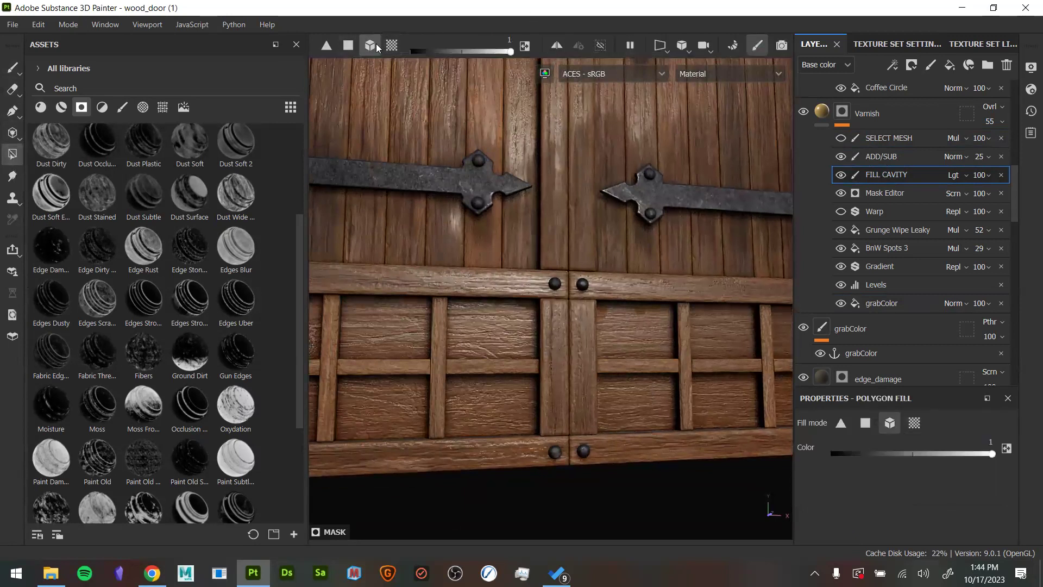
{"action": "key", "text": "x"}
{"action": "left_click", "coordinate": [562, 349]}
Examine the varnish sheen on the lower door's boards and recessed panels from several angles
{"action": "middle_click_drag", "start_coordinate": [624, 422], "coordinate": [651, 382], "text": "alt"}
{"action": "mouse_move", "coordinate": [652, 382]}
{"action": "left_mouse_down", "text": "alt"}
{"action": "mouse_move", "coordinate": [612, 362]}
{"action": "mouse_move", "coordinate": [643, 385]}
{"action": "left_mouse_up", "text": "alt"}
{"action": "left_click_drag", "start_coordinate": [556, 277], "coordinate": [623, 472], "text": "alt"}
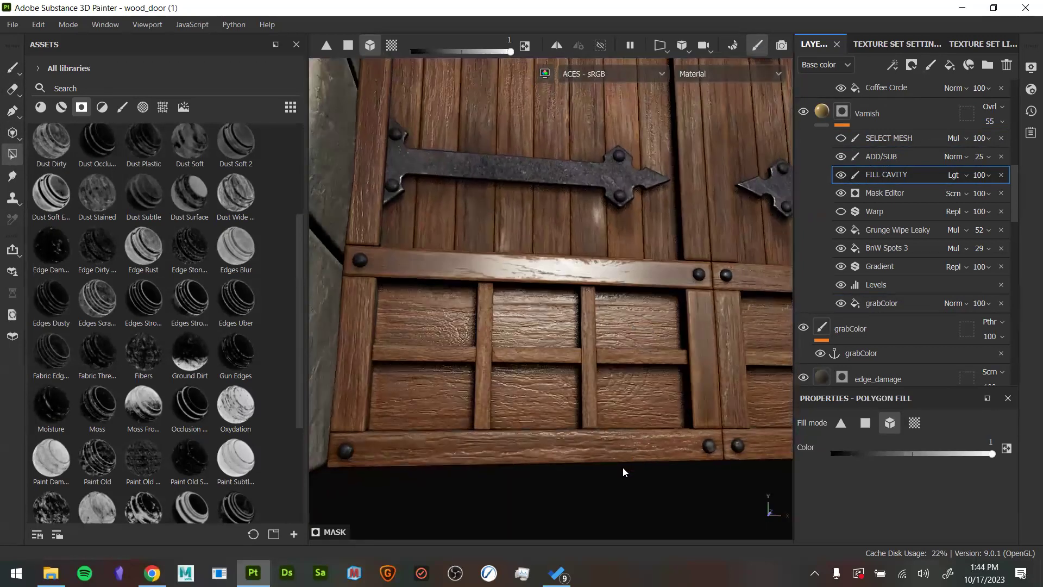
{"action": "middle_click_drag", "start_coordinate": [656, 413], "coordinate": [624, 354], "text": "alt"}
{"action": "left_click_drag", "start_coordinate": [659, 396], "coordinate": [683, 463], "text": "alt"}
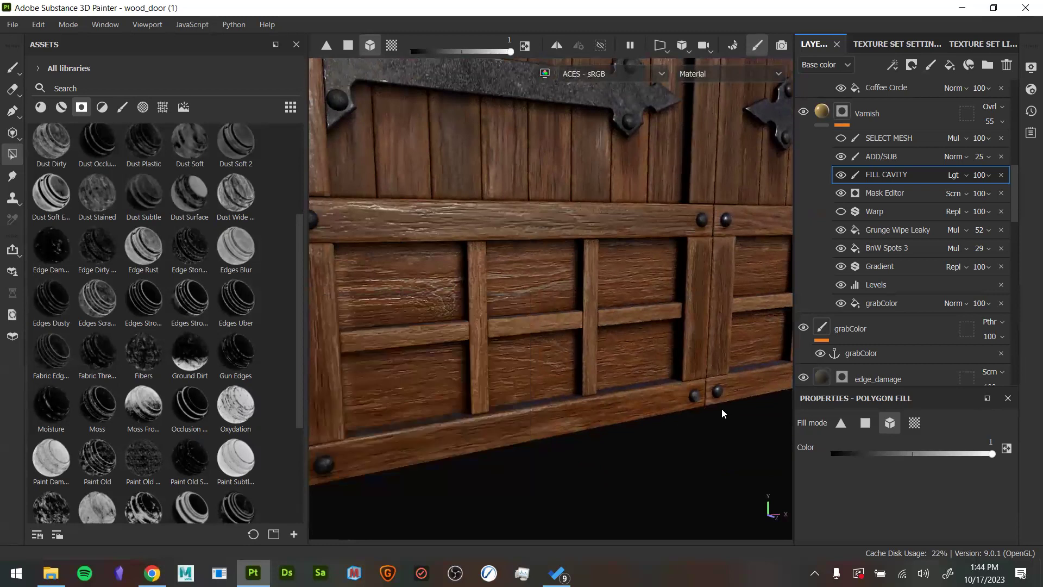
{"action": "middle_click_drag", "start_coordinate": [658, 276], "coordinate": [659, 292], "text": "alt"}
{"action": "left_click_drag", "start_coordinate": [659, 292], "coordinate": [593, 242], "text": "alt"}
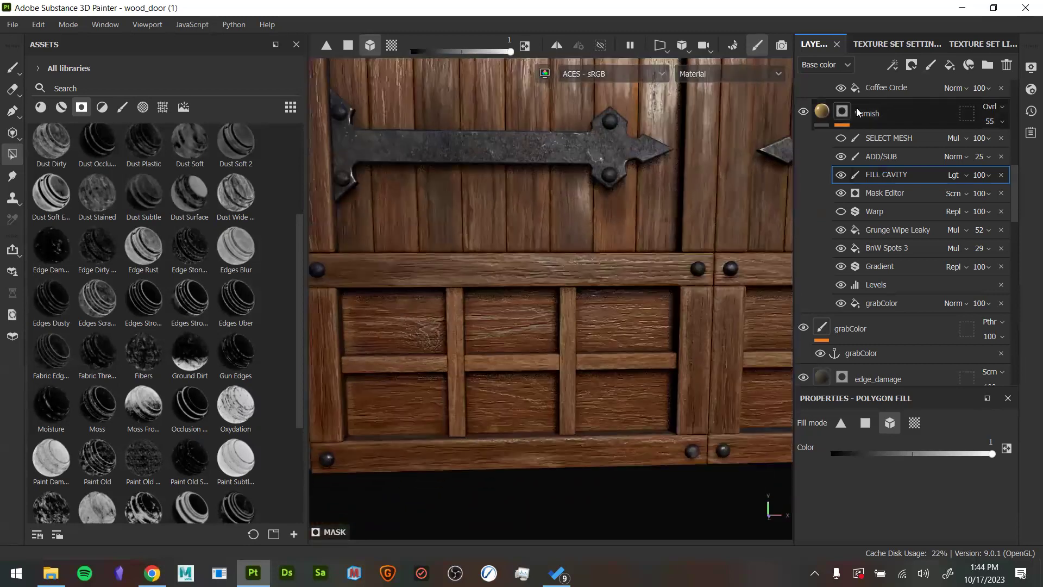
Review the Varnish layer's base color and height fill properties and switch the layer stack to the Height channel
{"action": "scroll", "coordinate": [848, 461], "scroll_direction": "down", "scroll_amount": 3}
{"action": "scroll", "coordinate": [920, 494], "scroll_direction": "up", "scroll_amount": 1}
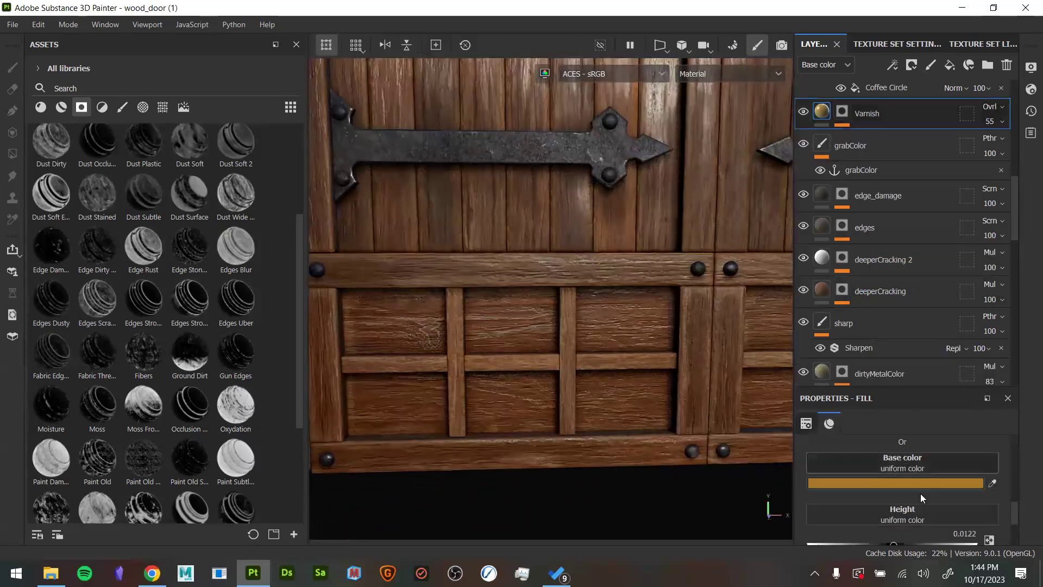
{"action": "scroll", "coordinate": [913, 486], "scroll_direction": "down", "scroll_amount": 1}
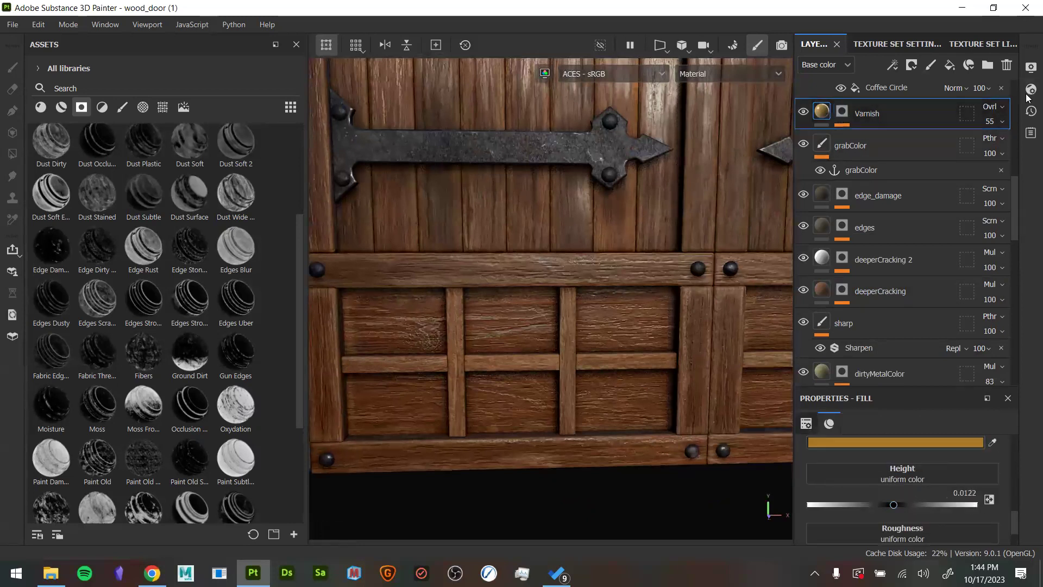
{"action": "left_click", "coordinate": [828, 65]}
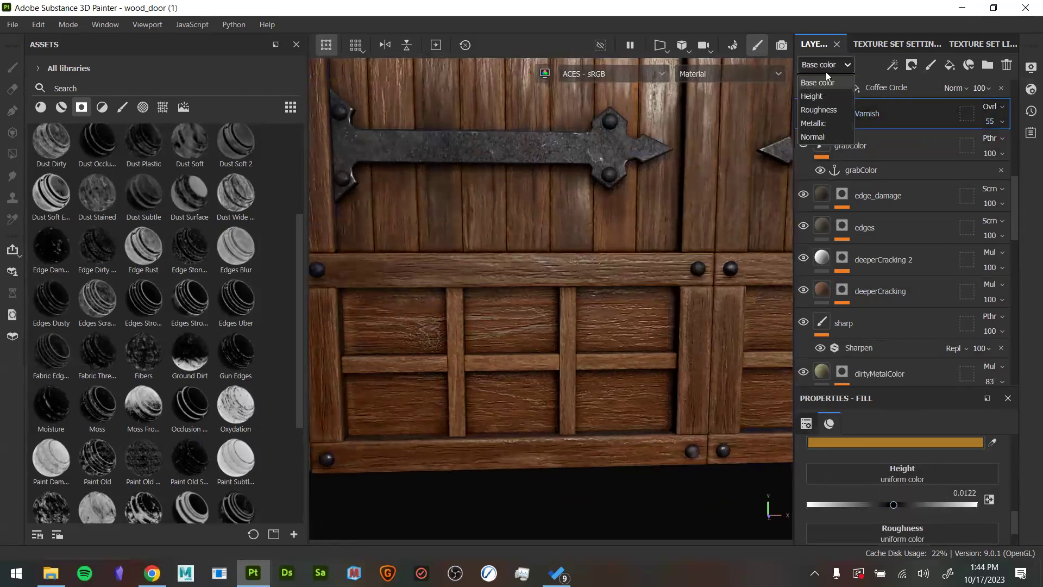
{"action": "left_click", "coordinate": [1027, 144]}
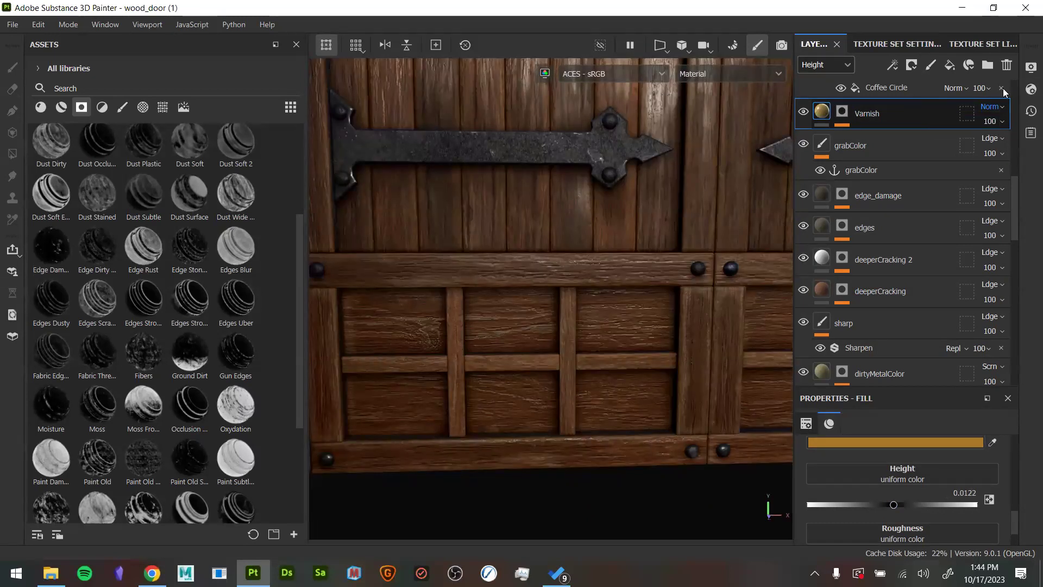
Duplicate the edges layer and check the lower door panels
{"action": "left_click", "coordinate": [823, 236]}
{"action": "key", "text": "ctrl+d"}
{"action": "mouse_move", "coordinate": [651, 343]}
{"action": "left_mouse_down", "text": "alt"}
{"action": "mouse_move", "coordinate": [676, 296]}
{"action": "mouse_move", "coordinate": [636, 305]}
{"action": "left_mouse_up", "text": "alt"}
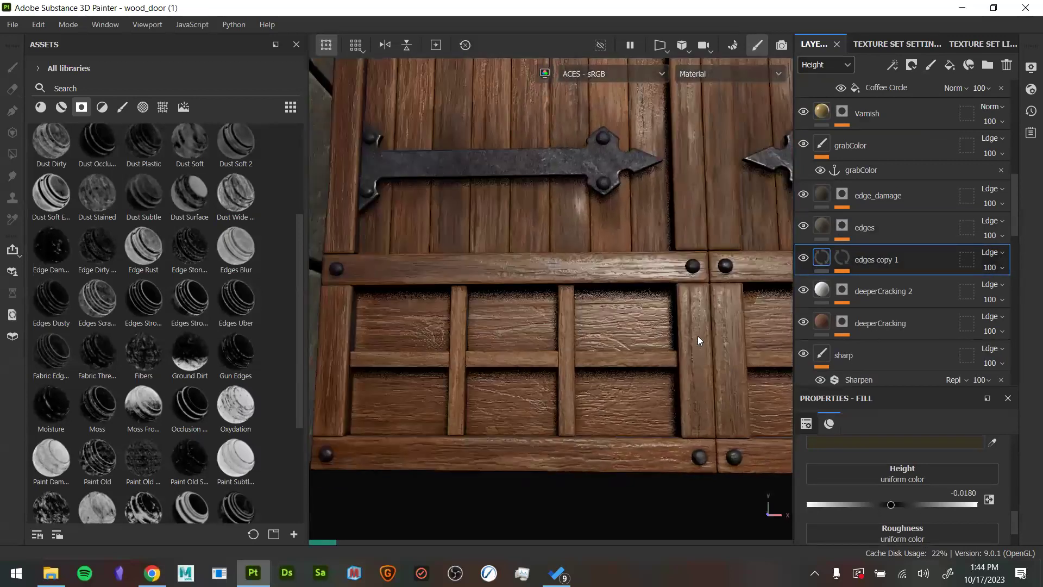
Delete the duplicated edges layer and select the Varnish layer
{"action": "key", "text": "Delete"}
{"action": "left_click_drag", "start_coordinate": [730, 286], "coordinate": [696, 286], "text": "alt"}
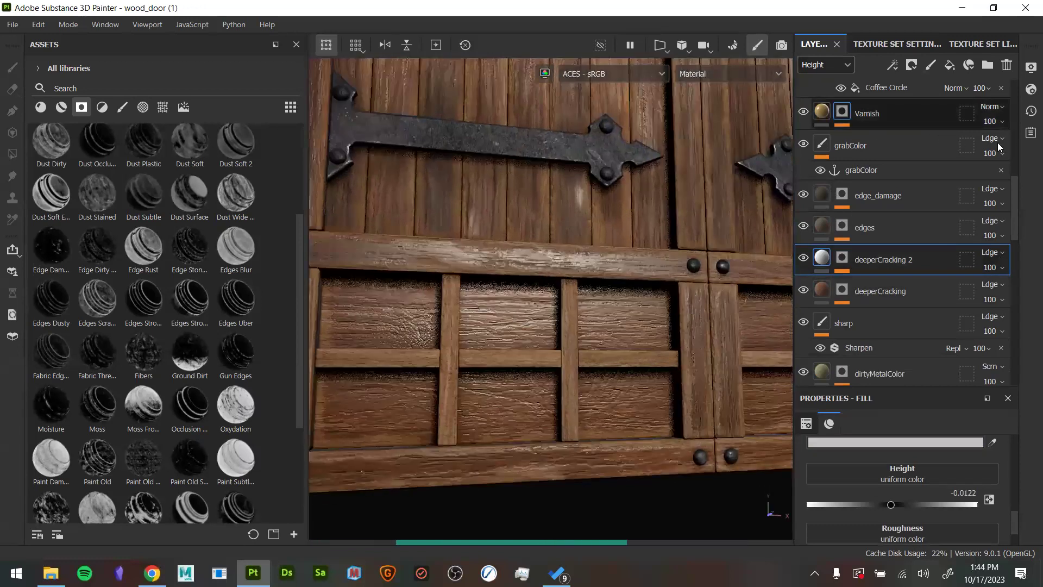
{"action": "left_click", "coordinate": [891, 119]}
{"action": "scroll", "coordinate": [889, 120], "scroll_direction": "up", "scroll_amount": 1}
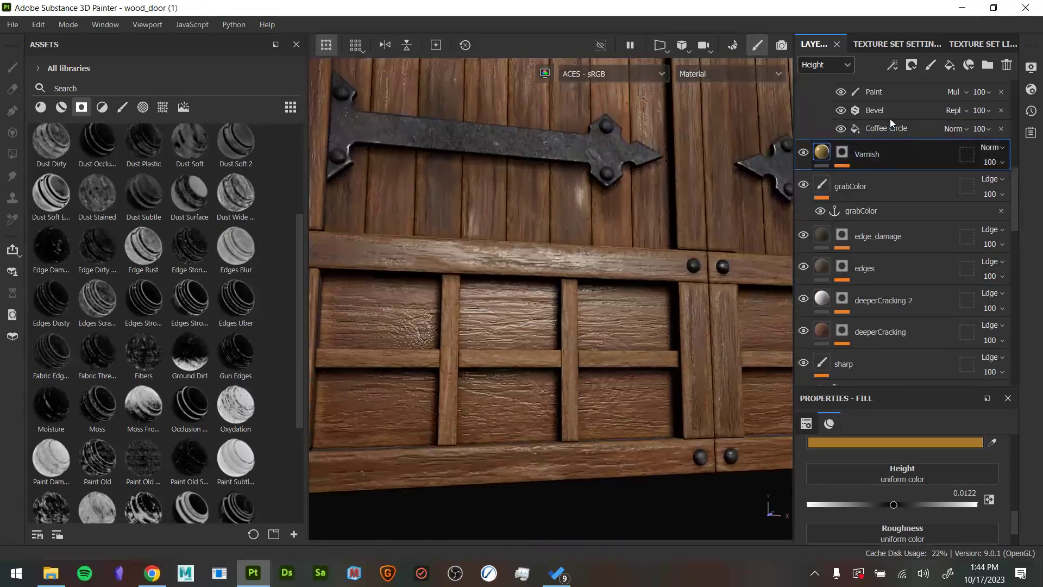
{"action": "left_click_drag", "start_coordinate": [617, 330], "coordinate": [622, 323], "text": "alt"}
Expand the Varnish layer's mask effects and select the SELECT MESH paint effect with Polygon Fill in mesh mode
{"action": "left_click", "coordinate": [842, 152]}
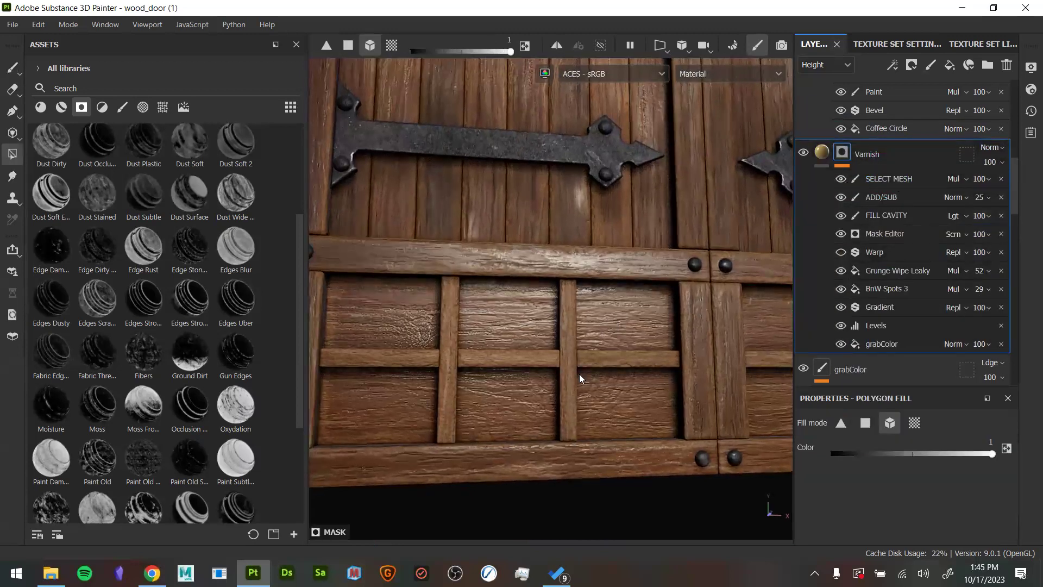
{"action": "middle_click_drag", "start_coordinate": [579, 373], "coordinate": [636, 353], "text": "alt"}
{"action": "left_click_drag", "start_coordinate": [636, 353], "coordinate": [634, 333], "text": "alt"}
{"action": "left_click", "coordinate": [892, 178]}
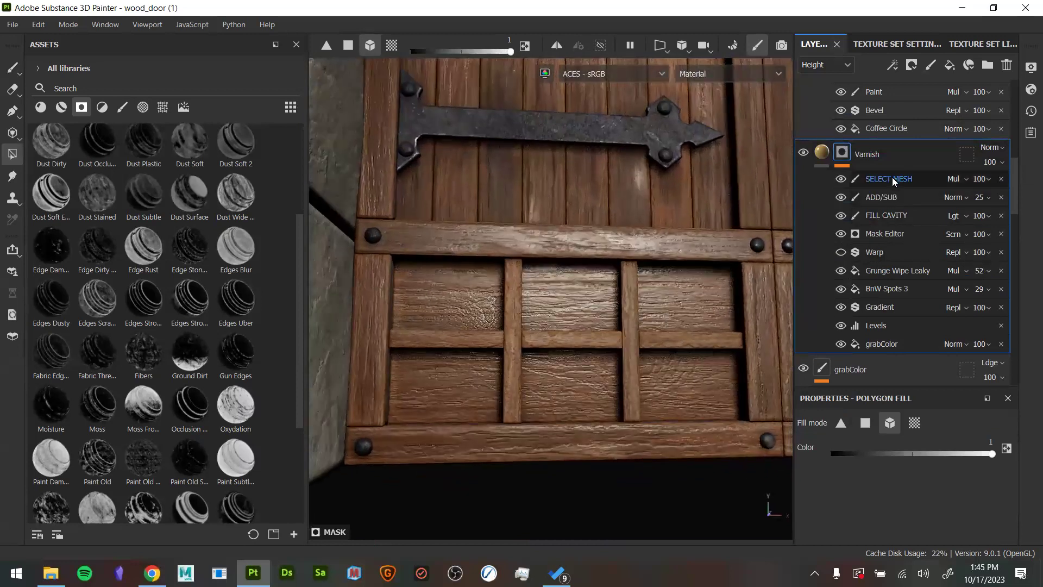
{"action": "middle_click_drag", "start_coordinate": [671, 297], "coordinate": [653, 290], "text": "alt"}
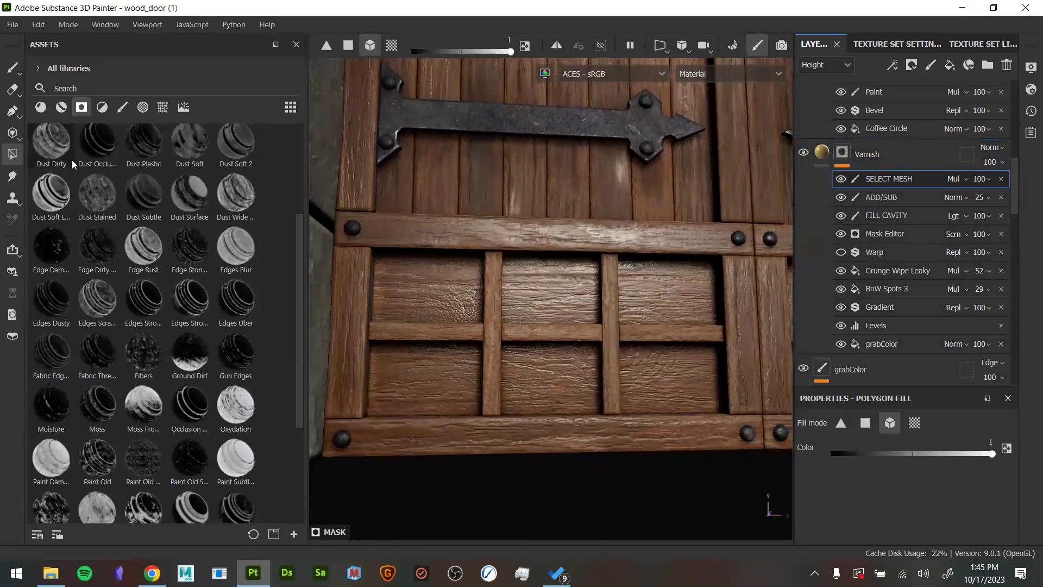
{"action": "left_click_drag", "start_coordinate": [640, 326], "coordinate": [660, 320], "text": "alt"}
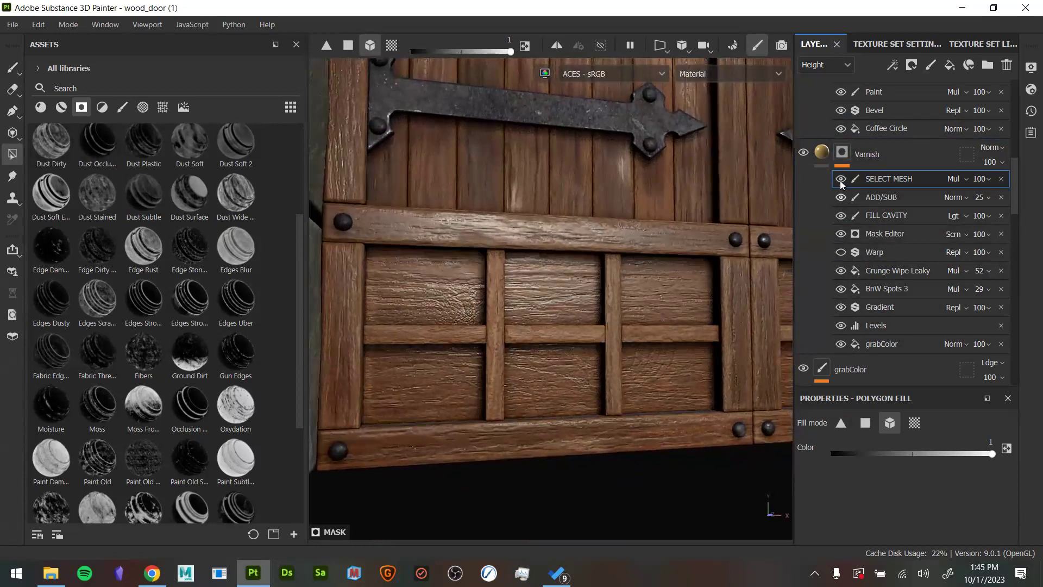
Toggle the Varnish layer off and on, and try Polygon Fill on the recessed lower panels in the SELECT MESH effect
{"action": "left_click", "coordinate": [803, 153]}
{"action": "left_click", "coordinate": [803, 153]}
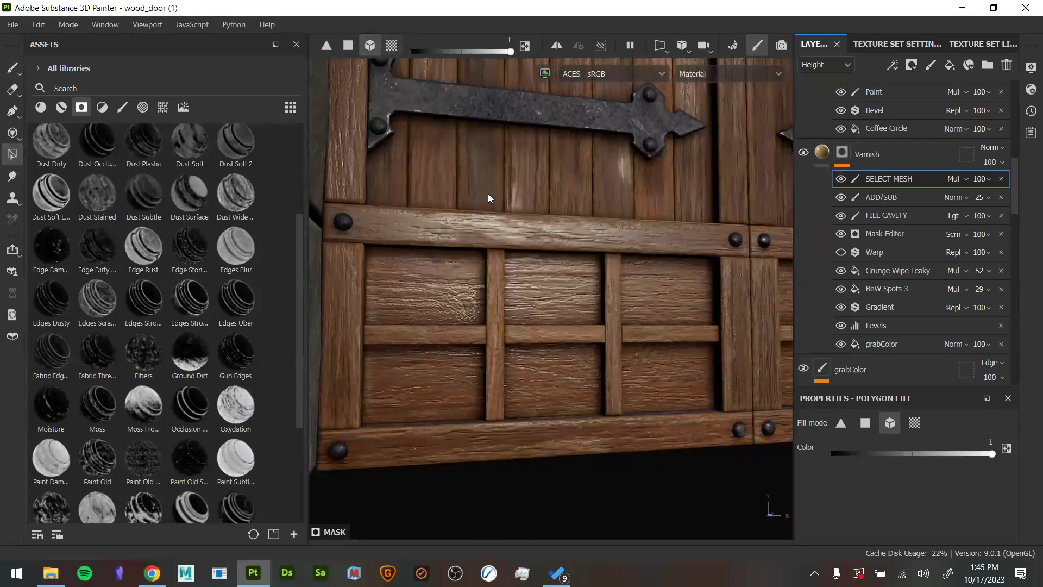
{"action": "key", "text": "x"}
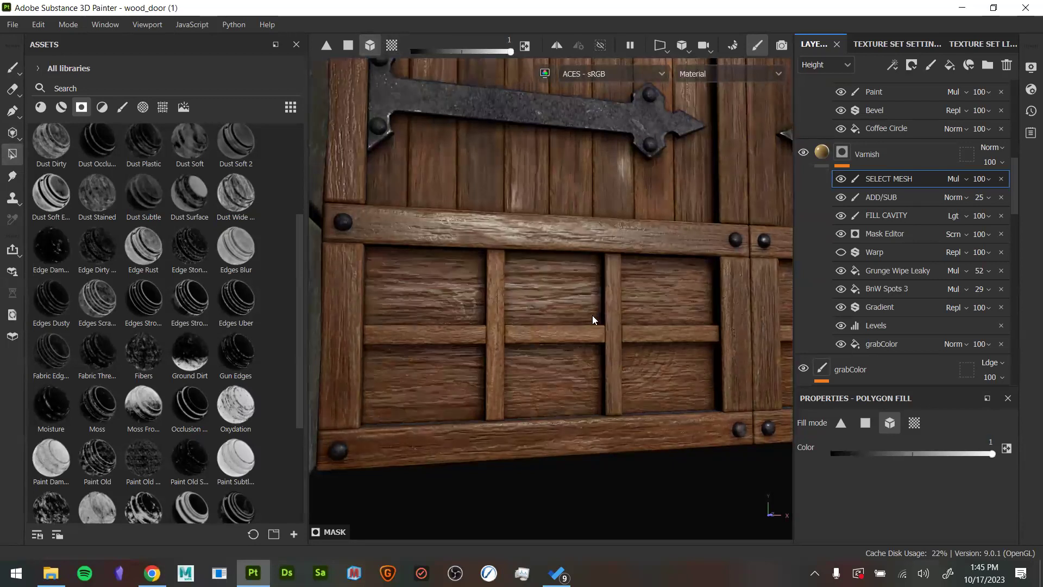
{"action": "left_click", "coordinate": [592, 315]}
{"action": "left_click_drag", "start_coordinate": [566, 376], "coordinate": [651, 351], "text": "alt"}
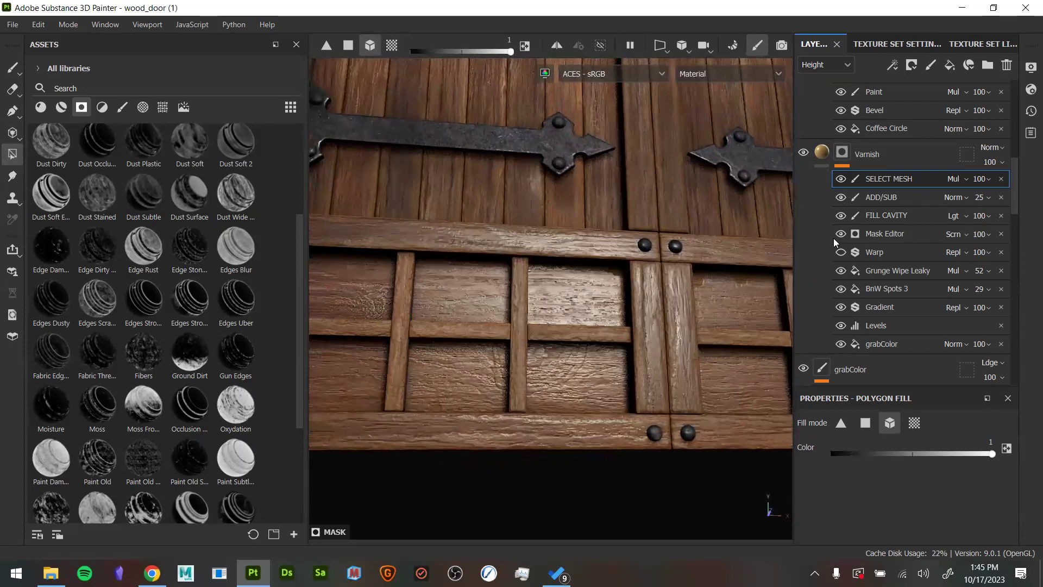
Toggle the SELECT MESH effect, inspect the Varnish mask on its own, and select FILL CAVITY before returning to the material view
{"action": "left_click", "coordinate": [842, 179]}
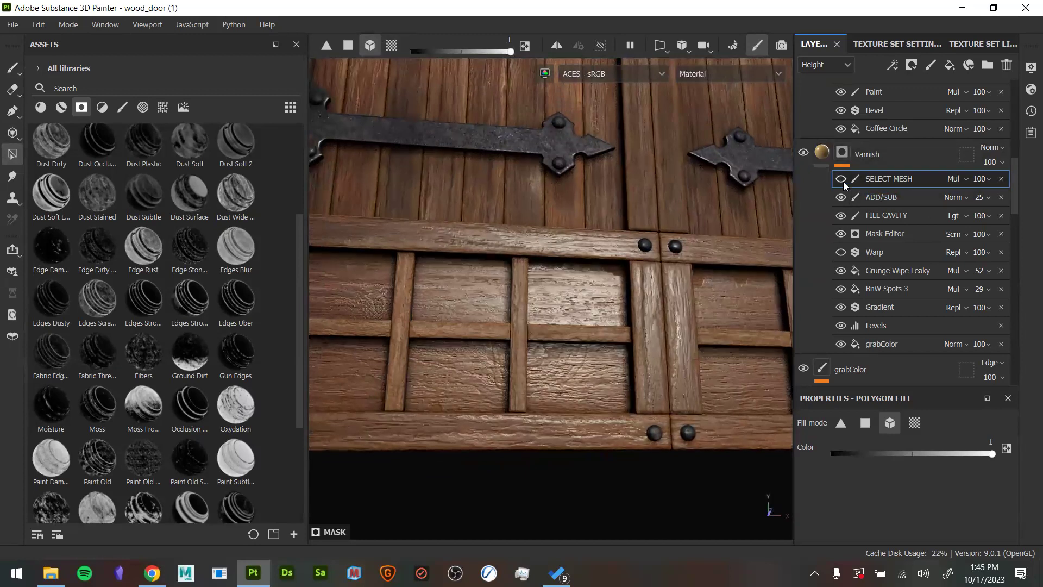
{"action": "left_click", "coordinate": [842, 152], "text": "alt"}
{"action": "left_click", "coordinate": [891, 179]}
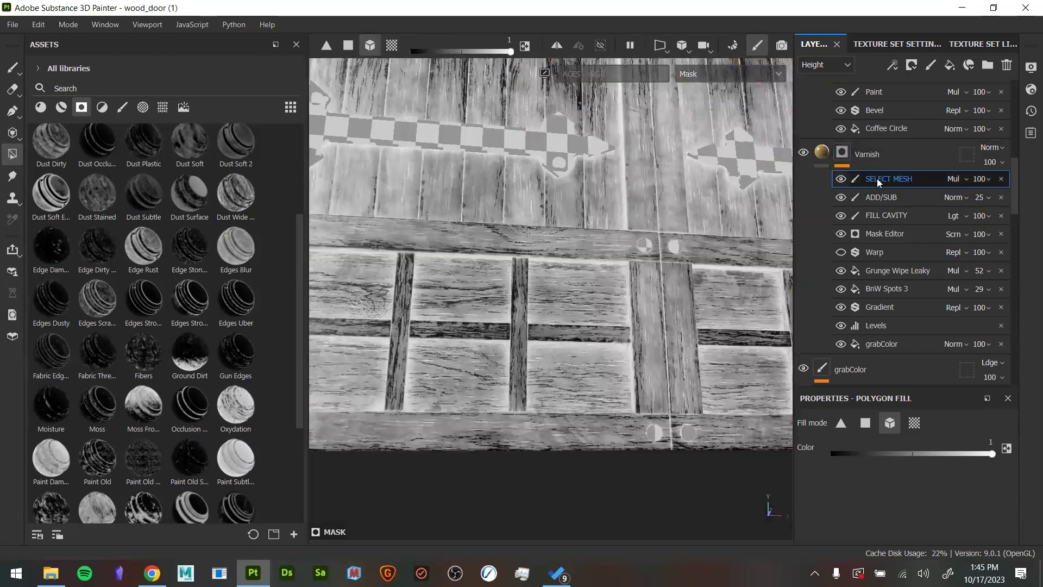
{"action": "left_click", "coordinate": [872, 217]}
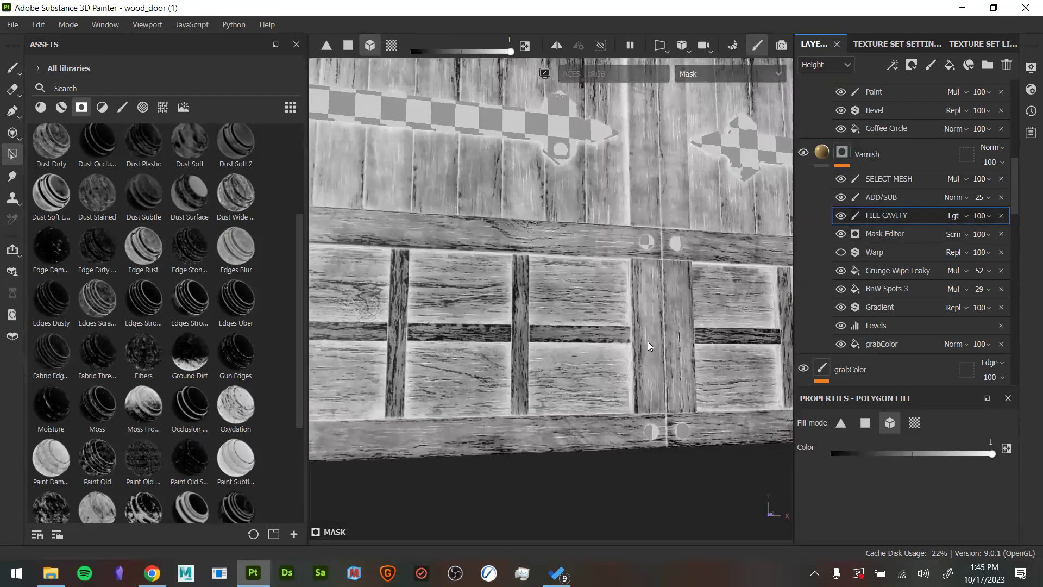
{"action": "key", "text": "m"}
{"action": "left_click_drag", "start_coordinate": [657, 322], "coordinate": [577, 253], "text": "alt"}
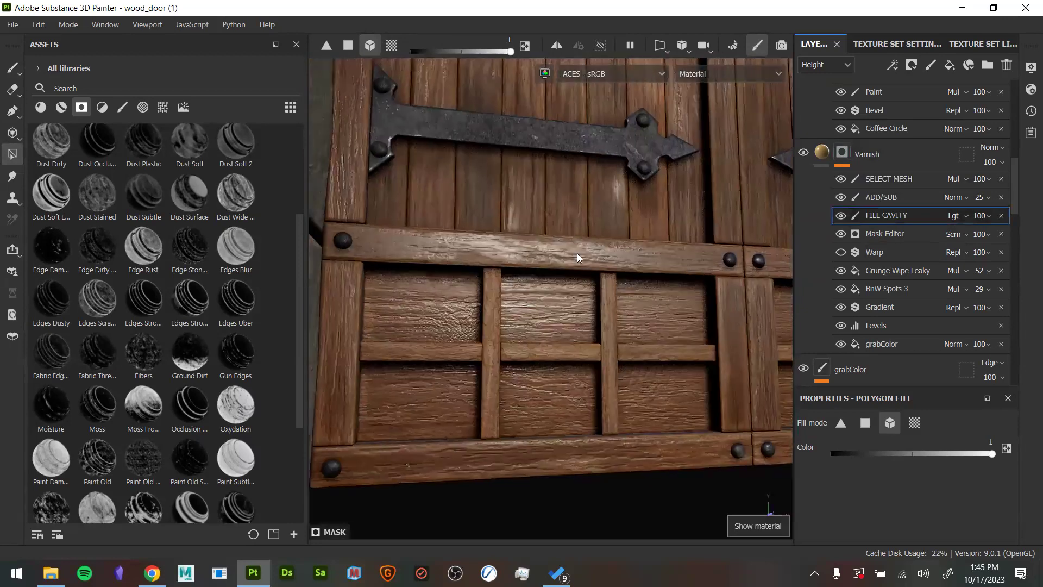
Compare the door's bottom rail up close with the FILL CAVITY effect off and on, including its varnish reflections
{"action": "left_click_drag", "start_coordinate": [608, 317], "coordinate": [610, 389], "text": "alt"}
{"action": "left_click_drag", "start_coordinate": [552, 429], "coordinate": [409, 377], "text": "alt"}
{"action": "left_click_drag", "start_coordinate": [575, 381], "coordinate": [640, 365], "text": "alt"}
{"action": "right_click_drag", "start_coordinate": [639, 364], "coordinate": [869, 481], "text": "alt"}
{"action": "middle_click_drag", "start_coordinate": [524, 473], "coordinate": [521, 435], "text": "alt"}
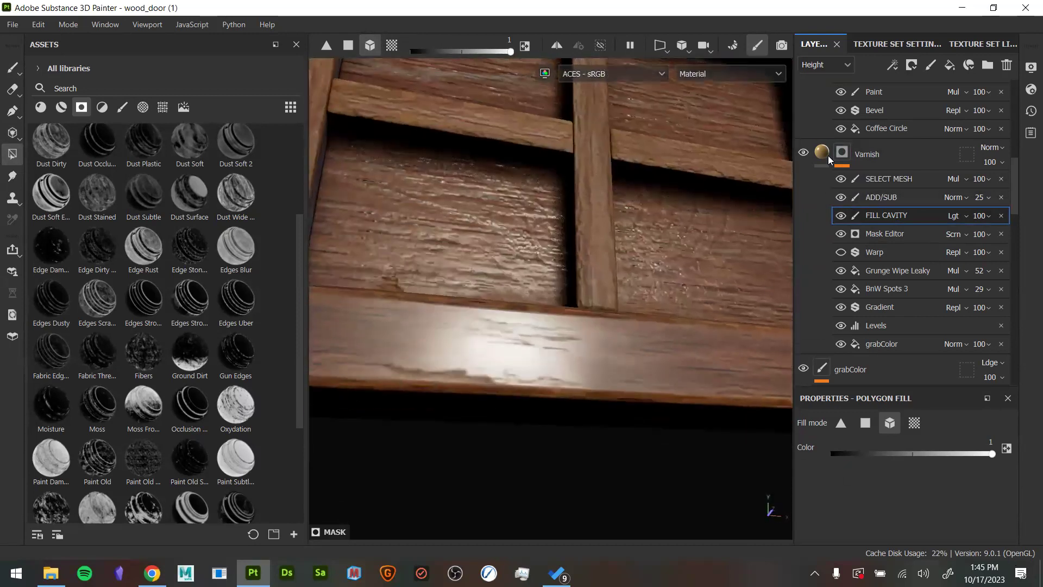
{"action": "left_click", "coordinate": [838, 217]}
{"action": "left_click", "coordinate": [838, 217]}
{"action": "left_click", "coordinate": [838, 217]}
{"action": "left_click", "coordinate": [838, 217]}
{"action": "left_click", "coordinate": [838, 218]}
{"action": "left_click", "coordinate": [840, 217]}
{"action": "left_click", "coordinate": [838, 219]}
{"action": "left_click", "coordinate": [838, 219]}
{"action": "right_click_drag", "start_coordinate": [557, 309], "coordinate": [651, 333], "text": "alt"}
{"action": "left_click_drag", "start_coordinate": [651, 333], "coordinate": [596, 315], "text": "alt"}
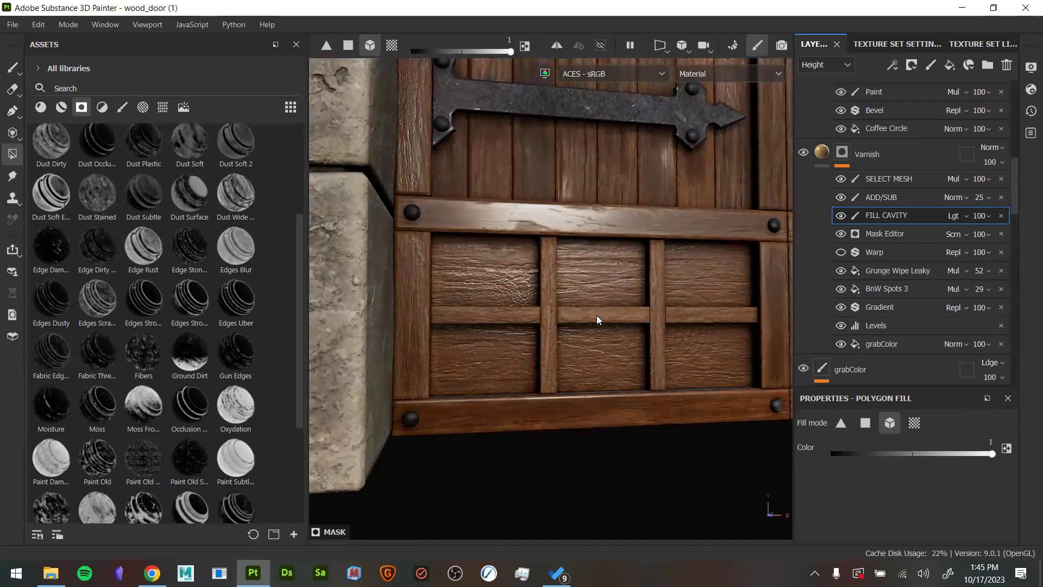
{"action": "mouse_move", "coordinate": [645, 305]}
{"action": "left_mouse_down", "text": "alt"}
{"action": "mouse_move", "coordinate": [629, 288]}
{"action": "mouse_move", "coordinate": [660, 292]}
{"action": "mouse_move", "coordinate": [600, 344]}
{"action": "left_mouse_up", "text": "alt"}
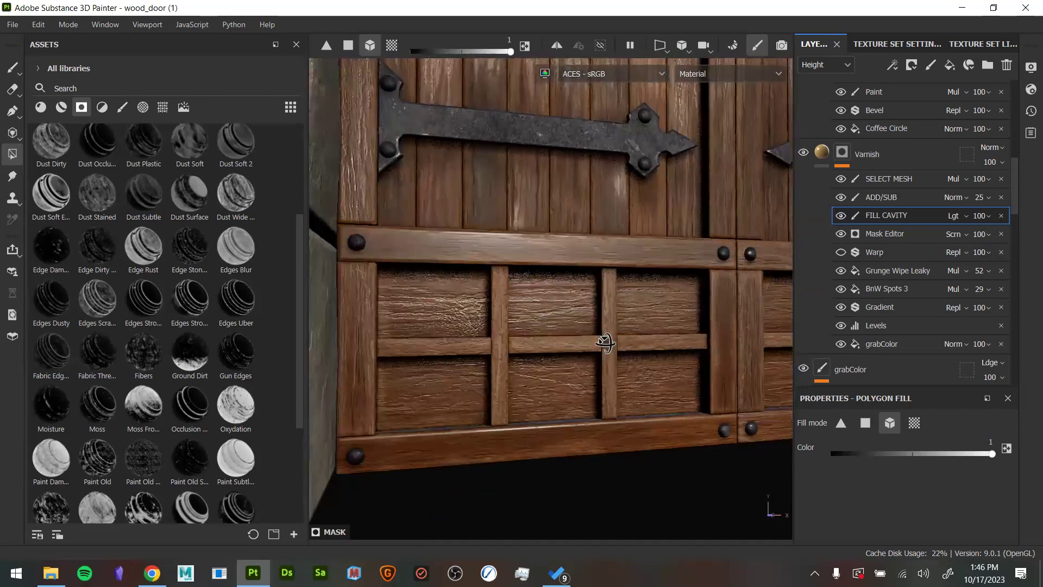
Hide the FILL CAVITY effect and check the planks of the upper door
{"action": "left_click", "coordinate": [841, 215]}
{"action": "right_click_drag", "start_coordinate": [587, 274], "coordinate": [600, 310], "text": "alt"}
{"action": "middle_click_drag", "start_coordinate": [600, 309], "coordinate": [614, 414], "text": "alt"}
{"action": "left_click_drag", "start_coordinate": [614, 414], "coordinate": [630, 321], "text": "alt"}
{"action": "middle_click_drag", "start_coordinate": [630, 321], "coordinate": [640, 435], "text": "alt"}
{"action": "left_click_drag", "start_coordinate": [641, 435], "coordinate": [637, 401], "text": "alt"}
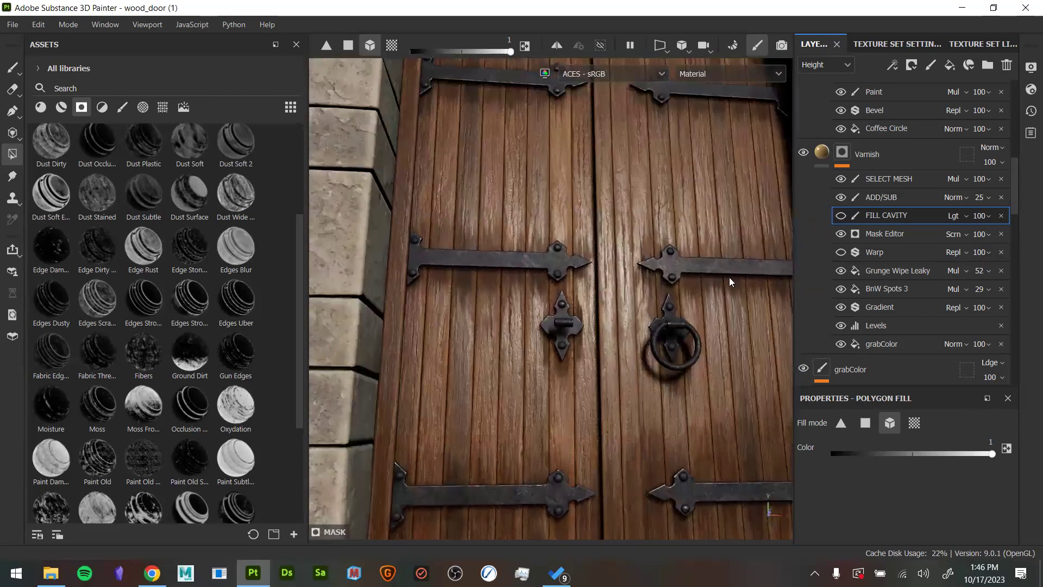
Select the ADD/SUB paint effect in the Varnish mask and equip the Basic Soft brush for painting
{"action": "left_click", "coordinate": [857, 201]}
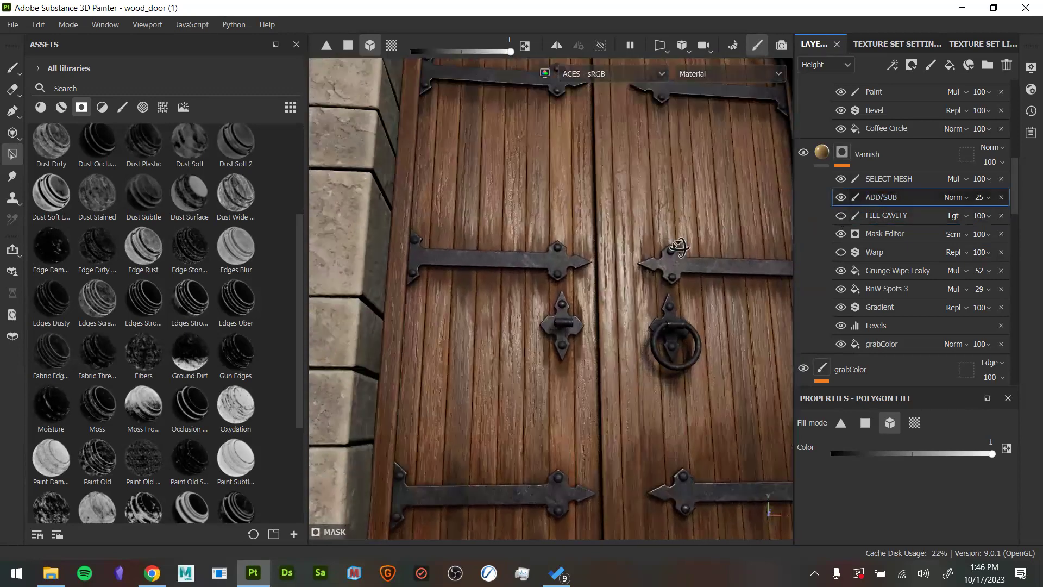
{"action": "left_click_drag", "start_coordinate": [679, 247], "coordinate": [784, 205], "text": "alt"}
{"action": "scroll", "coordinate": [741, 217], "scroll_direction": "up", "scroll_amount": 3}
{"action": "mouse_move", "coordinate": [722, 254]}
{"action": "left_mouse_down", "text": "alt"}
{"action": "mouse_move", "coordinate": [659, 366]}
{"action": "mouse_move", "coordinate": [470, 345]}
{"action": "left_mouse_up", "text": "alt"}
{"action": "key", "text": "x"}
{"action": "left_click", "coordinate": [123, 107]}
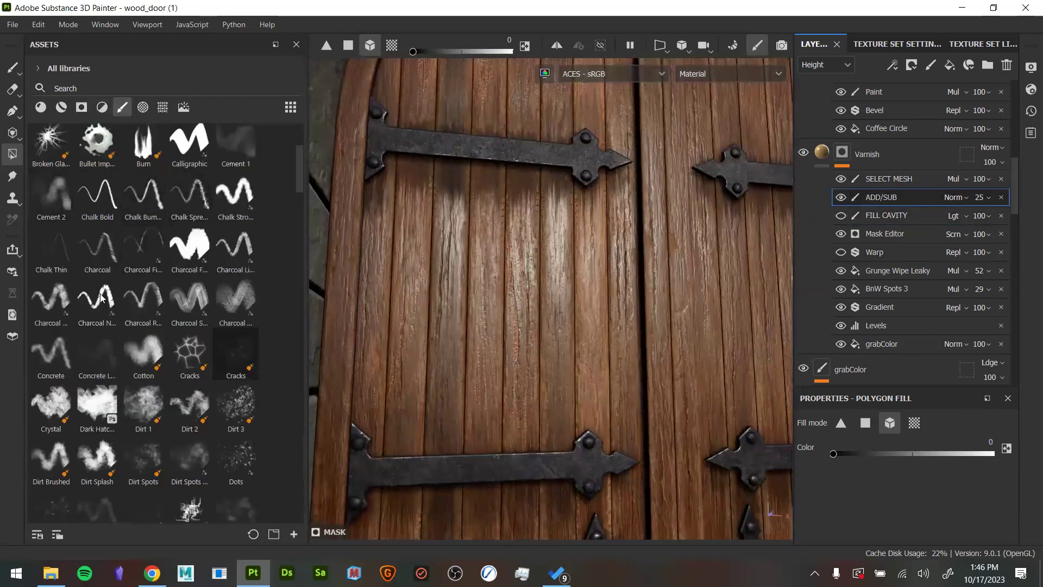
{"action": "scroll", "coordinate": [171, 220], "scroll_direction": "up", "scroll_amount": 3}
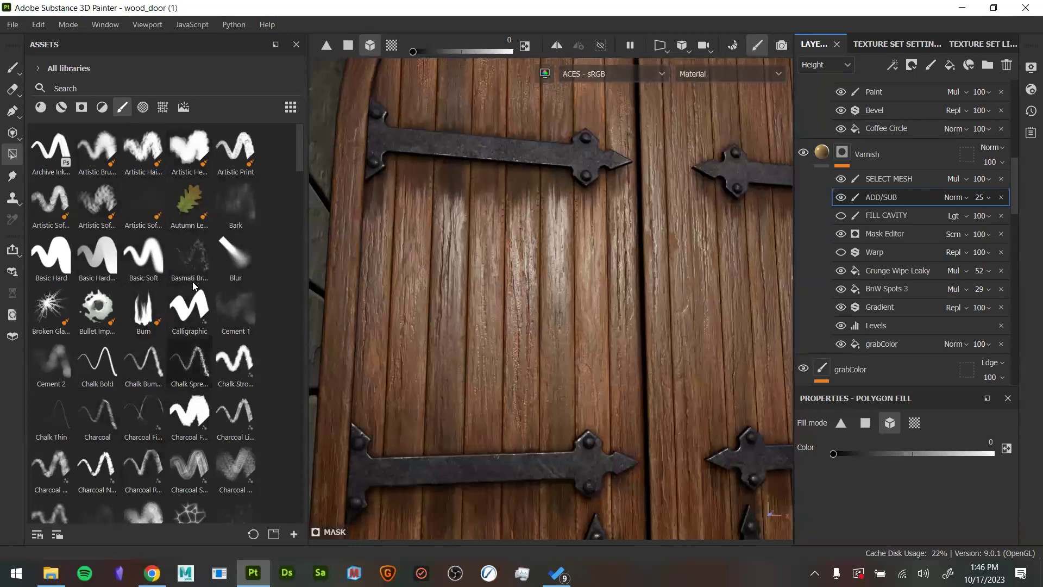
{"action": "left_click", "coordinate": [143, 255]}
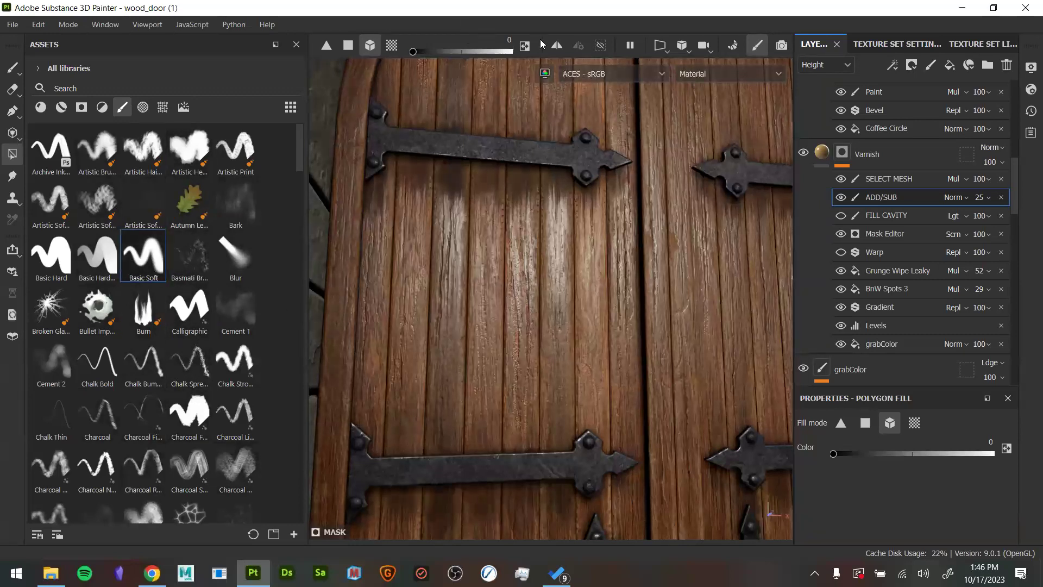
{"action": "key", "text": "1"}
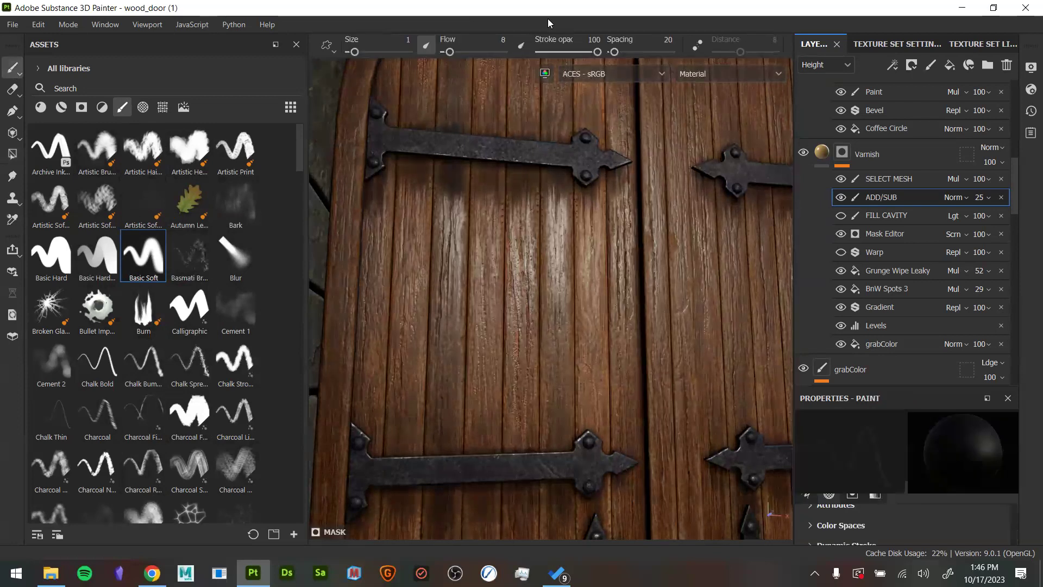
Set the brush size to 17.64 and flow to 40, checking the Varnish mask over the upper door planks
{"action": "left_click_drag", "start_coordinate": [599, 165], "coordinate": [549, 291], "text": "alt"}
{"action": "right_click_drag", "start_coordinate": [550, 286], "coordinate": [571, 287], "text": "ctrl"}
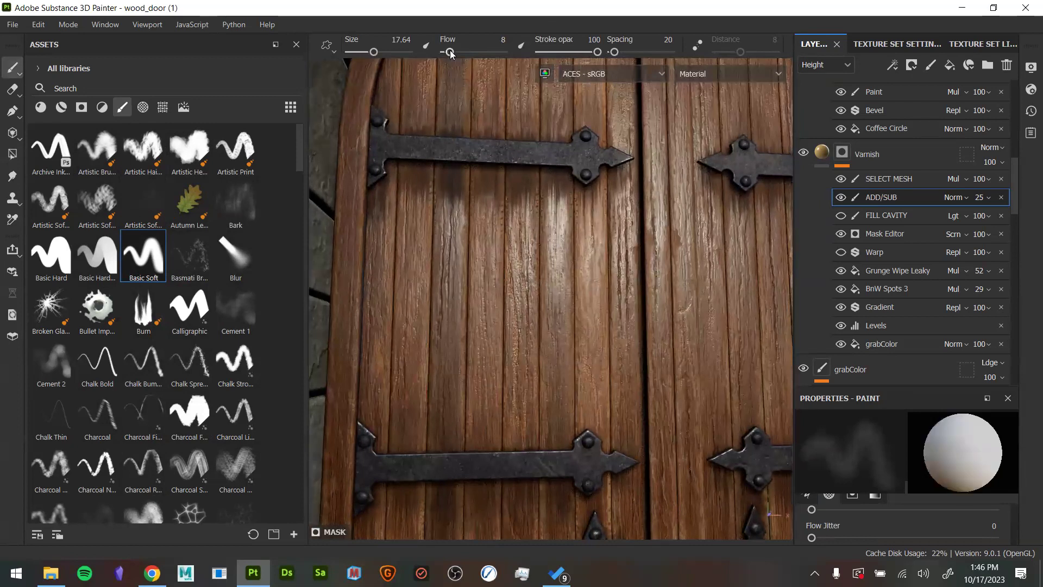
{"action": "left_click_drag", "start_coordinate": [450, 52], "coordinate": [455, 53]}
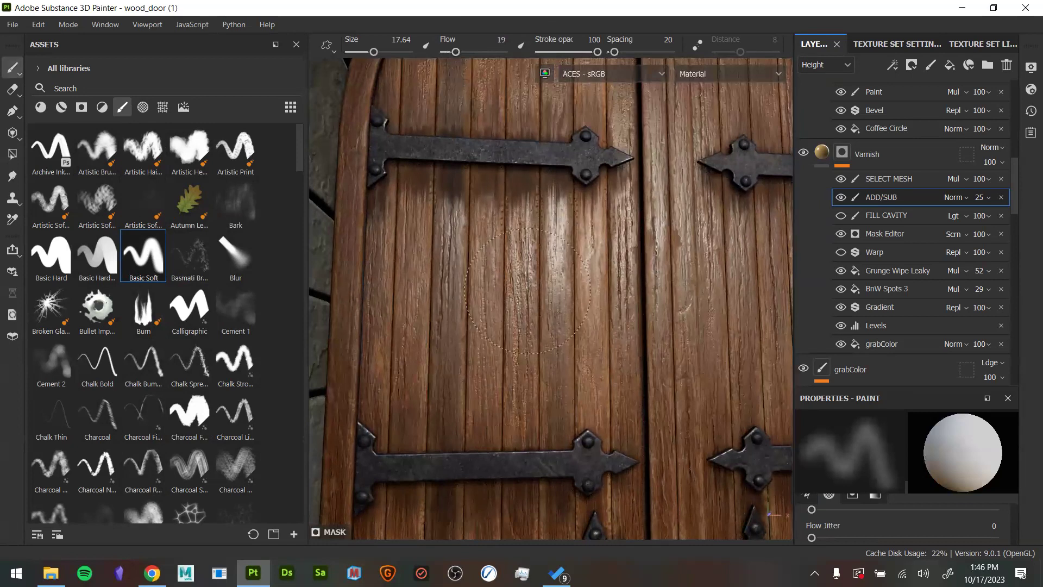
{"action": "left_click", "coordinate": [843, 154], "text": "alt"}
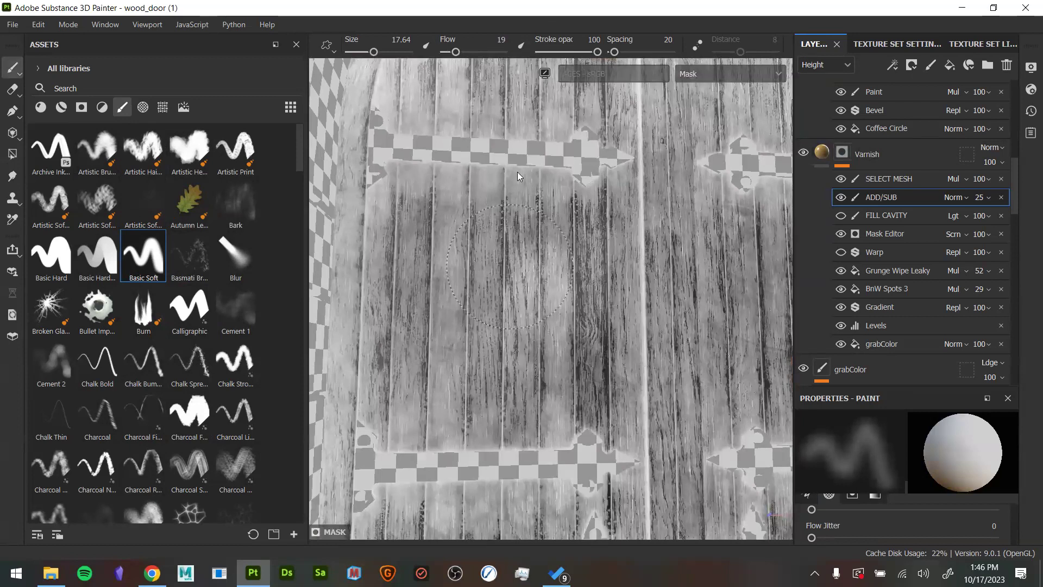
{"action": "left_click_drag", "start_coordinate": [462, 56], "coordinate": [474, 55]}
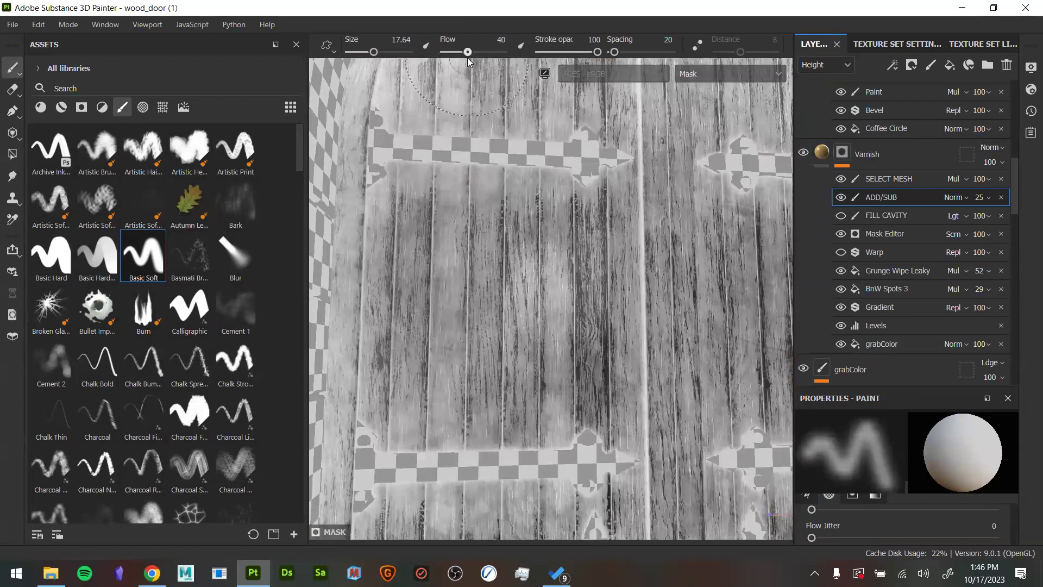
{"action": "key", "text": "m"}
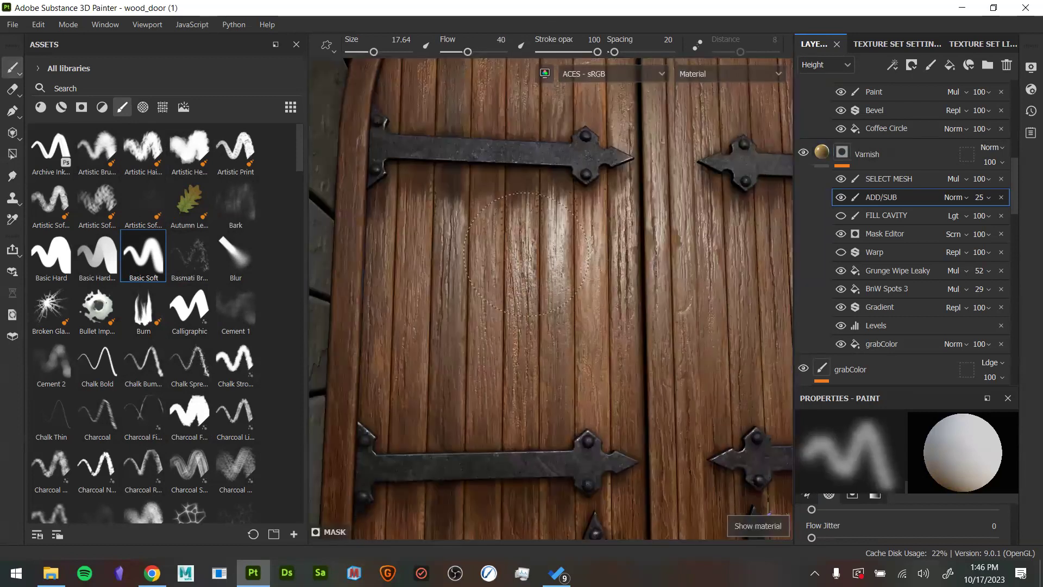
Raise the ADD/SUB effect's opacity to 100 and brush varnish in and out on the upper planks at flow 9
{"action": "left_click", "coordinate": [984, 197]}
{"action": "left_click_drag", "start_coordinate": [992, 221], "coordinate": [1031, 221]}
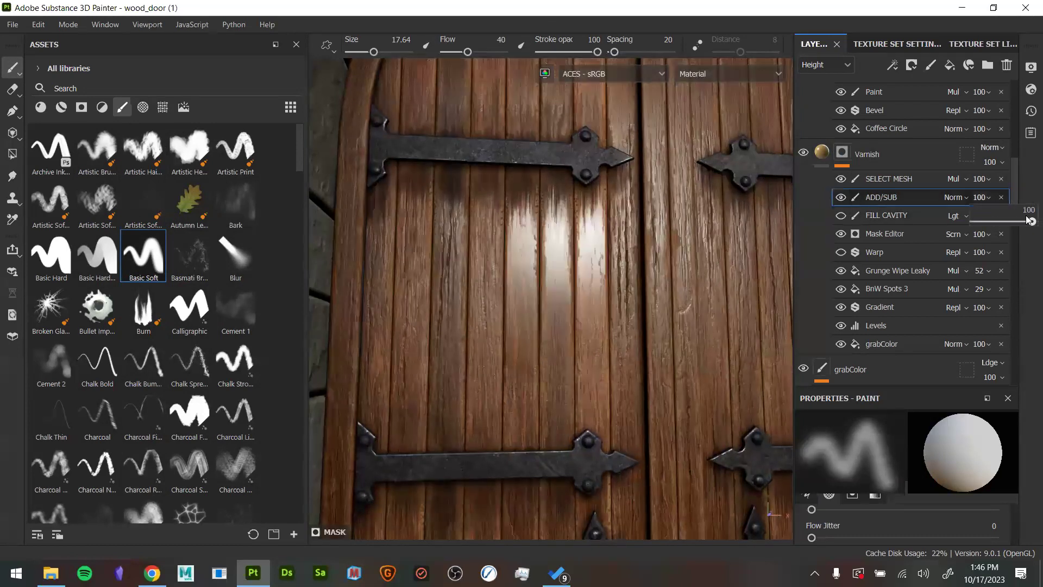
{"action": "mouse_move", "coordinate": [530, 347]}
{"action": "left_mouse_down", "text": "alt"}
{"action": "mouse_move", "coordinate": [555, 319]}
{"action": "mouse_move", "coordinate": [497, 313]}
{"action": "left_mouse_up", "text": "alt"}
{"action": "key", "text": "x"}
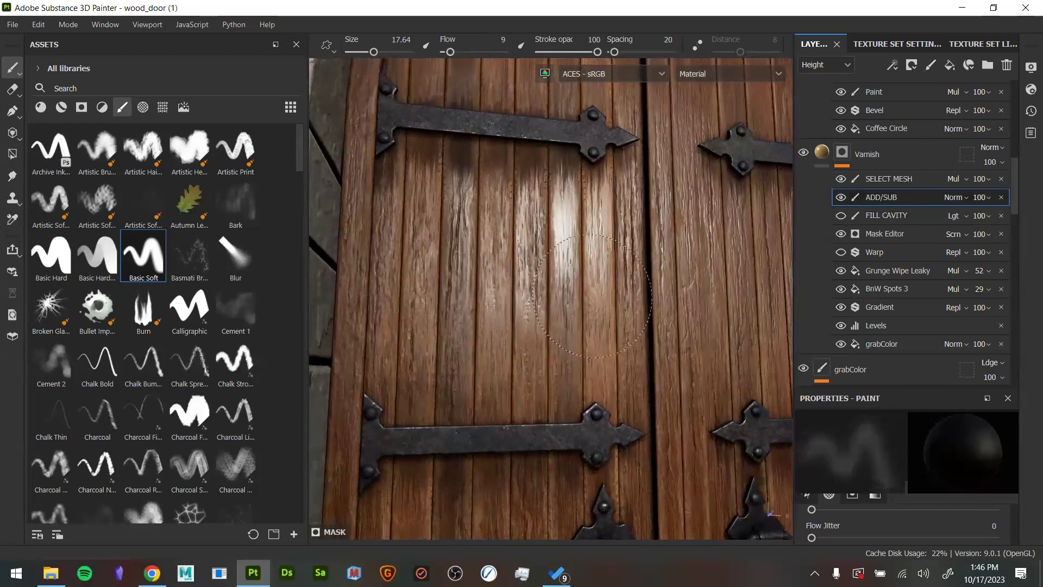
{"action": "key", "text": "x"}
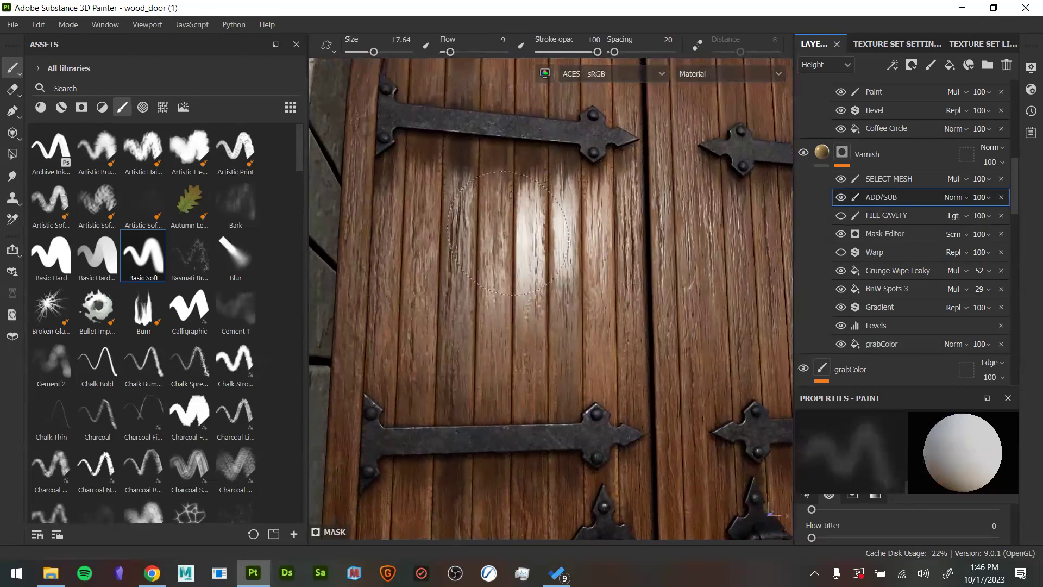
{"action": "mouse_move", "coordinate": [529, 211]}
{"action": "left_mouse_down", "text": "alt"}
{"action": "mouse_move", "coordinate": [489, 414]}
{"action": "mouse_move", "coordinate": [596, 422]}
{"action": "mouse_move", "coordinate": [610, 416]}
{"action": "mouse_move", "coordinate": [540, 213]}
{"action": "left_mouse_up", "text": "alt"}
{"action": "key", "text": "x"}
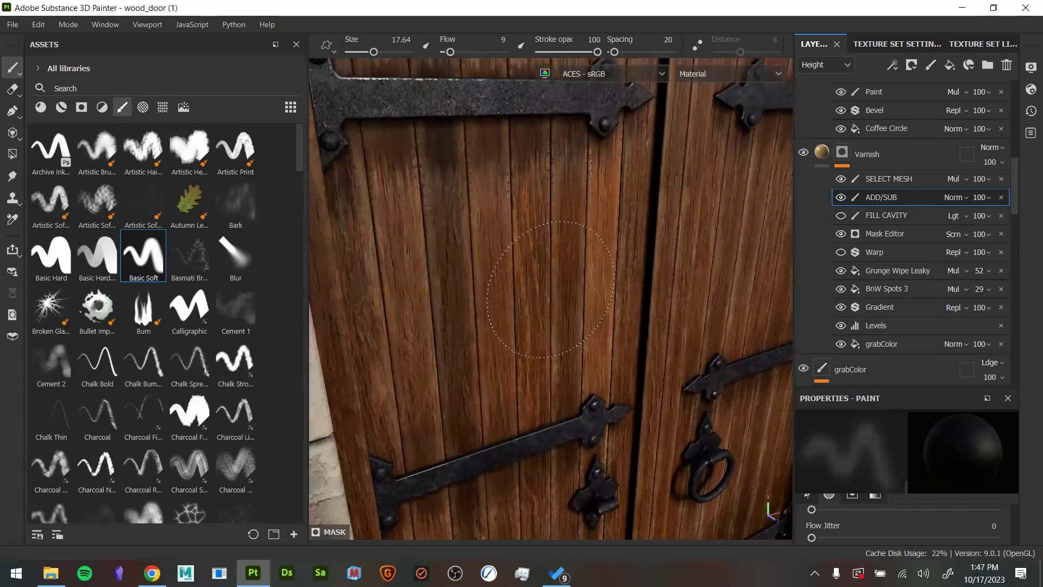
Turn the FILL CAVITY effect back on and review the whole double door
{"action": "left_click_drag", "start_coordinate": [647, 352], "coordinate": [724, 249], "text": "alt"}
{"action": "right_click_drag", "start_coordinate": [724, 250], "coordinate": [575, 281], "text": "alt"}
{"action": "left_click_drag", "start_coordinate": [575, 281], "coordinate": [605, 291], "text": "alt"}
{"action": "middle_click_drag", "start_coordinate": [605, 291], "coordinate": [524, 314], "text": "alt"}
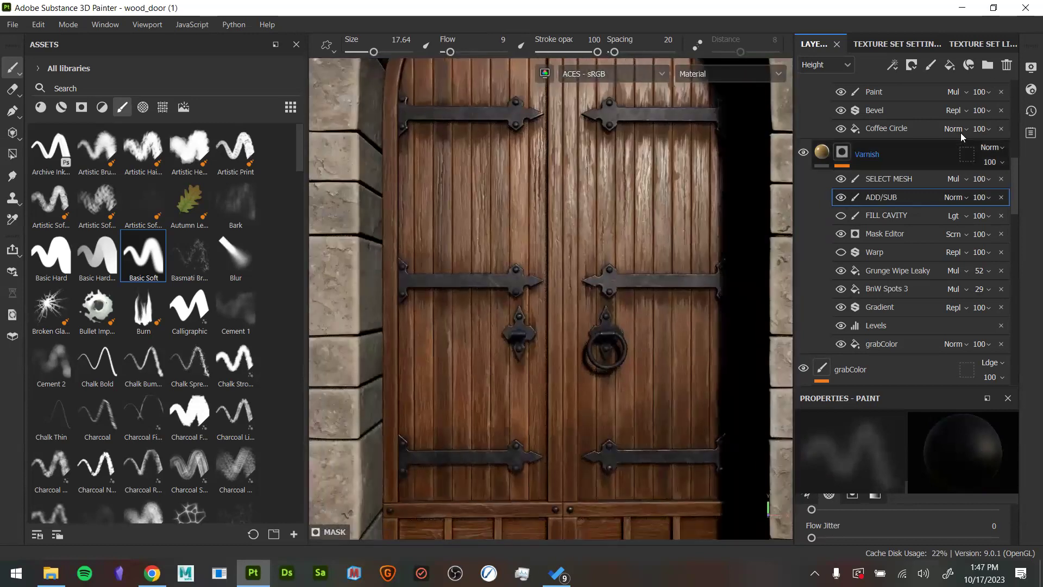
{"action": "left_click", "coordinate": [840, 219]}
{"action": "middle_click_drag", "start_coordinate": [607, 358], "coordinate": [637, 154], "text": "alt"}
{"action": "left_click_drag", "start_coordinate": [637, 155], "coordinate": [585, 262], "text": "alt"}
{"action": "middle_click_drag", "start_coordinate": [585, 261], "coordinate": [597, 466], "text": "alt"}
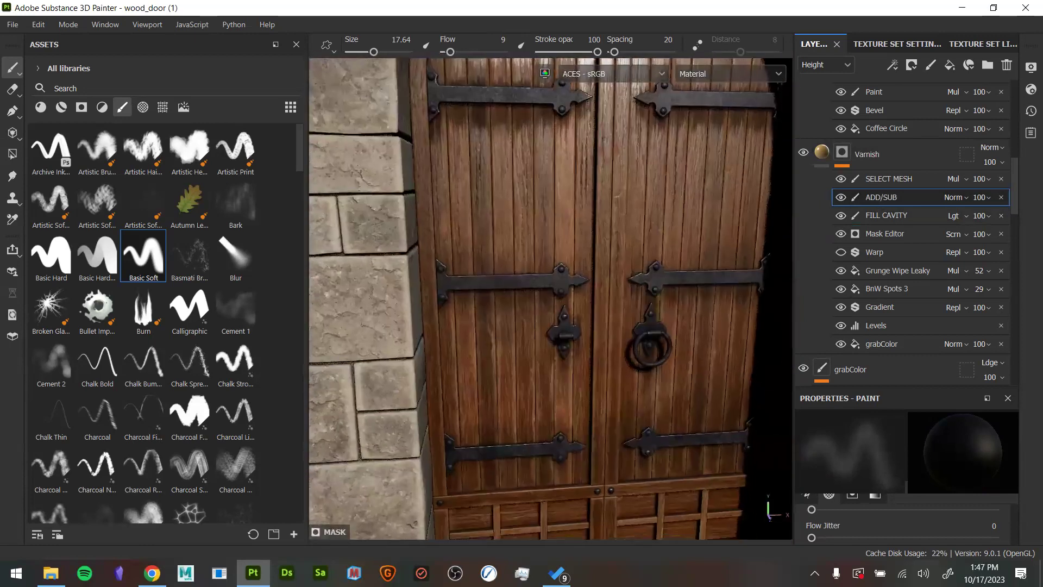
Check the ADD/SUB effect's visibility, select the SELECT MESH effect, and view the arched upper part of the door
{"action": "left_click", "coordinate": [840, 198]}
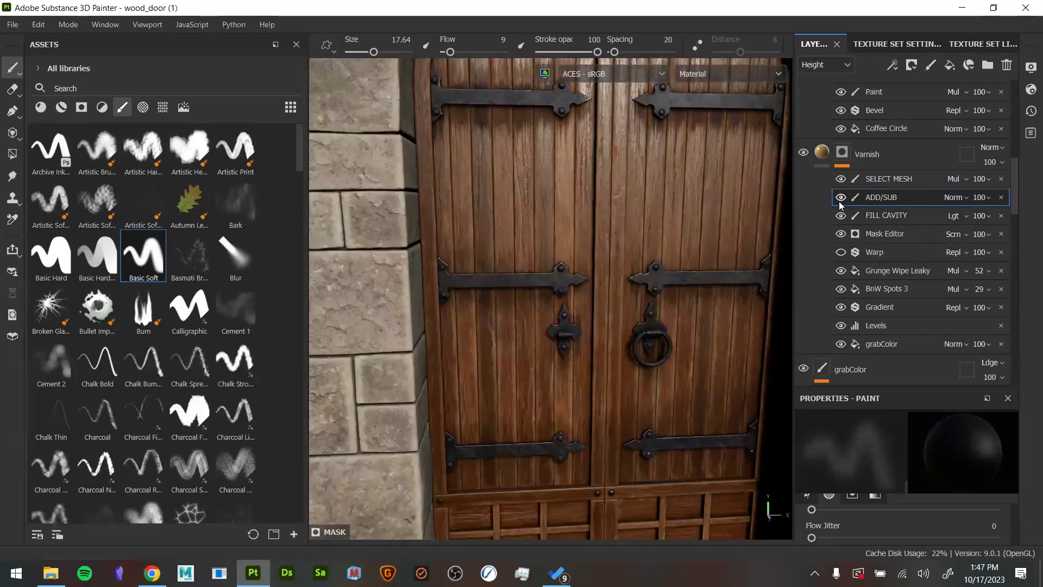
{"action": "left_click", "coordinate": [885, 183]}
{"action": "mouse_move", "coordinate": [565, 375]}
{"action": "left_mouse_down", "text": "alt"}
{"action": "mouse_move", "coordinate": [513, 328]}
{"action": "mouse_move", "coordinate": [626, 403]}
{"action": "mouse_move", "coordinate": [610, 448]}
{"action": "mouse_move", "coordinate": [619, 451]}
{"action": "left_mouse_up", "text": "alt"}
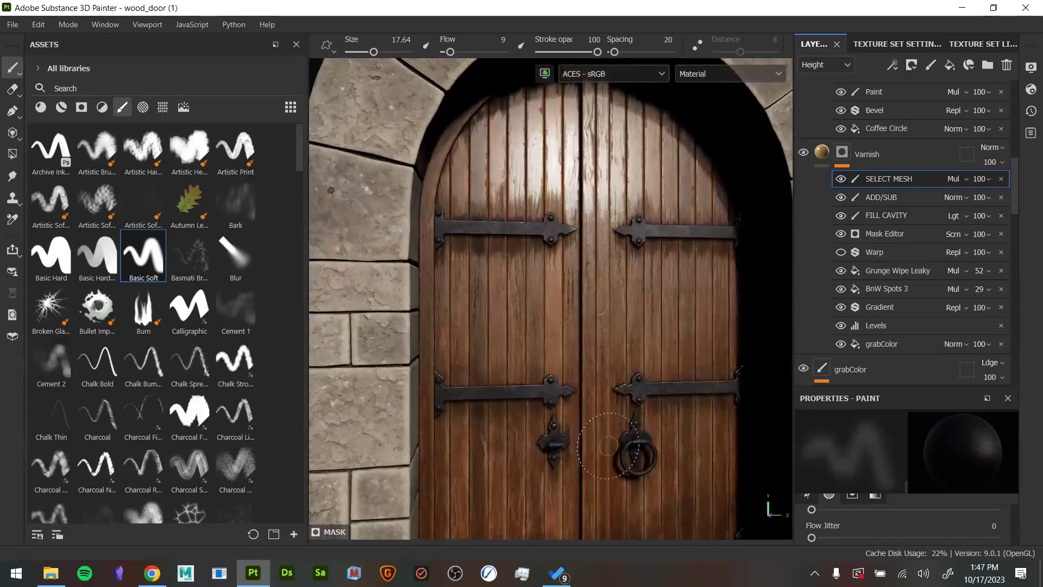
Switch to the browser to check the Marmoset article's varnish mask breakdown, and return to Substance 3D Painter
{"action": "left_click", "coordinate": [961, 8]}
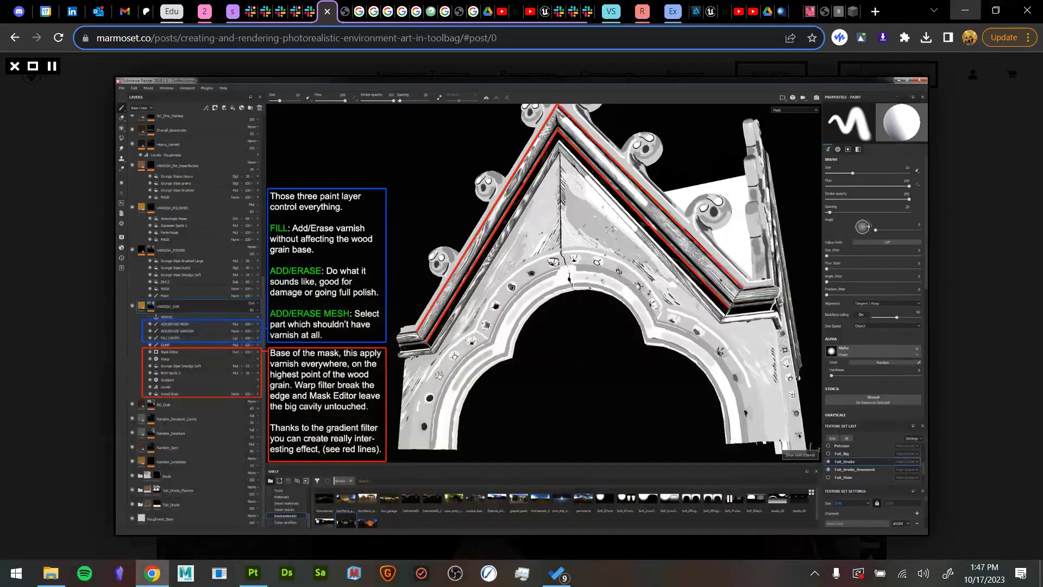
{"action": "left_click", "coordinate": [965, 10]}
{"action": "left_click", "coordinate": [253, 572]}
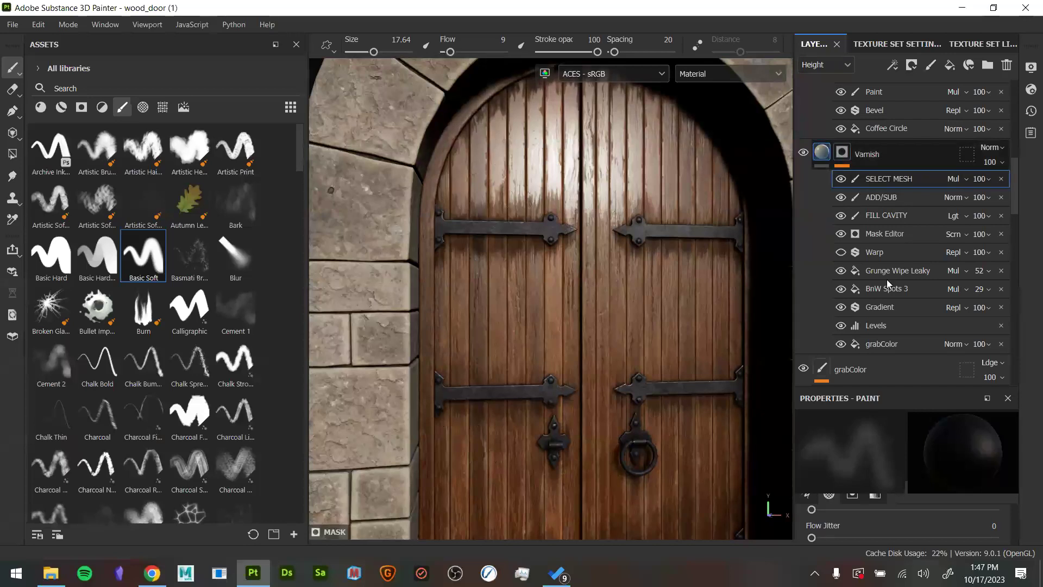
Select and hide the Varnish layer, checking how the double door looks without it
{"action": "left_click", "coordinate": [826, 150]}
{"action": "scroll", "coordinate": [829, 160], "scroll_direction": "up", "scroll_amount": 3}
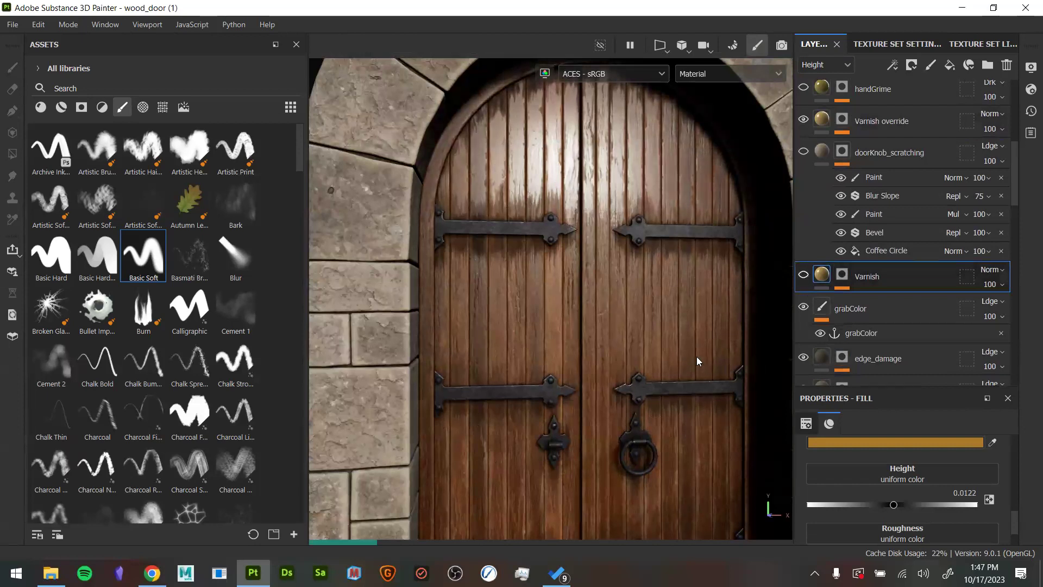
{"action": "middle_click_drag", "start_coordinate": [687, 337], "coordinate": [747, 355]}
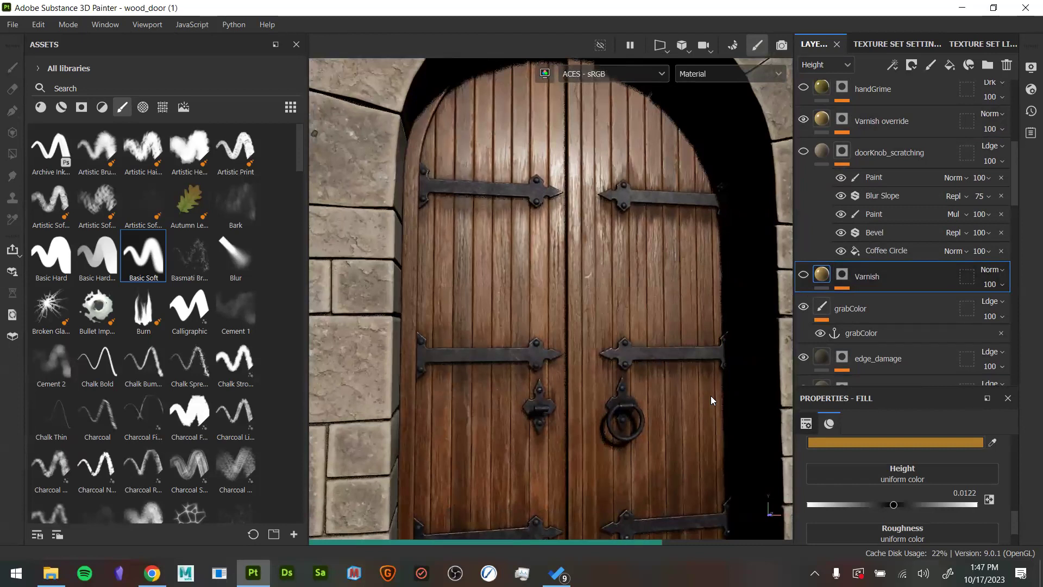
{"action": "left_click_drag", "start_coordinate": [703, 421], "coordinate": [691, 289], "text": "alt"}
Delete the Varnish override layer and compare the door with the Varnish layer off and on
{"action": "left_click", "coordinate": [852, 128]}
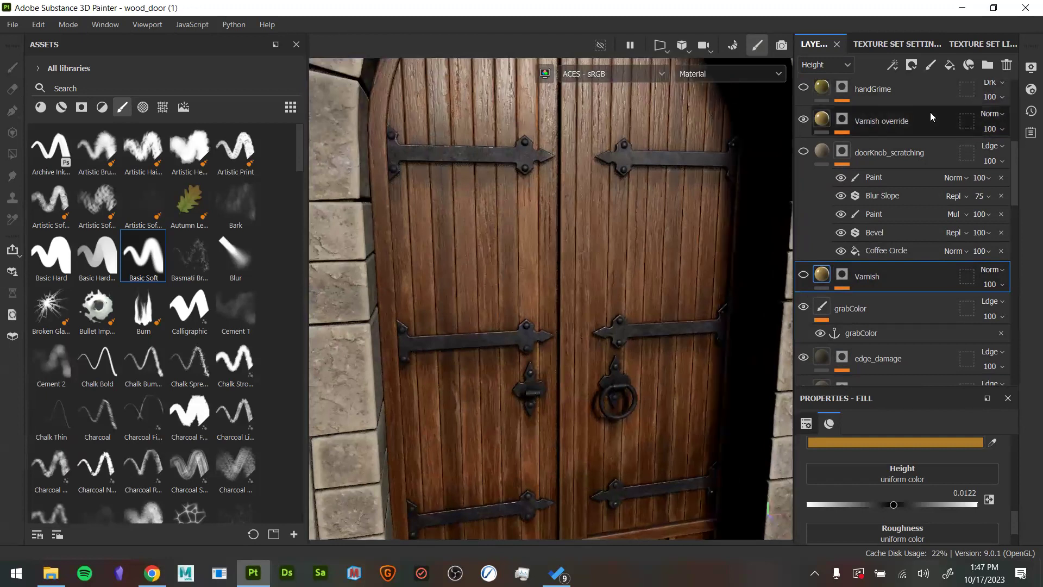
{"action": "key", "text": "Delete"}
{"action": "left_click_drag", "start_coordinate": [617, 227], "coordinate": [627, 256], "text": "alt"}
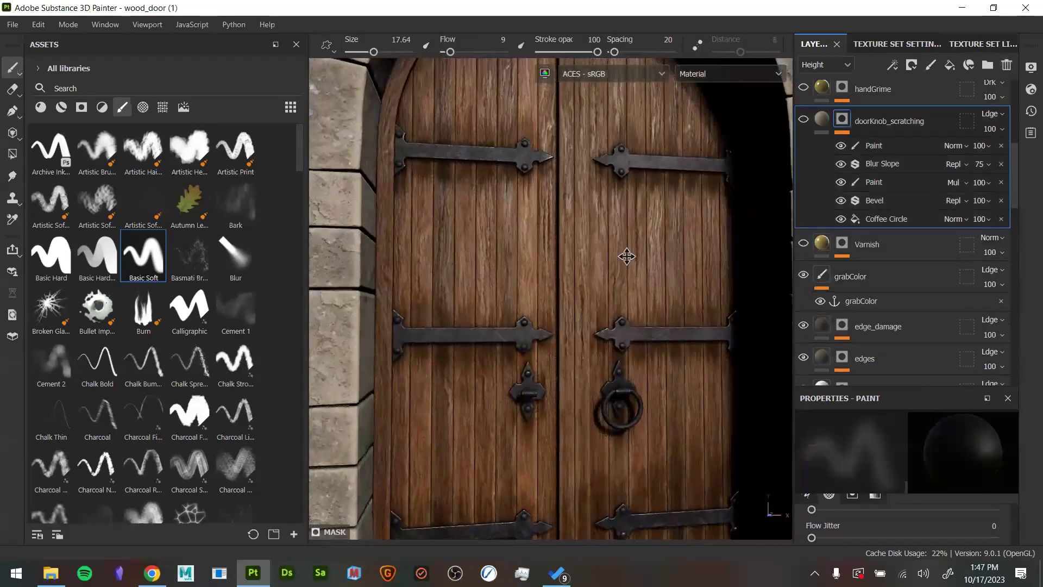
{"action": "middle_click_drag", "start_coordinate": [626, 256], "coordinate": [603, 186], "text": "alt"}
{"action": "left_click_drag", "start_coordinate": [655, 372], "coordinate": [668, 335], "text": "alt"}
{"action": "middle_click_drag", "start_coordinate": [669, 335], "coordinate": [697, 438], "text": "alt"}
{"action": "left_click_drag", "start_coordinate": [609, 255], "coordinate": [540, 253], "text": "alt"}
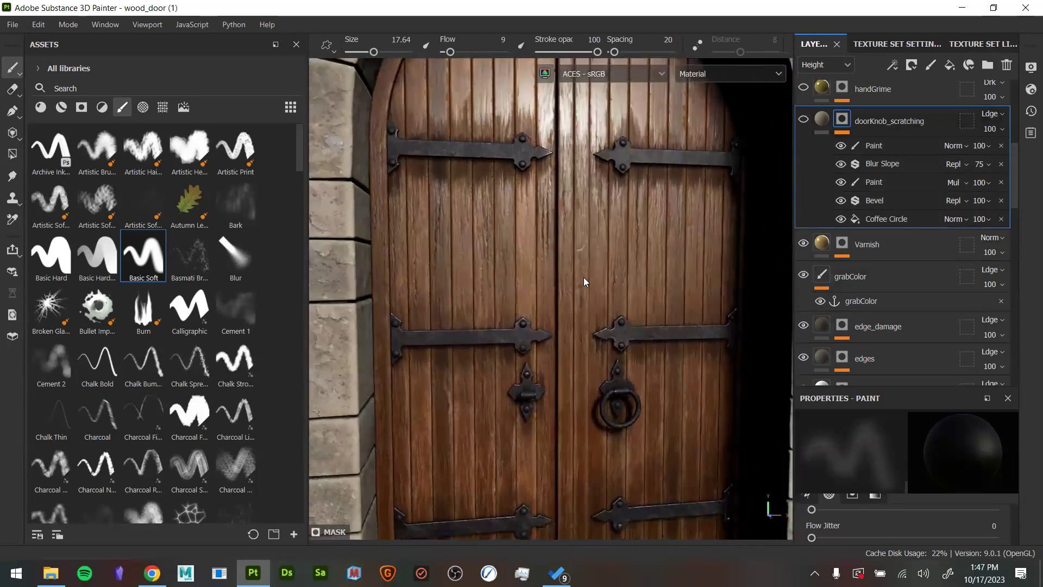
{"action": "middle_click_drag", "start_coordinate": [583, 277], "coordinate": [548, 139], "text": "alt"}
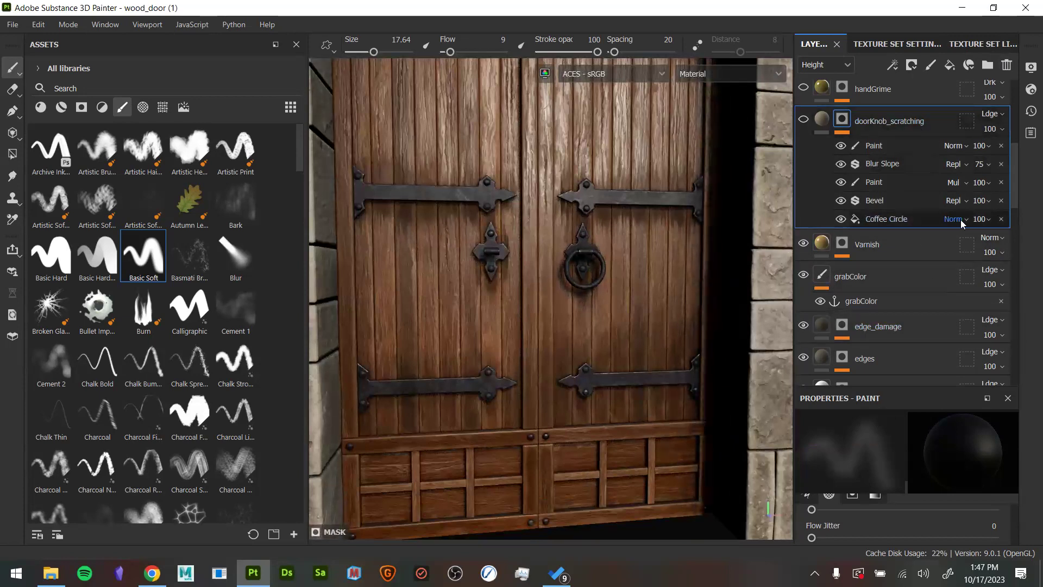
Show the doorKnob_scratching layer and inspect the wood around the ring handle up close
{"action": "left_click_drag", "start_coordinate": [510, 209], "coordinate": [570, 244], "text": "alt"}
{"action": "middle_click_drag", "start_coordinate": [569, 244], "coordinate": [602, 310], "text": "alt"}
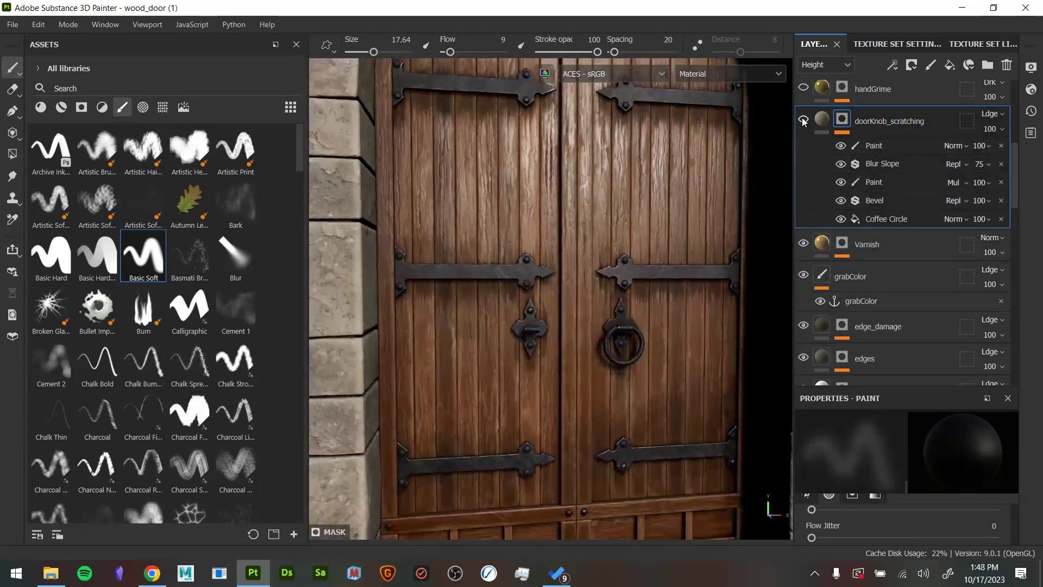
{"action": "mouse_move", "coordinate": [606, 321]}
{"action": "left_mouse_down", "text": "alt"}
{"action": "mouse_move", "coordinate": [531, 317]}
{"action": "mouse_move", "coordinate": [606, 326]}
{"action": "left_mouse_up", "text": "alt"}
{"action": "right_click_drag", "start_coordinate": [606, 325], "coordinate": [810, 462], "text": "alt"}
{"action": "middle_click_drag", "start_coordinate": [613, 333], "coordinate": [560, 269], "text": "alt"}
{"action": "left_click_drag", "start_coordinate": [560, 269], "coordinate": [570, 294], "text": "alt"}
{"action": "right_click_drag", "start_coordinate": [570, 293], "coordinate": [869, 375], "text": "alt"}
{"action": "left_click_drag", "start_coordinate": [717, 351], "coordinate": [682, 308], "text": "alt"}
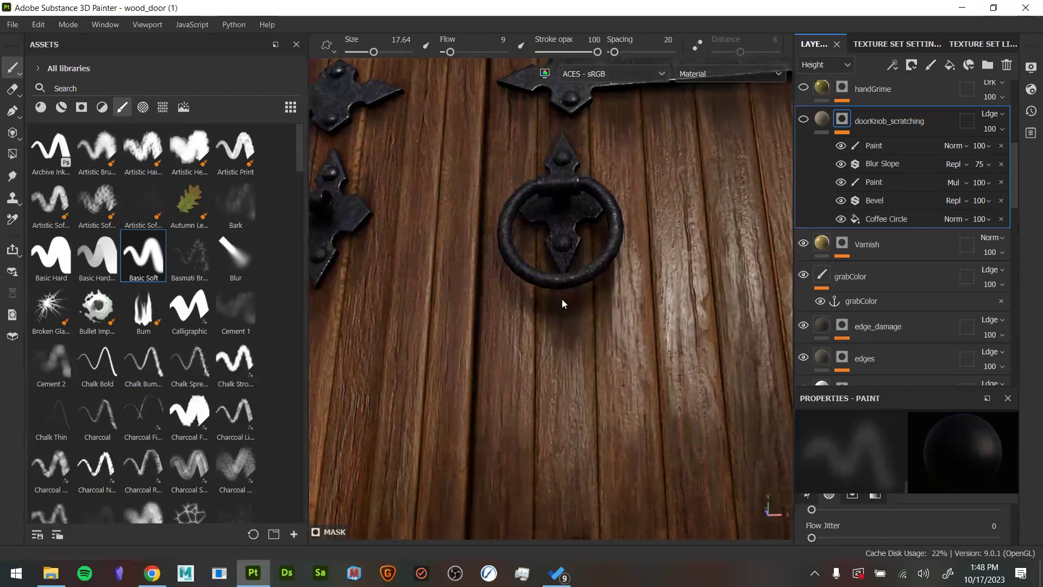
{"action": "left_click", "coordinate": [804, 118]}
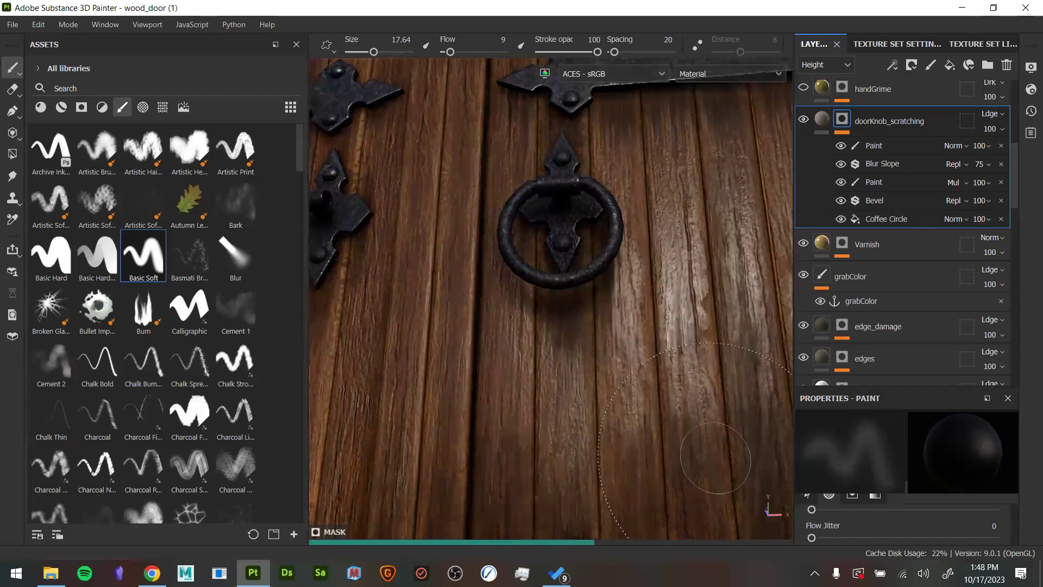
{"action": "left_click_drag", "start_coordinate": [715, 458], "coordinate": [689, 494], "text": "alt"}
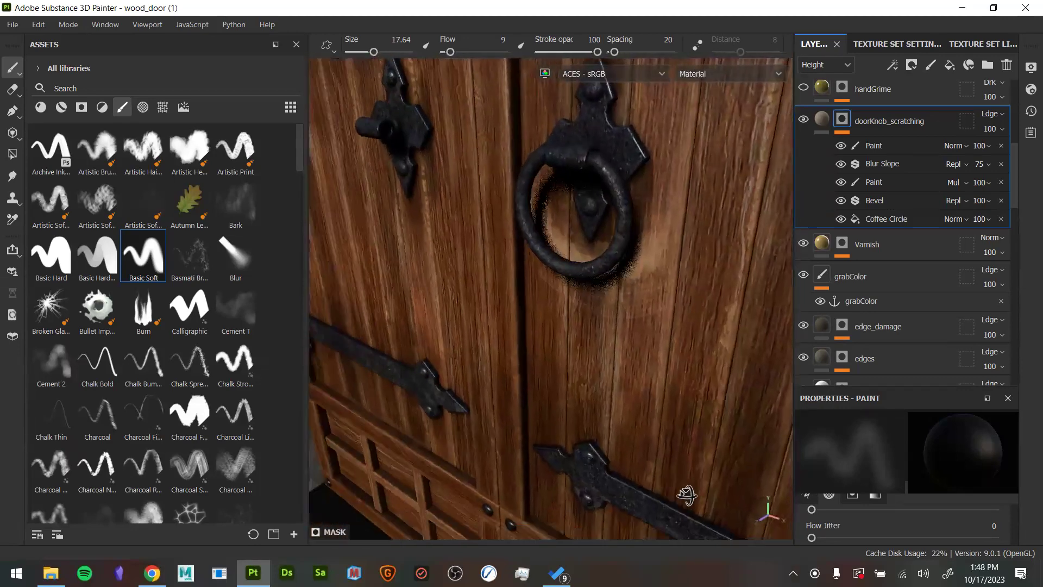
{"action": "scroll", "coordinate": [564, 329], "scroll_direction": "up", "scroll_amount": 3}
{"action": "left_click_drag", "start_coordinate": [564, 330], "coordinate": [603, 300], "text": "alt"}
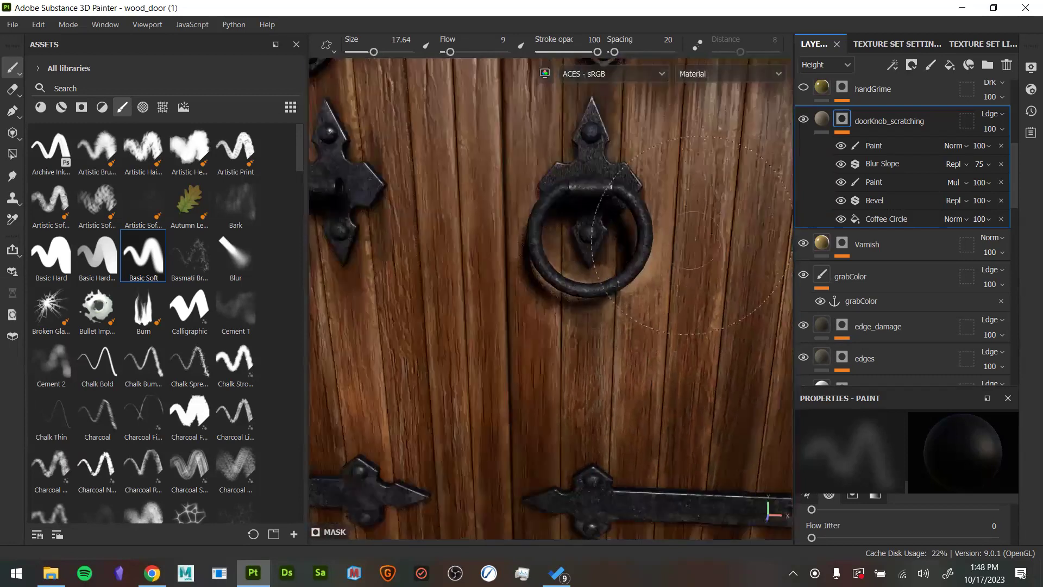
Display the doorKnob_scratching mask with only its Coffee Circle effect visible and examine the ring shape below the handle
{"action": "left_click", "coordinate": [837, 121], "text": "alt"}
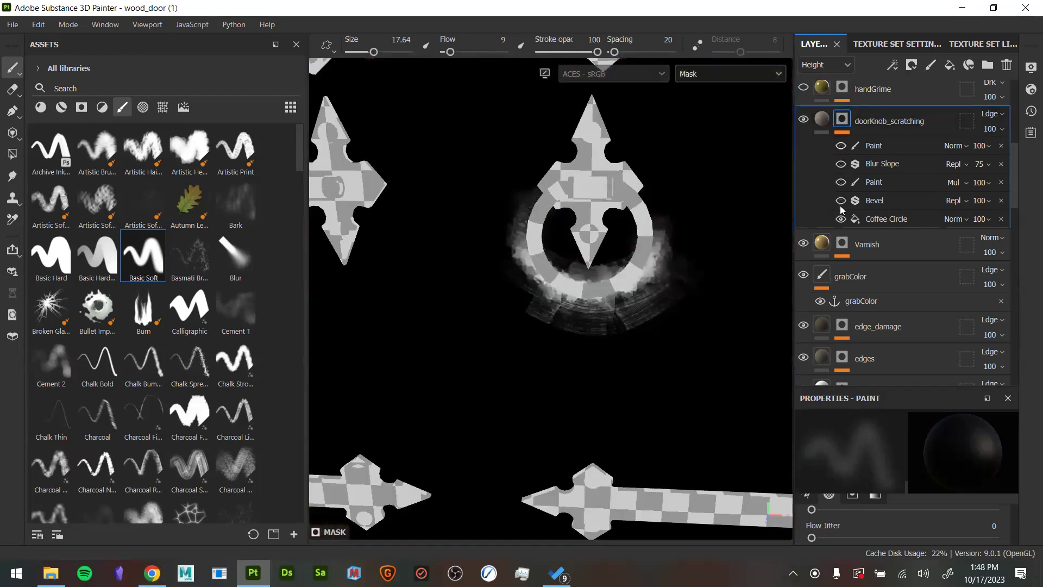
{"action": "left_click_drag", "start_coordinate": [722, 347], "coordinate": [712, 277], "text": "alt"}
{"action": "right_click_drag", "start_coordinate": [712, 277], "coordinate": [941, 478], "text": "alt"}
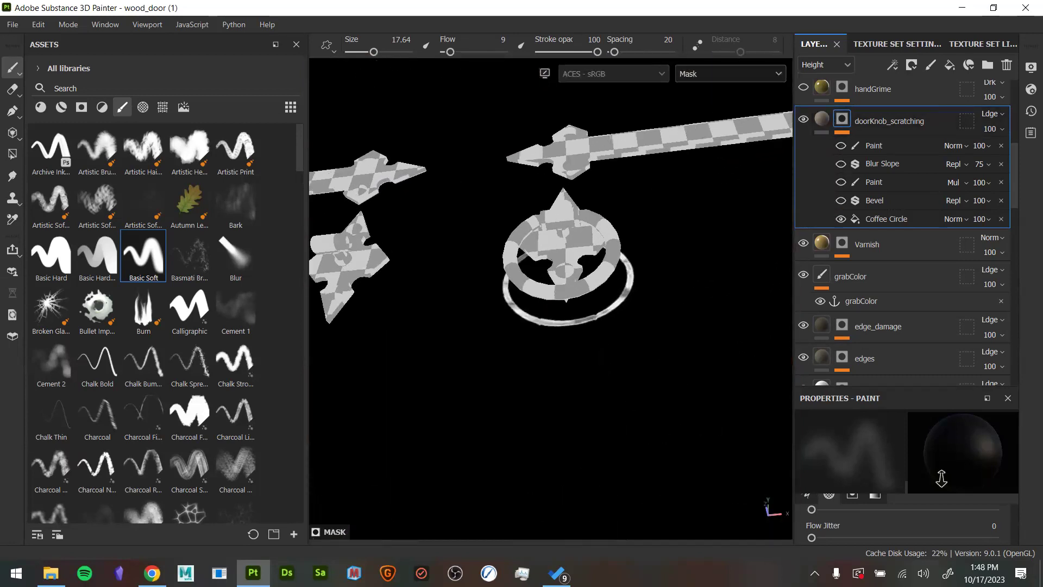
{"action": "left_click_drag", "start_coordinate": [761, 457], "coordinate": [645, 470], "text": "alt"}
{"action": "right_click_drag", "start_coordinate": [645, 471], "coordinate": [728, 435], "text": "alt"}
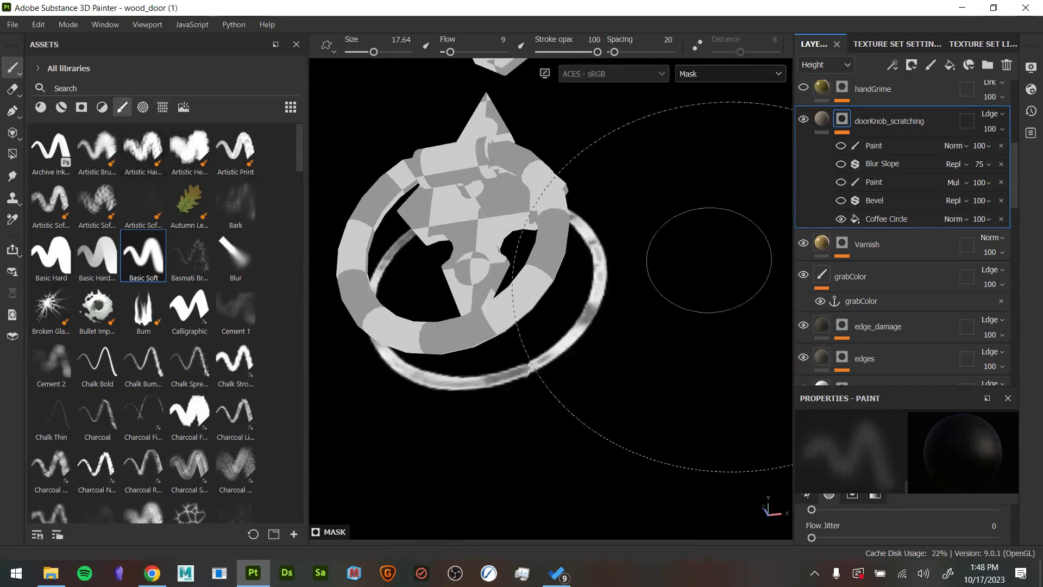
Re-enable the Bevel, Blur Slope and both Paint effects in the doorKnob_scratching mask, checking how the ring shape changes
{"action": "left_click", "coordinate": [841, 201]}
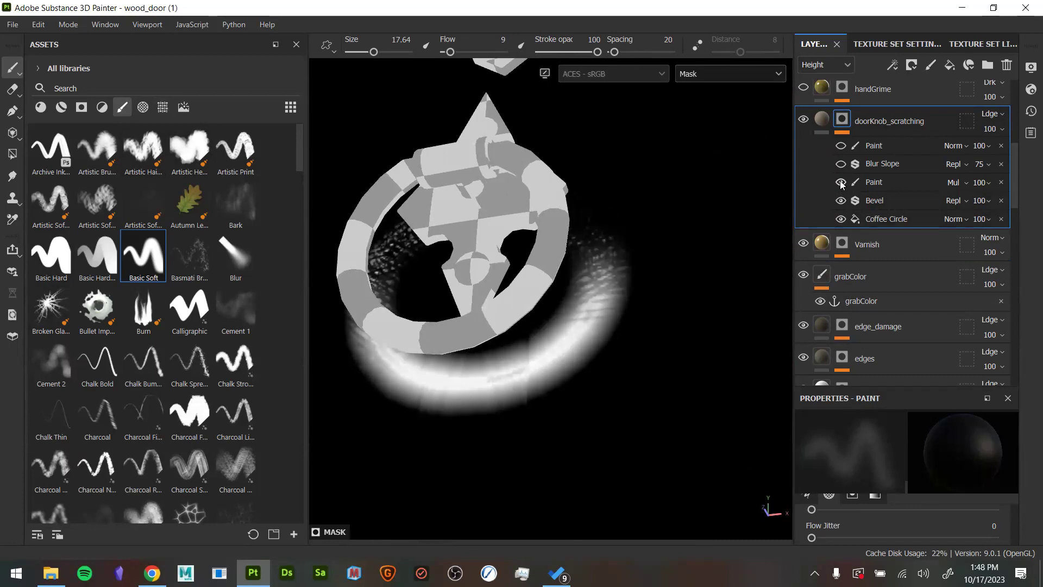
{"action": "left_click", "coordinate": [840, 182]}
{"action": "left_click", "coordinate": [840, 145]}
{"action": "left_click_drag", "start_coordinate": [703, 292], "coordinate": [727, 314], "text": "alt"}
{"action": "right_click_drag", "start_coordinate": [661, 404], "coordinate": [550, 353], "text": "alt"}
{"action": "middle_click_drag", "start_coordinate": [550, 353], "coordinate": [616, 299], "text": "alt"}
Return to the material view and examine the scratched wood behind the ring handle from several angles and distances
{"action": "key", "text": "m"}
{"action": "left_click_drag", "start_coordinate": [653, 351], "coordinate": [649, 365], "text": "alt"}
{"action": "right_click_drag", "start_coordinate": [650, 365], "coordinate": [492, 348], "text": "alt"}
{"action": "left_click_drag", "start_coordinate": [491, 348], "coordinate": [326, 337], "text": "alt"}
{"action": "right_click_drag", "start_coordinate": [326, 337], "coordinate": [190, 304], "text": "alt"}
{"action": "left_click_drag", "start_coordinate": [348, 304], "coordinate": [484, 275], "text": "alt"}
{"action": "right_click_drag", "start_coordinate": [522, 321], "coordinate": [571, 338], "text": "alt"}
{"action": "left_click_drag", "start_coordinate": [517, 321], "coordinate": [429, 322], "text": "alt"}
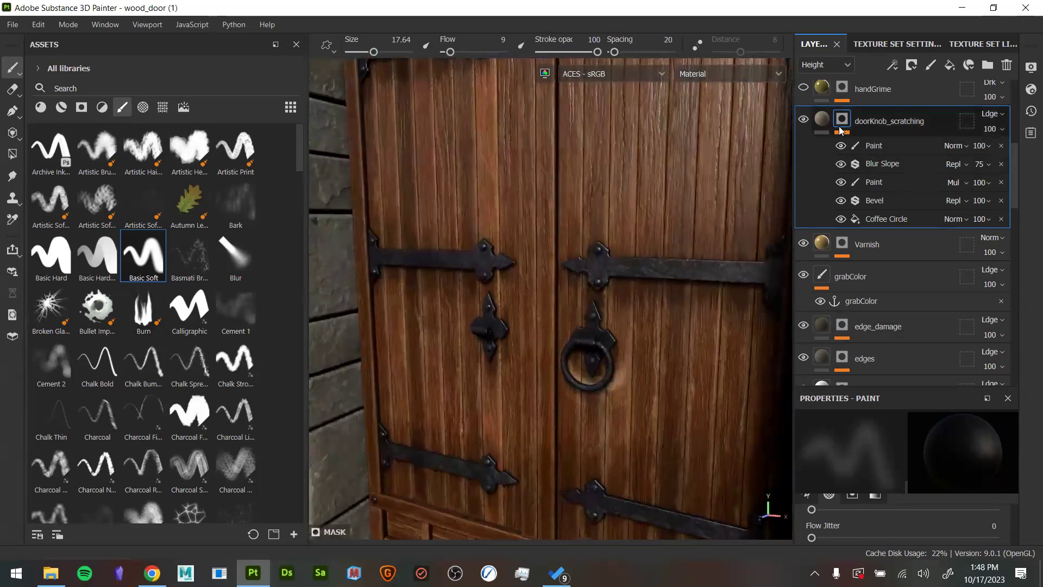
Show the handGrime layer and review the grime across the full double door
{"action": "scroll", "coordinate": [831, 167], "scroll_direction": "up", "scroll_amount": 1}
{"action": "left_click", "coordinate": [806, 128]}
{"action": "left_click_drag", "start_coordinate": [587, 484], "coordinate": [680, 440], "text": "alt"}
{"action": "right_click_drag", "start_coordinate": [679, 440], "coordinate": [637, 395], "text": "alt"}
{"action": "left_click_drag", "start_coordinate": [637, 395], "coordinate": [538, 419], "text": "alt"}
{"action": "right_click_drag", "start_coordinate": [538, 419], "coordinate": [496, 405], "text": "alt"}
{"action": "left_click_drag", "start_coordinate": [496, 406], "coordinate": [522, 429], "text": "alt"}
{"action": "middle_click_drag", "start_coordinate": [522, 429], "coordinate": [569, 329], "text": "alt"}
{"action": "left_click_drag", "start_coordinate": [577, 405], "coordinate": [596, 375], "text": "alt"}
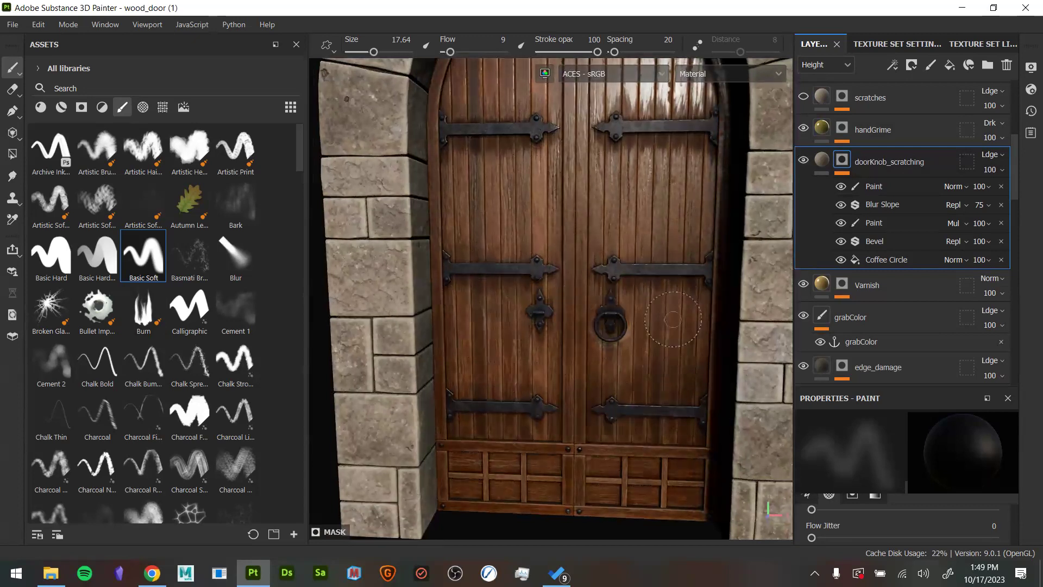
Examine the varnish sheen and grime from the arched top down to the door handles
{"action": "left_click_drag", "start_coordinate": [589, 436], "coordinate": [635, 417], "text": "alt"}
{"action": "middle_click_drag", "start_coordinate": [616, 320], "coordinate": [622, 478], "text": "alt"}
{"action": "mouse_move", "coordinate": [622, 478]}
{"action": "left_mouse_down", "text": "alt"}
{"action": "mouse_move", "coordinate": [630, 423]}
{"action": "mouse_move", "coordinate": [612, 422]}
{"action": "mouse_move", "coordinate": [604, 394]}
{"action": "left_mouse_up", "text": "alt"}
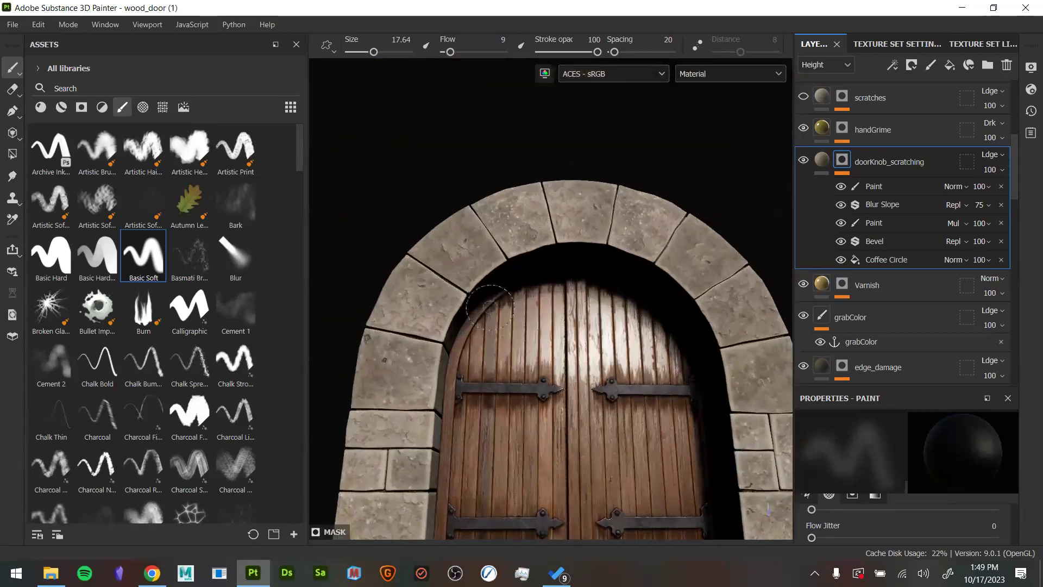
{"action": "mouse_move", "coordinate": [543, 348]}
{"action": "left_mouse_down", "text": "alt"}
{"action": "mouse_move", "coordinate": [554, 380]}
{"action": "mouse_move", "coordinate": [535, 394]}
{"action": "mouse_move", "coordinate": [659, 430]}
{"action": "mouse_move", "coordinate": [547, 475]}
{"action": "left_mouse_up", "text": "alt"}
{"action": "mouse_move", "coordinate": [651, 385]}
{"action": "middle_mouse_down", "text": "alt"}
{"action": "mouse_move", "coordinate": [710, 215]}
{"action": "mouse_move", "coordinate": [631, 310]}
{"action": "middle_mouse_up", "text": "alt"}
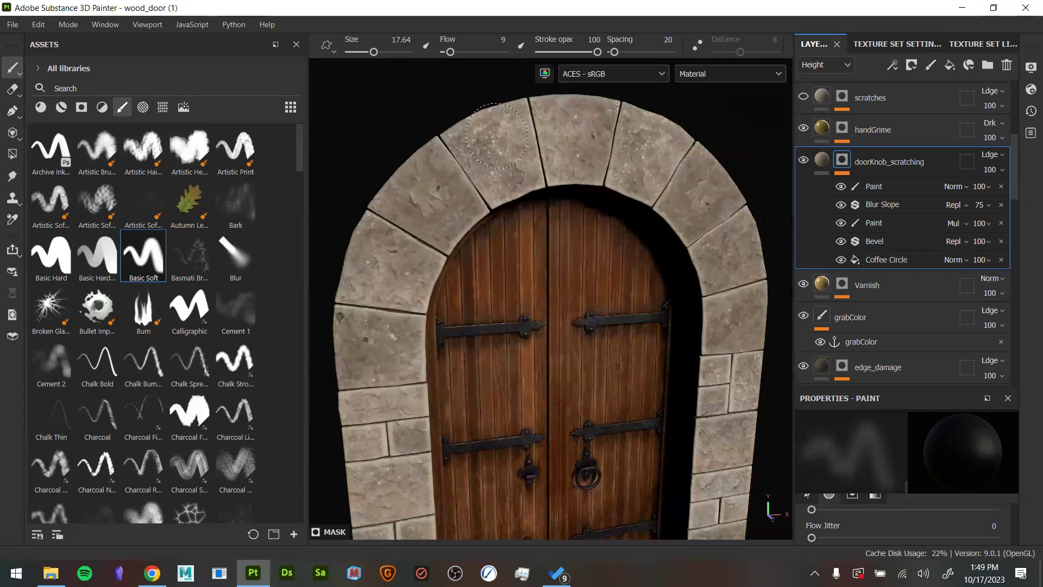
{"action": "middle_click_drag", "start_coordinate": [585, 470], "coordinate": [573, 291], "text": "alt"}
{"action": "right_click_drag", "start_coordinate": [573, 293], "coordinate": [648, 372], "text": "alt"}
{"action": "middle_click_drag", "start_coordinate": [650, 376], "coordinate": [699, 453], "text": "alt"}
{"action": "left_click_drag", "start_coordinate": [699, 453], "coordinate": [689, 409], "text": "alt"}
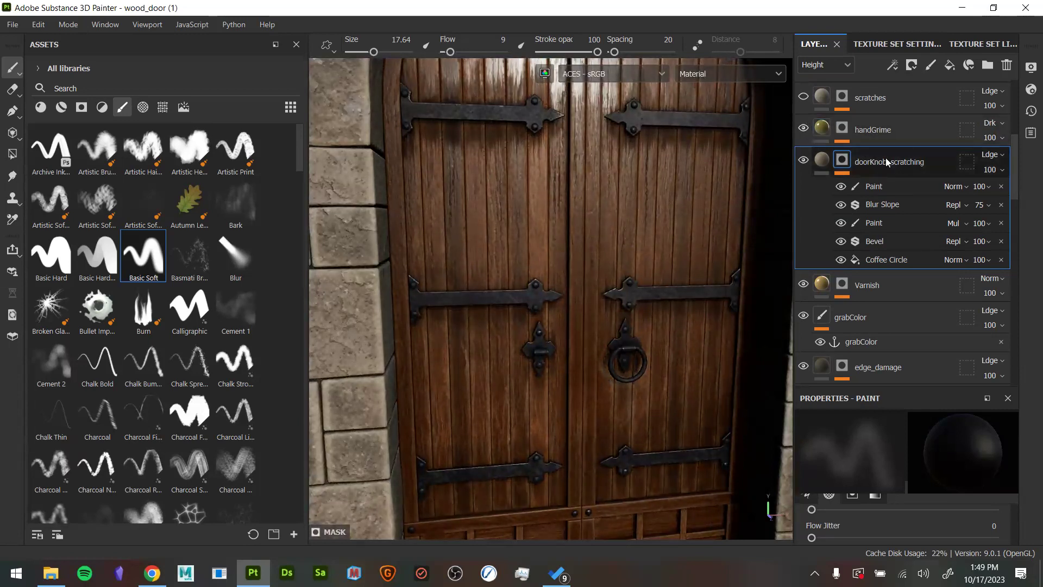
Show the scratches layer and inspect the planks around the door handles
{"action": "scroll", "coordinate": [885, 157], "scroll_direction": "up", "scroll_amount": 1}
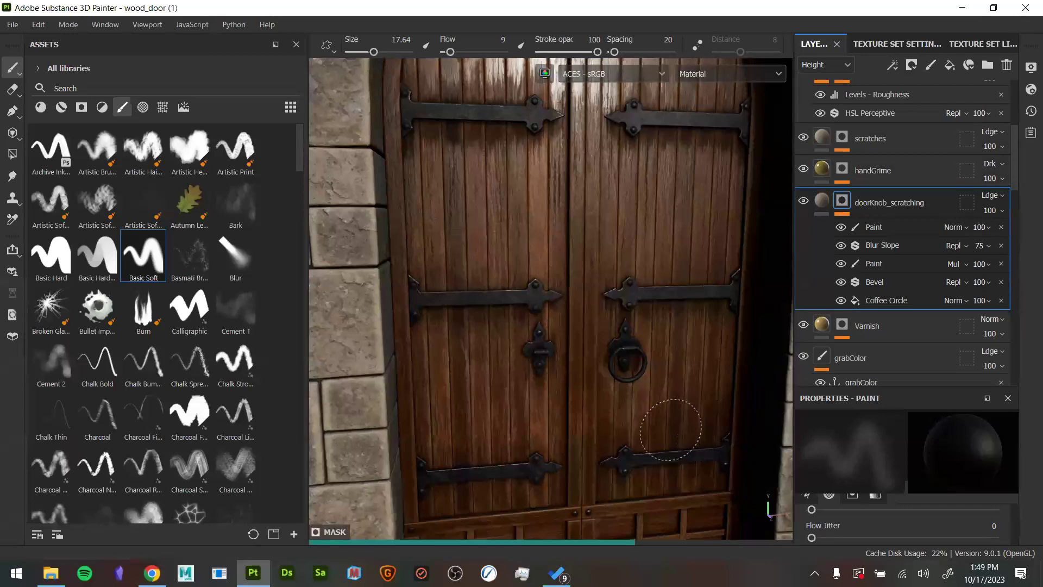
{"action": "mouse_move", "coordinate": [688, 426]}
{"action": "left_mouse_down", "text": "alt"}
{"action": "mouse_move", "coordinate": [673, 415]}
{"action": "mouse_move", "coordinate": [706, 426]}
{"action": "left_mouse_up", "text": "alt"}
{"action": "right_click_drag", "start_coordinate": [707, 426], "coordinate": [752, 478], "text": "alt"}
{"action": "right_click_drag", "start_coordinate": [616, 247], "coordinate": [647, 291], "text": "alt"}
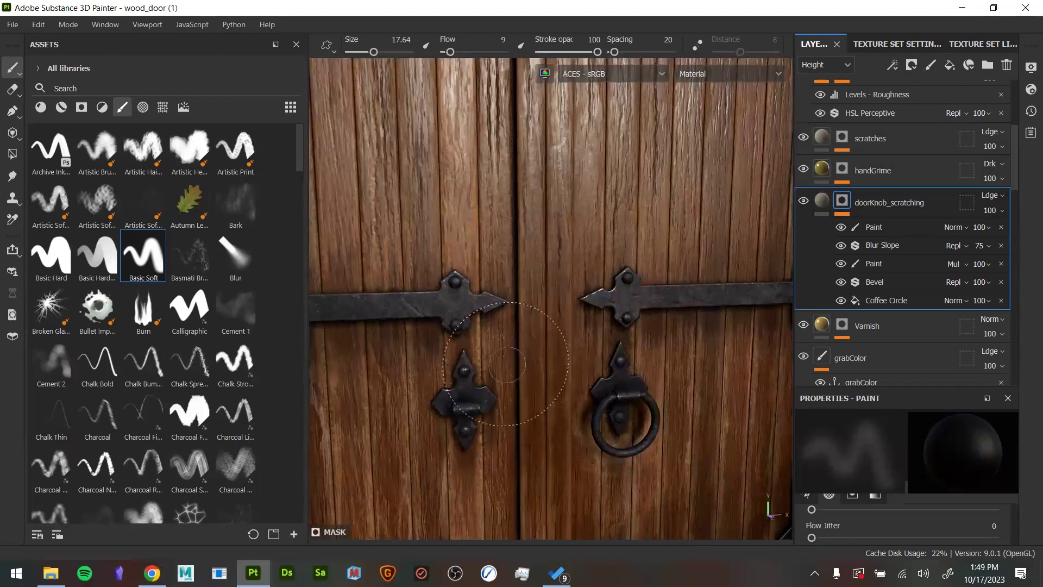
Show the protected_areas layer and review its effect on the arched upper part of the door
{"action": "scroll", "coordinate": [507, 364], "scroll_direction": "down", "scroll_amount": 5}
{"action": "scroll", "coordinate": [844, 196], "scroll_direction": "up", "scroll_amount": 3}
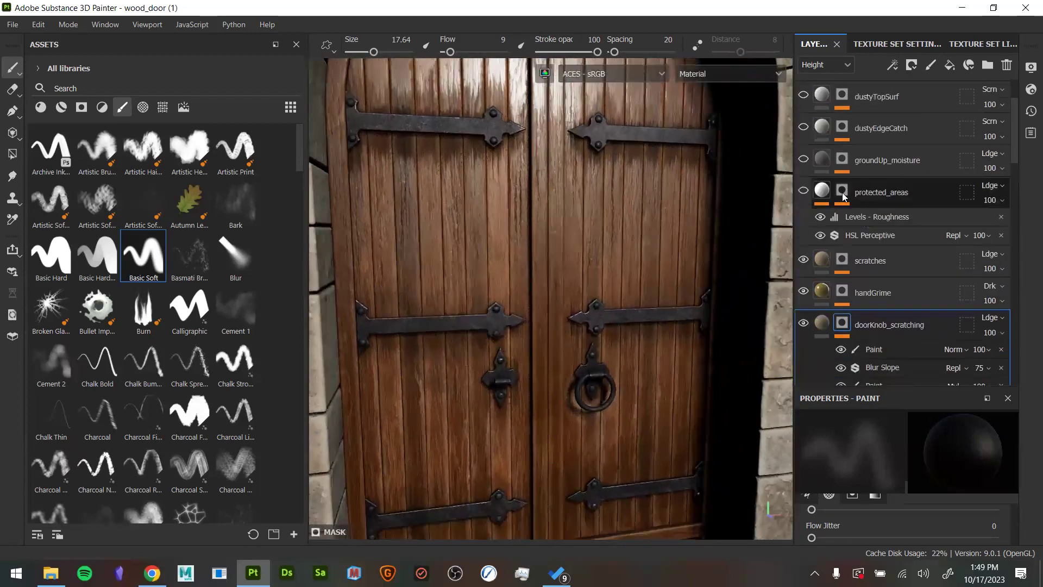
{"action": "right_click_drag", "start_coordinate": [561, 243], "coordinate": [533, 240], "text": "alt"}
{"action": "middle_click_drag", "start_coordinate": [590, 296], "coordinate": [585, 399], "text": "alt"}
{"action": "left_click_drag", "start_coordinate": [580, 310], "coordinate": [583, 303], "text": "alt"}
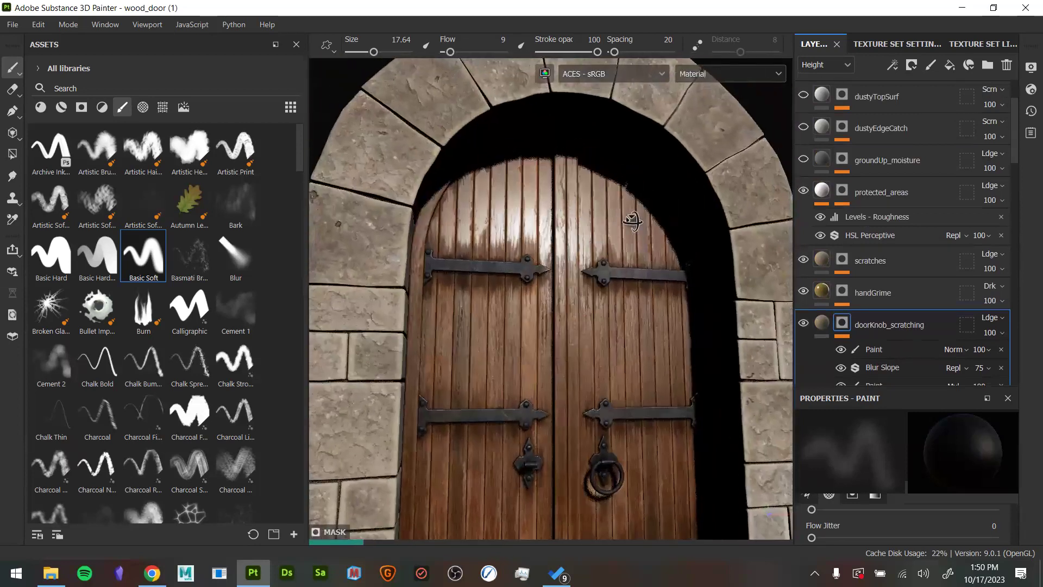
{"action": "left_click_drag", "start_coordinate": [633, 221], "coordinate": [619, 220], "text": "alt"}
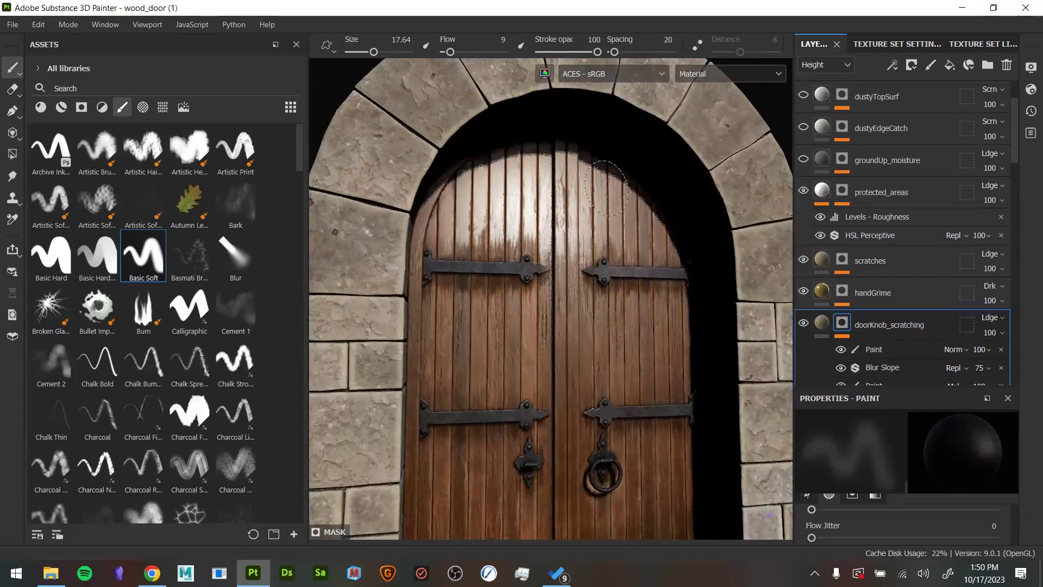
{"action": "mouse_move", "coordinate": [626, 354]}
{"action": "left_mouse_down", "text": "alt"}
{"action": "mouse_move", "coordinate": [617, 343]}
{"action": "mouse_move", "coordinate": [617, 400]}
{"action": "mouse_move", "coordinate": [633, 345]}
{"action": "mouse_move", "coordinate": [645, 388]}
{"action": "mouse_move", "coordinate": [636, 365]}
{"action": "left_mouse_up", "text": "alt"}
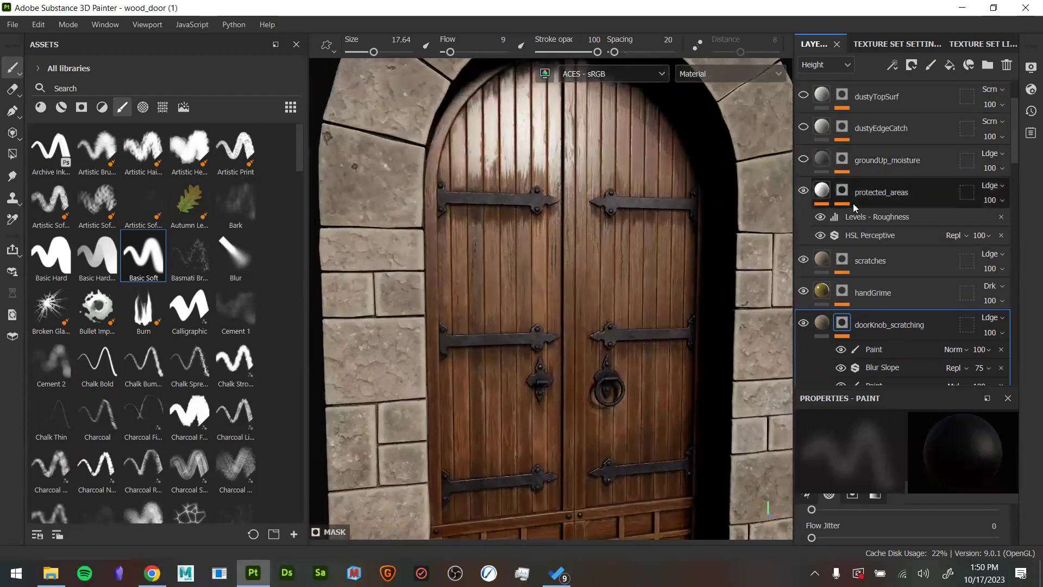
Display the protected_areas mask, return to the material view, and view the whole doorway
{"action": "left_click", "coordinate": [842, 190], "text": "alt"}
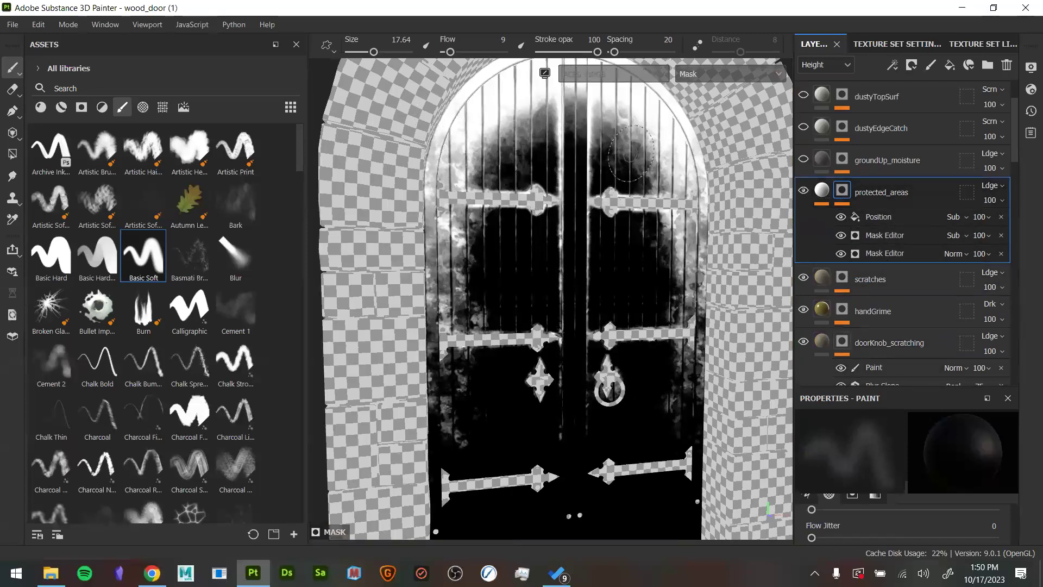
{"action": "key", "text": "m"}
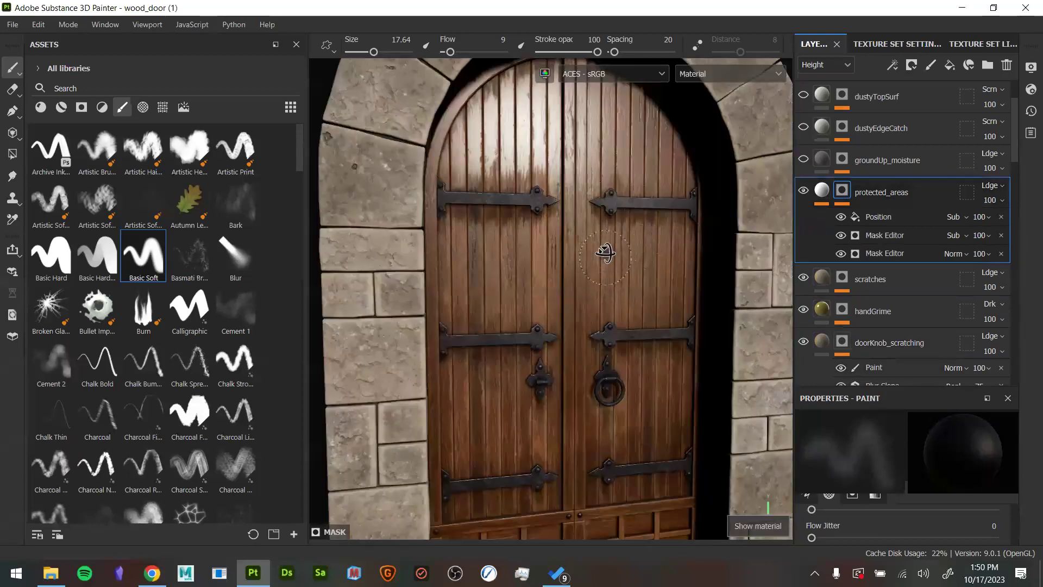
{"action": "left_click_drag", "start_coordinate": [606, 253], "coordinate": [620, 265], "text": "alt"}
{"action": "right_click_drag", "start_coordinate": [602, 285], "coordinate": [569, 304], "text": "alt"}
{"action": "middle_click_drag", "start_coordinate": [569, 304], "coordinate": [577, 279], "text": "alt"}
{"action": "left_click_drag", "start_coordinate": [577, 283], "coordinate": [516, 334], "text": "alt"}
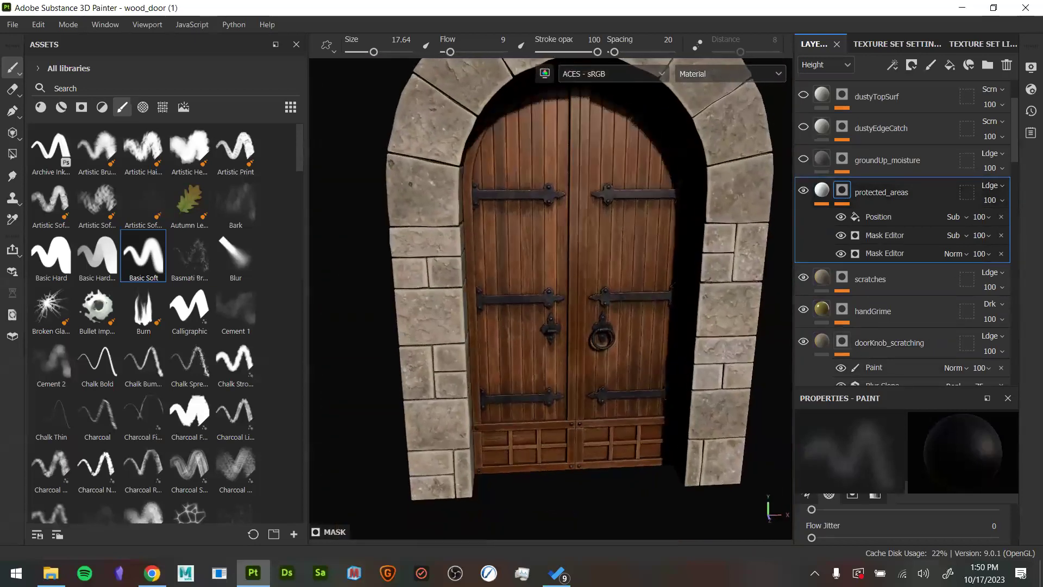
Switch to the browser and look through the medieval wooden door references, examining the weathered arched door photo from Alsace
{"action": "left_click", "coordinate": [960, 11]}
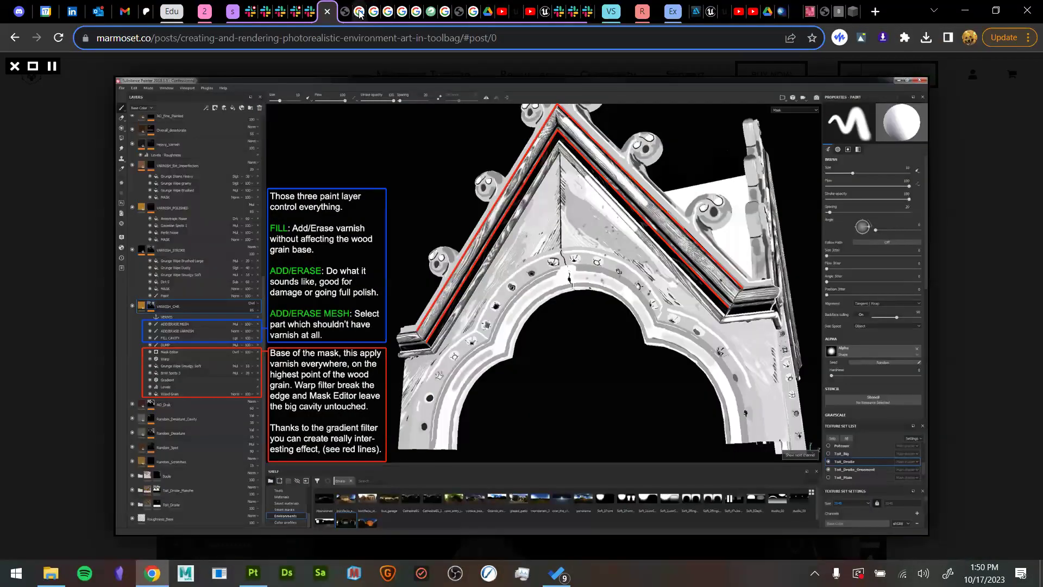
{"action": "left_click", "coordinate": [359, 14]}
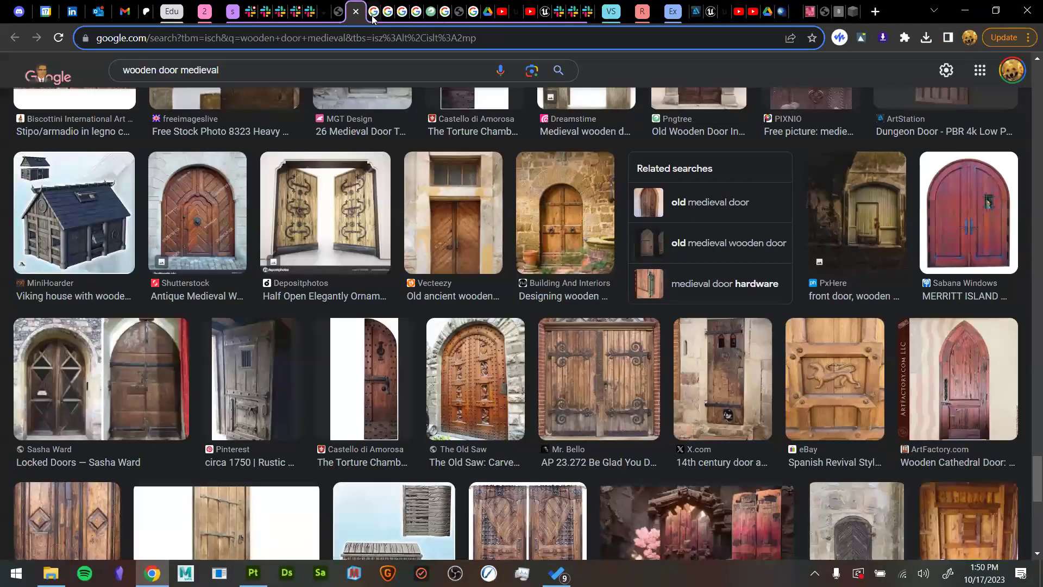
{"action": "left_click", "coordinate": [379, 14]}
{"action": "left_click", "coordinate": [395, 15]}
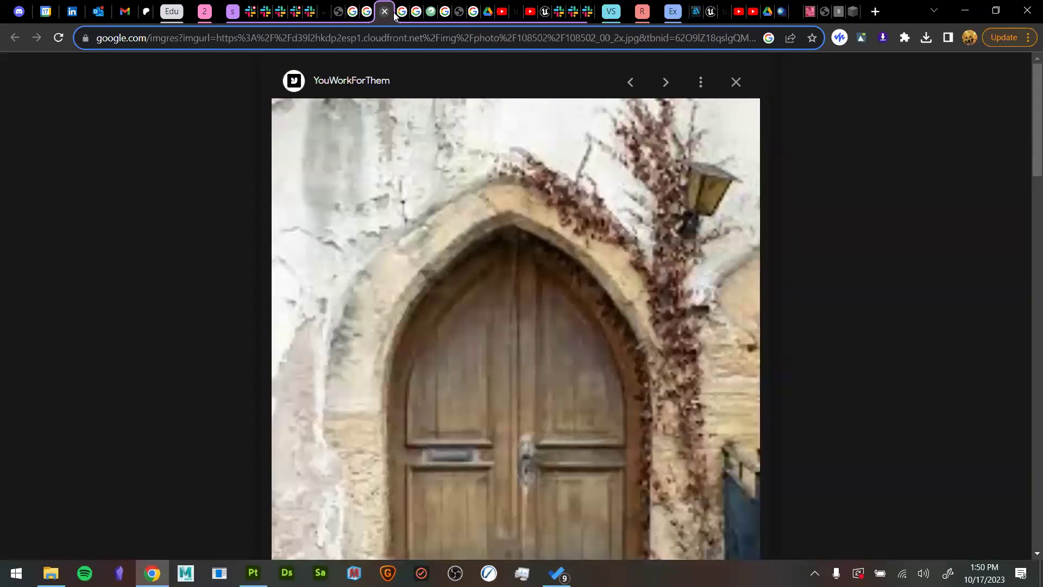
{"action": "scroll", "coordinate": [474, 309], "scroll_direction": "down", "scroll_amount": 7}
{"action": "scroll", "coordinate": [570, 293], "scroll_direction": "up", "scroll_amount": 2}
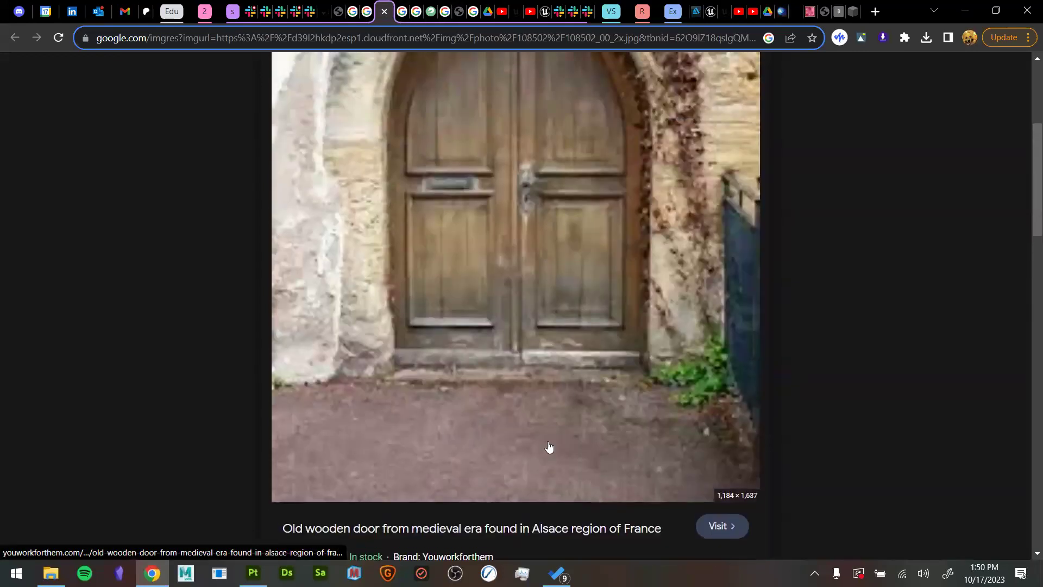
Open the source page of the Alsace door photo and examine the brown wooden arched door reference from Pexels
{"action": "left_click", "coordinate": [582, 347]}
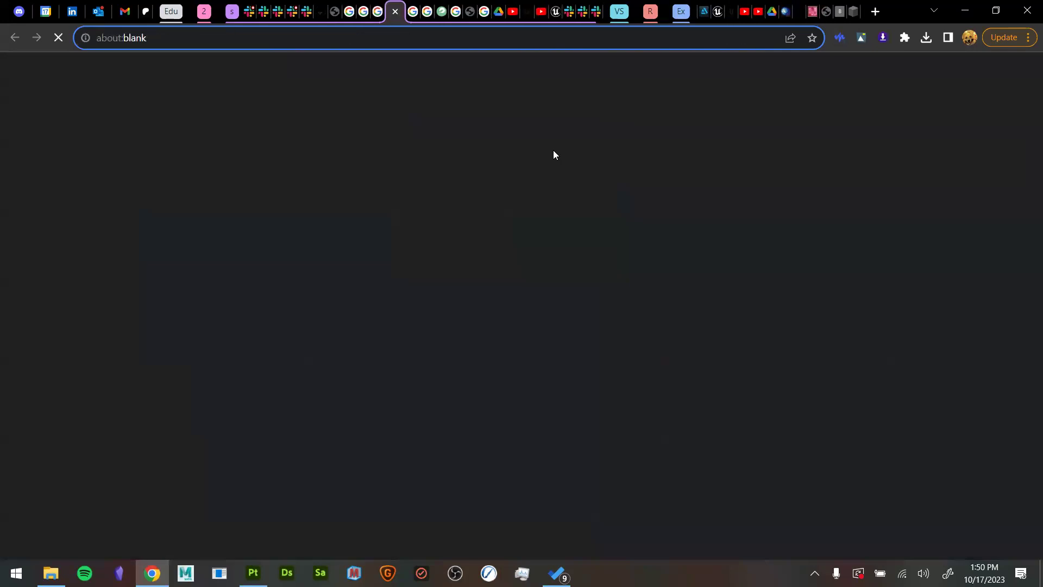
{"action": "scroll", "coordinate": [512, 318], "scroll_direction": "down", "scroll_amount": 5}
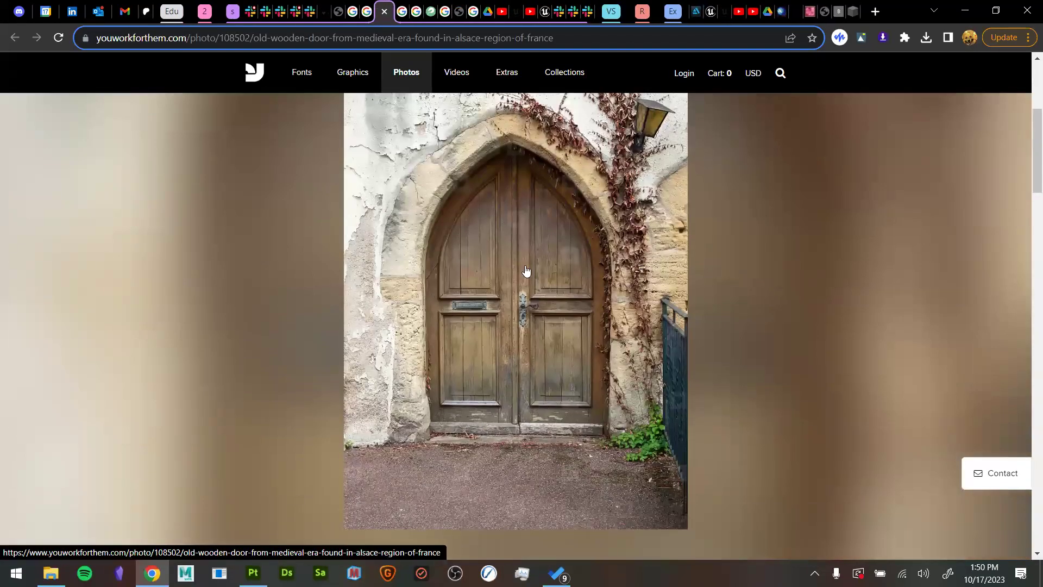
{"action": "left_click", "coordinate": [404, 16]}
{"action": "scroll", "coordinate": [526, 374], "scroll_direction": "down", "scroll_amount": 5}
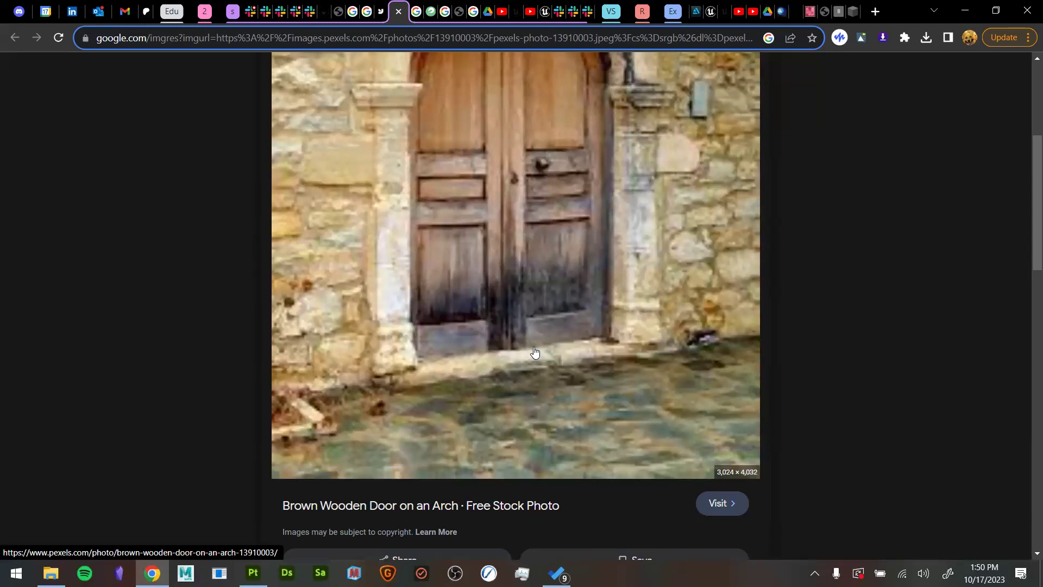
Return to Substance 3D Painter and display the groundUp_moisture mask on the door
{"action": "left_click", "coordinate": [966, 11]}
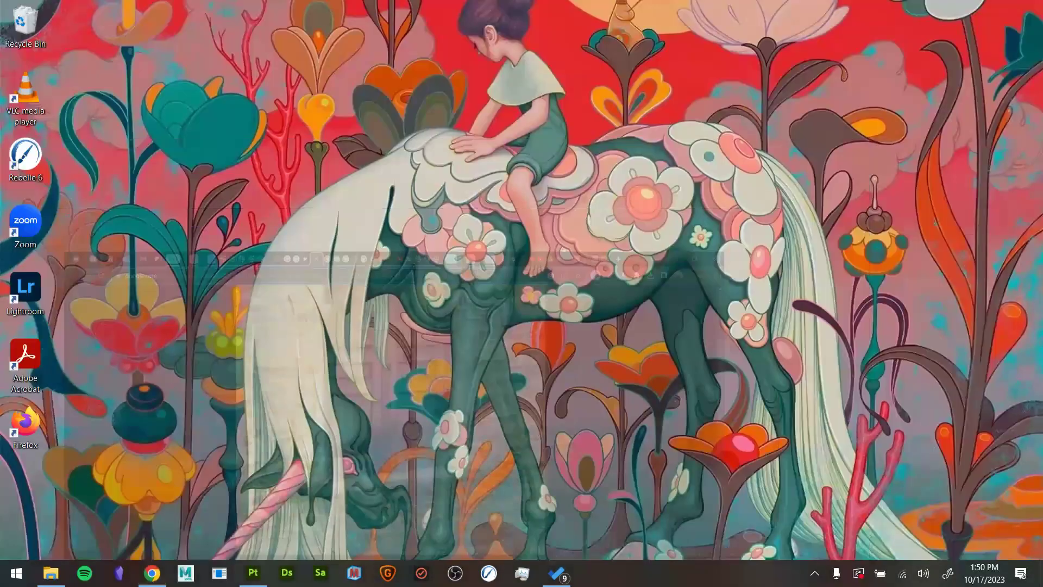
{"action": "left_click", "coordinate": [254, 572]}
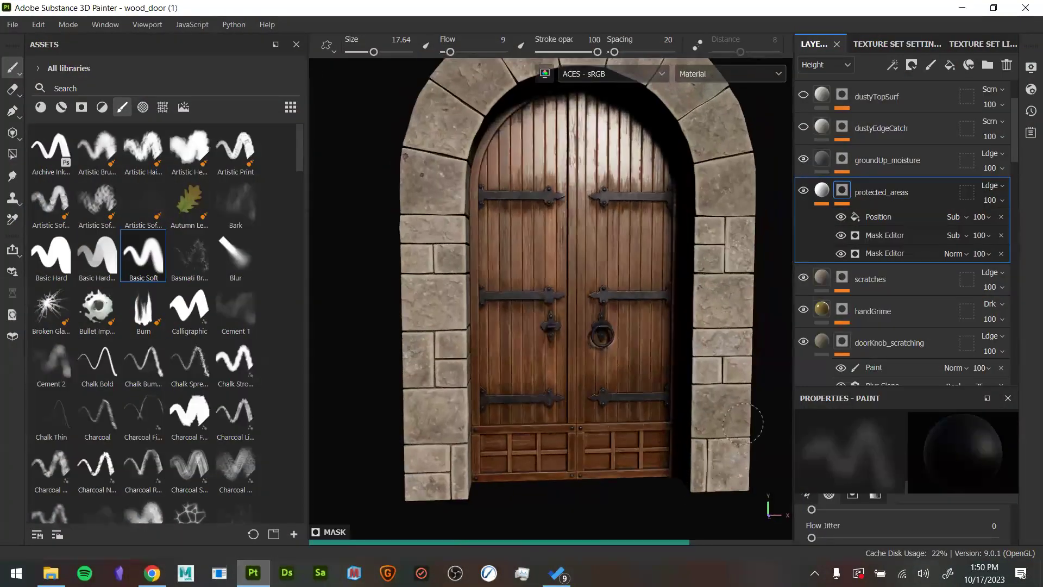
{"action": "middle_click_drag", "start_coordinate": [763, 413], "coordinate": [710, 399], "text": "alt"}
{"action": "left_click_drag", "start_coordinate": [710, 398], "coordinate": [729, 396], "text": "alt"}
{"action": "left_click", "coordinate": [842, 158]}
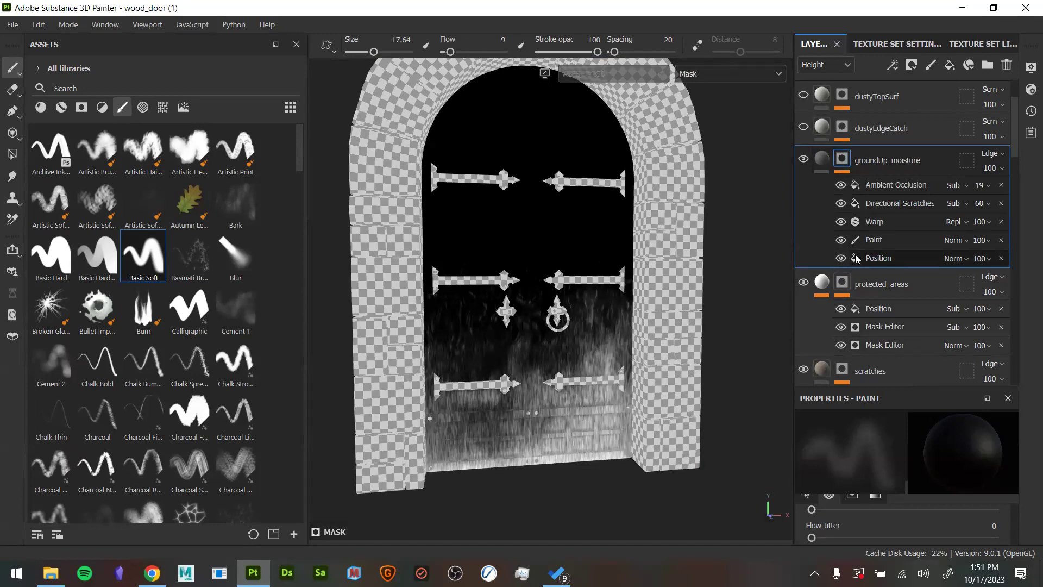
Toggle the Paint and Warp effects of the groundUp_moisture mask to compare their contributions
{"action": "left_click", "coordinate": [840, 240]}
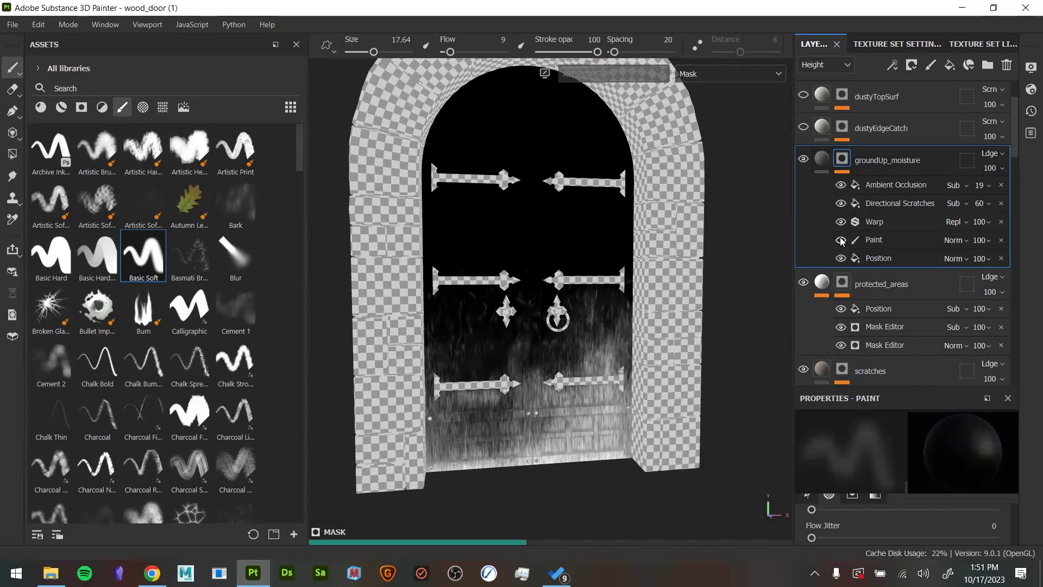
{"action": "left_click", "coordinate": [840, 240]}
{"action": "left_click", "coordinate": [840, 241]}
{"action": "left_click", "coordinate": [841, 240]}
{"action": "left_click", "coordinate": [843, 220]}
{"action": "left_click", "coordinate": [843, 219]}
{"action": "left_click", "coordinate": [843, 220]}
{"action": "left_click", "coordinate": [843, 219]}
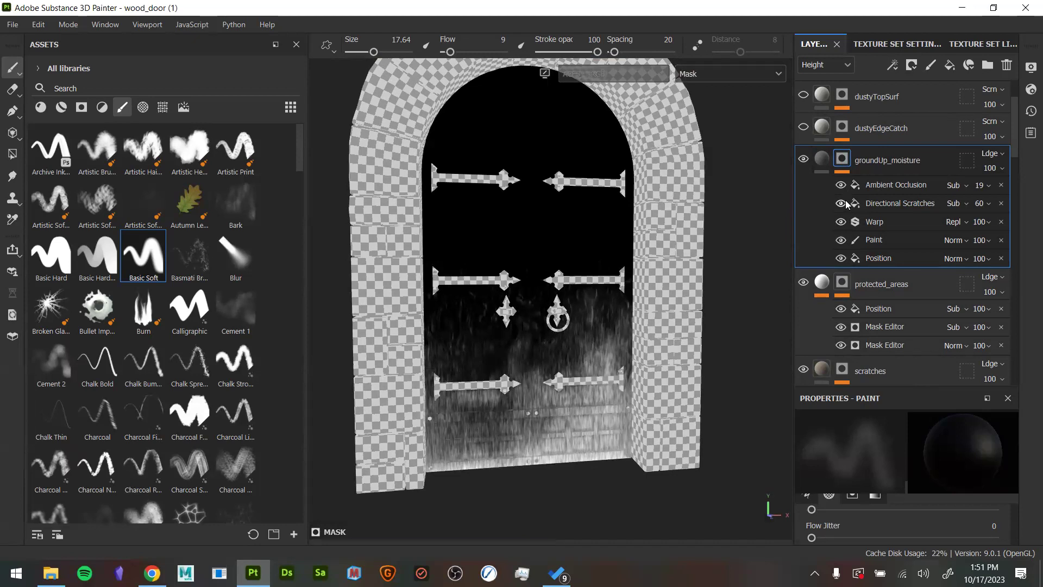
Toggle the Directional Scratches effect in the groundUp_moisture mask repeatedly to compare how it breaks up the moisture
{"action": "left_click", "coordinate": [844, 203]}
{"action": "left_click", "coordinate": [844, 203]}
{"action": "left_click", "coordinate": [844, 202]}
{"action": "left_click", "coordinate": [844, 203]}
{"action": "left_click", "coordinate": [845, 203]}
{"action": "left_click", "coordinate": [843, 203]}
{"action": "left_click", "coordinate": [842, 203]}
{"action": "left_click", "coordinate": [841, 203]}
{"action": "left_click", "coordinate": [842, 203]}
{"action": "left_click", "coordinate": [841, 204]}
{"action": "left_click", "coordinate": [841, 204]}
{"action": "left_click", "coordinate": [840, 204]}
Compare the groundUp_moisture mask with and without its Ambient Occlusion effect, and return to the material view
{"action": "left_click", "coordinate": [840, 185]}
{"action": "left_click", "coordinate": [840, 185]}
{"action": "left_click", "coordinate": [840, 185]}
{"action": "left_click", "coordinate": [840, 186]}
{"action": "left_click", "coordinate": [840, 185]}
{"action": "left_click", "coordinate": [840, 185]}
{"action": "key", "text": "m"}
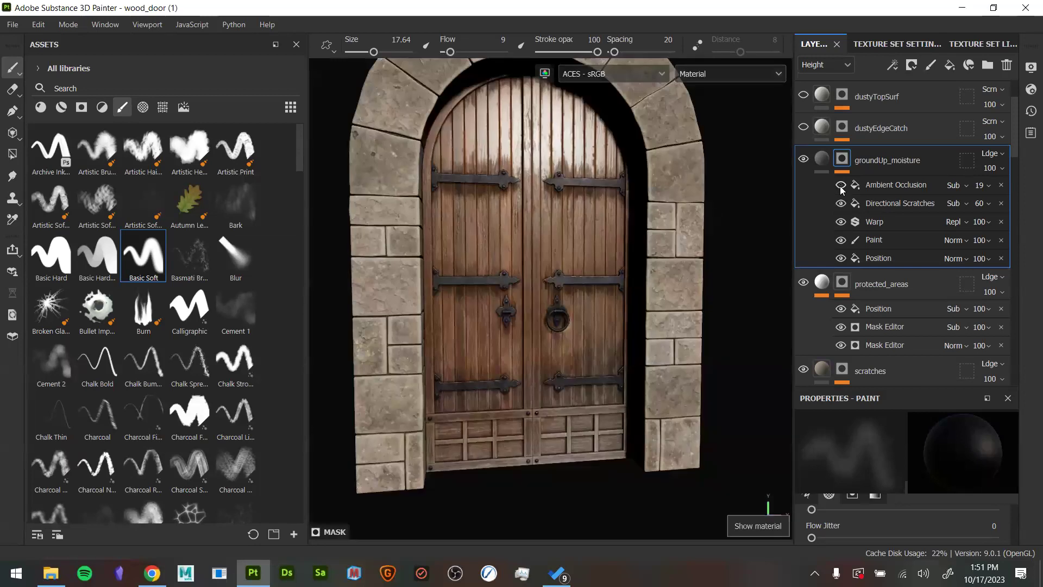
{"action": "left_click_drag", "start_coordinate": [679, 402], "coordinate": [657, 398], "text": "alt"}
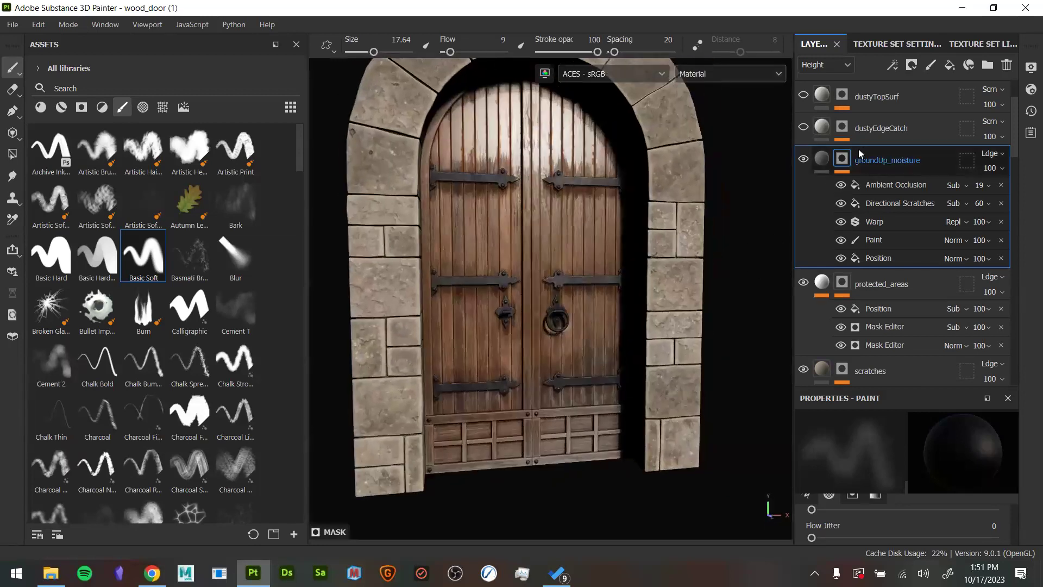
Select the fill of the groundUp_moisture layer and switch the layer stack to the Base color channel
{"action": "left_click", "coordinate": [822, 159]}
{"action": "left_click", "coordinate": [836, 69]}
{"action": "left_click", "coordinate": [833, 82]}
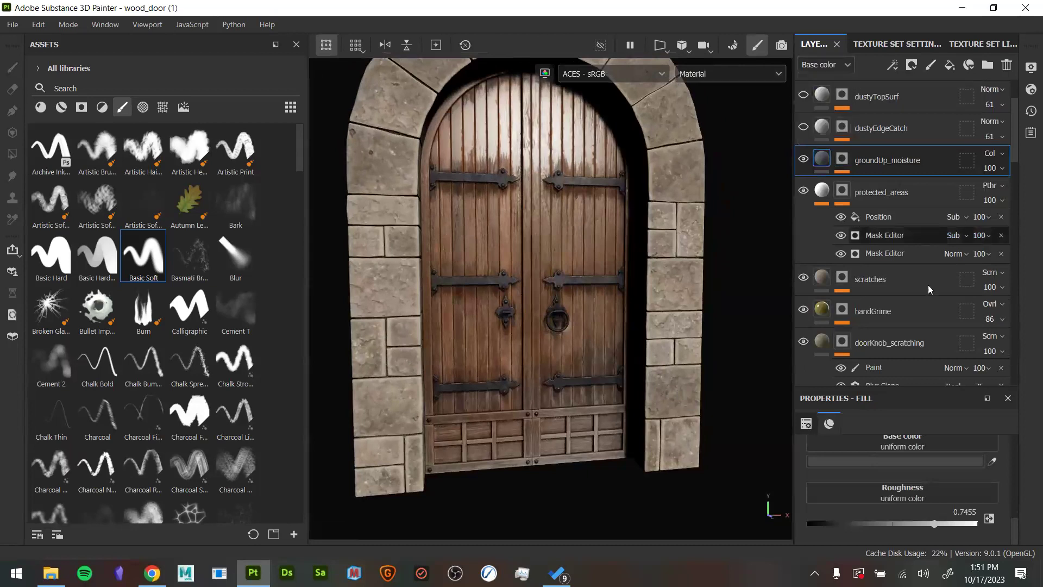
{"action": "scroll", "coordinate": [935, 489], "scroll_direction": "up", "scroll_amount": 1}
{"action": "scroll", "coordinate": [950, 508], "scroll_direction": "down", "scroll_amount": 1}
Examine the door's lower panels, planks and metal hinges from several angles with the groundUp_moisture layer visible
{"action": "left_click_drag", "start_coordinate": [688, 352], "coordinate": [609, 431], "text": "alt"}
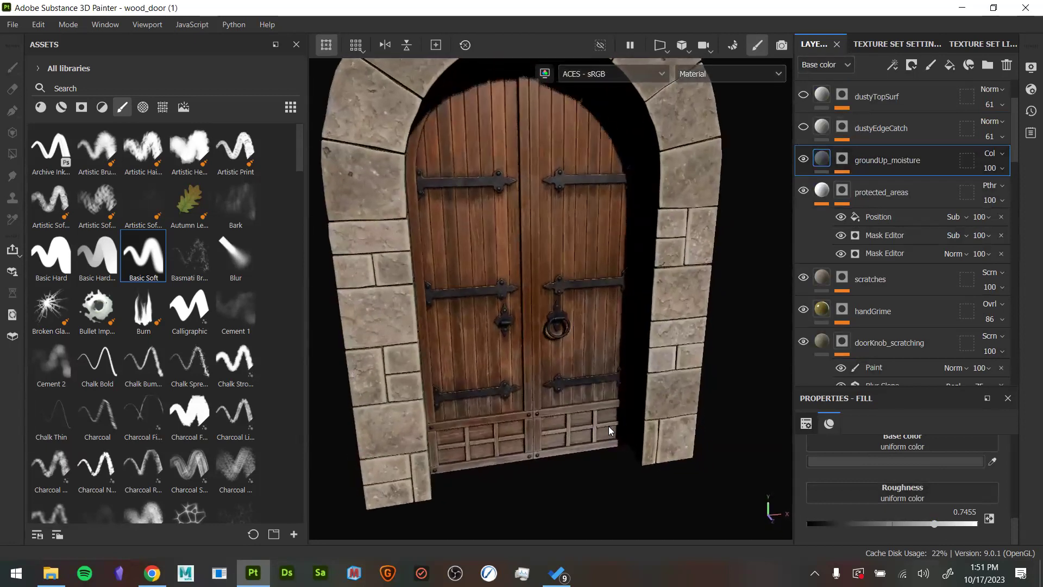
{"action": "middle_click_drag", "start_coordinate": [609, 431], "coordinate": [617, 456], "text": "alt"}
{"action": "left_click_drag", "start_coordinate": [631, 340], "coordinate": [653, 368], "text": "alt"}
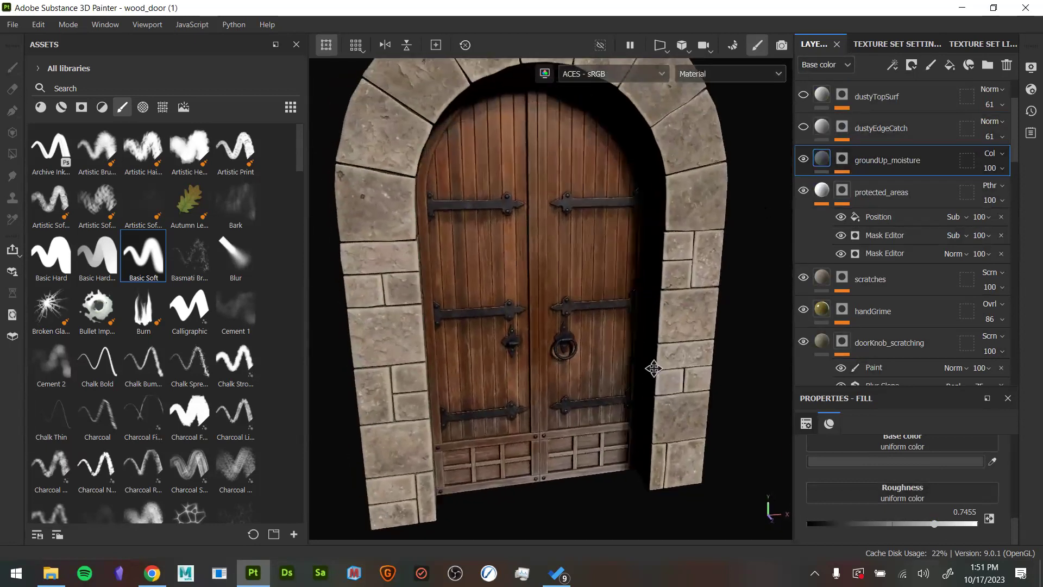
{"action": "middle_click_drag", "start_coordinate": [705, 295], "coordinate": [704, 319], "text": "alt"}
{"action": "scroll", "coordinate": [918, 180], "scroll_direction": "up", "scroll_amount": 3}
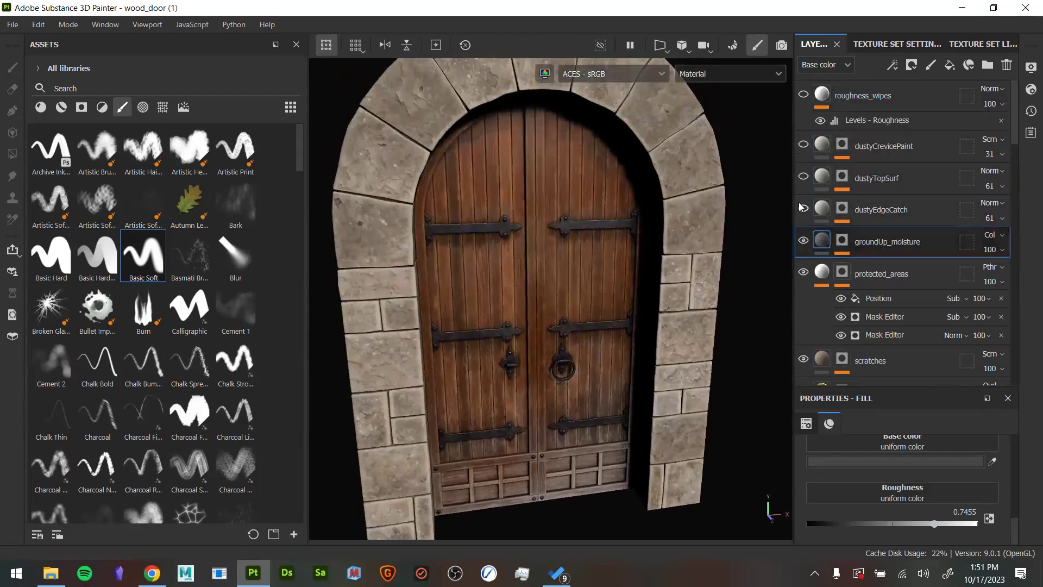
{"action": "left_click_drag", "start_coordinate": [757, 282], "coordinate": [700, 300], "text": "alt"}
{"action": "scroll", "coordinate": [691, 300], "scroll_direction": "up", "scroll_amount": 4}
{"action": "middle_click_drag", "start_coordinate": [610, 349], "coordinate": [727, 320], "text": "alt"}
{"action": "left_click_drag", "start_coordinate": [728, 321], "coordinate": [652, 331], "text": "alt"}
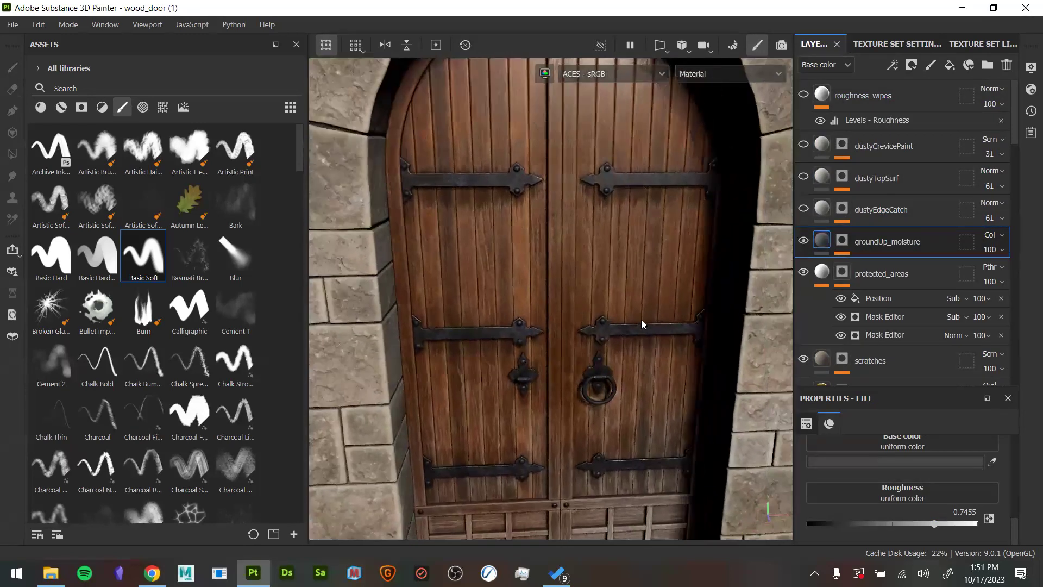
{"action": "middle_click_drag", "start_coordinate": [710, 410], "coordinate": [699, 387], "text": "alt"}
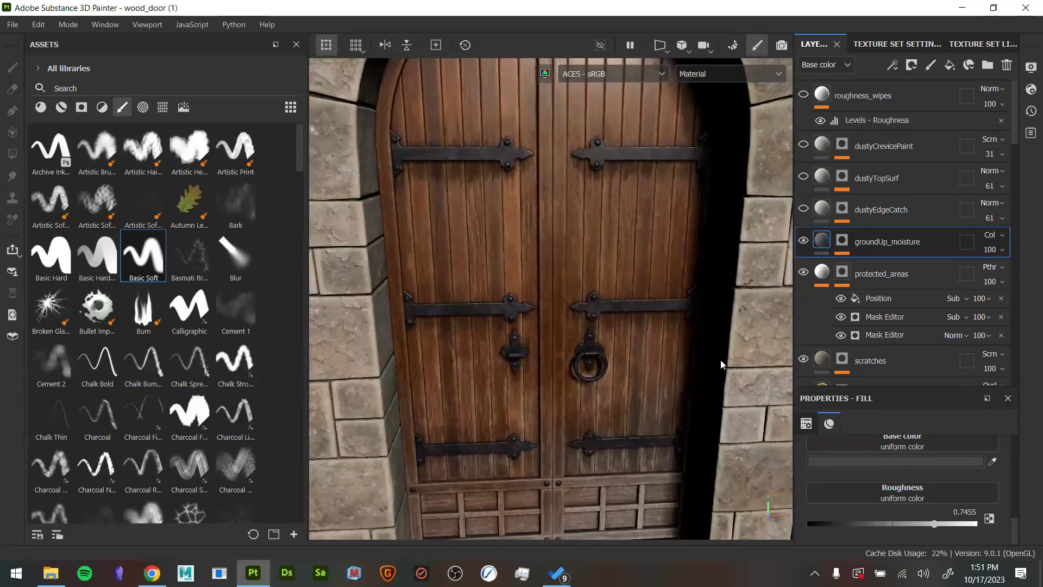
{"action": "left_click_drag", "start_coordinate": [721, 362], "coordinate": [720, 371], "text": "alt"}
Show the dustyEdgeCatch layer and display its mask on the planks around the door handles
{"action": "left_click", "coordinate": [807, 212]}
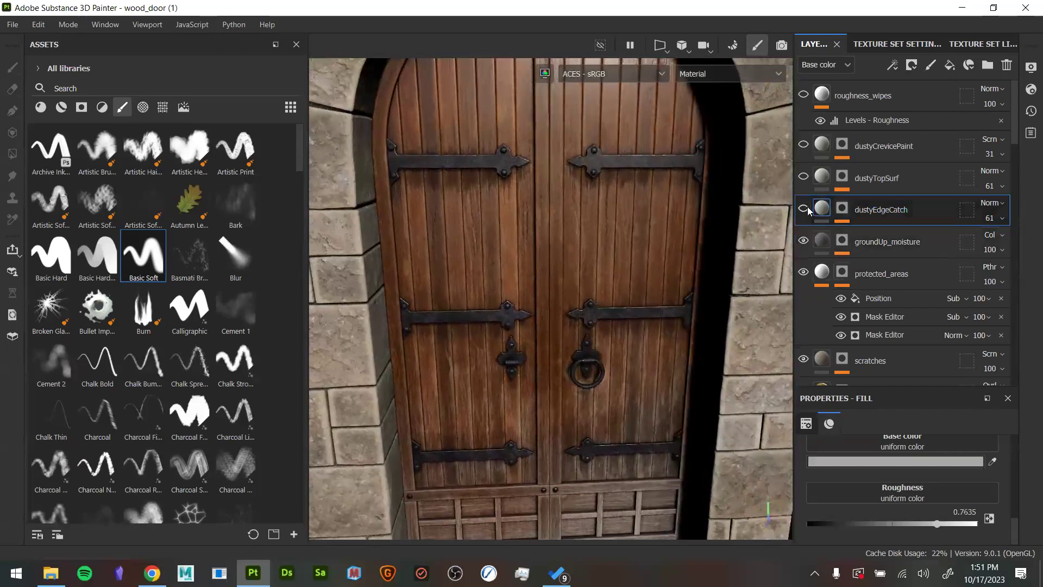
{"action": "left_click", "coordinate": [843, 211], "text": "alt"}
{"action": "mouse_move", "coordinate": [636, 403]}
{"action": "left_mouse_down", "text": "alt"}
{"action": "mouse_move", "coordinate": [617, 340]}
{"action": "mouse_move", "coordinate": [619, 398]}
{"action": "mouse_move", "coordinate": [543, 337]}
{"action": "left_mouse_up", "text": "alt"}
{"action": "scroll", "coordinate": [625, 369], "scroll_direction": "up", "scroll_amount": 4}
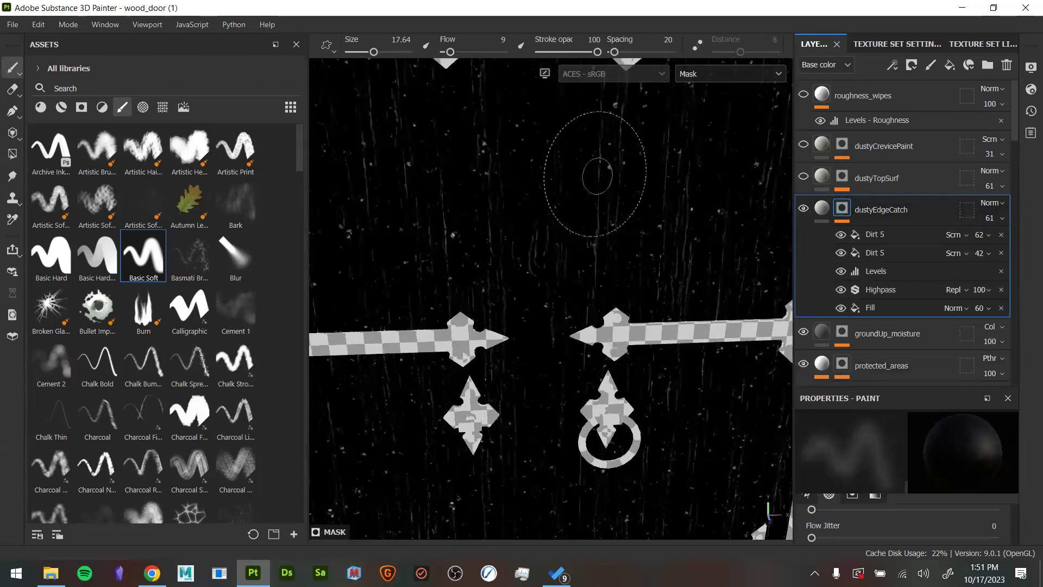
{"action": "scroll", "coordinate": [630, 373], "scroll_direction": "down", "scroll_amount": 3}
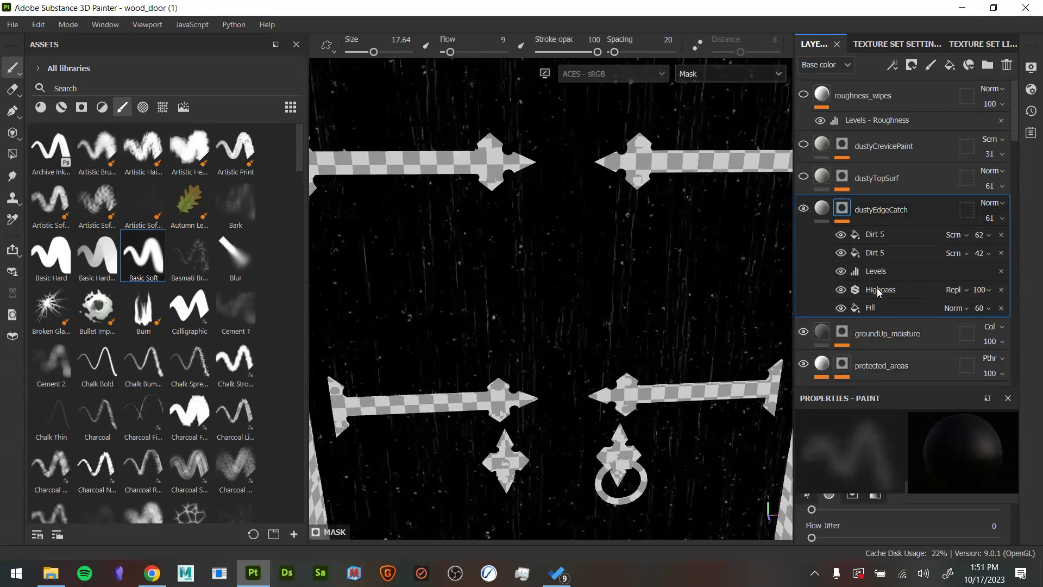
Hide the Dirt 5 and Levels effects in the dustyEdgeCatch mask and compare it with and without the Highpass filter
{"action": "left_click", "coordinate": [845, 290]}
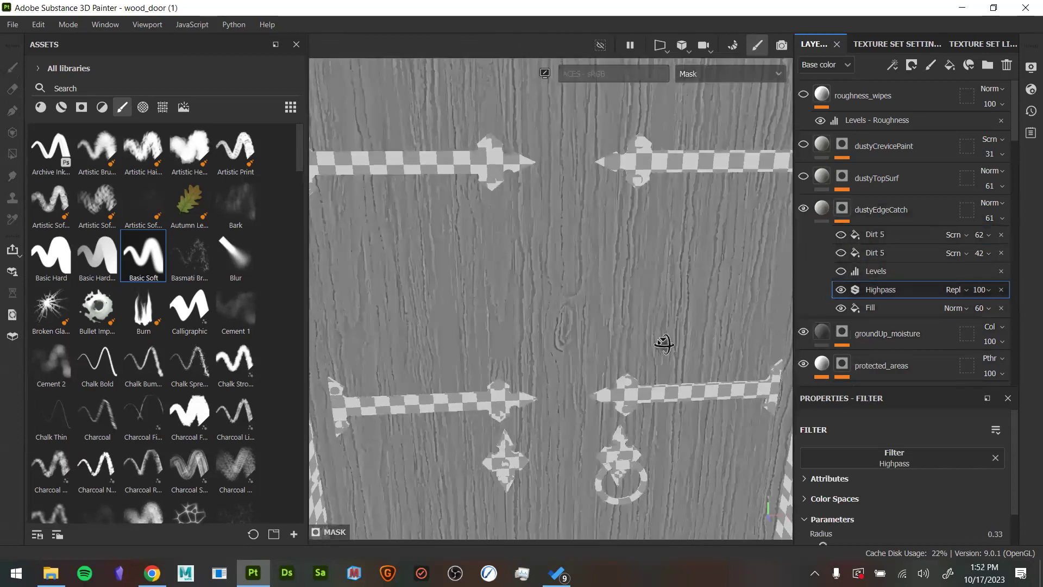
{"action": "left_click_drag", "start_coordinate": [664, 345], "coordinate": [679, 318], "text": "alt"}
{"action": "left_click", "coordinate": [840, 290]}
{"action": "left_click", "coordinate": [841, 290]}
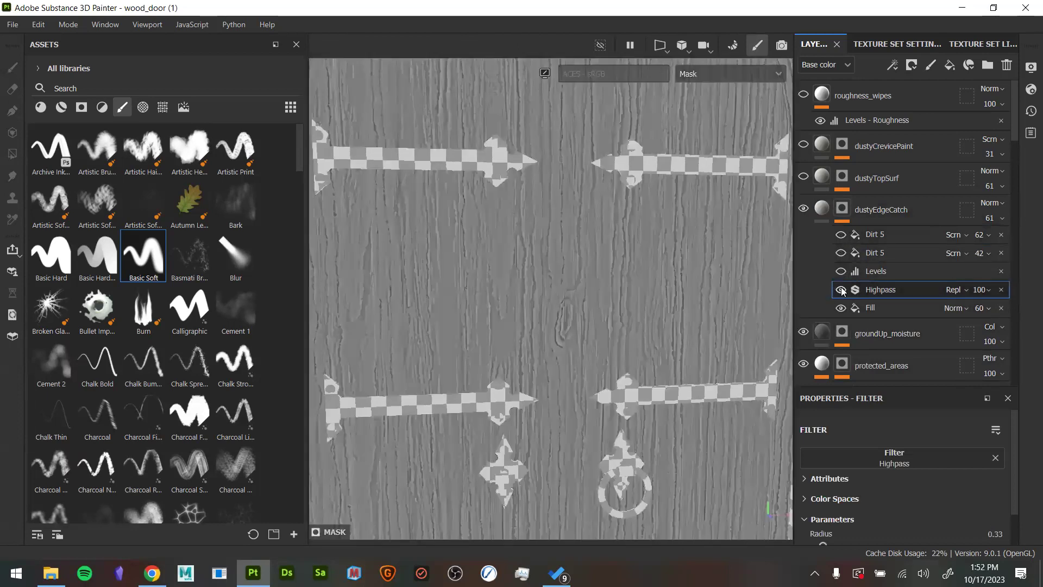
{"action": "left_click", "coordinate": [842, 290]}
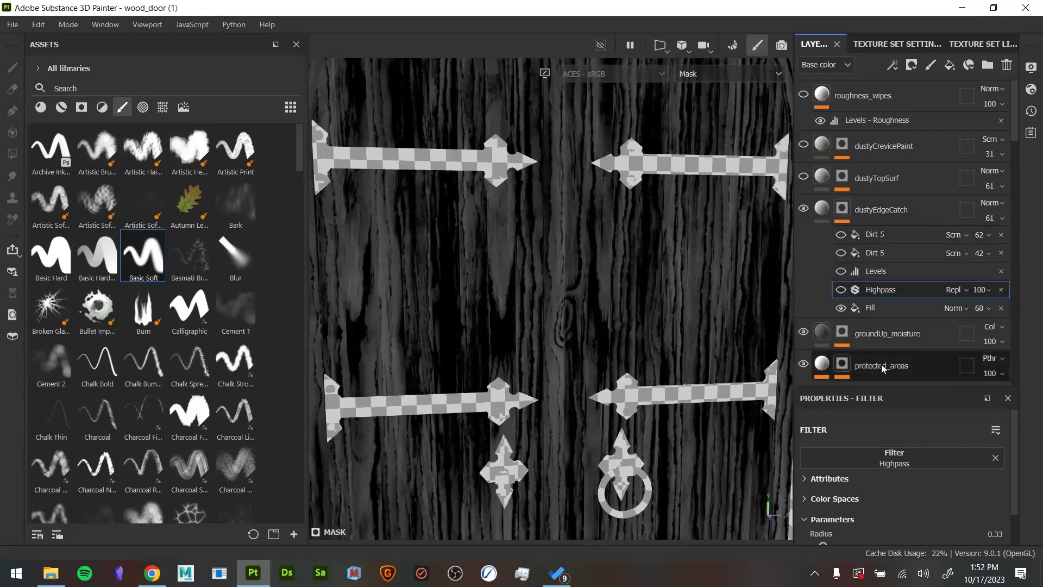
Look through the layer stack down to the height_grab anchor layer and back up to dustyEdgeCatch
{"action": "scroll", "coordinate": [839, 282], "scroll_direction": "down", "scroll_amount": 6}
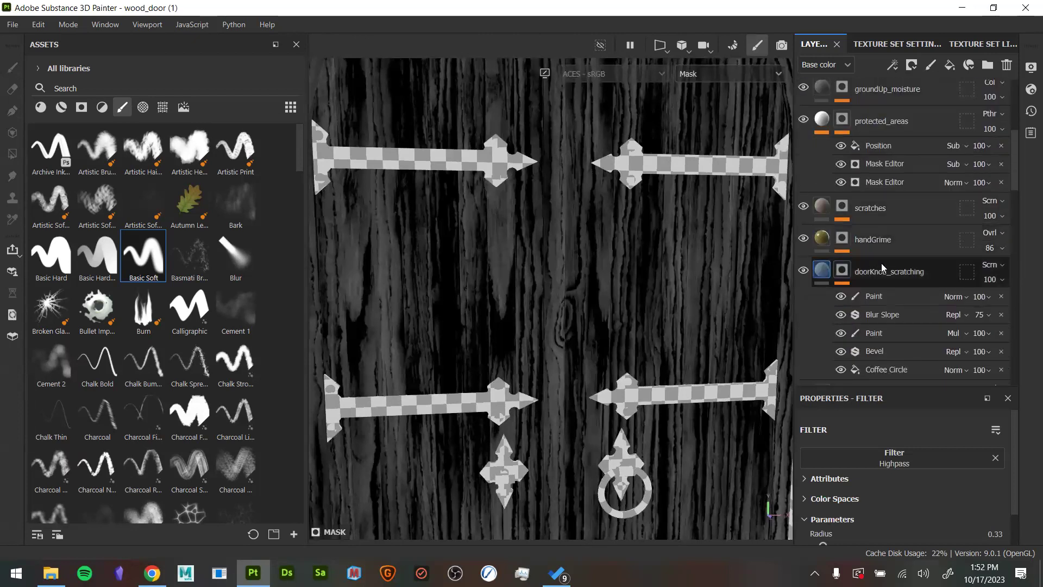
{"action": "left_click", "coordinate": [881, 266]}
{"action": "scroll", "coordinate": [869, 288], "scroll_direction": "down", "scroll_amount": 6}
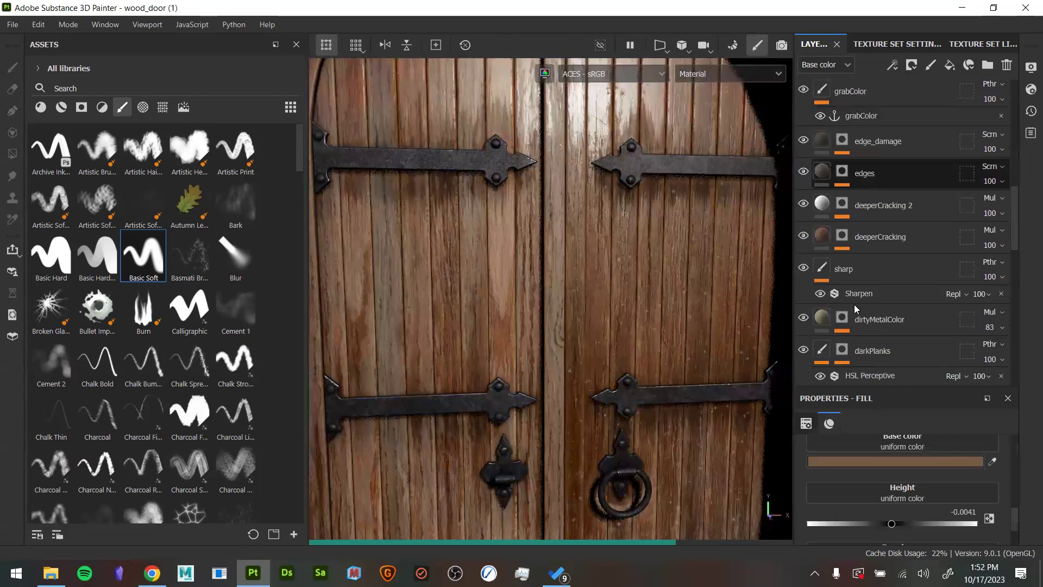
{"action": "scroll", "coordinate": [850, 288], "scroll_direction": "down", "scroll_amount": 3}
{"action": "scroll", "coordinate": [841, 298], "scroll_direction": "down", "scroll_amount": 1}
{"action": "scroll", "coordinate": [869, 299], "scroll_direction": "down", "scroll_amount": 4}
{"action": "left_click", "coordinate": [830, 262]}
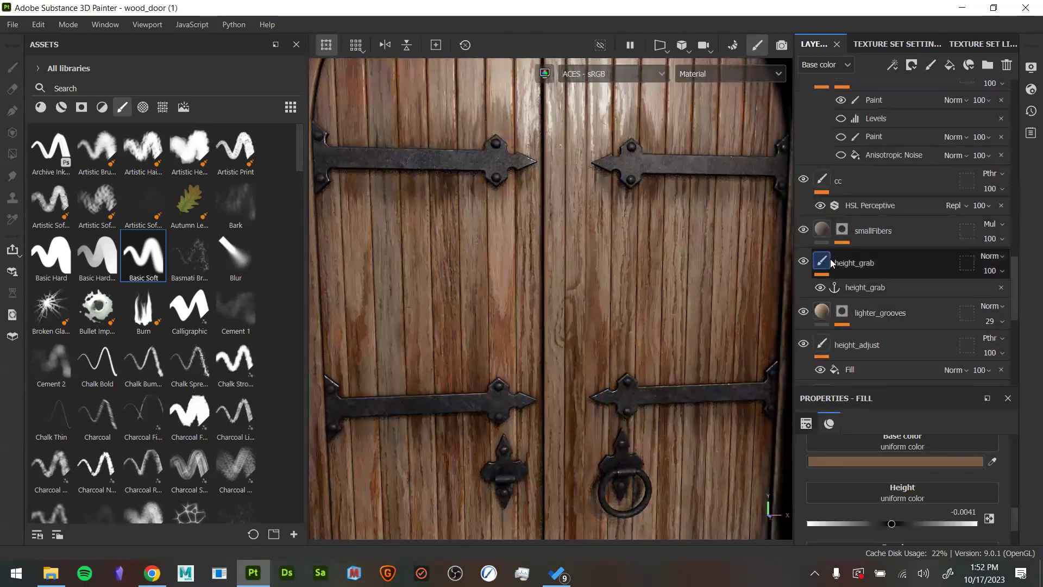
{"action": "scroll", "coordinate": [902, 310], "scroll_direction": "up", "scroll_amount": 10}
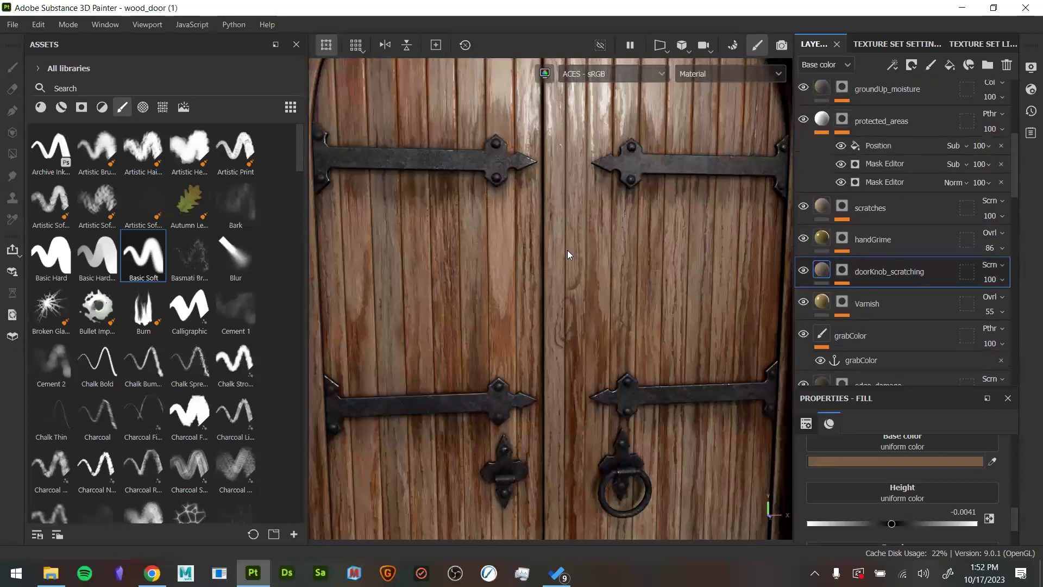
{"action": "scroll", "coordinate": [904, 217], "scroll_direction": "up", "scroll_amount": 3}
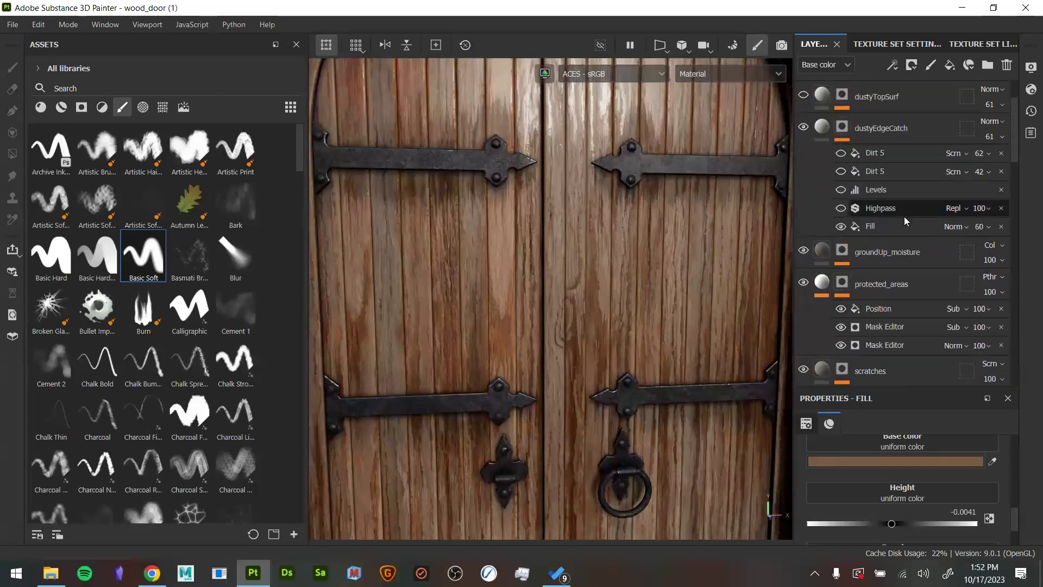
Display the dustyEdgeCatch mask and turn its Highpass and Levels effects back on
{"action": "left_click", "coordinate": [842, 127]}
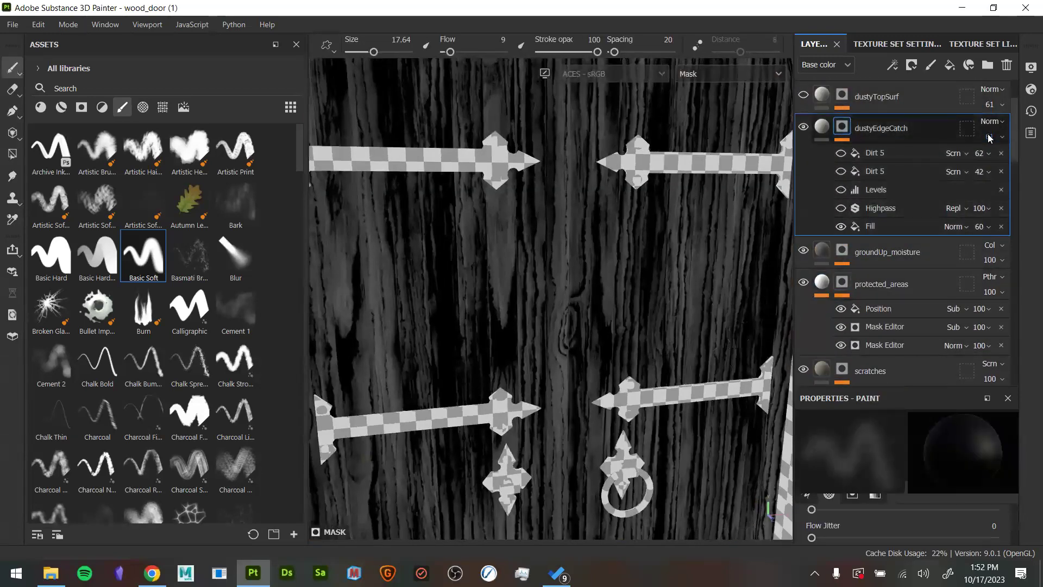
{"action": "left_click", "coordinate": [841, 208]}
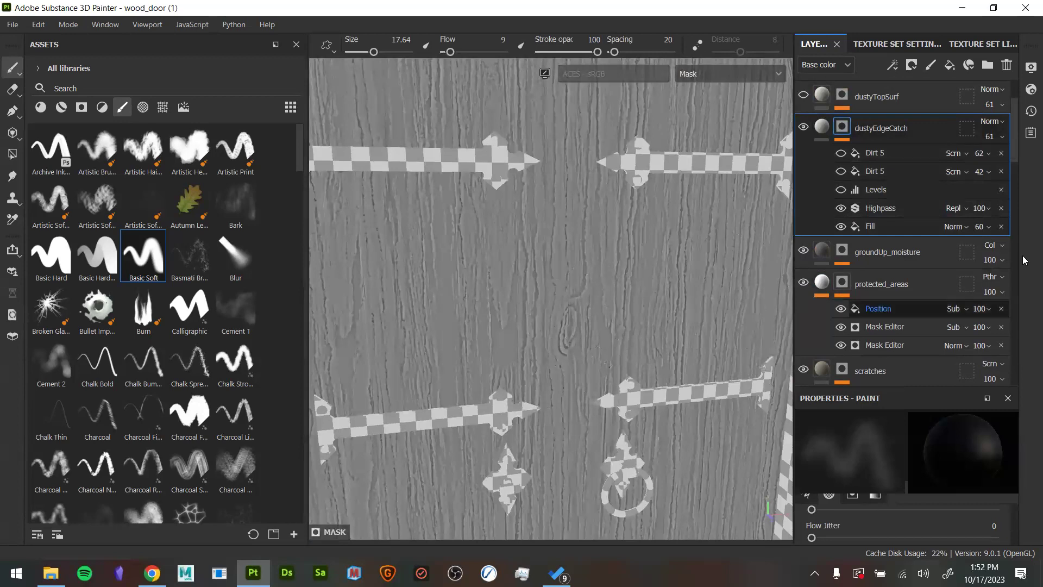
{"action": "left_click", "coordinate": [840, 190]}
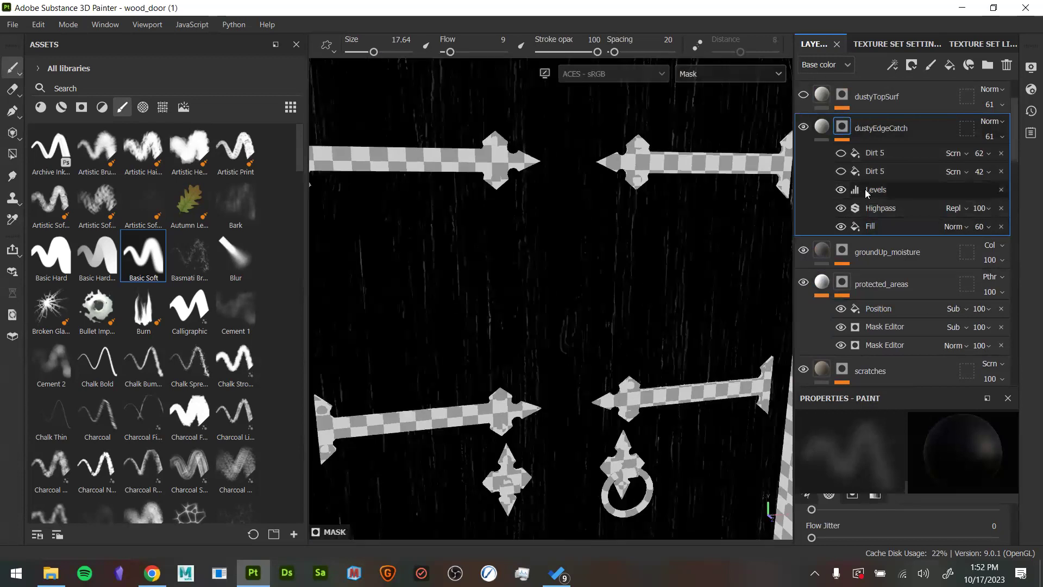
Try lowering the black point of the dustyEdgeCatch Levels to about 0.493 and inspect the planks in the material view
{"action": "left_click", "coordinate": [865, 189]}
{"action": "mouse_move", "coordinate": [912, 456]}
{"action": "left_mouse_down"}
{"action": "mouse_move", "coordinate": [900, 450]}
{"action": "mouse_move", "coordinate": [907, 459]}
{"action": "left_mouse_up"}
{"action": "key", "text": "m"}
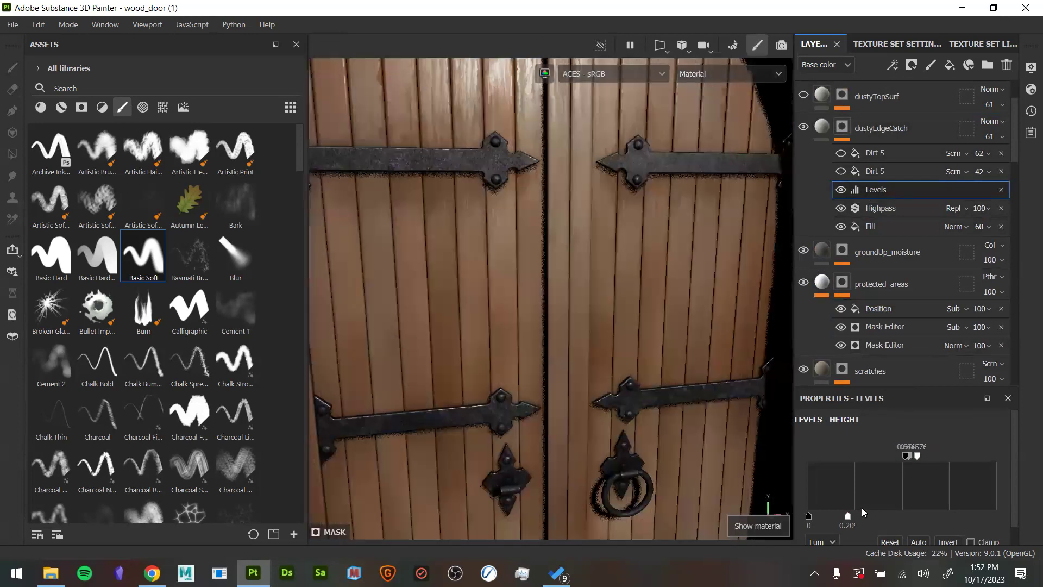
{"action": "left_click_drag", "start_coordinate": [761, 453], "coordinate": [720, 462], "text": "alt"}
{"action": "left_click_drag", "start_coordinate": [581, 332], "coordinate": [639, 336], "text": "alt"}
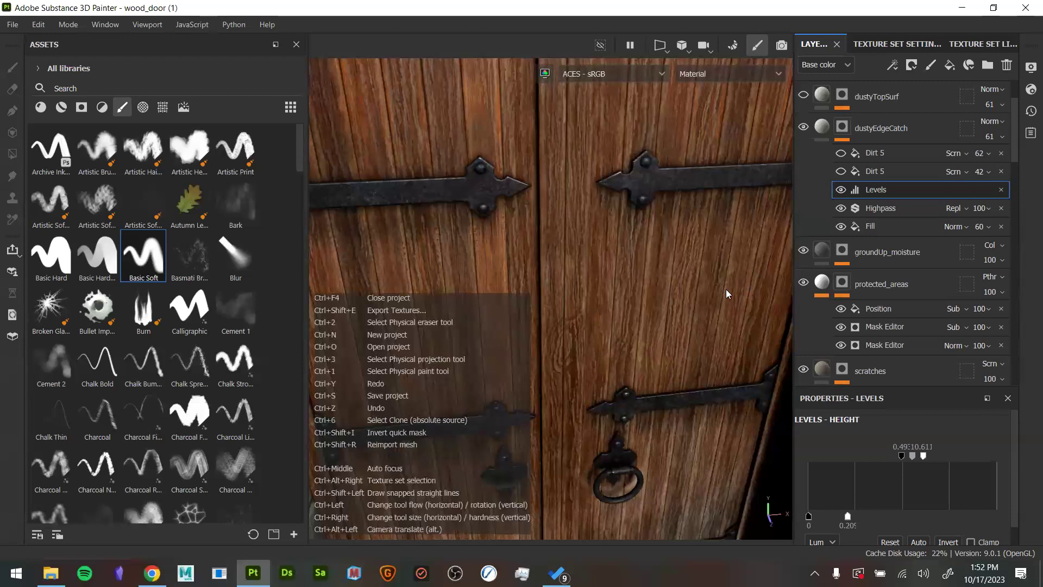
{"action": "left_click_drag", "start_coordinate": [726, 289], "coordinate": [725, 229], "text": "alt"}
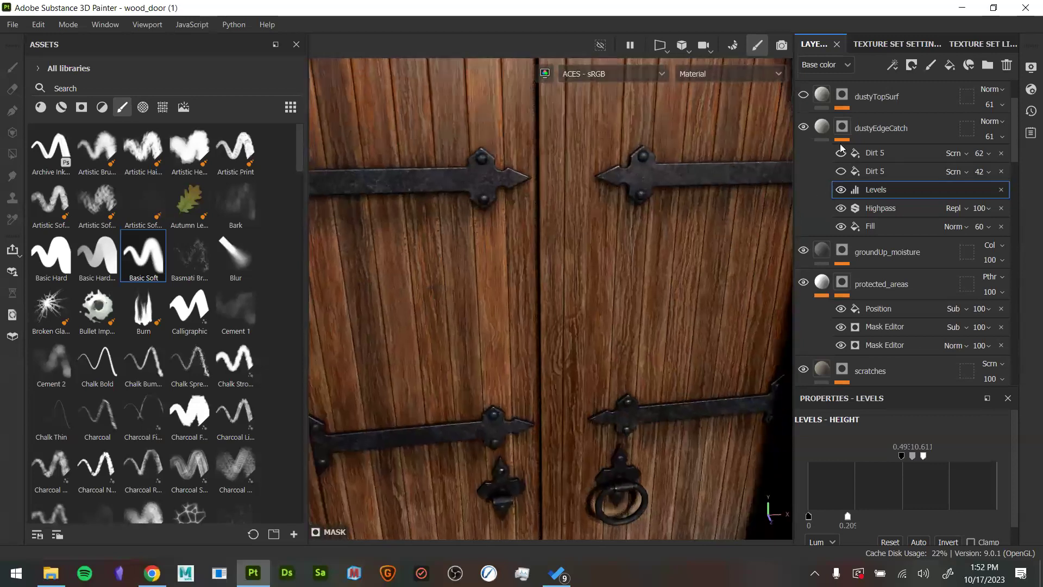
Display the dustyEdgeCatch mask, undo the last Levels change, and show both Dirt 5 effects across the whole door
{"action": "left_click", "coordinate": [842, 127], "text": "alt"}
{"action": "key", "text": "ctrl+z"}
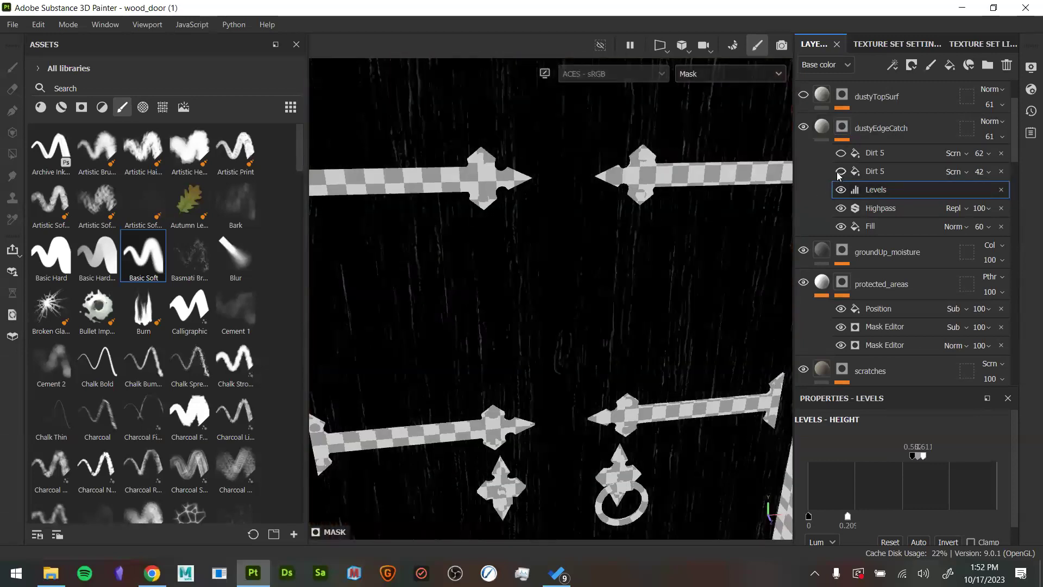
{"action": "key", "text": "f"}
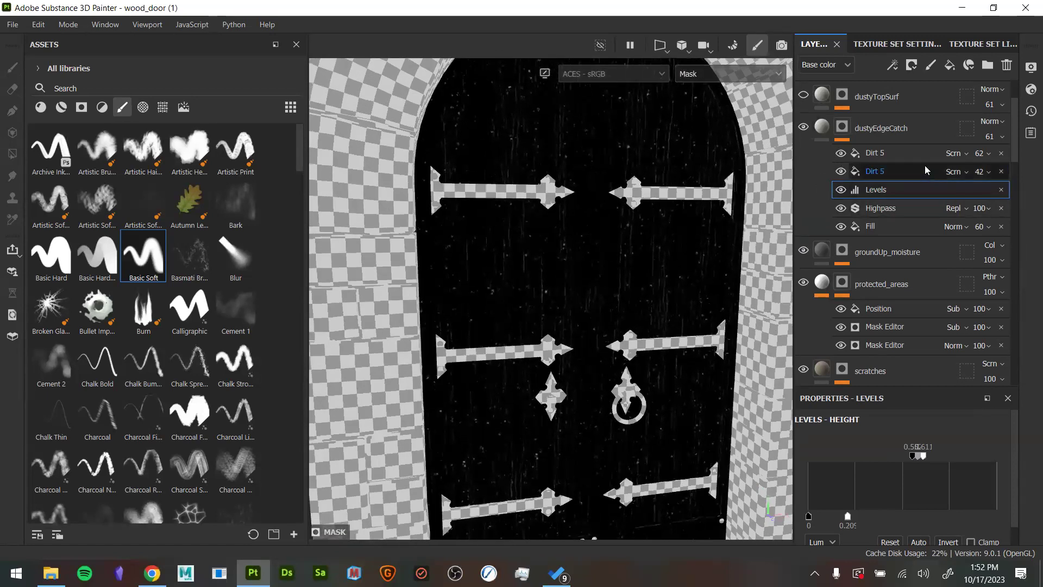
Return to the material view and examine the edge dust on the door planks from close up
{"action": "key", "text": "m"}
{"action": "left_click_drag", "start_coordinate": [598, 276], "coordinate": [693, 405], "text": "alt"}
{"action": "right_click_drag", "start_coordinate": [694, 405], "coordinate": [565, 368], "text": "alt"}
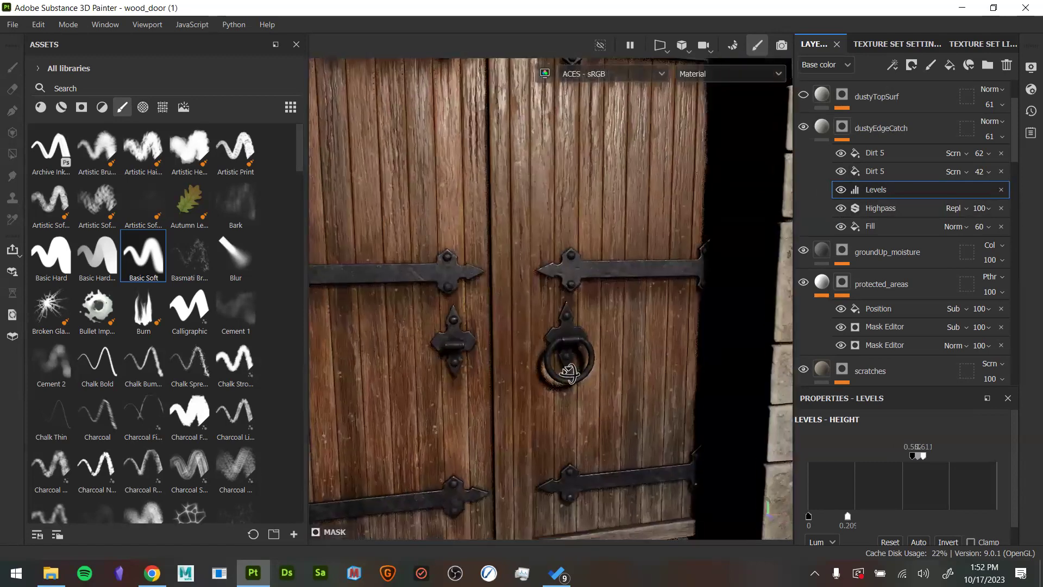
{"action": "left_click_drag", "start_coordinate": [566, 367], "coordinate": [792, 435], "text": "alt"}
{"action": "middle_click_drag", "start_coordinate": [419, 231], "coordinate": [534, 274], "text": "alt"}
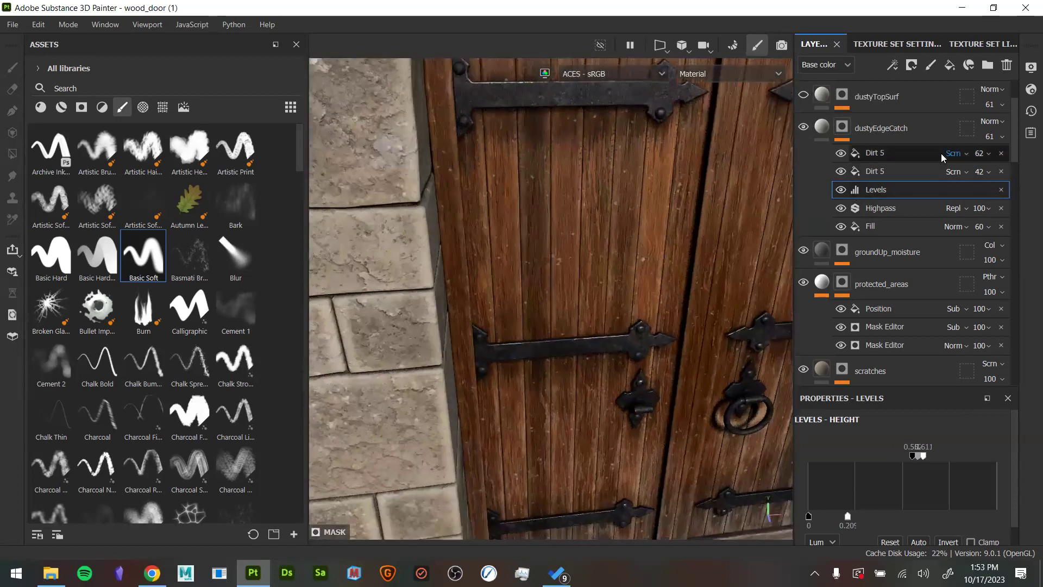
Change the dustyEdgeCatch layer's base color to a warmer beige and check it on the door
{"action": "left_click", "coordinate": [822, 128]}
{"action": "left_click", "coordinate": [894, 462]}
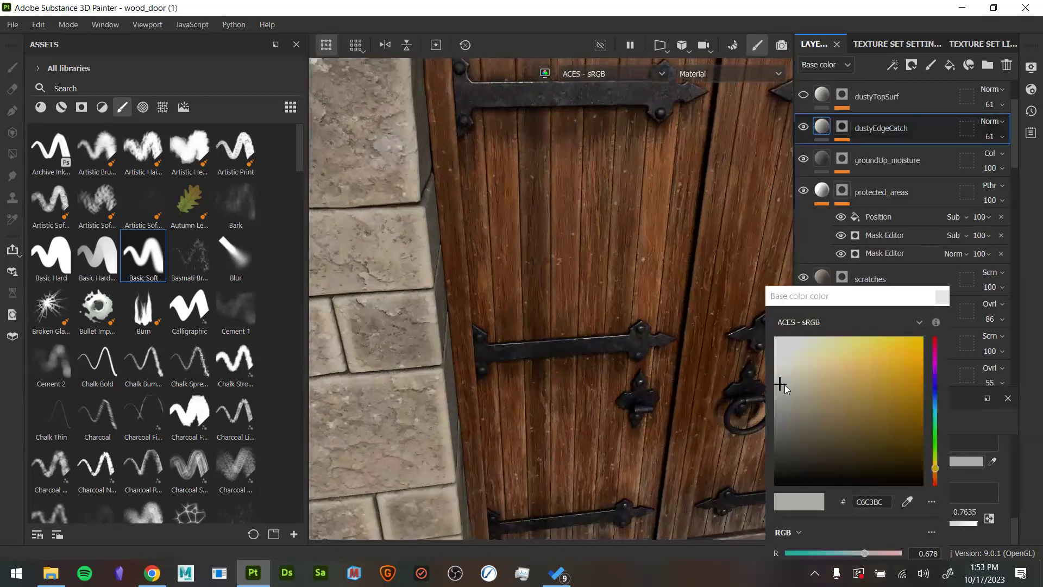
{"action": "left_click_drag", "start_coordinate": [796, 383], "coordinate": [795, 382]}
{"action": "left_click", "coordinate": [943, 296]}
{"action": "right_click_drag", "start_coordinate": [724, 361], "coordinate": [628, 352], "text": "alt"}
{"action": "middle_click_drag", "start_coordinate": [627, 352], "coordinate": [545, 350], "text": "alt"}
{"action": "left_click_drag", "start_coordinate": [555, 349], "coordinate": [575, 348], "text": "alt"}
{"action": "scroll", "coordinate": [904, 237], "scroll_direction": "up", "scroll_amount": 3}
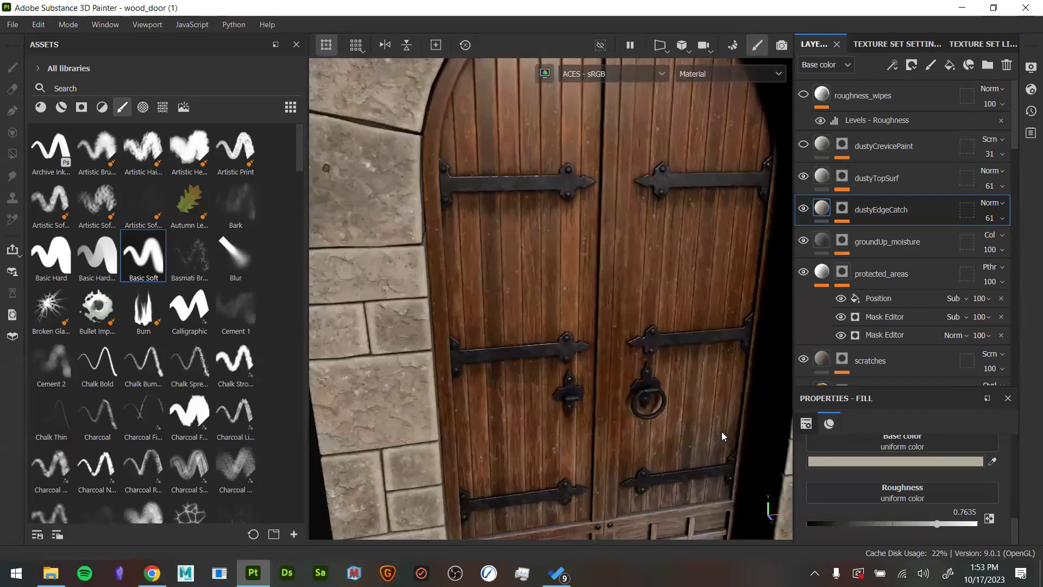
Make the dustyTopSurf layer visible together with dustyEdgeCatch and check the dust across the door
{"action": "left_click_drag", "start_coordinate": [722, 484], "coordinate": [652, 391], "text": "alt"}
{"action": "left_click", "coordinate": [803, 206]}
{"action": "left_click", "coordinate": [803, 178]}
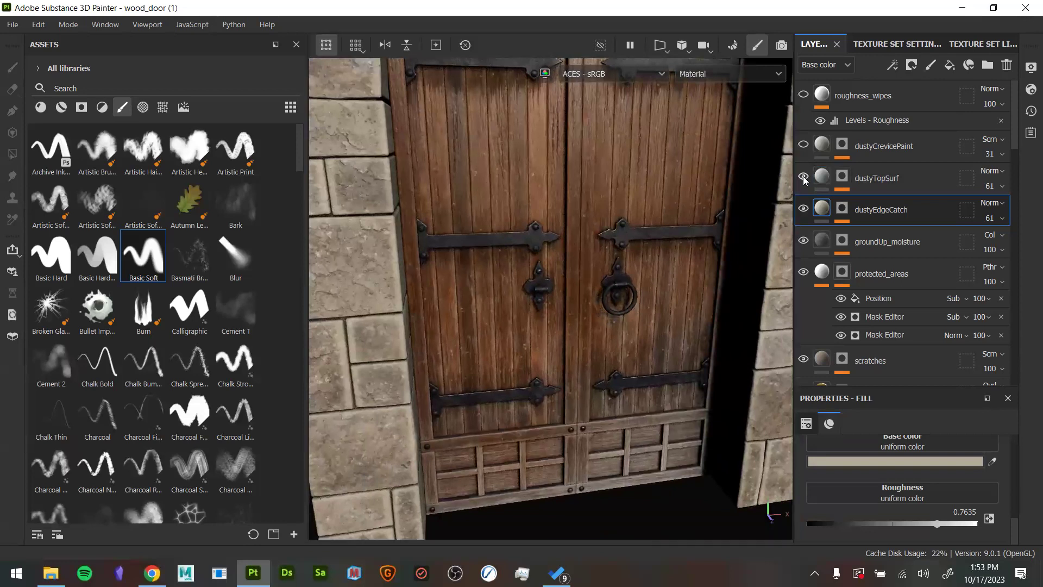
{"action": "left_click_drag", "start_coordinate": [728, 230], "coordinate": [709, 296], "text": "alt"}
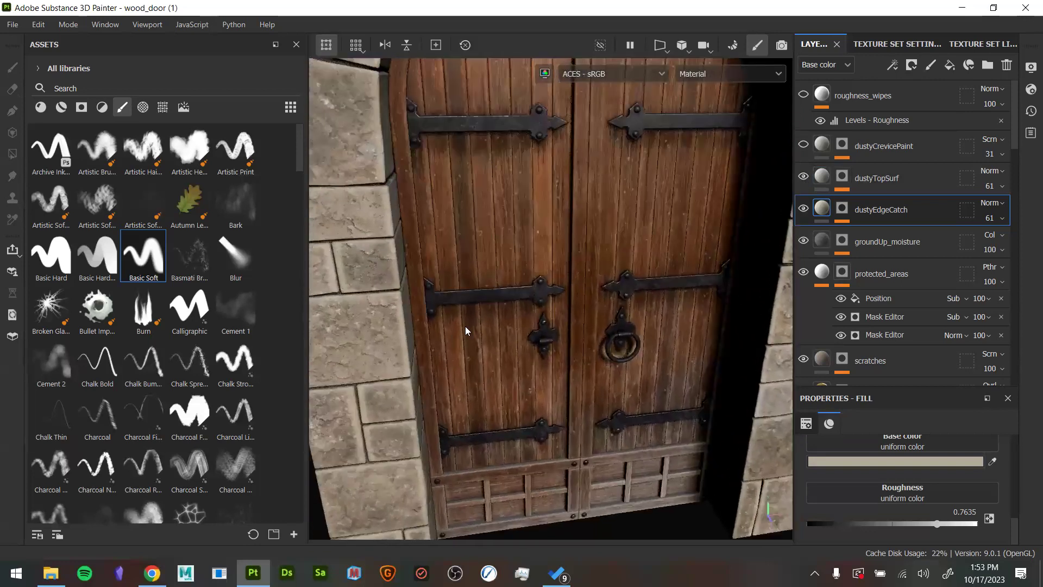
Make the dustyCrevicePaint layer visible and inspect its mask around the hinges before returning to the material view
{"action": "left_click", "coordinate": [803, 145]}
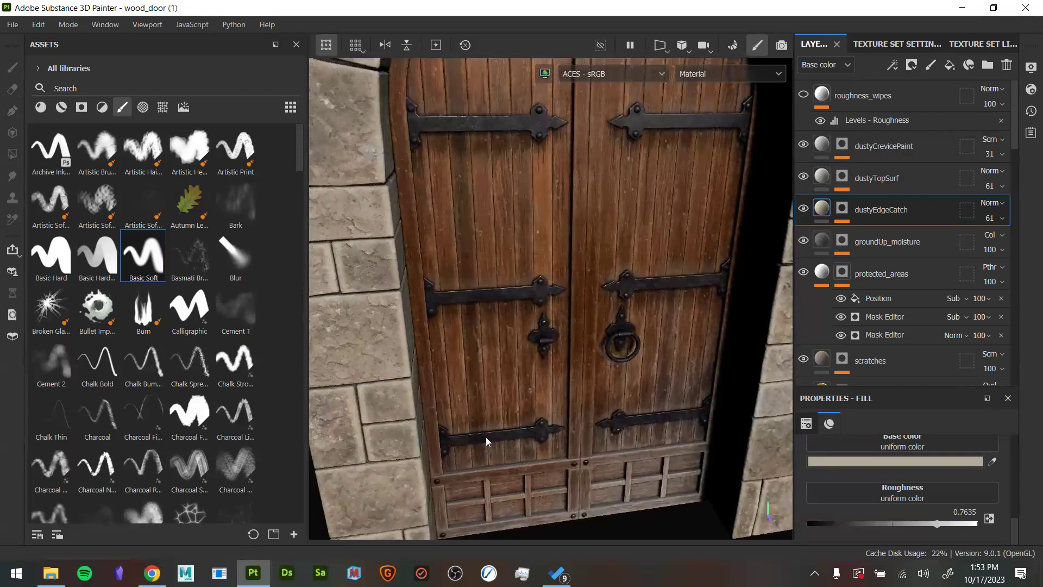
{"action": "left_click_drag", "start_coordinate": [602, 396], "coordinate": [607, 421], "text": "alt"}
{"action": "right_click_drag", "start_coordinate": [620, 281], "coordinate": [516, 252], "text": "alt"}
{"action": "left_click", "coordinate": [840, 148], "text": "alt"}
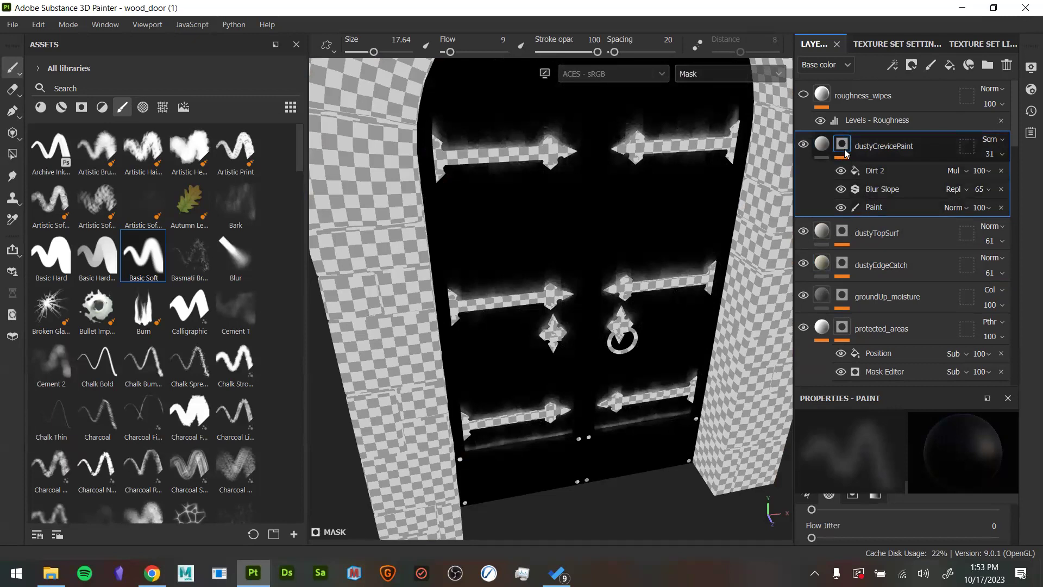
{"action": "key", "text": "m"}
{"action": "left_click_drag", "start_coordinate": [675, 284], "coordinate": [547, 216], "text": "alt"}
Make the roughness_wipes layer visible and check the sheen over the whole door
{"action": "left_click", "coordinate": [803, 94]}
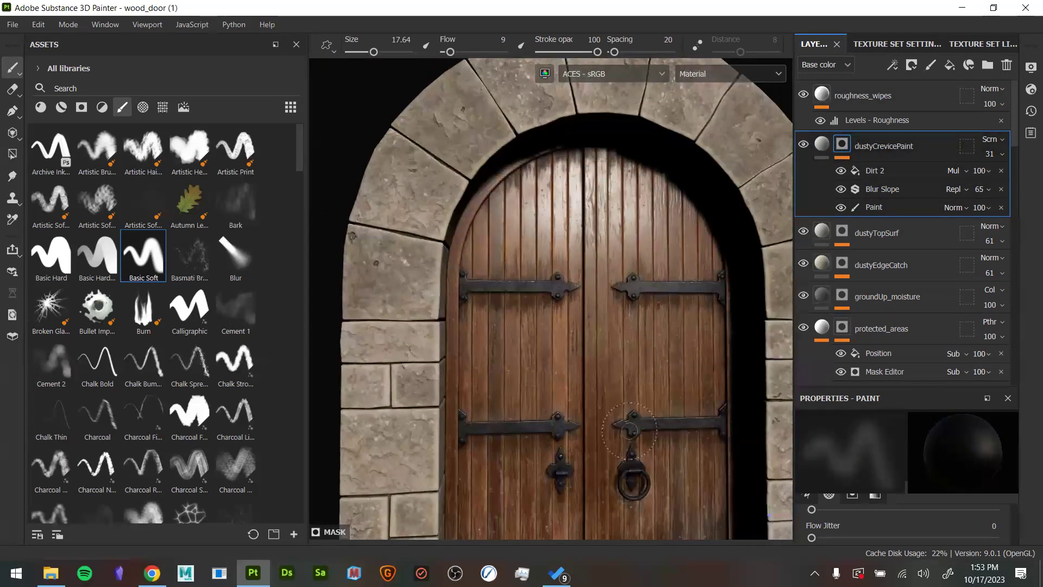
{"action": "left_click_drag", "start_coordinate": [623, 438], "coordinate": [625, 353], "text": "alt"}
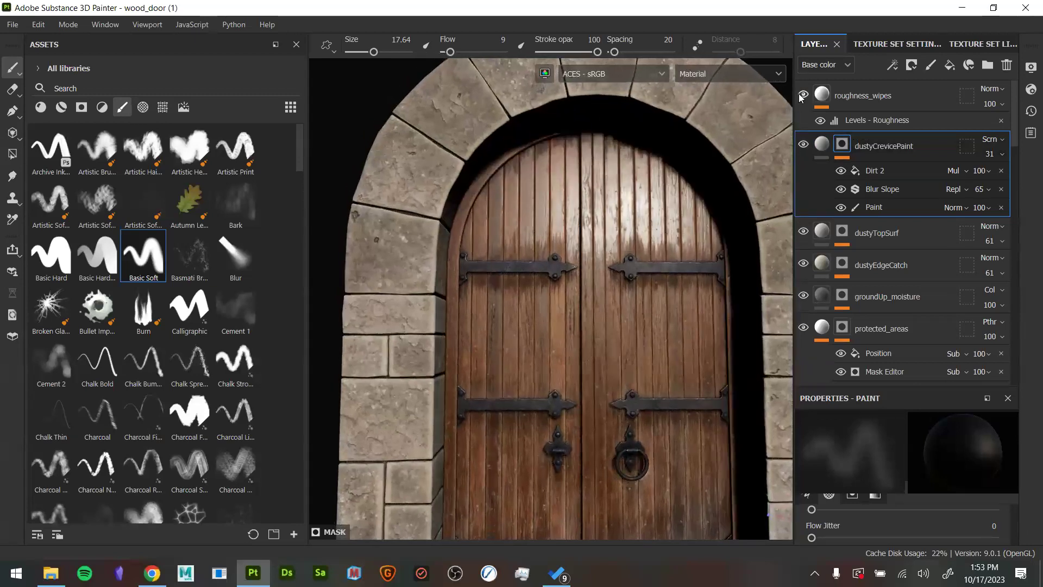
{"action": "left_click_drag", "start_coordinate": [666, 348], "coordinate": [707, 357], "text": "alt"}
{"action": "mouse_move", "coordinate": [733, 307]}
{"action": "middle_mouse_down", "text": "alt"}
{"action": "mouse_move", "coordinate": [738, 204]}
{"action": "mouse_move", "coordinate": [727, 152]}
{"action": "mouse_move", "coordinate": [741, 111]}
{"action": "middle_mouse_up", "text": "alt"}
Switch the layer stack to the Roughness channel and compare the door with roughness_wipes hidden and shown
{"action": "left_click", "coordinate": [825, 65]}
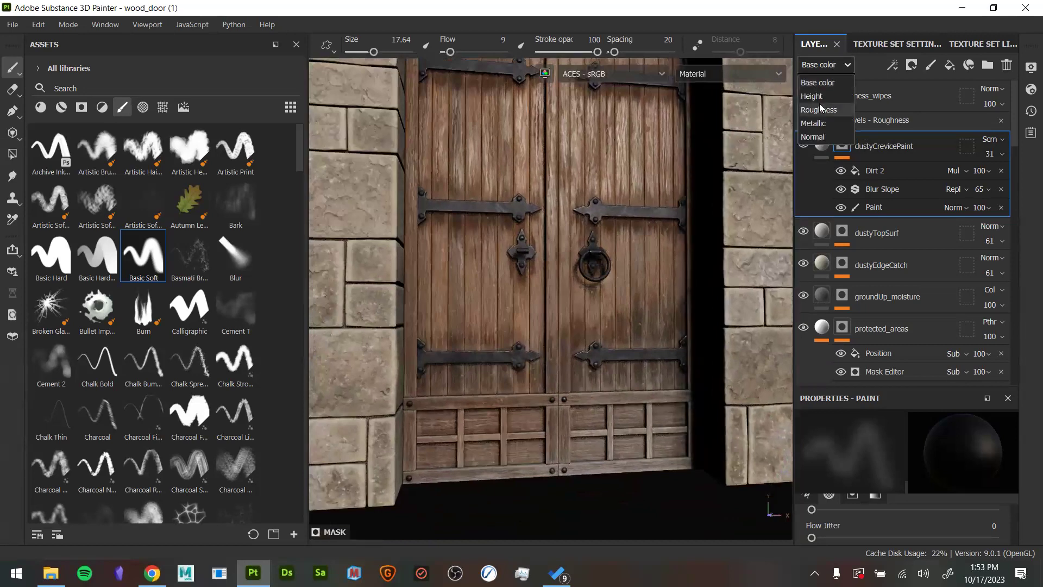
{"action": "left_click", "coordinate": [820, 115]}
{"action": "mouse_move", "coordinate": [665, 309]}
{"action": "left_mouse_down", "text": "alt"}
{"action": "mouse_move", "coordinate": [670, 251]}
{"action": "mouse_move", "coordinate": [677, 314]}
{"action": "left_mouse_up", "text": "alt"}
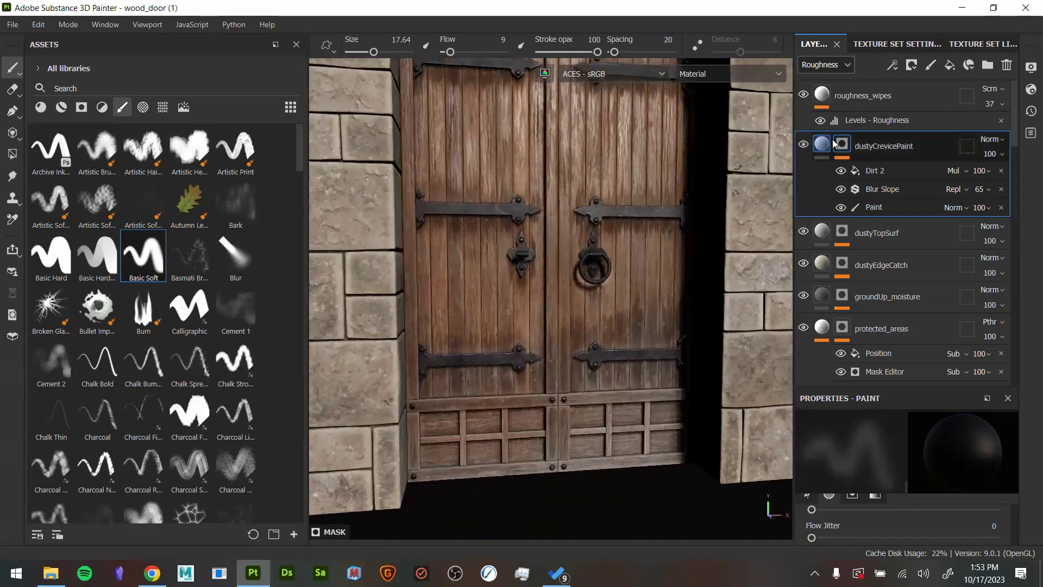
{"action": "left_click", "coordinate": [803, 95]}
{"action": "left_click", "coordinate": [803, 95]}
Examine the completed wood material across the entire door from several angles
{"action": "left_click_drag", "start_coordinate": [571, 293], "coordinate": [541, 413], "text": "alt"}
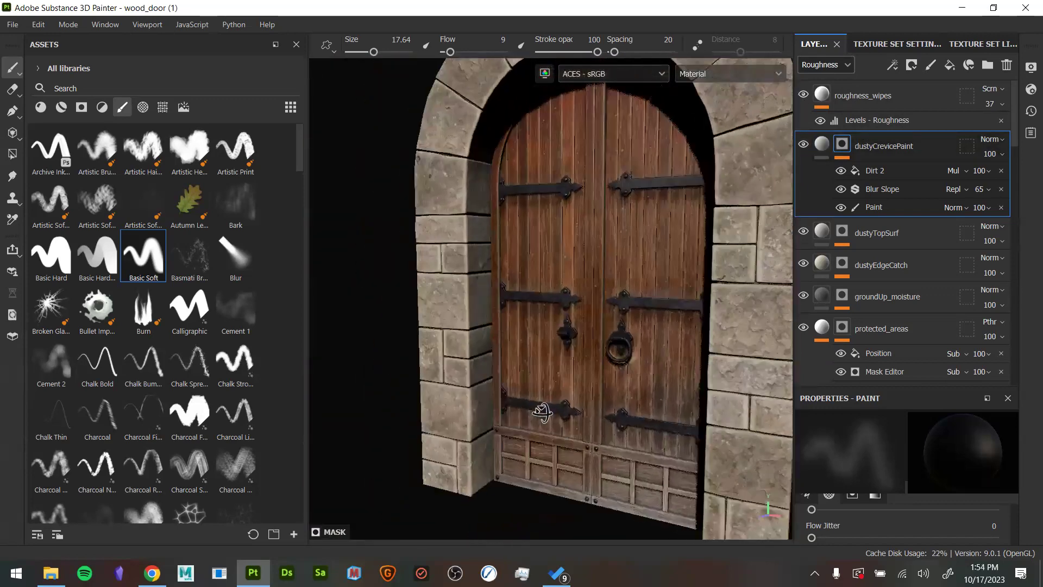
{"action": "right_click_drag", "start_coordinate": [541, 413], "coordinate": [444, 422], "text": "alt"}
{"action": "mouse_move", "coordinate": [625, 380]}
{"action": "left_mouse_down", "text": "alt"}
{"action": "mouse_move", "coordinate": [581, 400]}
{"action": "mouse_move", "coordinate": [550, 352]}
{"action": "mouse_move", "coordinate": [565, 380]}
{"action": "mouse_move", "coordinate": [543, 396]}
{"action": "mouse_move", "coordinate": [586, 390]}
{"action": "mouse_move", "coordinate": [468, 380]}
{"action": "left_mouse_up", "text": "alt"}
{"action": "scroll", "coordinate": [686, 461], "scroll_direction": "up", "scroll_amount": 6}
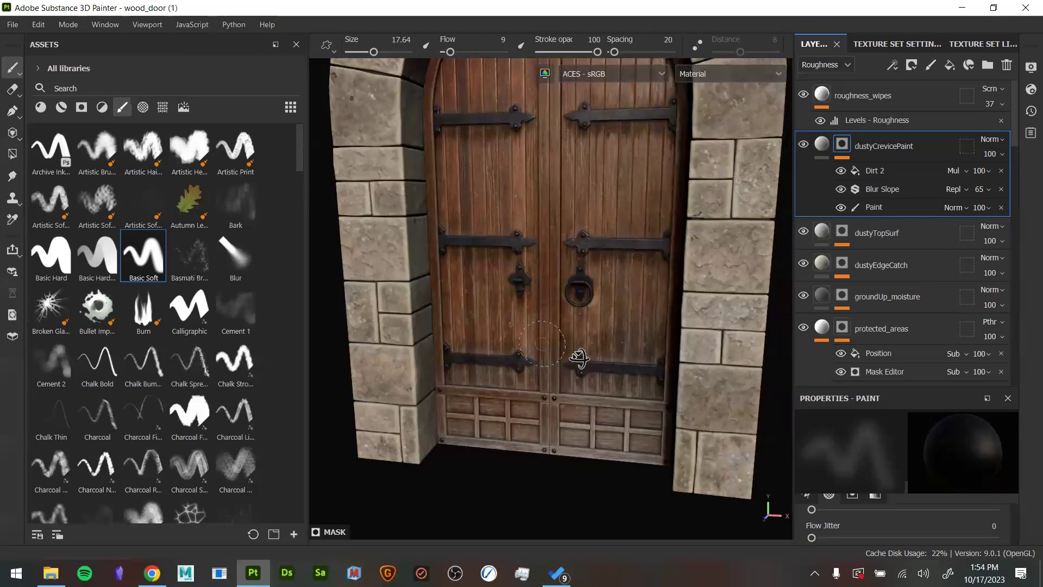
{"action": "left_click_drag", "start_coordinate": [578, 356], "coordinate": [548, 353], "text": "alt"}
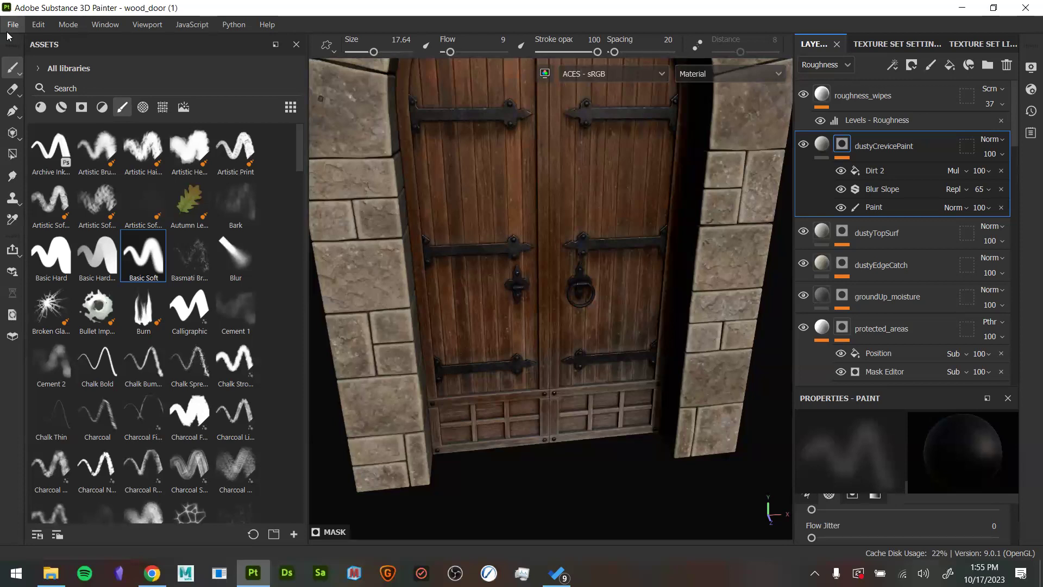
{"action": "left_click_drag", "start_coordinate": [474, 434], "coordinate": [501, 433], "text": "alt"}
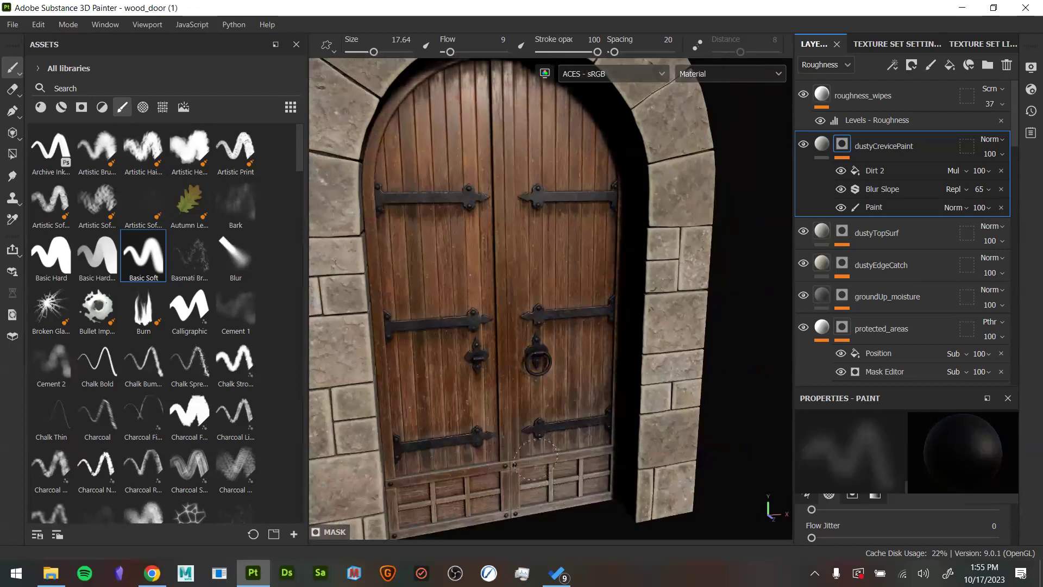
{"action": "mouse_move", "coordinate": [547, 438]}
{"action": "left_mouse_down", "text": "alt"}
{"action": "mouse_move", "coordinate": [560, 397]}
{"action": "mouse_move", "coordinate": [680, 412]}
{"action": "mouse_move", "coordinate": [547, 426]}
{"action": "mouse_move", "coordinate": [631, 418]}
{"action": "mouse_move", "coordinate": [652, 430]}
{"action": "mouse_move", "coordinate": [573, 454]}
{"action": "left_mouse_up", "text": "alt"}
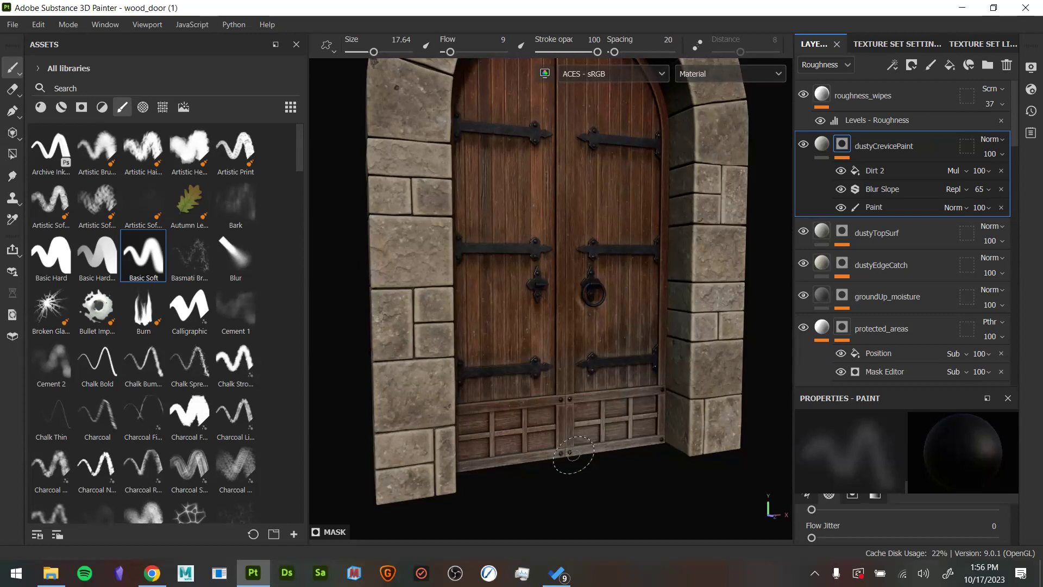
{"action": "left_click_drag", "start_coordinate": [562, 363], "coordinate": [601, 304], "text": "alt"}
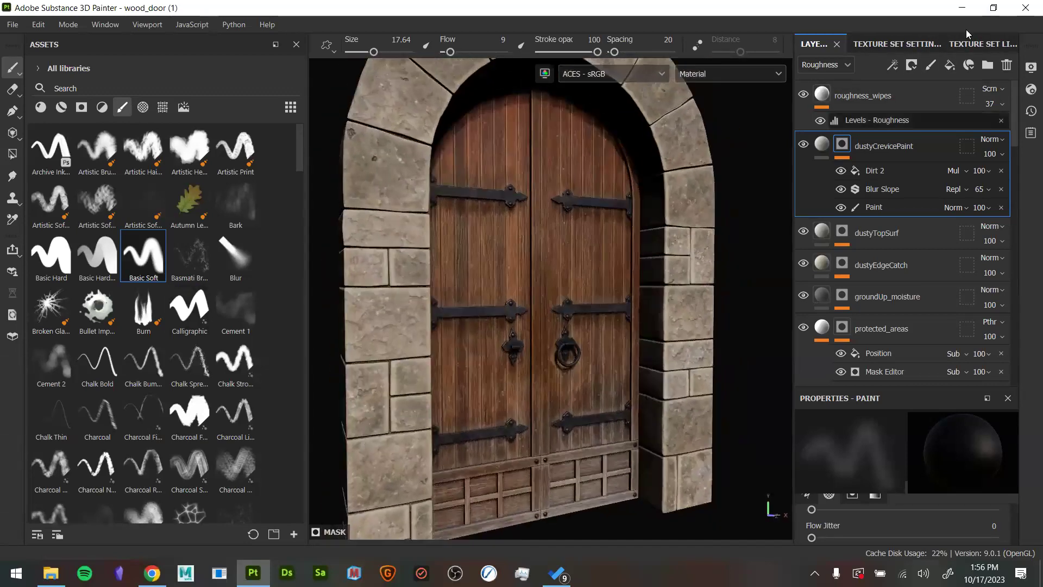
Switch to the stone texture set's layers and hide Fill layer 1
{"action": "left_click", "coordinate": [973, 44]}
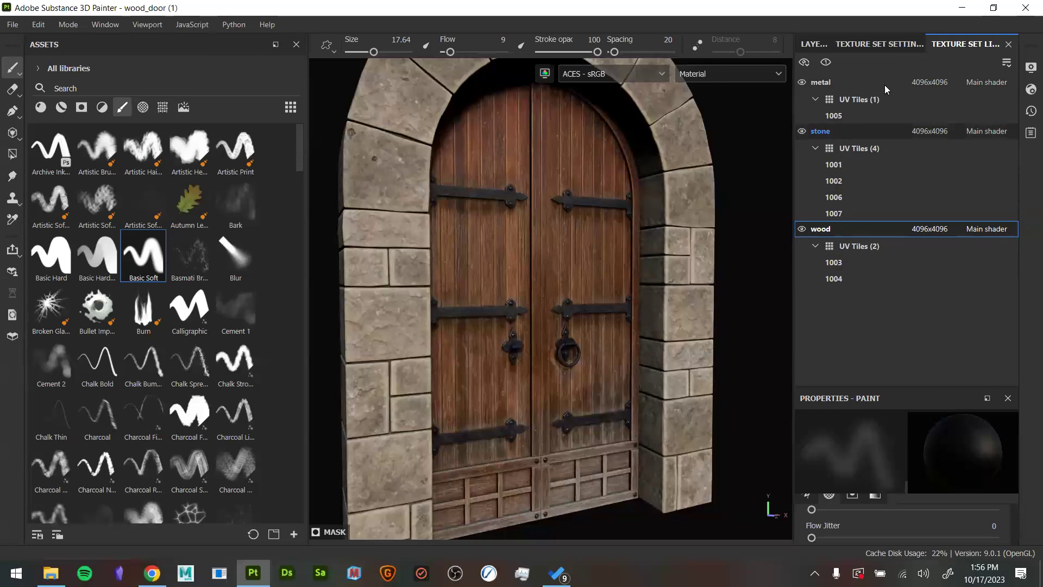
{"action": "left_click", "coordinate": [814, 45]}
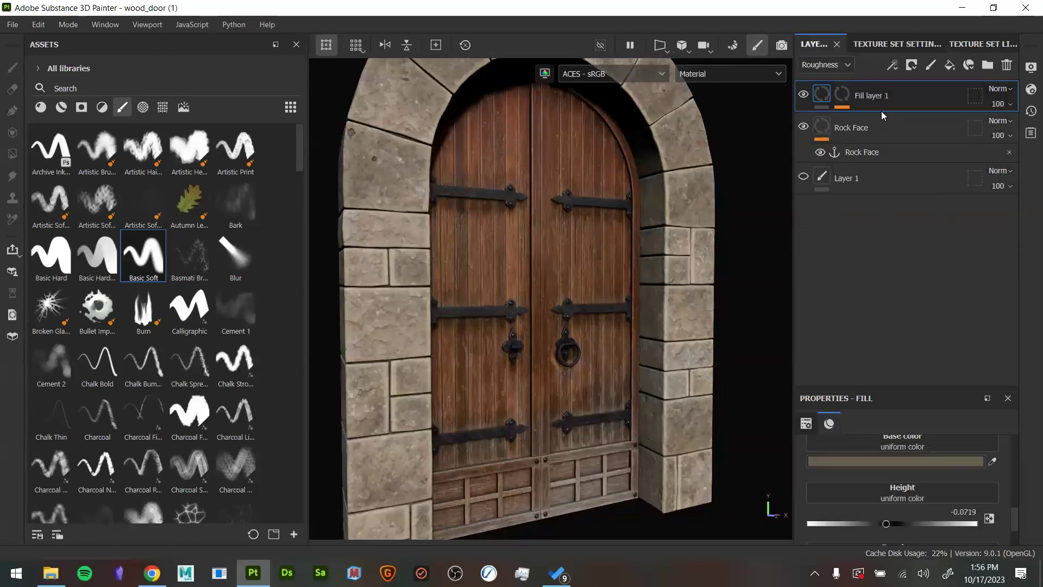
{"action": "left_click_drag", "start_coordinate": [620, 308], "coordinate": [739, 220], "text": "alt"}
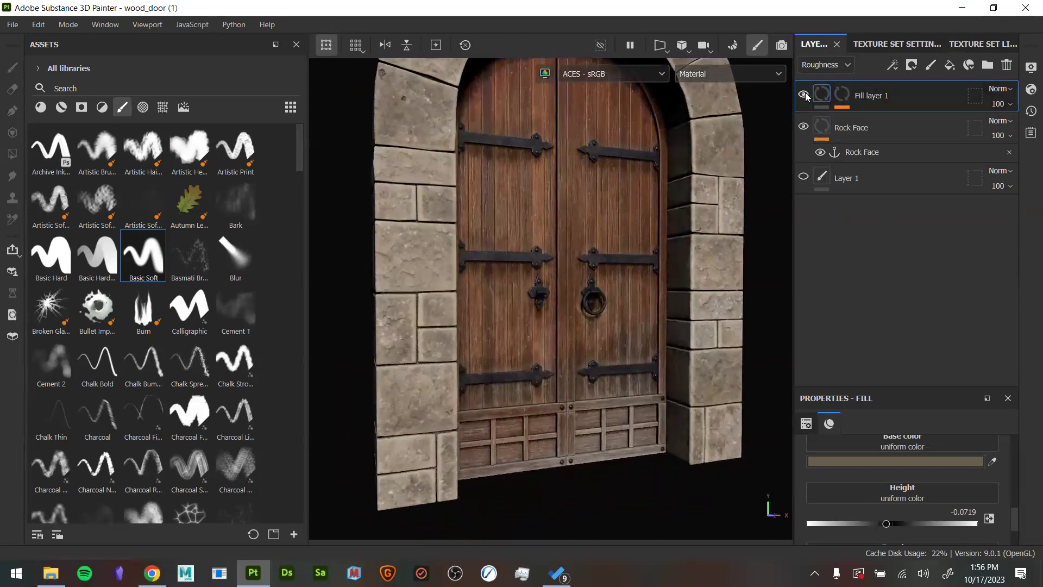
{"action": "left_click", "coordinate": [805, 96]}
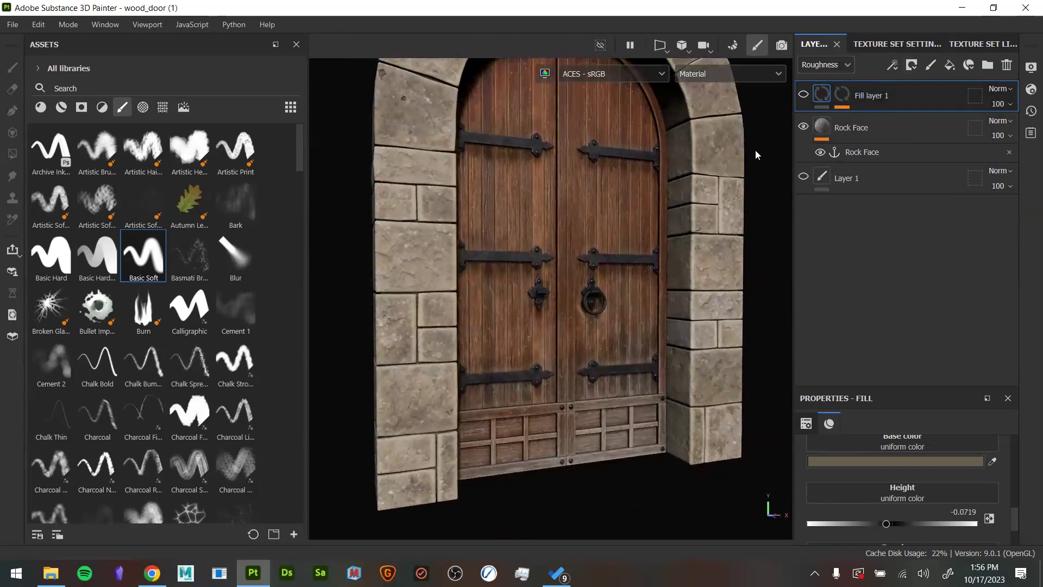
Select the Rock Face layer and review its material parameters
{"action": "left_click", "coordinate": [895, 135]}
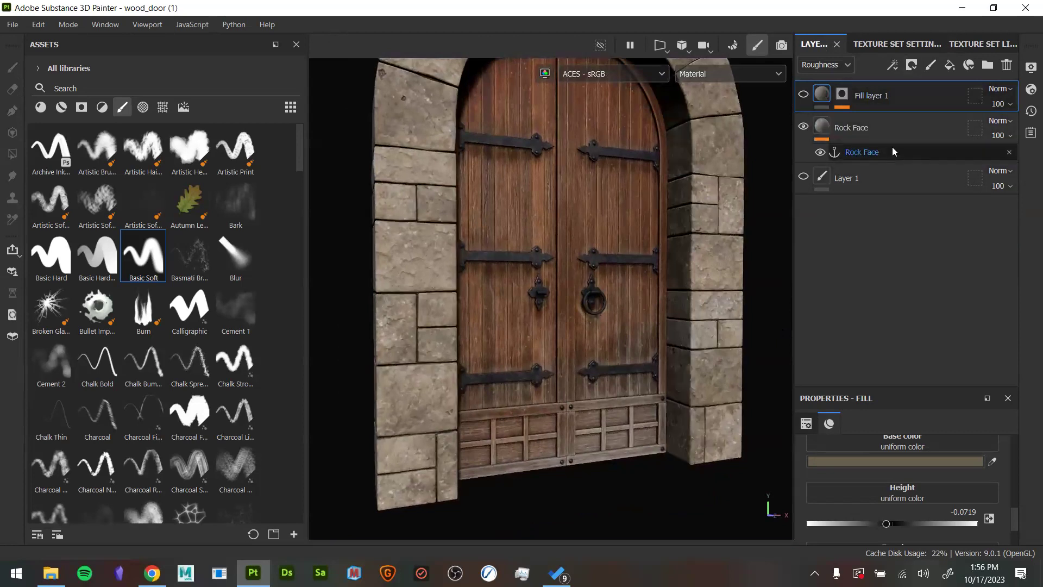
{"action": "scroll", "coordinate": [922, 486], "scroll_direction": "down", "scroll_amount": 10}
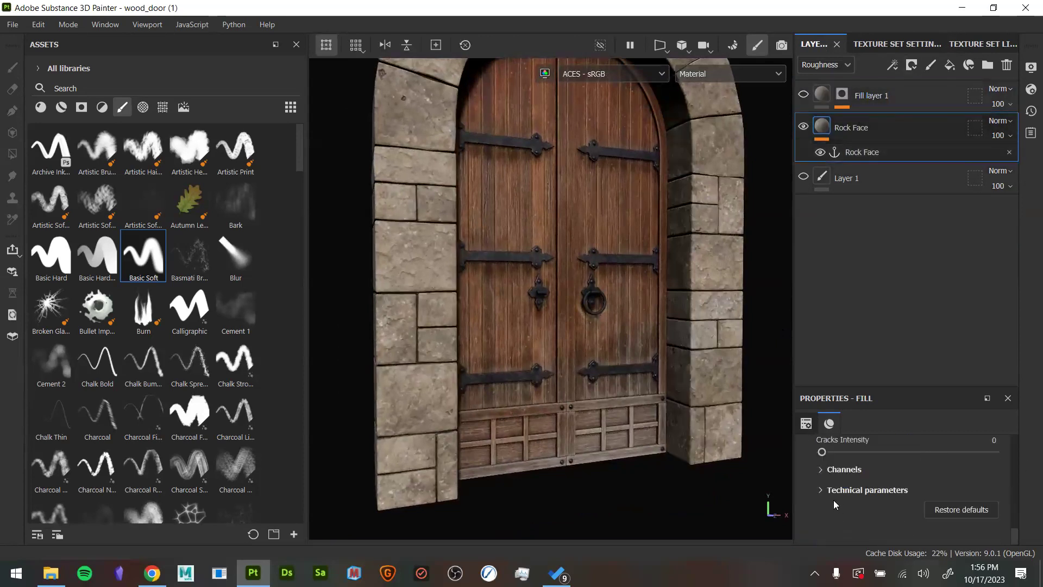
{"action": "scroll", "coordinate": [869, 497], "scroll_direction": "up", "scroll_amount": 4}
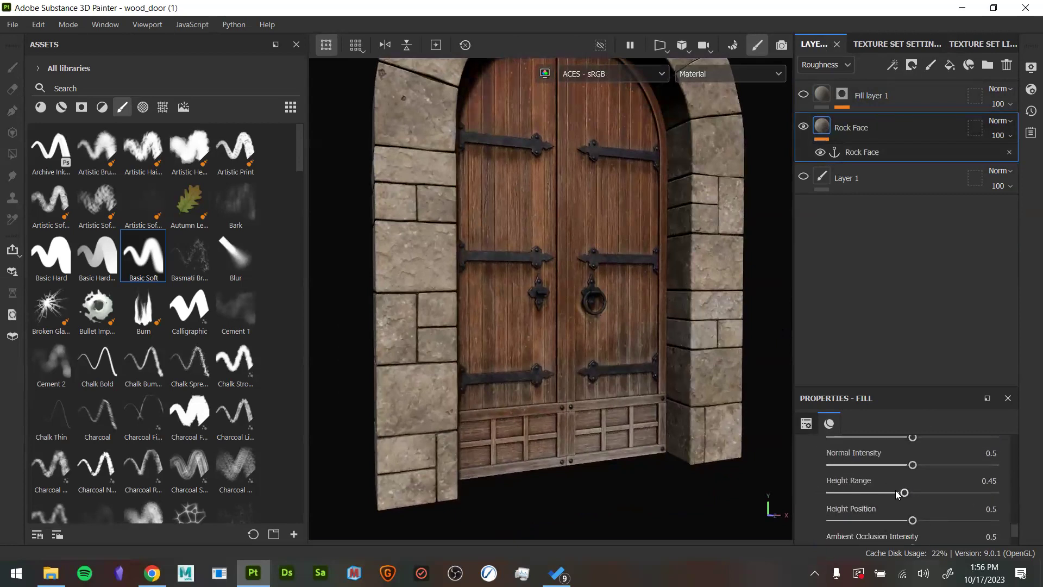
{"action": "scroll", "coordinate": [897, 491], "scroll_direction": "up", "scroll_amount": 2}
{"action": "scroll", "coordinate": [901, 499], "scroll_direction": "down", "scroll_amount": 4}
{"action": "scroll", "coordinate": [879, 489], "scroll_direction": "up", "scroll_amount": 8}
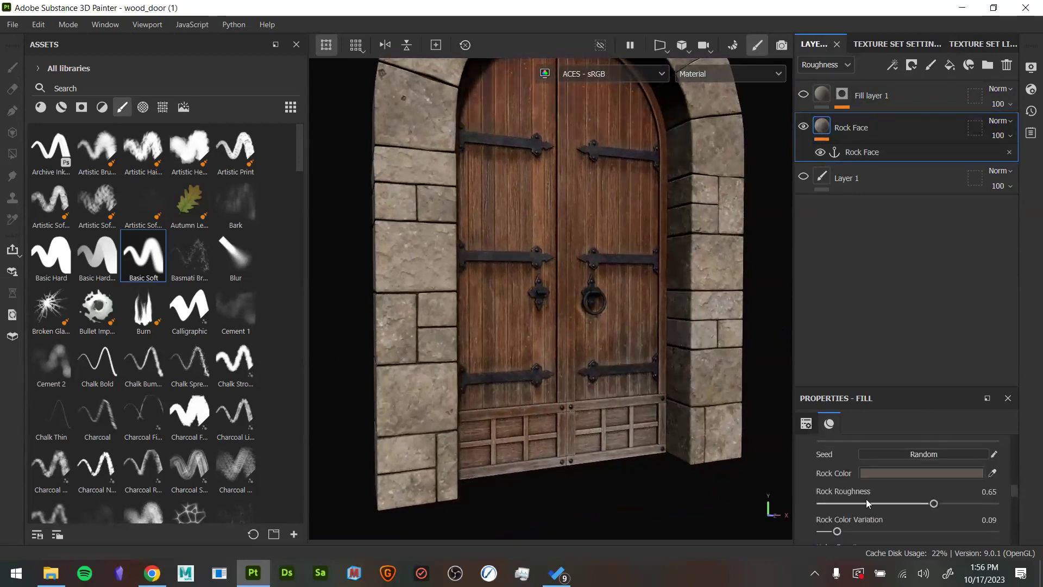
Examine the rock material on the side blocks and the arch around the door
{"action": "left_click_drag", "start_coordinate": [662, 437], "coordinate": [548, 360], "text": "alt"}
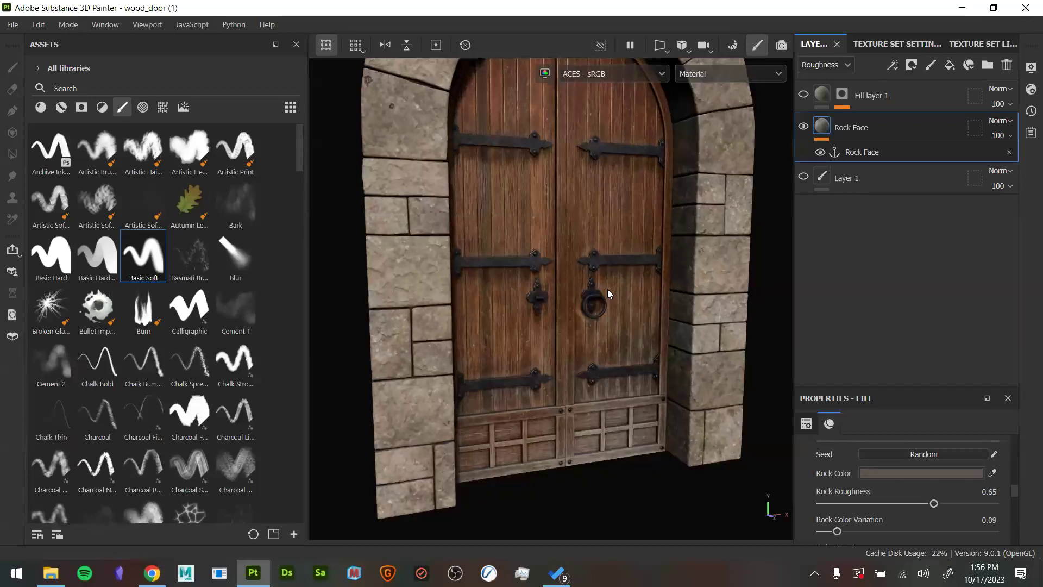
{"action": "right_click_drag", "start_coordinate": [460, 240], "coordinate": [788, 356], "text": "alt"}
{"action": "middle_click_drag", "start_coordinate": [502, 350], "coordinate": [629, 363], "text": "alt"}
{"action": "left_click_drag", "start_coordinate": [629, 363], "coordinate": [429, 312], "text": "alt"}
{"action": "middle_click_drag", "start_coordinate": [462, 310], "coordinate": [494, 419], "text": "alt"}
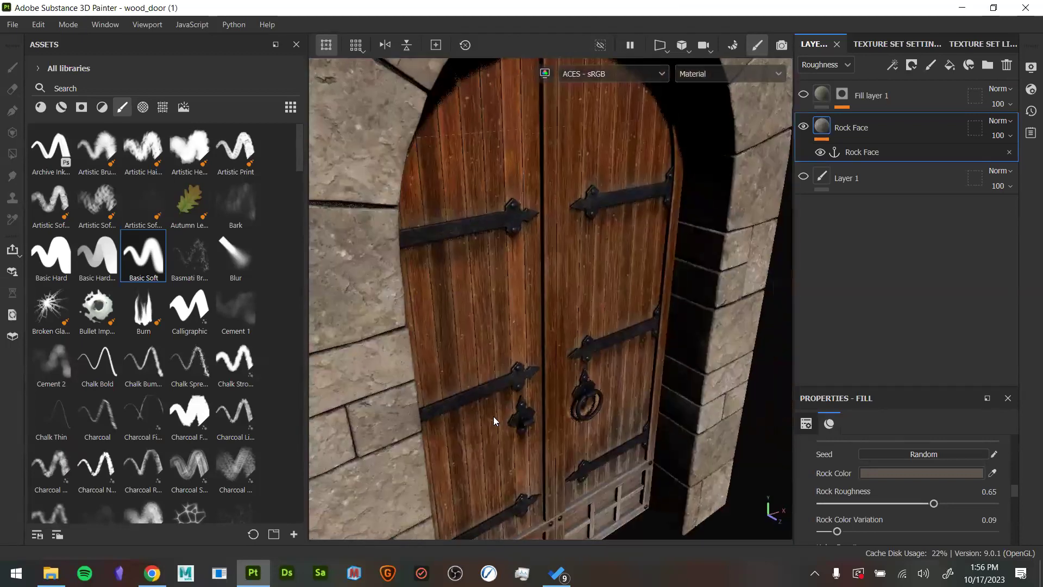
{"action": "middle_click_drag", "start_coordinate": [641, 320], "coordinate": [609, 456], "text": "alt"}
{"action": "left_click_drag", "start_coordinate": [610, 457], "coordinate": [582, 438], "text": "alt"}
{"action": "right_click_drag", "start_coordinate": [582, 438], "coordinate": [436, 399], "text": "alt"}
{"action": "left_click_drag", "start_coordinate": [565, 383], "coordinate": [578, 381], "text": "alt"}
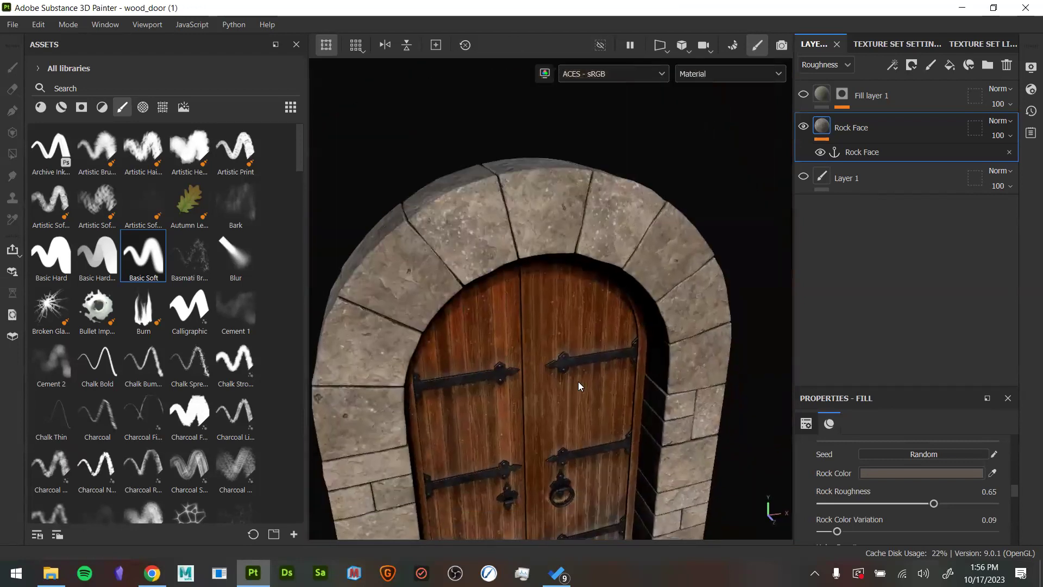
Display the model's base color, height and roughness channels in turn
{"action": "key", "text": "c"}
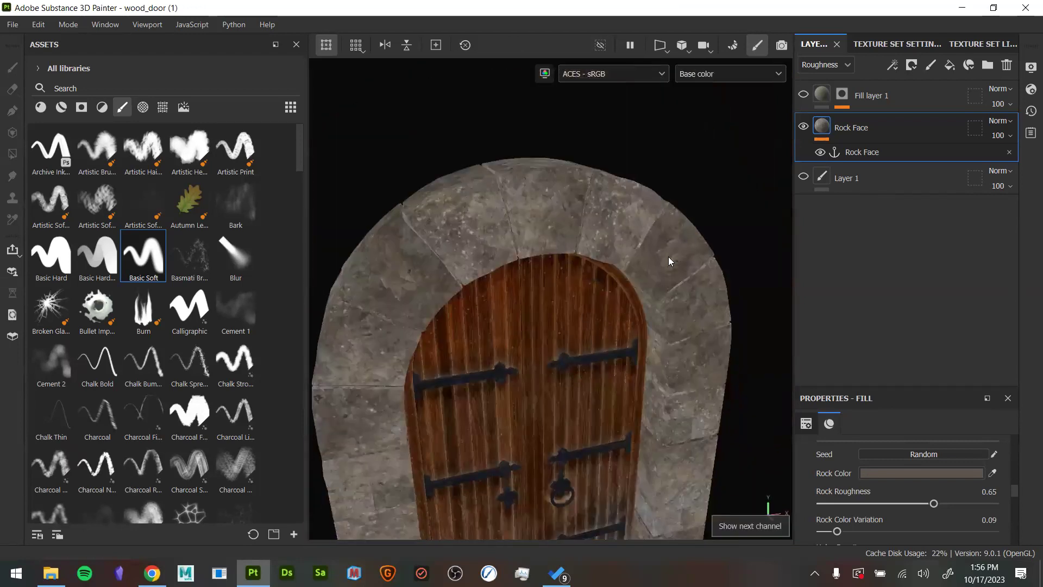
{"action": "key", "text": "c"}
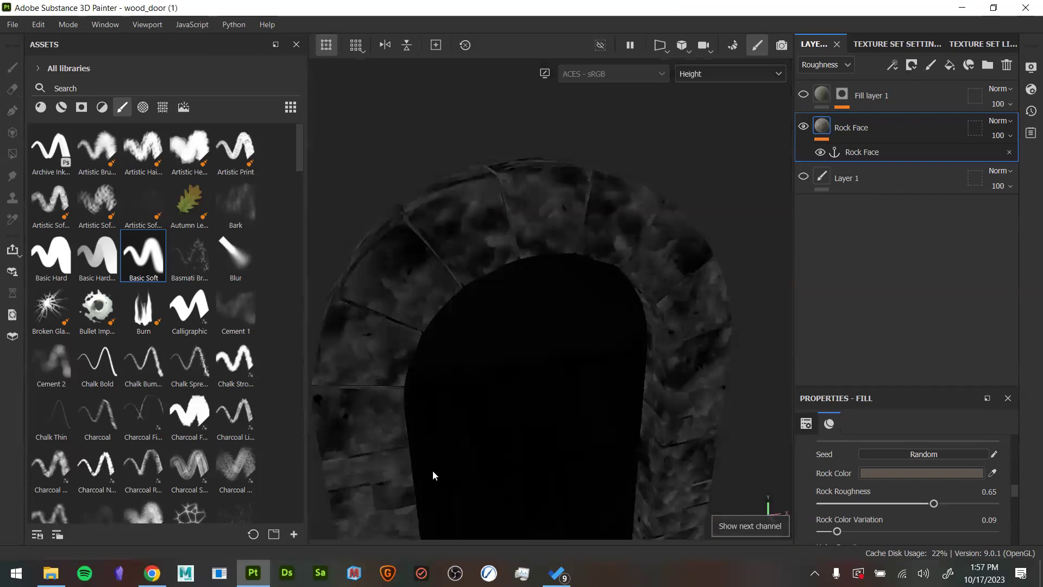
{"action": "key", "text": "c"}
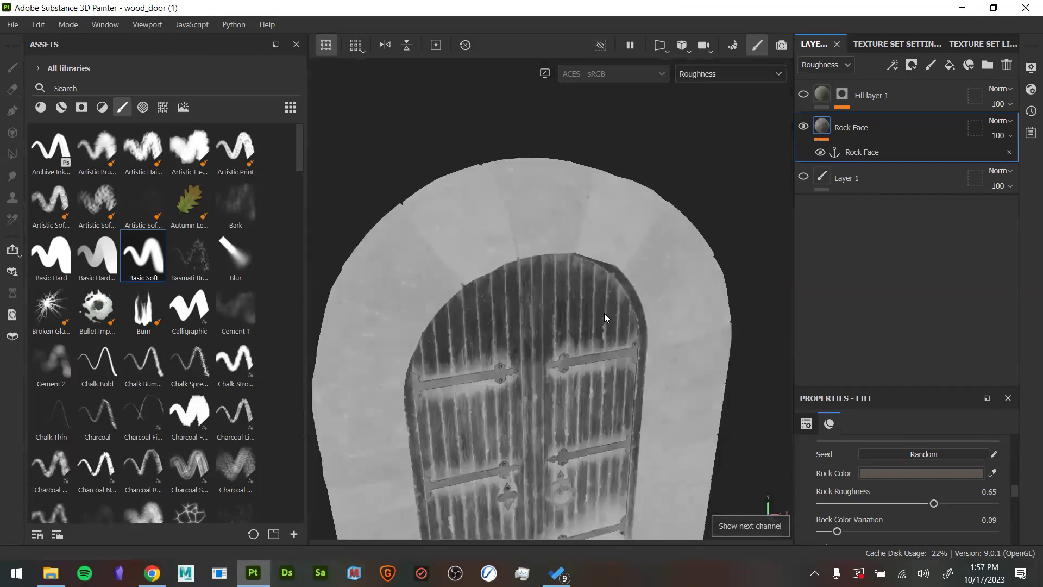
Compare the roughness variation of the stone and the wooden door up close, and return to the material view
{"action": "left_click_drag", "start_coordinate": [604, 313], "coordinate": [533, 256], "text": "alt"}
{"action": "right_click_drag", "start_coordinate": [533, 256], "coordinate": [506, 245], "text": "alt"}
{"action": "middle_click_drag", "start_coordinate": [570, 270], "coordinate": [505, 136], "text": "alt"}
{"action": "right_click_drag", "start_coordinate": [598, 304], "coordinate": [777, 407], "text": "alt"}
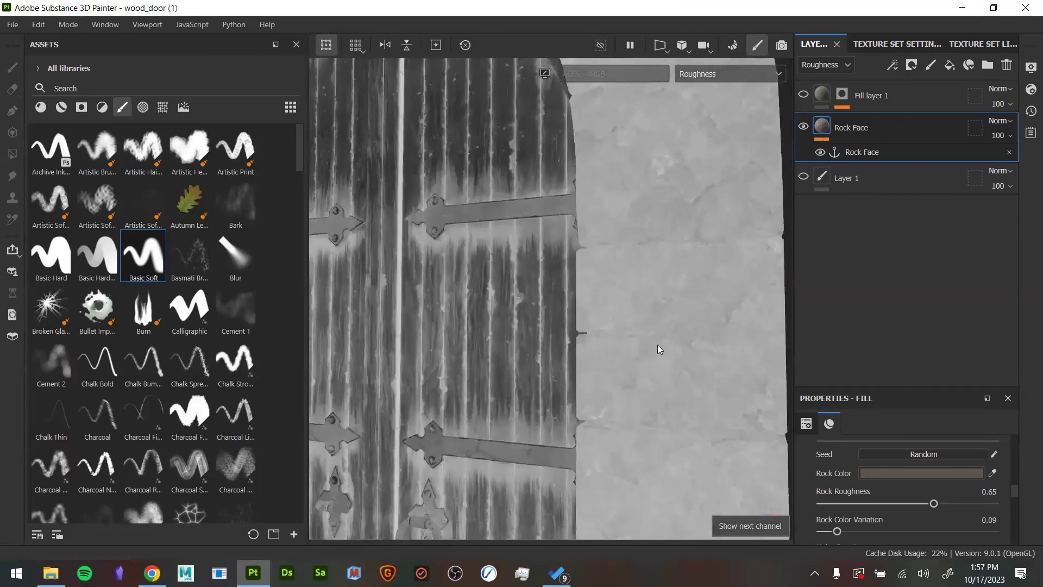
{"action": "middle_click_drag", "start_coordinate": [584, 342], "coordinate": [629, 459], "text": "alt"}
{"action": "left_click_drag", "start_coordinate": [469, 399], "coordinate": [512, 414], "text": "alt"}
{"action": "middle_click_drag", "start_coordinate": [513, 414], "coordinate": [727, 463], "text": "alt"}
{"action": "right_click_drag", "start_coordinate": [727, 463], "coordinate": [636, 391], "text": "alt"}
{"action": "middle_click_drag", "start_coordinate": [570, 319], "coordinate": [565, 264], "text": "alt"}
{"action": "right_click_drag", "start_coordinate": [565, 263], "coordinate": [520, 327], "text": "alt"}
{"action": "left_click_drag", "start_coordinate": [634, 424], "coordinate": [578, 333], "text": "alt"}
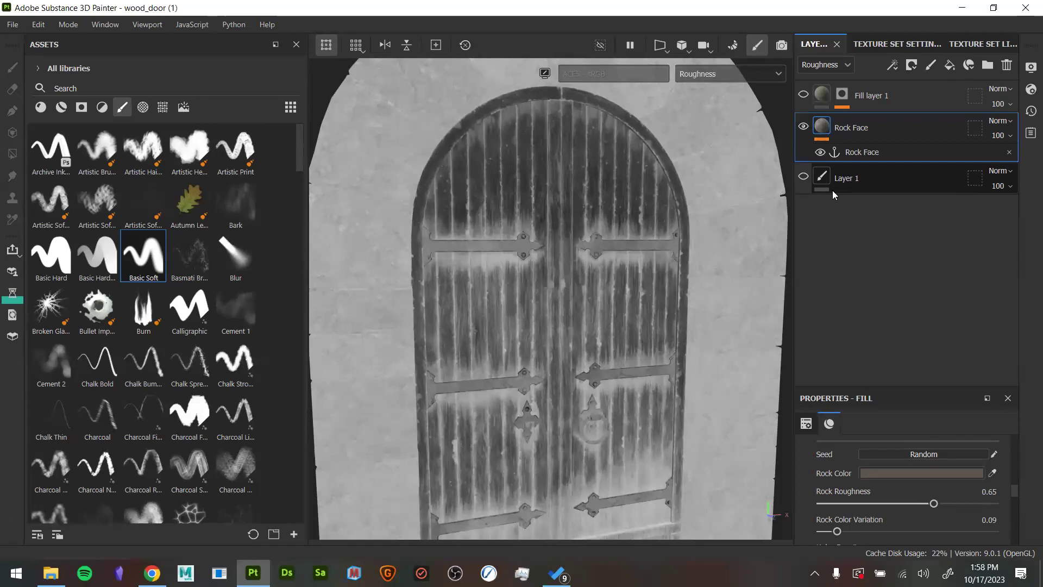
{"action": "key", "text": "m"}
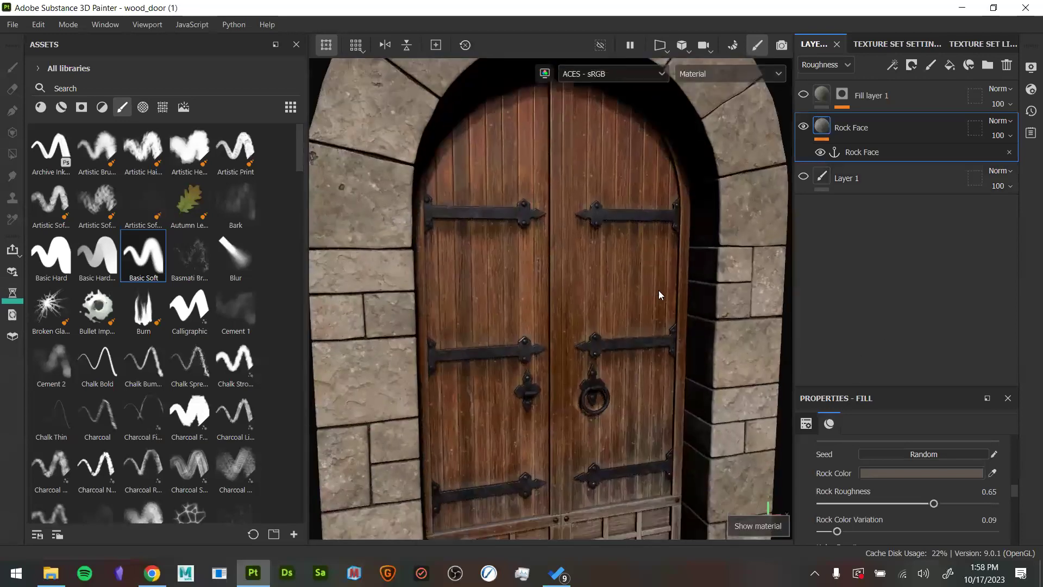
Save the door project
{"action": "left_click_drag", "start_coordinate": [668, 293], "coordinate": [630, 282], "text": "alt"}
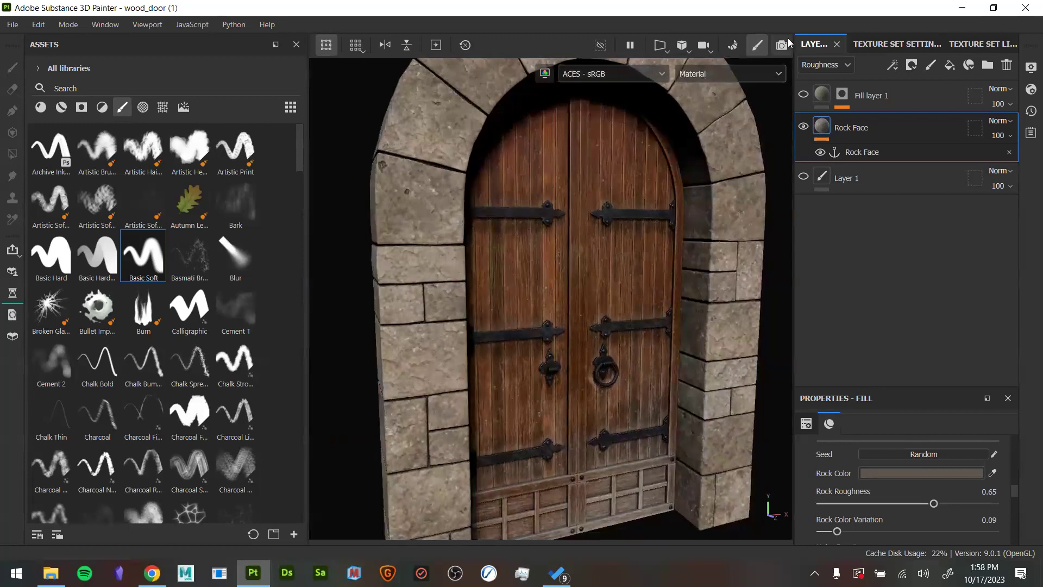
{"action": "key", "text": "ctrl+s"}
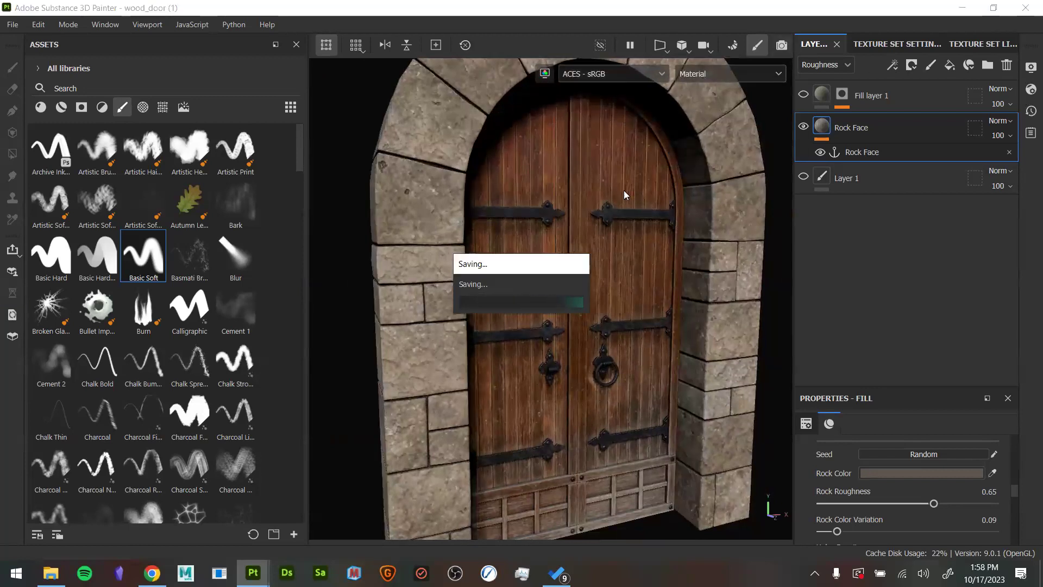
Rotate the environment lighting to about 333 degrees and set the viewport shadows opacity to 72
{"action": "left_click_drag", "start_coordinate": [685, 441], "coordinate": [664, 428], "text": "alt"}
{"action": "right_click_drag", "start_coordinate": [664, 428], "coordinate": [691, 443], "text": "shift"}
{"action": "left_click_drag", "start_coordinate": [671, 429], "coordinate": [673, 423], "text": "alt"}
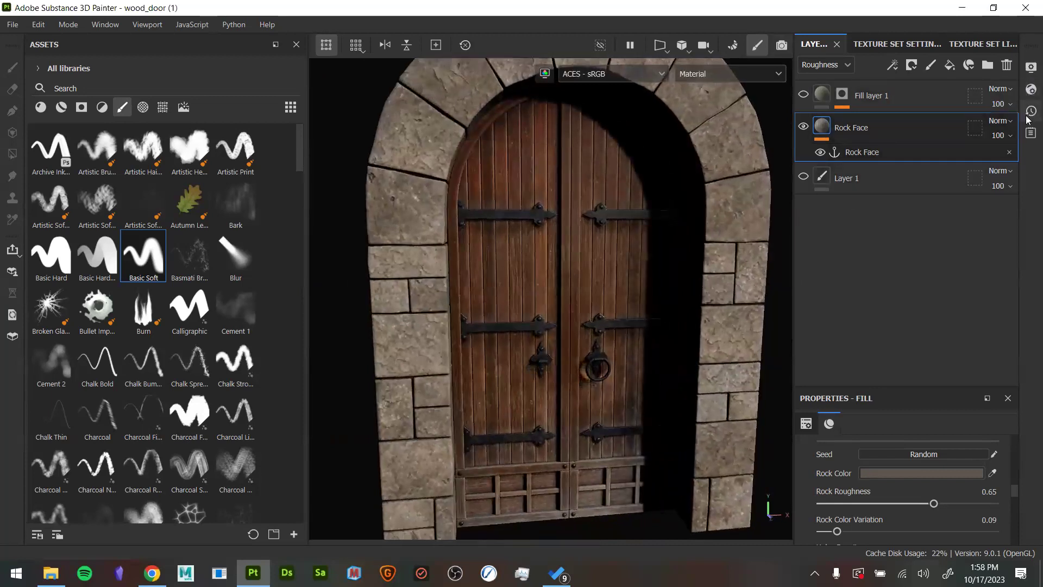
{"action": "left_click", "coordinate": [1031, 67]}
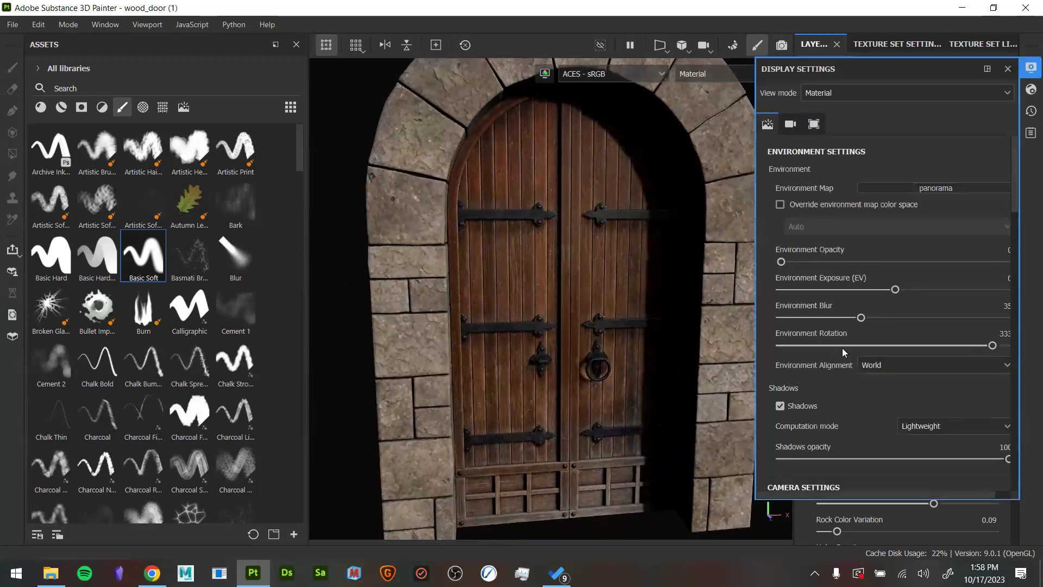
{"action": "scroll", "coordinate": [836, 391], "scroll_direction": "down", "scroll_amount": 3}
{"action": "left_click_drag", "start_coordinate": [993, 381], "coordinate": [945, 375]}
Toggle the viewport shadows off and back on, and compare their effect on the door and arch
{"action": "left_click", "coordinate": [788, 325]}
{"action": "left_click", "coordinate": [788, 325]}
{"action": "left_click_drag", "start_coordinate": [602, 435], "coordinate": [631, 384], "text": "alt"}
{"action": "middle_click_drag", "start_coordinate": [631, 384], "coordinate": [630, 345], "text": "alt"}
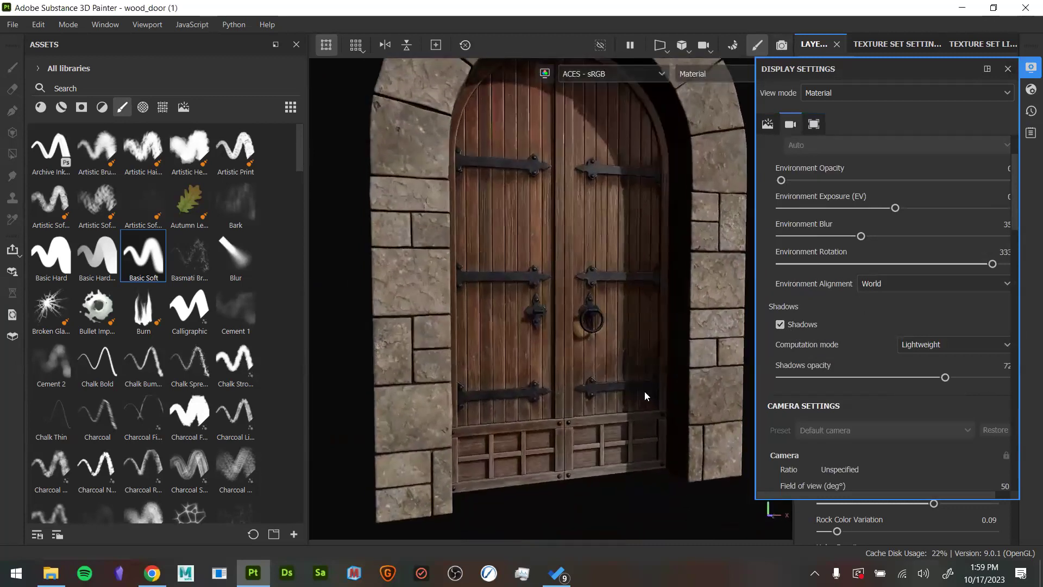
{"action": "left_click_drag", "start_coordinate": [644, 392], "coordinate": [651, 386], "text": "alt"}
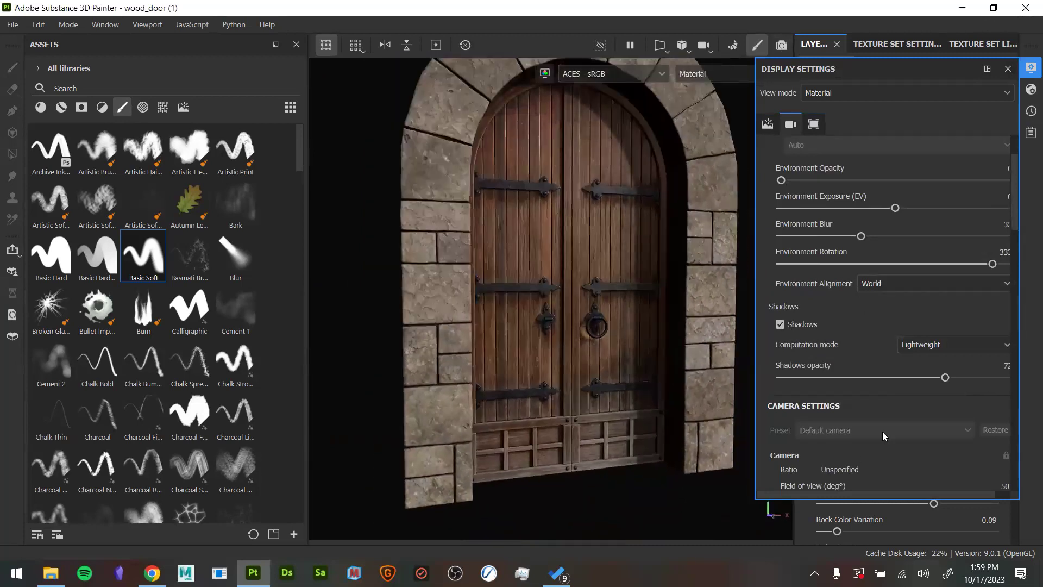
Toggle temporal anti-aliasing off and on to compare the edge quality, leaving it enabled
{"action": "scroll", "coordinate": [932, 392], "scroll_direction": "down", "scroll_amount": 6}
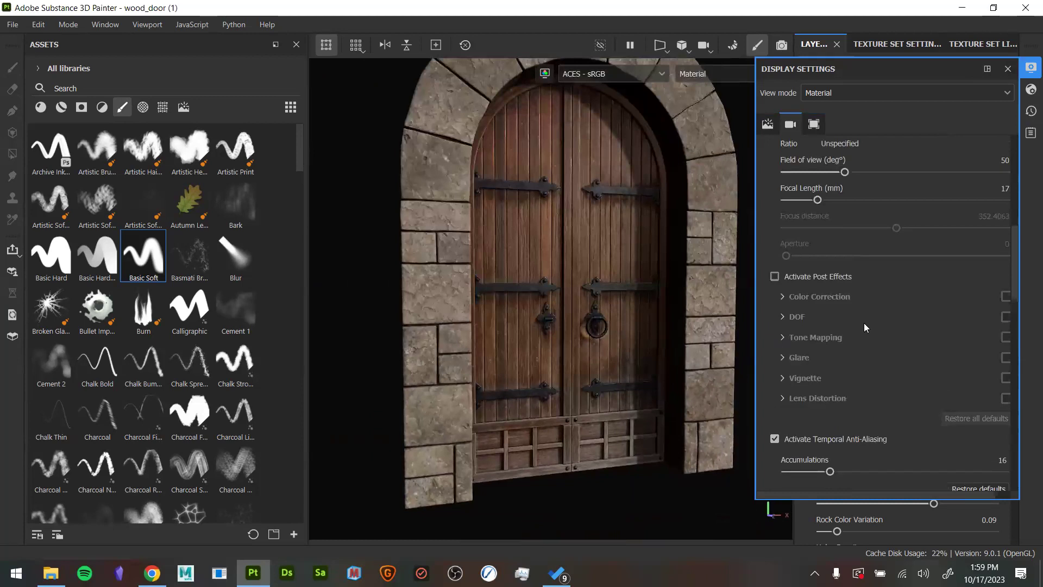
{"action": "scroll", "coordinate": [837, 324], "scroll_direction": "down", "scroll_amount": 2}
{"action": "left_click", "coordinate": [775, 317]}
{"action": "left_click", "coordinate": [775, 316]}
{"action": "left_click", "coordinate": [774, 317]}
{"action": "left_click", "coordinate": [774, 317]}
Rotate the environment lighting to about 306 degrees so that highlights fall on the upper door planks
{"action": "left_click_drag", "start_coordinate": [652, 329], "coordinate": [682, 333], "text": "alt"}
{"action": "right_click_drag", "start_coordinate": [598, 363], "coordinate": [538, 441], "text": "alt"}
{"action": "middle_click_drag", "start_coordinate": [538, 441], "coordinate": [518, 489], "text": "alt"}
{"action": "right_click_drag", "start_coordinate": [535, 462], "coordinate": [567, 418], "text": "shift"}
{"action": "left_click_drag", "start_coordinate": [630, 418], "coordinate": [621, 419], "text": "alt"}
{"action": "right_click_drag", "start_coordinate": [630, 419], "coordinate": [776, 380], "text": "alt"}
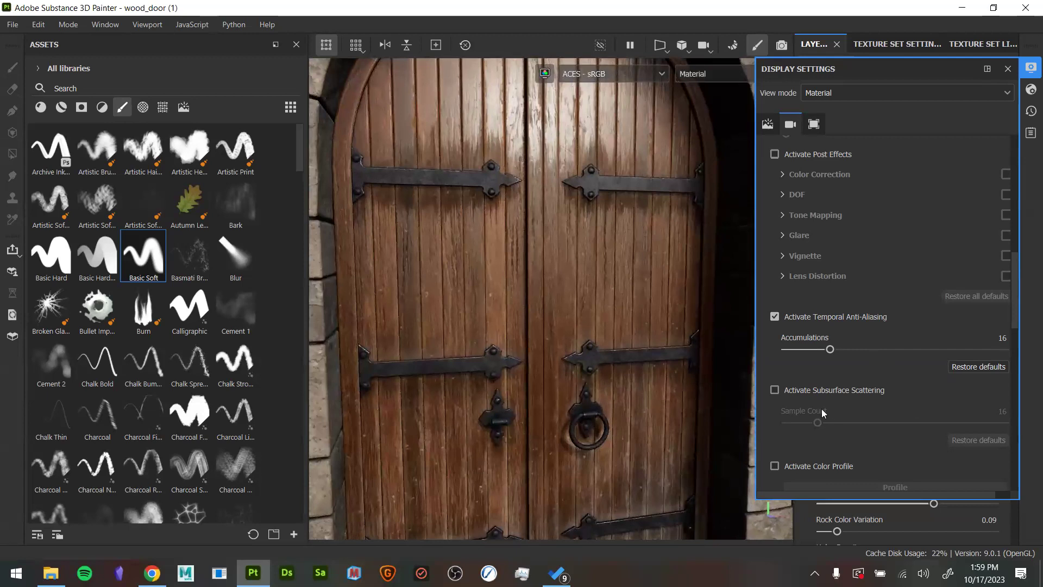
Set the temporal anti-aliasing accumulations to 54 and compare the whole door with the effect off and on, leaving it enabled
{"action": "left_click_drag", "start_coordinate": [830, 350], "coordinate": [967, 349]}
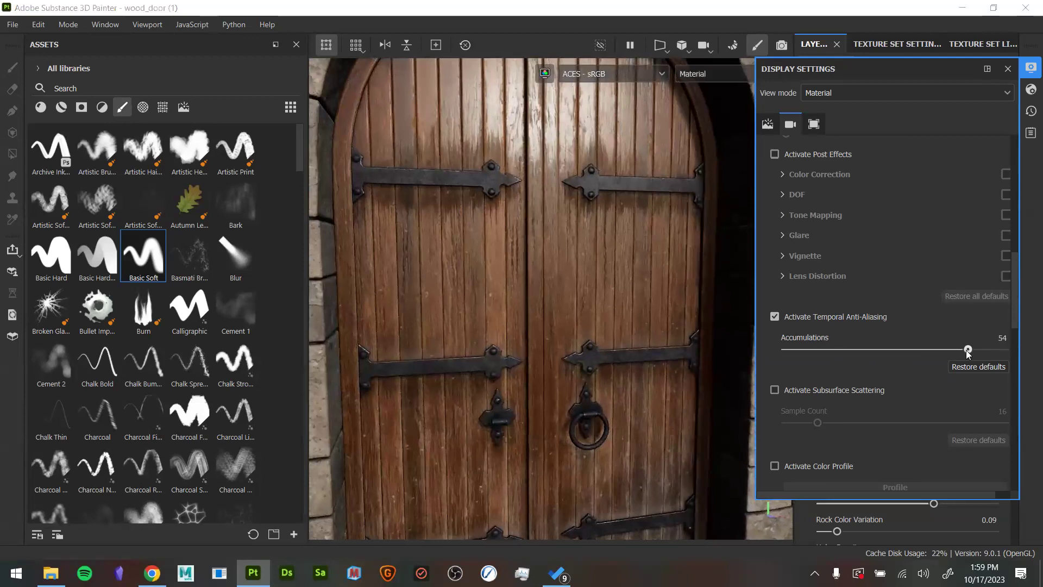
{"action": "scroll", "coordinate": [478, 336], "scroll_direction": "down", "scroll_amount": 5}
{"action": "left_click_drag", "start_coordinate": [506, 308], "coordinate": [497, 314], "text": "alt"}
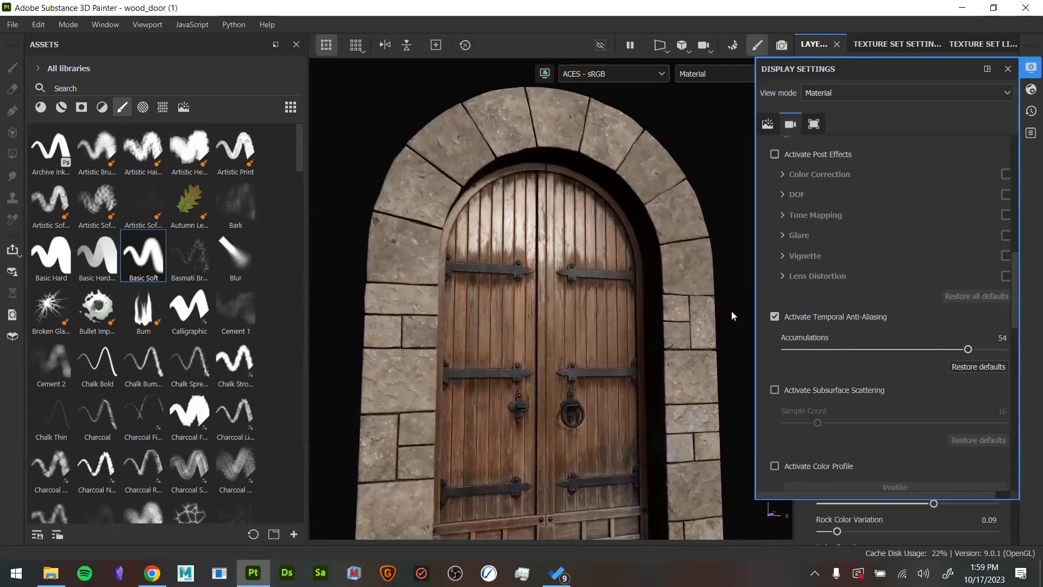
{"action": "left_click", "coordinate": [771, 316]}
{"action": "left_click", "coordinate": [771, 316]}
{"action": "left_click", "coordinate": [771, 316]}
{"action": "left_click", "coordinate": [771, 316]}
{"action": "left_click", "coordinate": [771, 316]}
{"action": "left_click", "coordinate": [771, 316]}
{"action": "left_click", "coordinate": [771, 316]}
{"action": "left_click", "coordinate": [771, 316]}
{"action": "left_click", "coordinate": [771, 316]}
{"action": "left_click", "coordinate": [771, 317]}
{"action": "left_click", "coordinate": [772, 316]}
{"action": "left_click", "coordinate": [772, 317]}
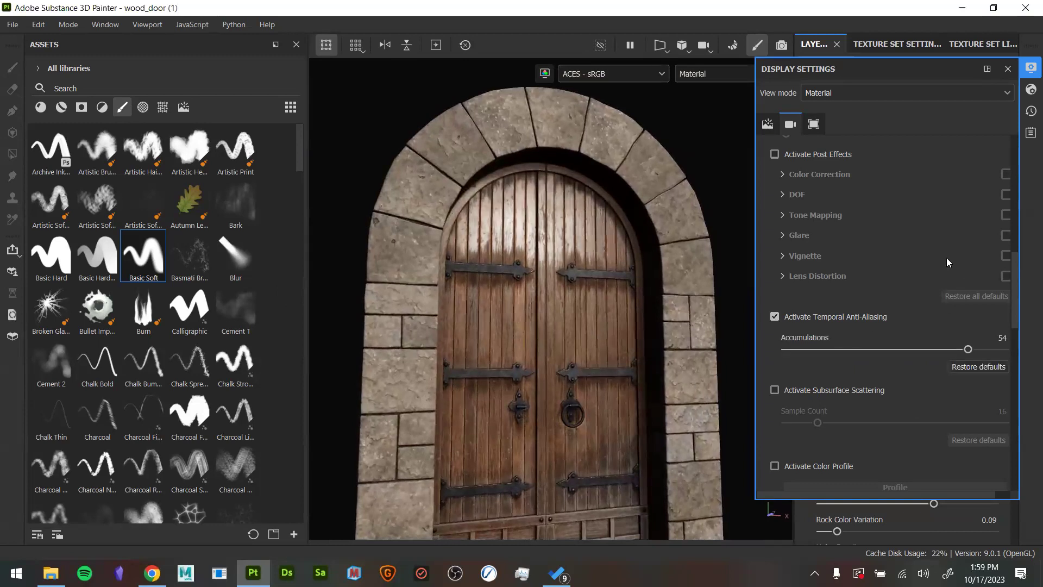
{"action": "left_click", "coordinate": [778, 318]}
{"action": "left_click", "coordinate": [777, 319]}
{"action": "left_click", "coordinate": [778, 319]}
{"action": "left_click", "coordinate": [778, 318]}
{"action": "left_click", "coordinate": [778, 319]}
{"action": "left_click", "coordinate": [778, 319]}
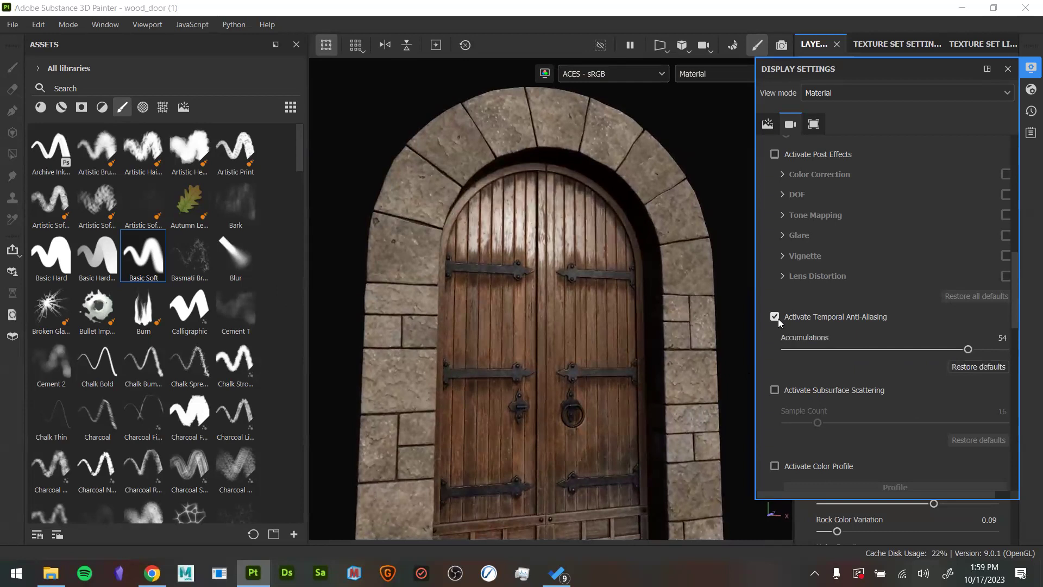
{"action": "left_click", "coordinate": [778, 318]}
{"action": "middle_click_drag", "start_coordinate": [575, 331], "coordinate": [572, 245], "text": "alt"}
{"action": "left_click_drag", "start_coordinate": [572, 245], "coordinate": [573, 305], "text": "alt"}
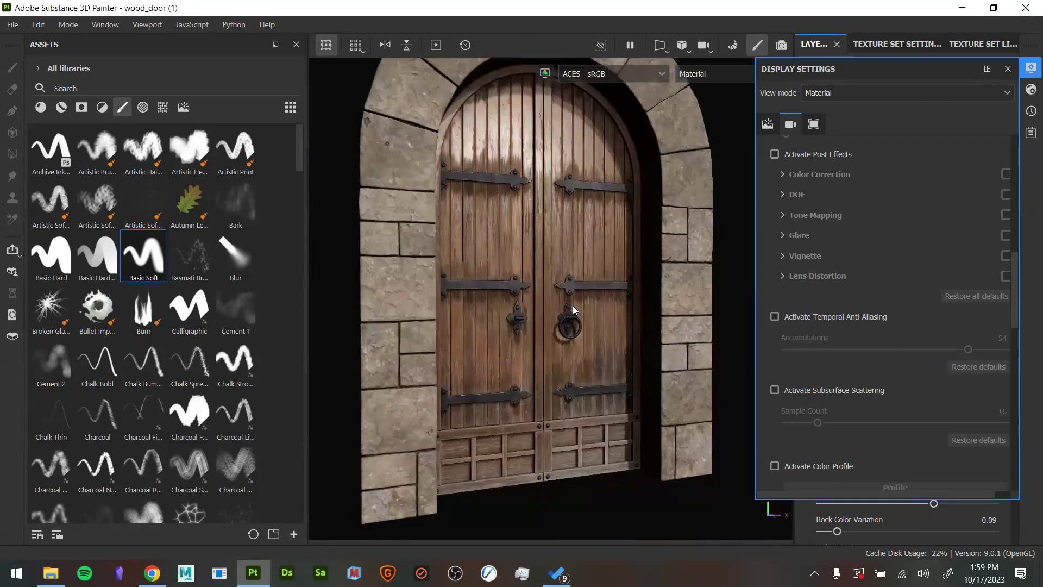
{"action": "left_click", "coordinate": [778, 319]}
Review the remaining display settings, from color profile and tone mapping through texture filtering to the environment options
{"action": "scroll", "coordinate": [817, 290], "scroll_direction": "up", "scroll_amount": 2}
{"action": "scroll", "coordinate": [814, 382], "scroll_direction": "down", "scroll_amount": 2}
{"action": "scroll", "coordinate": [814, 382], "scroll_direction": "down", "scroll_amount": 6}
{"action": "scroll", "coordinate": [842, 383], "scroll_direction": "down", "scroll_amount": 1}
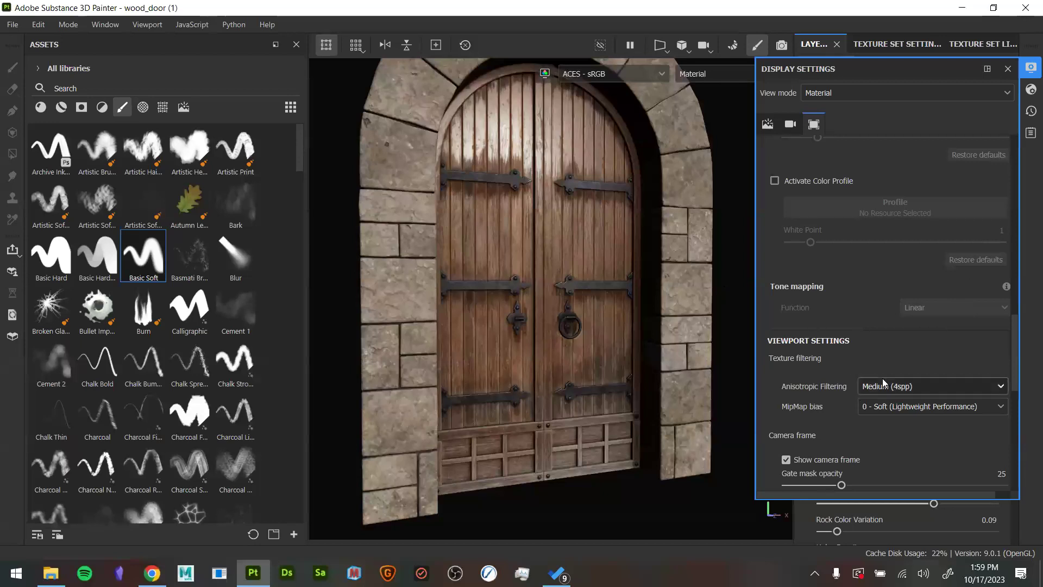
{"action": "scroll", "coordinate": [874, 379], "scroll_direction": "down", "scroll_amount": 2}
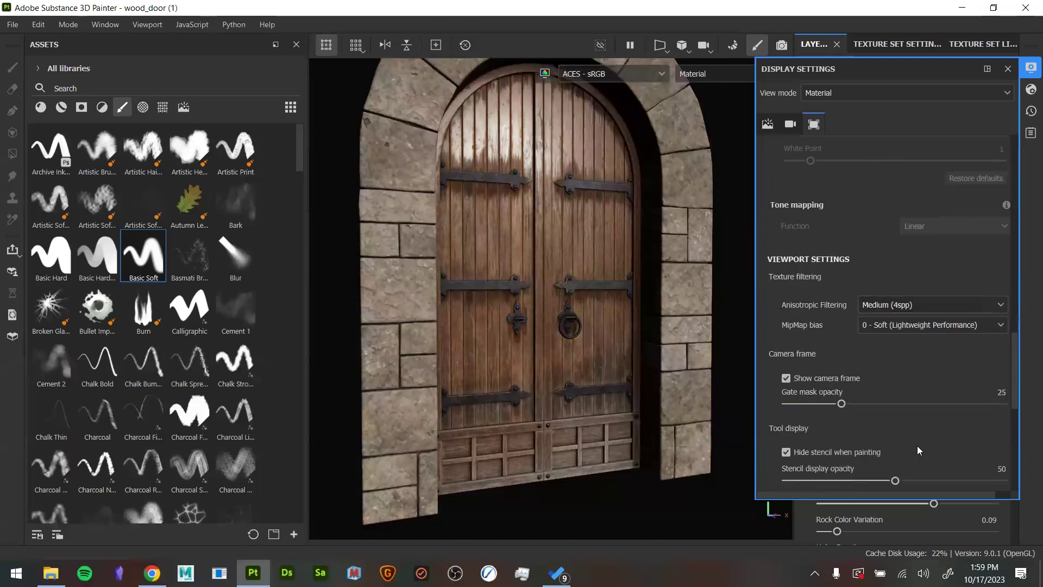
{"action": "scroll", "coordinate": [917, 397], "scroll_direction": "down", "scroll_amount": 7}
{"action": "scroll", "coordinate": [924, 405], "scroll_direction": "up", "scroll_amount": 7}
{"action": "scroll", "coordinate": [960, 407], "scroll_direction": "up", "scroll_amount": 10}
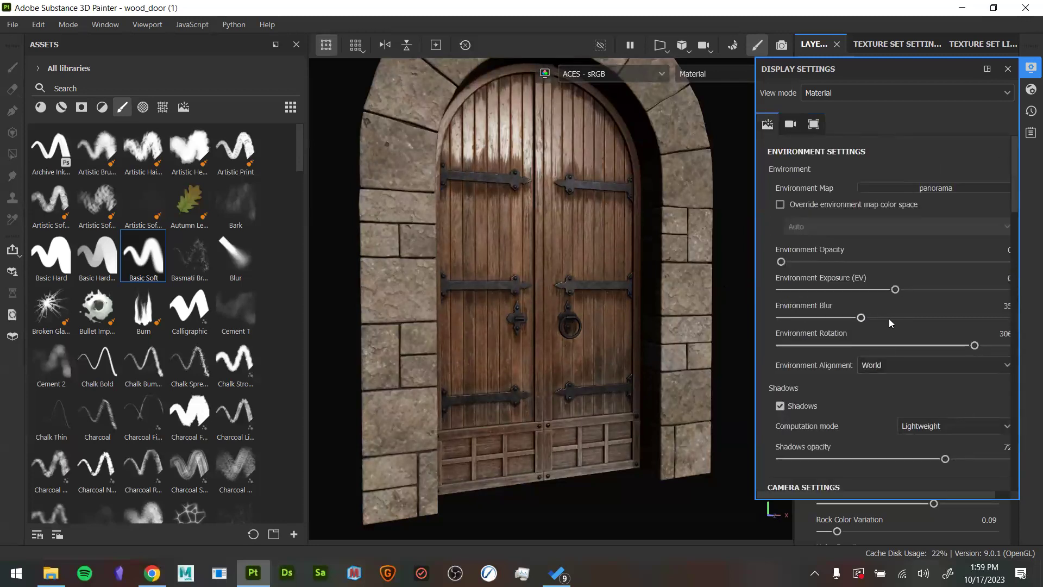
Review the main shader's subsurface scattering, base surface, and displacement and tessellation settings
{"action": "left_click", "coordinate": [1031, 89]}
{"action": "scroll", "coordinate": [908, 432], "scroll_direction": "down", "scroll_amount": 6}
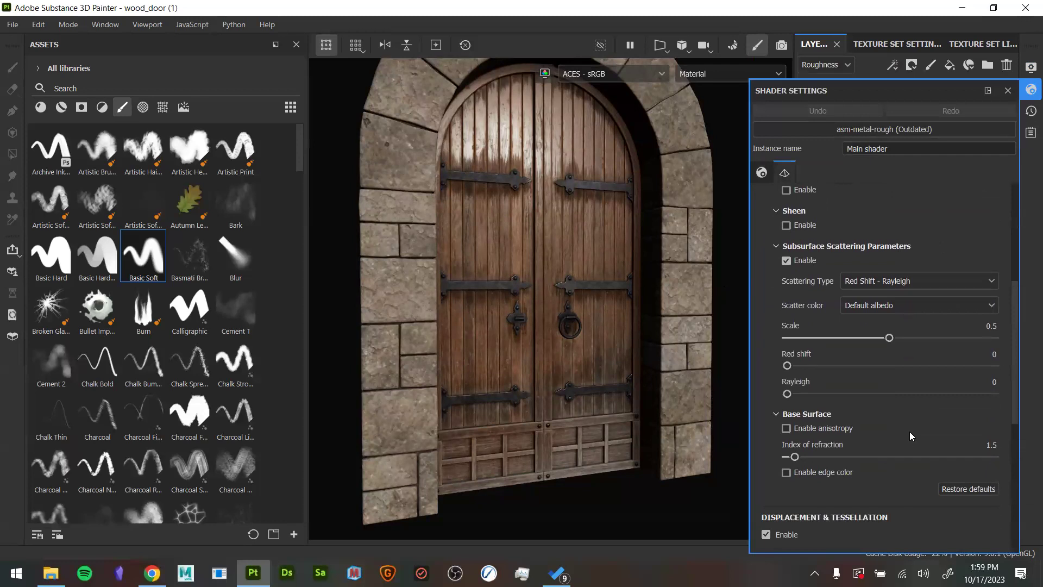
{"action": "scroll", "coordinate": [910, 432], "scroll_direction": "up", "scroll_amount": 1}
{"action": "scroll", "coordinate": [916, 430], "scroll_direction": "down", "scroll_amount": 5}
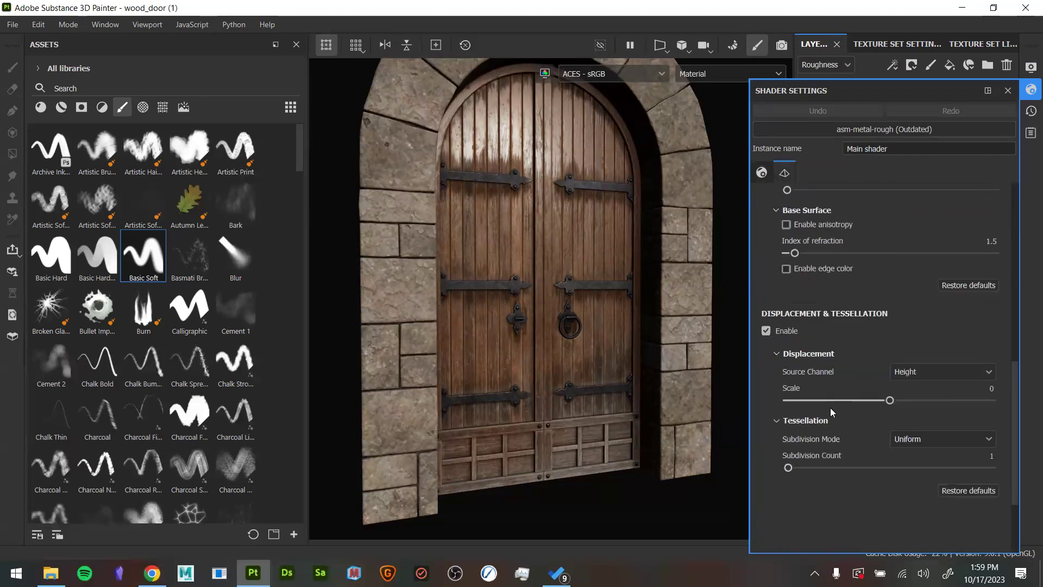
Examine the wood planks, iron straps and ring handle up close from several angles, ending on the whole door
{"action": "left_click_drag", "start_coordinate": [581, 399], "coordinate": [571, 370], "text": "alt"}
{"action": "right_click_drag", "start_coordinate": [570, 375], "coordinate": [939, 489], "text": "alt"}
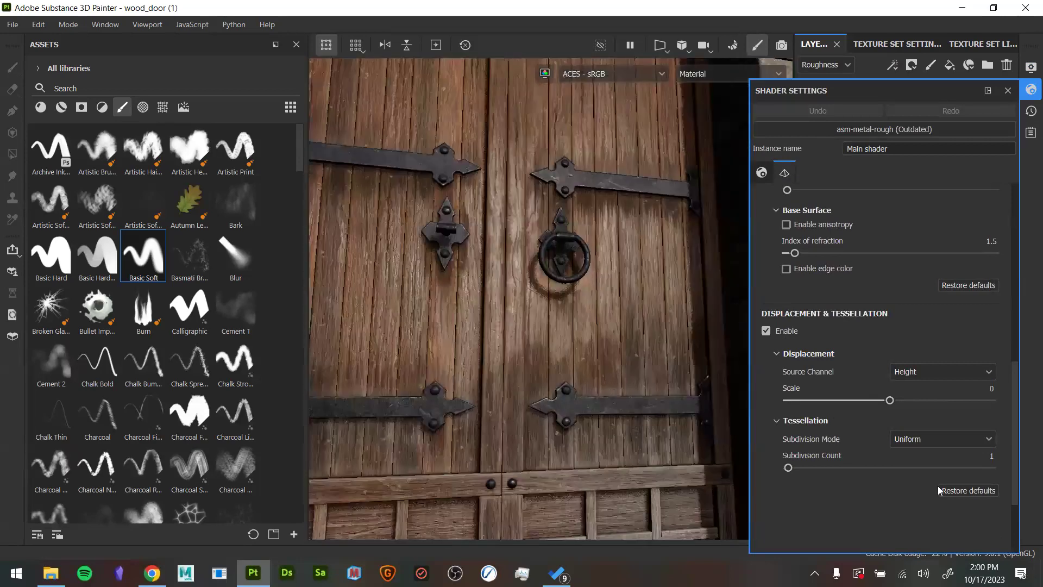
{"action": "middle_click_drag", "start_coordinate": [558, 256], "coordinate": [506, 363], "text": "alt"}
{"action": "left_click_drag", "start_coordinate": [506, 363], "coordinate": [540, 303], "text": "alt"}
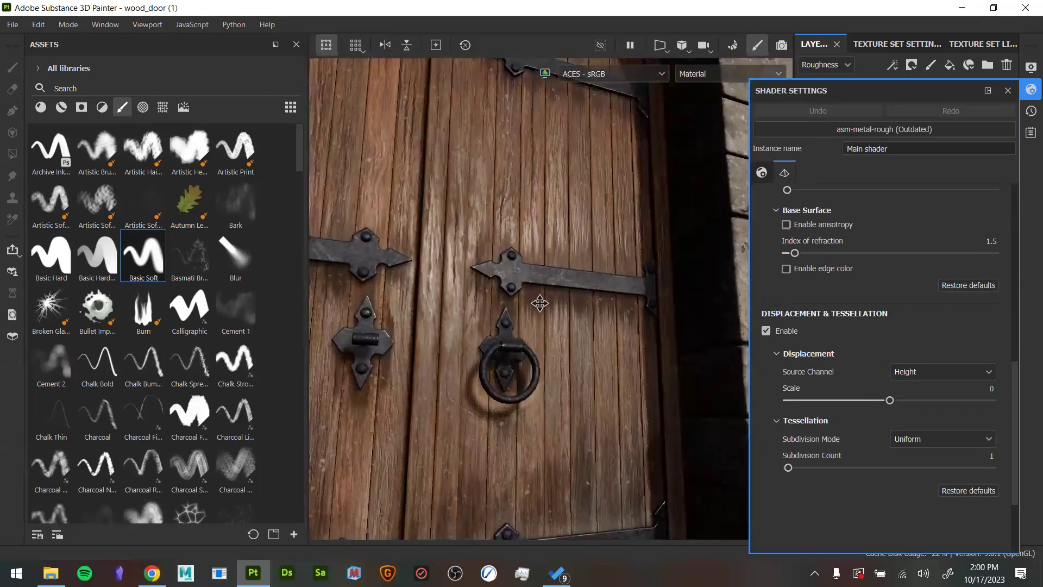
{"action": "middle_click_drag", "start_coordinate": [540, 302], "coordinate": [686, 258], "text": "alt"}
{"action": "left_click_drag", "start_coordinate": [525, 310], "coordinate": [512, 327], "text": "alt"}
{"action": "middle_click_drag", "start_coordinate": [679, 416], "coordinate": [469, 266], "text": "alt"}
{"action": "left_click_drag", "start_coordinate": [468, 266], "coordinate": [507, 419], "text": "alt"}
{"action": "middle_click_drag", "start_coordinate": [391, 206], "coordinate": [468, 530], "text": "alt"}
{"action": "left_click_drag", "start_coordinate": [434, 294], "coordinate": [503, 318], "text": "alt"}
{"action": "middle_click_drag", "start_coordinate": [496, 405], "coordinate": [484, 217], "text": "alt"}
{"action": "left_click_drag", "start_coordinate": [530, 283], "coordinate": [483, 296], "text": "alt"}
{"action": "right_click_drag", "start_coordinate": [570, 343], "coordinate": [654, 378], "text": "alt"}
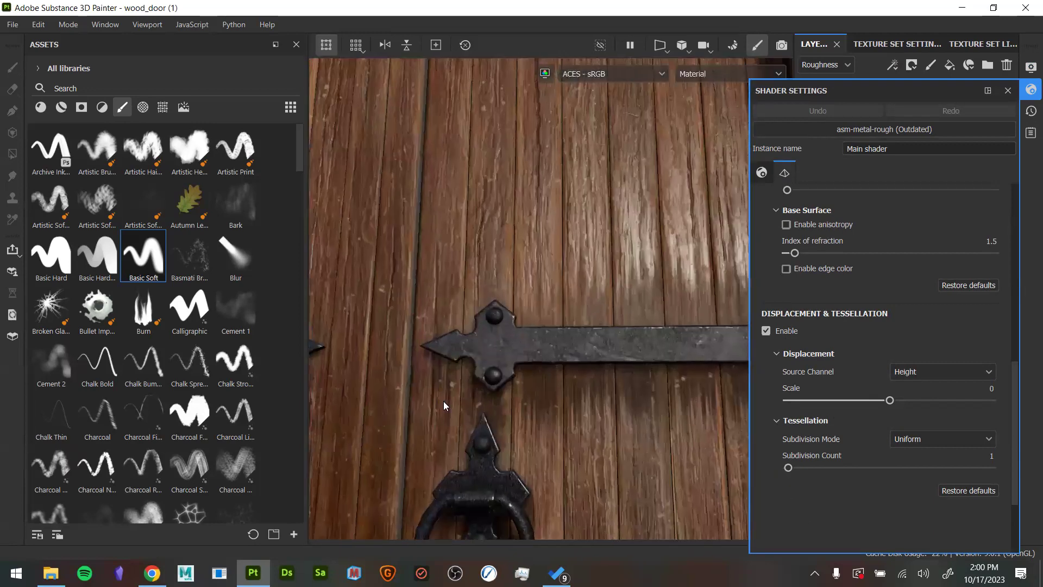
{"action": "middle_click_drag", "start_coordinate": [492, 426], "coordinate": [500, 328], "text": "alt"}
{"action": "left_click_drag", "start_coordinate": [500, 328], "coordinate": [567, 288], "text": "alt"}
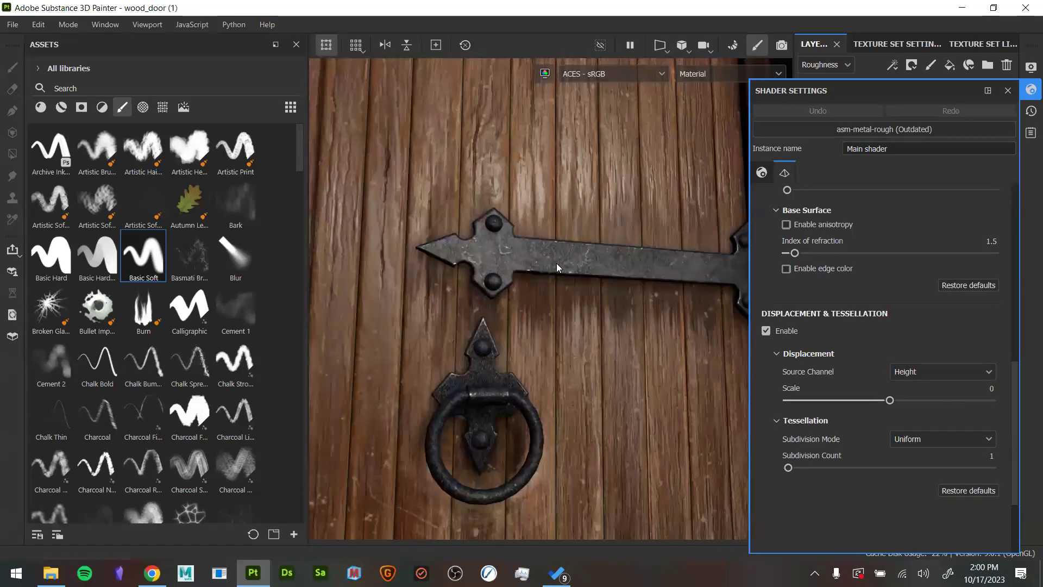
{"action": "right_click_drag", "start_coordinate": [607, 275], "coordinate": [521, 363], "text": "alt"}
{"action": "left_click_drag", "start_coordinate": [521, 363], "coordinate": [558, 352], "text": "alt"}
{"action": "right_click_drag", "start_coordinate": [557, 352], "coordinate": [503, 329], "text": "alt"}
{"action": "middle_click_drag", "start_coordinate": [503, 329], "coordinate": [513, 351], "text": "alt"}
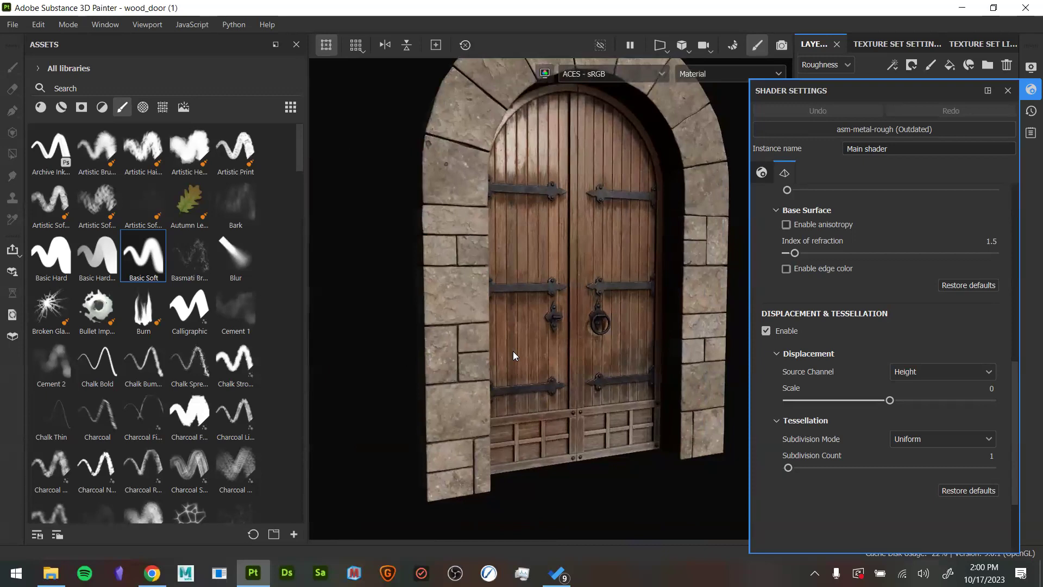